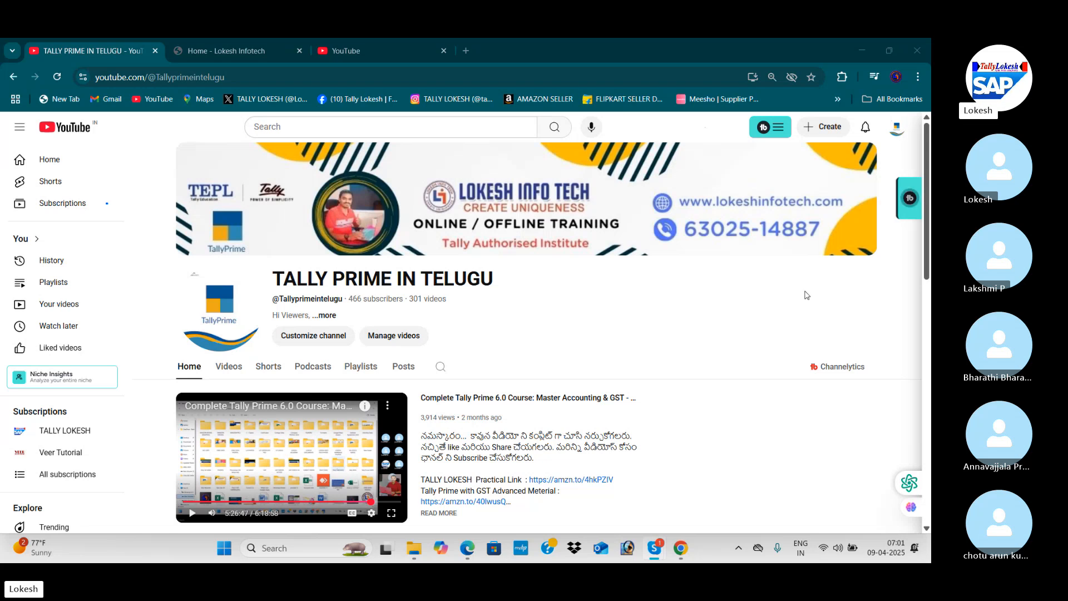
pyautogui.moveTo(926, 176); pyautogui.dragTo(930, 223)
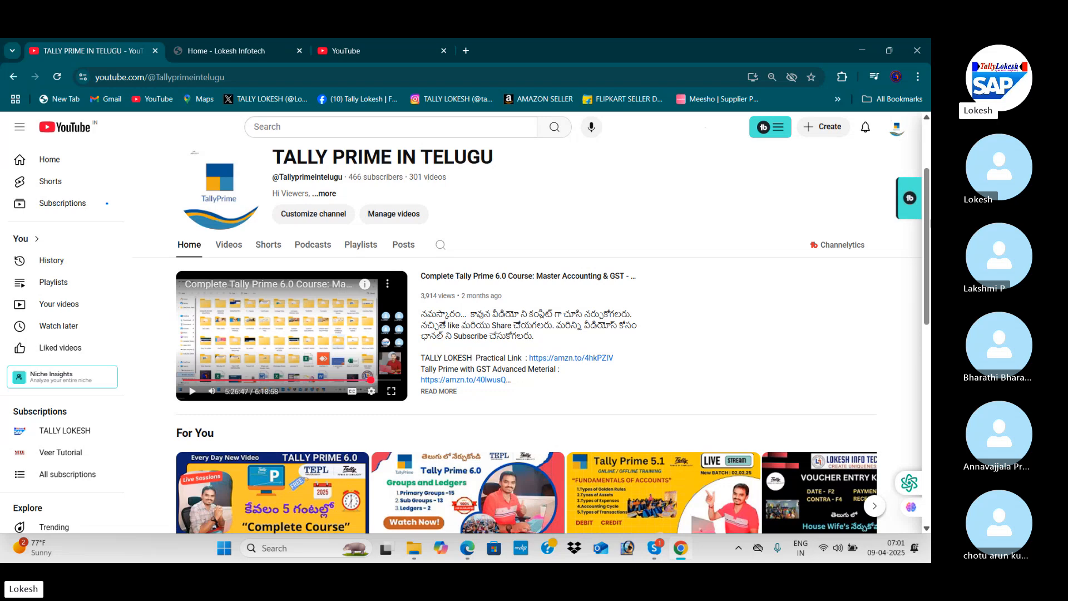
pyautogui.scroll(3, 931, 223)
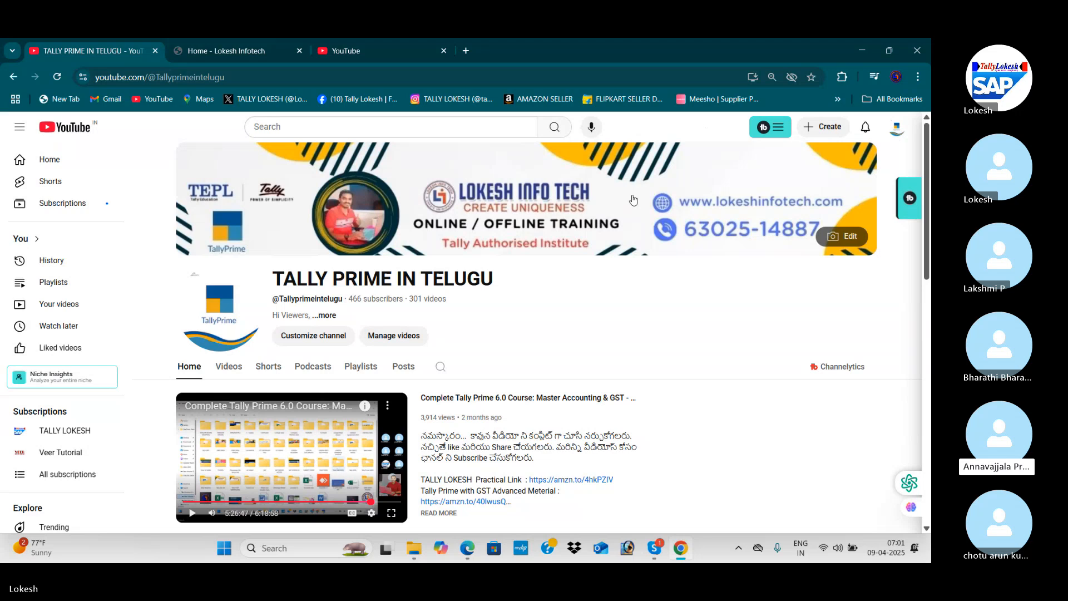
# Switch to Skype, ring all TALLY BATCH 68 members not on the call, and return to the browser.
pyautogui.hotkey('alt', 'Tab')
pyautogui.hotkey('alt', 'Tab')
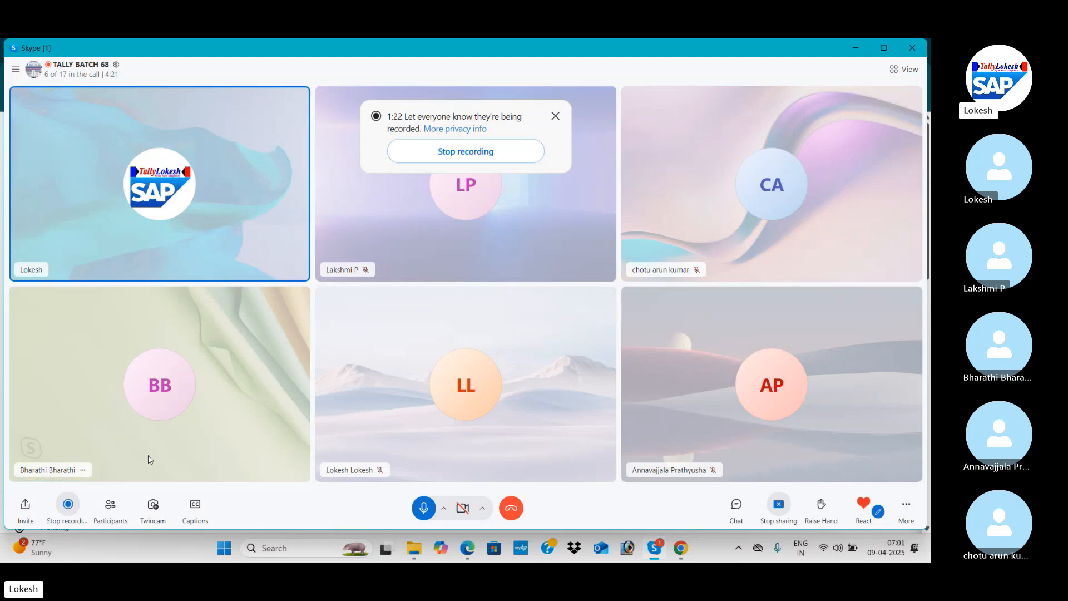
pyautogui.click(108, 521)
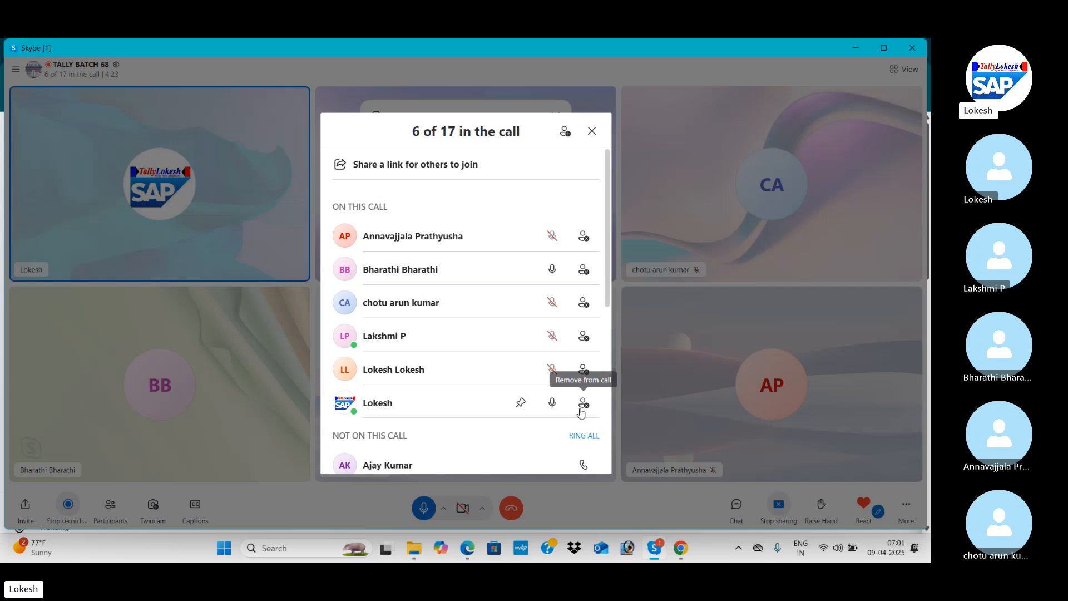
pyautogui.scroll(-2, 606, 262)
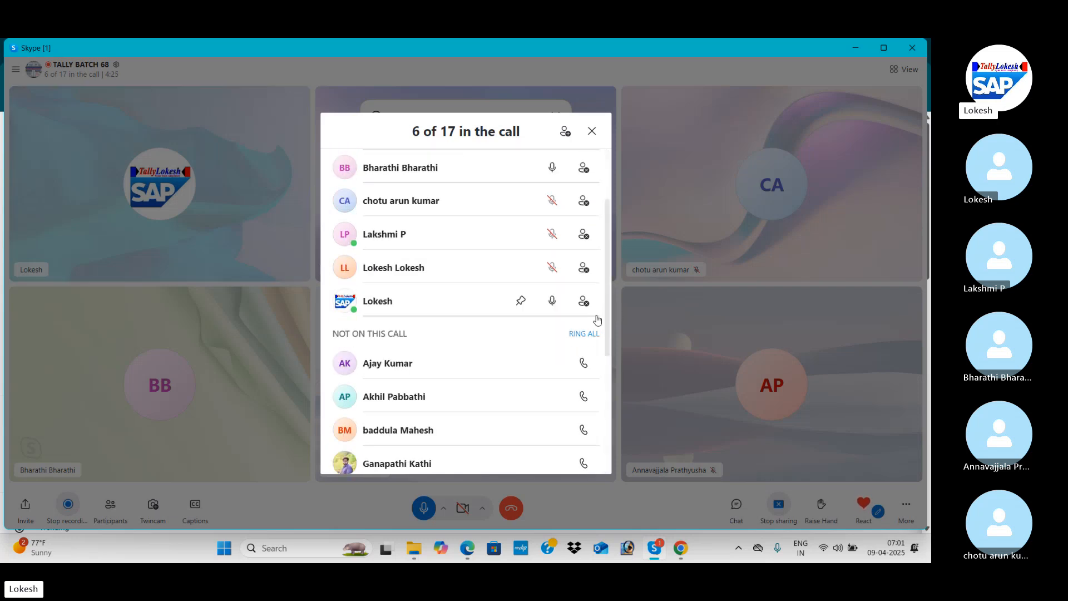
pyautogui.click(591, 334)
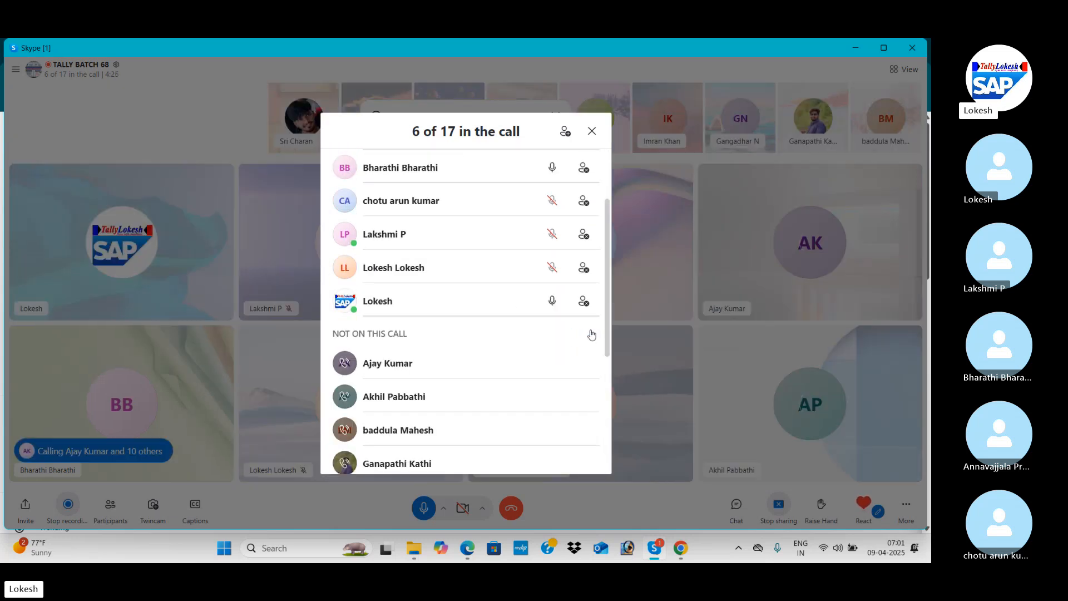
pyautogui.click(592, 133)
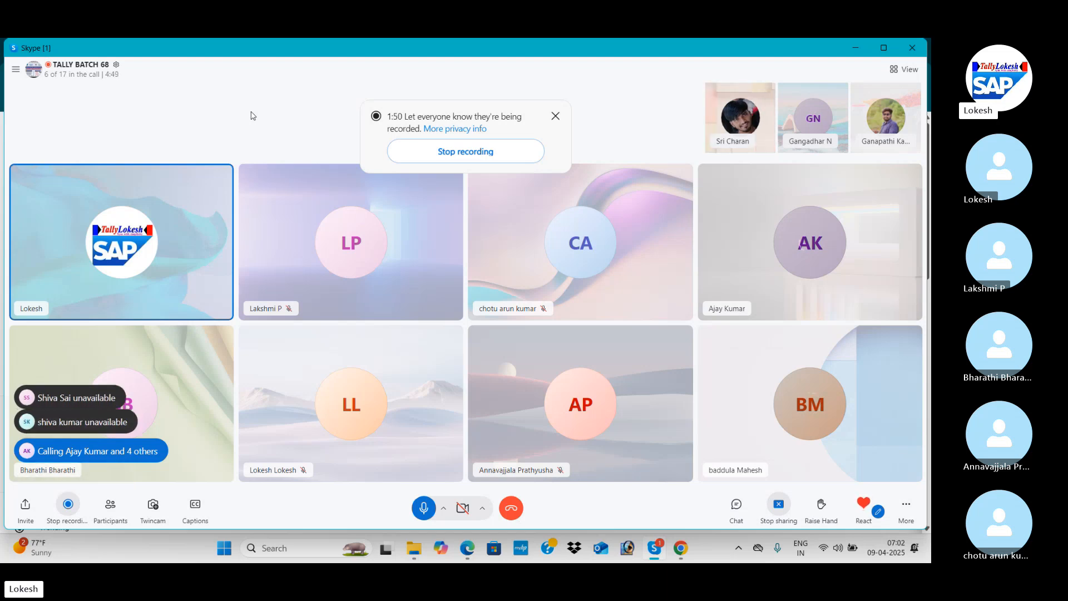
pyautogui.hotkey('alt', 'Tab')
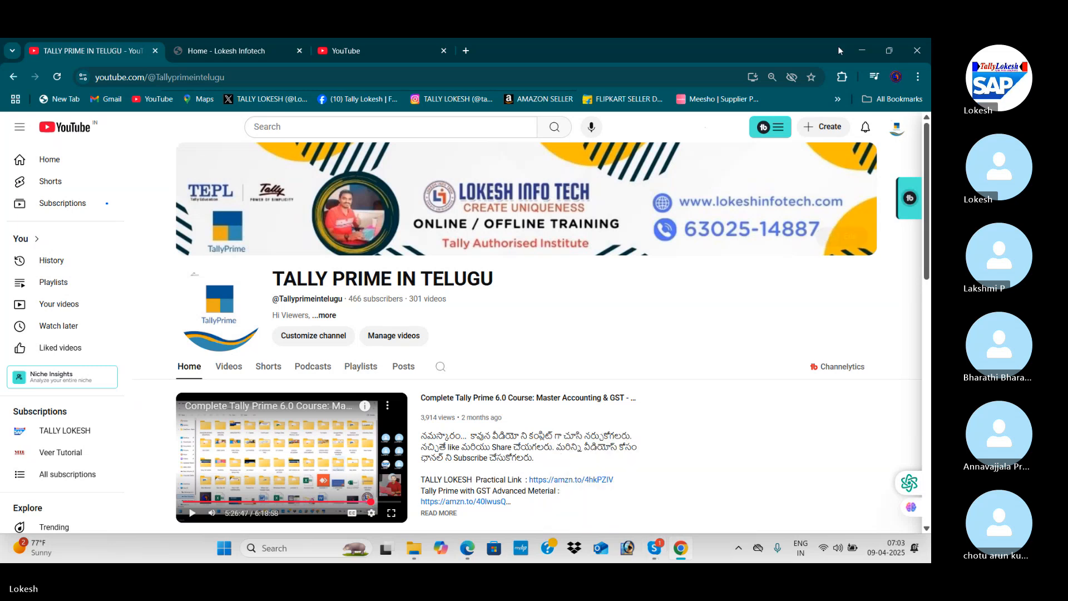
# Minimise the browser, Skype and PDF windows and launch Tally Prime from the desktop.
pyautogui.click(861, 47)
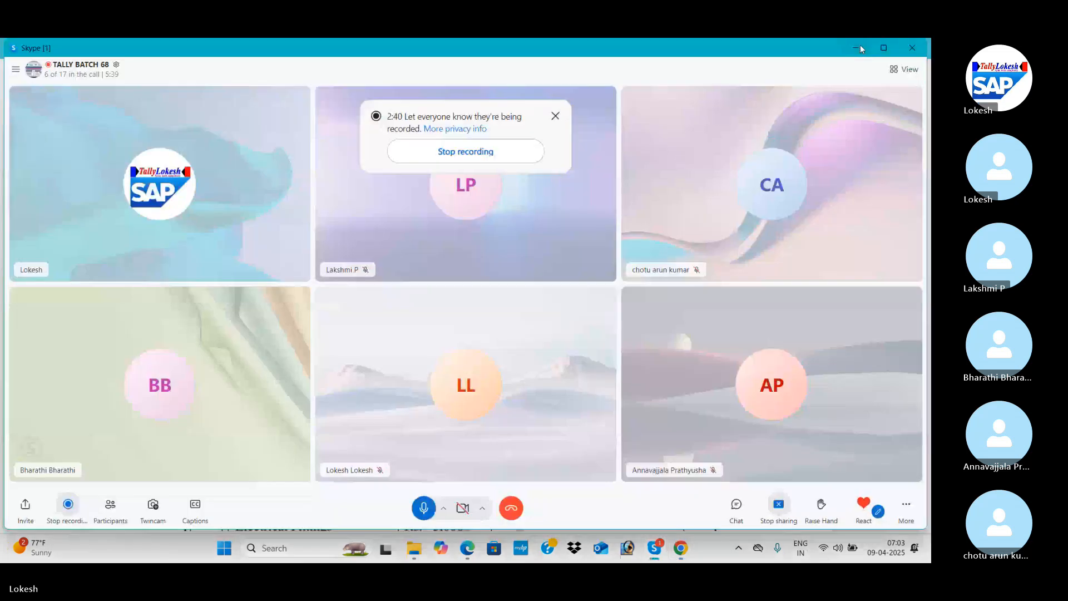
pyautogui.click(861, 48)
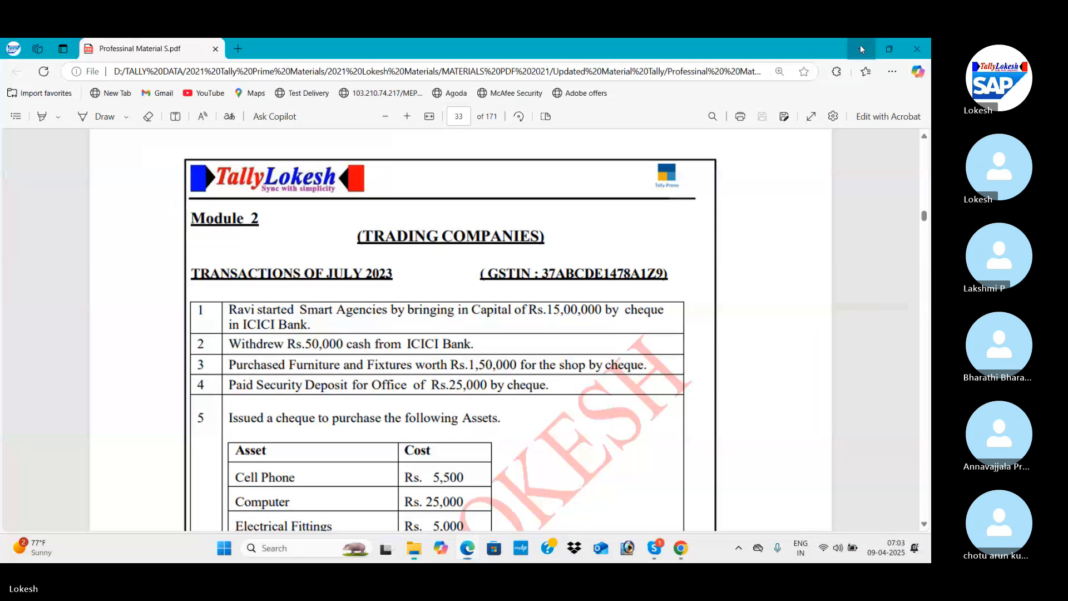
pyautogui.click(861, 47)
pyautogui.click(910, 44)
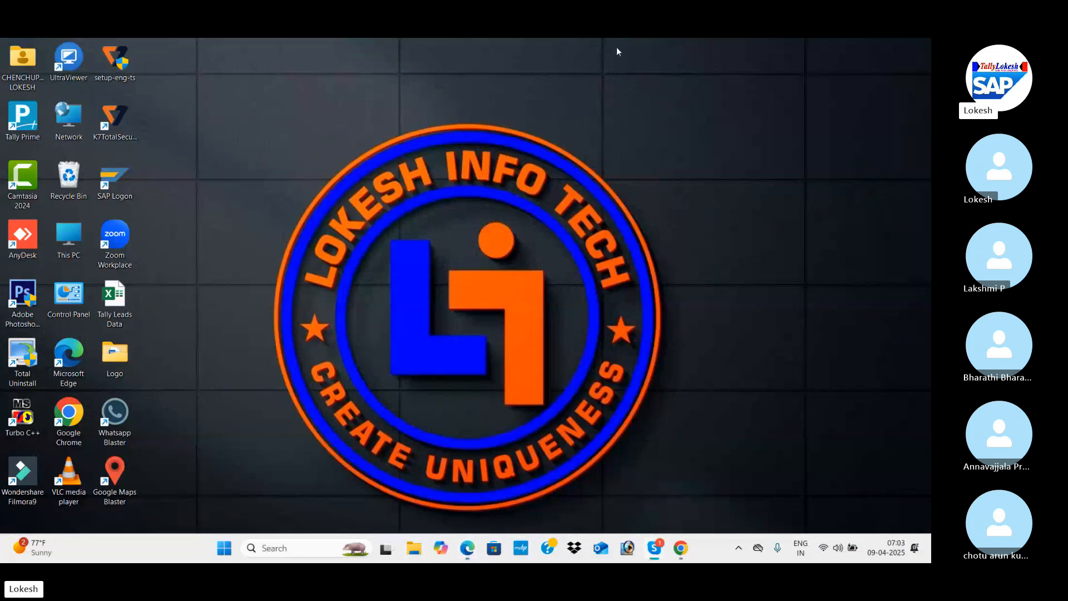
pyautogui.doubleClick(17, 126)
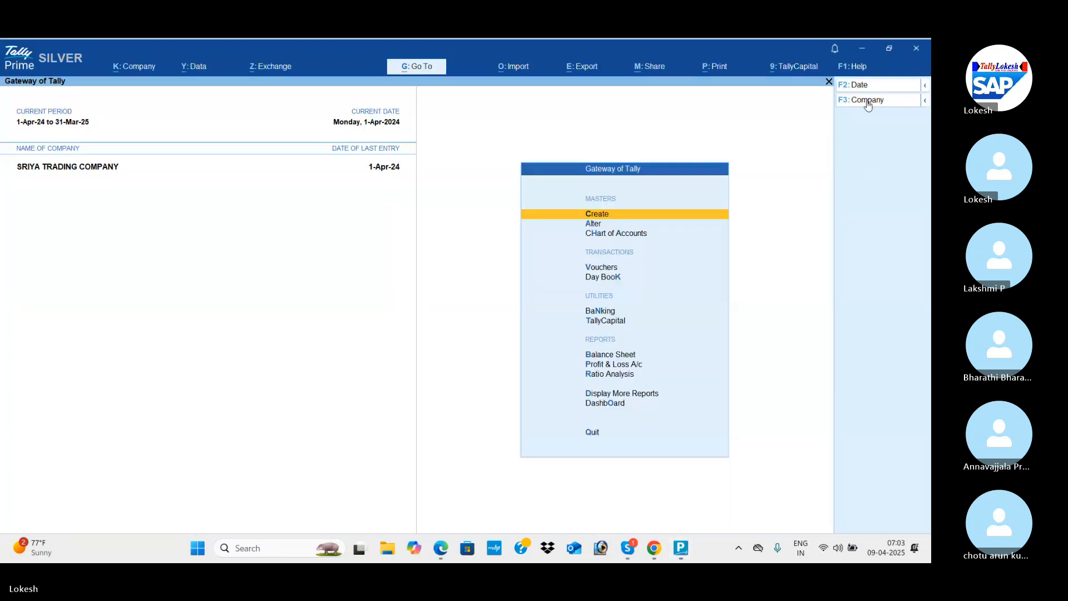
# Shut the open company SRIYA TRADING COMPANY.
pyautogui.click(868, 102)
pyautogui.press('Up')
pyautogui.press('Return')
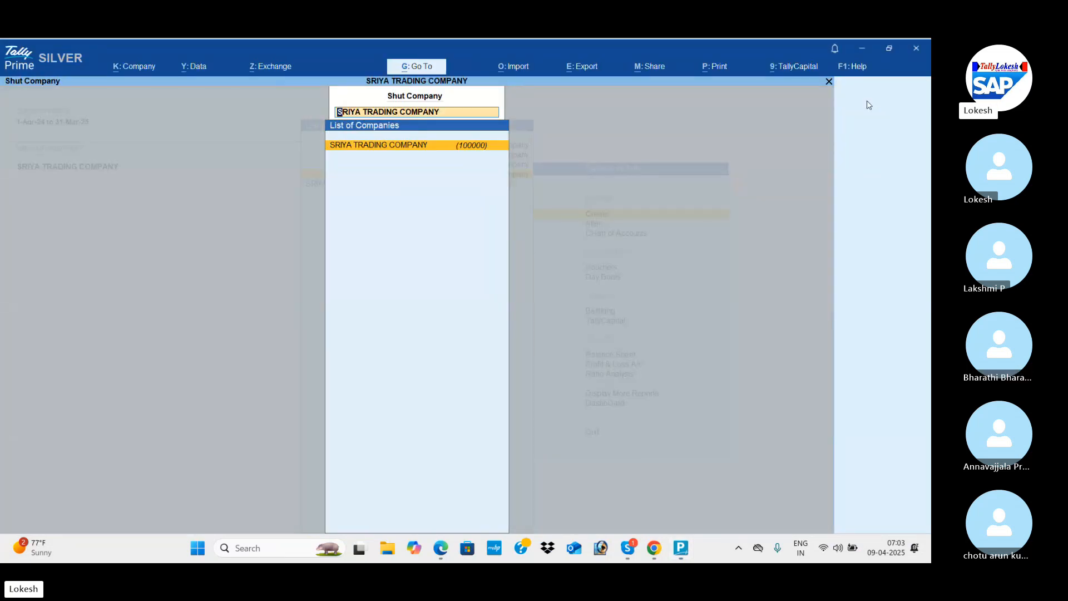
pyautogui.press('Return')
pyautogui.press('y')
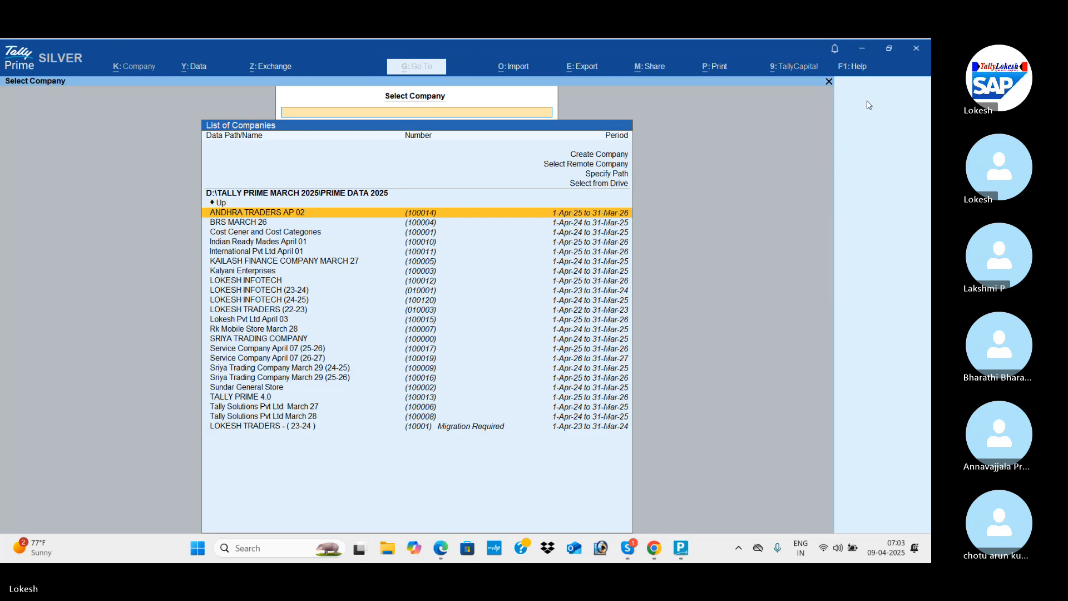
# Start creating a new company from the company selection list.
pyautogui.press('Up')
pyautogui.press('Up')
pyautogui.press('Up')
pyautogui.press('Up')
pyautogui.press('Up')
pyautogui.press('Up')
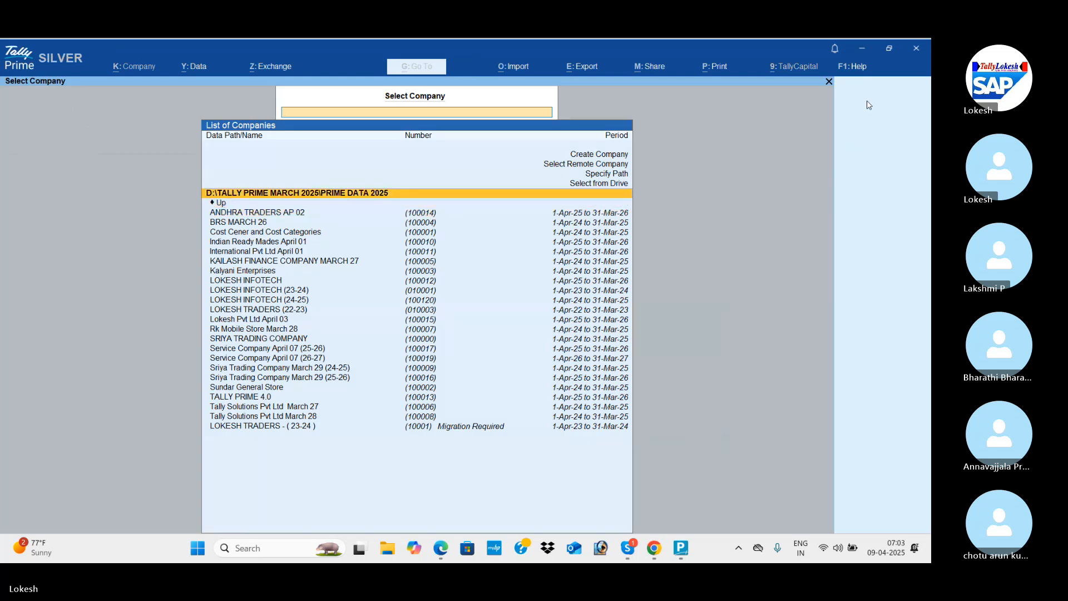
pyautogui.press('Return')
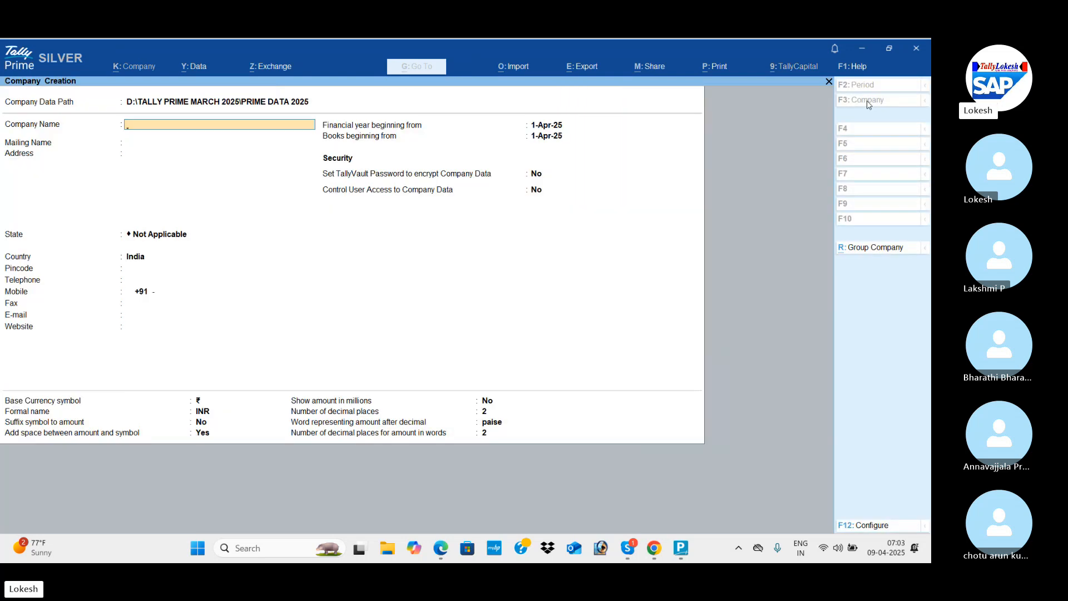
# Switch to the Professinal Material S.pdf, examine the Module 2 trading company transactions, and return to TallyPrime.
pyautogui.hotkey('alt', 'Tab')
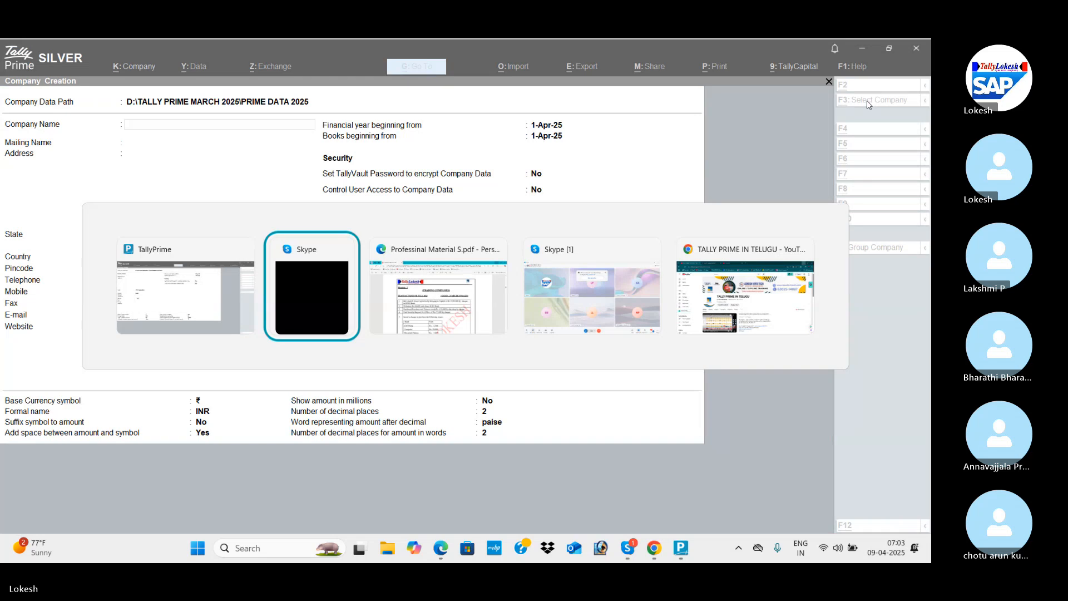
pyautogui.hotkey('alt', 'Tab')
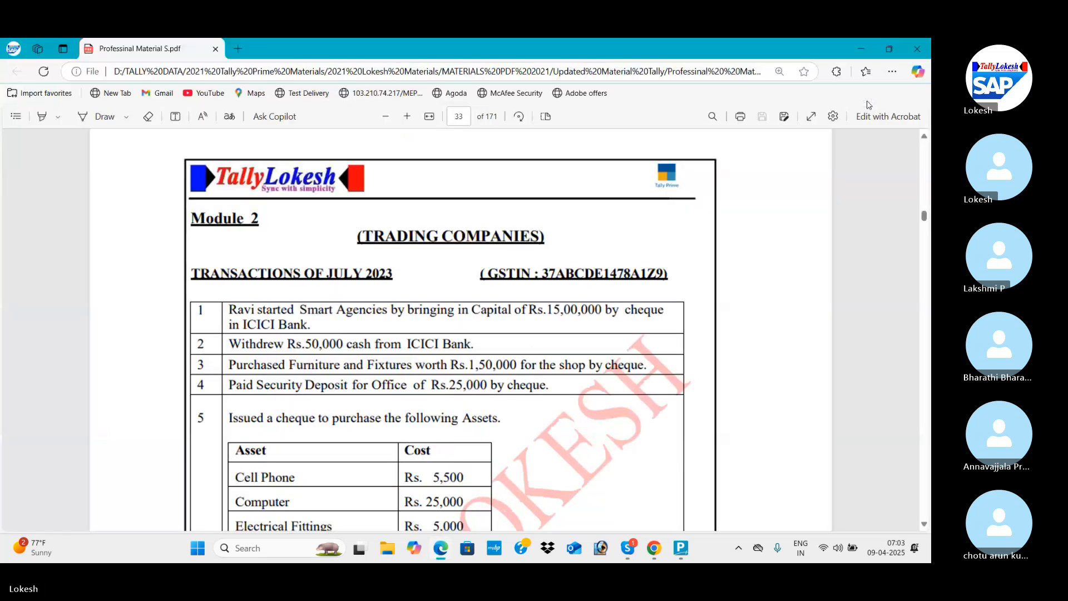
pyautogui.scroll(-2, 869, 104)
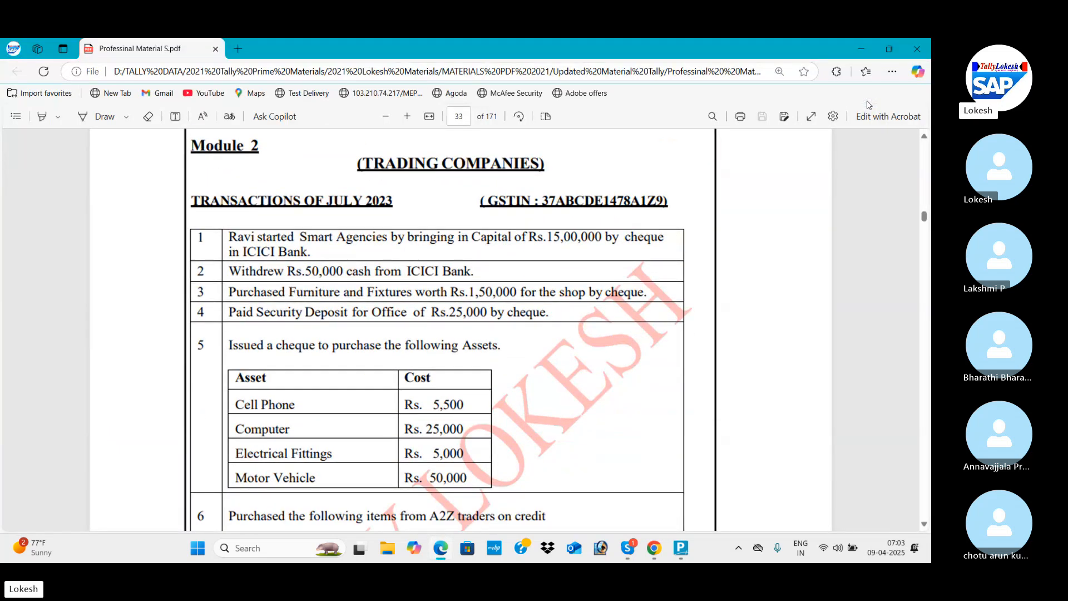
pyautogui.scroll(-1, 868, 104)
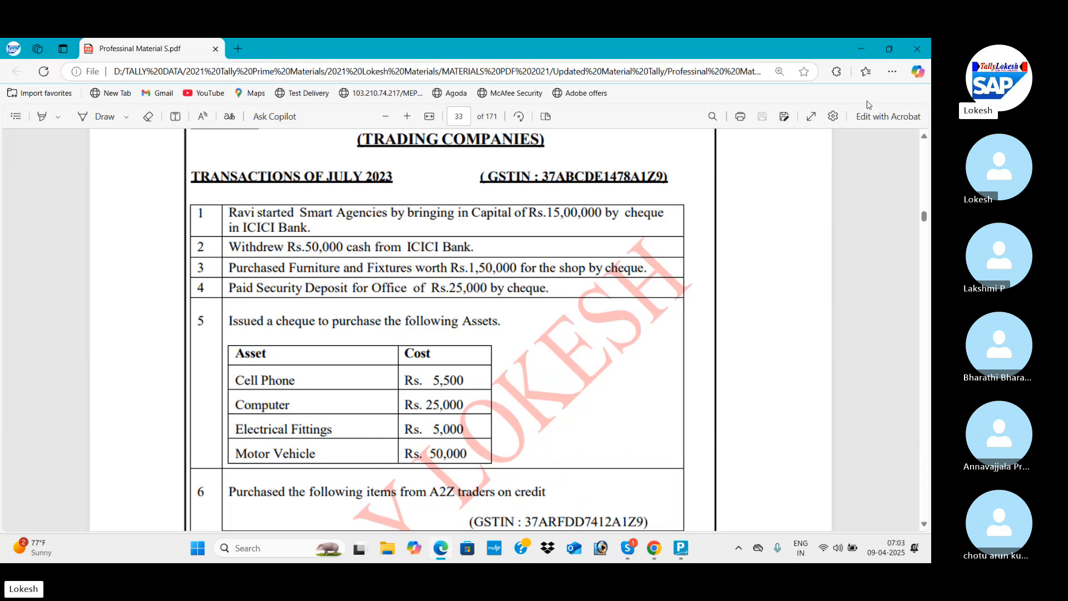
pyautogui.scroll(-1, 869, 105)
pyautogui.hotkey('alt', 'Tab')
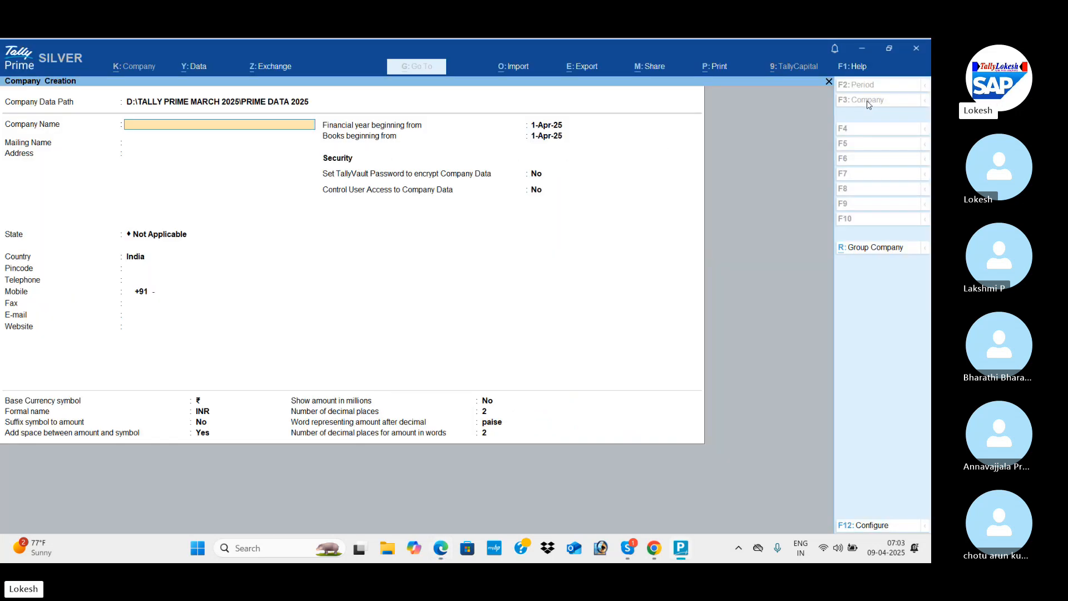
# Enter Trading Company April 09 as the company name, keeping the same mailing name and a blank address.
pyautogui.write('Trading Compaby')
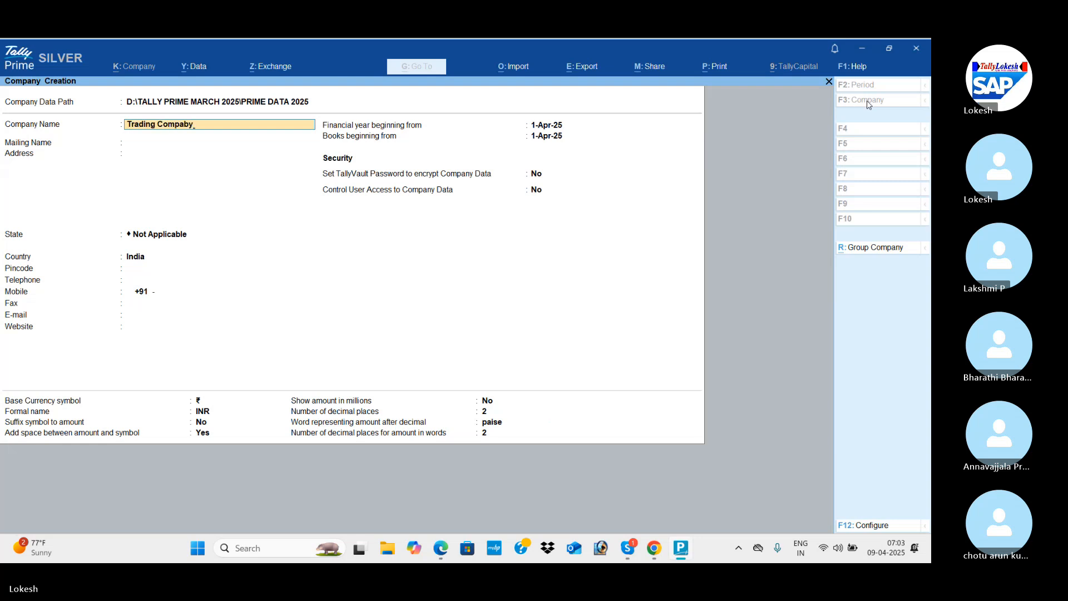
pyautogui.press('BackSpace')
pyautogui.press('BackSpace')
pyautogui.write('ny April 0')
pyautogui.press('Return')
# Set the company's state to Andhra Pradesh and save the new company.
pyautogui.press('Return')
pyautogui.press('Return')
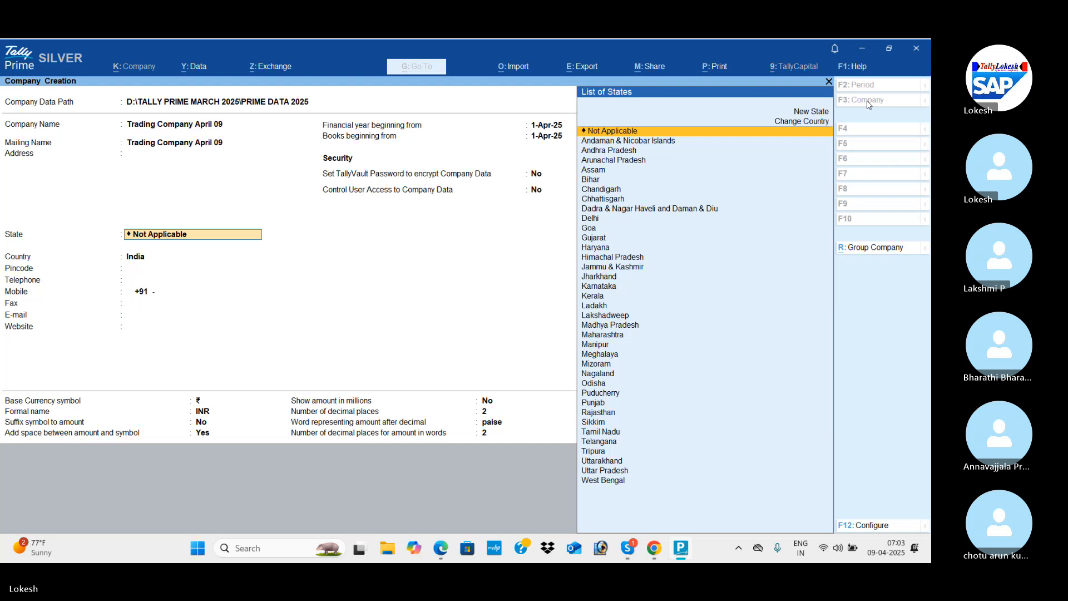
pyautogui.press('Down')
pyautogui.press('Down')
pyautogui.press('Return')
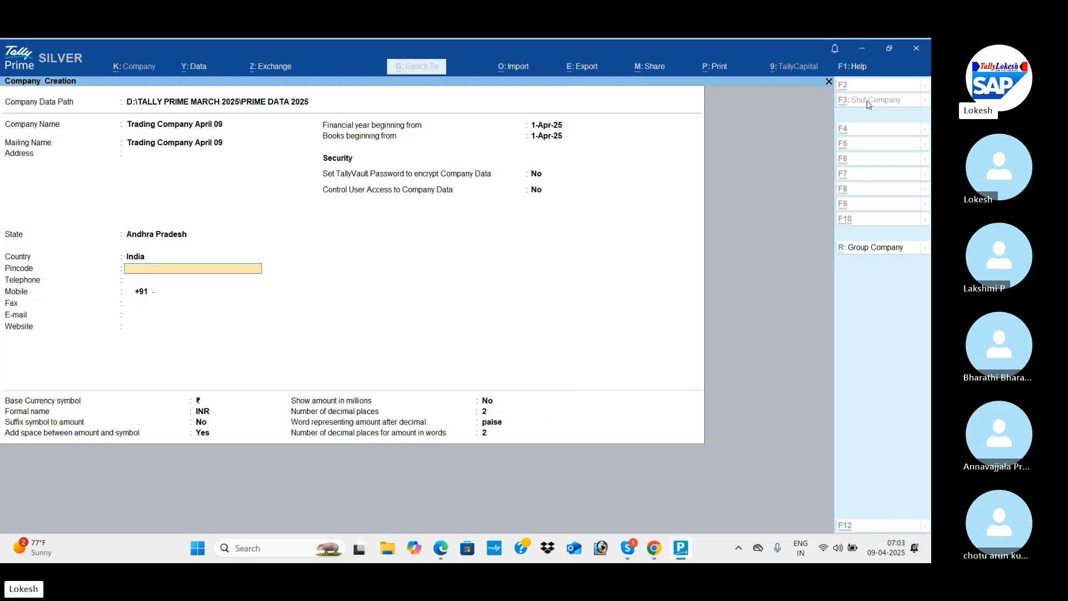
pyautogui.hotkey('ctrl', 'a')
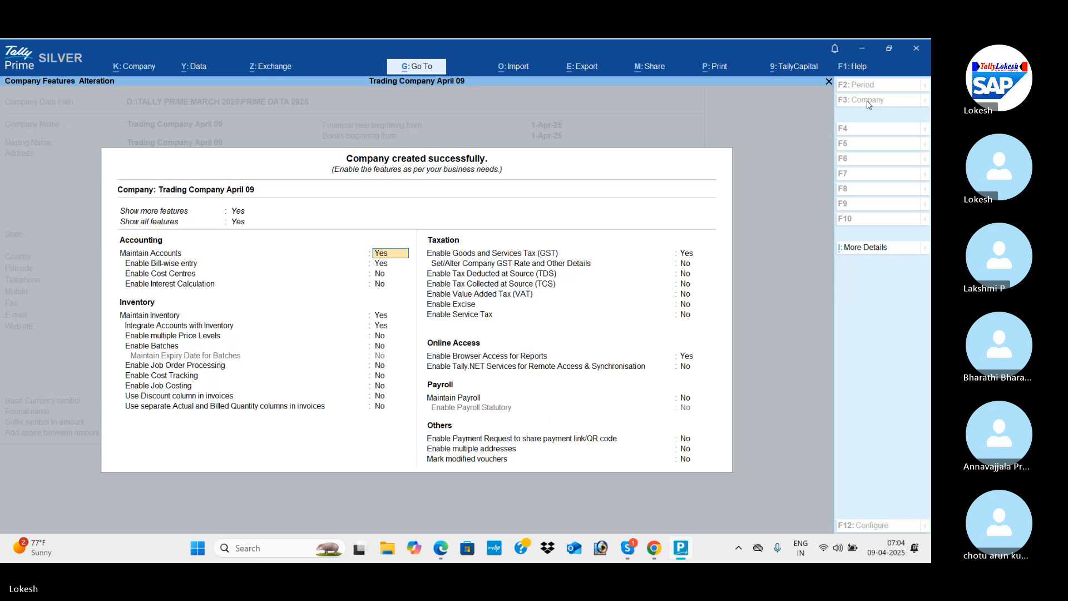
# Disable bill-wise entry and accept the default settings for the remaining accounting and inventory features.
pyautogui.press('Return')
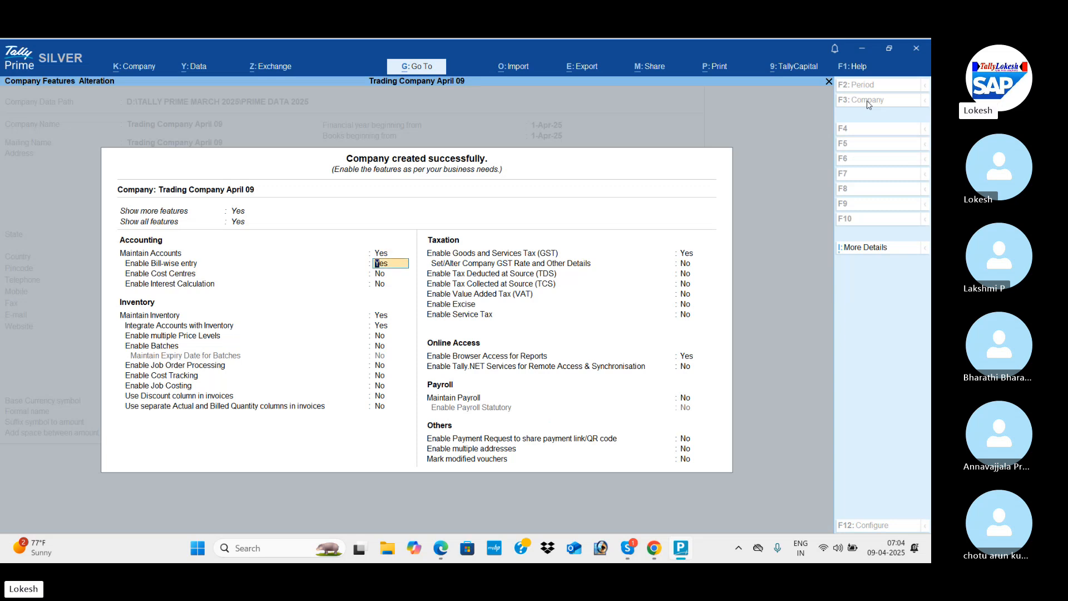
pyautogui.write('n')
pyautogui.press('Return')
pyautogui.press('Return')
pyautogui.press('Return')
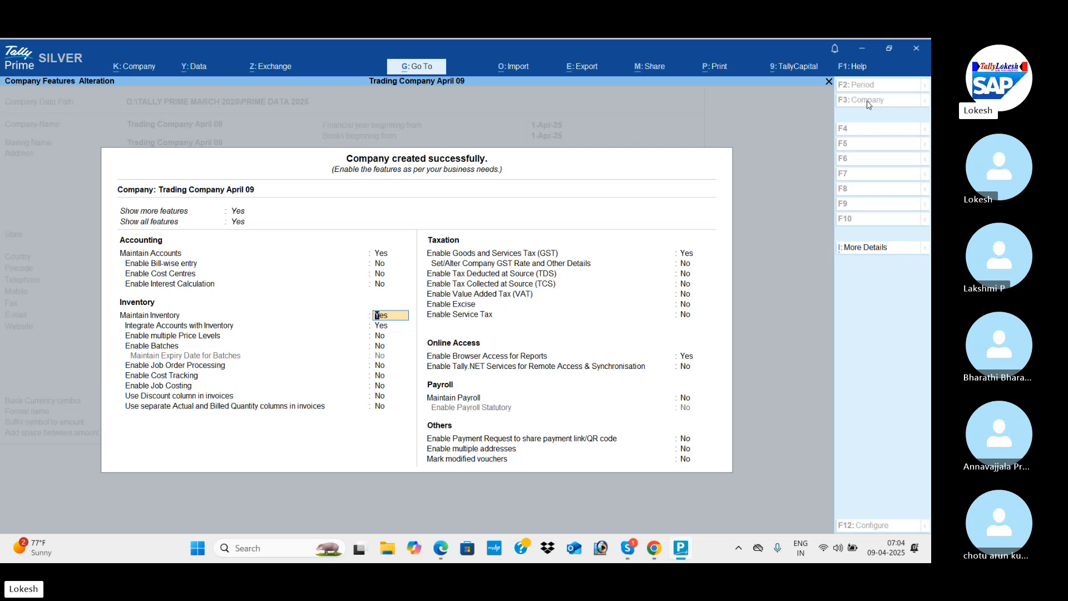
pyautogui.press('Return')
pyautogui.press('Return')
pyautogui.press('Return')
pyautogui.press('Return')
pyautogui.press('Return')
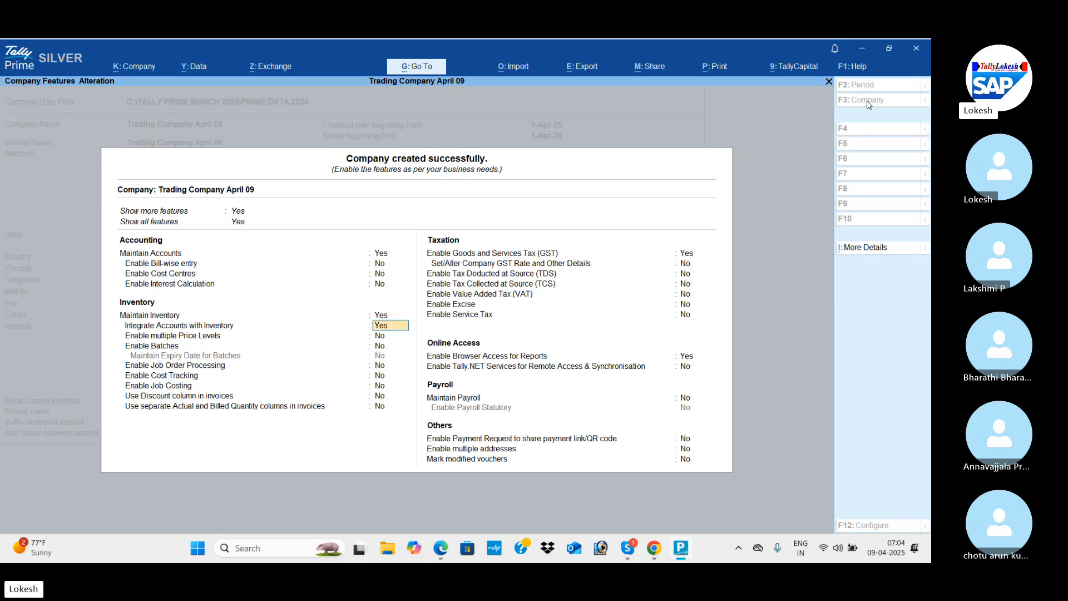
pyautogui.press('Return')
pyautogui.press('Return')
pyautogui.press('Return')
pyautogui.press('Return')
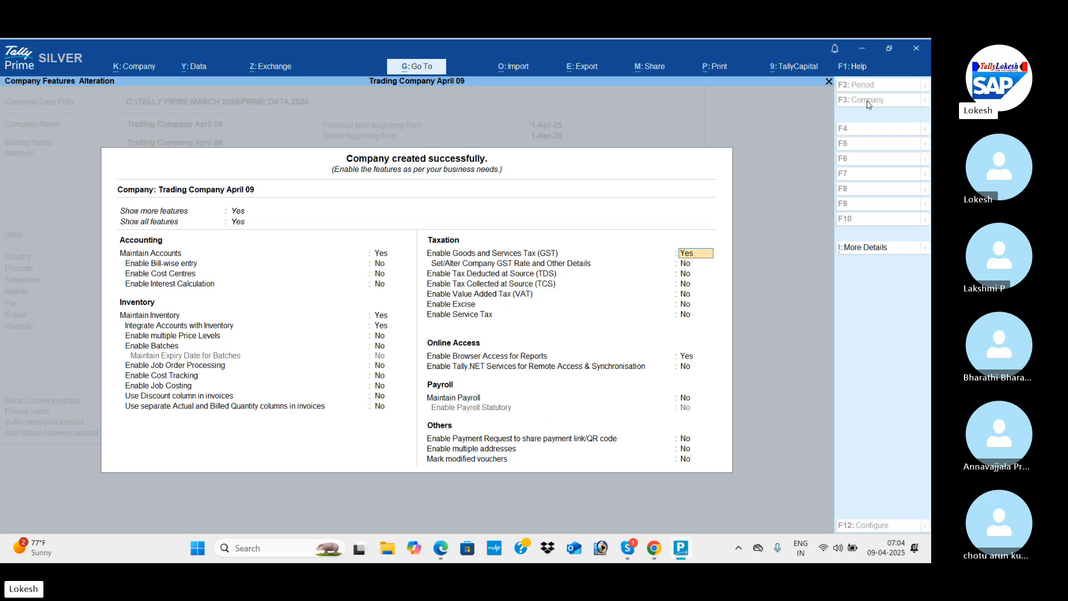
# Keep GST enabled and set the GST registration to state Andhra Pradesh with registration type Regular.
pyautogui.press('Return')
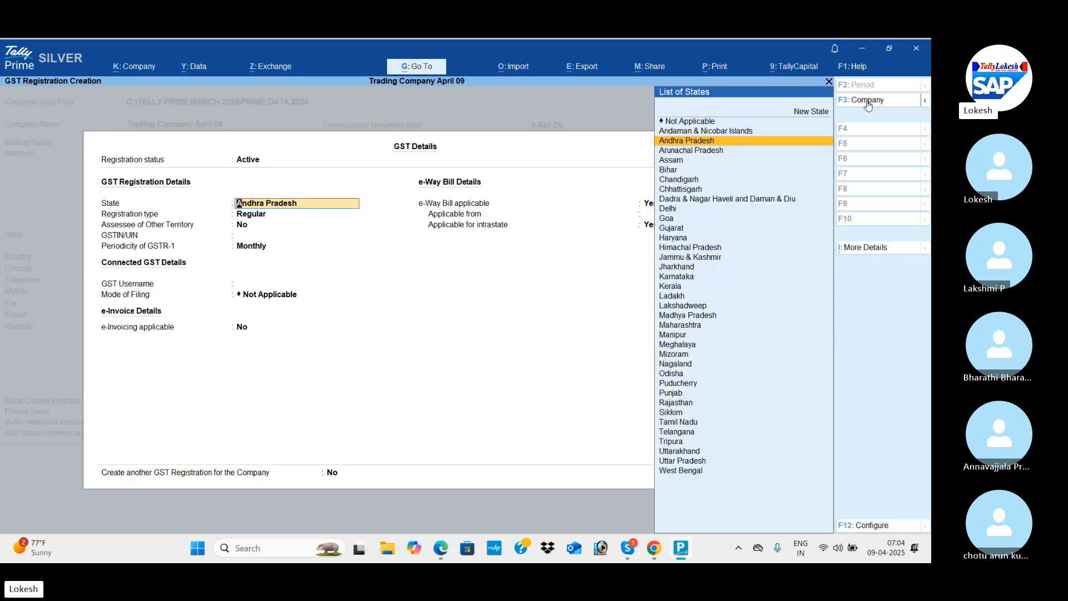
pyautogui.press('Return')
pyautogui.press('Return')
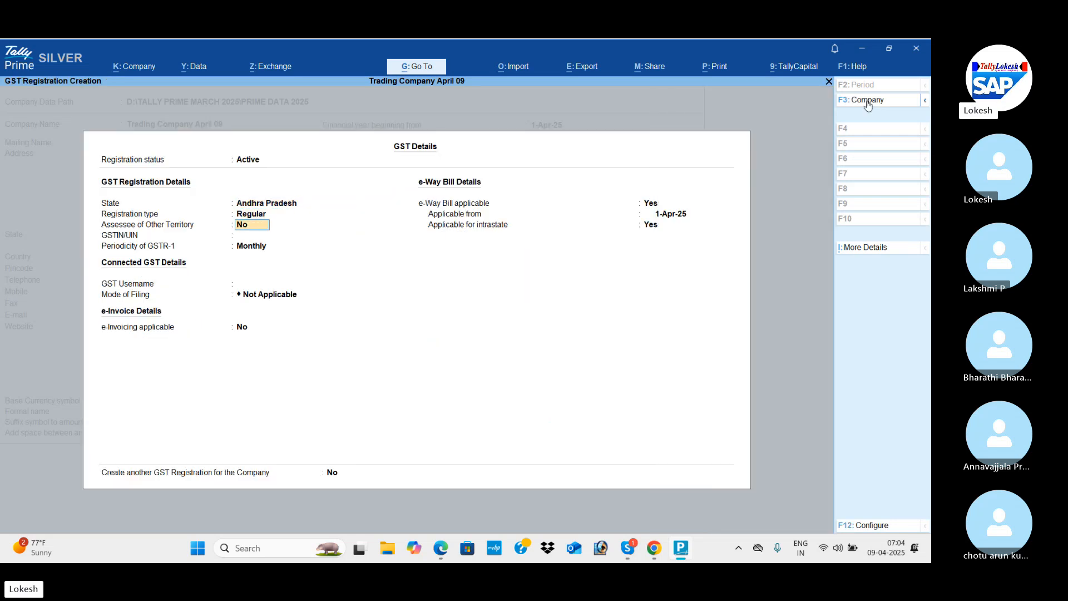
# Enter the company's GSTIN in the GST registration details, copying it from the July transactions heading in the PDF material.
pyautogui.hotkey('alt', 'Tab')
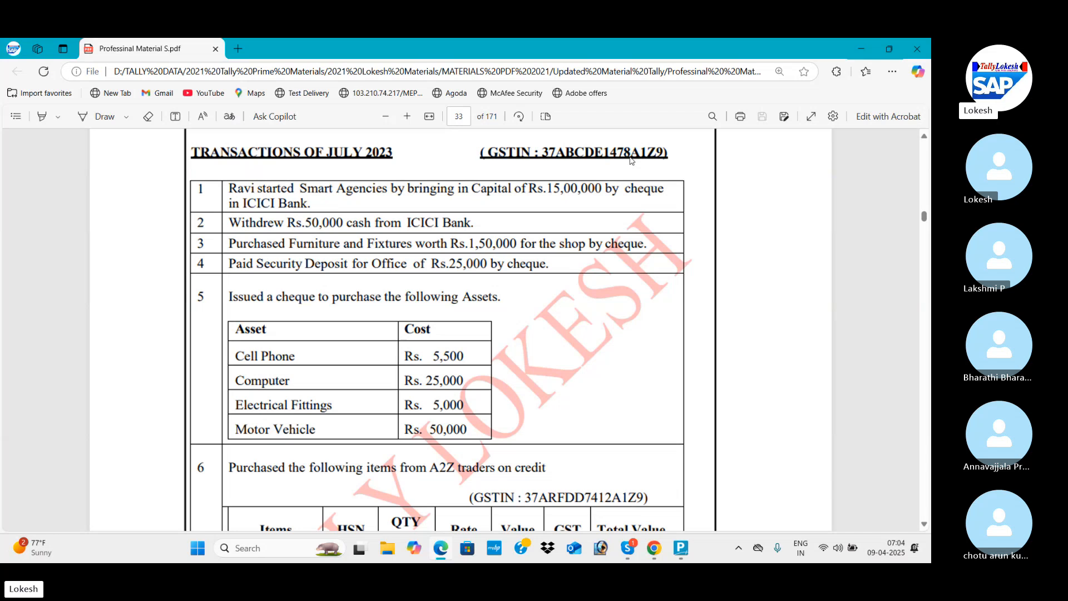
pyautogui.hotkey('alt', 'Tab')
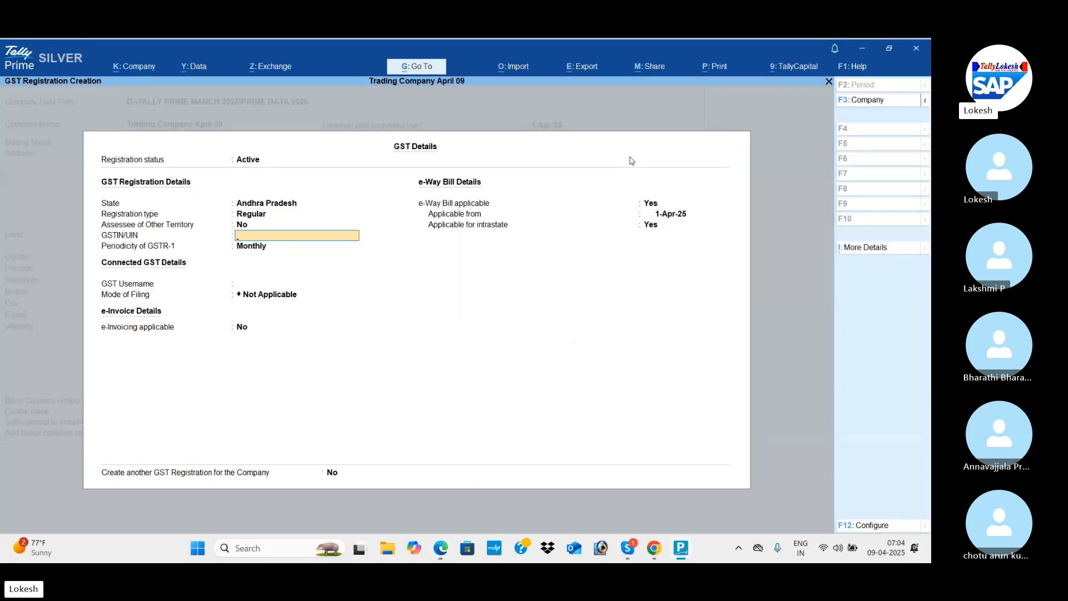
pyautogui.write('37')
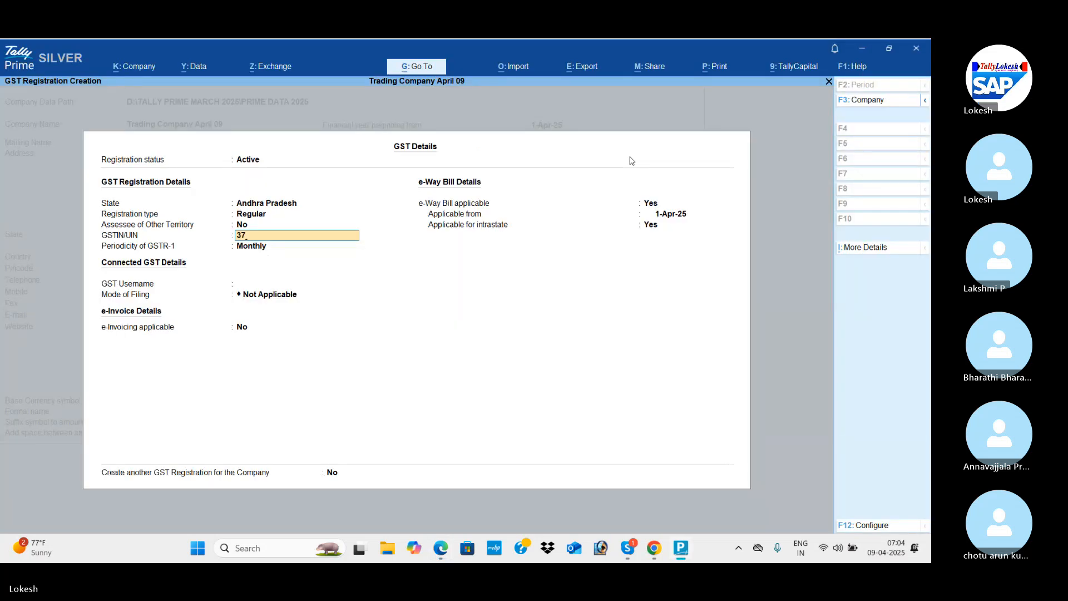
pyautogui.write('ABCDE')
pyautogui.hotkey('alt', 'Tab')
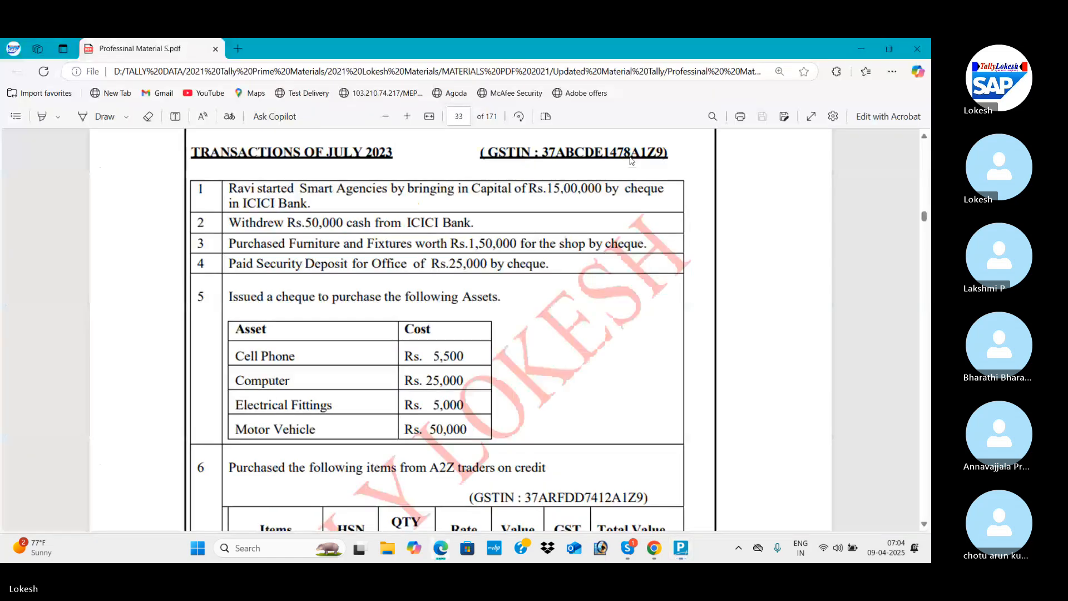
pyautogui.hotkey('alt', 'Tab')
pyautogui.write('7')
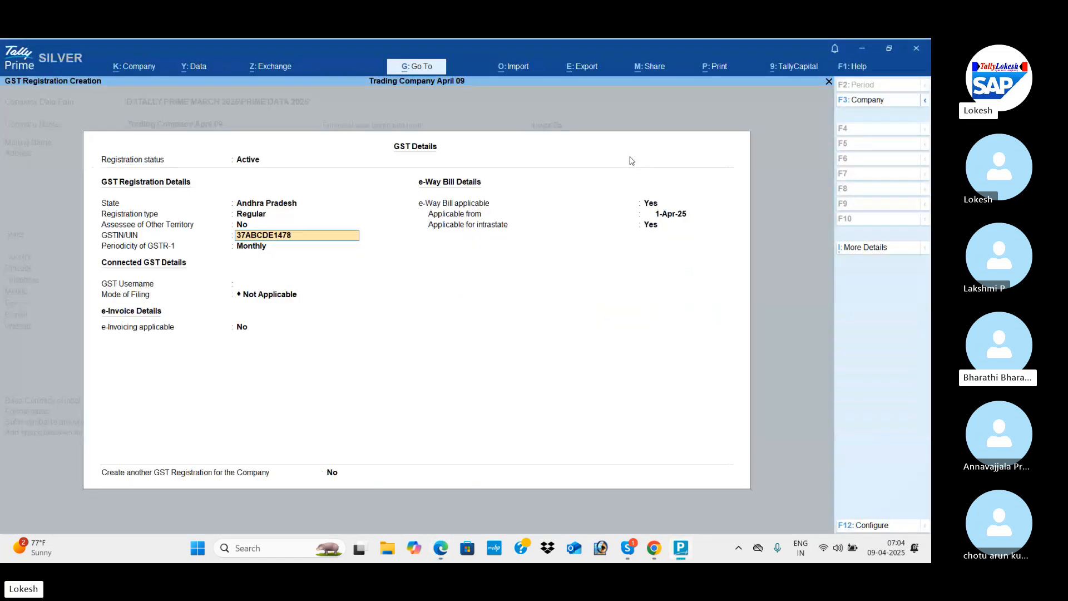
pyautogui.hotkey('alt', 'Tab')
pyautogui.hotkey('alt', 'Tab')
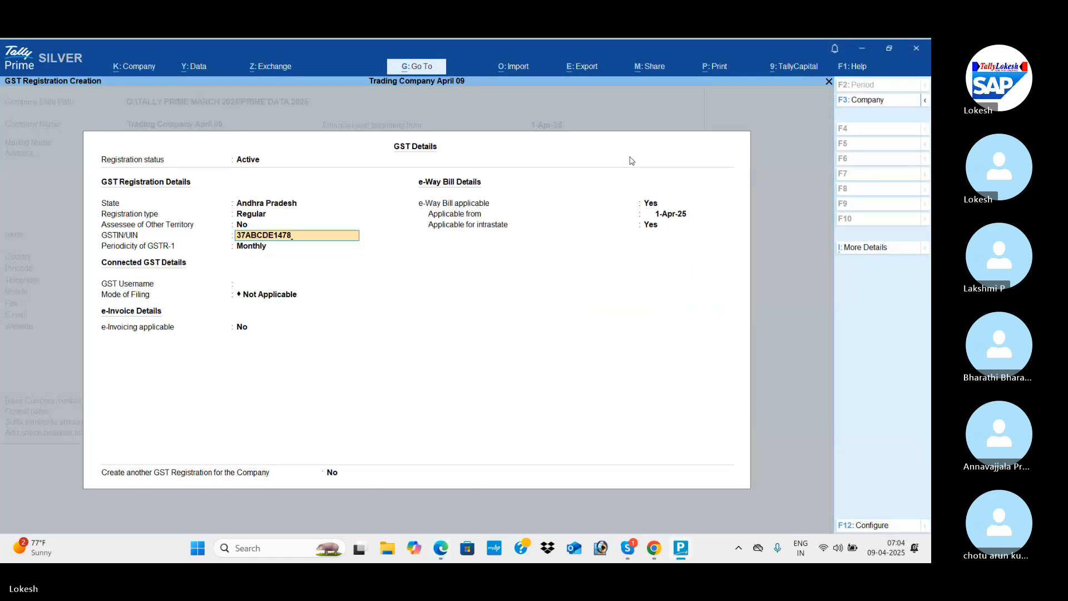
pyautogui.write('8A1AZ')
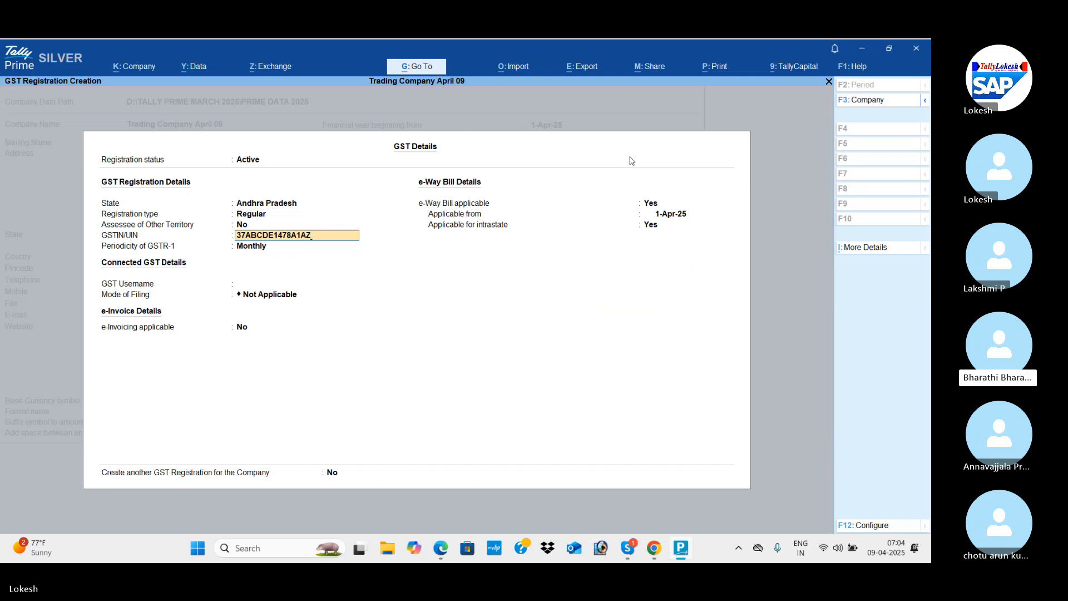
pyautogui.press('Return')
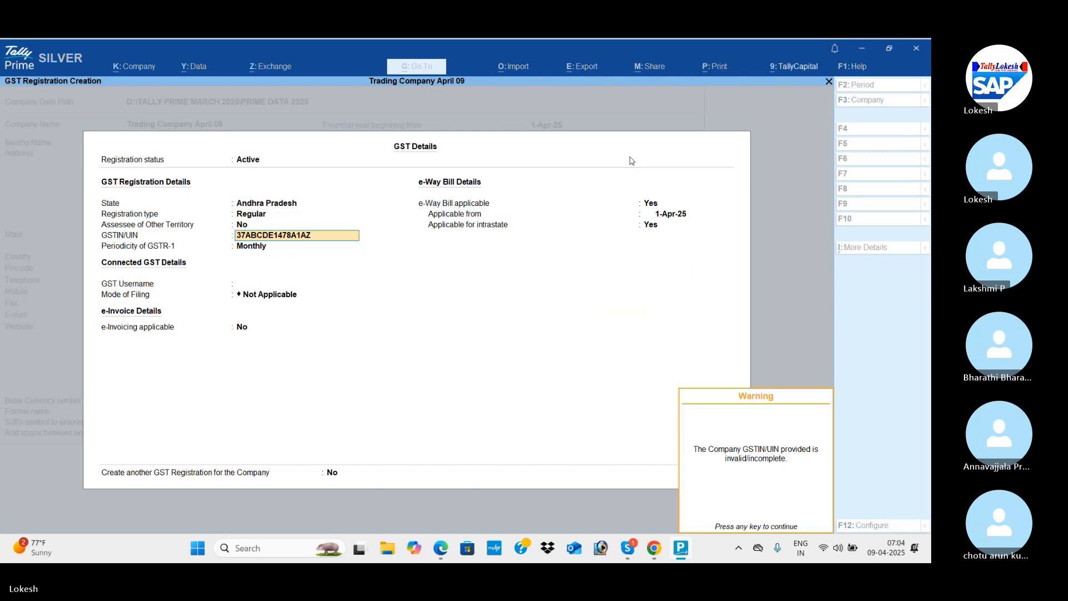
pyautogui.press('Return')
pyautogui.press('Return')
pyautogui.press('Return')
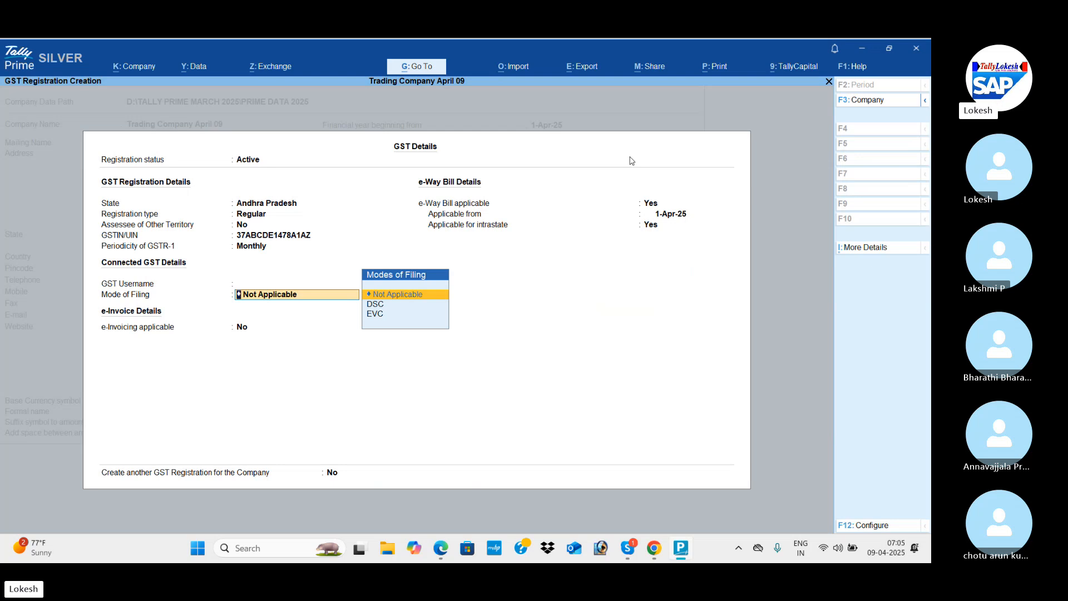
# Keep the default GSTR-1 periodicity and filing settings, and save both the GST details and the company features.
pyautogui.hotkey('ctrl', 'a')
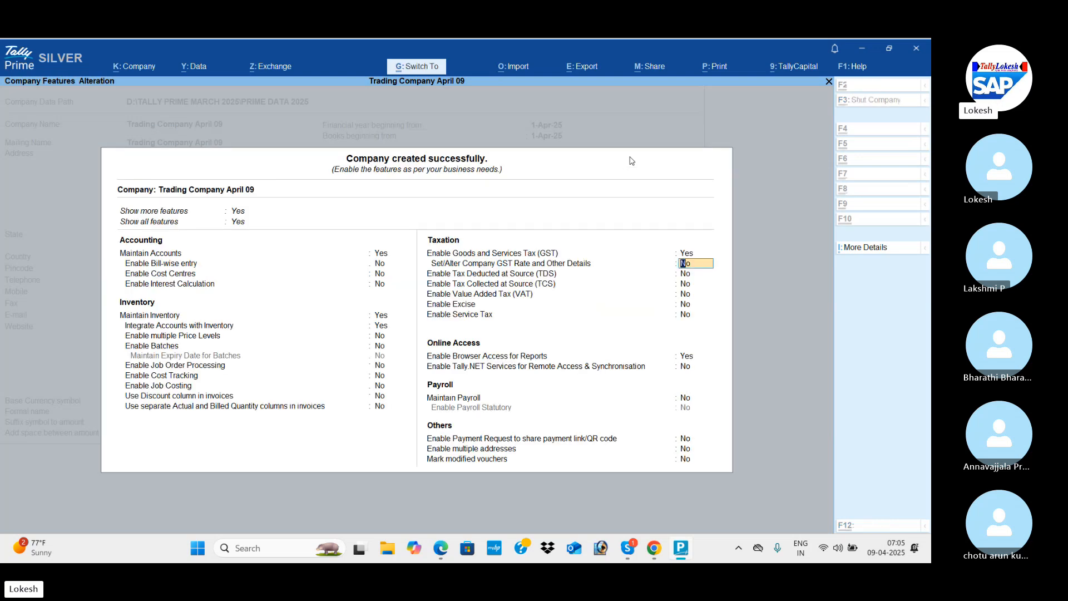
pyautogui.hotkey('ctrl', 'a')
# Open voucher entry, switch to a Receipt voucher and set the voucher date to 1-7.
pyautogui.press('Down')
pyautogui.press('Down')
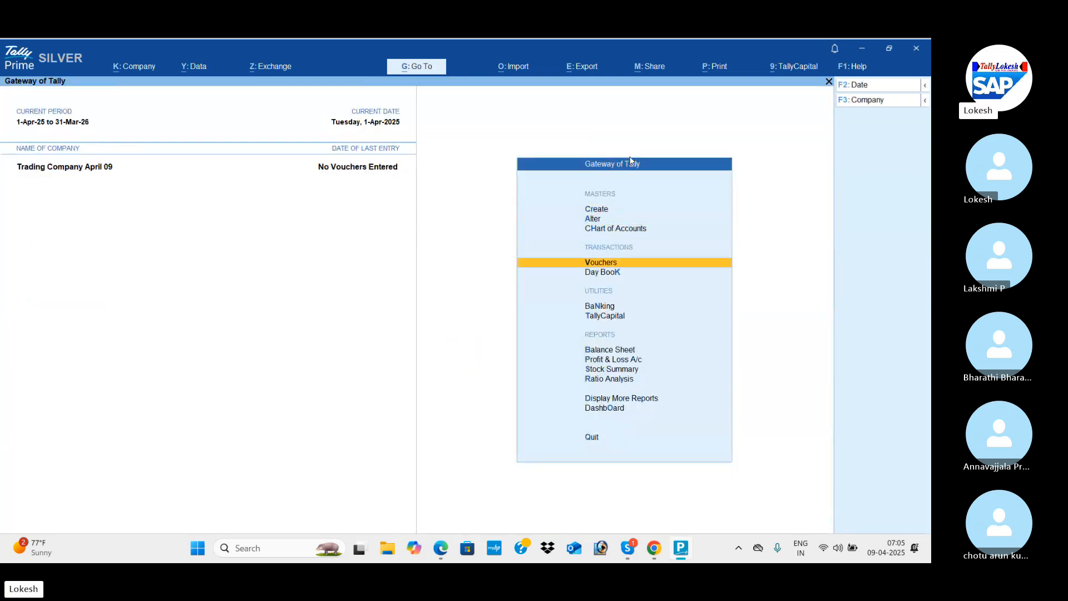
pyautogui.press('Return')
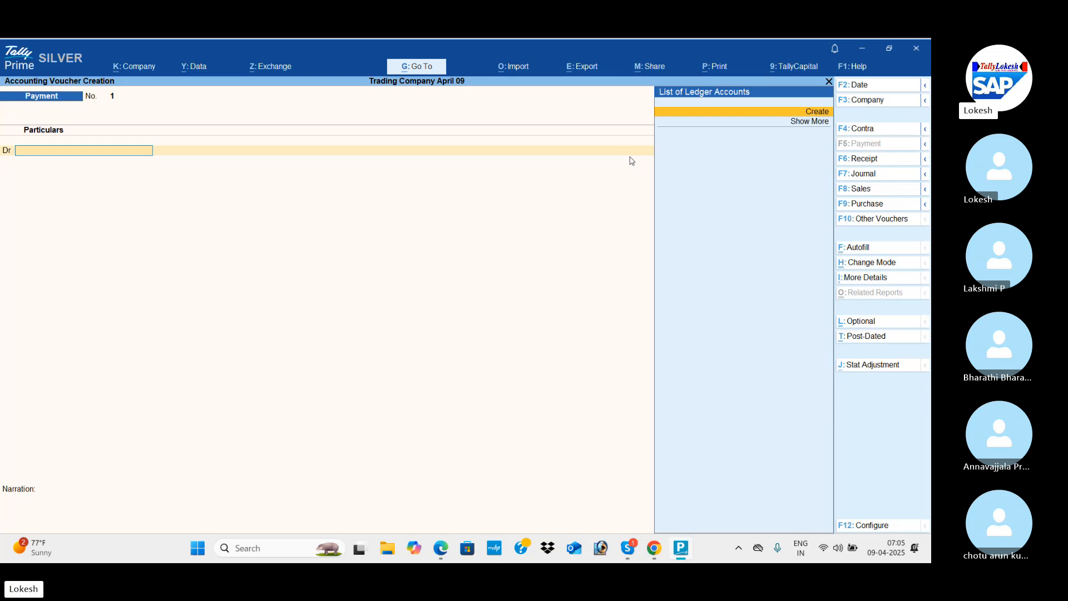
pyautogui.click(877, 160)
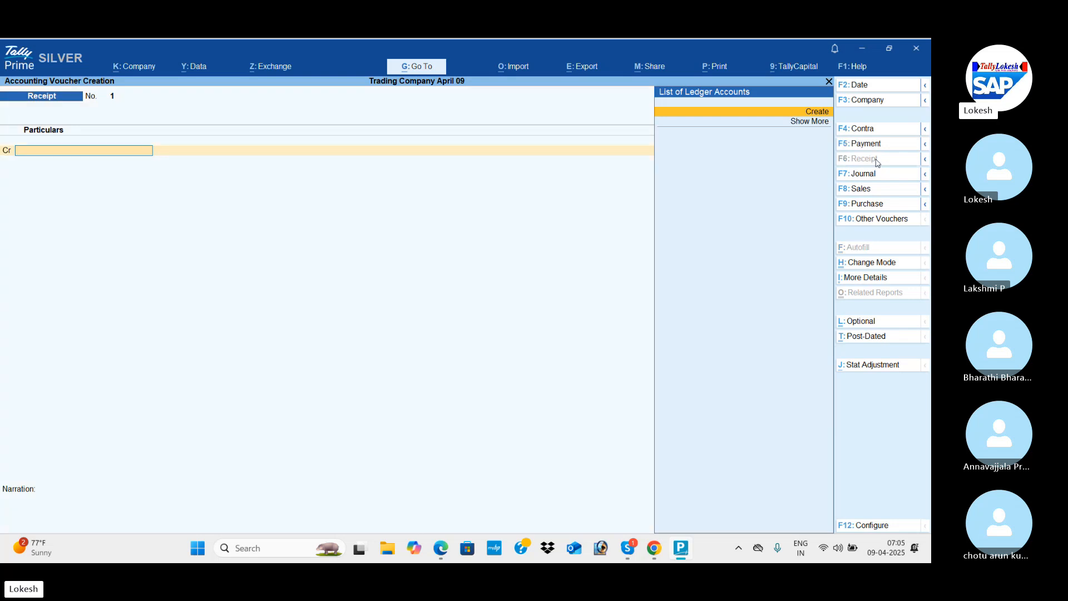
pyautogui.click(871, 89)
pyautogui.write('1-7')
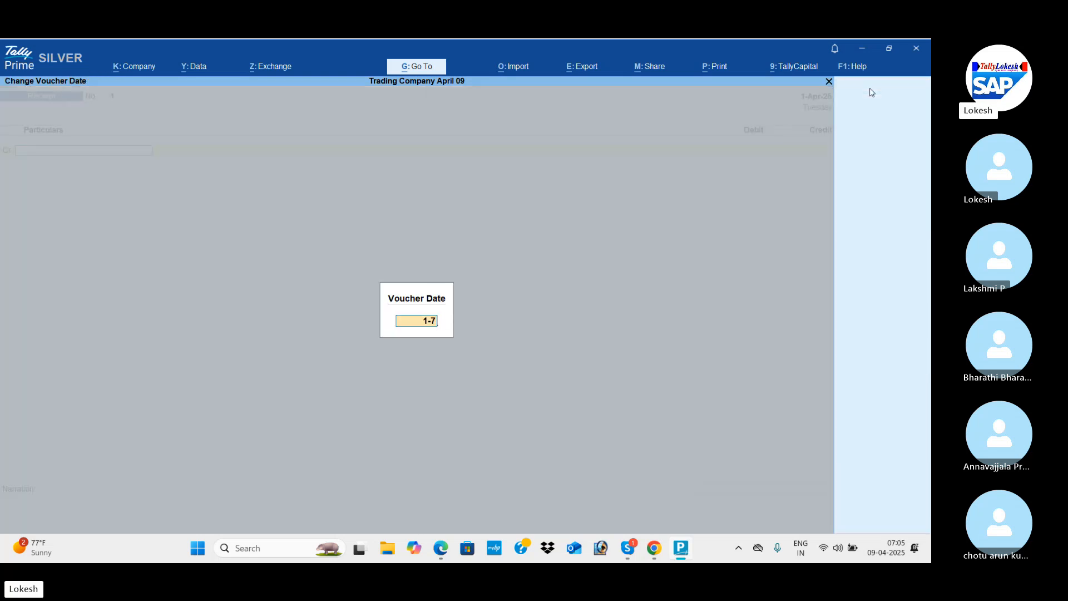
pyautogui.press('Return')
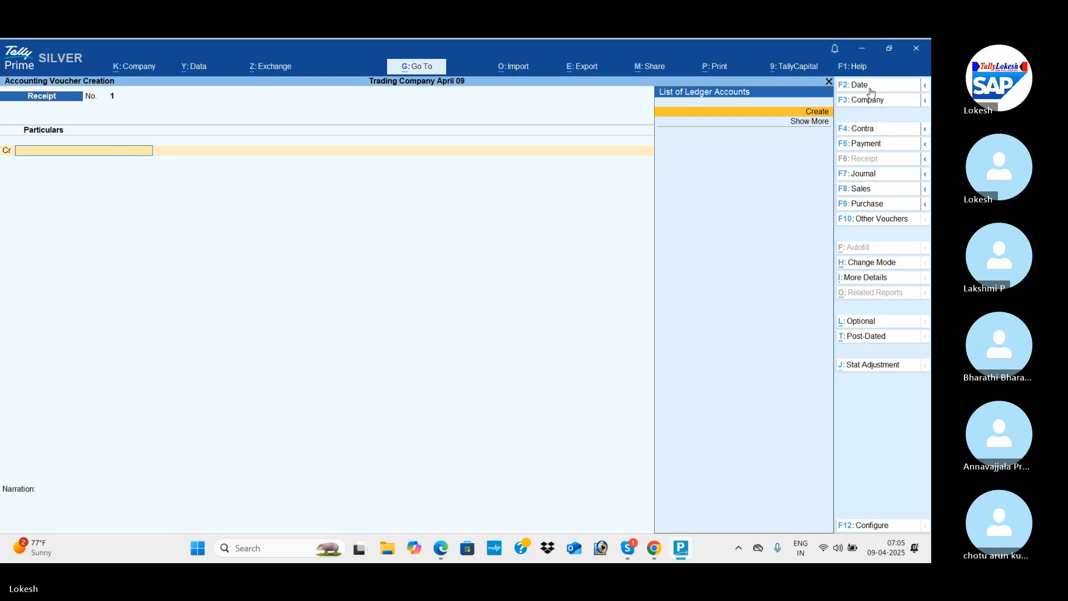
# Create a ledger named Capital under the Capital Account group and use it as the receipt voucher's credit account.
pyautogui.hotkey('alt', 'c')
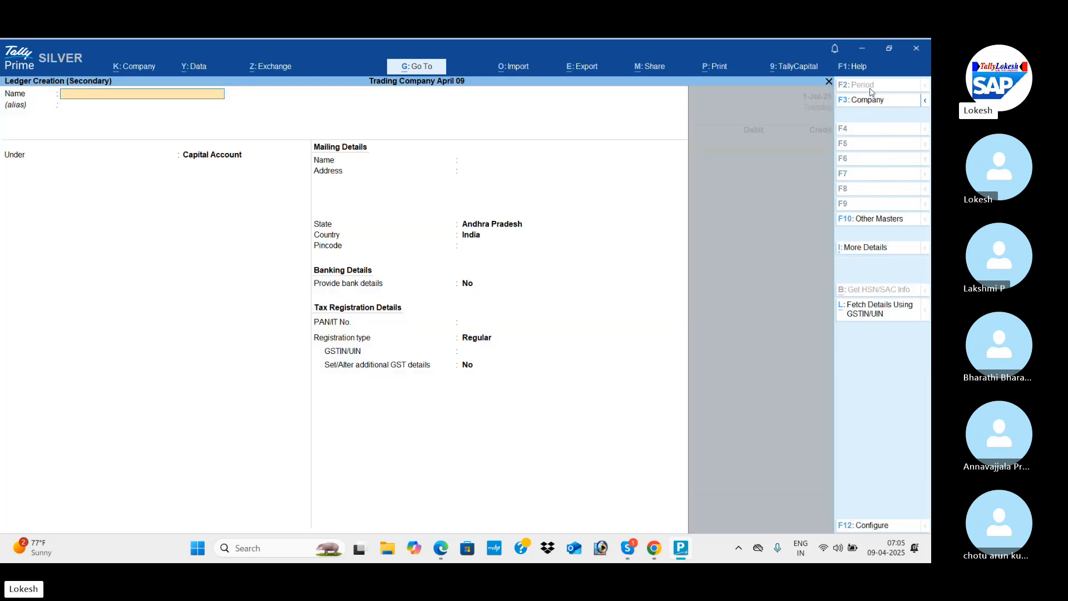
pyautogui.write('CAP')
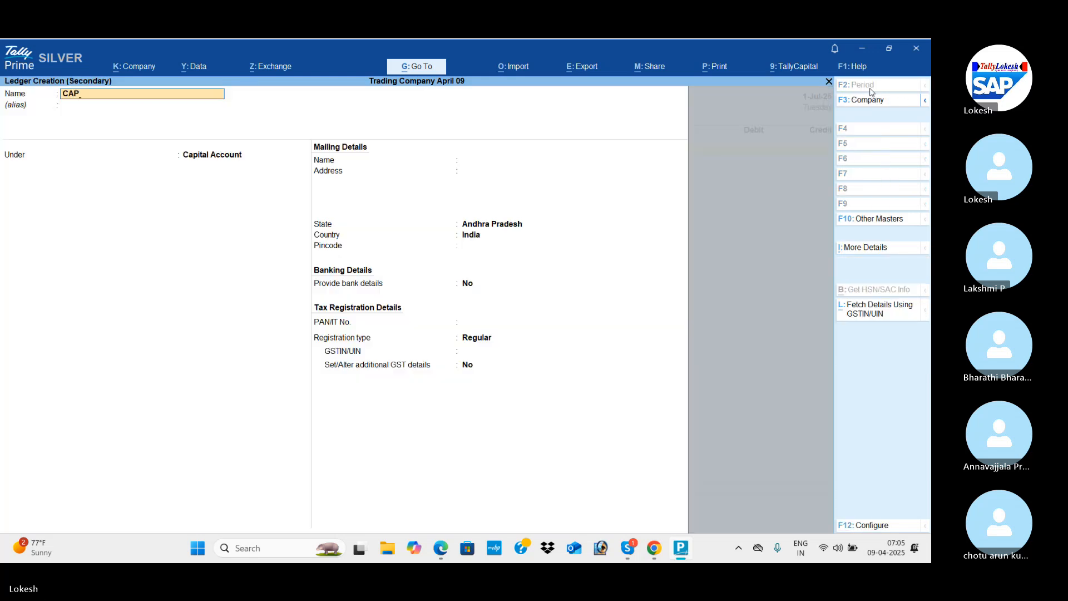
pyautogui.press('BackSpace')
pyautogui.press('BackSpace')
pyautogui.write('apital')
pyautogui.press('Return')
pyautogui.press('Return')
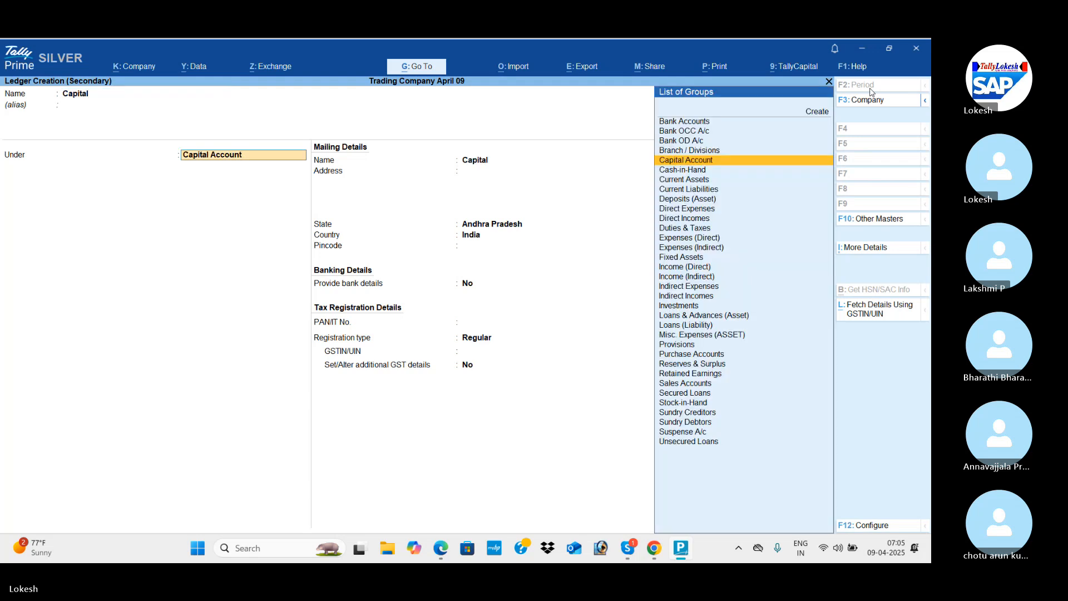
pyautogui.press('Return')
pyautogui.hotkey('ctrl', 'a')
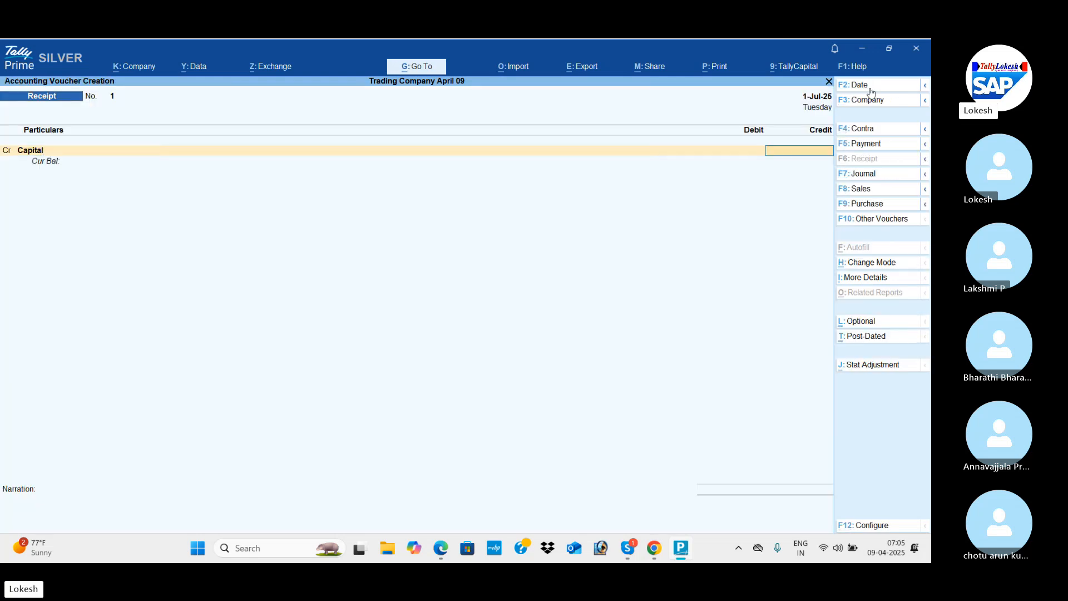
# Credit the Capital ledger with 1500000, following transaction 1 in the PDF material.
pyautogui.hotkey('alt', 'Tab')
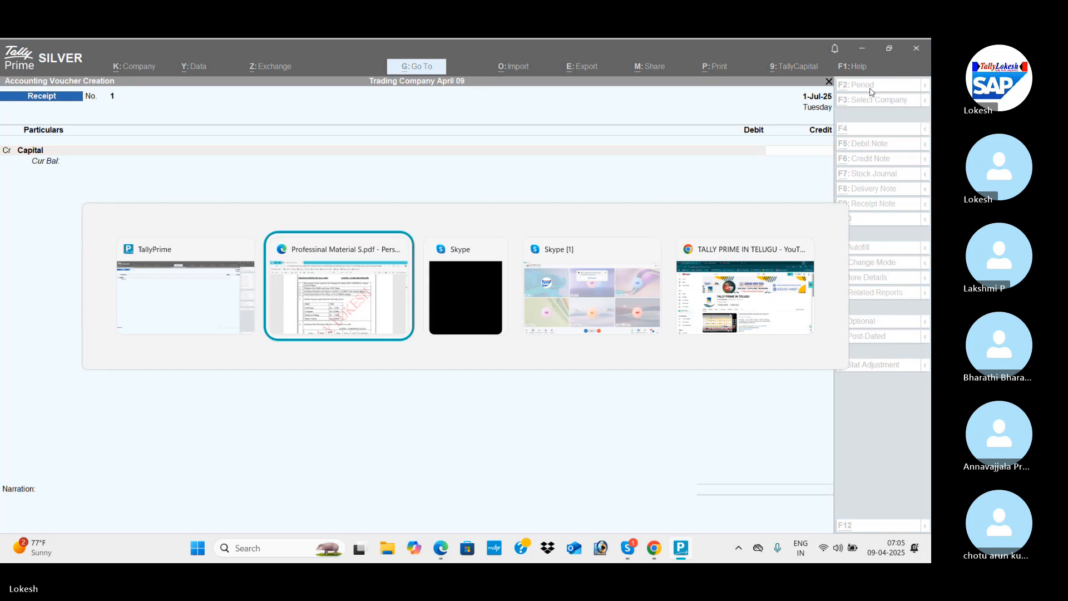
pyautogui.hotkey('alt', 'Tab')
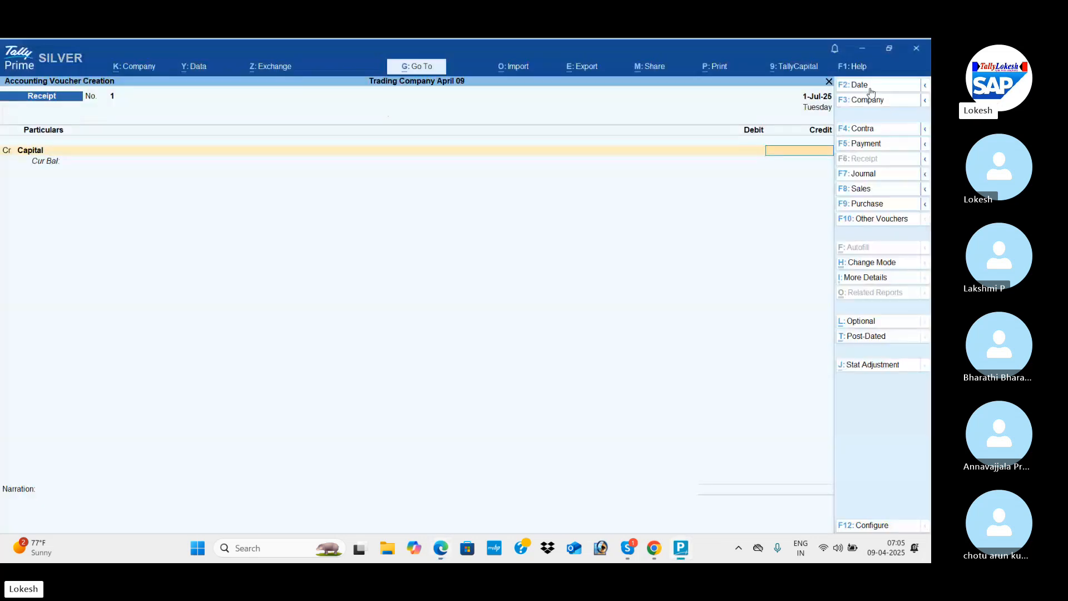
pyautogui.write('1500000')
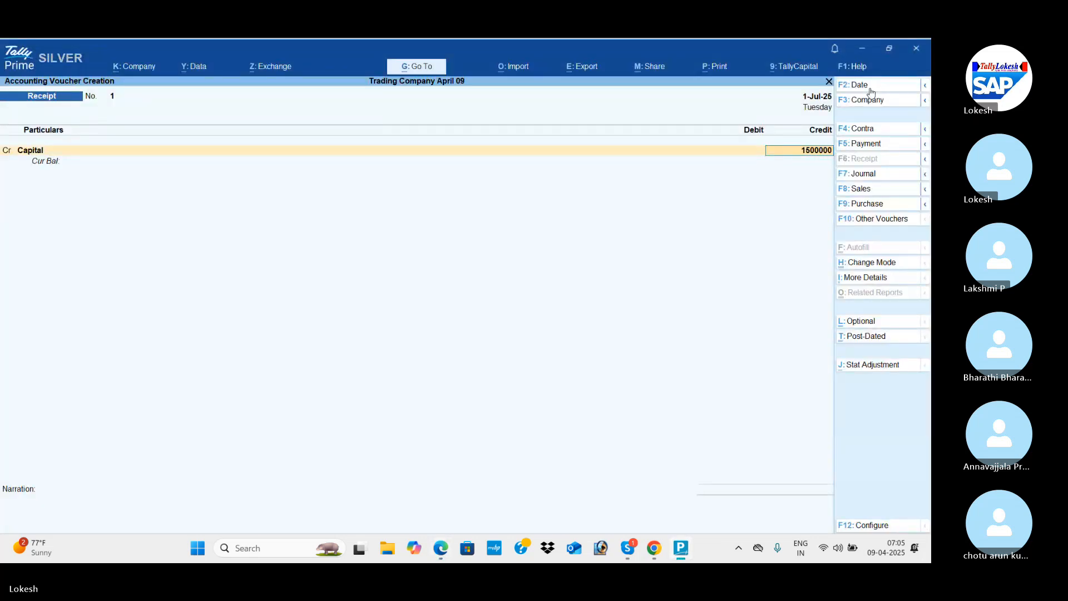
pyautogui.press('Return')
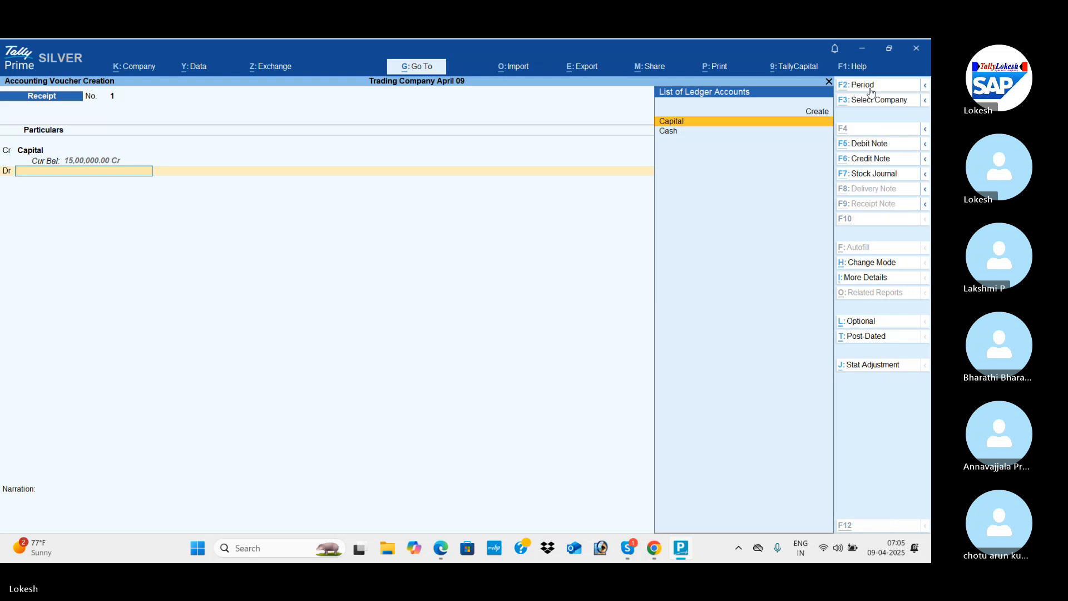
# Create an Icici Bank ledger under Bank Accounts as the debit account and save the capital receipt voucher.
pyautogui.hotkey('alt', 'Tab')
pyautogui.hotkey('alt', 'Tab')
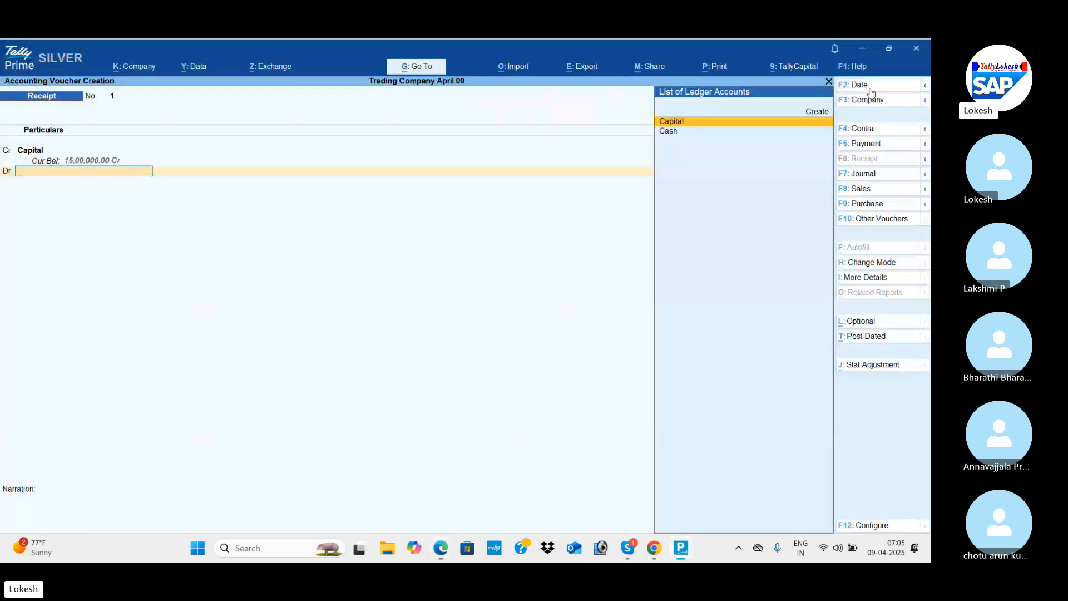
pyautogui.hotkey('alt', 'c')
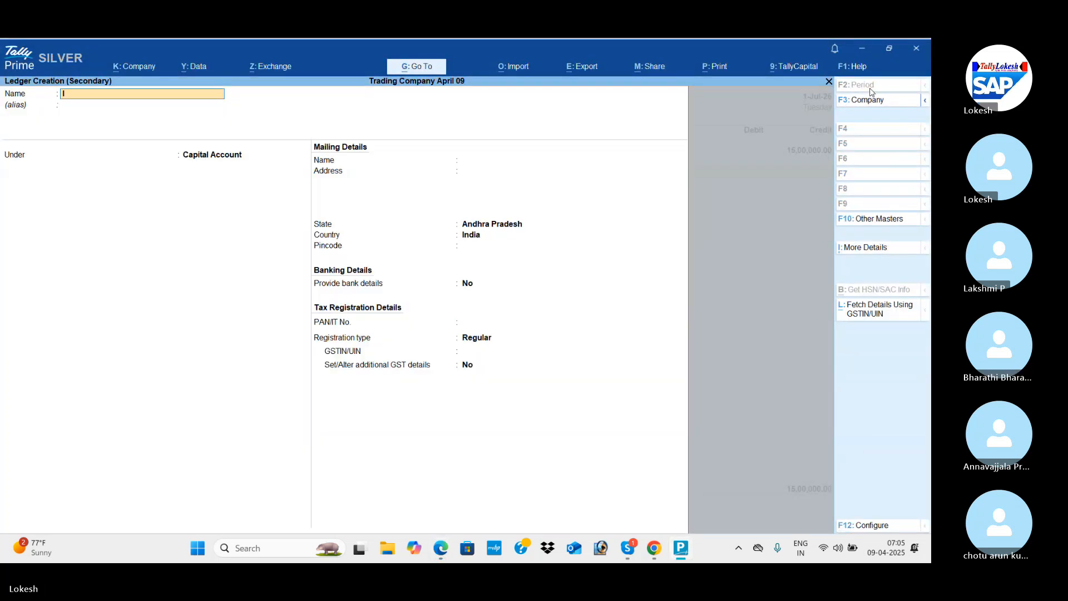
pyautogui.write('Icici Bank')
pyautogui.press('Return')
pyautogui.press('Return')
pyautogui.write('Ba')
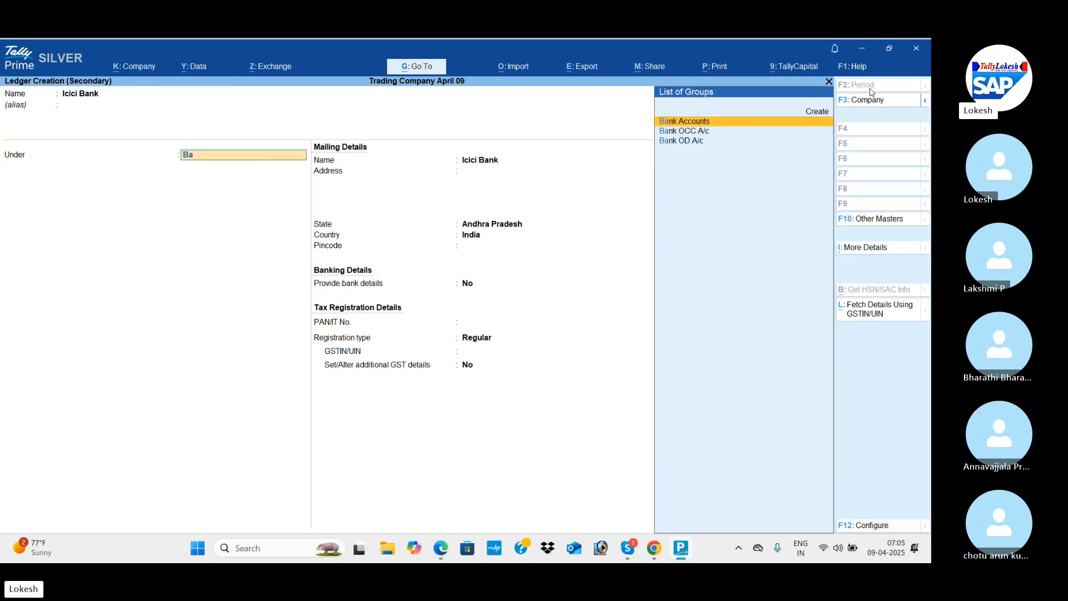
pyautogui.press('Return')
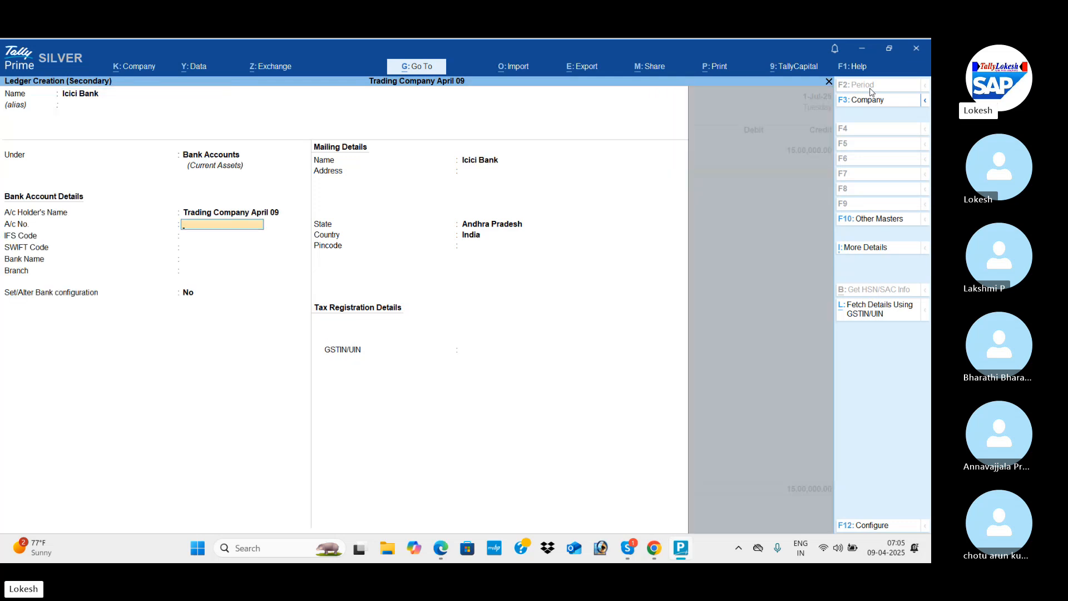
pyautogui.press('ctrl')
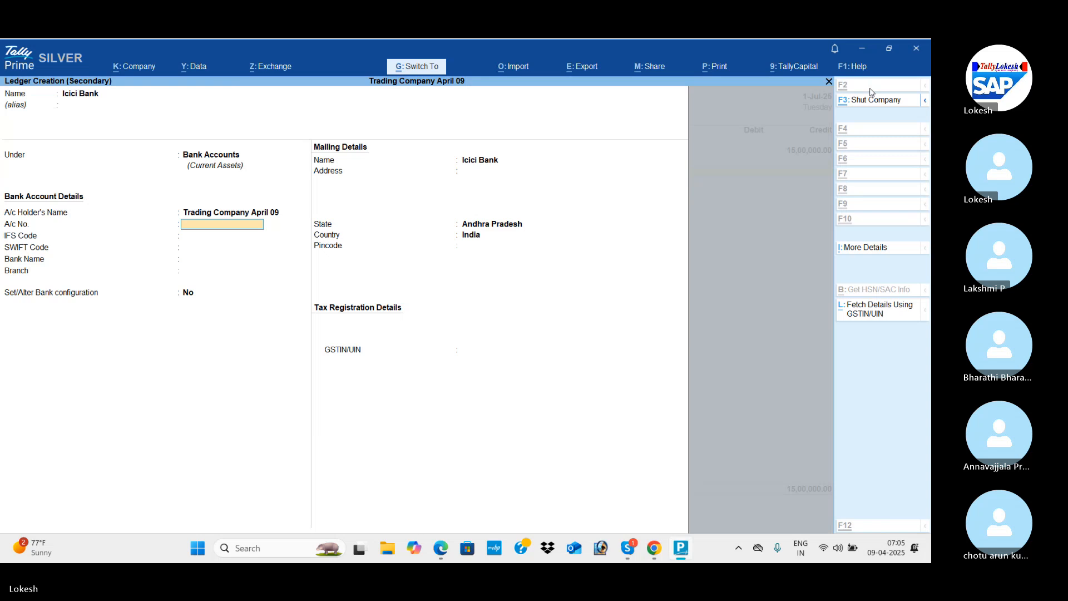
pyautogui.hotkey('ctrl', 'a')
pyautogui.hotkey('ctrl', 'a')
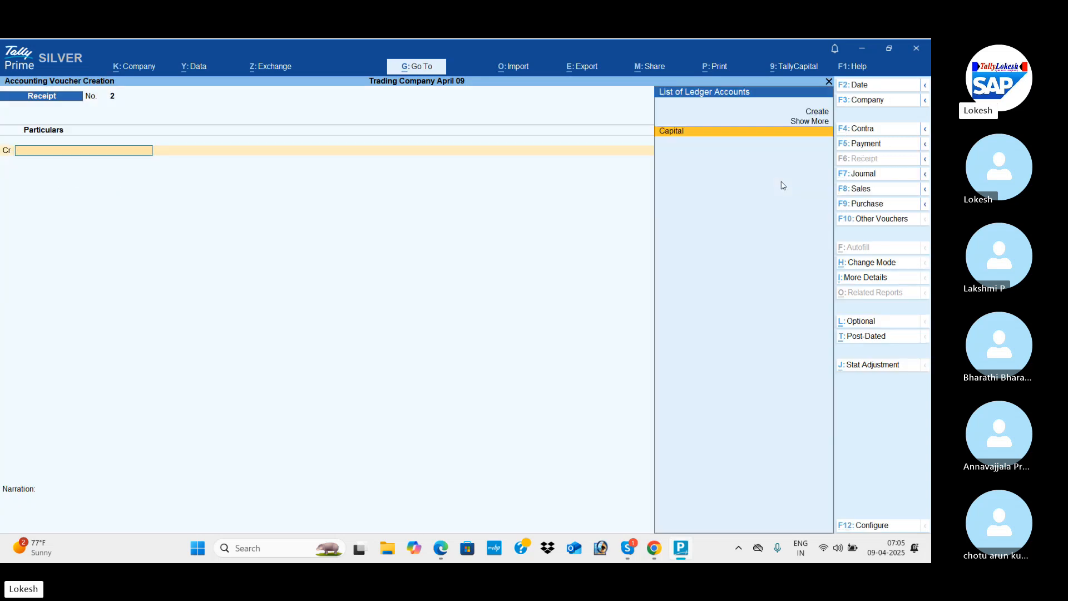
# Start a Contra voucher for transaction 2 in the PDF material and credit Icici Bank with 50000.
pyautogui.hotkey('alt', 'Tab')
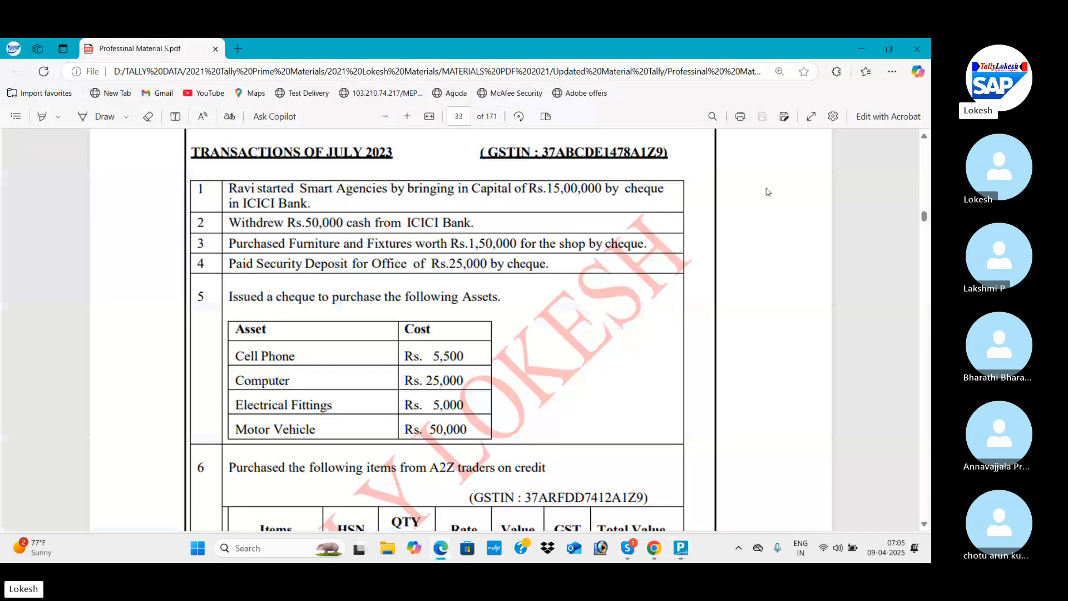
pyautogui.hotkey('alt', 'Tab')
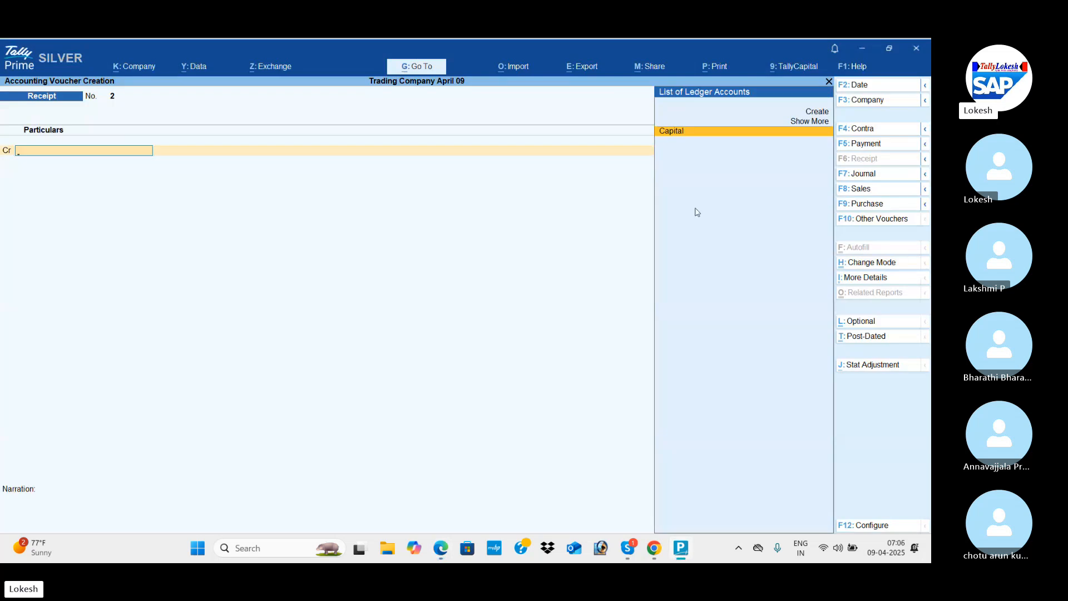
pyautogui.click(880, 130)
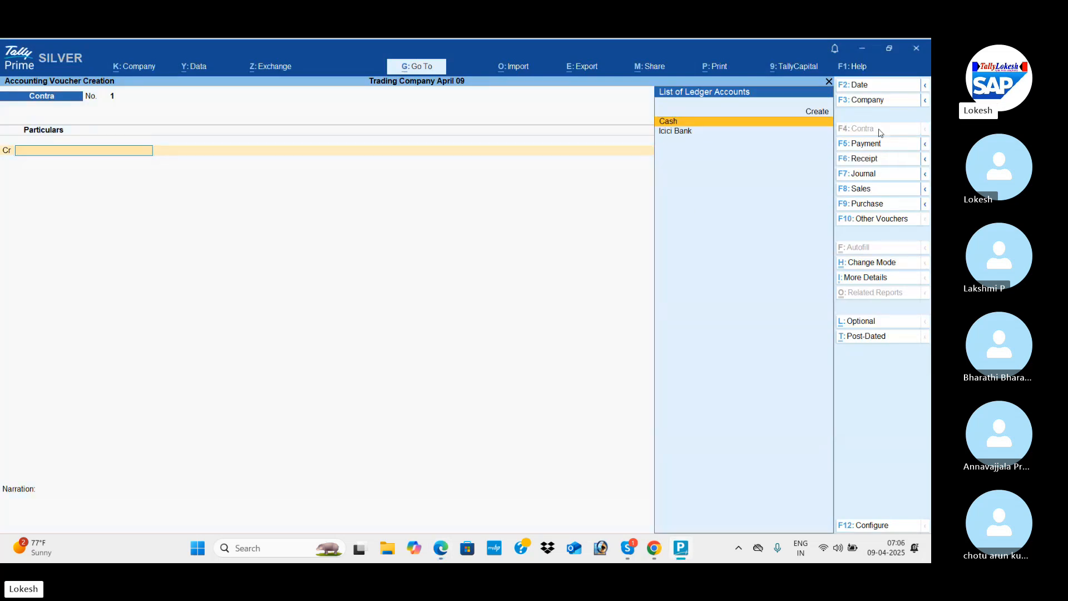
pyautogui.press('Down')
pyautogui.press('Return')
pyautogui.press('ctrl')
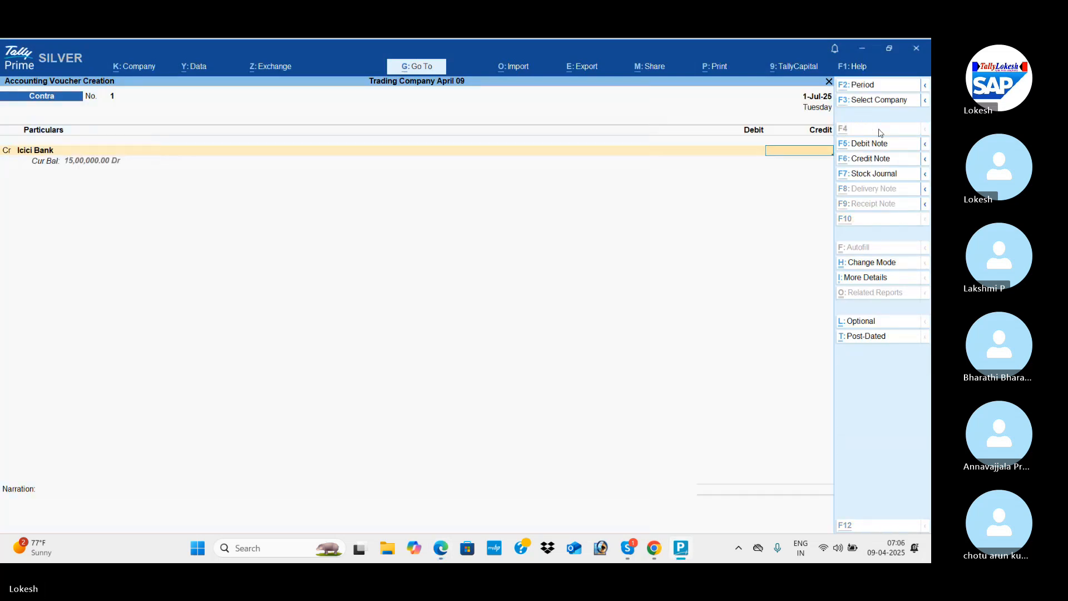
pyautogui.hotkey('alt', 'Tab')
pyautogui.hotkey('alt', 'Tab')
pyautogui.write('50000')
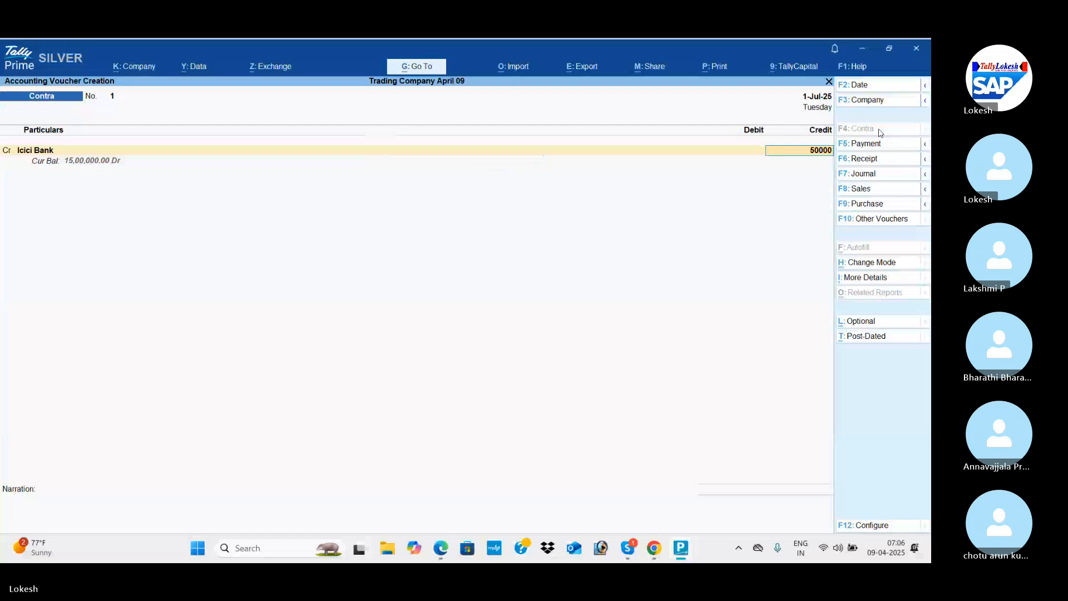
pyautogui.press('Return')
# Debit Cash with 50,000 against Icici Bank and save the Contra voucher for the bank withdrawal.
pyautogui.press('Return')
pyautogui.press('Return')
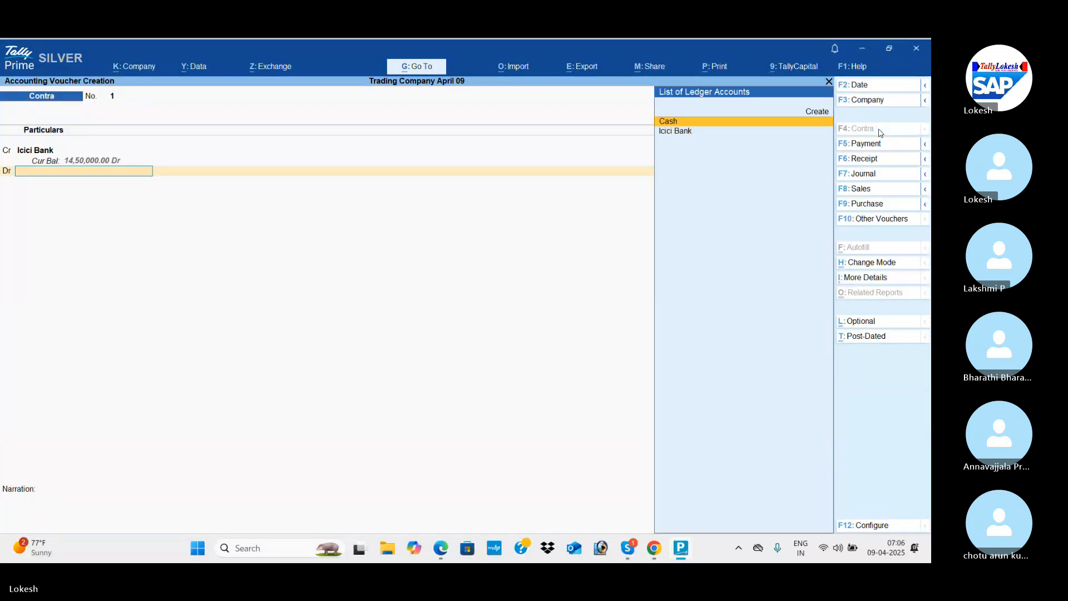
pyautogui.press('Up')
pyautogui.press('Return')
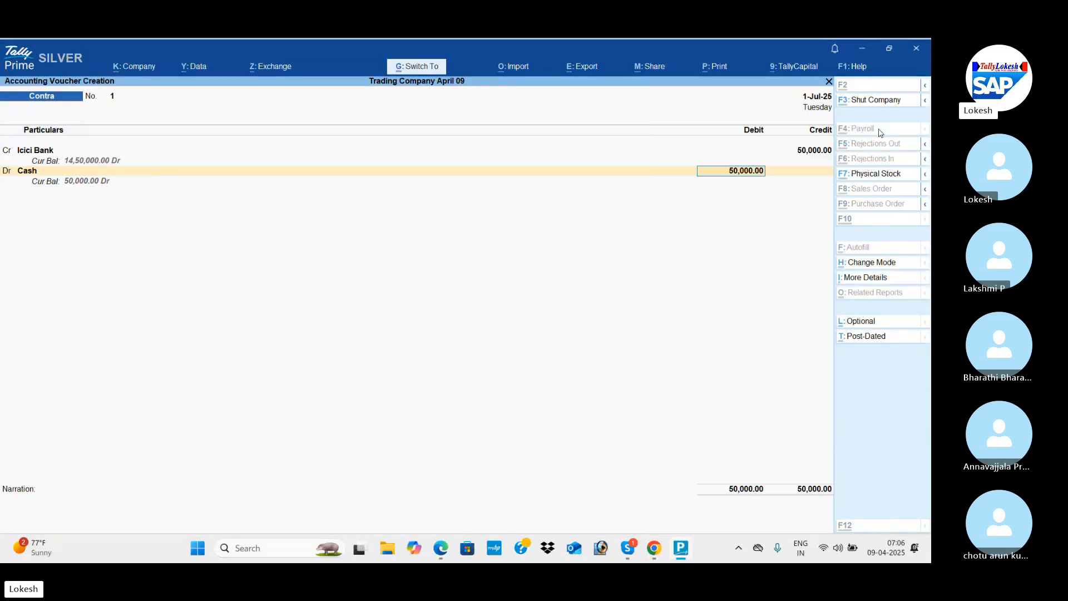
pyautogui.hotkey('ctrl', 'a')
pyautogui.press('ctrl')
# Start a Payment voucher for transaction 3 in the PDF material and create its debit ledger, Furniture and Fixtures, under Fixed Assets.
pyautogui.hotkey('alt', 'Tab')
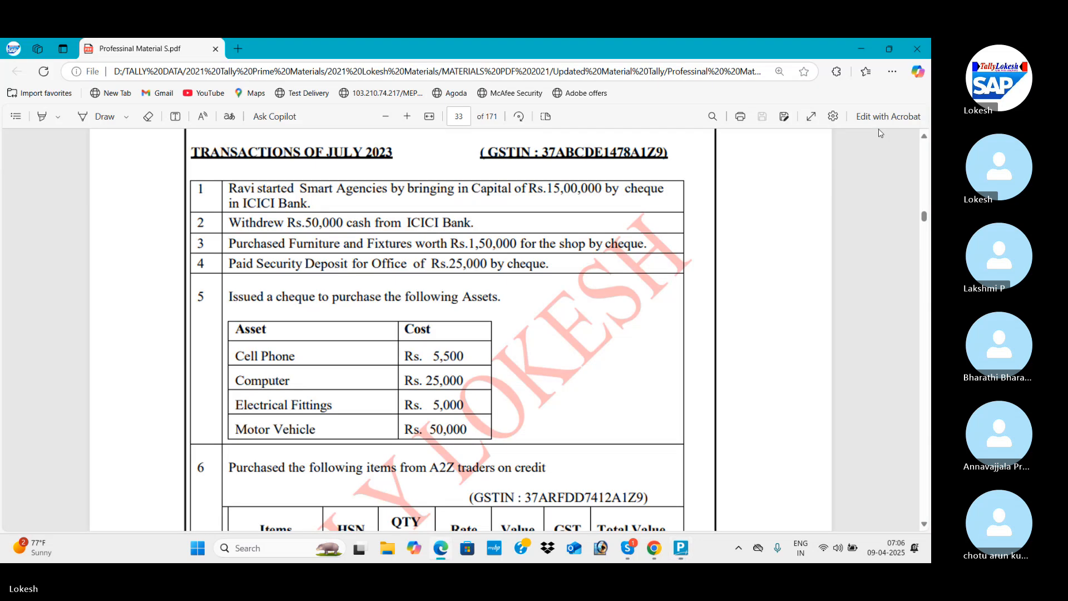
pyautogui.hotkey('alt', 'Tab')
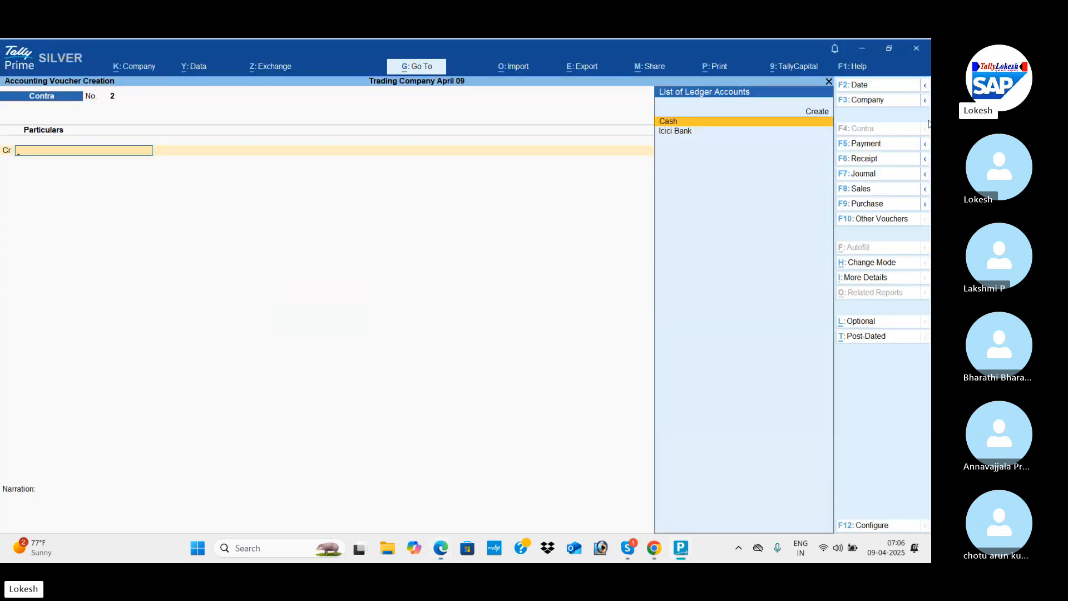
pyautogui.press('Down')
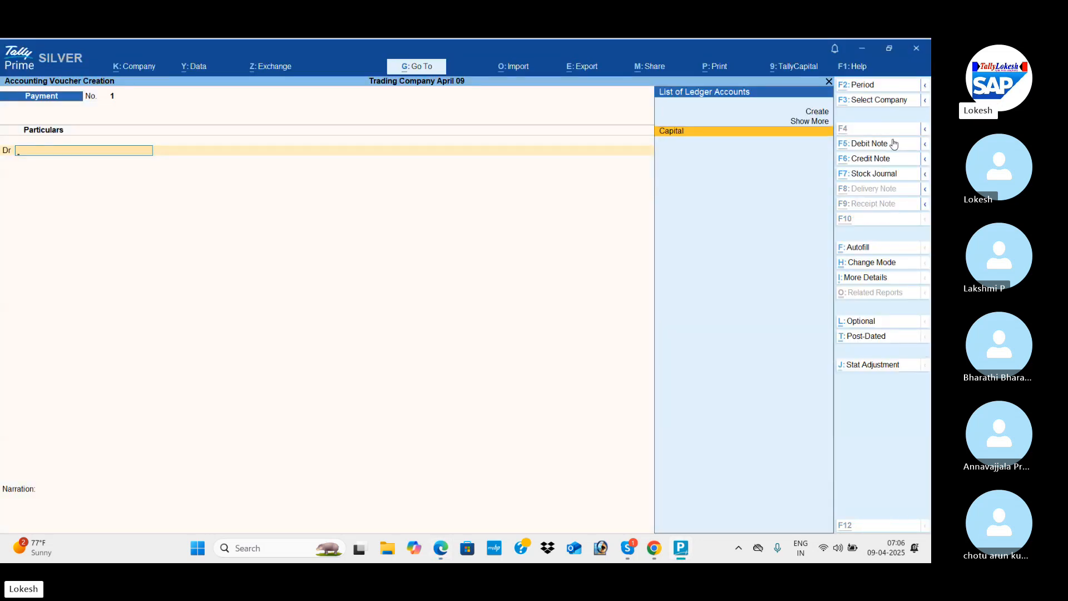
pyautogui.hotkey('alt', 'c')
pyautogui.write('Fur')
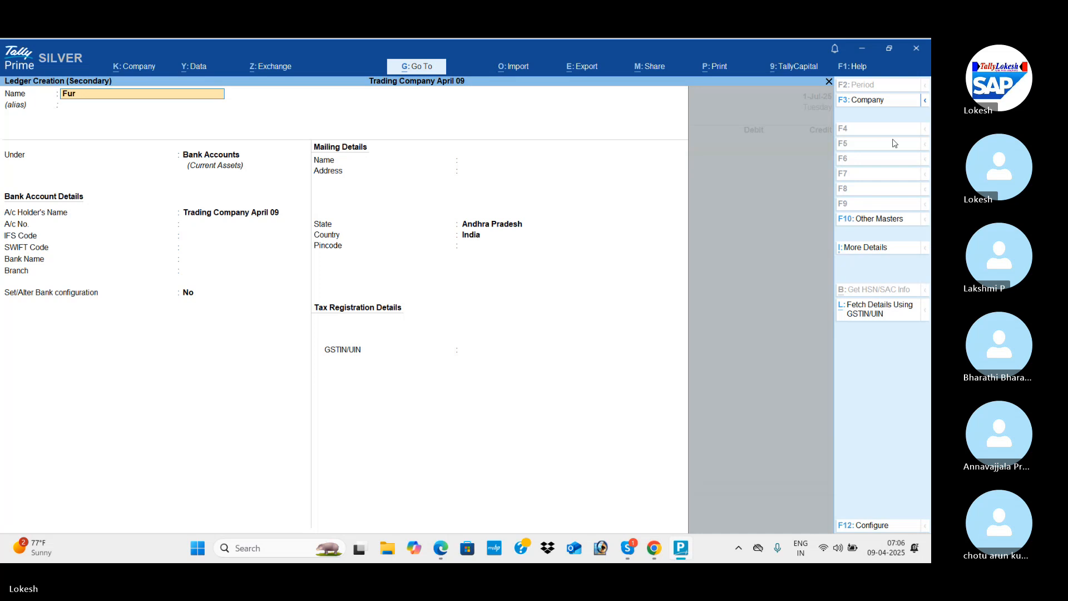
pyautogui.write('niture and Fi')
pyautogui.press('Return')
pyautogui.press('Return')
pyautogui.write('fi')
pyautogui.press('Return')
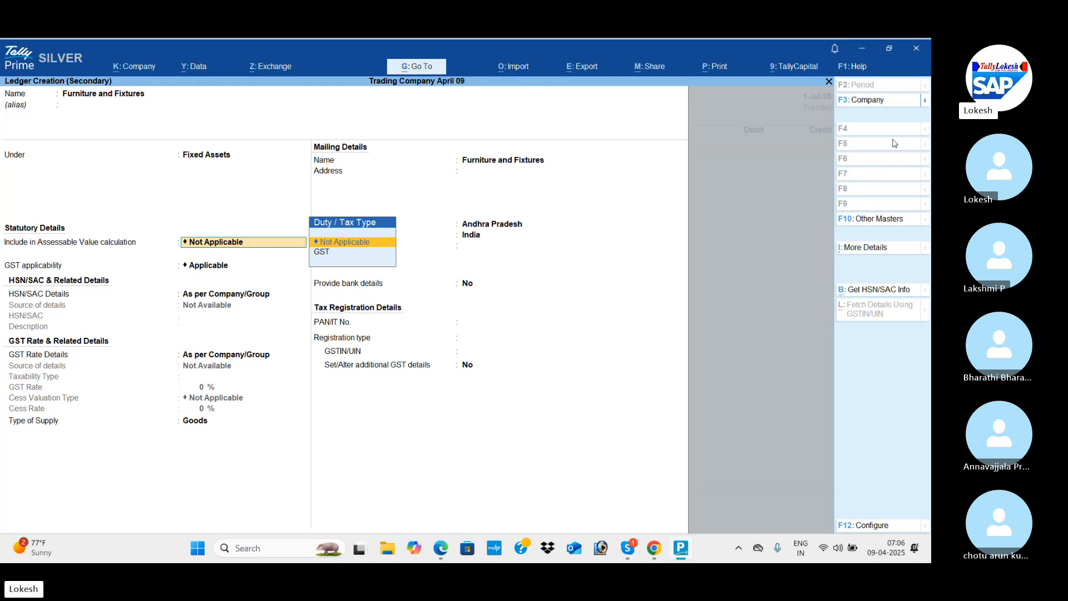
pyautogui.hotkey('ctrl', 'a')
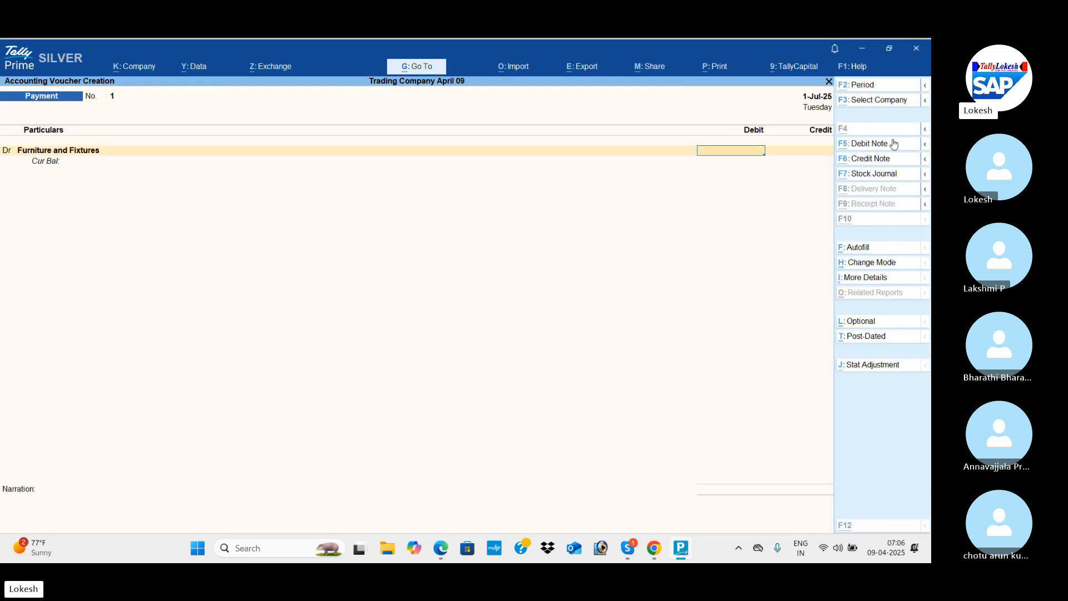
# Debit Furniture and Fixtures with 1,50,000 as in transaction 3, credit Icici Bank, and save the payment voucher.
pyautogui.hotkey('alt', 'Tab')
pyautogui.hotkey('alt', 'Tab')
pyautogui.write('15000')
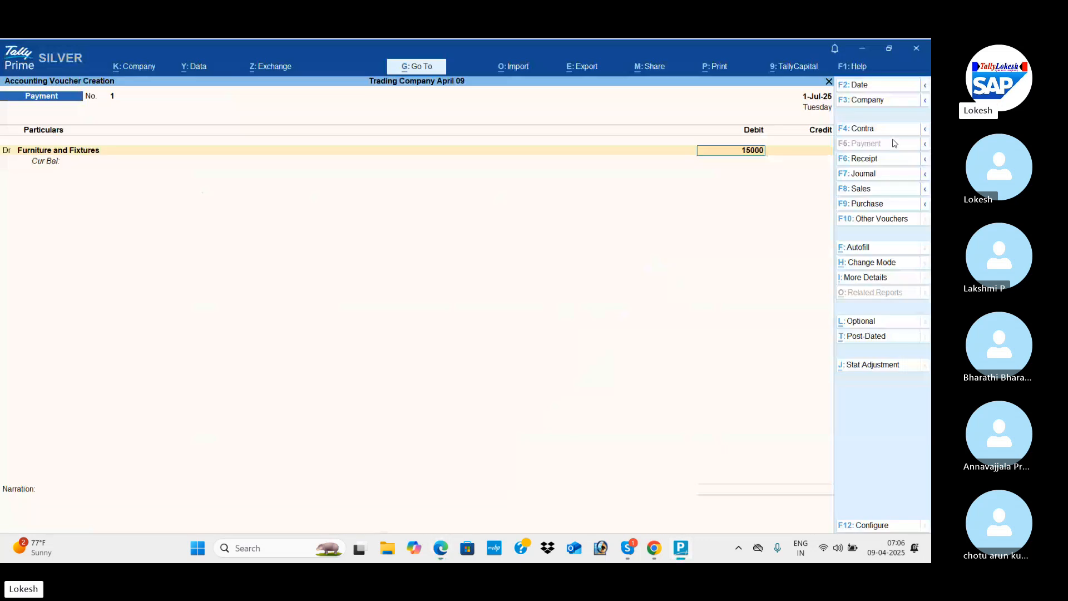
pyautogui.press('Return')
pyautogui.hotkey('alt', 'Tab')
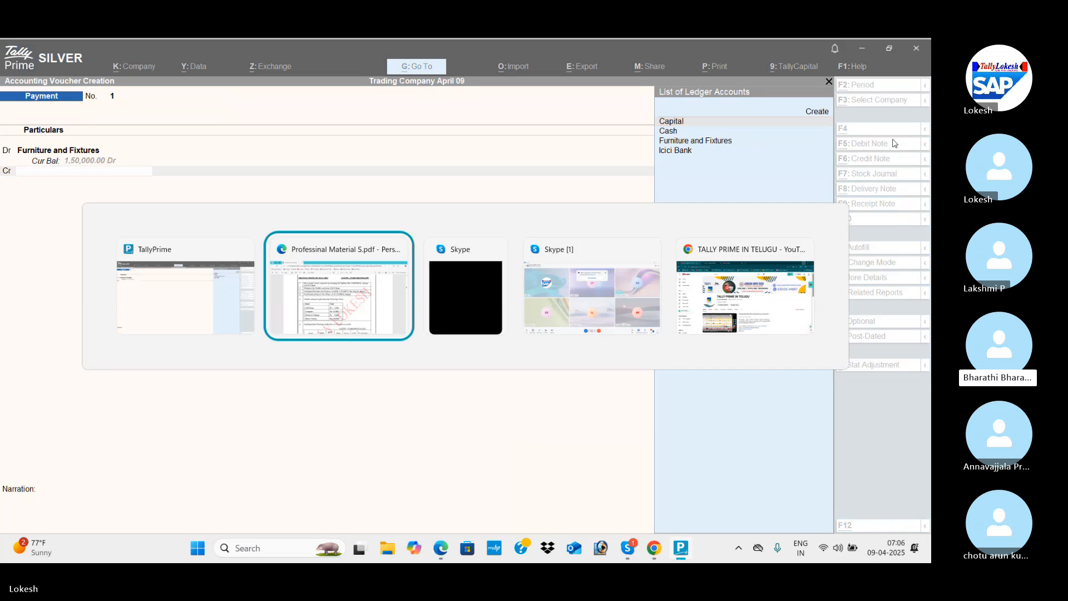
pyautogui.press('Escape')
pyautogui.write('I')
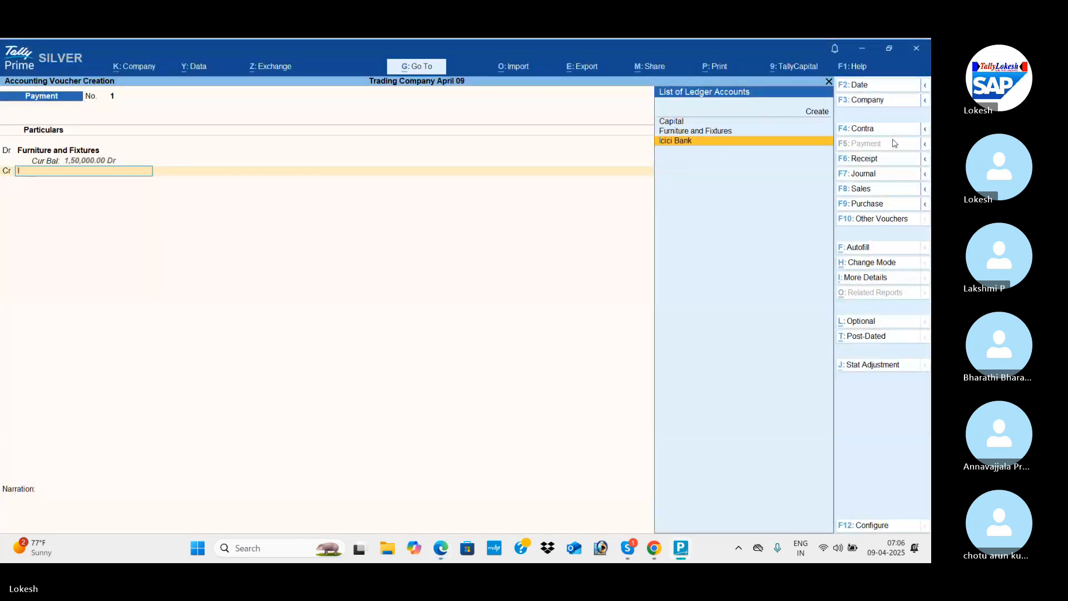
pyautogui.press('Return')
pyautogui.hotkey('ctrl', 'a')
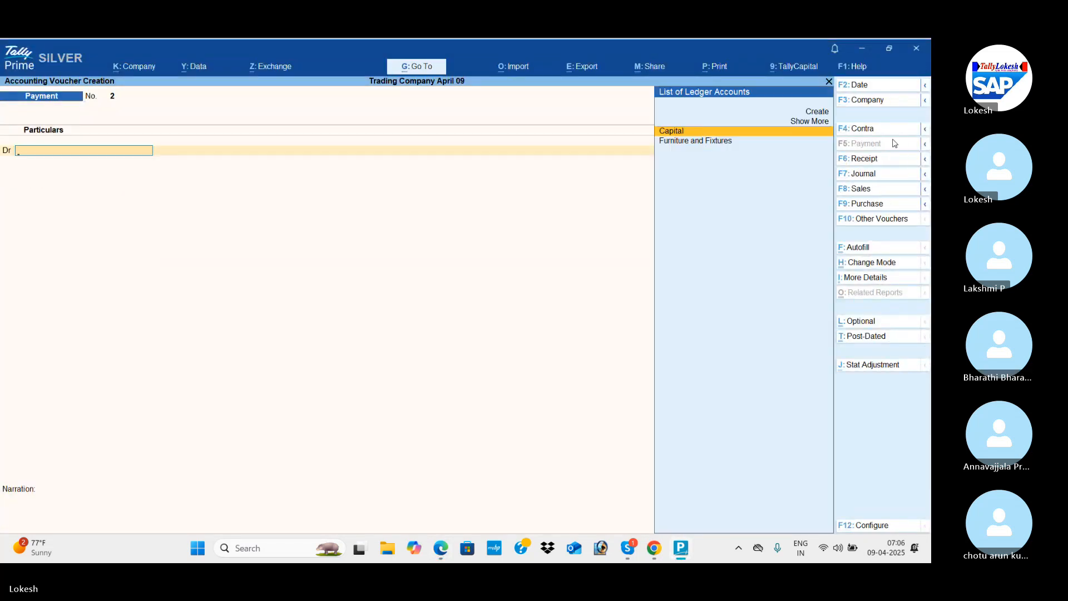
# Create a ledger named Sd Office under Deposits (Asset) as the debit account for transaction 4, the office security deposit.
pyautogui.hotkey('alt', 'Tab')
pyautogui.scroll(-2, 892, 143)
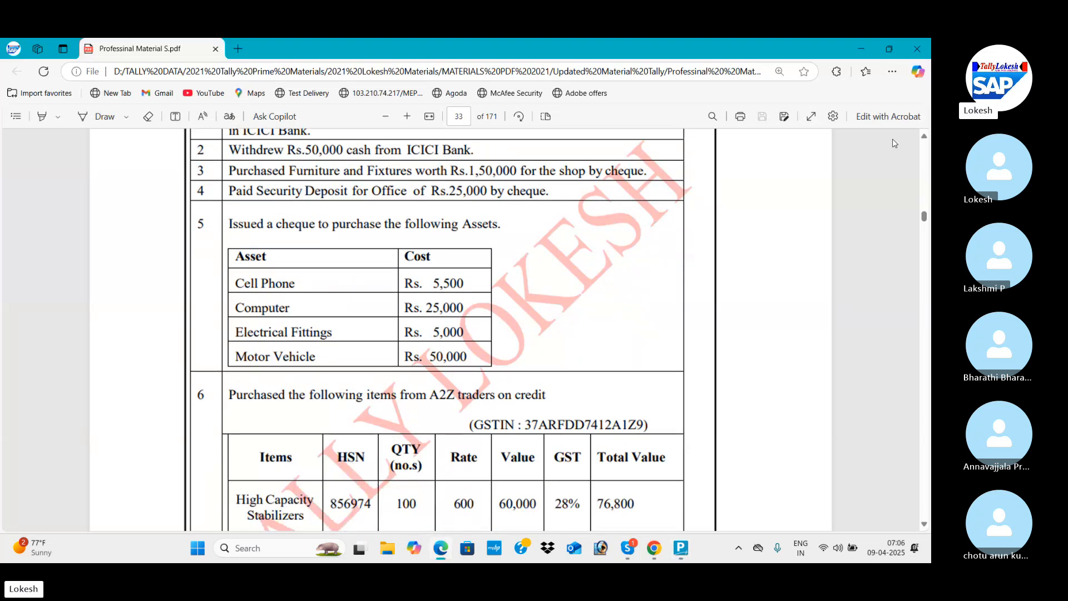
pyautogui.hotkey('alt', 'Tab')
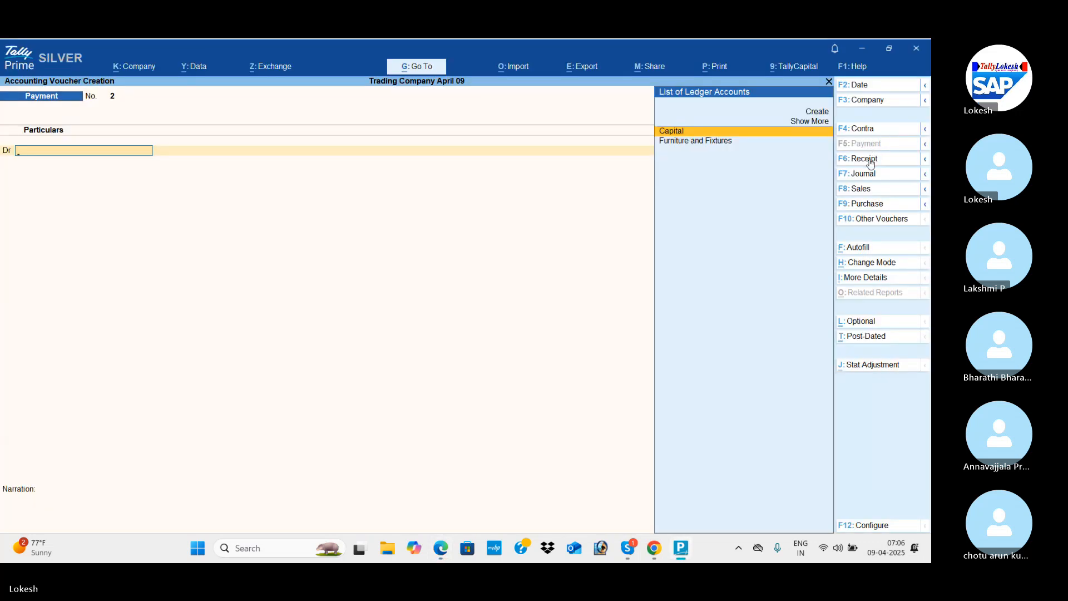
pyautogui.hotkey('alt', 'c')
pyautogui.write('Sd of')
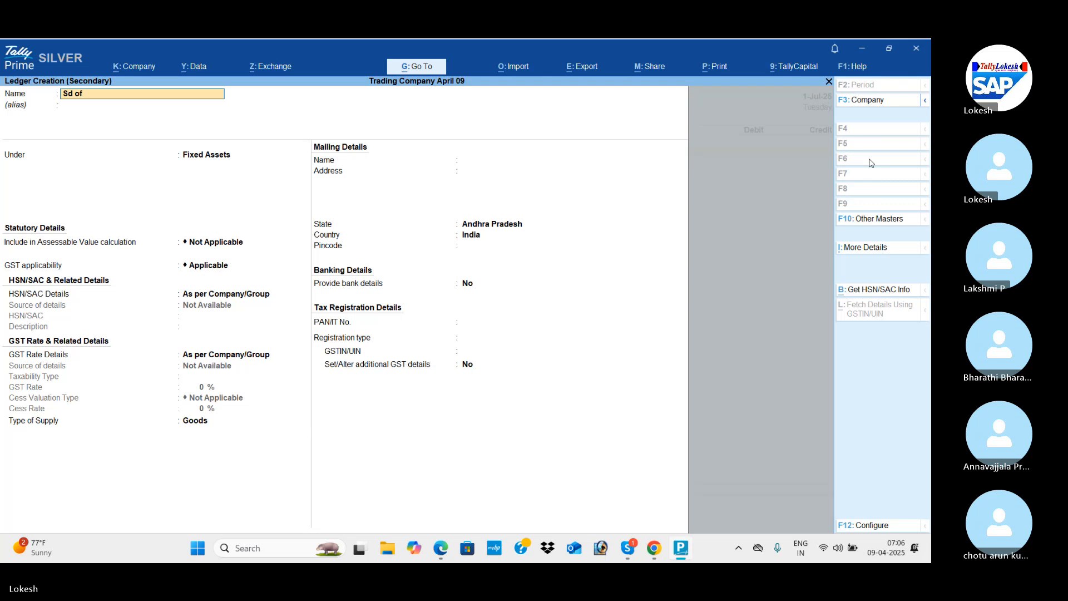
pyautogui.write('fice')
pyautogui.press('Return')
pyautogui.press('Return')
pyautogui.write('De')
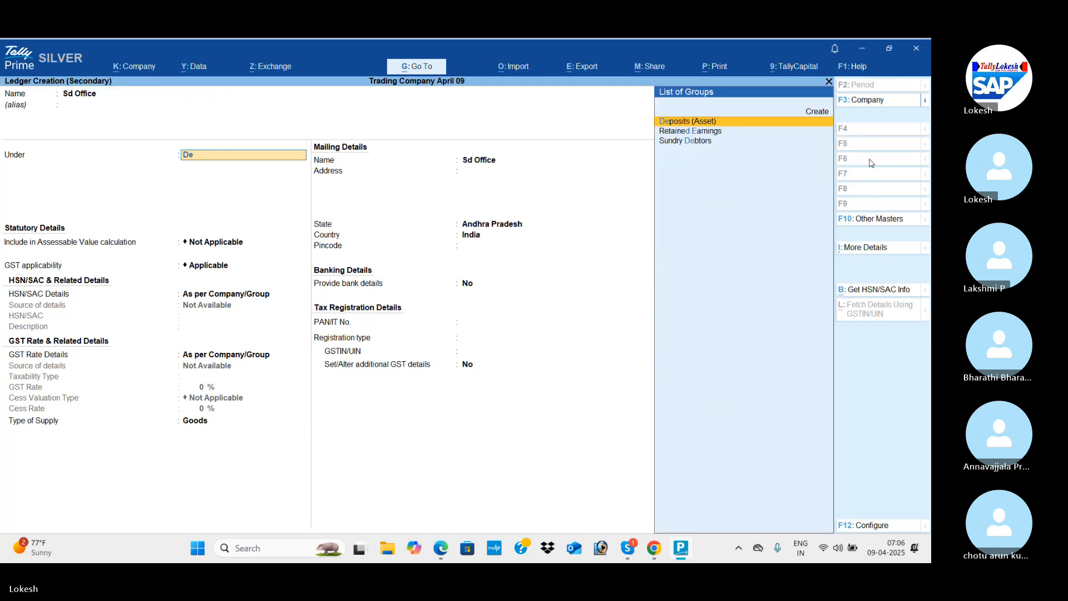
pyautogui.press('Return')
pyautogui.hotkey('ctrl', 'a')
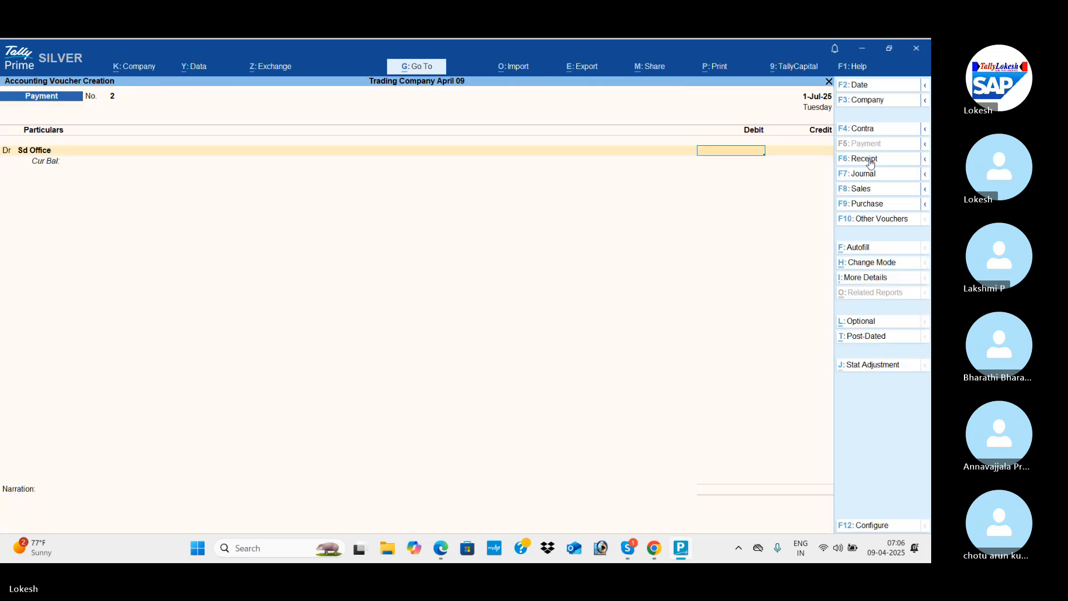
# Debit Sd Office with 25000, credit Icici Bank, and save the security deposit payment voucher.
pyautogui.hotkey('alt', 'Tab')
pyautogui.hotkey('alt', 'Tab')
pyautogui.write('25000')
pyautogui.press('Return')
pyautogui.write('i')
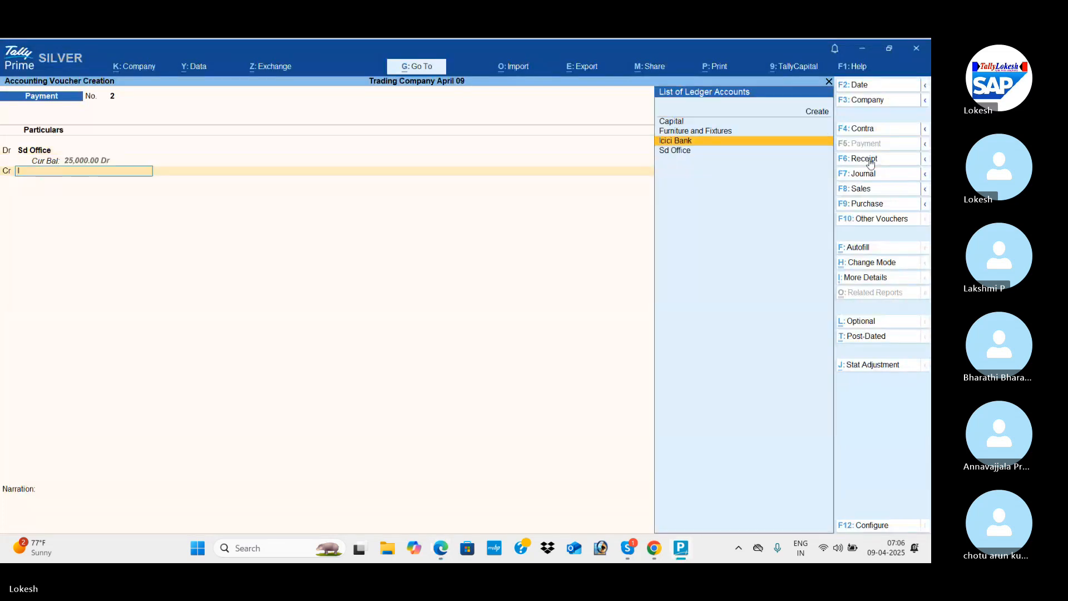
pyautogui.press('Return')
pyautogui.hotkey('ctrl', 'a')
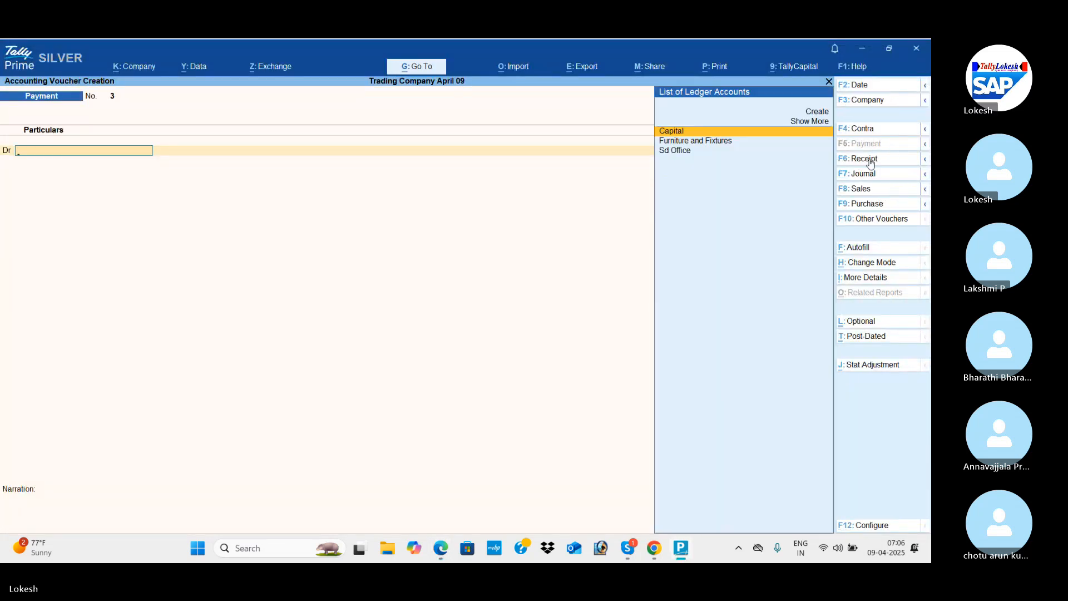
# Create a Cell Phone ledger under Fixed Assets as the first debit account for transaction 5 in the PDF material.
pyautogui.hotkey('alt', 'Tab')
pyautogui.hotkey('alt', 'Tab')
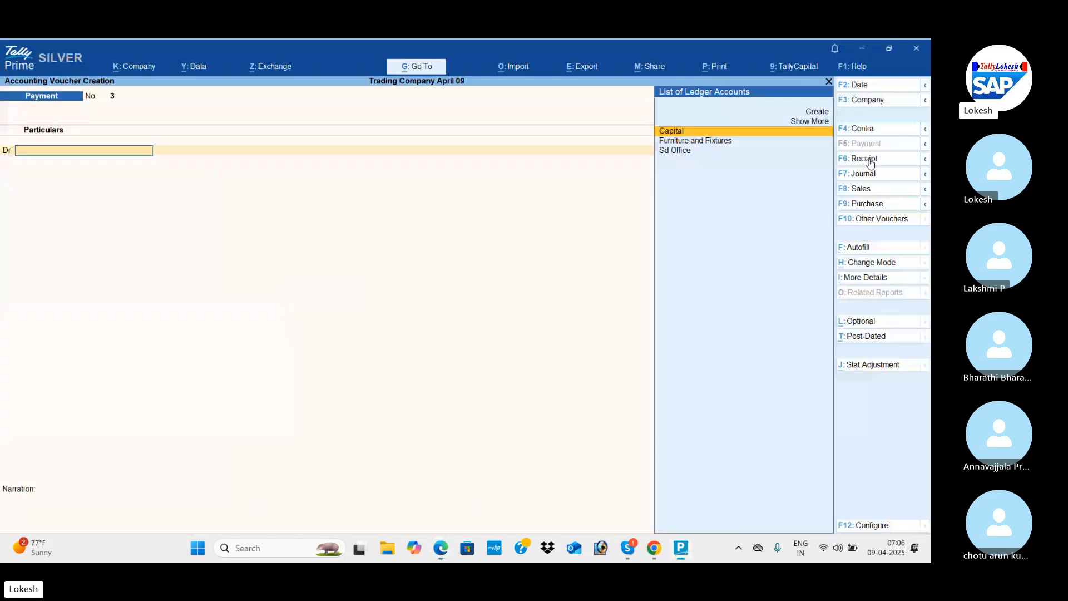
pyautogui.hotkey('alt', 'c')
pyautogui.write('Ce')
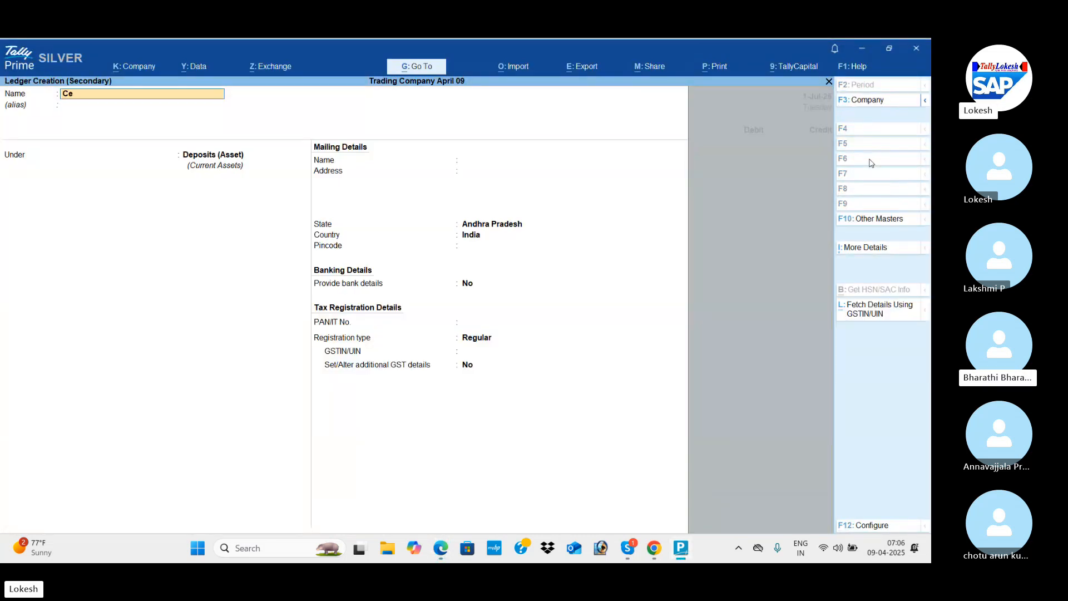
pyautogui.write('ll Phone')
pyautogui.press('Return')
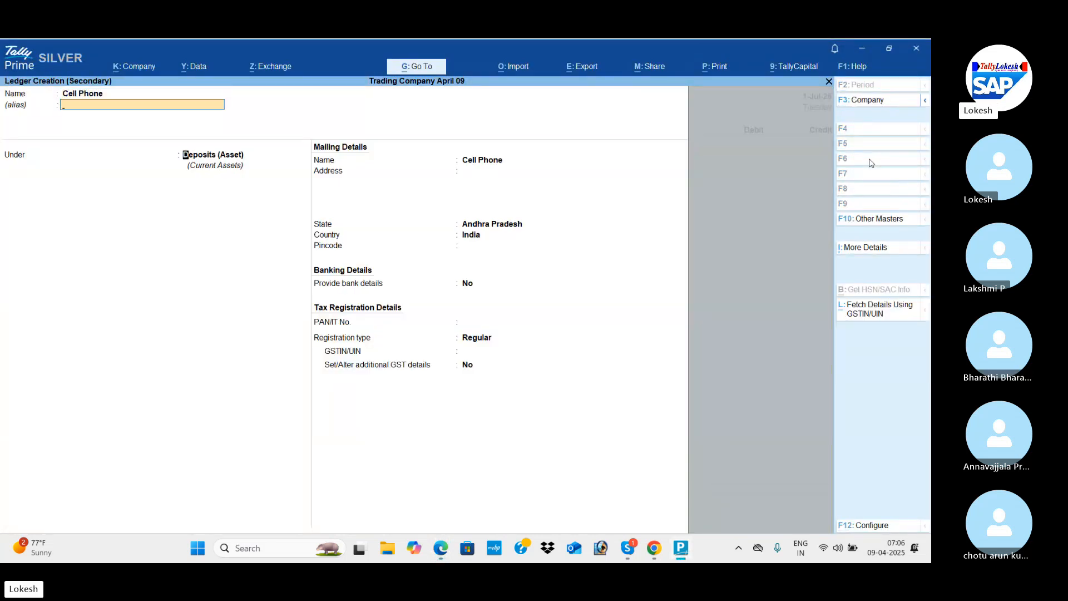
pyautogui.press('Return')
pyautogui.write('f')
pyautogui.press('Return')
pyautogui.press('alt')
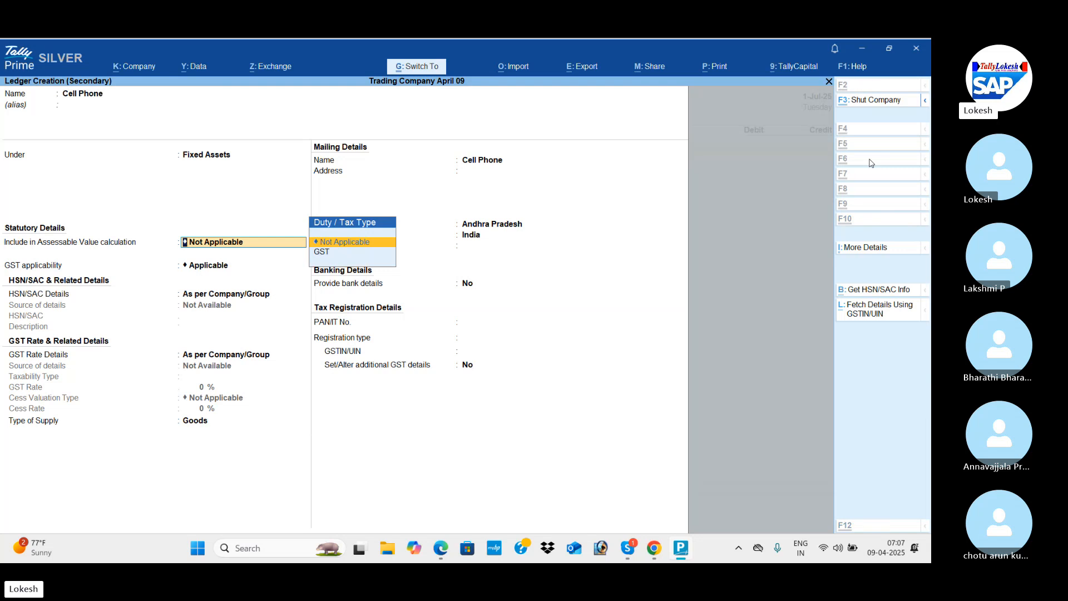
pyautogui.hotkey('ctrl', 'a')
# Debit Cell Phone with 5500, taking the cost from the asset table in the PDF material.
pyautogui.hotkey('alt', 'Tab')
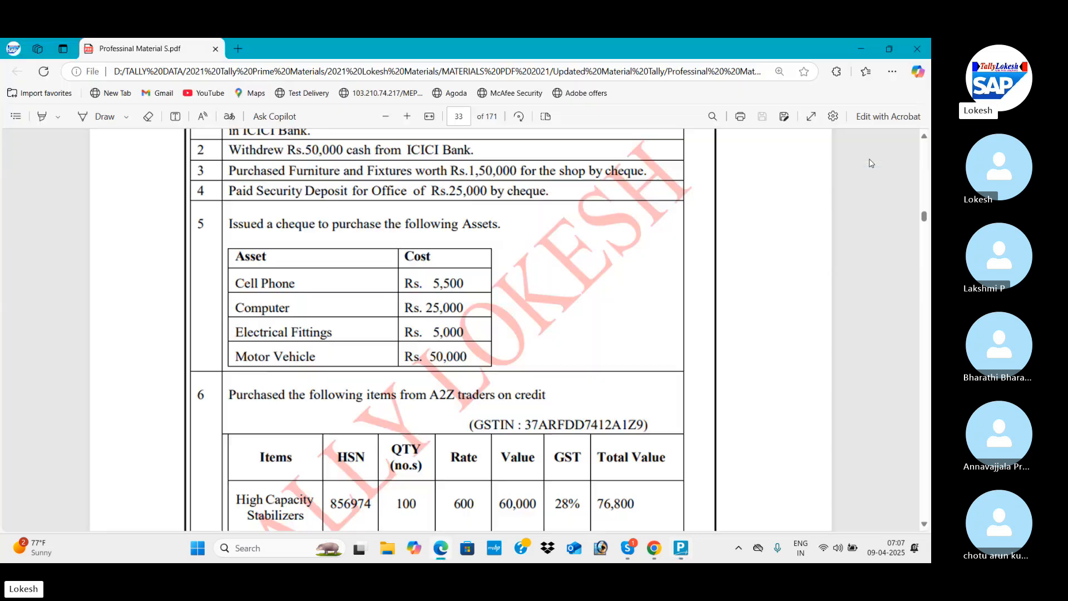
pyautogui.hotkey('alt', 'Tab')
pyautogui.write('5500')
pyautogui.press('Return')
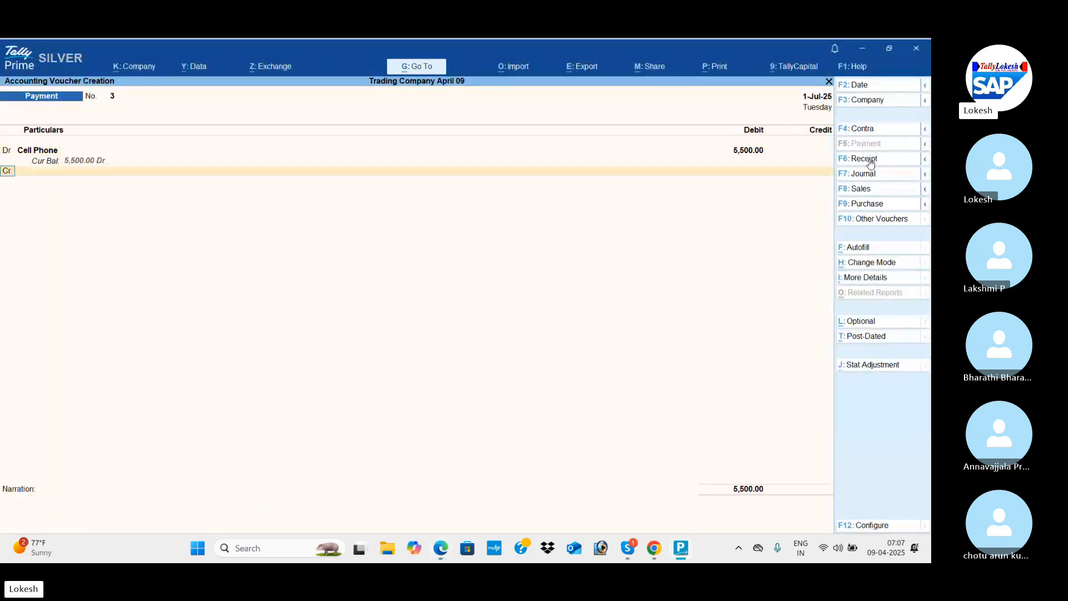
# Create a Computer ledger under Fixed Assets as the second debit account of the asset purchase payment voucher.
pyautogui.hotkey('alt', 'c')
pyautogui.hotkey('alt', 'Tab')
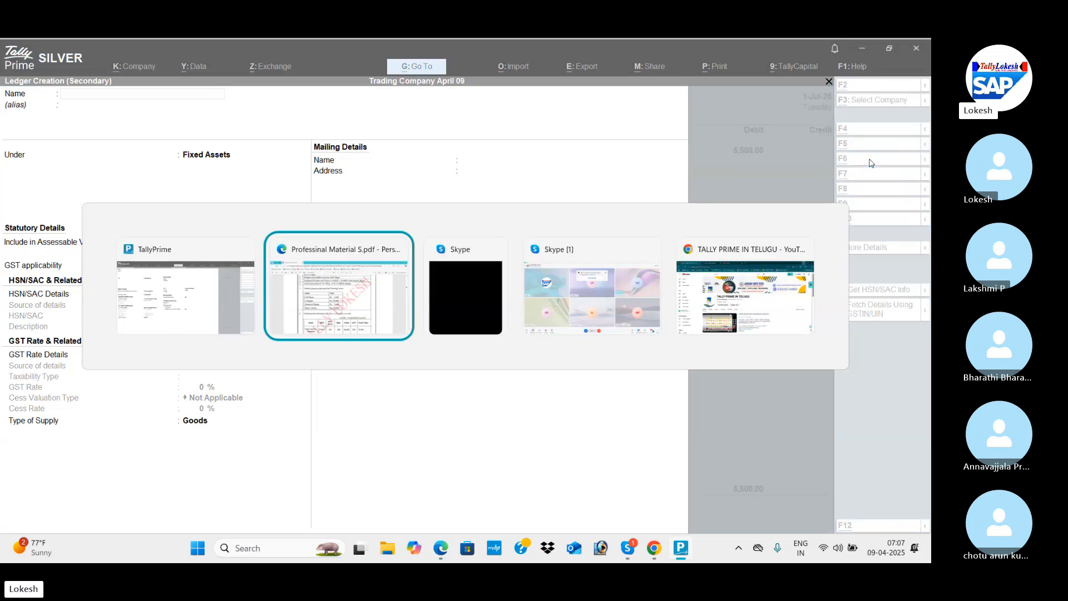
pyautogui.hotkey('alt', 'Tab')
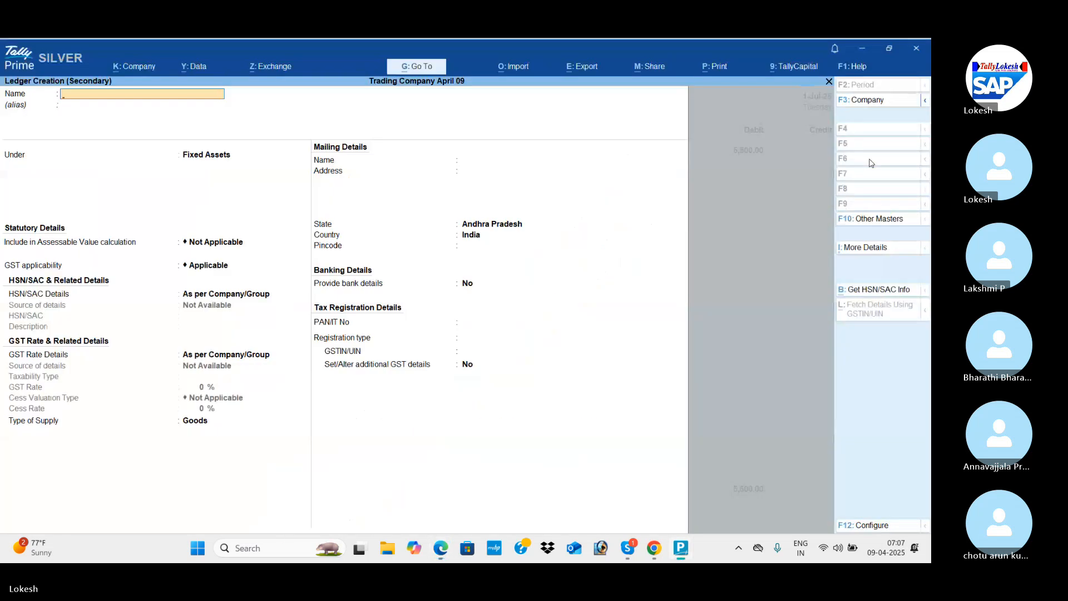
pyautogui.write('Computer')
pyautogui.press('Return')
pyautogui.press('Return')
pyautogui.hotkey('ctrl', 'a')
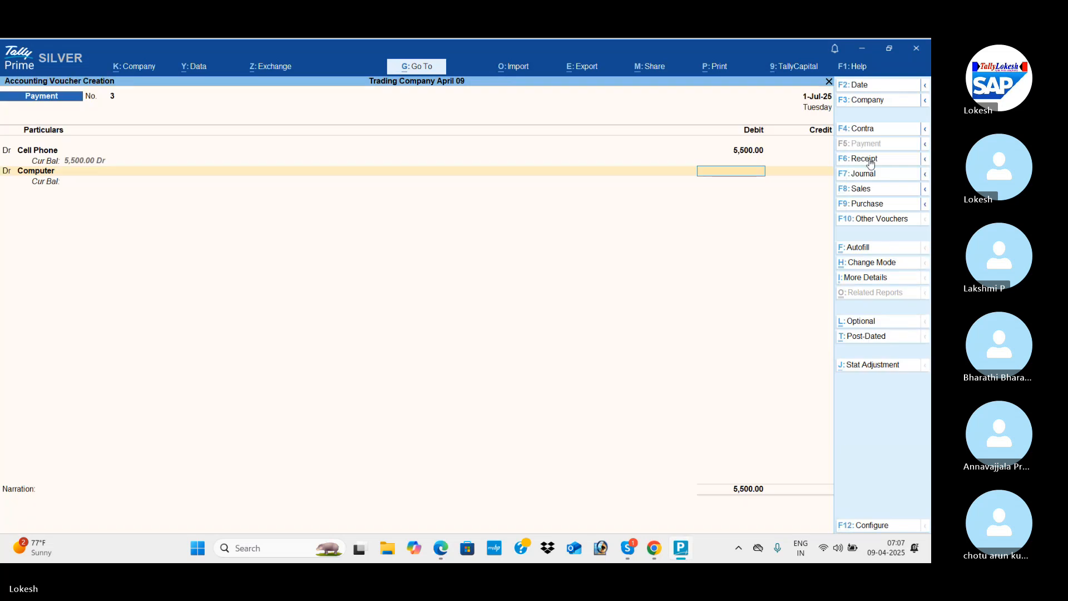
# Debit Computer with 25000, following the asset table of transaction 5.
pyautogui.hotkey('alt', 'Tab')
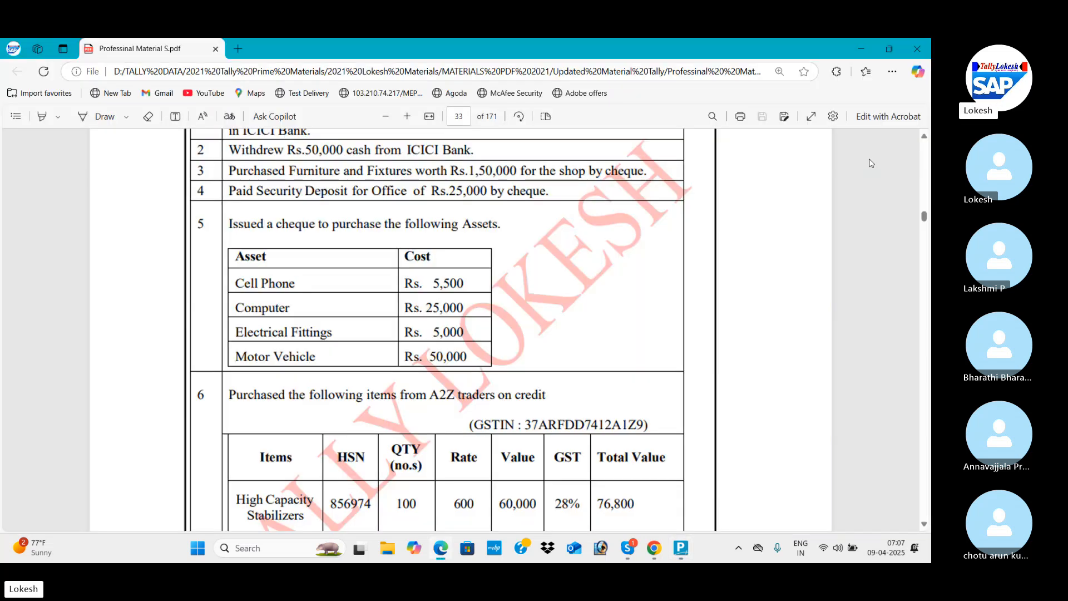
pyautogui.hotkey('alt', 'Tab')
pyautogui.write('25000')
pyautogui.press('Return')
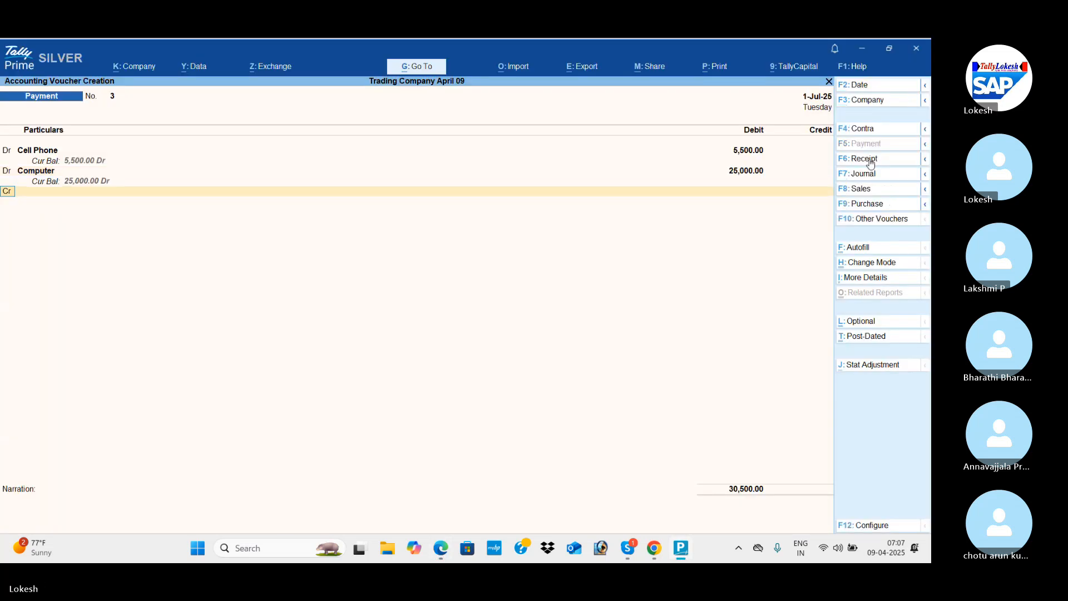
# Create a ledger named Electical Fittings under Fixed Assets as the third debit account of the payment voucher.
pyautogui.press('Return')
pyautogui.hotkey('alt', 'c')
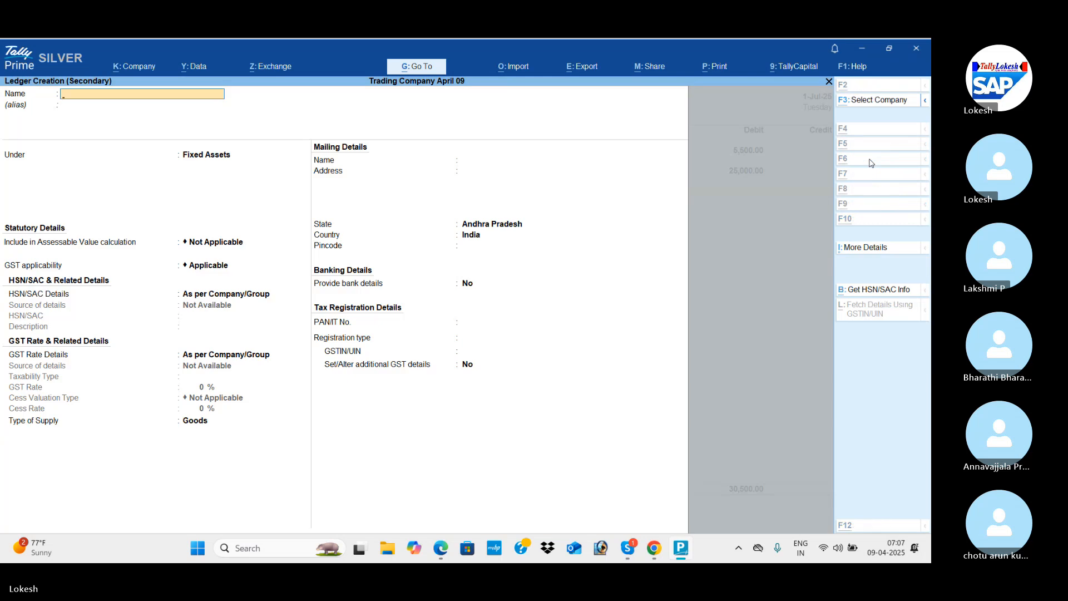
pyautogui.hotkey('alt', 'Tab')
pyautogui.hotkey('alt', 'Tab')
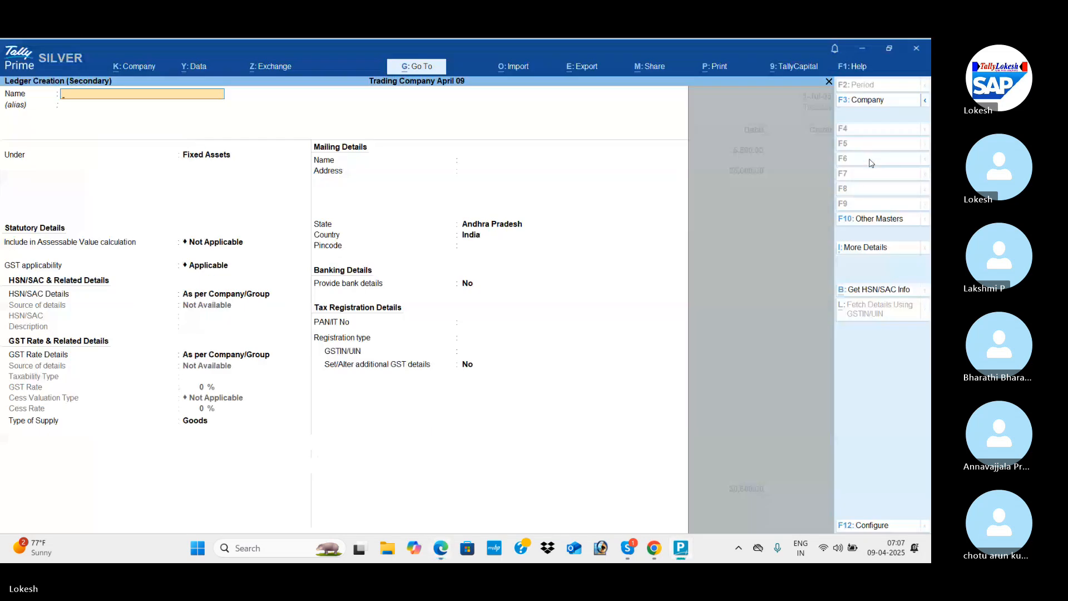
pyautogui.write('Ele')
pyautogui.write('ical Fittings')
pyautogui.press('Return')
pyautogui.press('Return')
pyautogui.press('Return')
pyautogui.hotkey('ctrl', 'a')
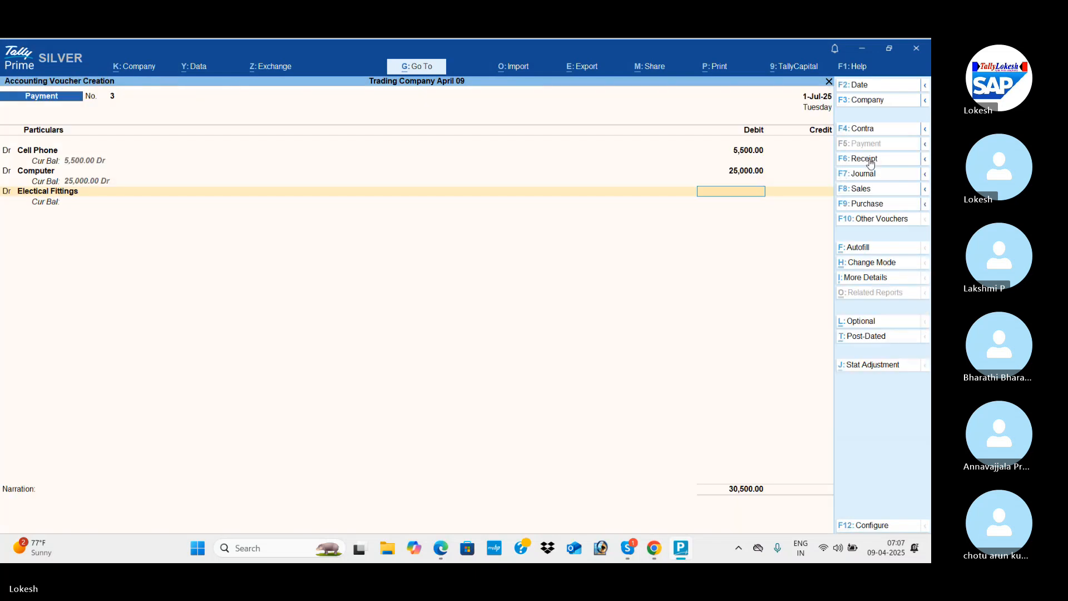
# Debit Electical Fittings with 5000, following the asset table of transaction 5.
pyautogui.hotkey('alt', 'Tab')
pyautogui.hotkey('alt', 'Tab')
pyautogui.write('5,0')
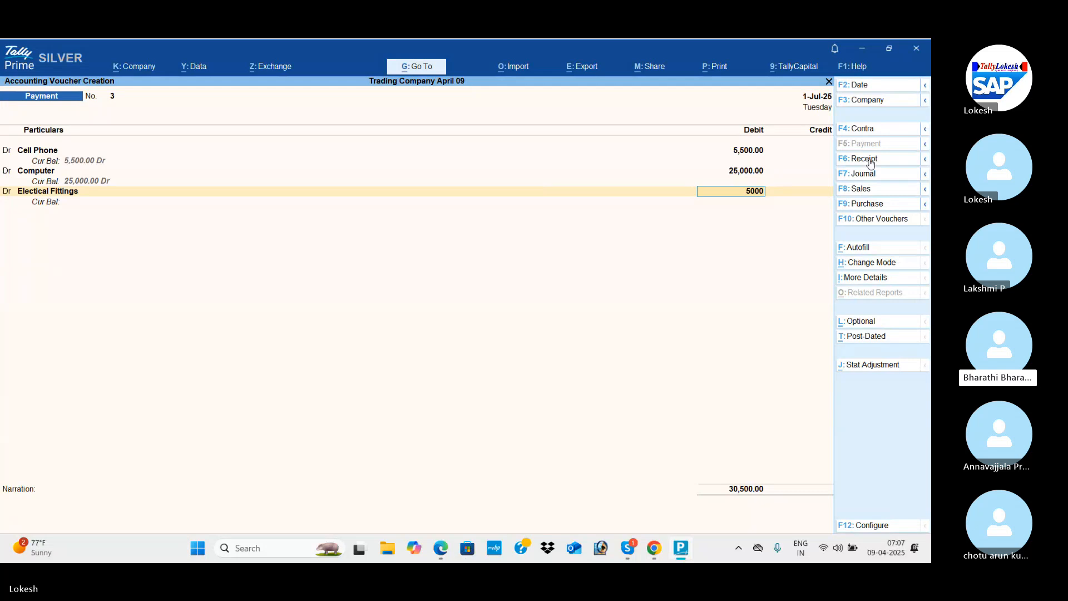
pyautogui.write('00')
pyautogui.press('Return')
# Create a Motor Vehicle ledger under Fixed Assets as the fourth debit account of the payment voucher.
pyautogui.hotkey('alt', 'c')
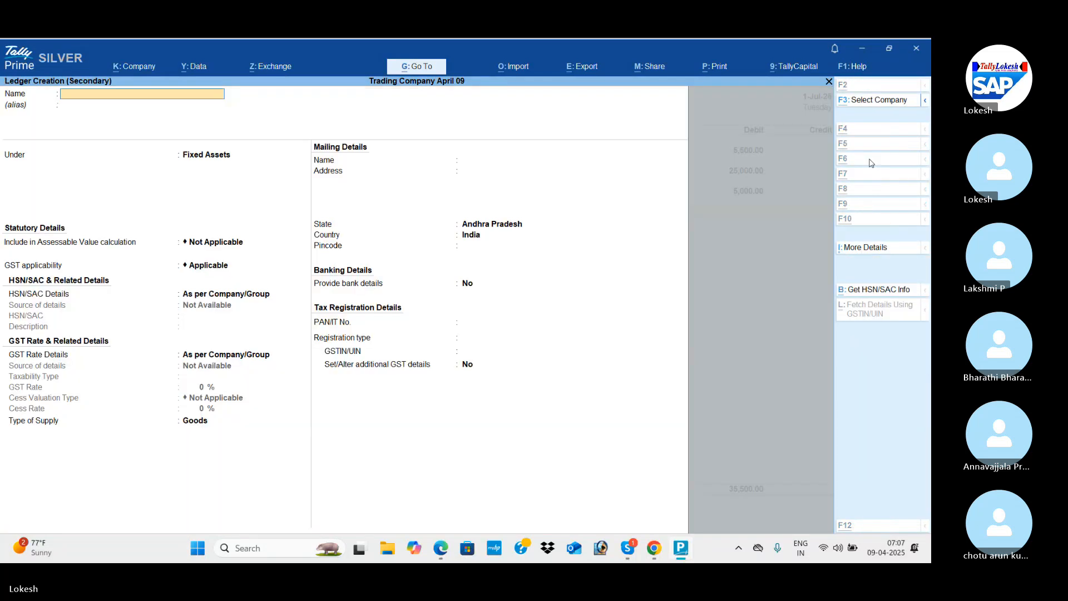
pyautogui.hotkey('alt', 'Tab')
pyautogui.hotkey('alt', 'Tab')
pyautogui.write('Mo')
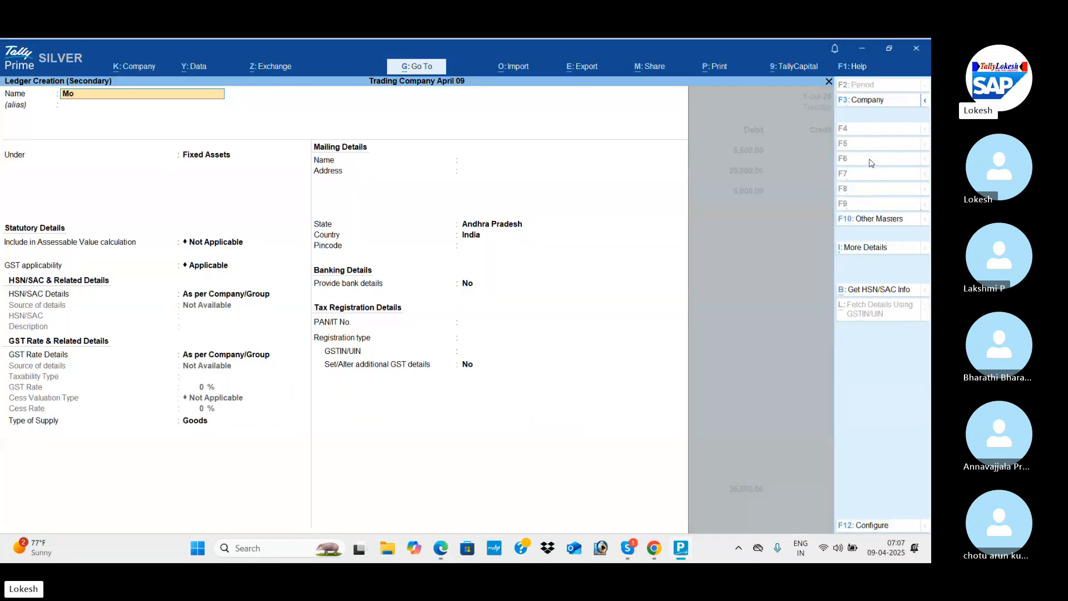
pyautogui.write('tor Vehicle')
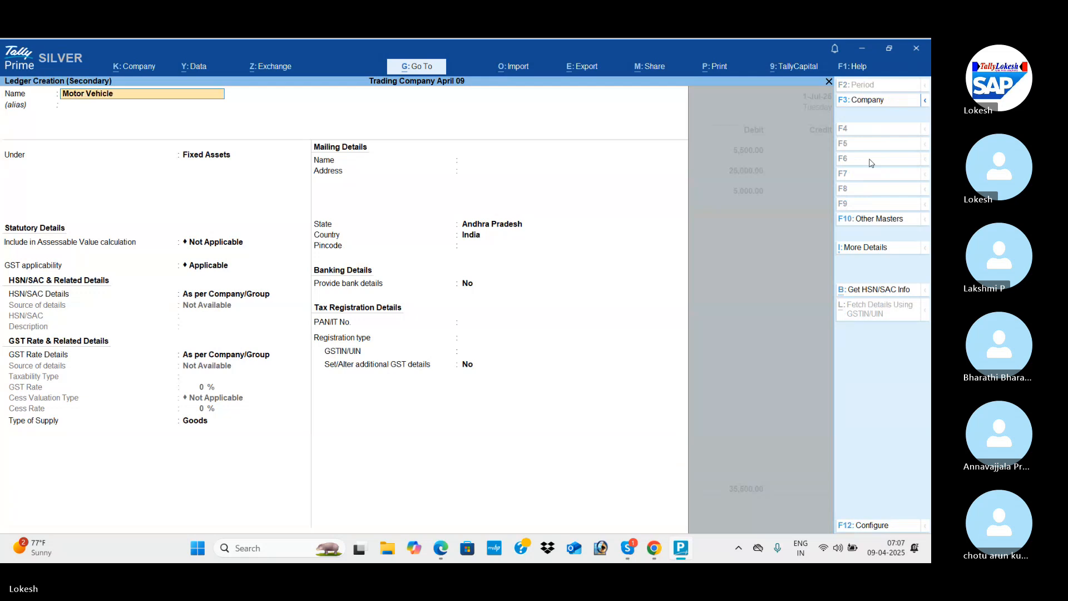
pyautogui.press('Return')
# Debit Motor Vehicle with 50000, following the asset table of transaction 5, and end the debit entries.
pyautogui.press('Return')
pyautogui.hotkey('ctrl', 'a')
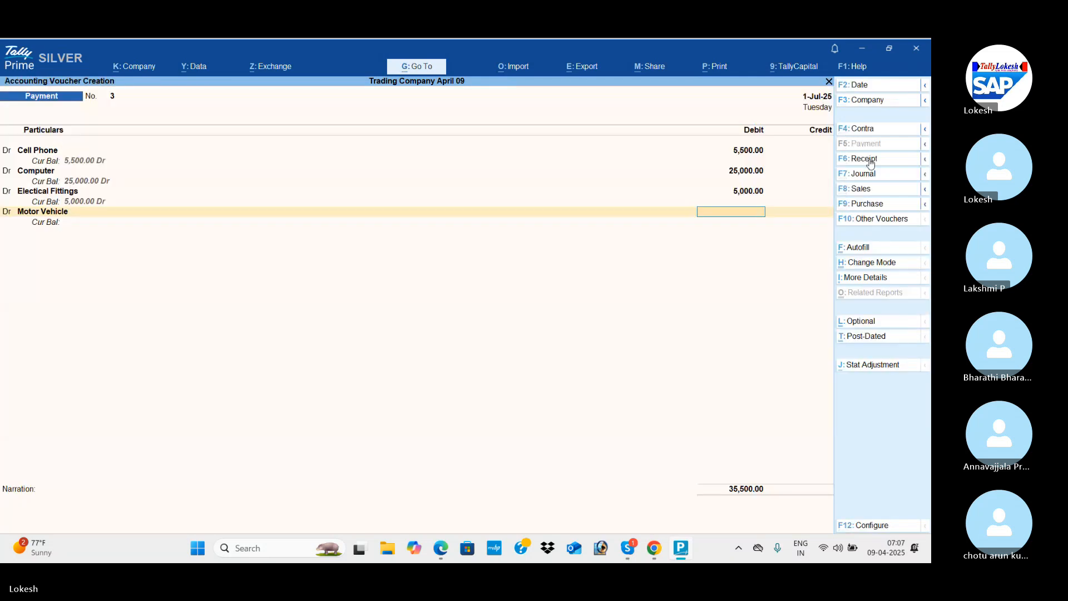
pyautogui.hotkey('alt', 'Tab')
pyautogui.hotkey('alt', 'Tab')
pyautogui.write('50000')
pyautogui.press('Return')
pyautogui.press('Return')
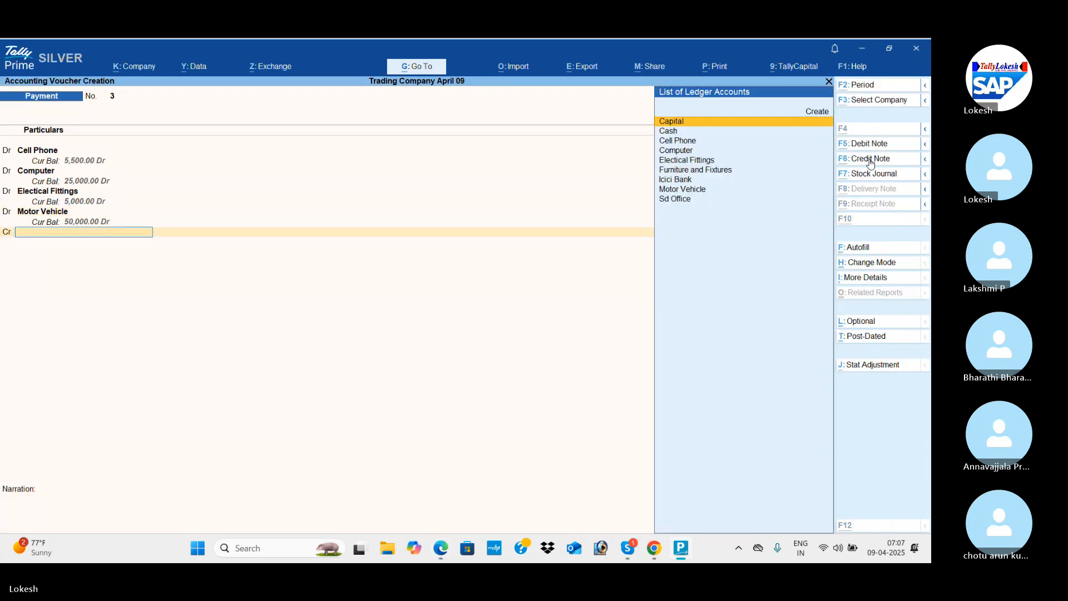
# Credit Icici Bank with the full 85,500 of the asset purchases and save the payment voucher.
pyautogui.hotkey('alt', 'Tab')
pyautogui.hotkey('alt', 'Tab')
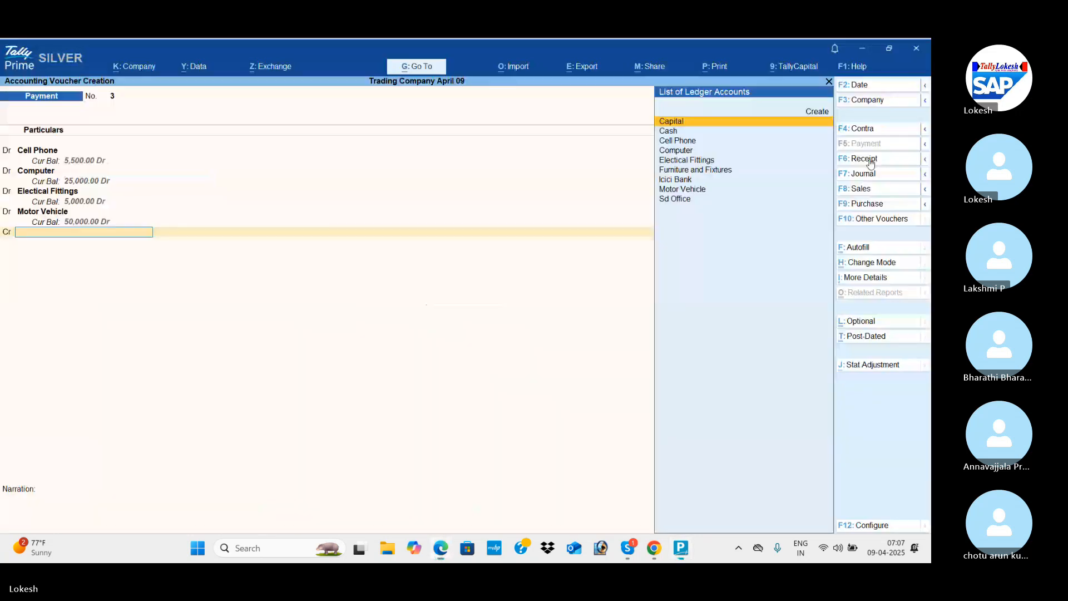
pyautogui.write('H')
pyautogui.press('BackSpace')
pyautogui.write('I')
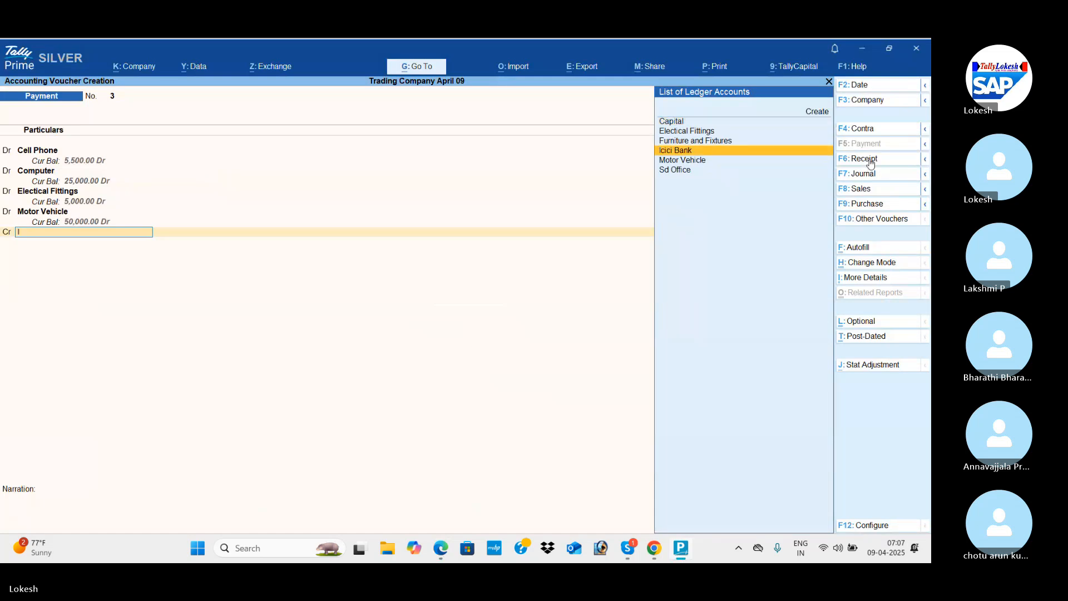
pyautogui.press('Return')
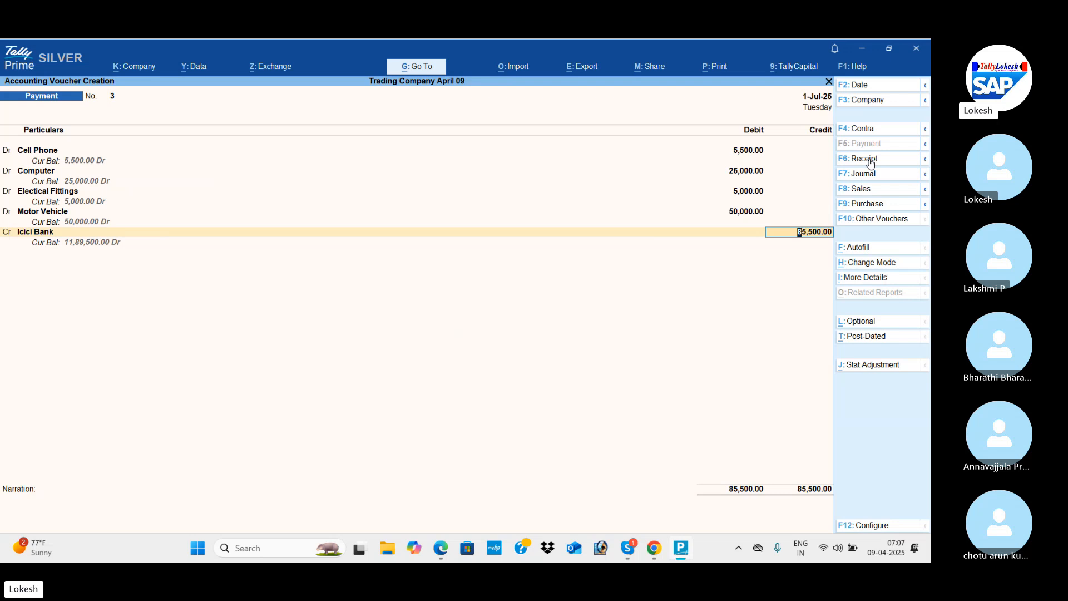
pyautogui.hotkey('ctrl', 'a')
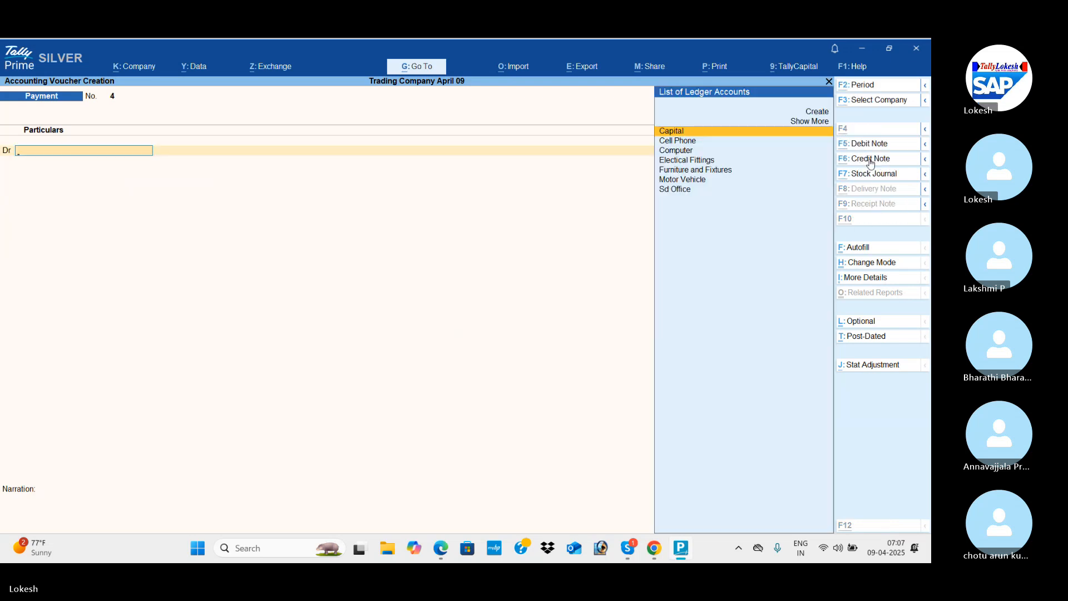
# Read transaction 6 in the PDF material and start a purchase voucher, leaving the supplier invoice number blank.
pyautogui.hotkey('alt', 'Tab')
pyautogui.scroll(-3, 871, 163)
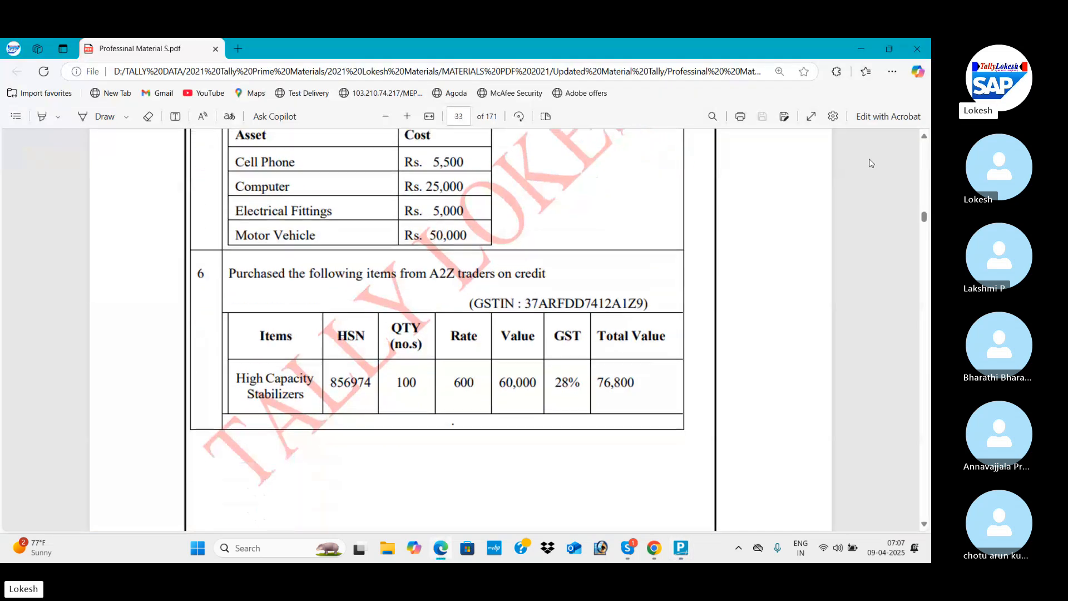
pyautogui.scroll(-1, 871, 163)
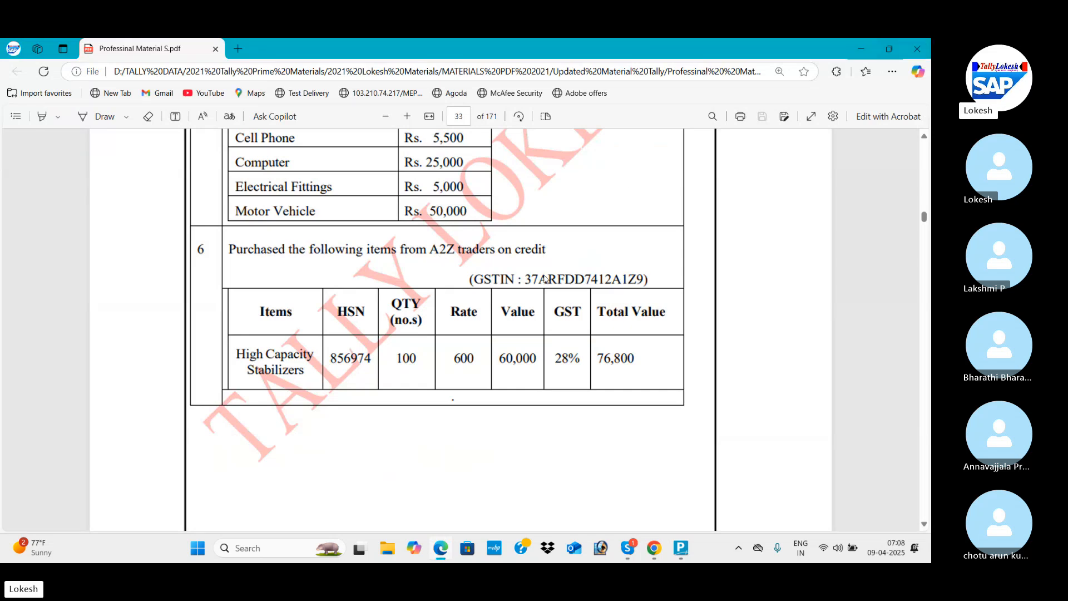
pyautogui.hotkey('alt', 'Tab')
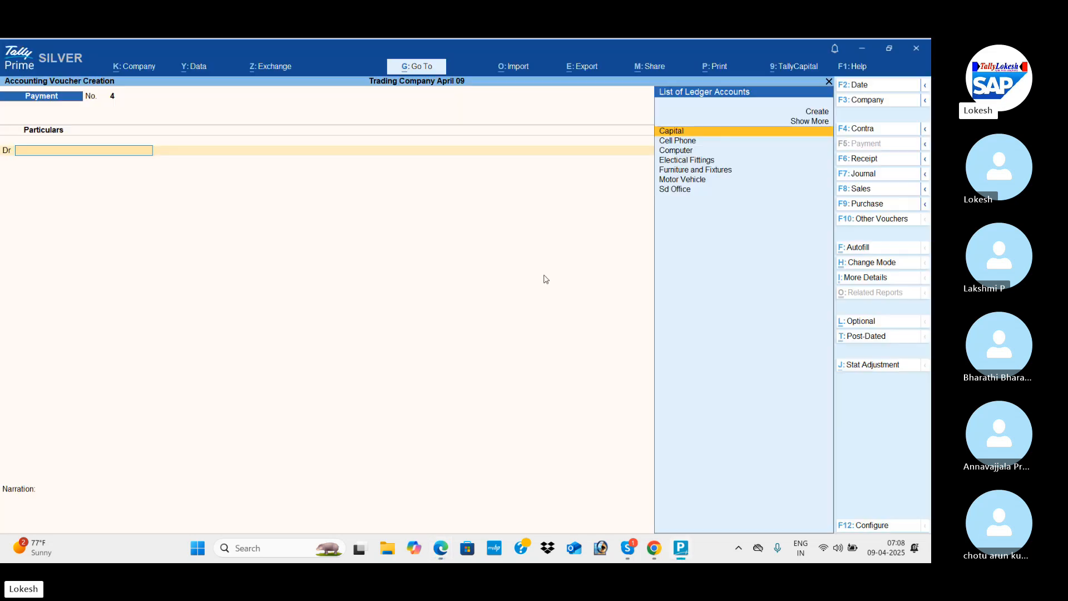
pyautogui.click(872, 190)
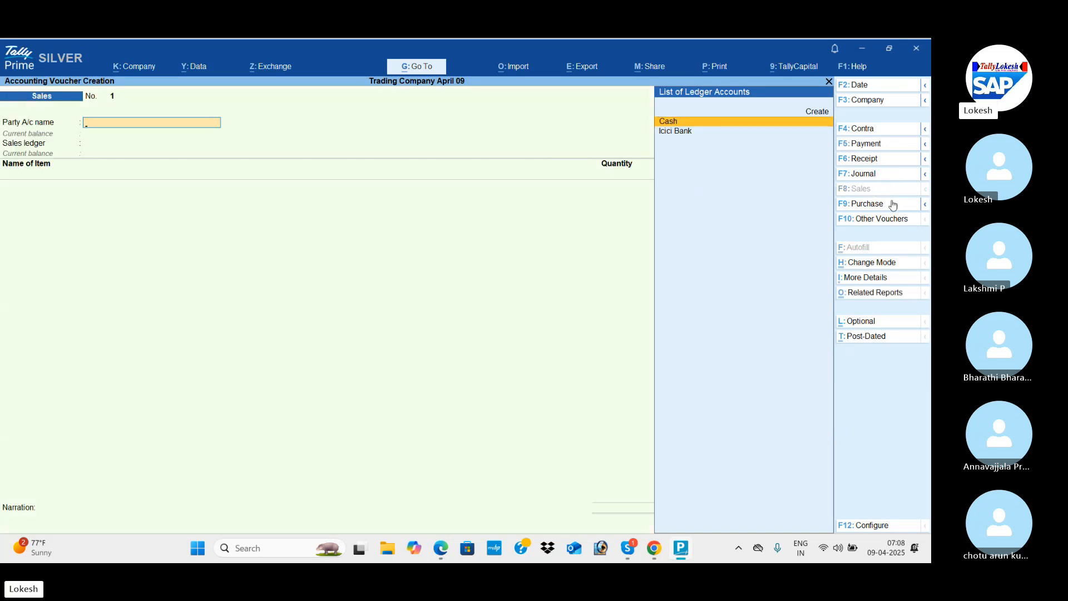
pyautogui.click(890, 208)
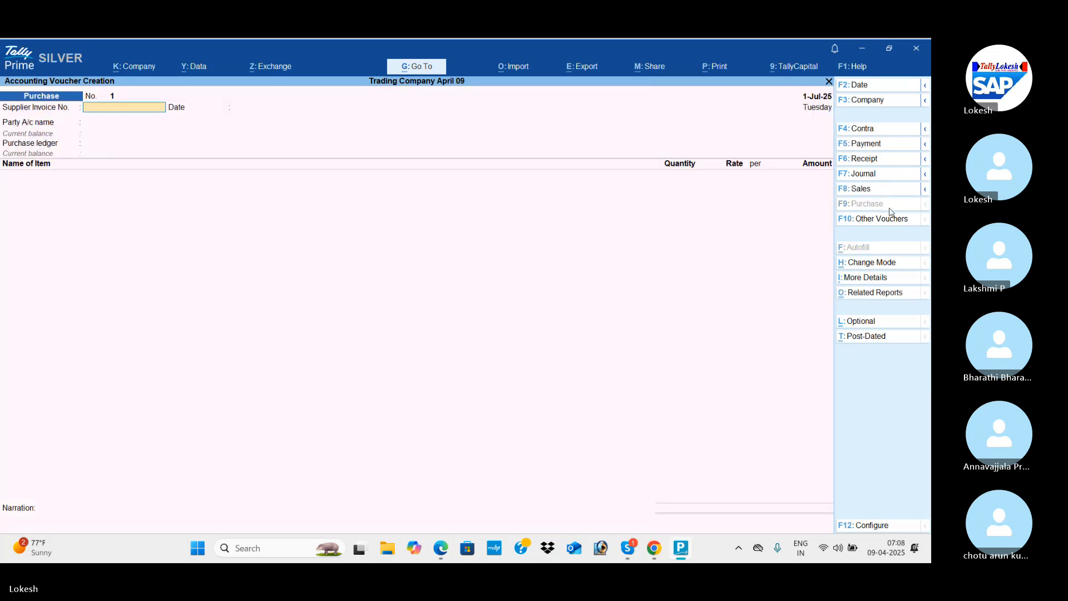
pyautogui.press('Return')
pyautogui.press('Return')
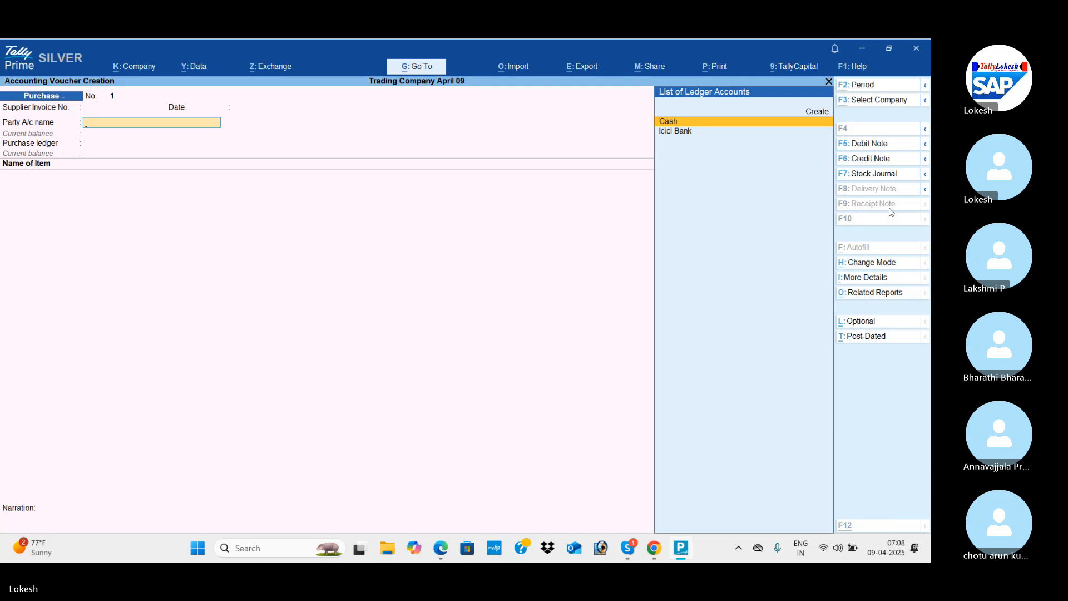
# Start a party ledger named A2Z Traders under Sundry Creditors with the Regular GST registration type.
pyautogui.hotkey('alt', 'c')
pyautogui.write('A2')
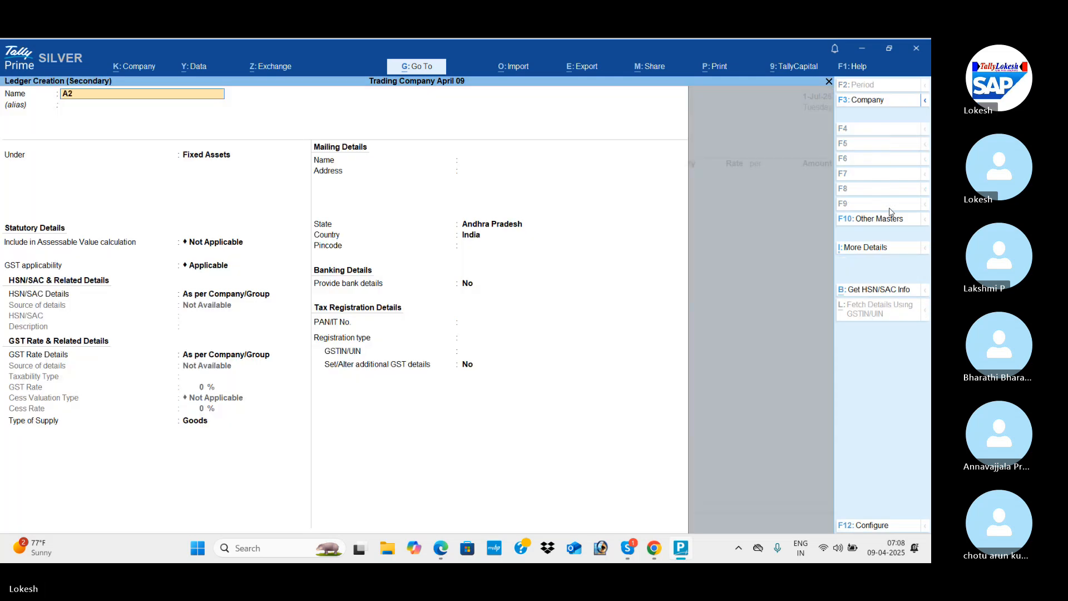
pyautogui.write('Z Traders')
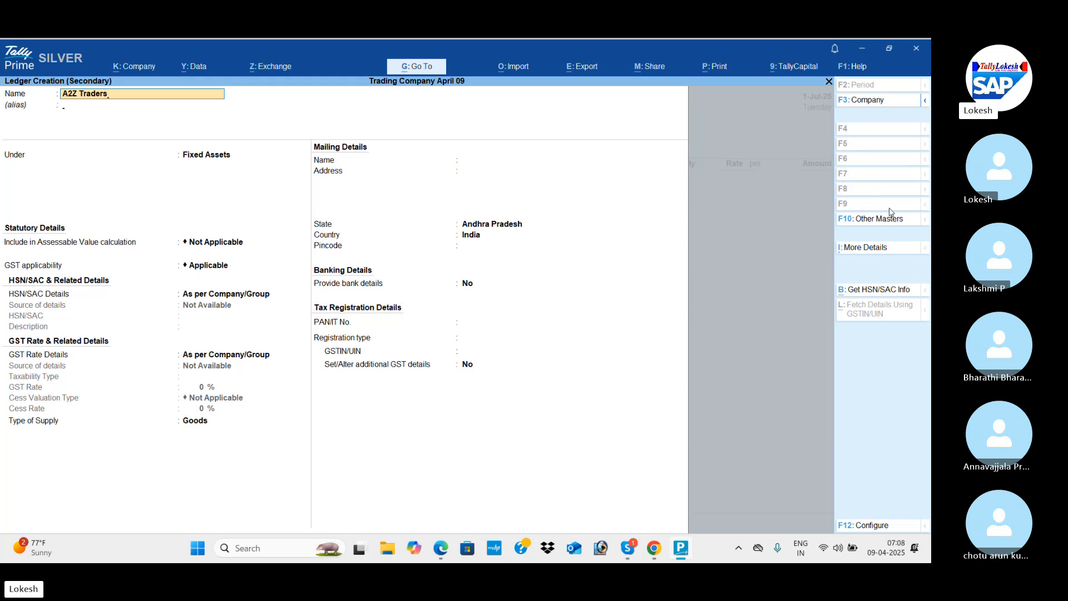
pyautogui.press('Return')
pyautogui.write('Sun')
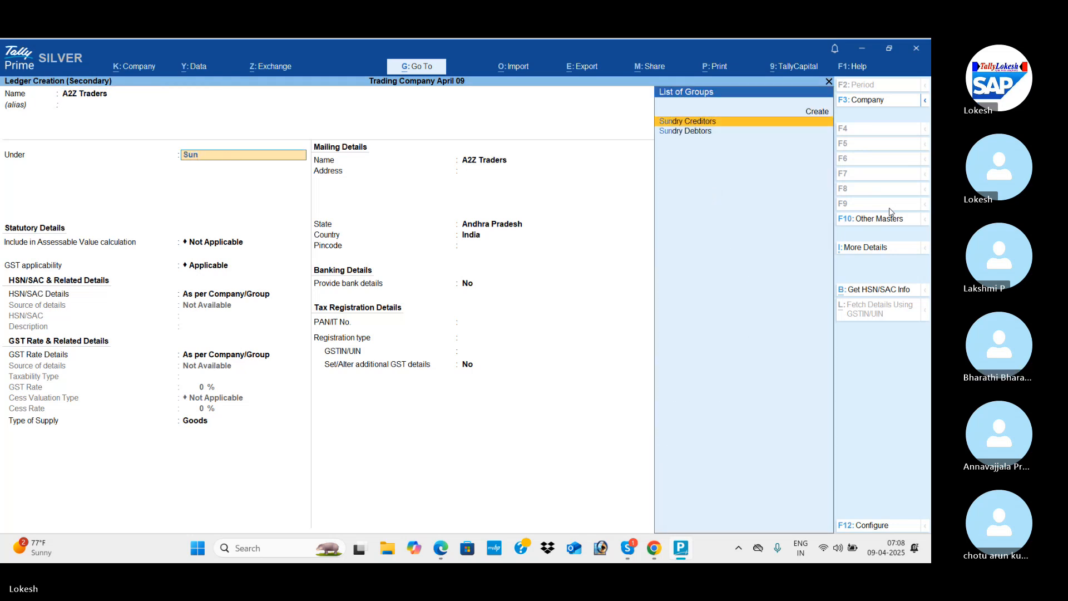
pyautogui.press('Return')
pyautogui.press('Return')
pyautogui.press('Return')
pyautogui.press('Return')
pyautogui.press('Return')
pyautogui.press('Return')
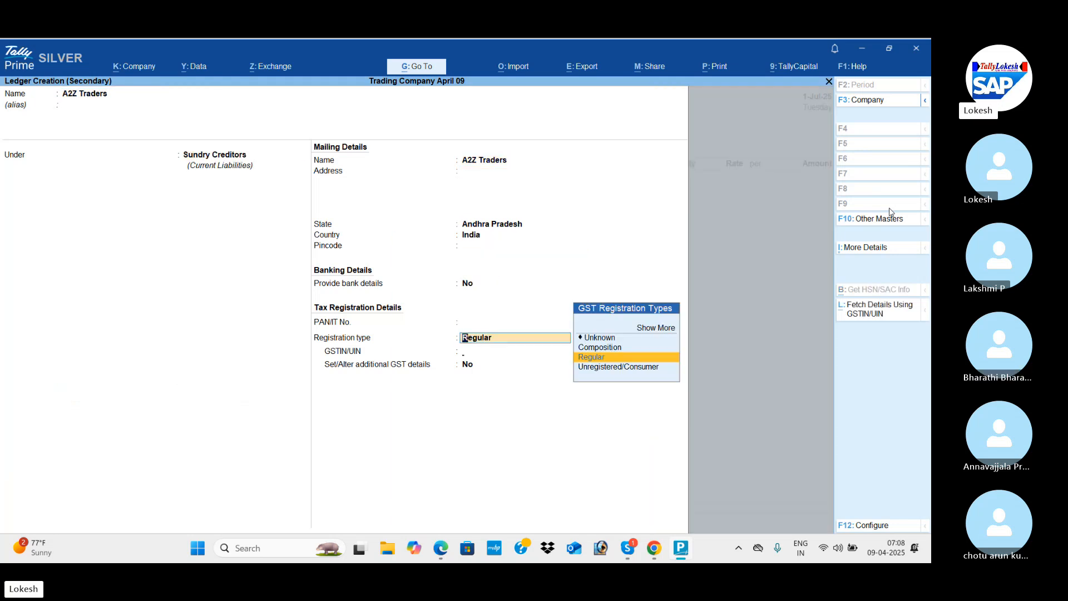
pyautogui.press('Return')
# Enter the supplier's GSTIN from transaction 6 in the A2Z Traders ledger and save the ledger.
pyautogui.hotkey('alt', 'Tab')
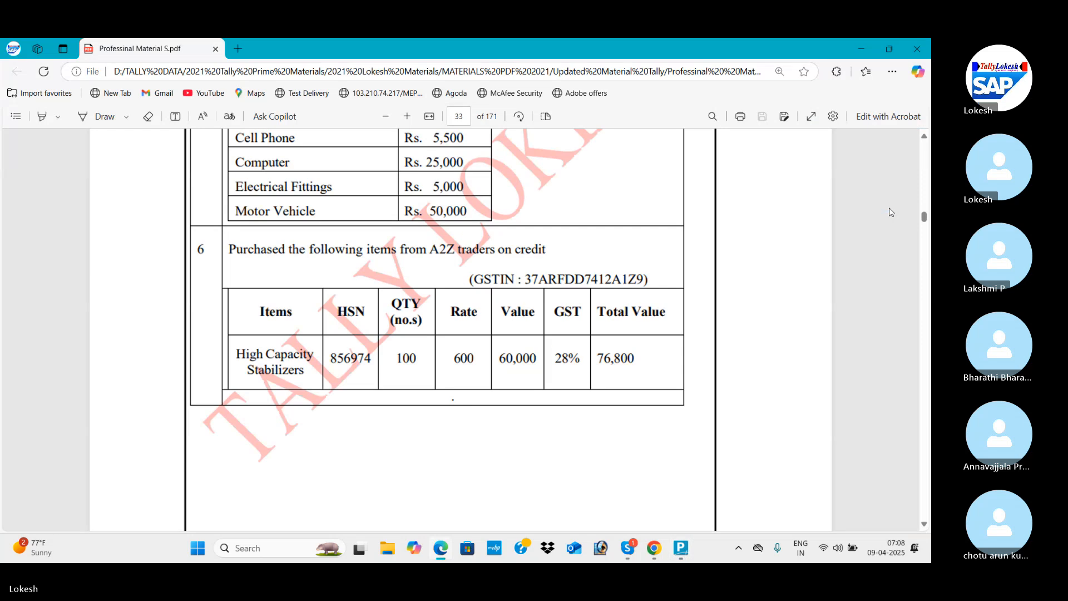
pyautogui.hotkey('alt', 'Tab')
pyautogui.write('37')
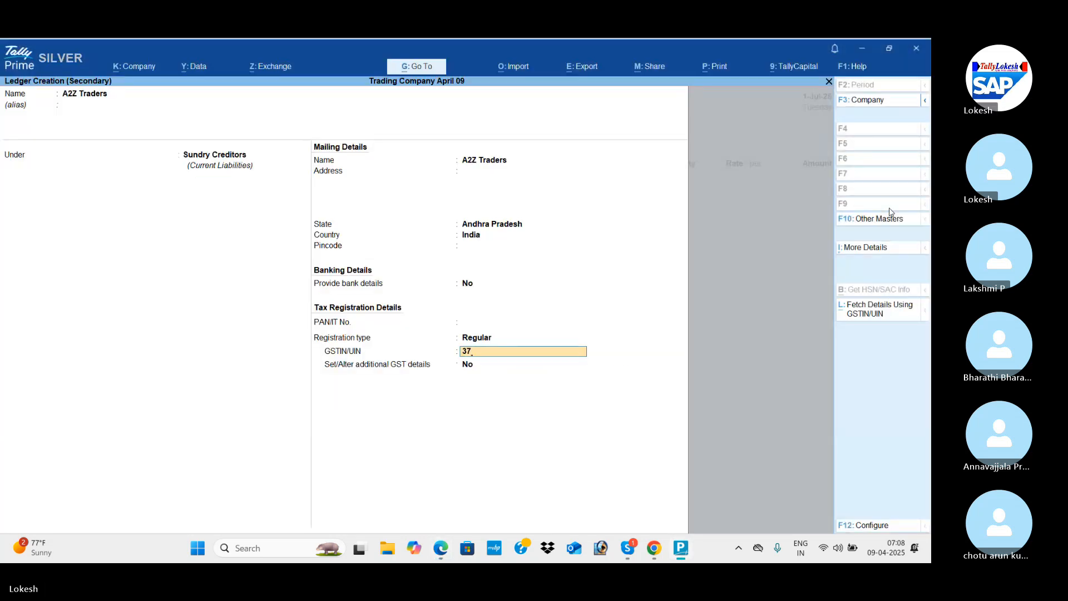
pyautogui.write('AR')
pyautogui.hotkey('alt', 'Tab')
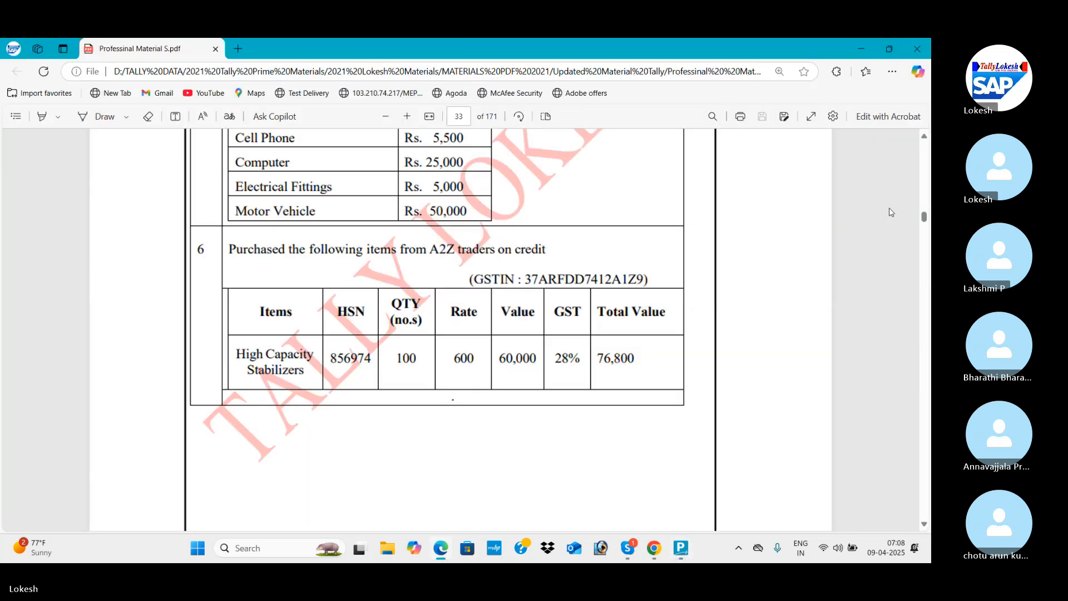
pyautogui.hotkey('alt', 'Tab')
pyautogui.write('RD')
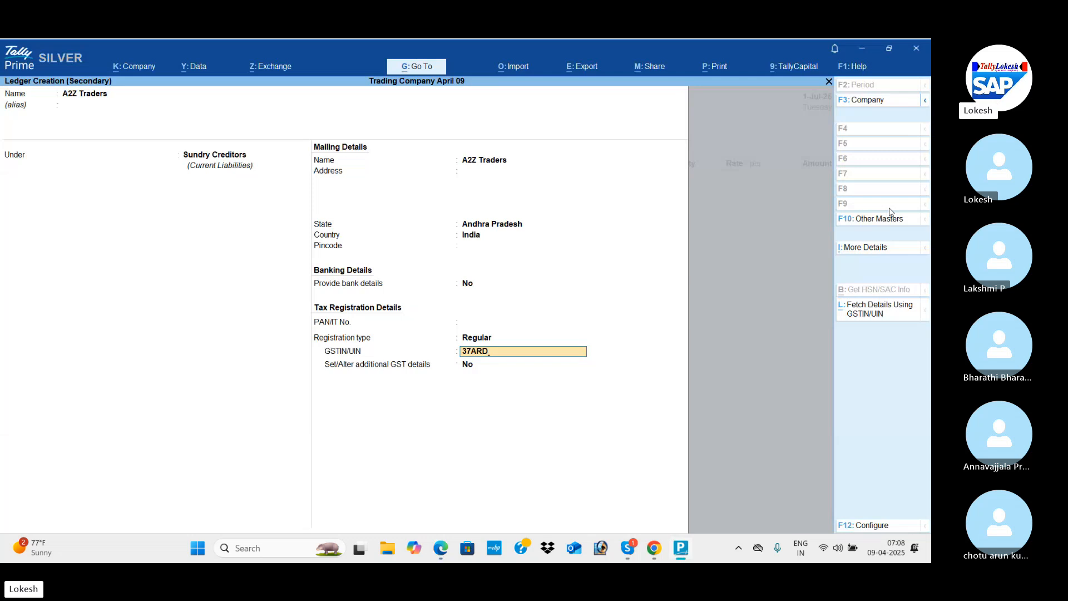
pyautogui.press('BackSpace')
pyautogui.write('FDD')
pyautogui.hotkey('alt', 'Tab')
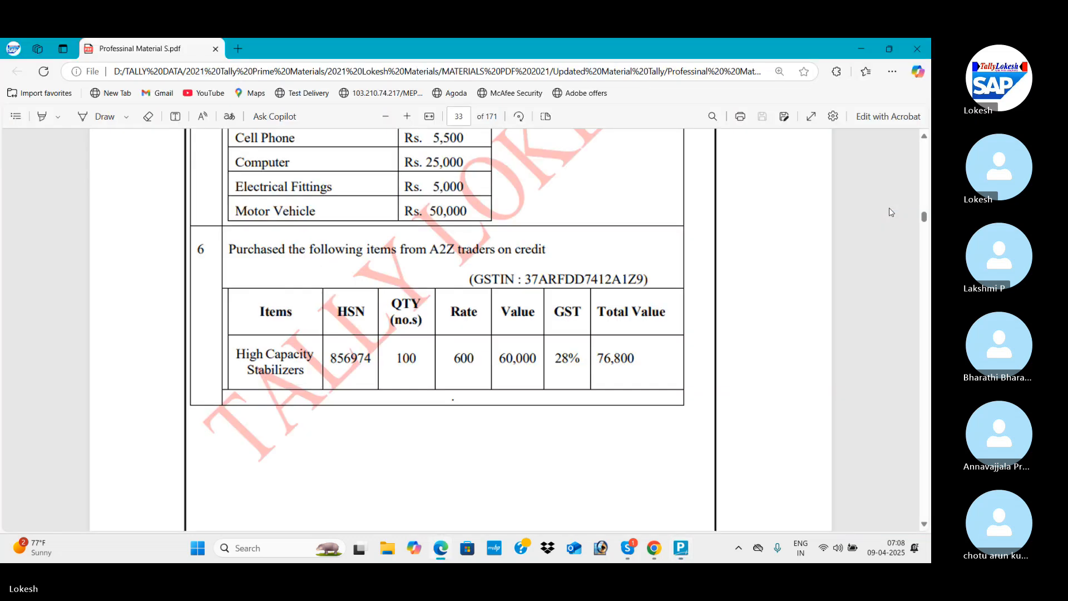
pyautogui.hotkey('alt', 'Tab')
pyautogui.write('74')
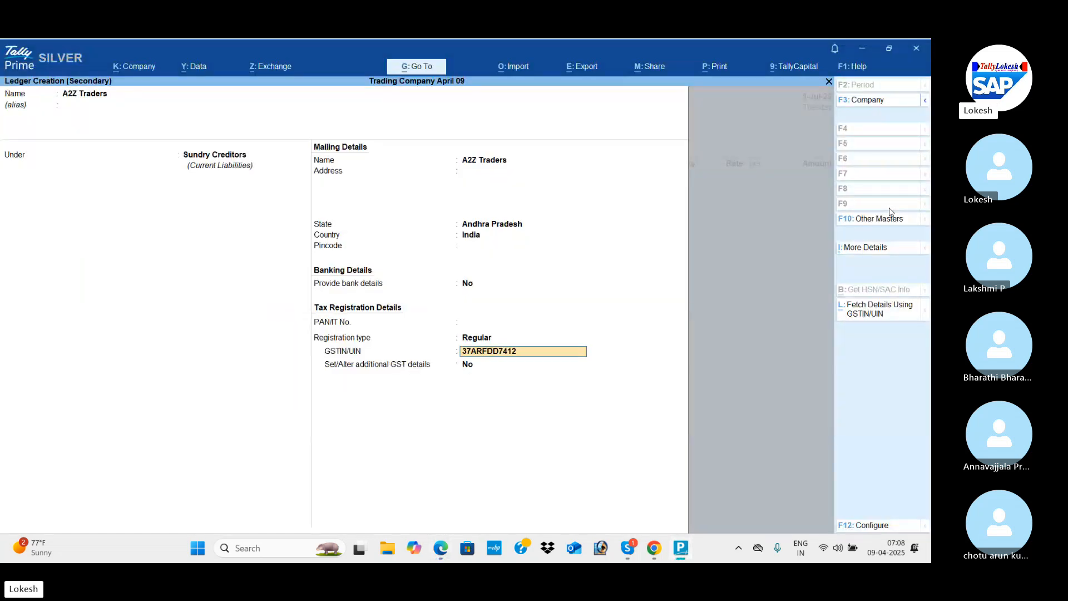
pyautogui.hotkey('alt', 'Tab')
pyautogui.hotkey('alt', 'Tab')
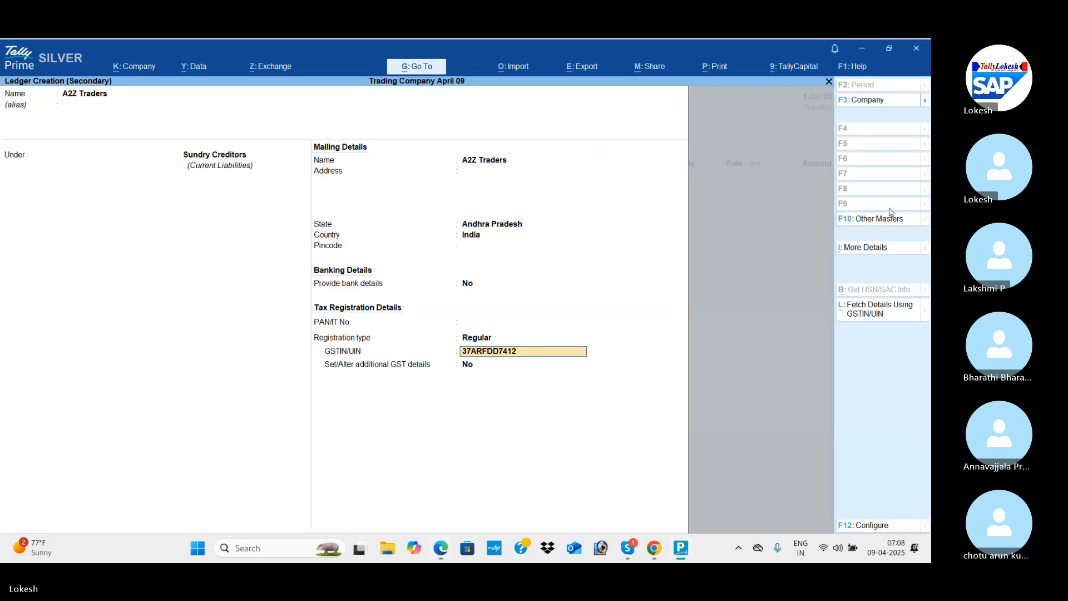
pyautogui.write('12A1Z9')
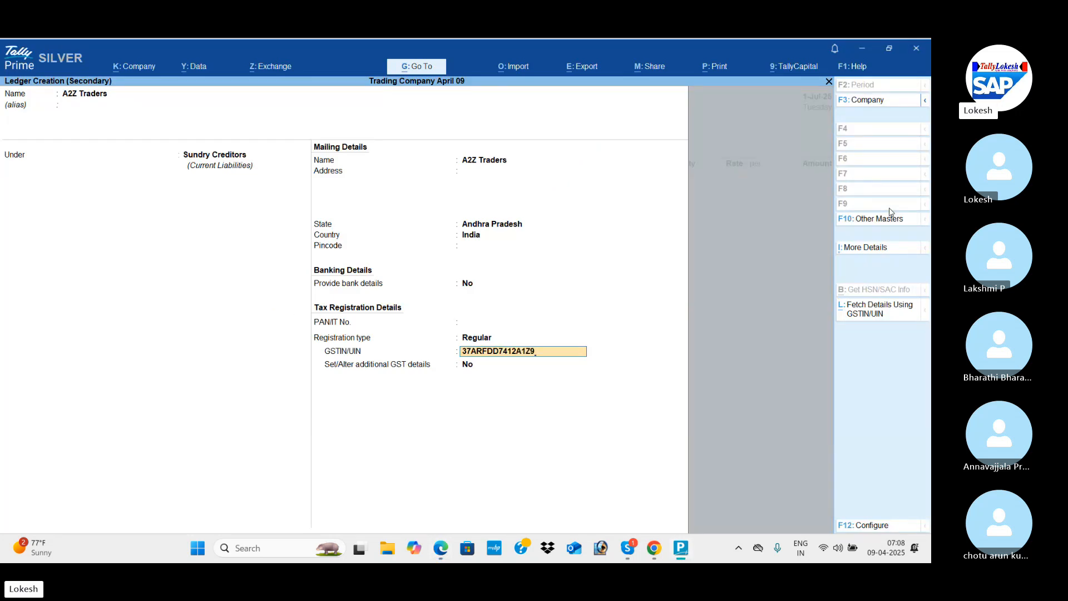
pyautogui.press('Return')
# Leave the receipt details of the purchase voucher blank and accept the default party details for A2Z Traders.
pyautogui.press('Return')
pyautogui.press('Return')
pyautogui.press('Return')
pyautogui.press('Return')
pyautogui.press('Return')
pyautogui.press('Return')
pyautogui.press('Return')
pyautogui.press('Return')
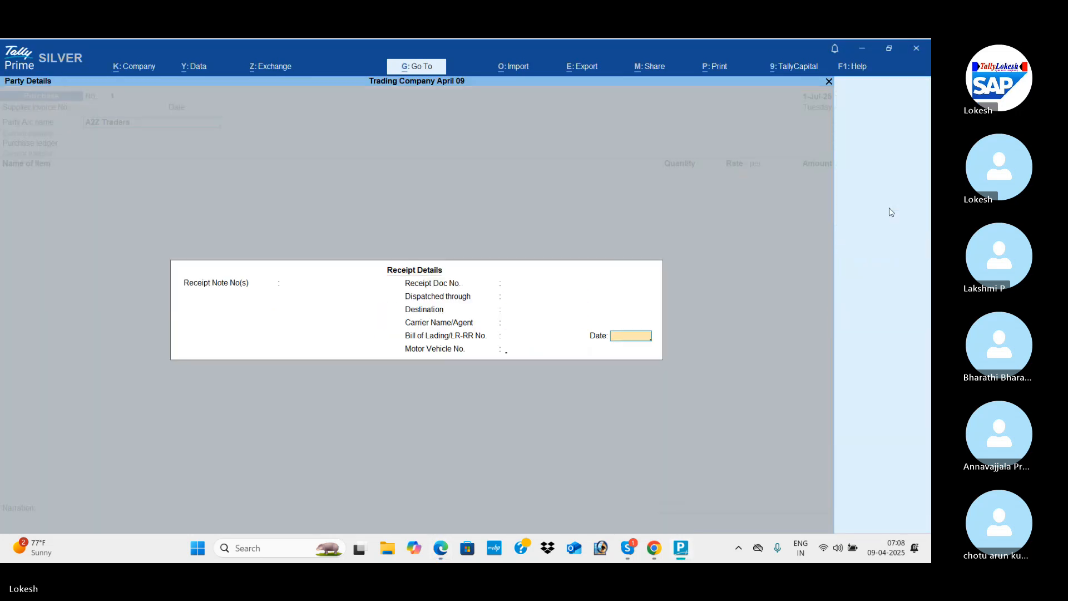
pyautogui.press('Return')
pyautogui.press('Return')
pyautogui.press('Return')
pyautogui.press('Return')
pyautogui.press('Return')
pyautogui.press('Return')
pyautogui.press('Return')
pyautogui.press('Return')
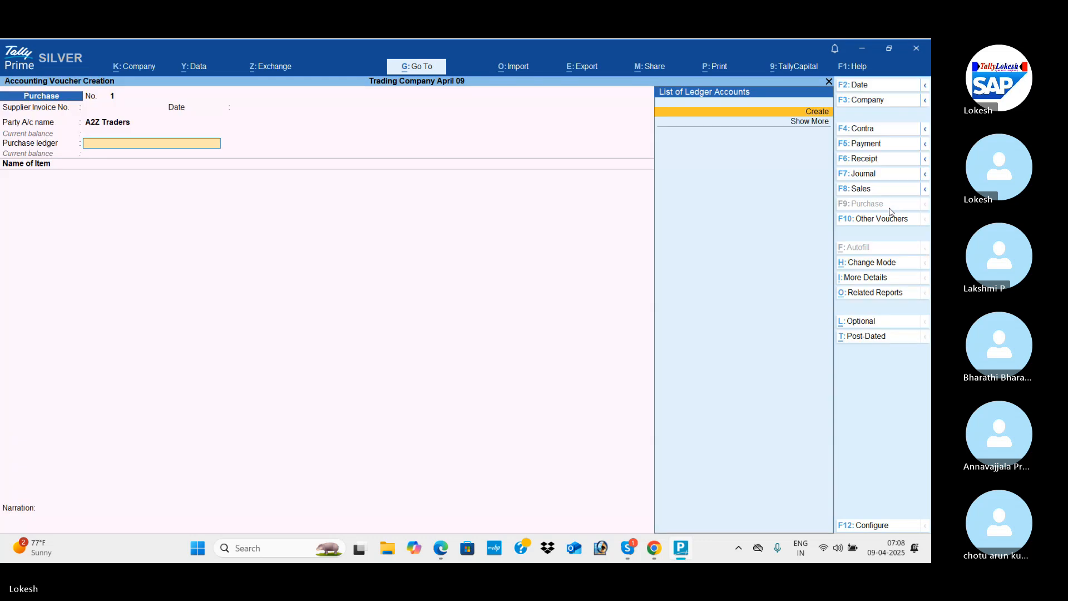
# Create a Purchase ledger under Purchase Accounts with Goods as type of supply for the purchase voucher.
pyautogui.hotkey('alt', 'c')
pyautogui.write('P')
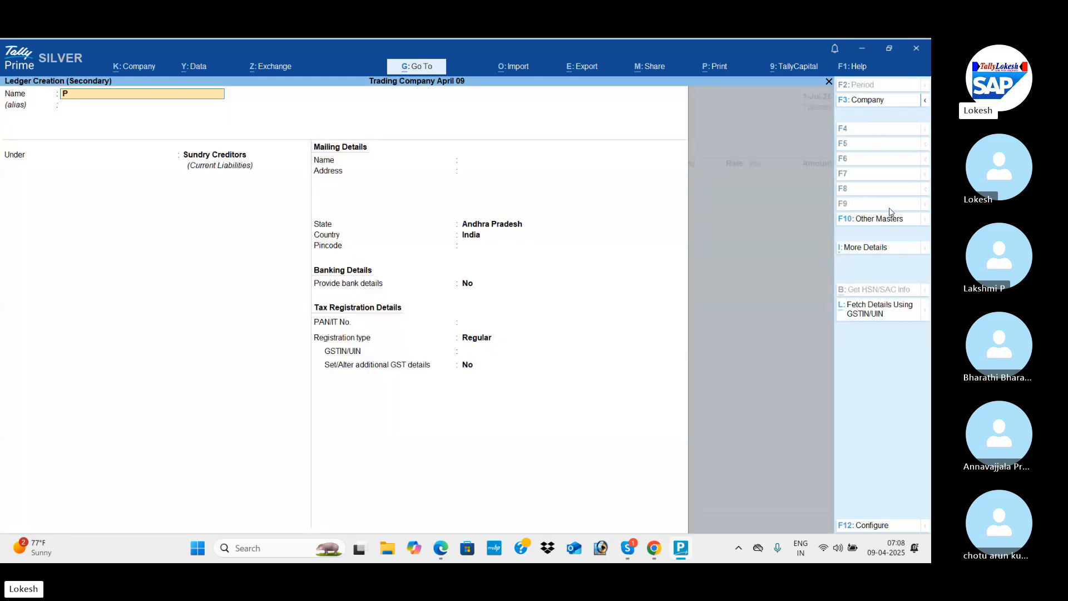
pyautogui.write('urchase')
pyautogui.press('Return')
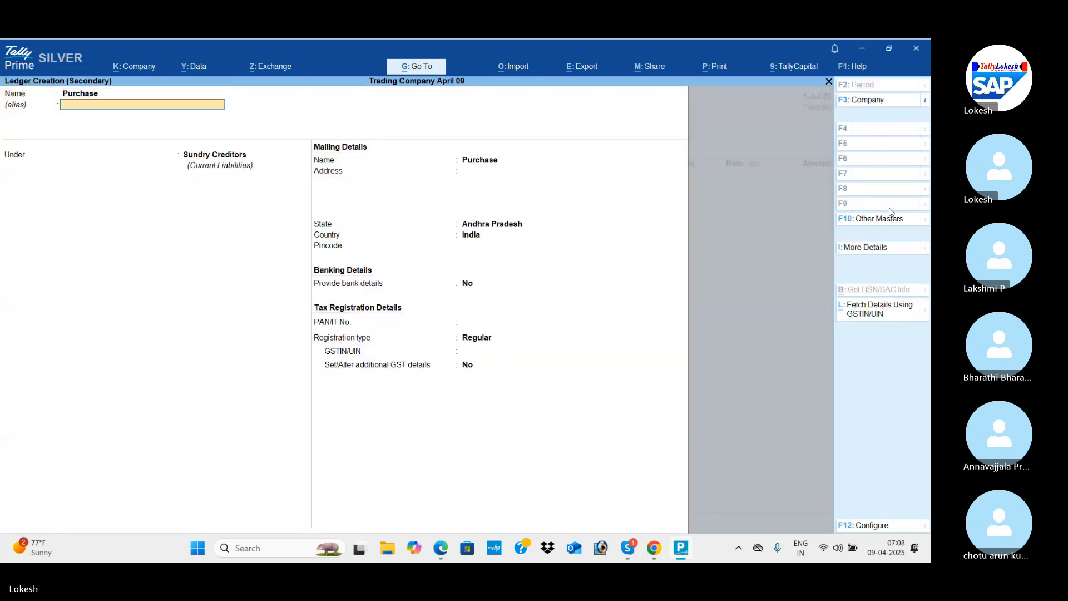
pyautogui.press('Return')
pyautogui.write('Pu')
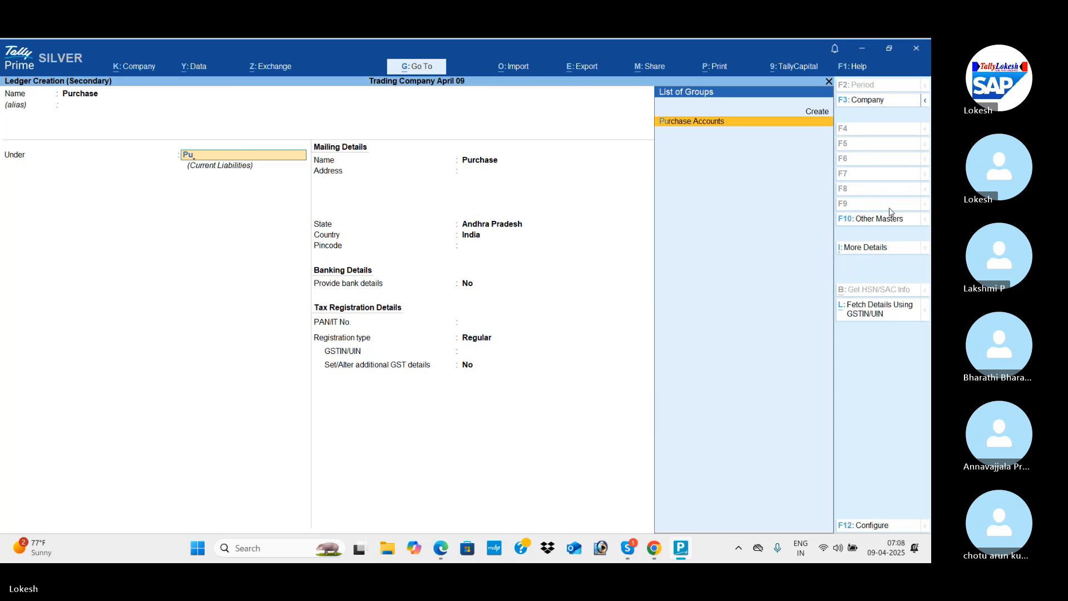
pyautogui.press('Return')
pyautogui.press('Return')
pyautogui.press('Return')
pyautogui.press('Return')
pyautogui.press('Return')
pyautogui.press('Return')
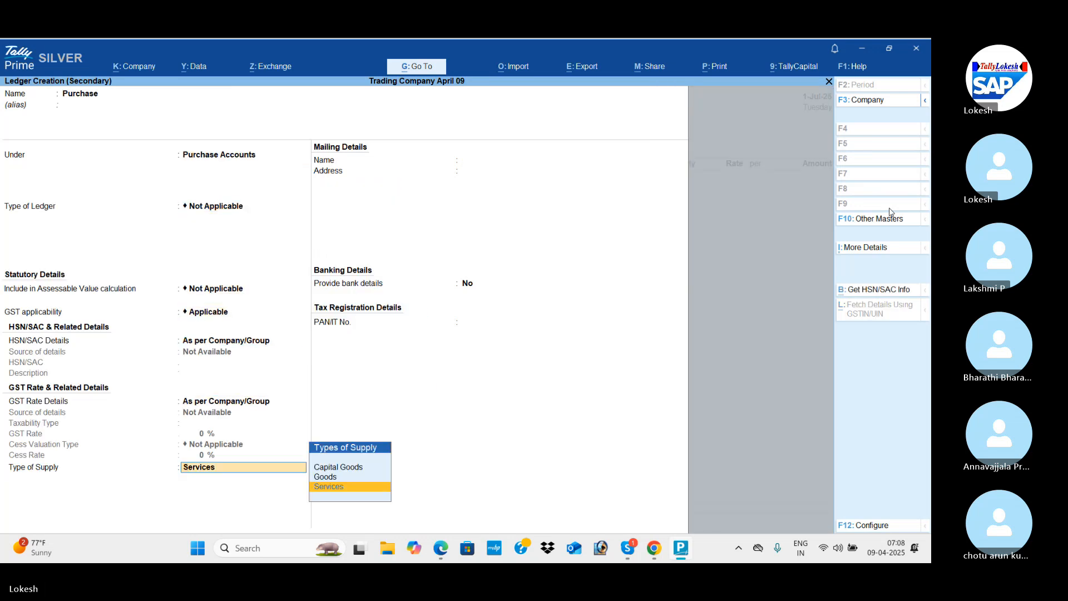
pyautogui.press('Up')
pyautogui.press('Return')
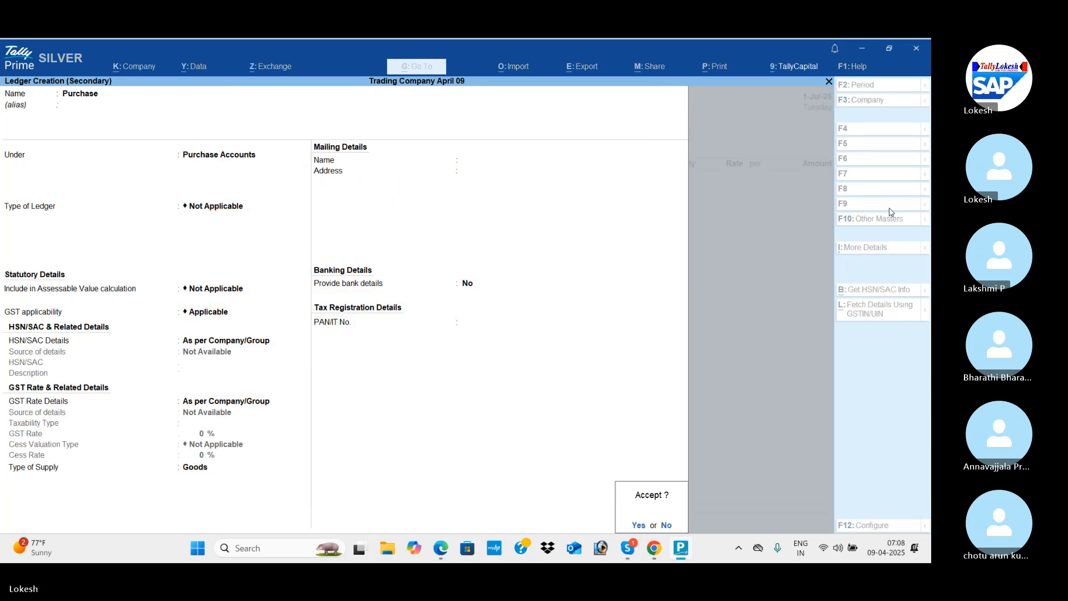
pyautogui.press('Return')
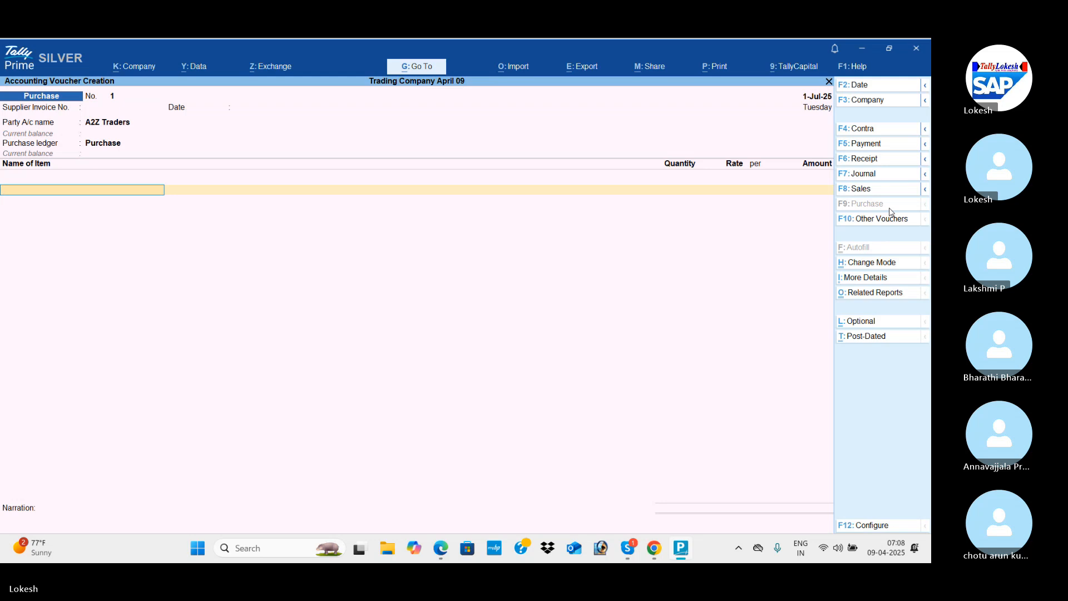
# Start a new stock item named High Capacity Stabilizers from the purchase voucher, checking the item name in the PDF.
pyautogui.hotkey('alt', 'c')
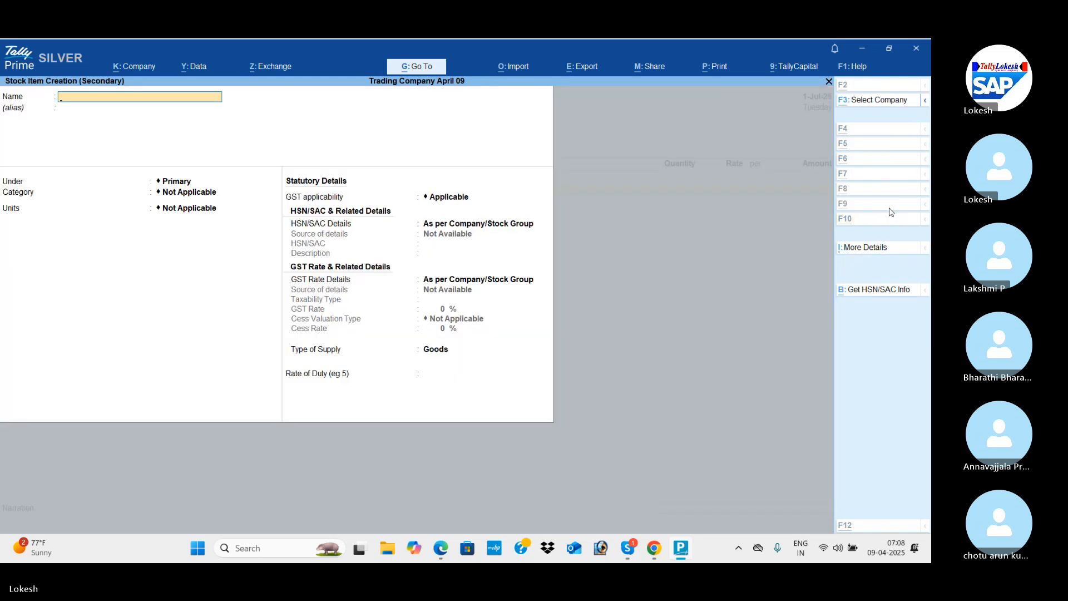
pyautogui.hotkey('alt', 'Tab')
pyautogui.hotkey('alt', 'Tab')
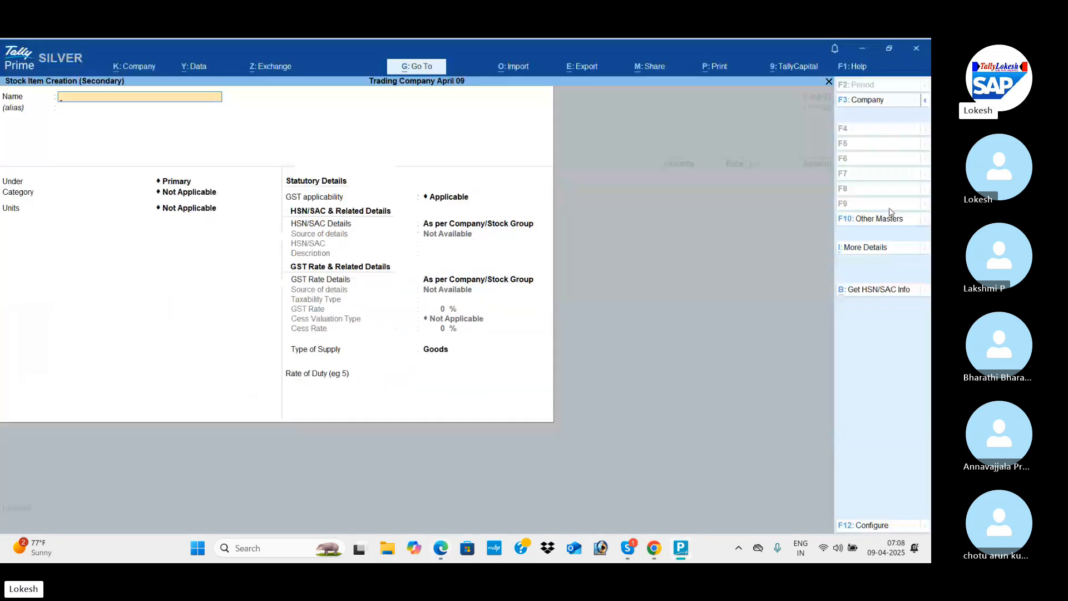
pyautogui.write('Hi')
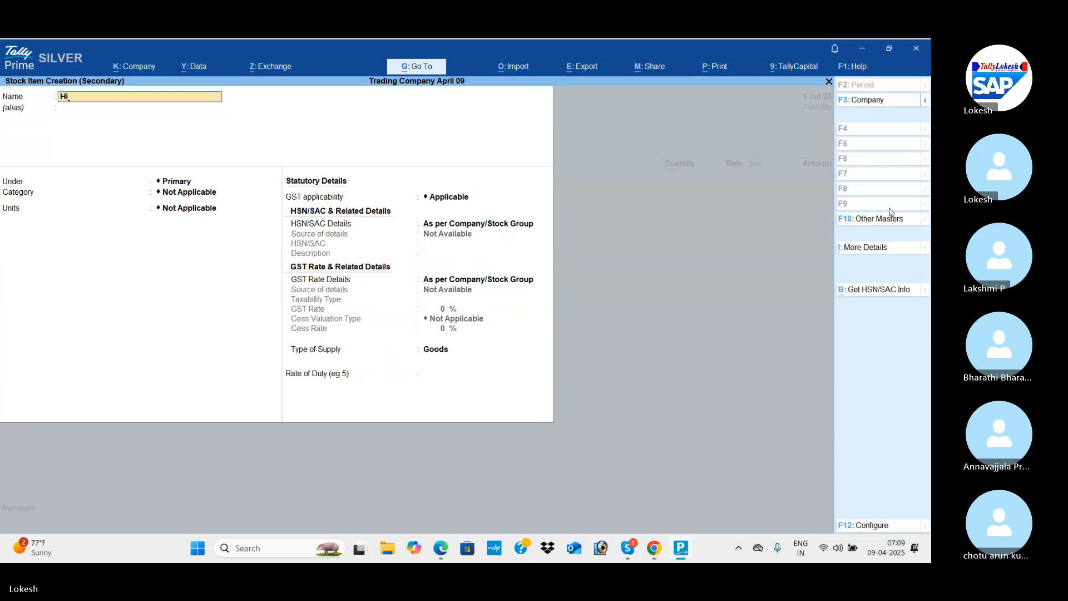
pyautogui.write('gh Capacity Stabilizers')
pyautogui.press('Return')
pyautogui.press('Return')
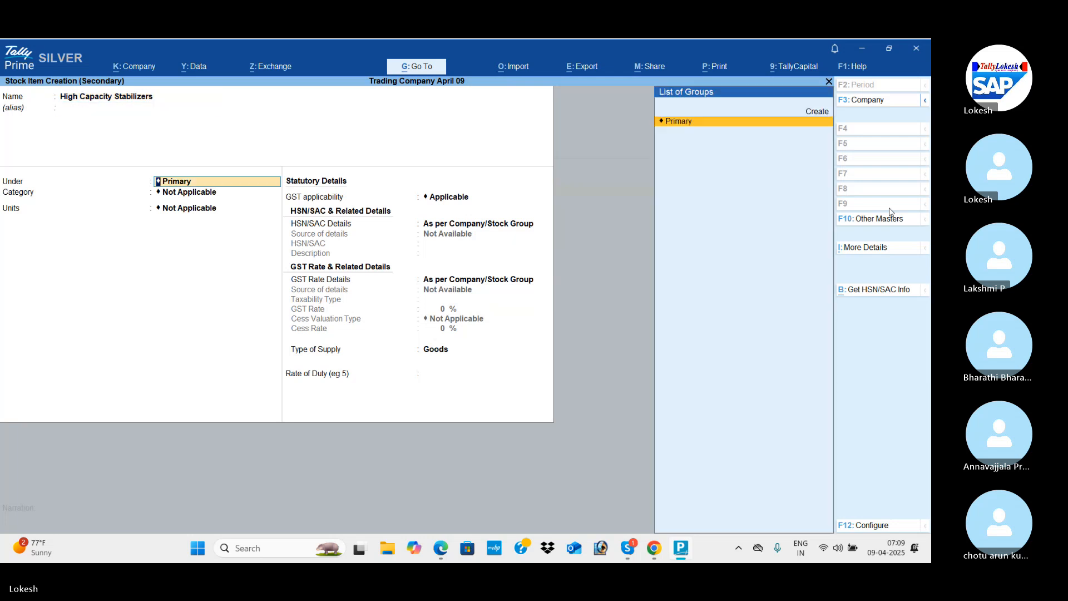
# Create a stock group named Stabilizers under Primary and assign it to the stock item.
pyautogui.hotkey('alt', 'c')
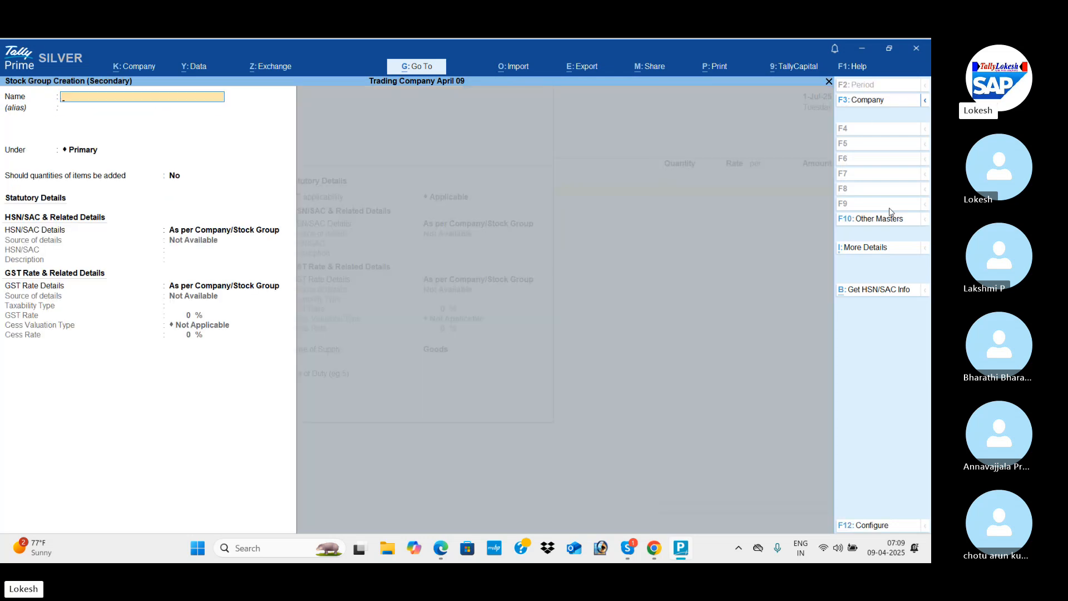
pyautogui.write('Stabili')
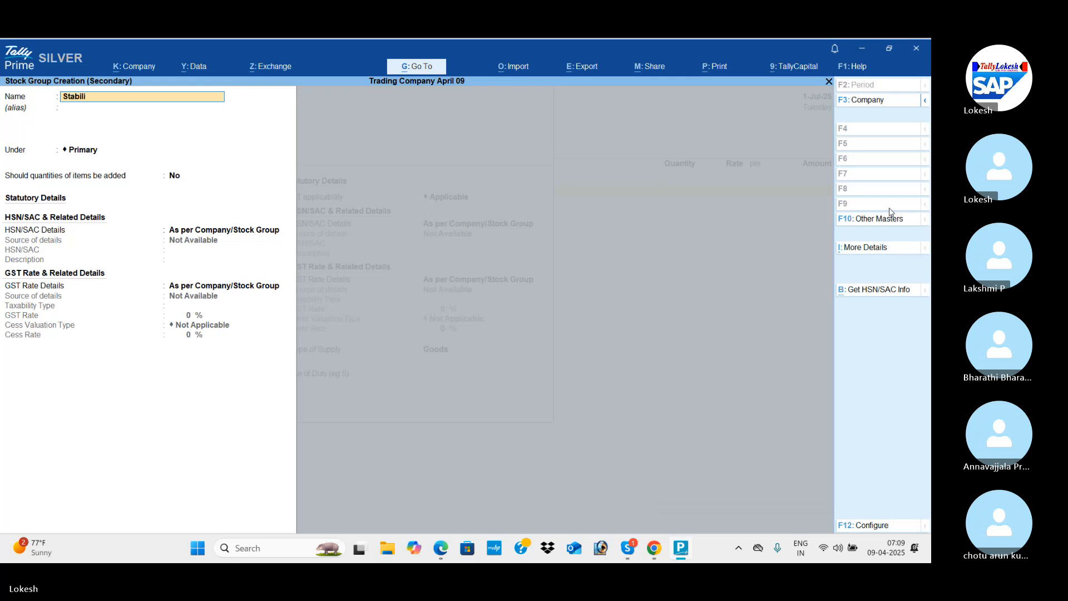
pyautogui.write('zers')
pyautogui.press('Return')
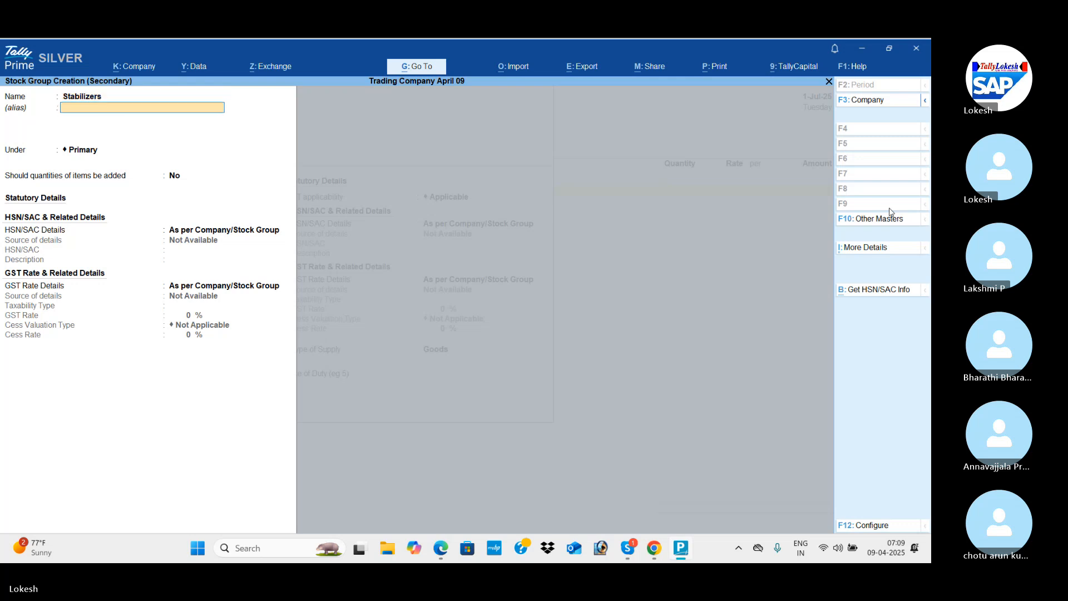
pyautogui.hotkey('ctrl', 'a')
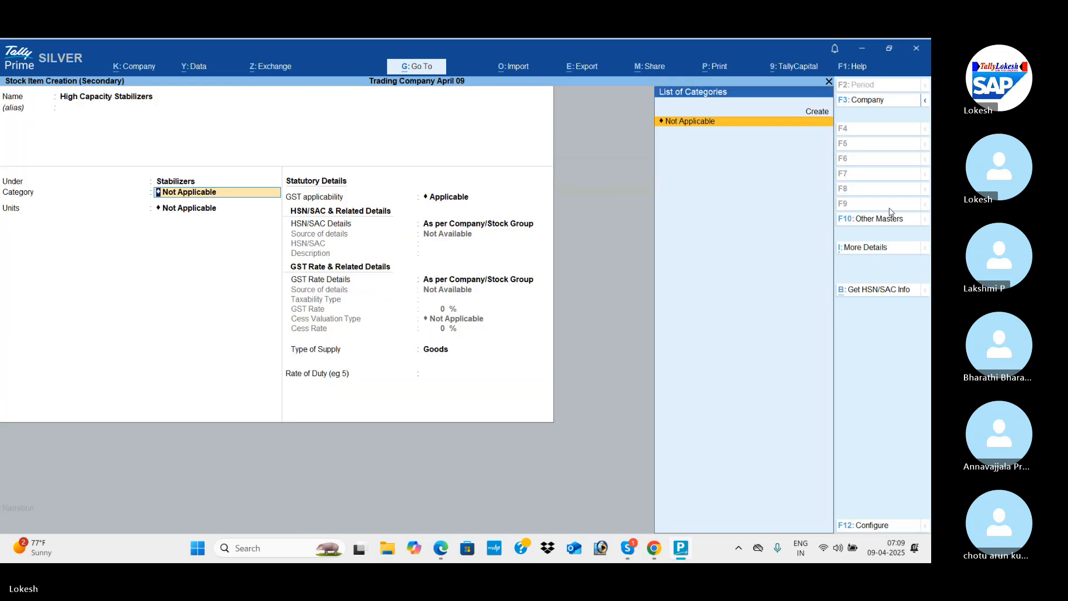
# Leave the category as Not Applicable and create the simple unit nos with UQC NOS-NUMBERS for the stock item.
pyautogui.press('Return')
pyautogui.hotkey('alt', 'c')
pyautogui.write('nos')
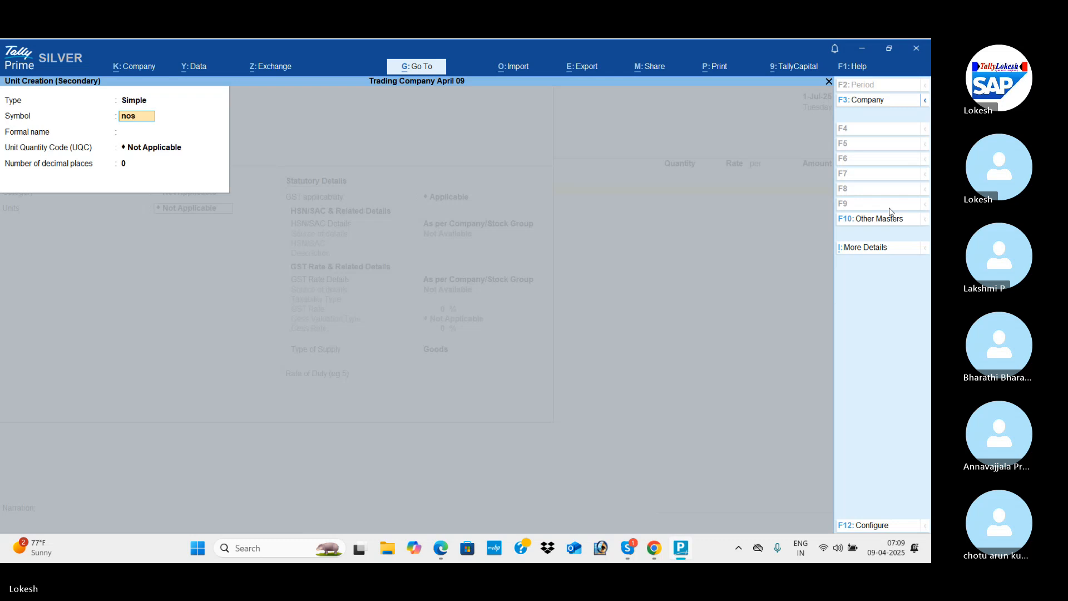
pyautogui.press('Return')
pyautogui.press('Return')
pyautogui.write('no')
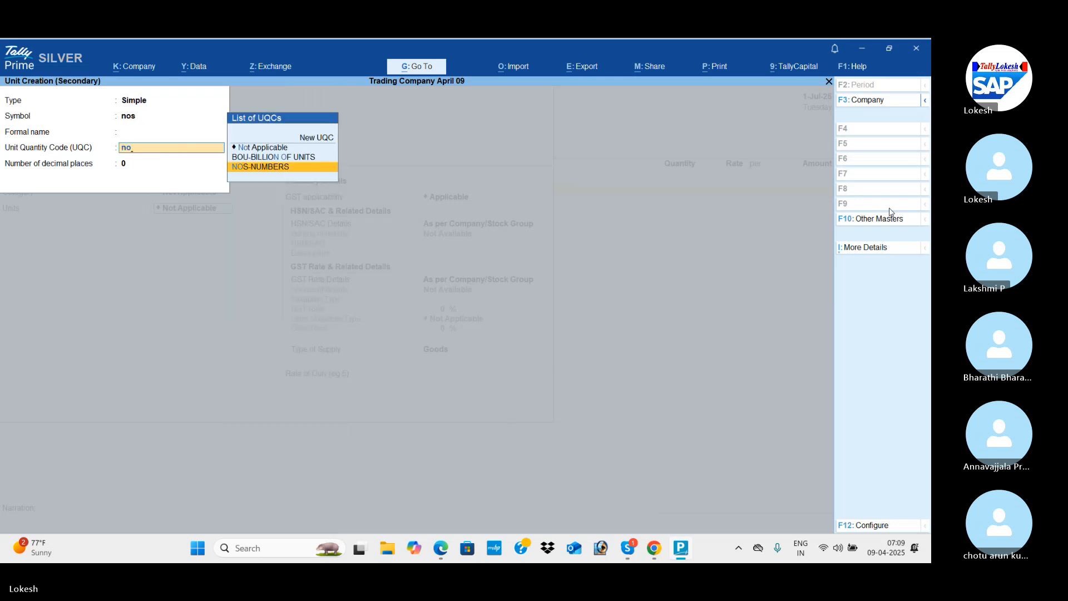
pyautogui.press('Return')
# Specify the HSN/SAC details directly in the stock item with the code 84455 and leave the description blank.
pyautogui.press('Return')
pyautogui.press('Return')
pyautogui.press('Return')
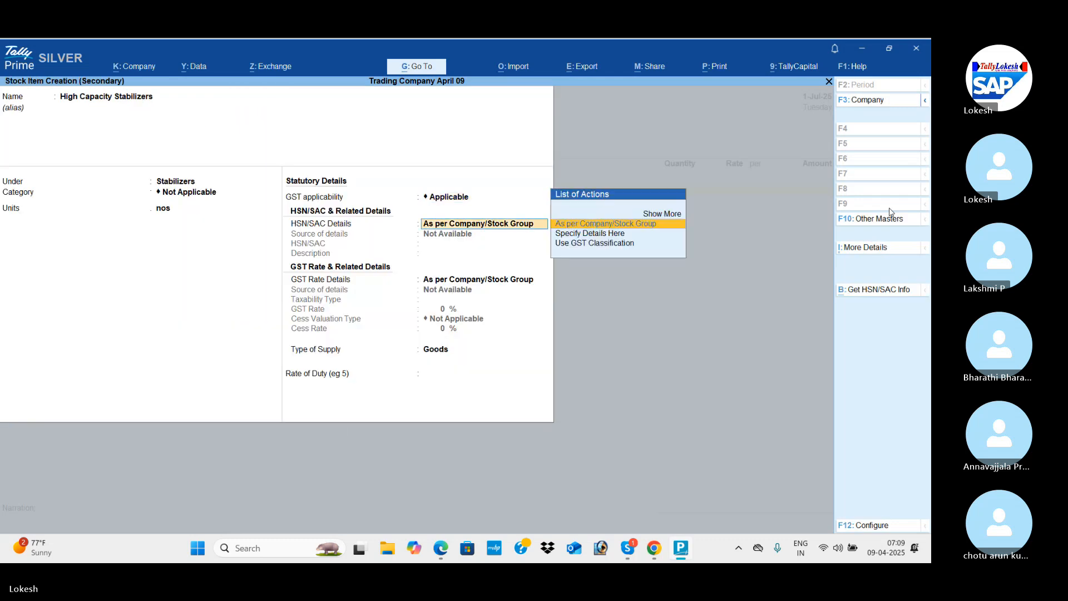
pyautogui.press('Down')
pyautogui.press('Return')
pyautogui.press('alt')
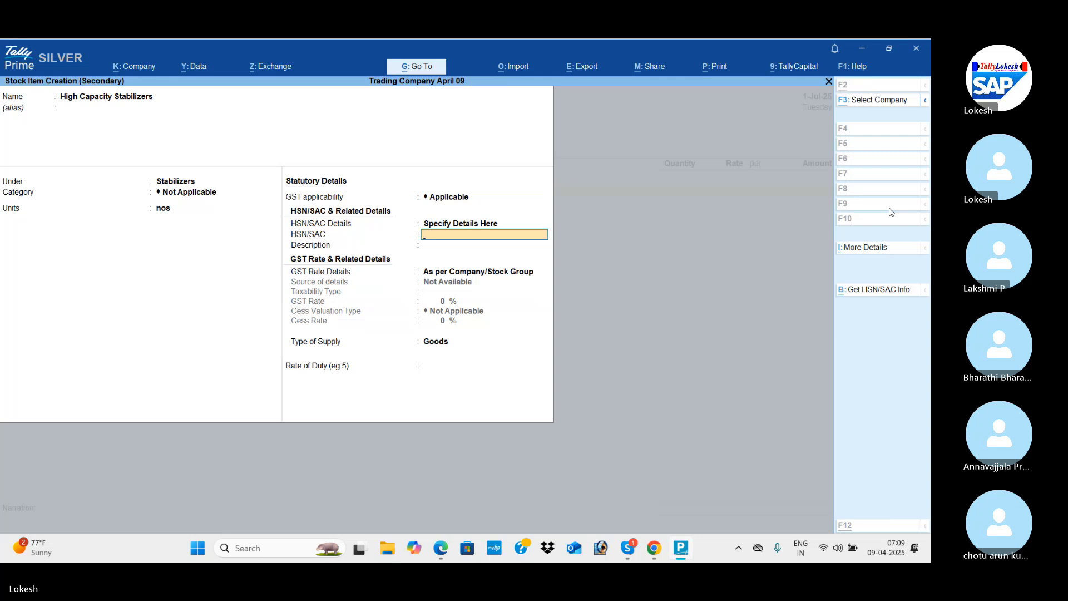
pyautogui.hotkey('alt', 'Tab')
pyautogui.hotkey('alt', 'Tab')
pyautogui.write('8')
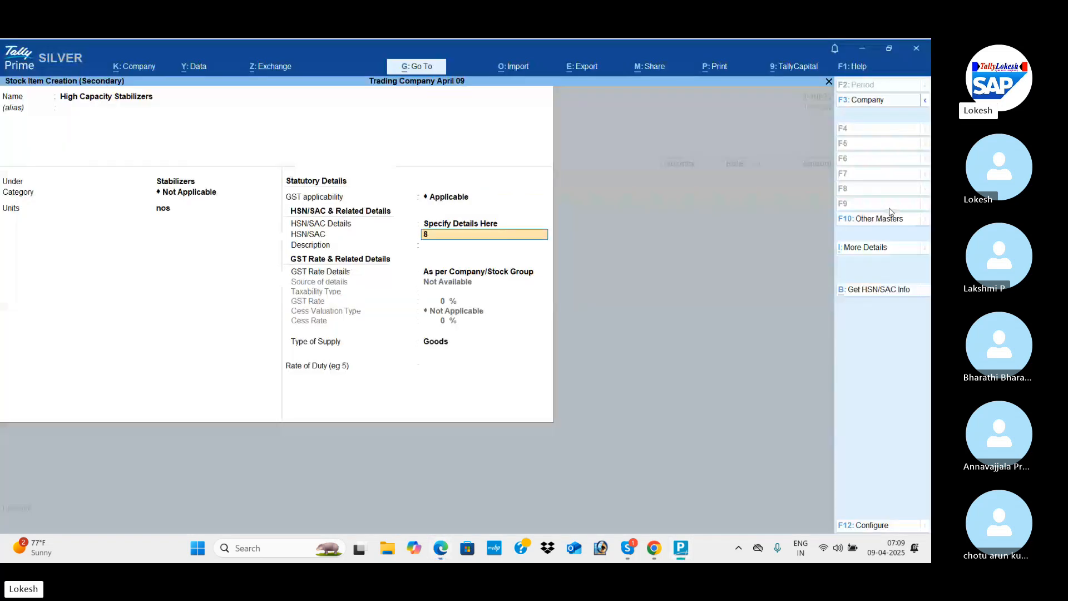
pyautogui.write('4455')
pyautogui.press('Return')
pyautogui.press('Return')
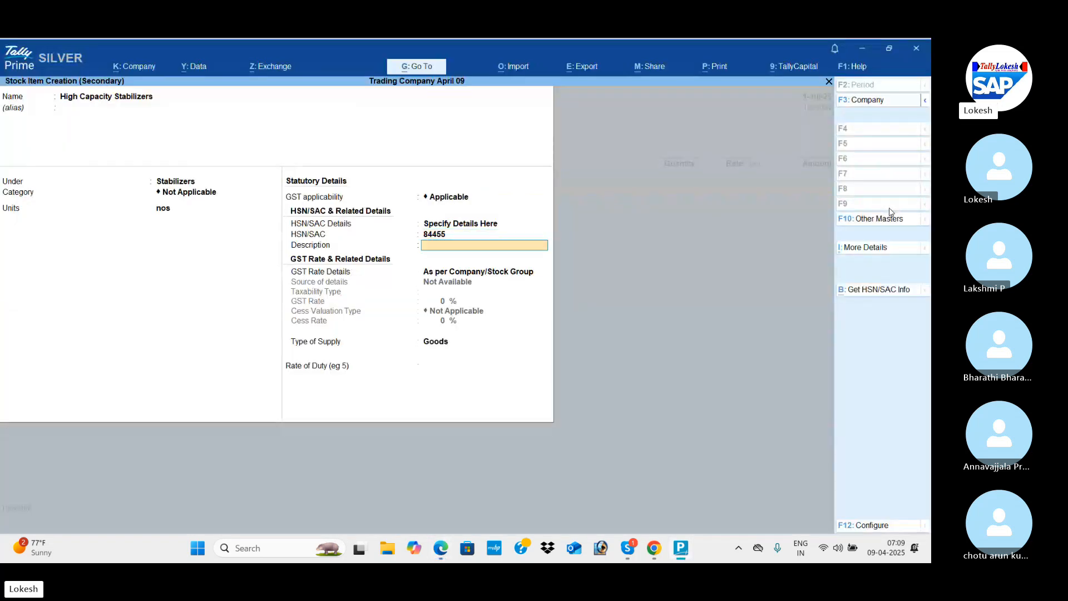
# Specify the item's GST rate details as Taxable at 28%, leave cess not applicable and save the stock item.
pyautogui.press('Down')
pyautogui.press('Return')
pyautogui.press('Return')
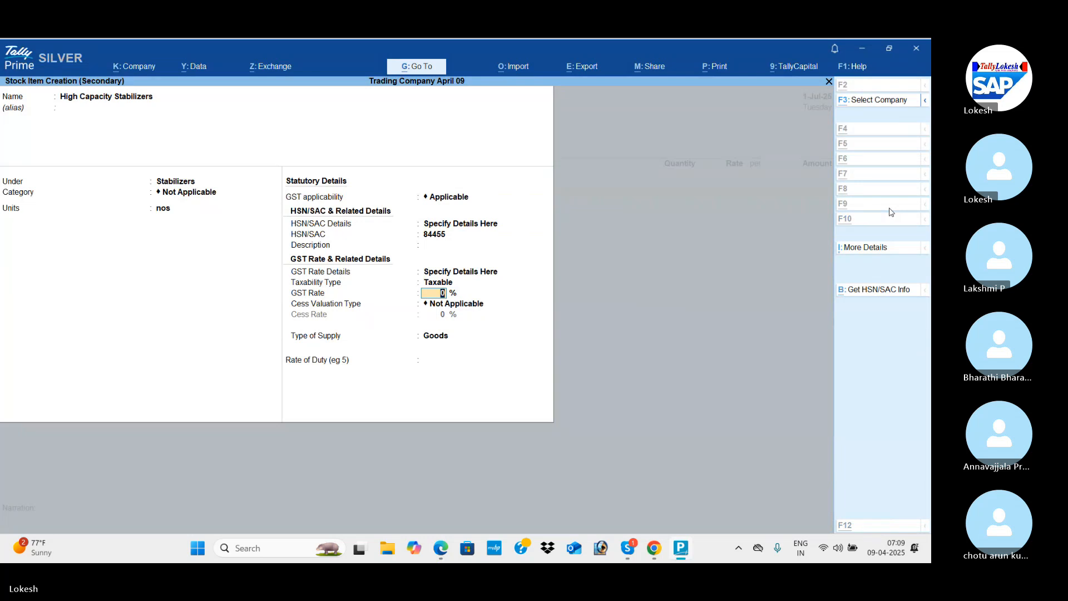
pyautogui.hotkey('alt', 'Tab')
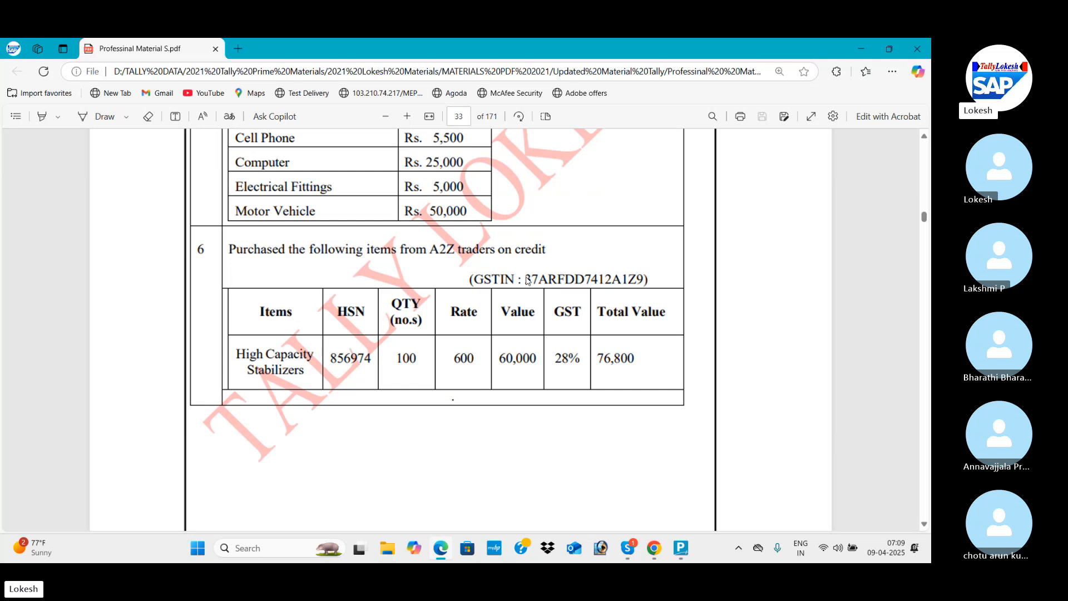
pyautogui.hotkey('alt', 'Tab')
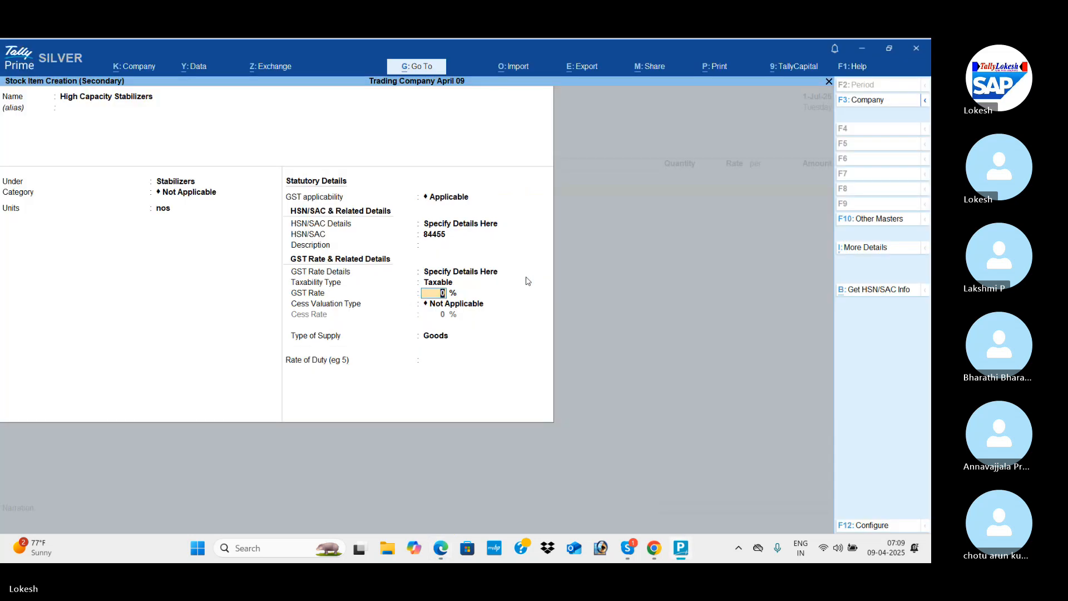
pyautogui.write('28')
pyautogui.press('Return')
pyautogui.press('Return')
pyautogui.press('Return')
pyautogui.press('Return')
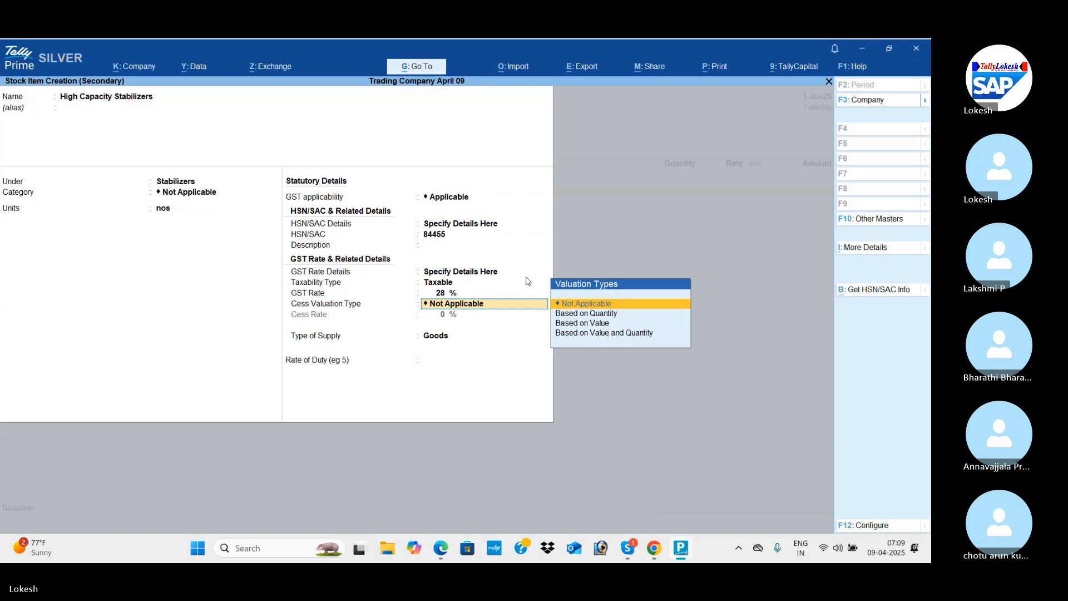
pyautogui.press('Return')
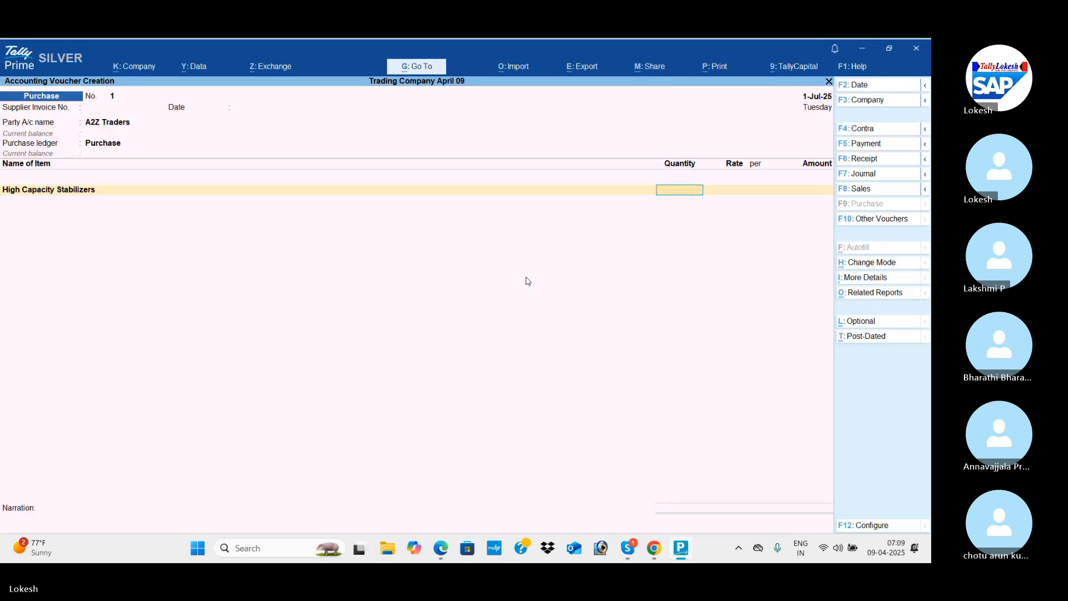
# Enter a quantity of 100 nos at a rate of 600 for High Capacity Stabilizers, as given in transaction 6.
pyautogui.hotkey('alt', 'Tab')
pyautogui.hotkey('alt', 'Tab')
pyautogui.write('100')
pyautogui.press('Return')
pyautogui.write('600')
pyautogui.press('Return')
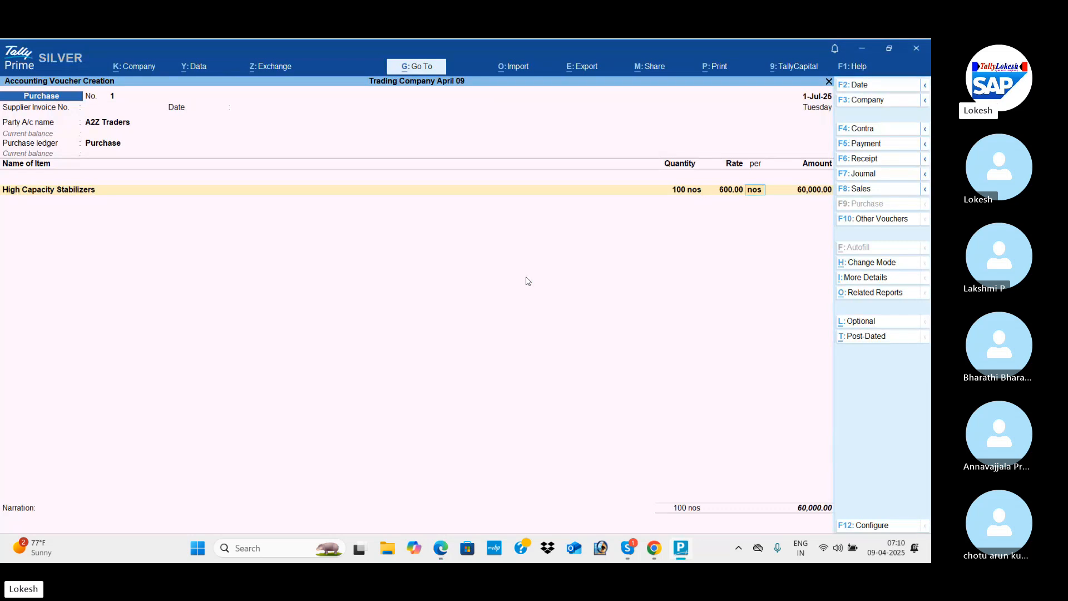
pyautogui.press('Return')
pyautogui.press('Return')
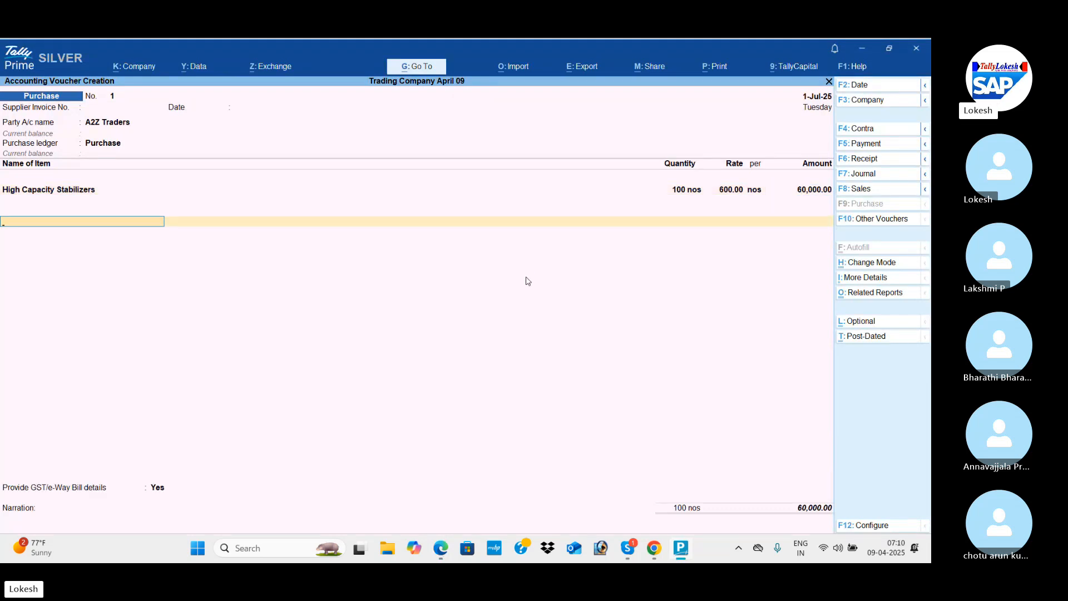
# Start a tax ledger named CGST under Duties & Taxes from the purchase voucher.
pyautogui.hotkey('alt', 'c')
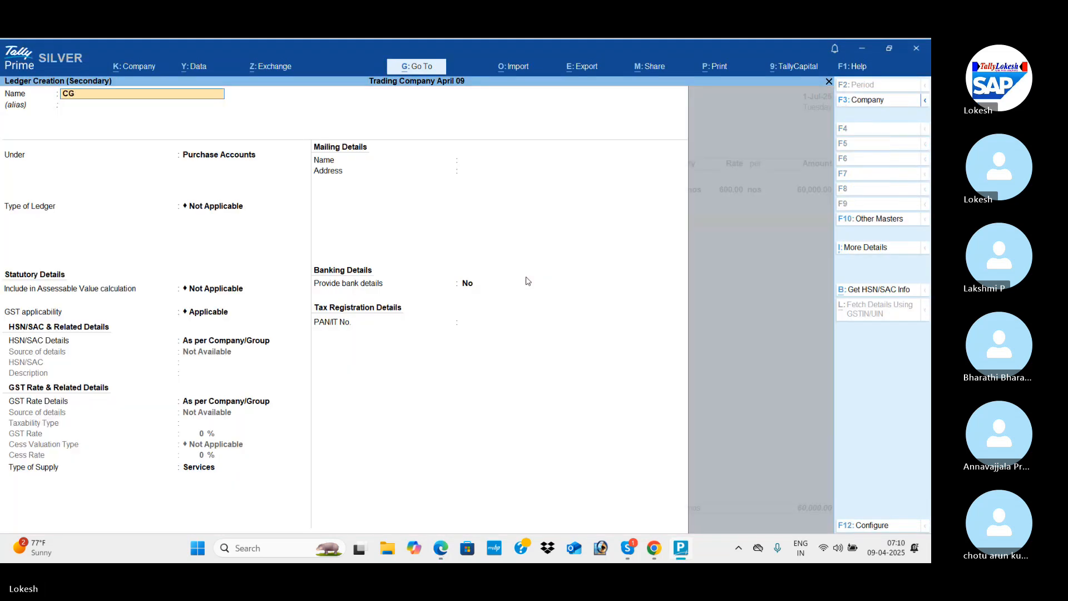
pyautogui.press('Return')
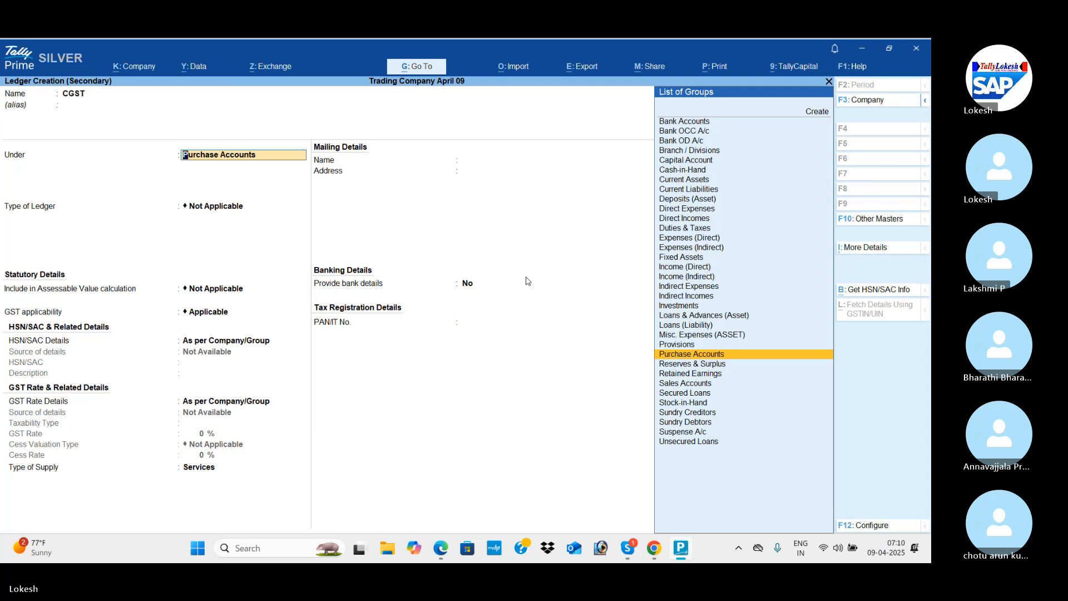
pyautogui.write('DU')
pyautogui.press('Return')
# Set the CGST ledger's duty type to GST and tax type to CGST, save it and accept its voucher amount.
pyautogui.press('Up')
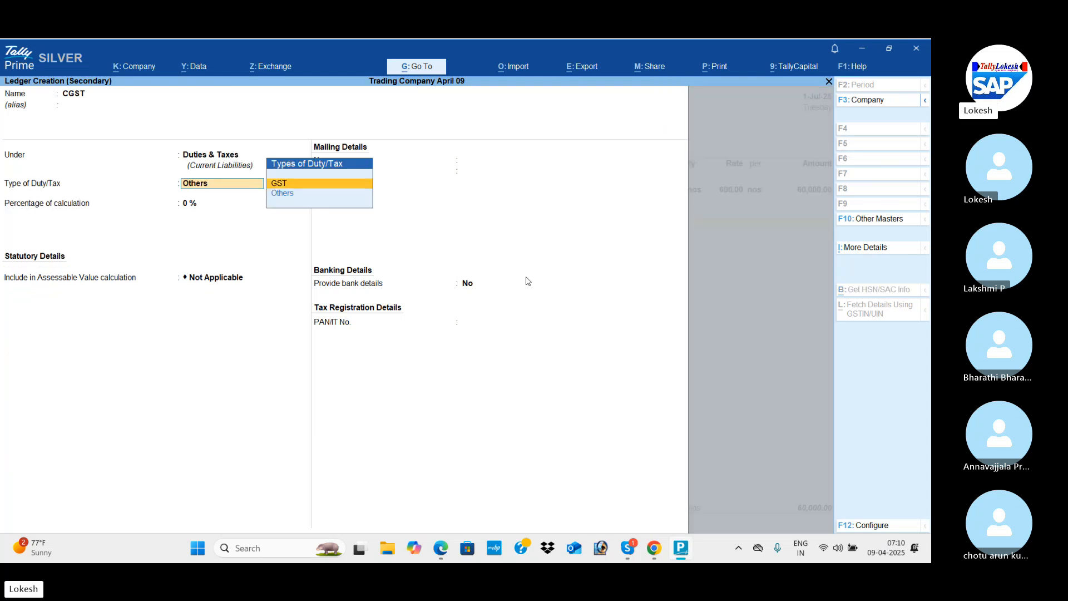
pyautogui.press('Return')
pyautogui.press('Down')
pyautogui.press('Return')
pyautogui.write('14')
pyautogui.press('Return')
pyautogui.press('Return')
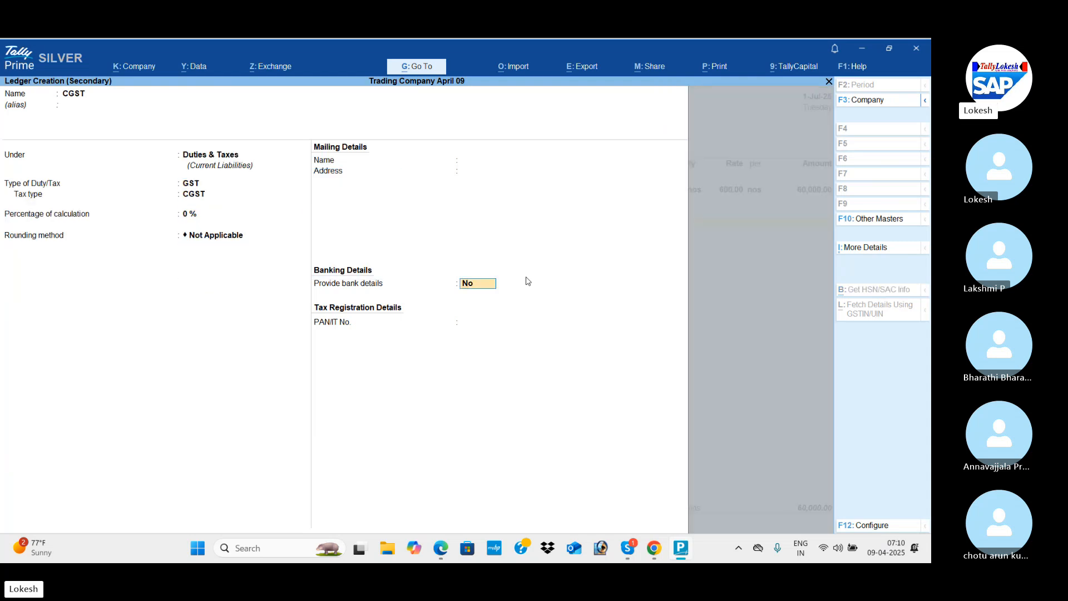
pyautogui.press('Return')
# Start a second tax ledger named SGST under Duties & Taxes for the purchase voucher.
pyautogui.press('Return')
# Set the SGST ledger's duty type to GST and tax type to SGST/UTGST and save the ledger.
pyautogui.press('Return')
pyautogui.hotkey('alt', 'c')
pyautogui.write('S')
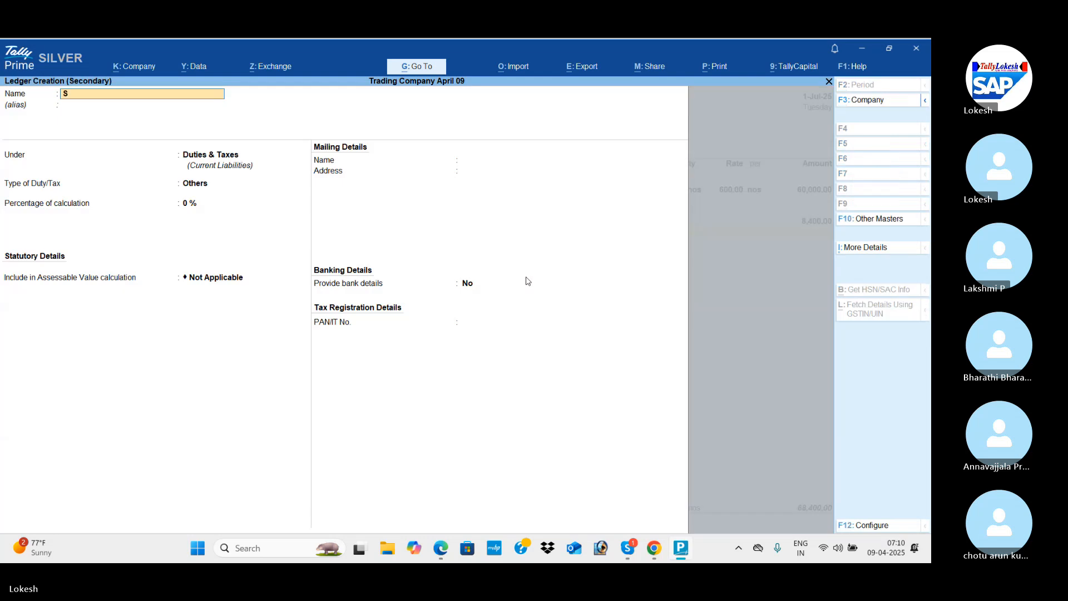
pyautogui.write('GST')
pyautogui.press('Return')
pyautogui.press('Return')
pyautogui.press('Return')
pyautogui.press('Up')
pyautogui.press('Return')
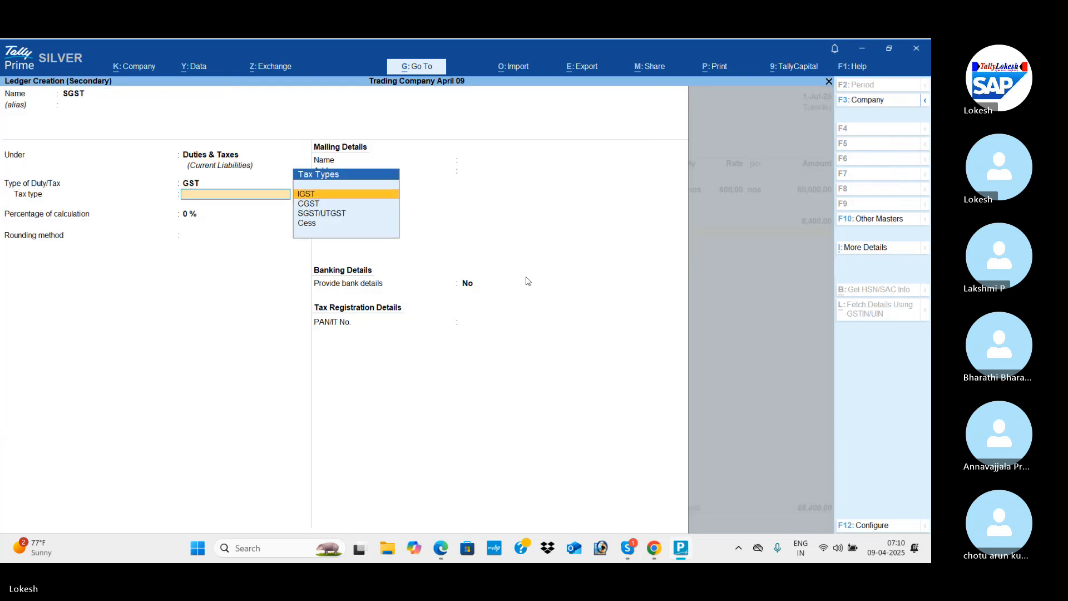
pyautogui.press('Down')
pyautogui.press('Down')
pyautogui.press('Return')
pyautogui.write('14')
pyautogui.press('Return')
pyautogui.press('Return')
pyautogui.press('Return')
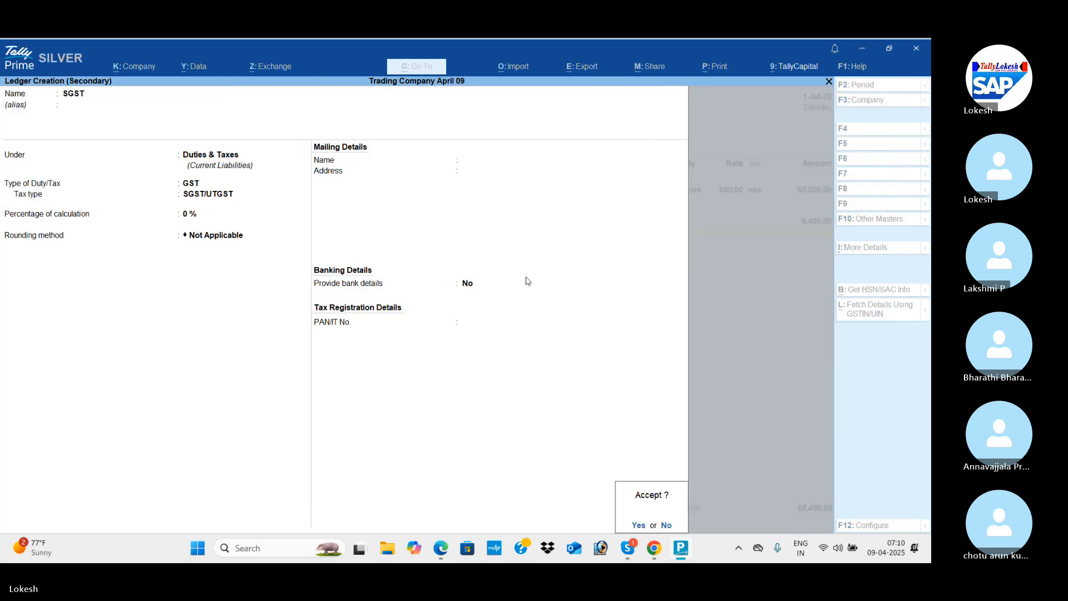
pyautogui.press('Return')
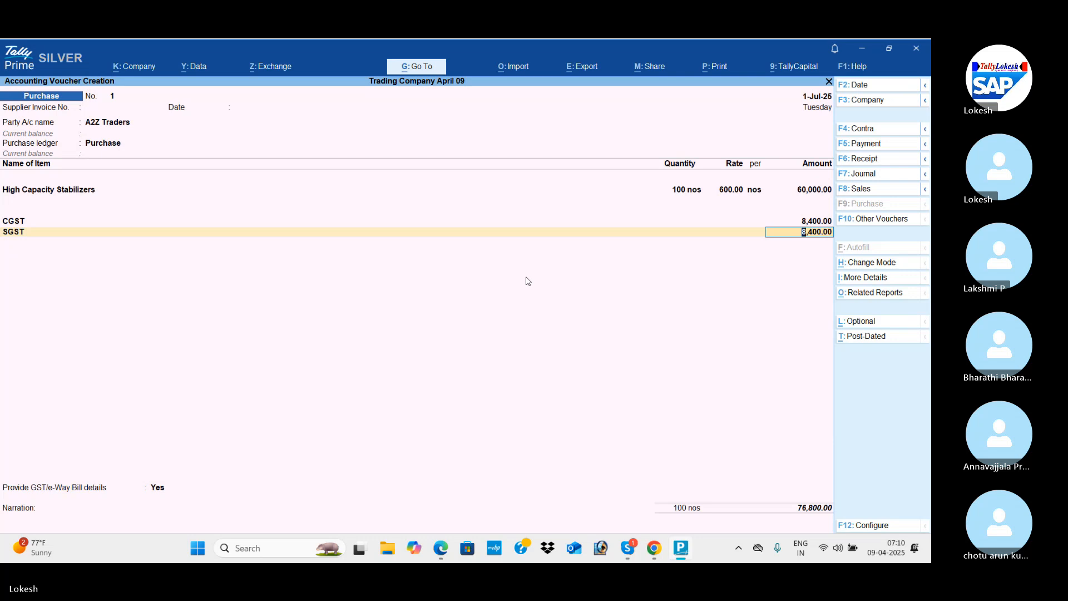
# Compare the voucher amounts with transaction 6 in the PDF, decline the GST/e-Way Bill details and save the purchase voucher.
pyautogui.hotkey('alt', 'Tab')
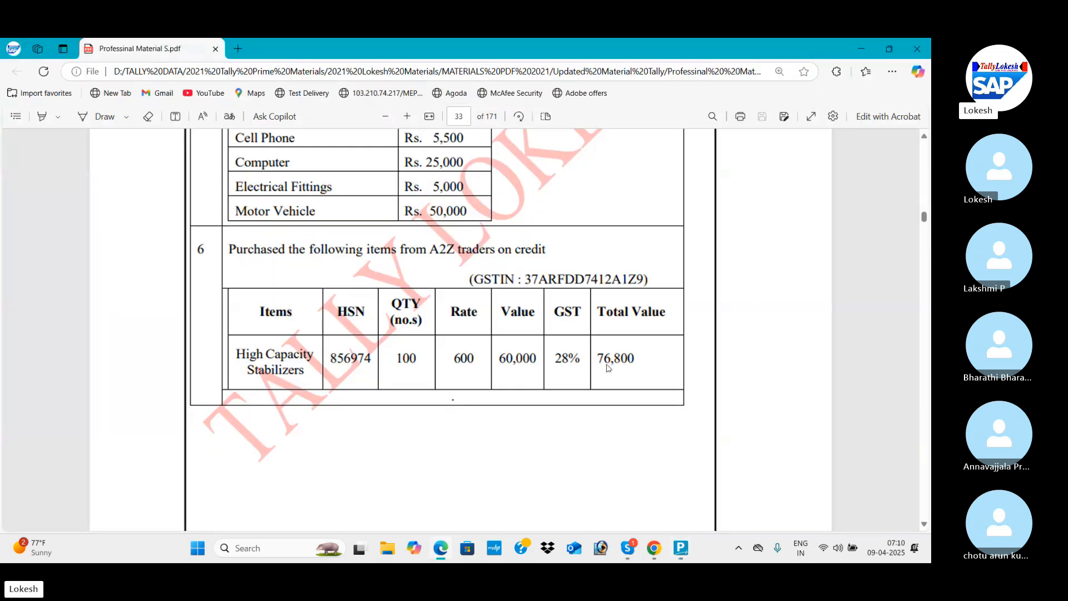
pyautogui.hotkey('alt', 'Tab')
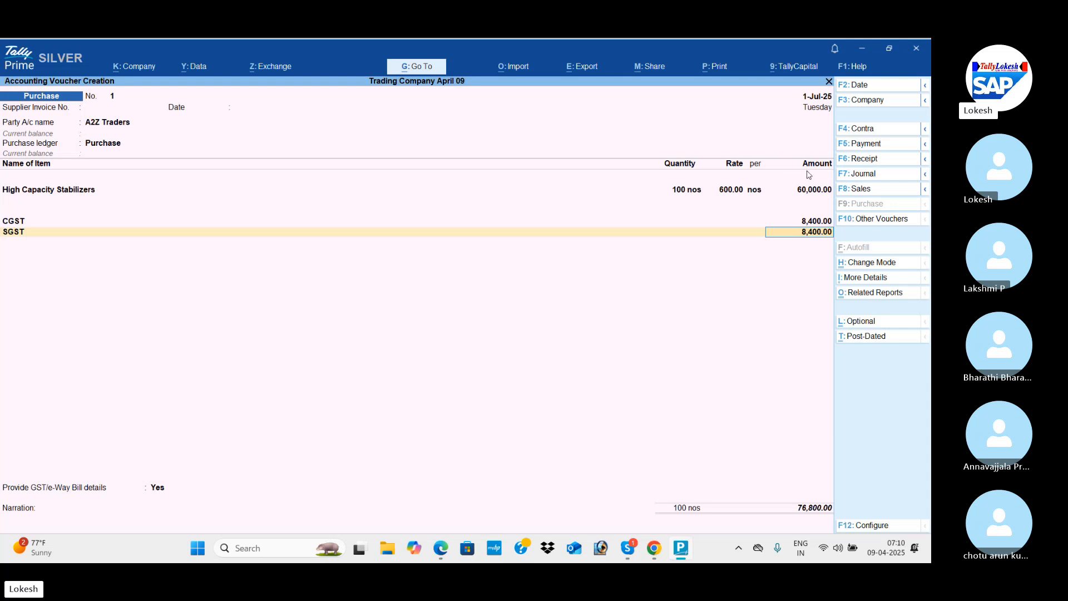
pyautogui.hotkey('alt', 'Tab')
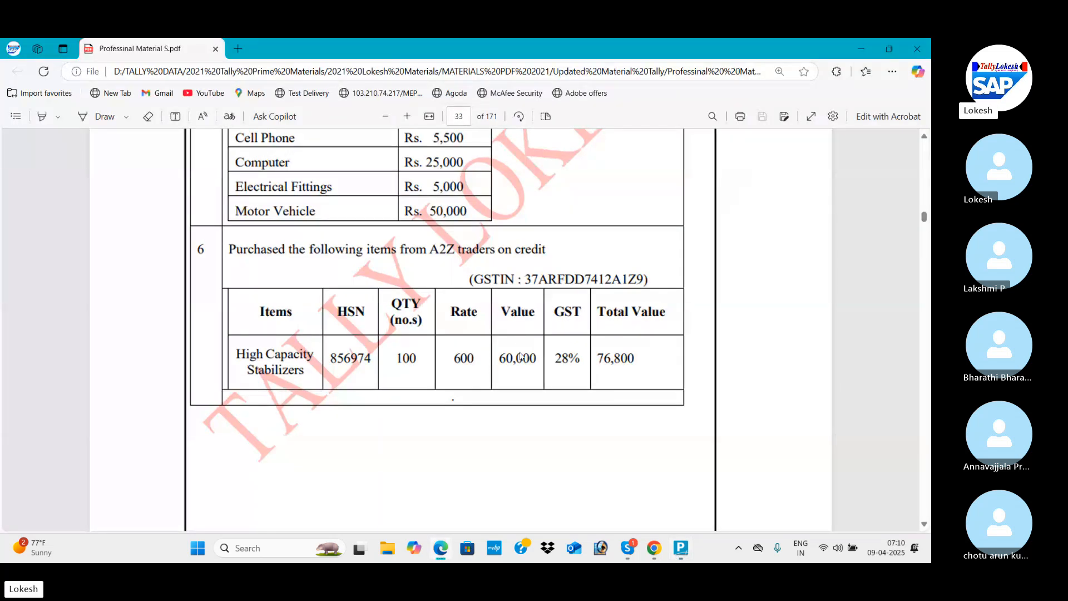
pyautogui.hotkey('alt', 'Tab')
pyautogui.press('Return')
pyautogui.press('Return')
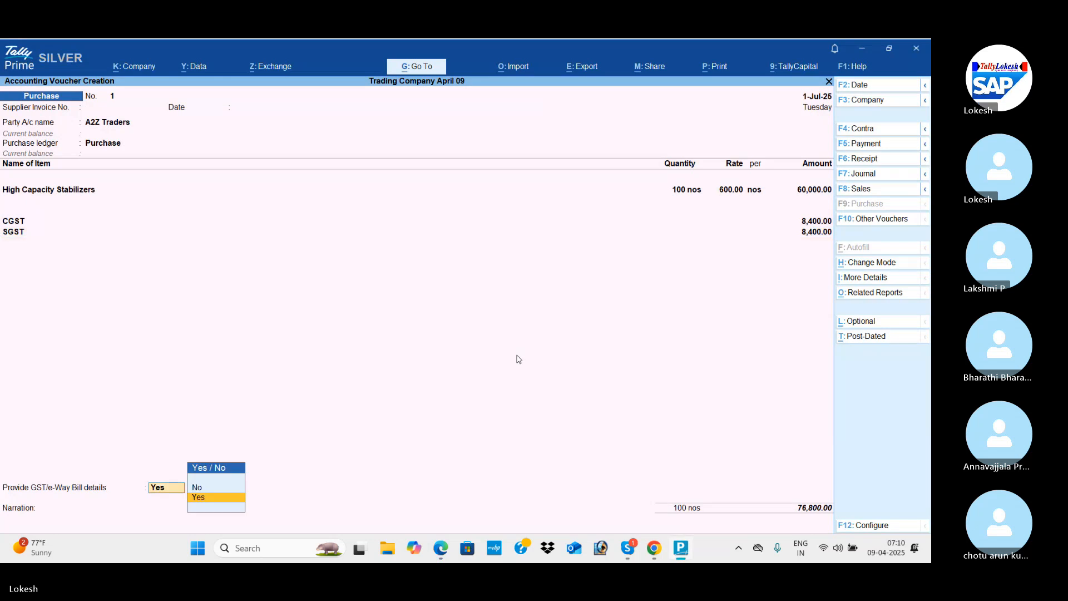
pyautogui.press('Up')
pyautogui.press('Return')
pyautogui.press('Return')
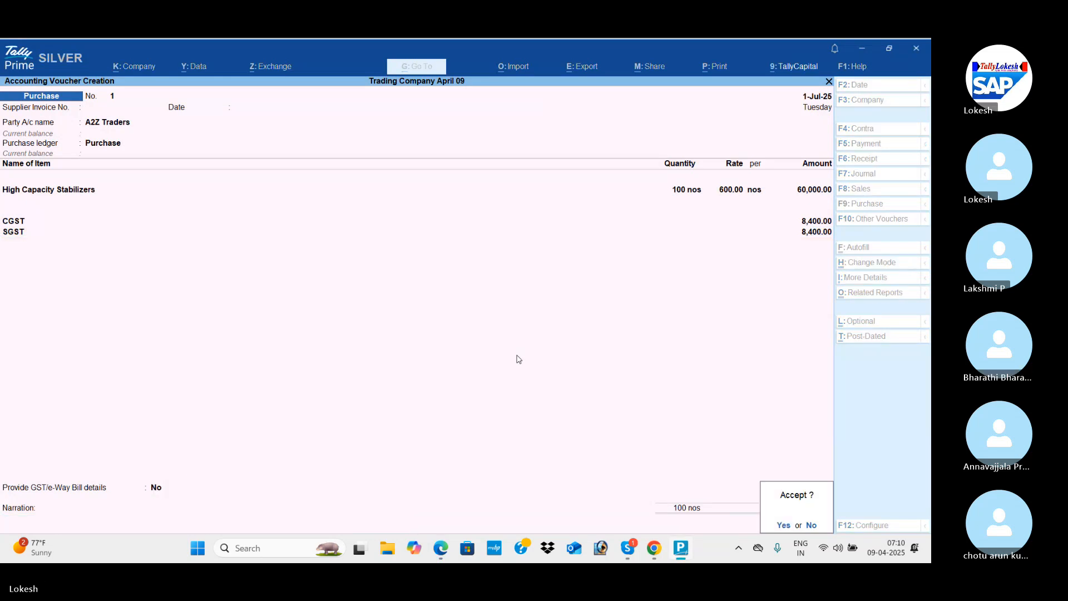
pyautogui.press('Return')
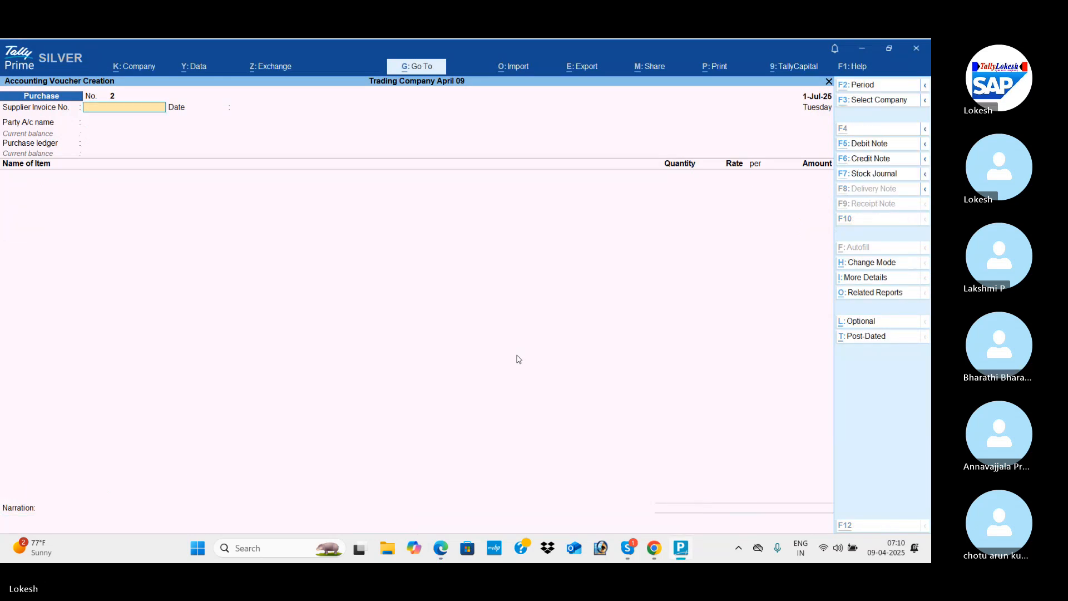
# Read transaction 7 in the PDF and set A2Z Traders as the party and Purchase as the purchase ledger in the voucher.
pyautogui.hotkey('alt', 'Tab')
pyautogui.scroll(-5, 518, 359)
pyautogui.scroll(-8, 517, 359)
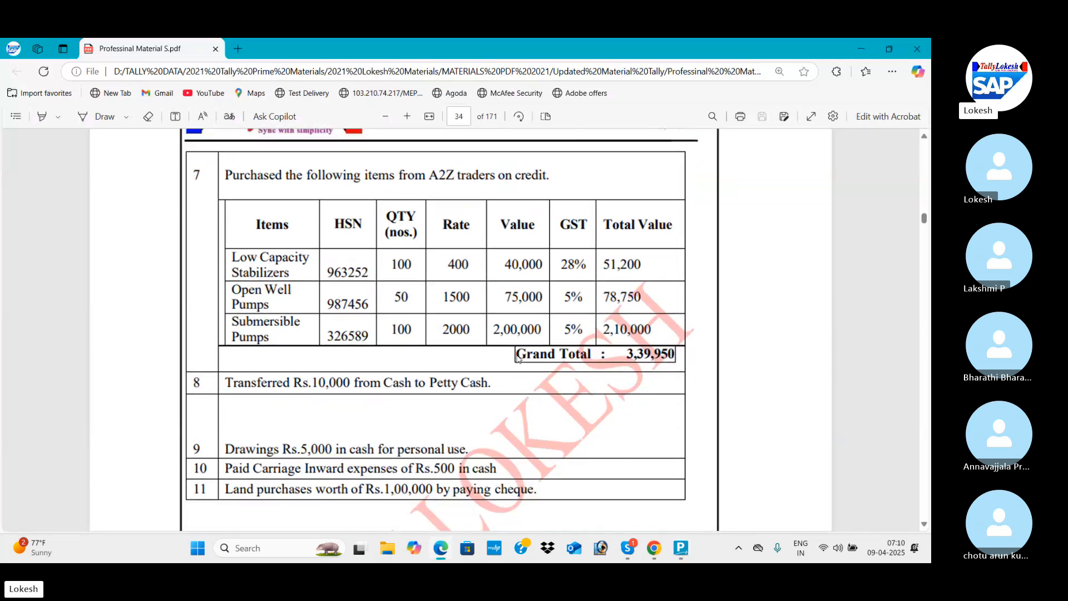
pyautogui.hotkey('alt', 'Tab')
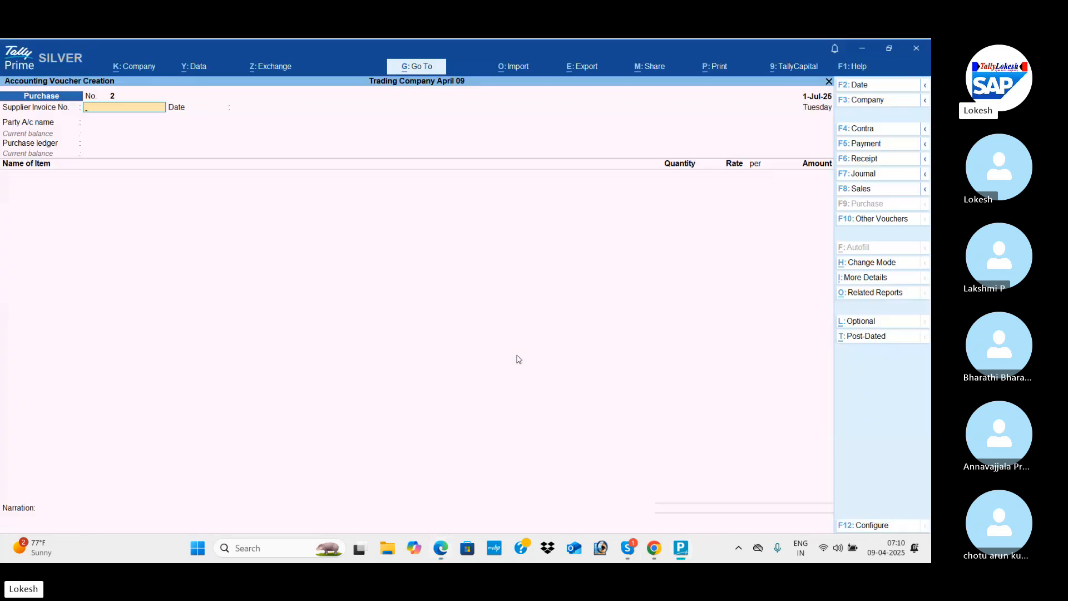
pyautogui.press('Return')
pyautogui.press('Return')
pyautogui.press('Return')
pyautogui.press('Return')
pyautogui.press('Return')
pyautogui.press('Return')
pyautogui.press('Return')
pyautogui.press('Return')
pyautogui.press('Return')
pyautogui.press('Return')
pyautogui.press('Return')
pyautogui.press('Return')
pyautogui.press('Return')
pyautogui.press('Return')
pyautogui.press('Return')
pyautogui.press('Return')
pyautogui.press('Return')
pyautogui.press('Return')
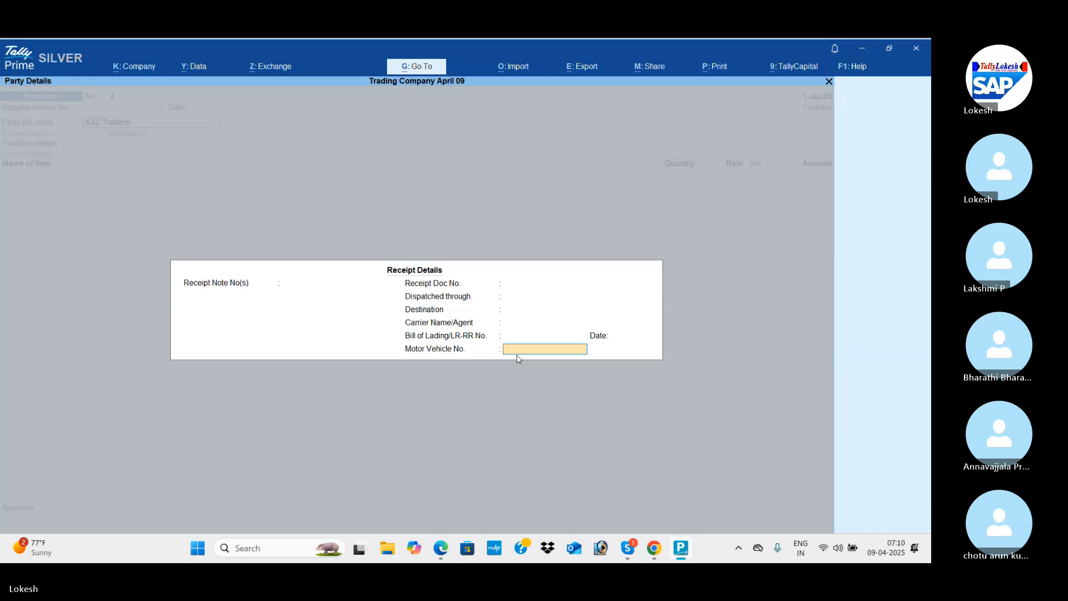
pyautogui.press('Return')
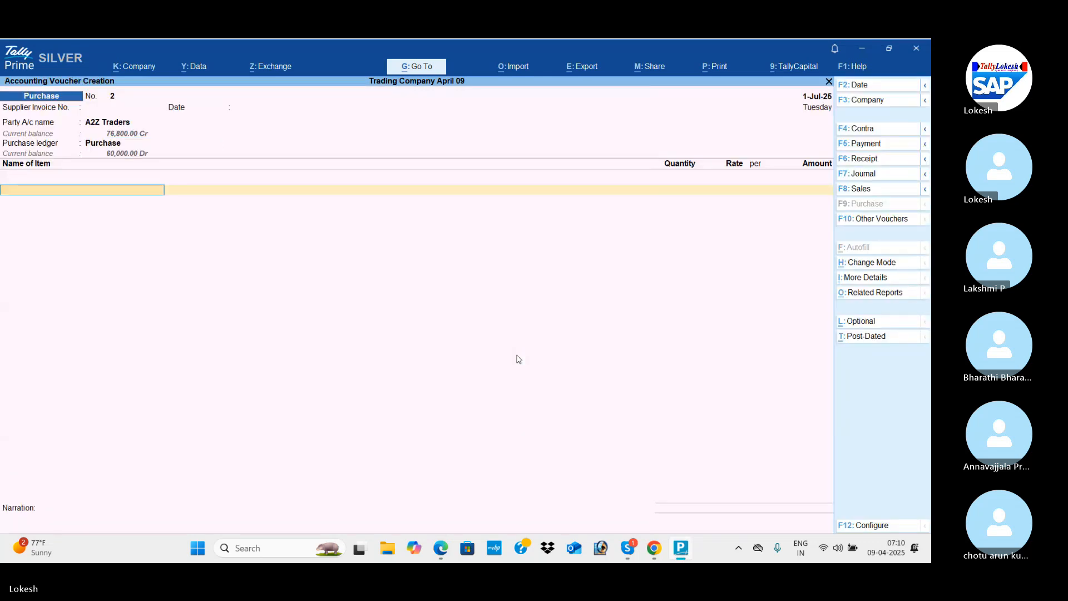
# Start a new stock item named Low Capacity Stabilizers under the Stabilizers group, taking the name from the PDF.
pyautogui.hotkey('alt', 'c')
pyautogui.hotkey('alt', 'Tab')
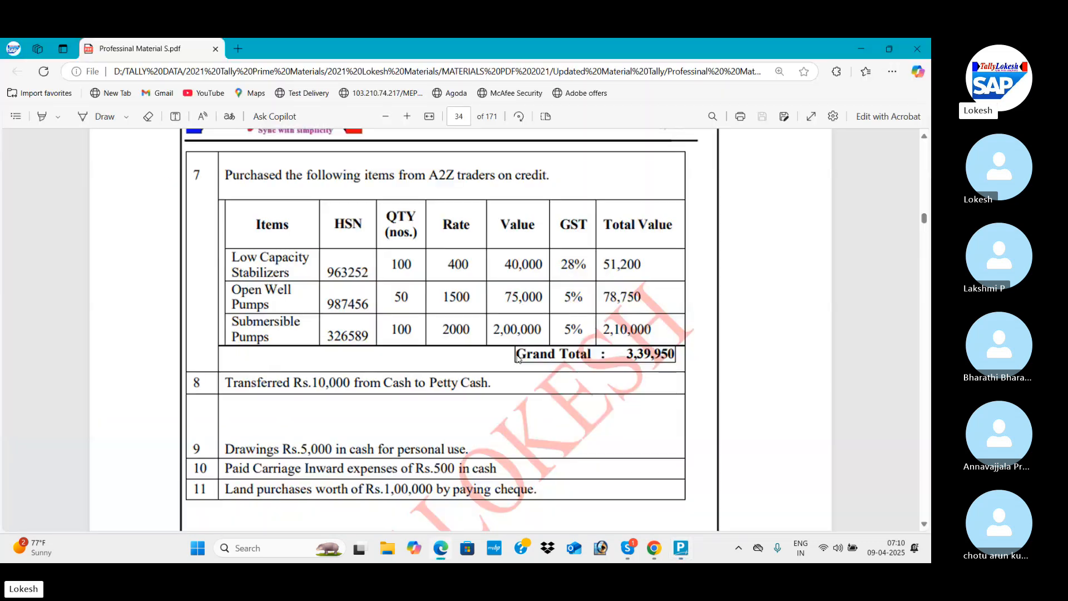
pyautogui.hotkey('alt', 'Tab')
pyautogui.write('L')
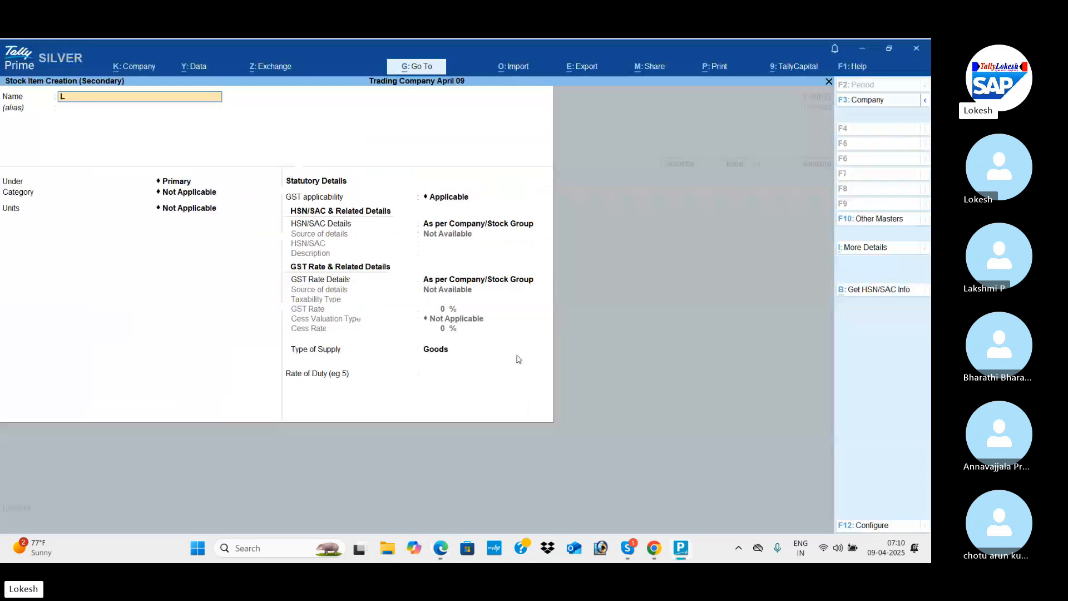
pyautogui.press('BackSpace')
pyautogui.press('BackSpace')
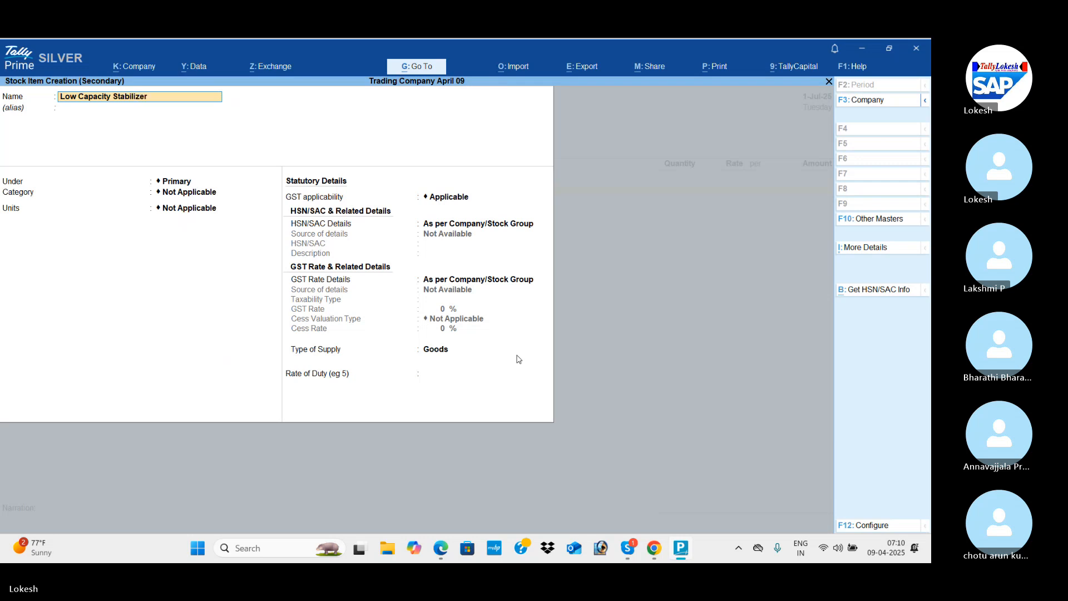
pyautogui.press('Return')
pyautogui.press('Return')
pyautogui.press('Down')
pyautogui.press('Return')
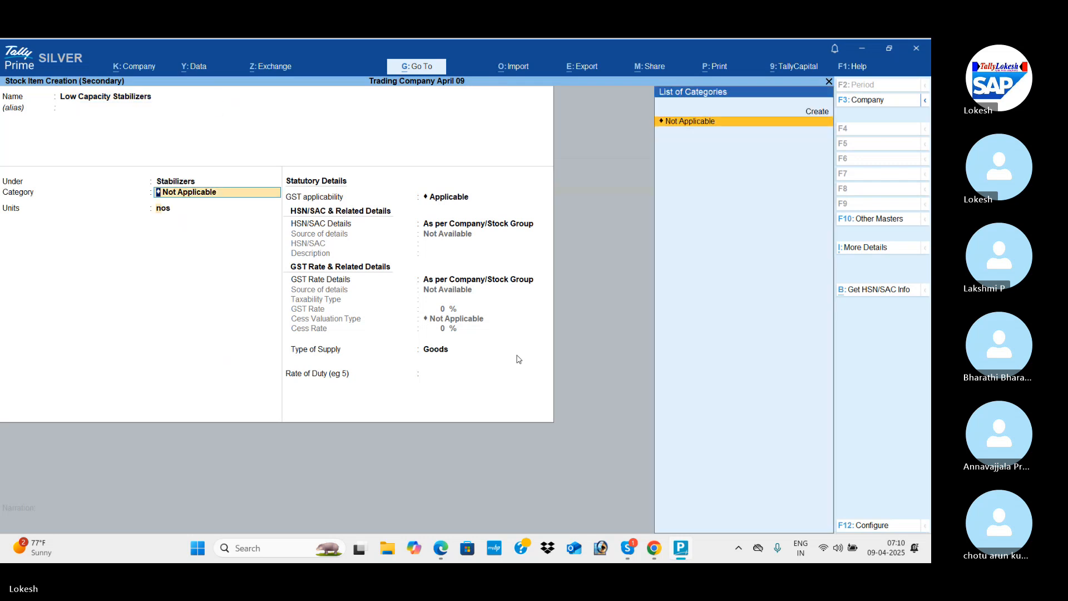
# Accept nos as the stabilizer item's unit and specify HSN/SAC 985623 with taxable GST rate details.
pyautogui.press('Return')
pyautogui.press('Return')
pyautogui.press('Return')
pyautogui.press('Down')
pyautogui.press('Return')
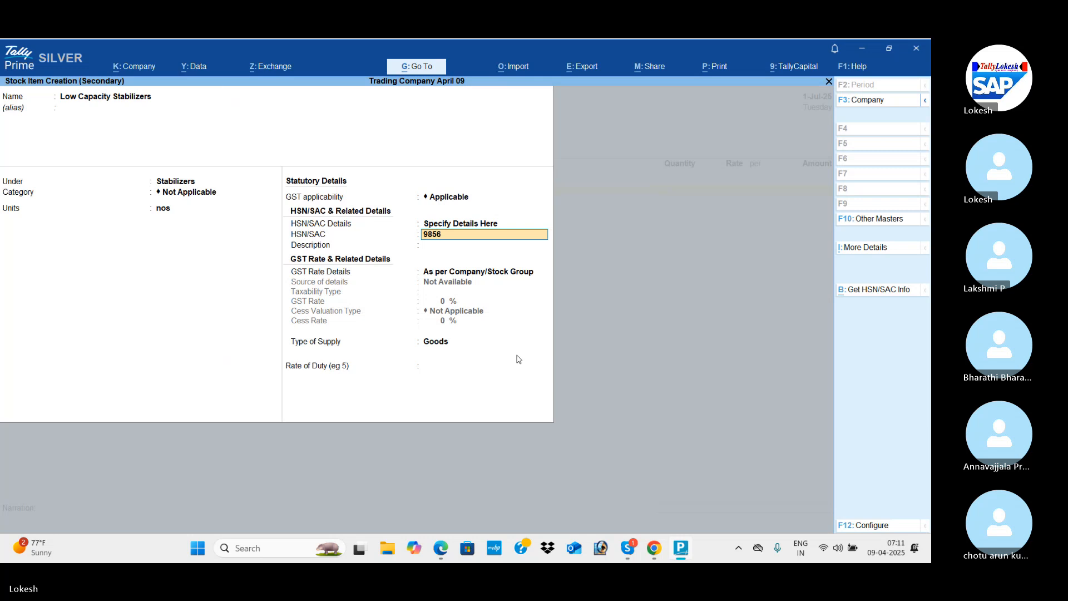
pyautogui.press('Return')
pyautogui.press('Return')
pyautogui.press('Down')
pyautogui.press('Return')
pyautogui.press('Return')
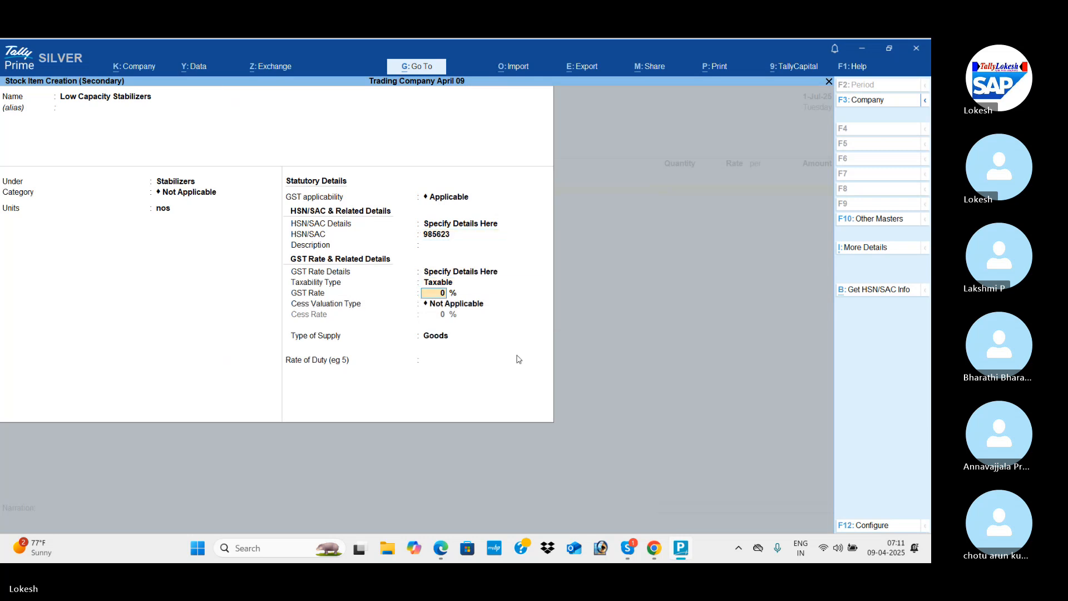
# Set the Low Capacity Stabilizers GST rate to 28% as in the PDF and save the stock item.
pyautogui.hotkey('alt', 'Tab')
pyautogui.hotkey('alt', 'Tab')
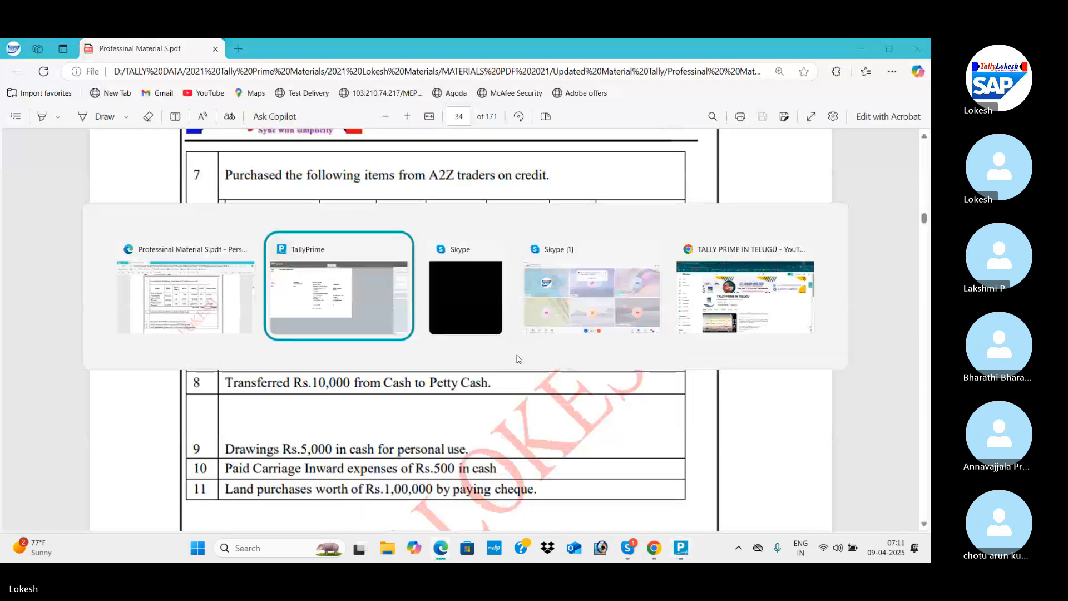
pyautogui.write('2')
pyautogui.press('Return')
# Enter 100 nos of Low Capacity Stabilizers at a rate of 400 per nos from the PDF.
pyautogui.press('Return')
pyautogui.press('Return')
pyautogui.press('Return')
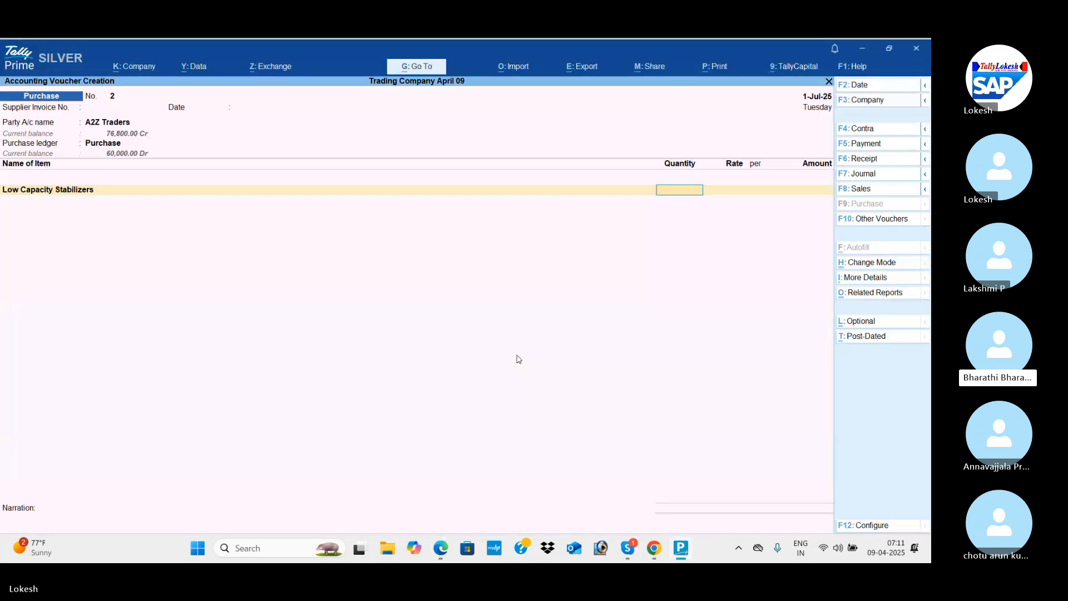
pyautogui.hotkey('alt', 'Tab')
pyautogui.hotkey('alt', 'Tab')
pyautogui.press('Return')
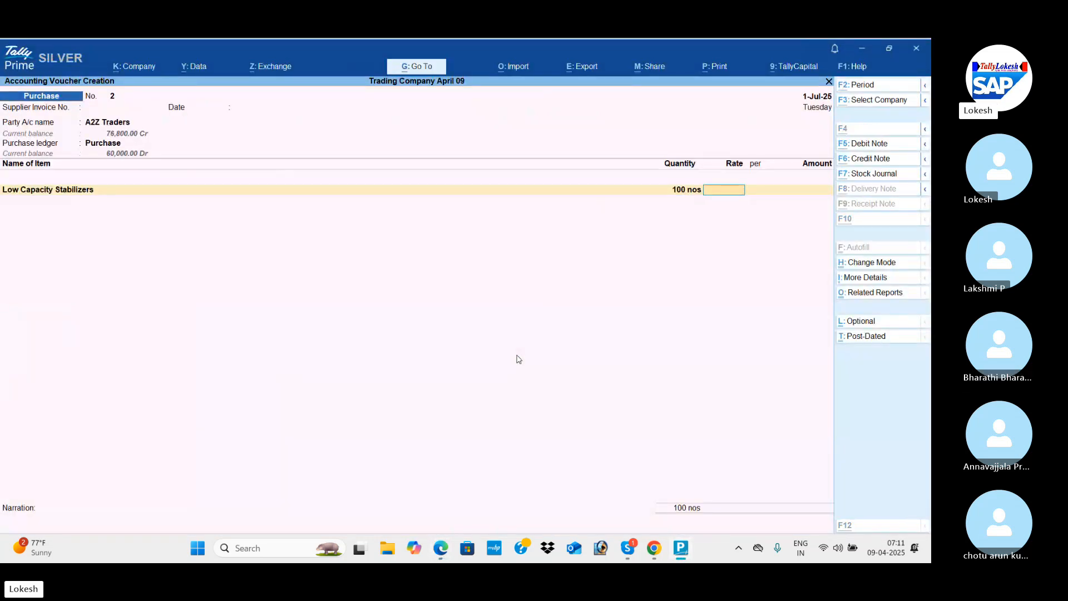
pyautogui.hotkey('alt', 'Tab')
# Start a second stock item named Open Well Pumps for the purchase voucher.
pyautogui.hotkey('alt', 'Tab')
pyautogui.write('400')
pyautogui.press('Return')
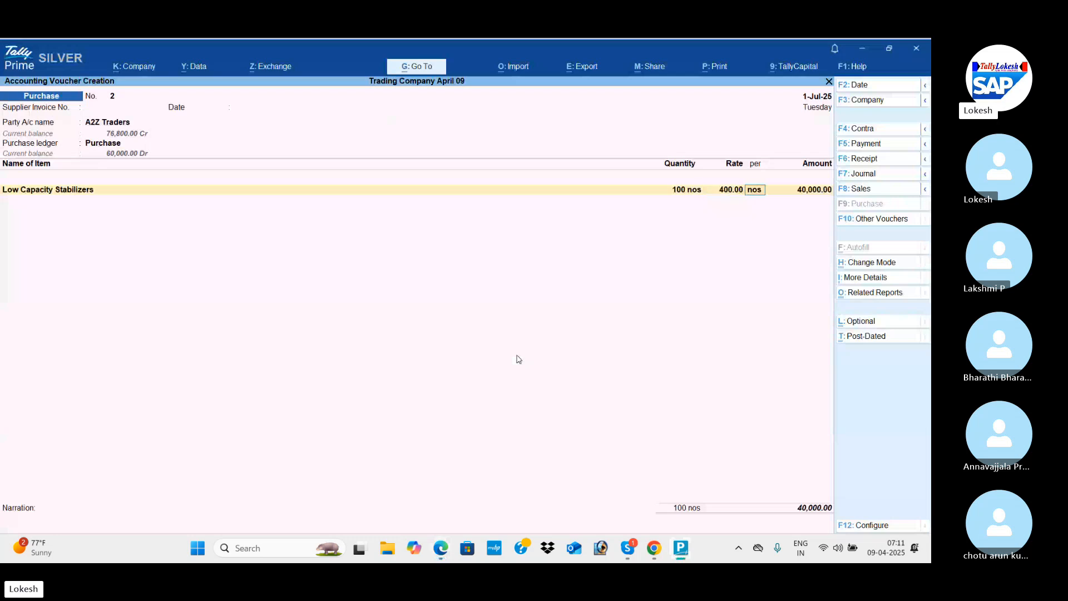
pyautogui.press('Return')
pyautogui.press('Return')
pyautogui.hotkey('alt', 'c')
pyautogui.hotkey('alt', 'Tab')
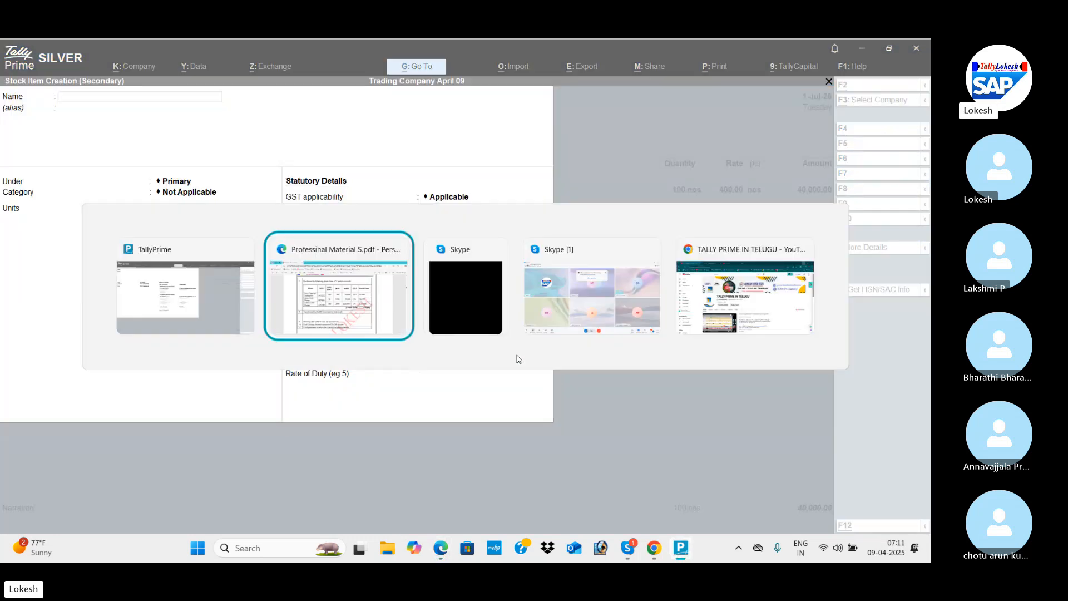
pyautogui.hotkey('alt', 'Tab')
pyautogui.write('Open')
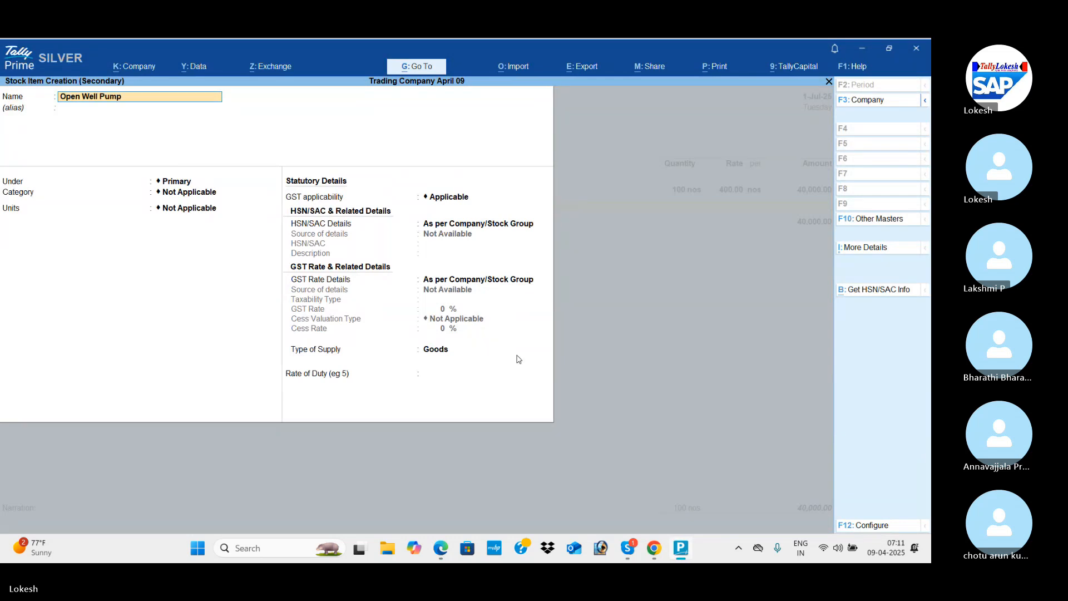
pyautogui.press('Return')
# Create a primary stock group named Pumps and assign the Open Well Pumps item to it.
pyautogui.press('Return')
pyautogui.hotkey('alt', 'c')
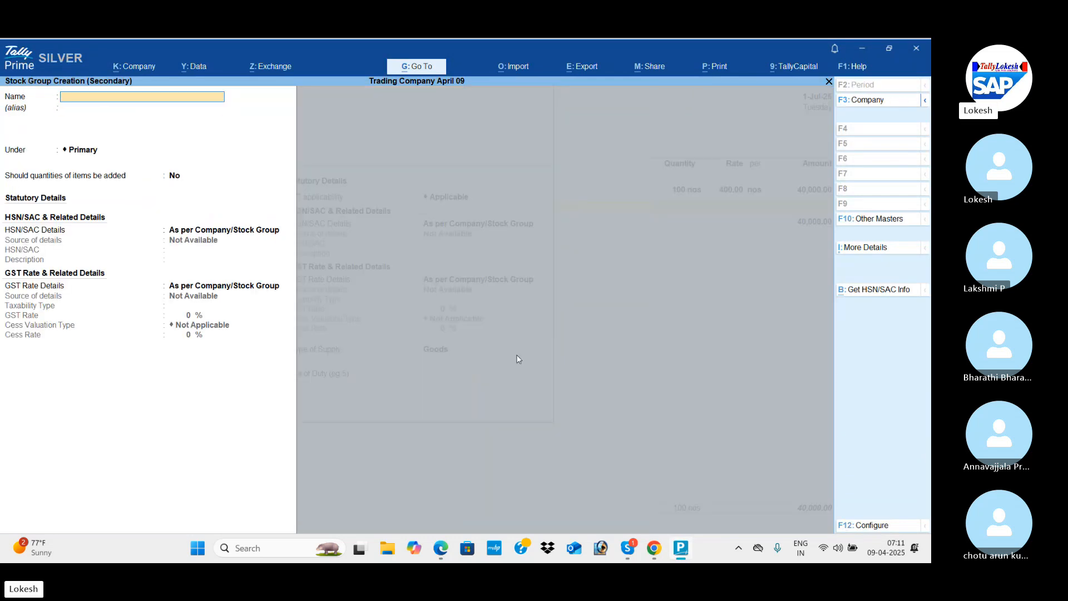
pyautogui.write('Pumps')
pyautogui.press('Return')
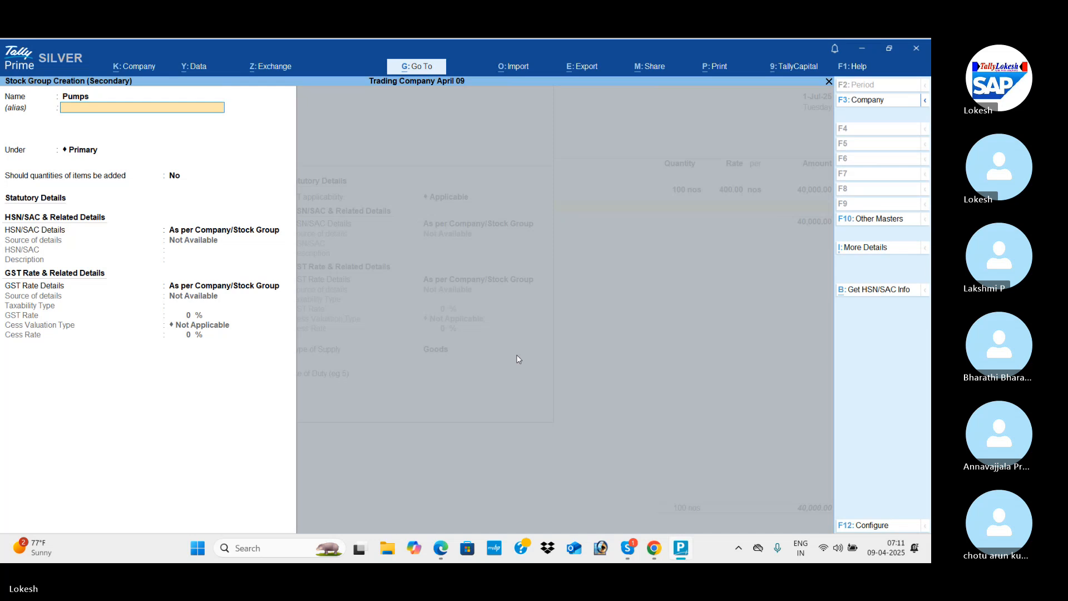
pyautogui.hotkey('ctrl', 'a')
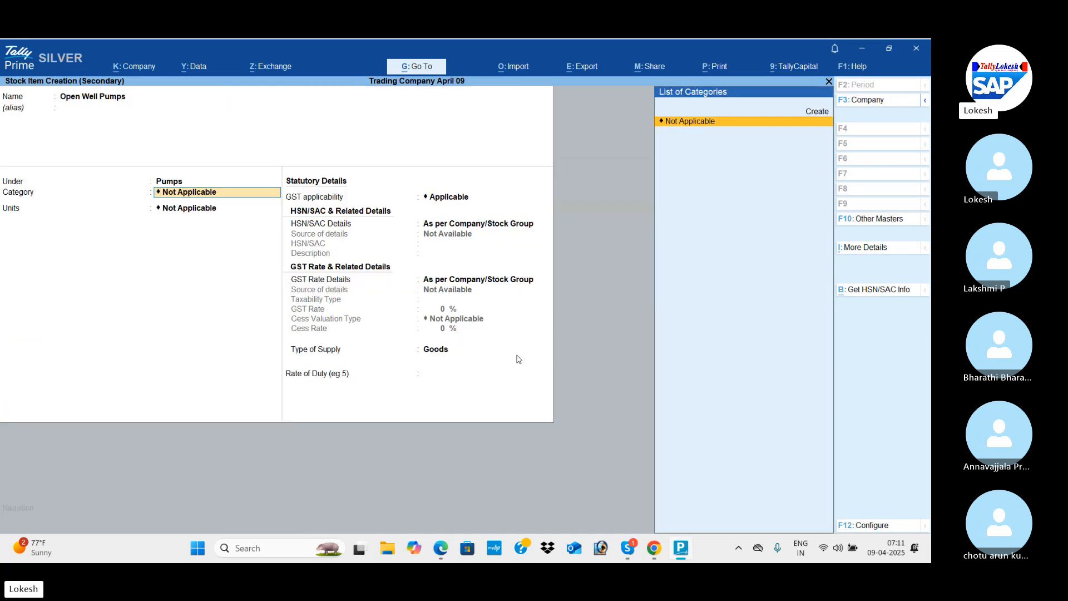
# Configure stock item creation with the use of stock categories set to No.
pyautogui.click(869, 529)
pyautogui.press('Down')
pyautogui.press('Down')
pyautogui.press('Down')
pyautogui.press('Down')
pyautogui.press('Down')
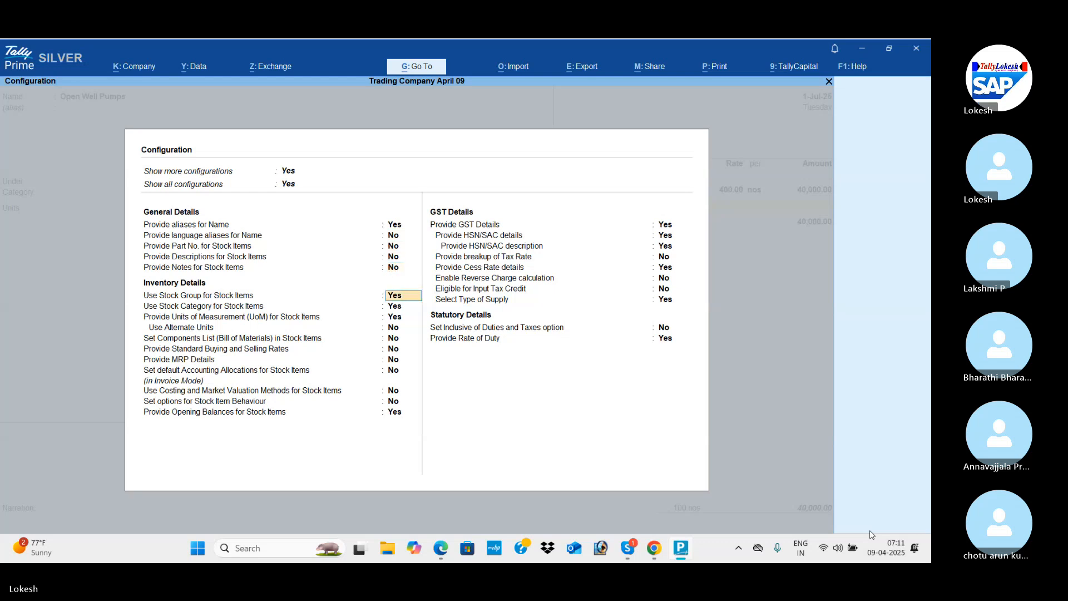
pyautogui.press('Down')
pyautogui.press('n')
pyautogui.press('Return')
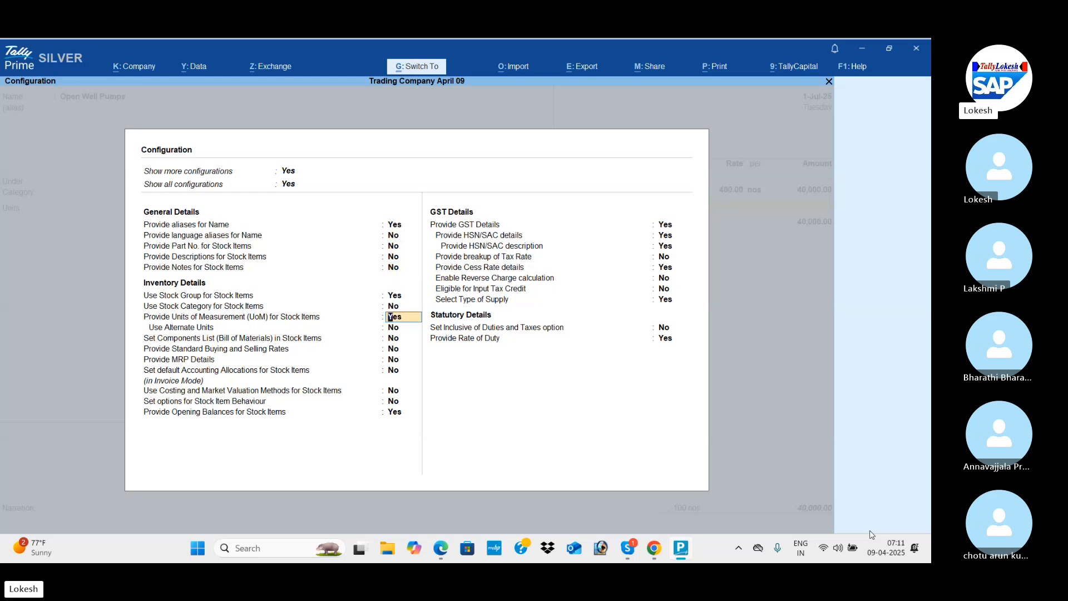
pyautogui.hotkey('ctrl', 'a')
# Set the unit of Open Well Pumps to nos and specify HSN/SAC code 985623 for the item.
pyautogui.press('Return')
pyautogui.press('Return')
pyautogui.press('Return')
pyautogui.press('Down')
pyautogui.press('Return')
pyautogui.press('Return')
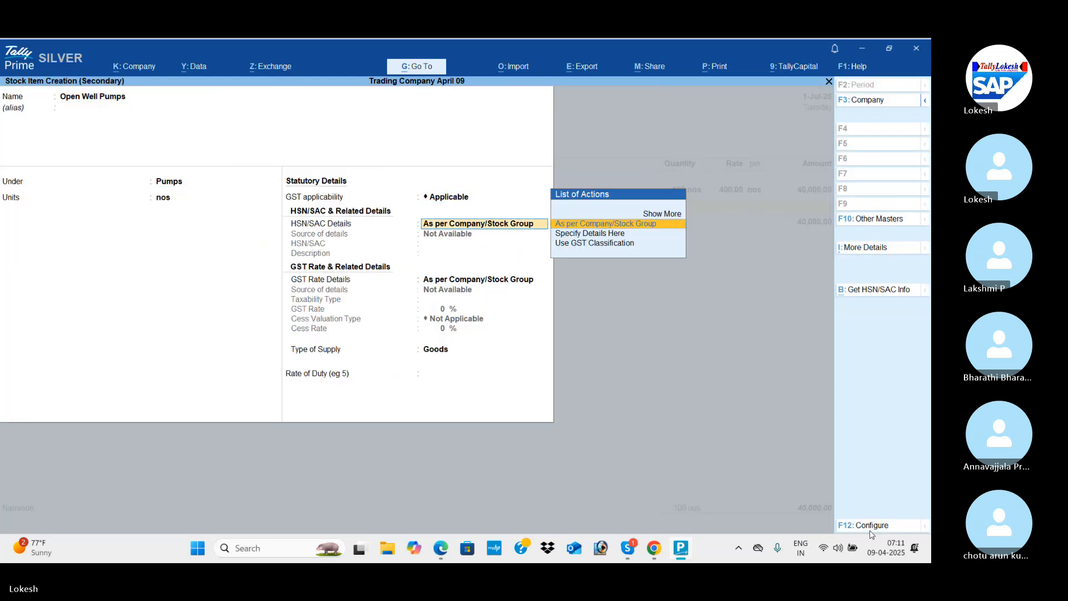
pyautogui.press('Down')
pyautogui.press('Return')
pyautogui.write('98562')
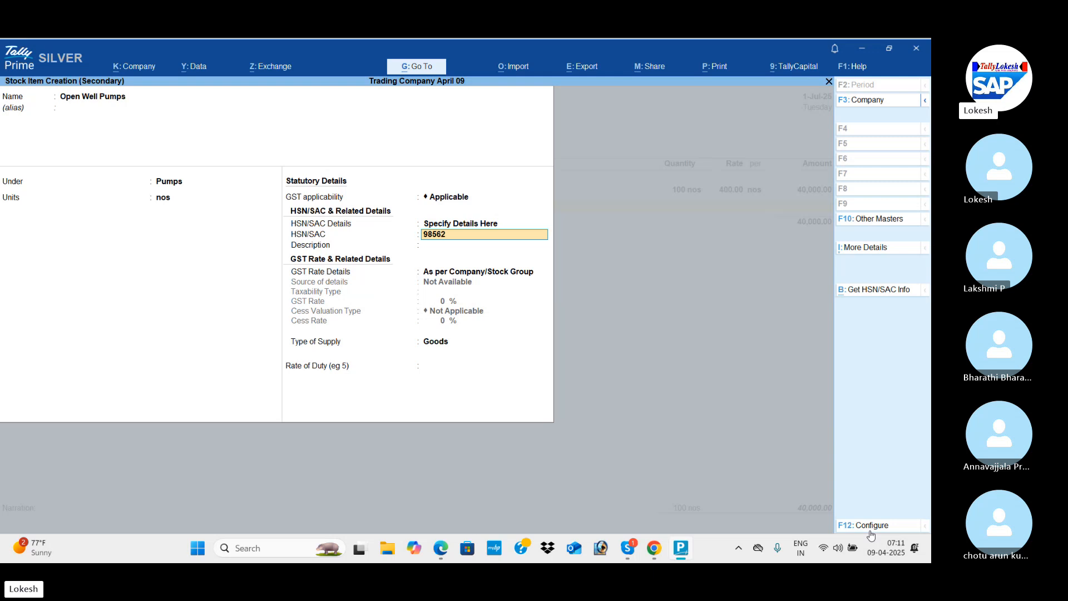
pyautogui.write('3')
pyautogui.press('Return')
pyautogui.press('Return')
# Specify taxable GST details at the PDF's 5% rate for Open Well Pumps and save the stock item.
pyautogui.press('Down')
pyautogui.press('Return')
pyautogui.press('Return')
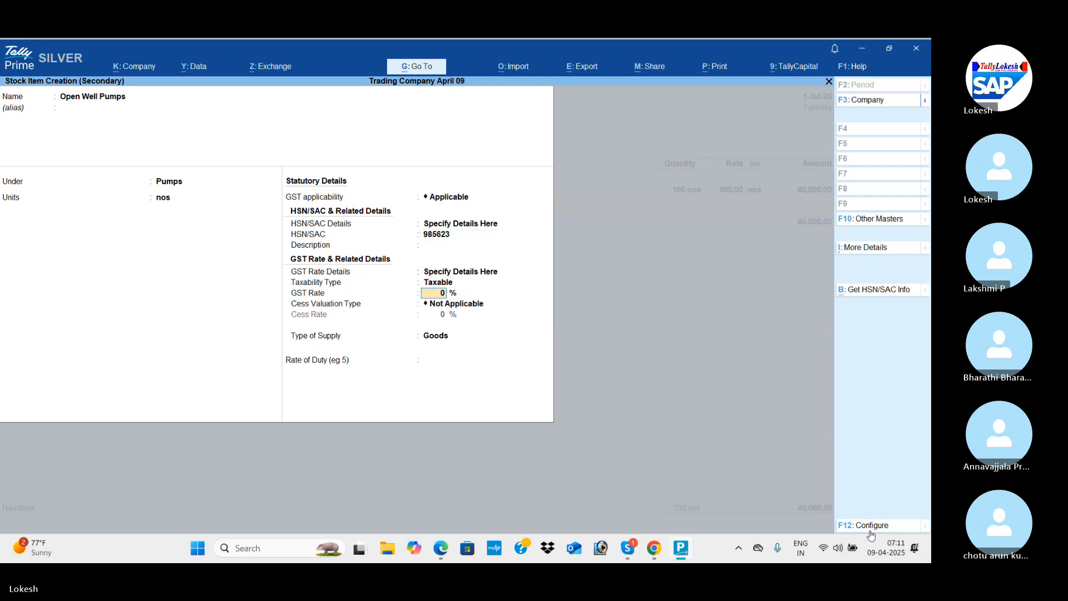
pyautogui.hotkey('alt', 'Tab')
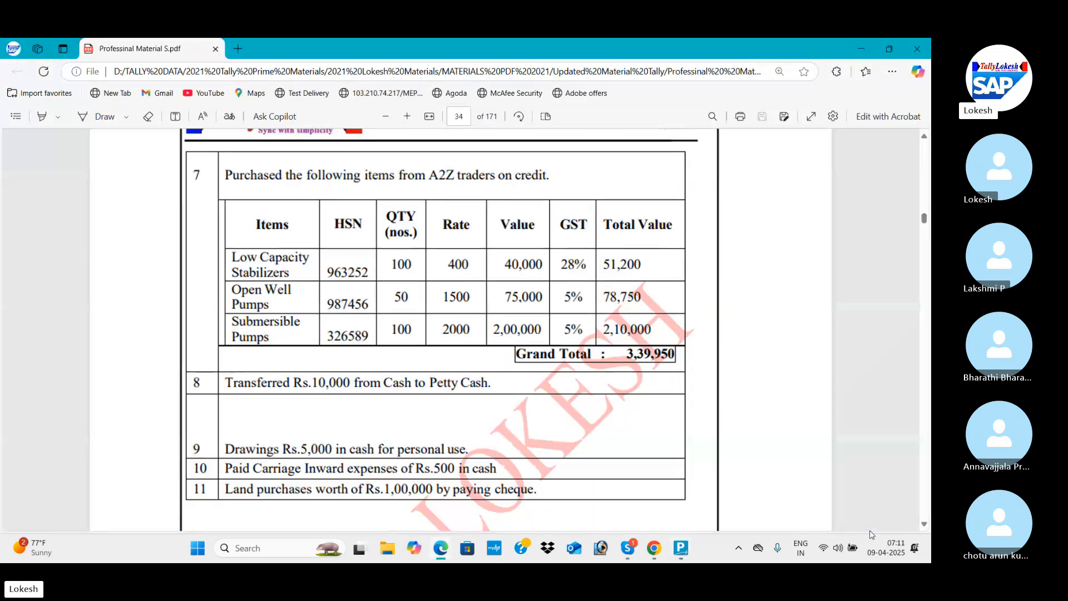
pyautogui.hotkey('alt', 'Tab')
pyautogui.press('Return')
pyautogui.press('Return')
pyautogui.press('Return')
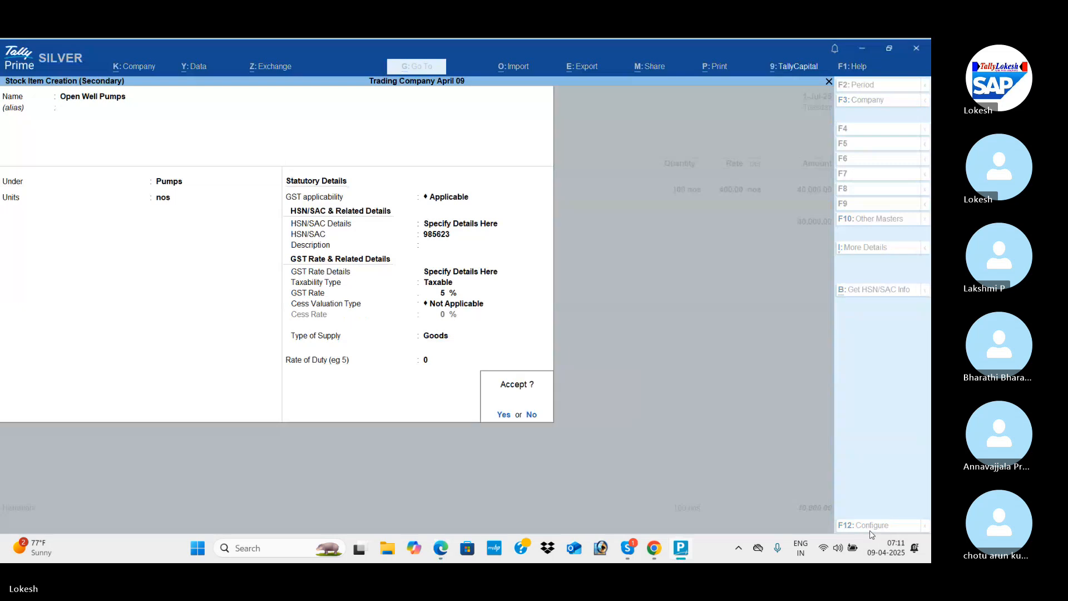
pyautogui.press('Return')
# Enter 50 nos of Open Well Pumps at a rate of 1,500 per nos from the PDF.
pyautogui.hotkey('alt', 'Tab')
pyautogui.hotkey('alt', 'Tab')
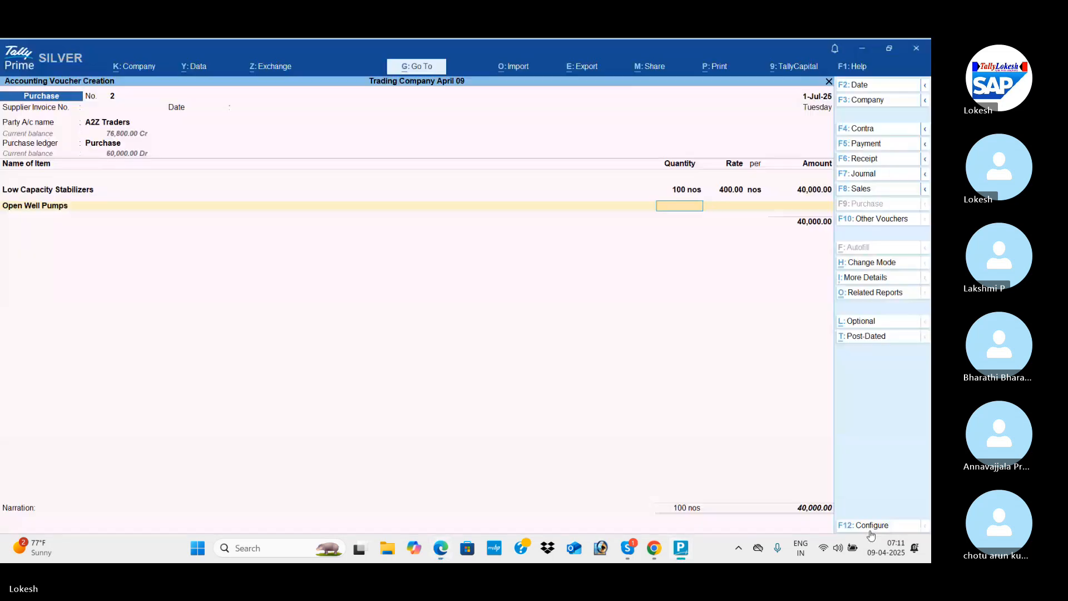
pyautogui.write('50 nos')
pyautogui.hotkey('alt', 'Tab')
pyautogui.hotkey('alt', 'Tab')
pyautogui.press('Return')
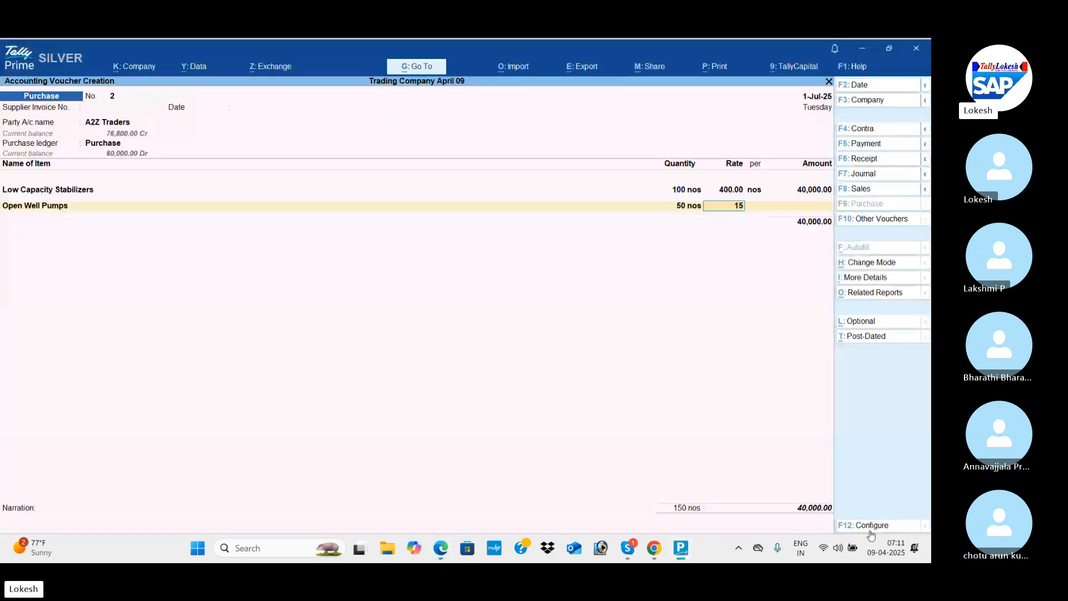
pyautogui.write('1500')
pyautogui.press('Return')
pyautogui.press('Return')
pyautogui.press('Return')
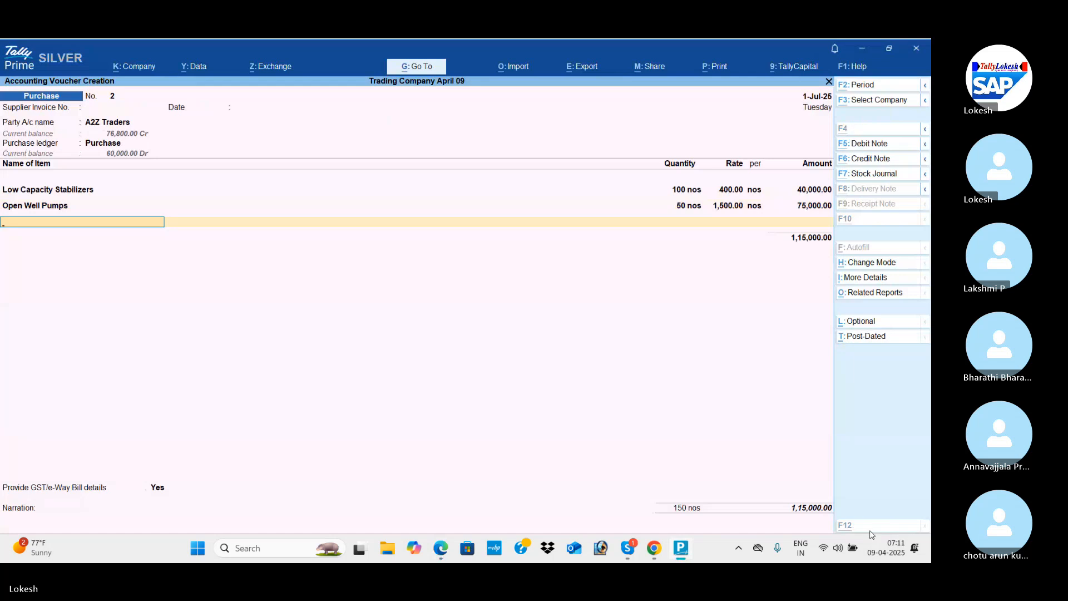
# Start a third stock item named Submersible Pumps under the Pumps group, taking the name from the PDF.
pyautogui.hotkey('alt', 'c')
pyautogui.hotkey('alt', 'Tab')
pyautogui.hotkey('alt', 'Tab')
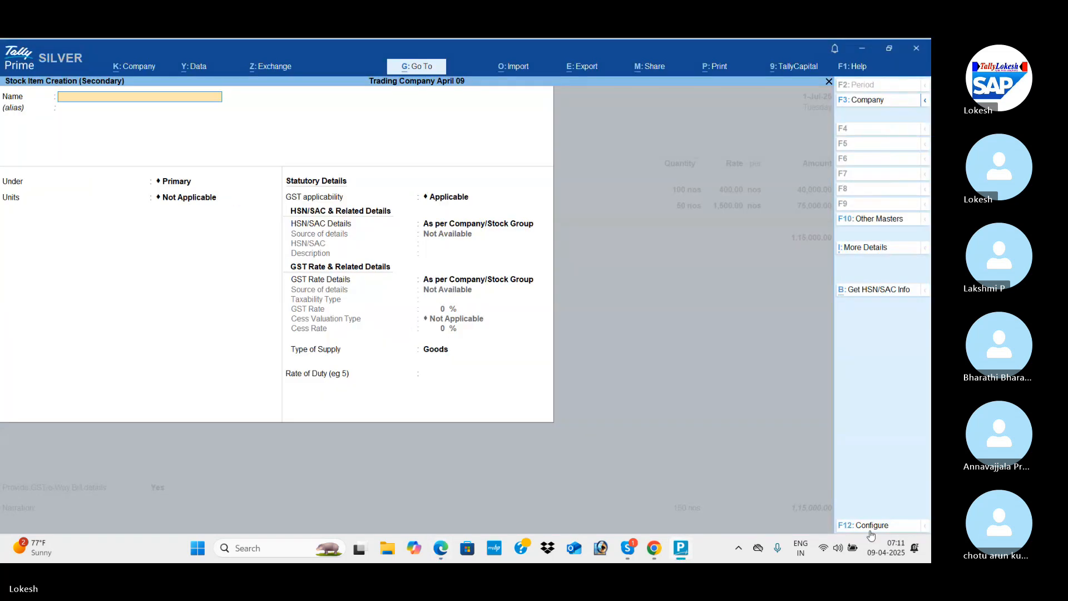
pyautogui.write('Submersible Pumps')
pyautogui.press('Return')
pyautogui.press('Return')
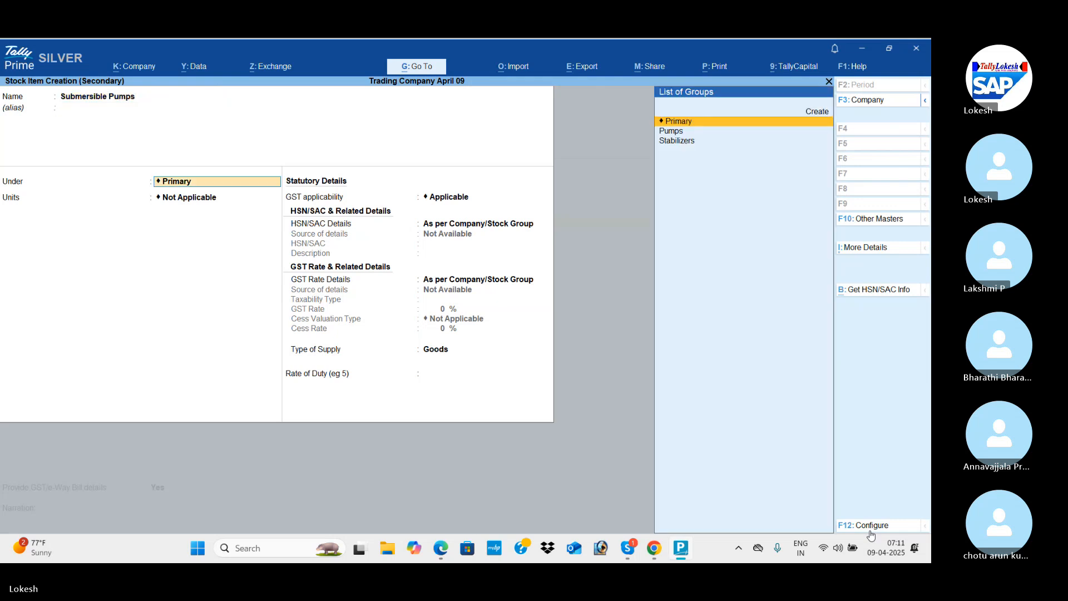
pyautogui.press('Down')
# Accept nos as the unit of Submersible Pumps and specify HSN/SAC code 74125.
pyautogui.press('Return')
pyautogui.press('Return')
pyautogui.press('Return')
pyautogui.press('Down')
pyautogui.press('Return')
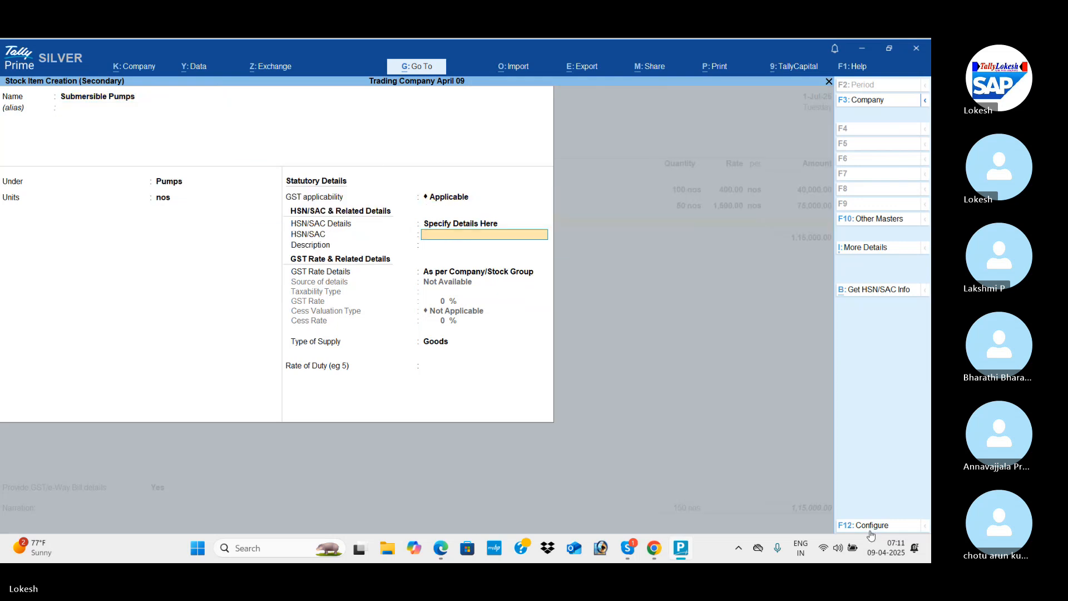
# Specify Submersible Pumps as taxable goods at 5% GST, save the stock item and switch to transaction 7 in the PDF.
pyautogui.press('Return')
pyautogui.press('Return')
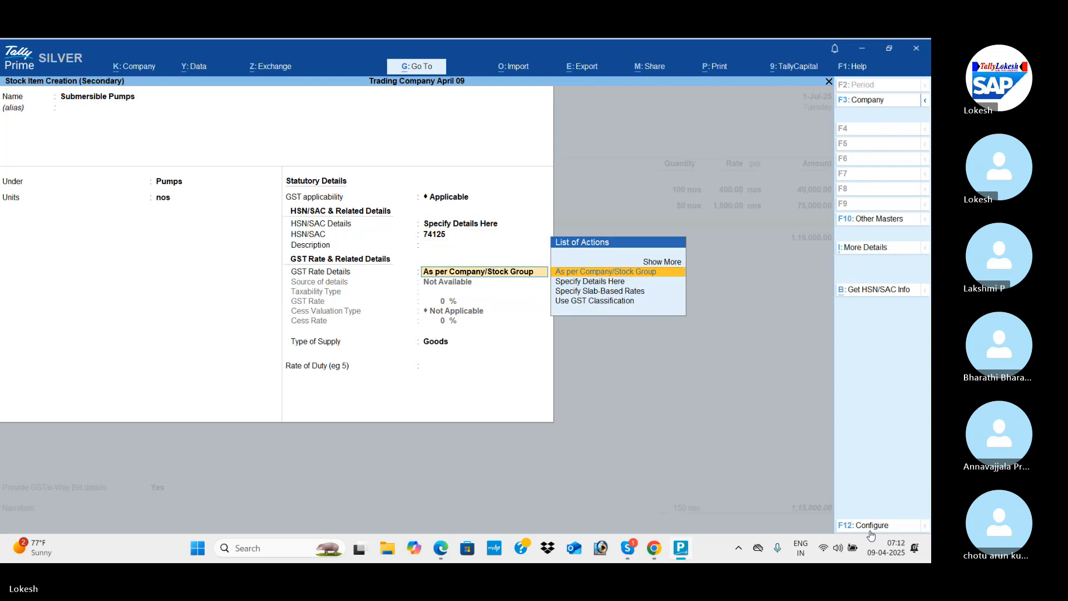
pyautogui.press('Down')
pyautogui.press('Return')
pyautogui.press('Return')
pyautogui.press('Return')
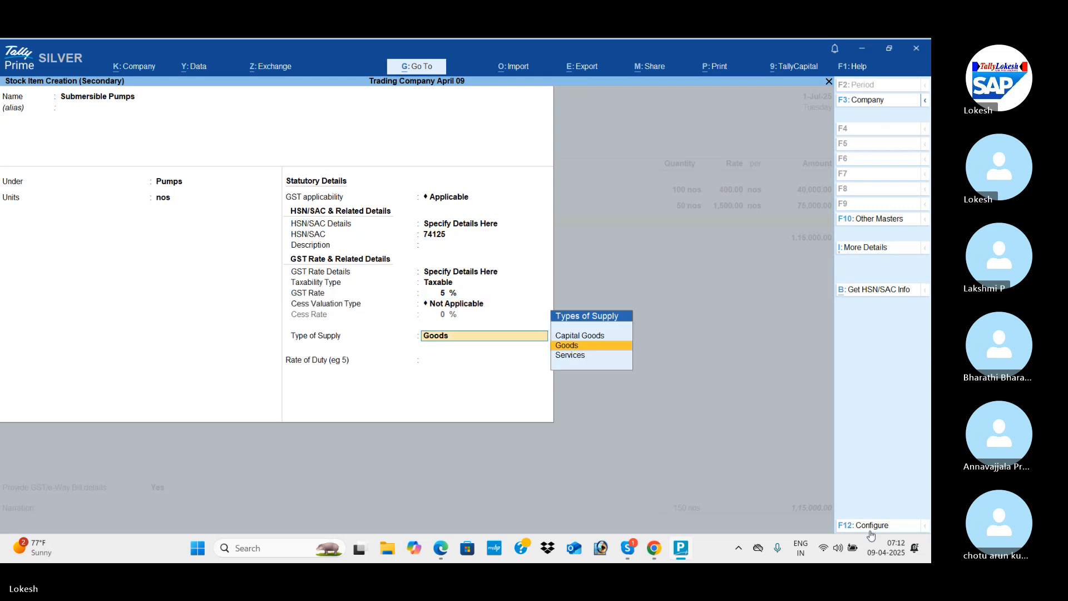
pyautogui.press('Return')
# Enter 100 nos of Submersible Pumps at a rate of 2,000 per nos from transaction 7 in the PDF.
pyautogui.press('Return')
pyautogui.press('Return')
pyautogui.hotkey('alt', 'Tab')
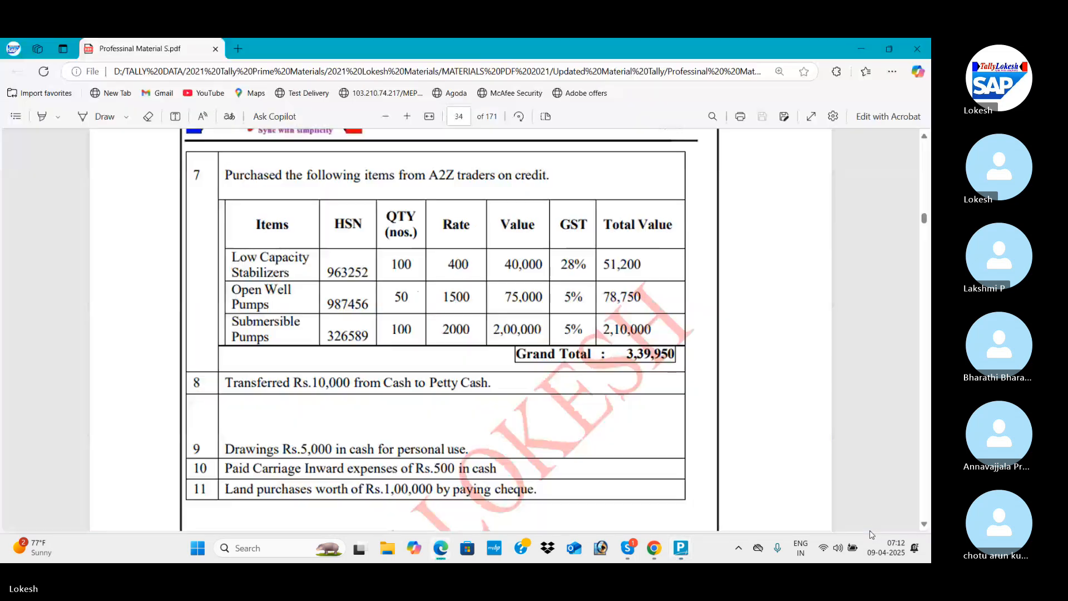
pyautogui.hotkey('alt', 'Tab')
pyautogui.write('100')
pyautogui.press('Return')
pyautogui.hotkey('alt', 'Tab')
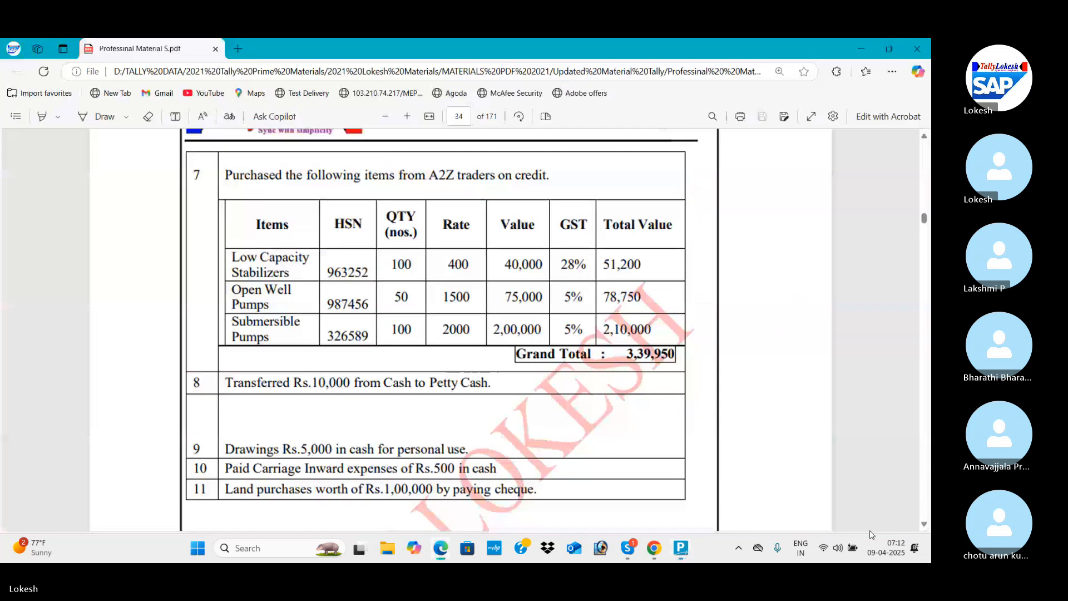
pyautogui.hotkey('alt', 'Tab')
pyautogui.write('20')
# Add the CGST and SGST ledgers to the purchase and set Provide GST/e-Way Bill details to No.
pyautogui.press('Return')
pyautogui.press('Return')
pyautogui.press('Return')
pyautogui.press('Return')
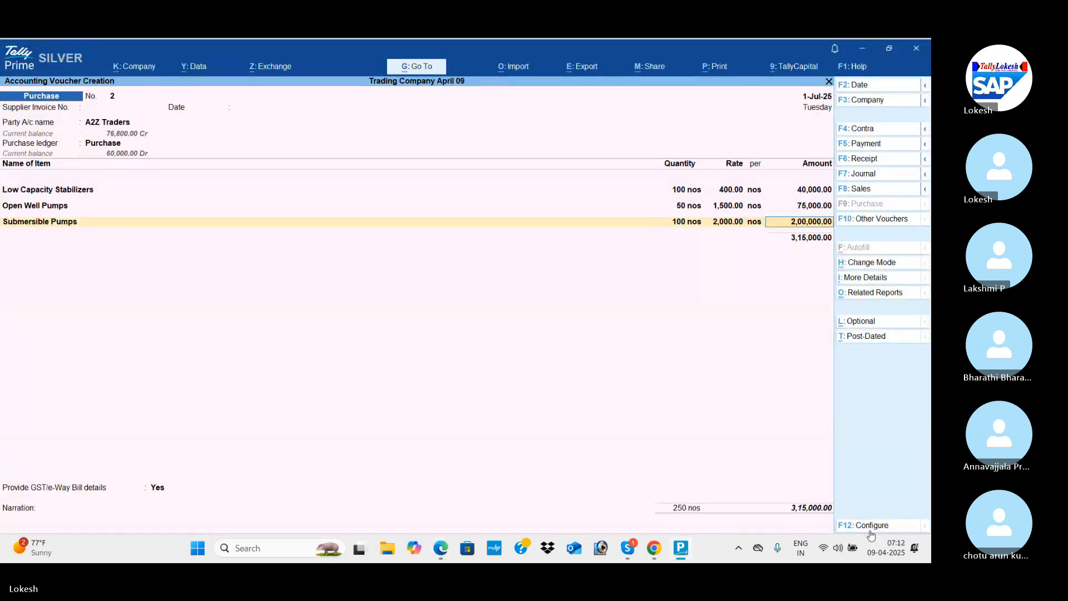
pyautogui.write('Cg')
pyautogui.press('Return')
pyautogui.press('Return')
pyautogui.write('Sg')
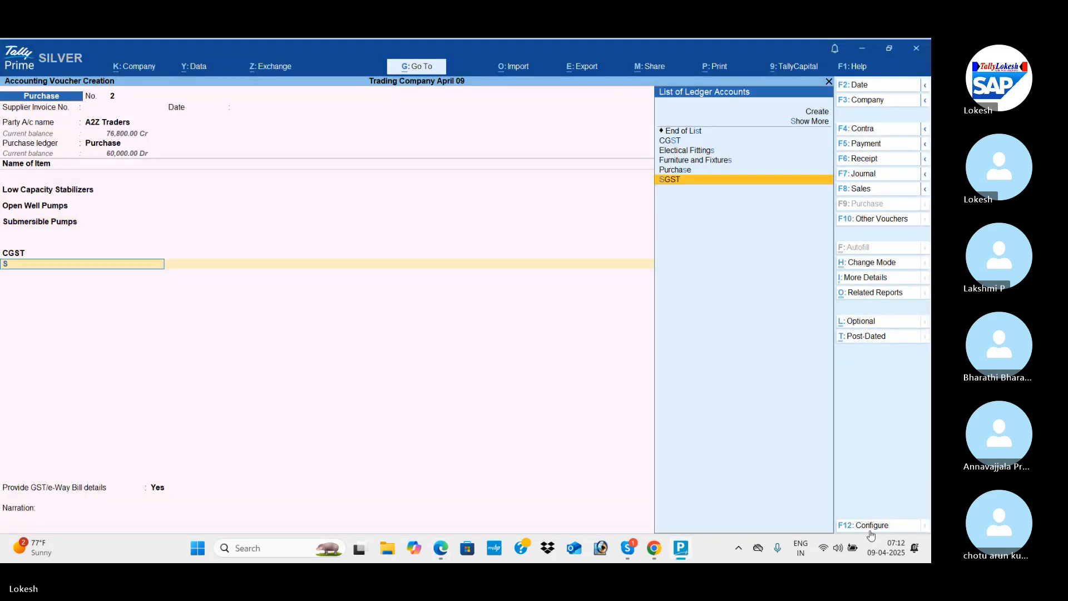
pyautogui.press('Return')
pyautogui.press('Return')
pyautogui.press('Return')
pyautogui.press('Up')
pyautogui.press('Return')
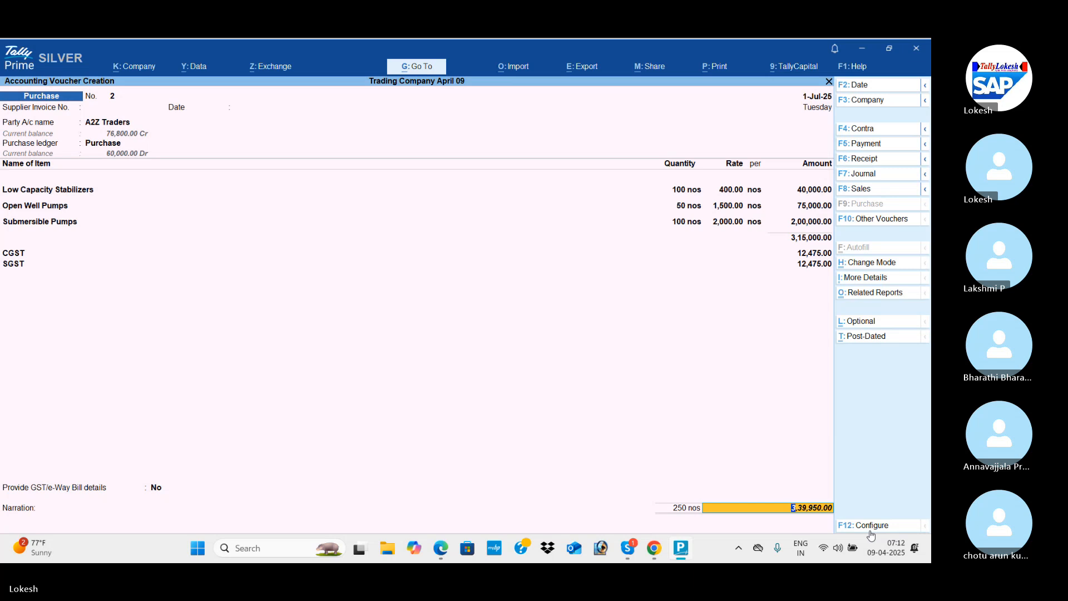
# Compare the purchase total with the grand total in the PDF and save the A2Z Traders purchase voucher.
pyautogui.hotkey('alt', 'Tab')
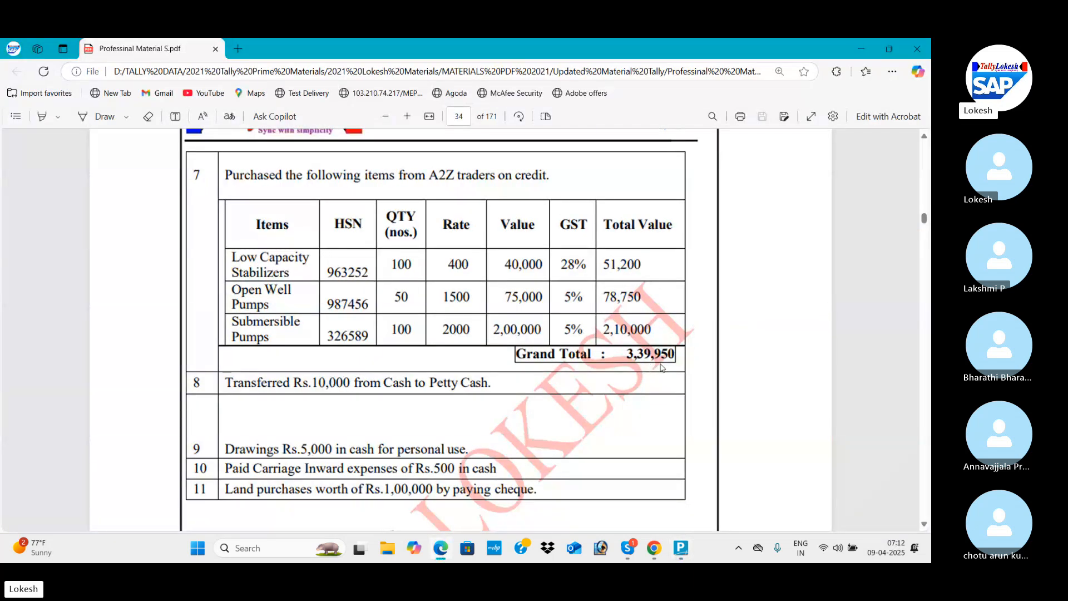
pyautogui.hotkey('alt', 'Tab')
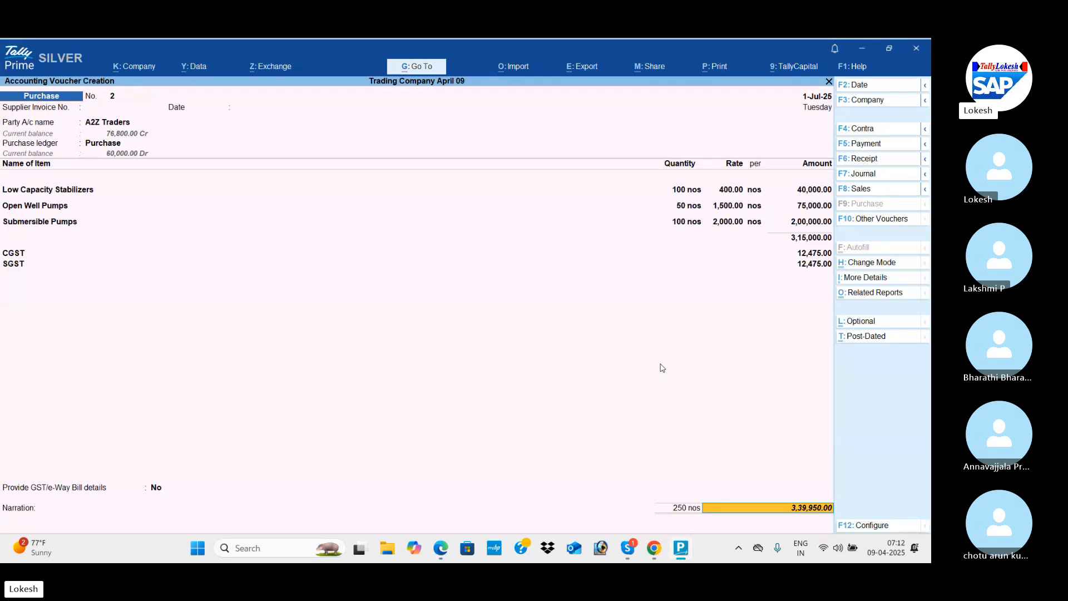
pyautogui.press('Return')
pyautogui.press('Return')
pyautogui.press('Return')
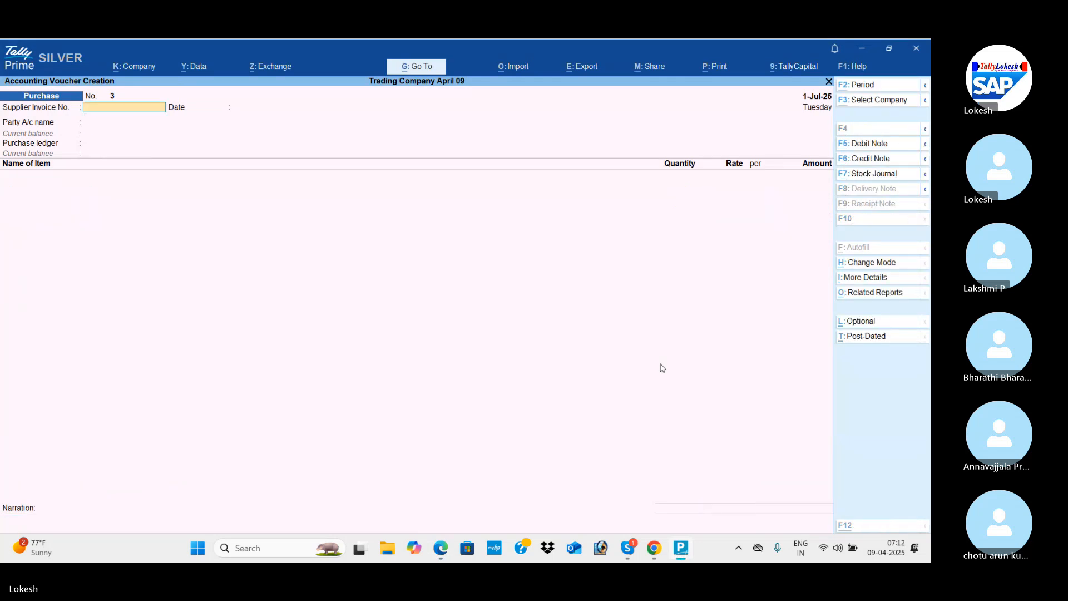
# Start a contra voucher for transaction 8 in the PDF, crediting Cash with 10,000.
pyautogui.hotkey('alt', 'Tab')
pyautogui.scroll(-2, 662, 367)
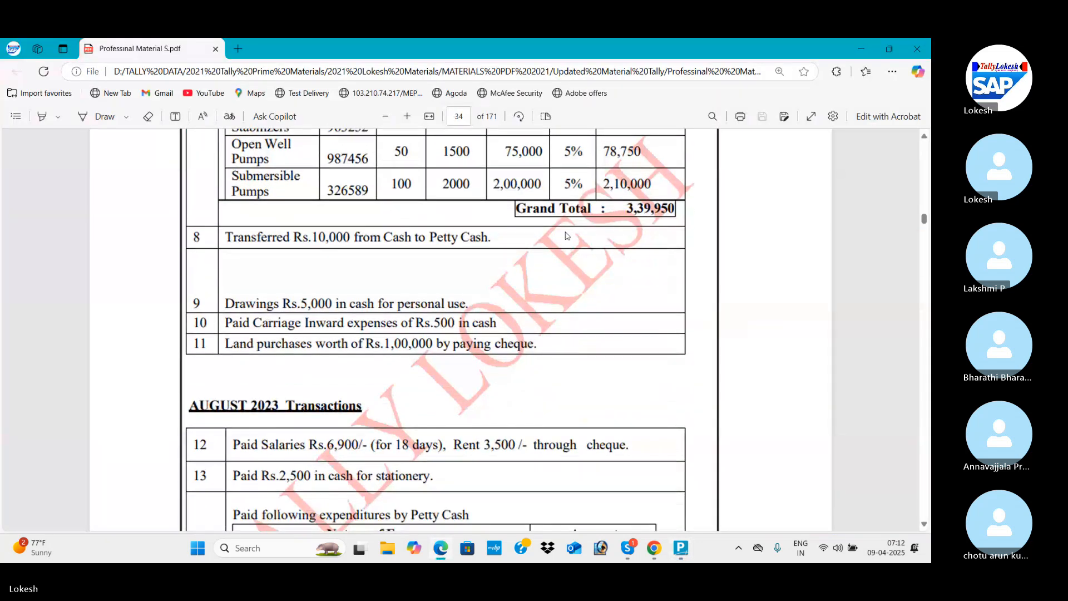
pyautogui.hotkey('alt', 'Tab')
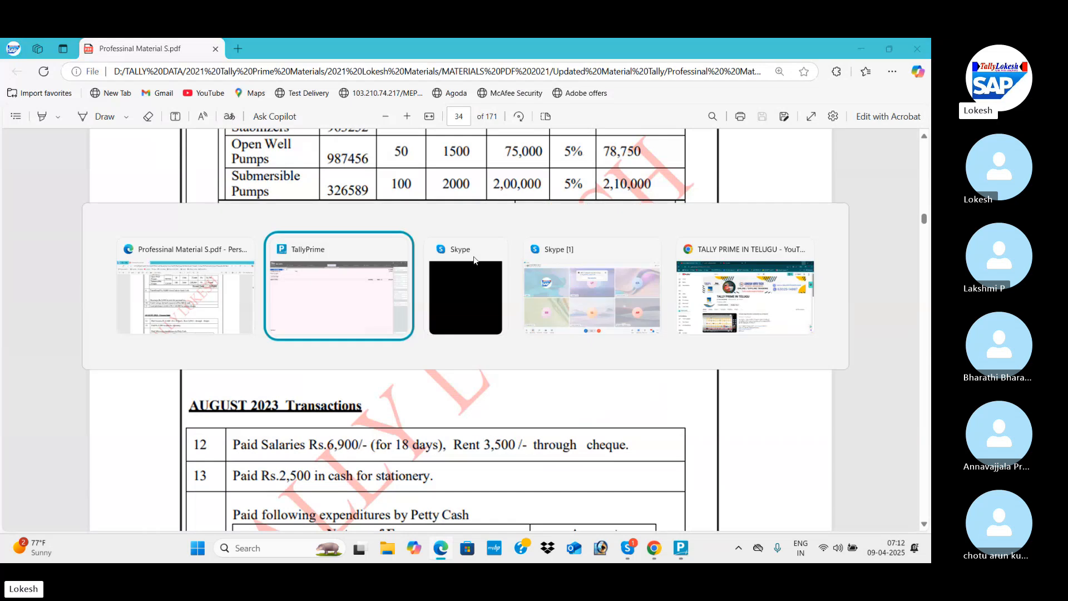
pyautogui.click(871, 133)
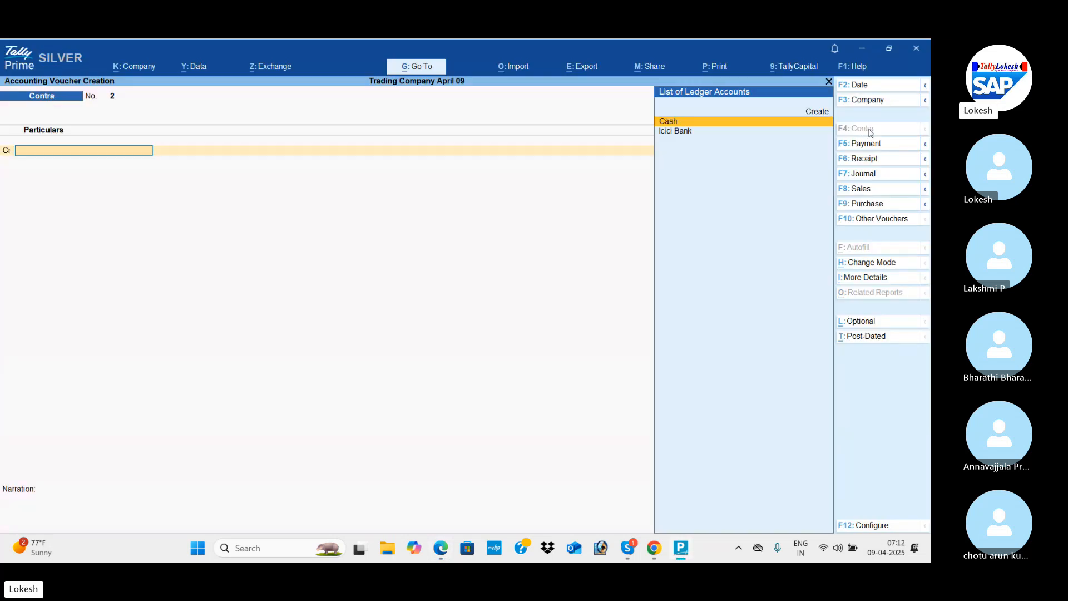
pyautogui.press('Return')
pyautogui.hotkey('alt', 'Tab')
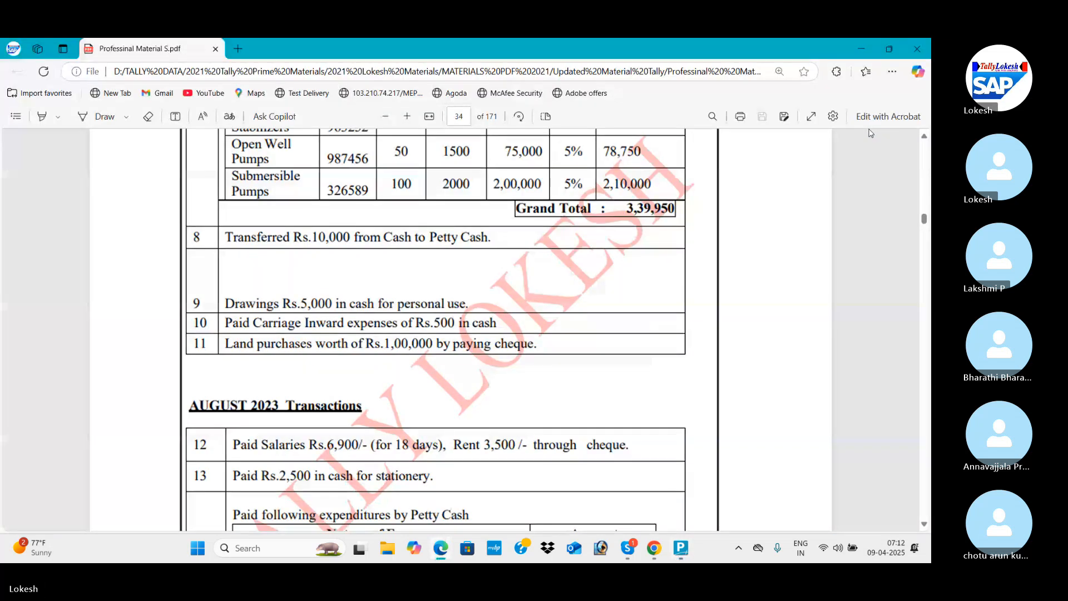
pyautogui.hotkey('alt', 'Tab')
pyautogui.press('Return')
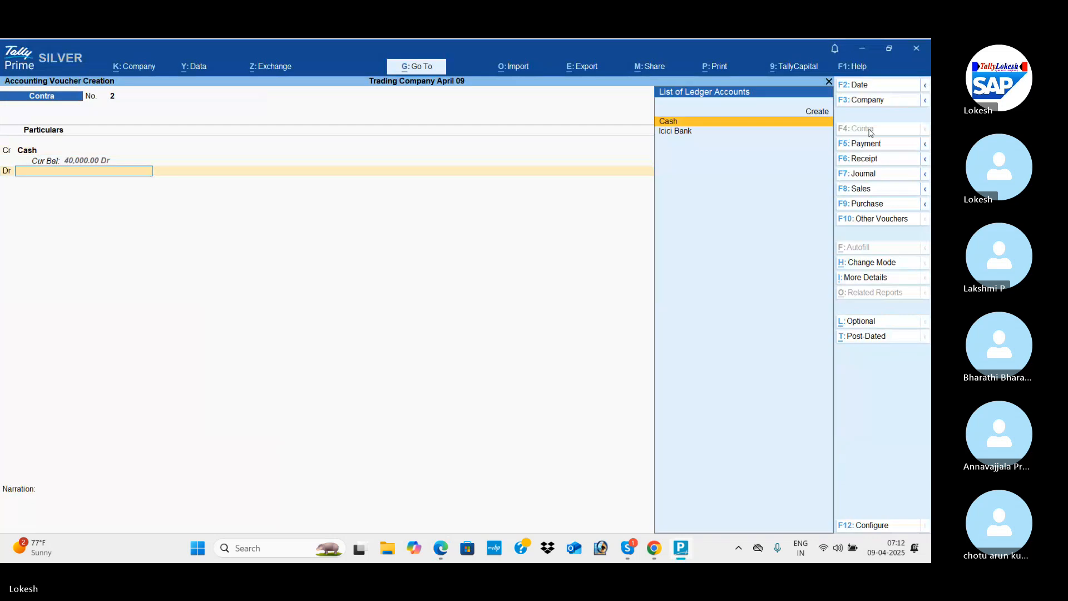
# Create a Petty Cash ledger under the Cash-in-Hand group without bank details for the debit line.
pyautogui.hotkey('alt', 'c')
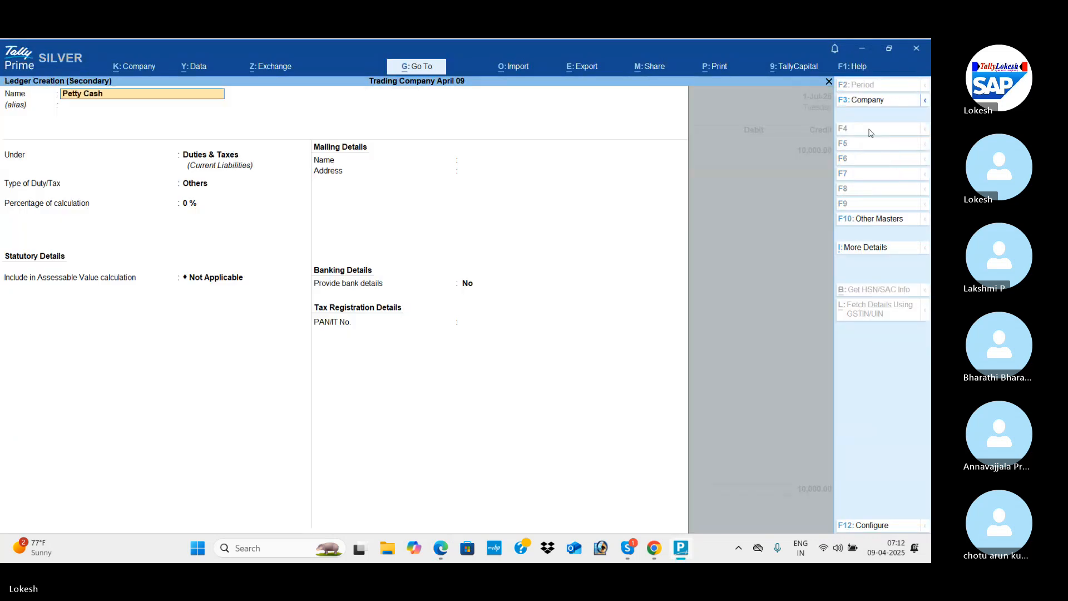
pyautogui.press('Return')
pyautogui.press('Return')
pyautogui.write('cash')
pyautogui.press('Return')
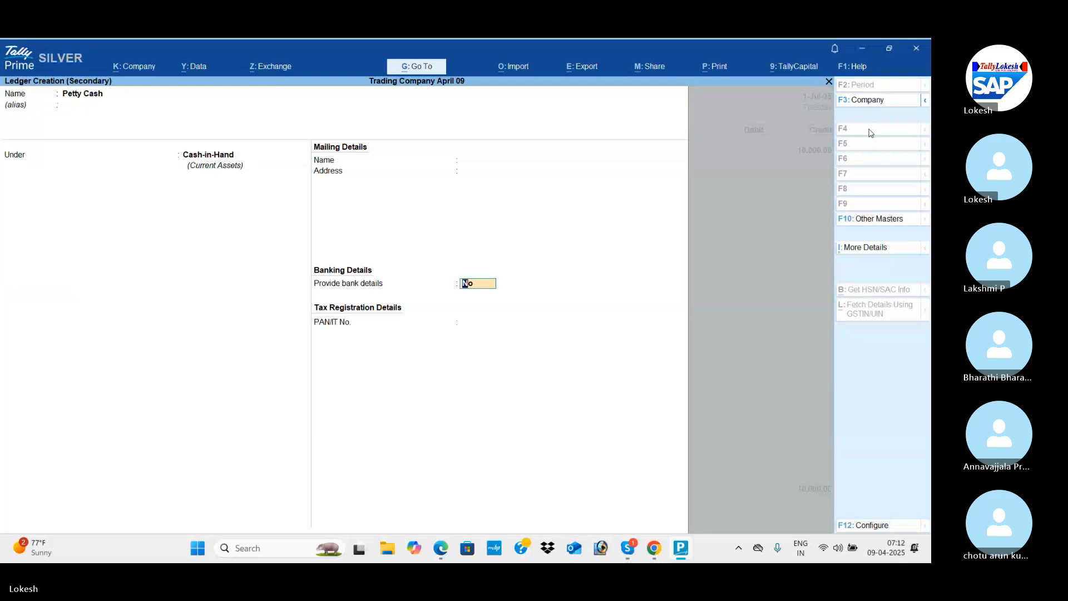
pyautogui.press('Return')
# Debit Petty Cash with 10,000 and save the contra voucher without a narration.
pyautogui.press('Return')
pyautogui.press('Return')
pyautogui.press('Return')
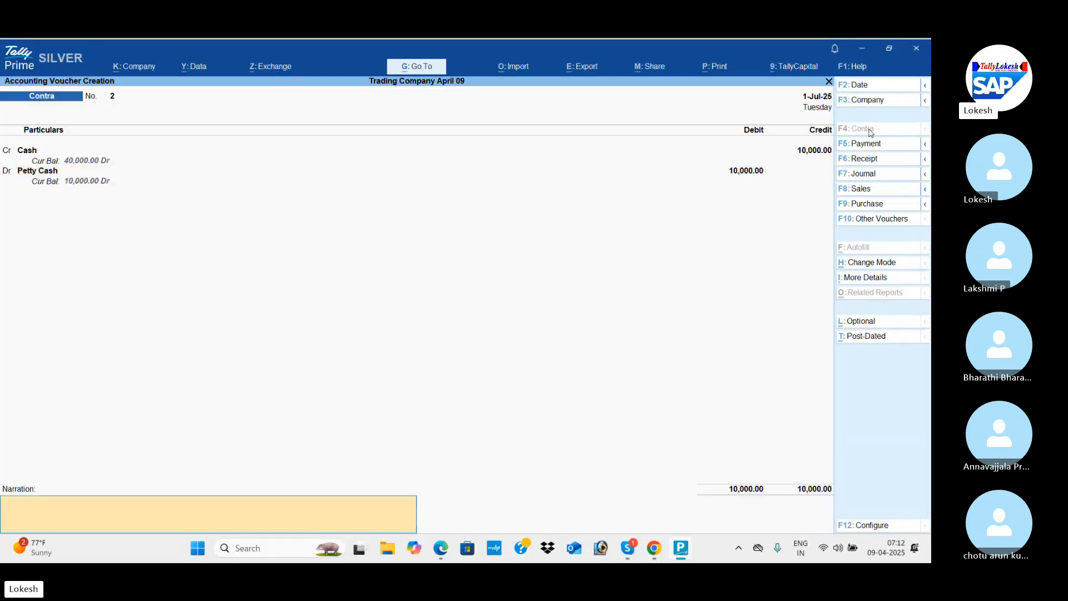
pyautogui.press('Return')
pyautogui.press('Return')
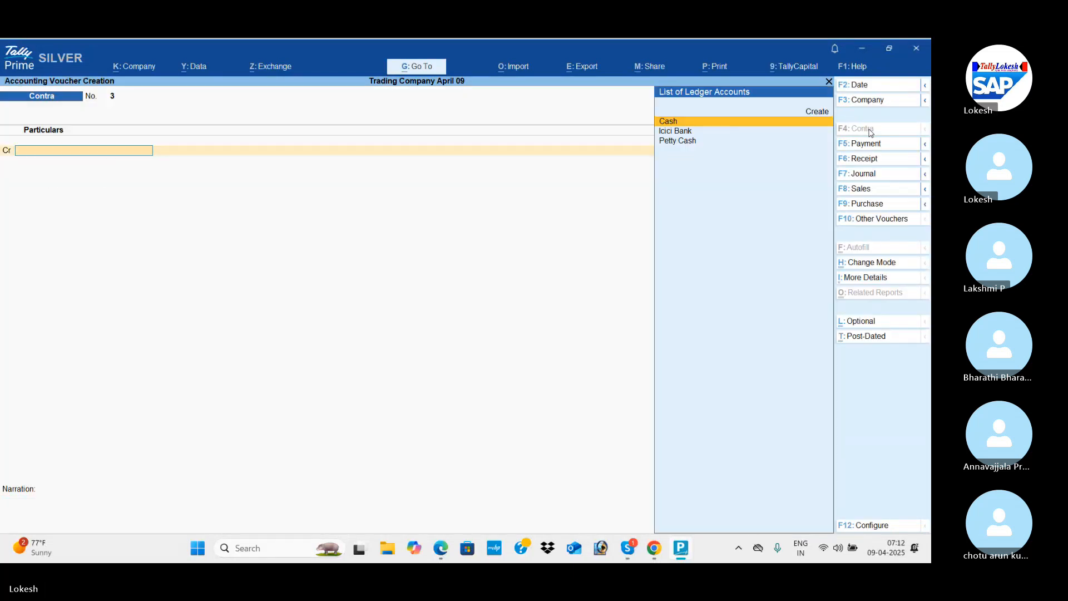
# Start a payment voucher for transaction 9 in the PDF and create a Drawings ledger under Capital Account.
pyautogui.hotkey('alt', 'Tab')
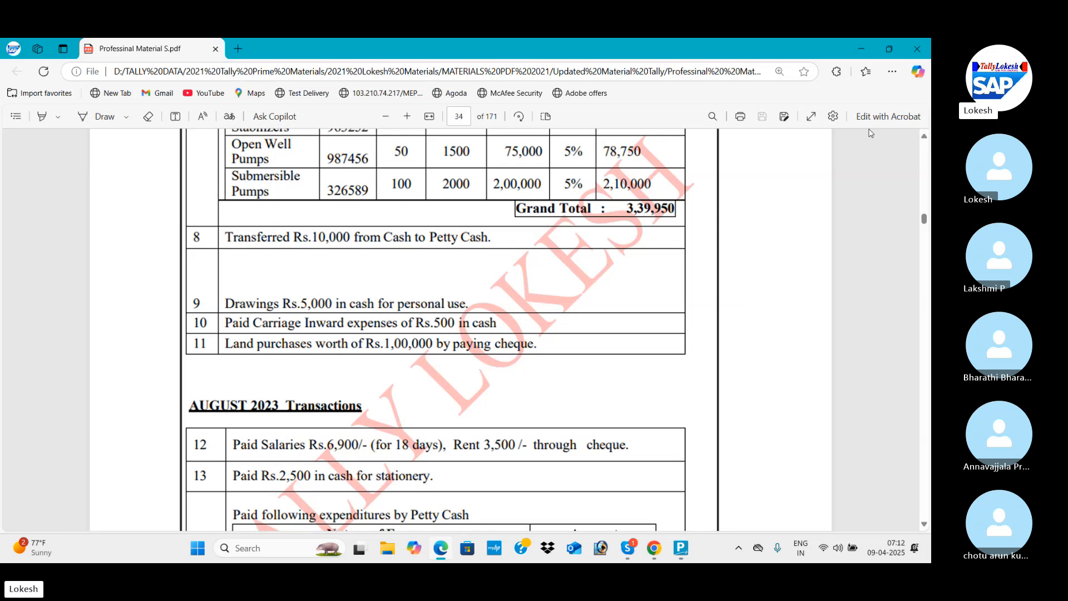
pyautogui.hotkey('alt', 'Tab')
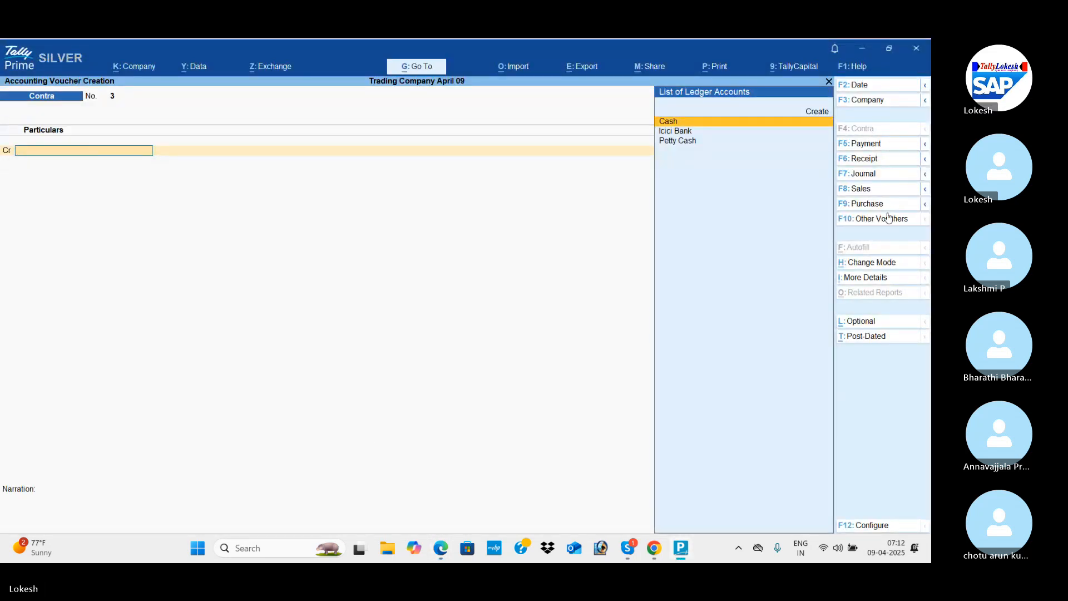
pyautogui.click(891, 146)
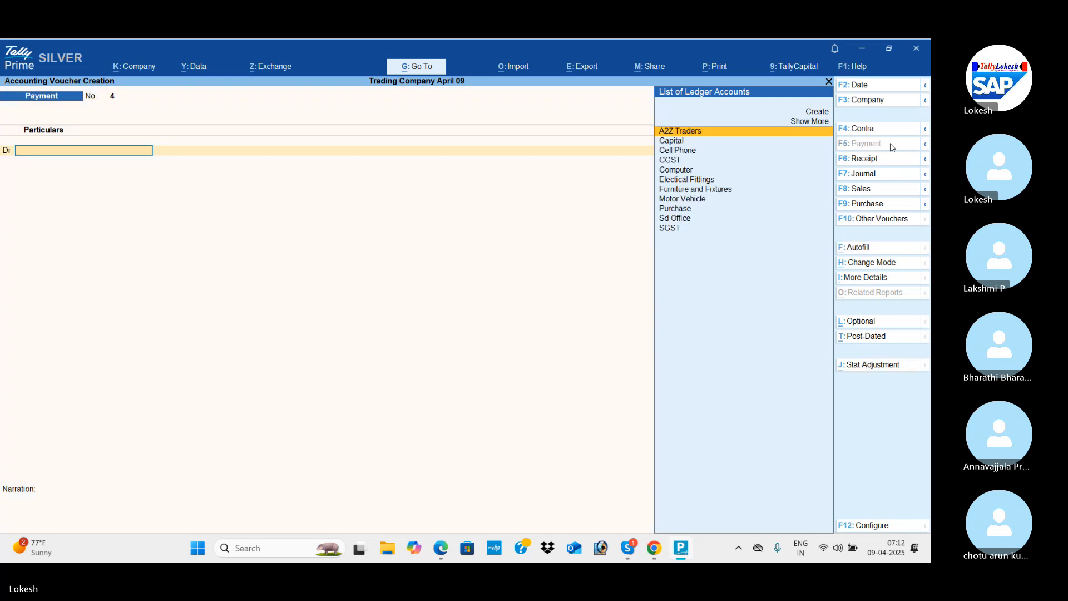
pyautogui.hotkey('alt', 'c')
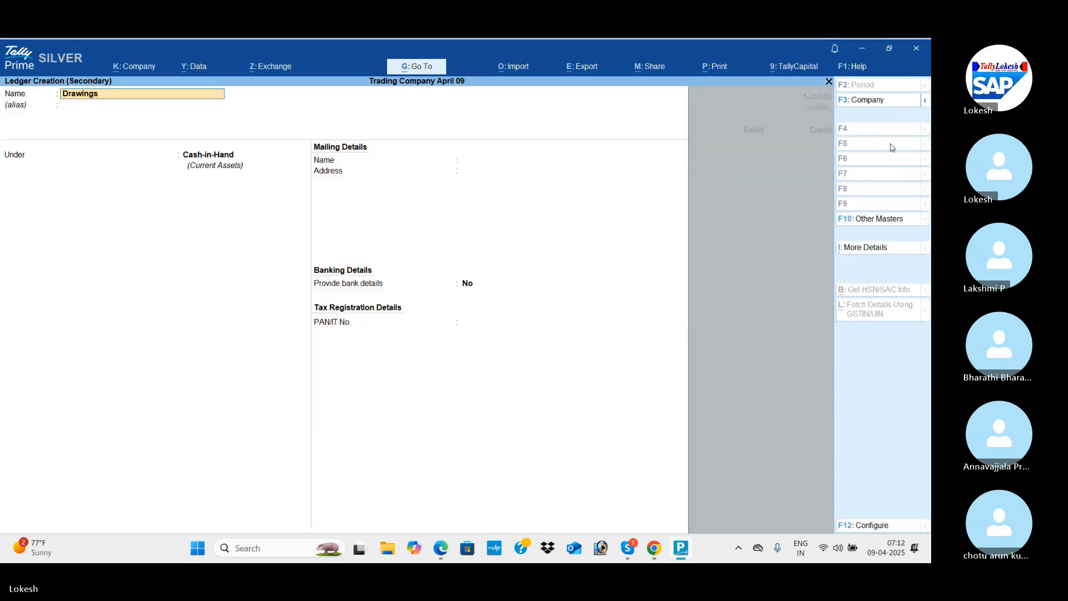
pyautogui.press('Return')
pyautogui.press('Return')
pyautogui.write('Ca')
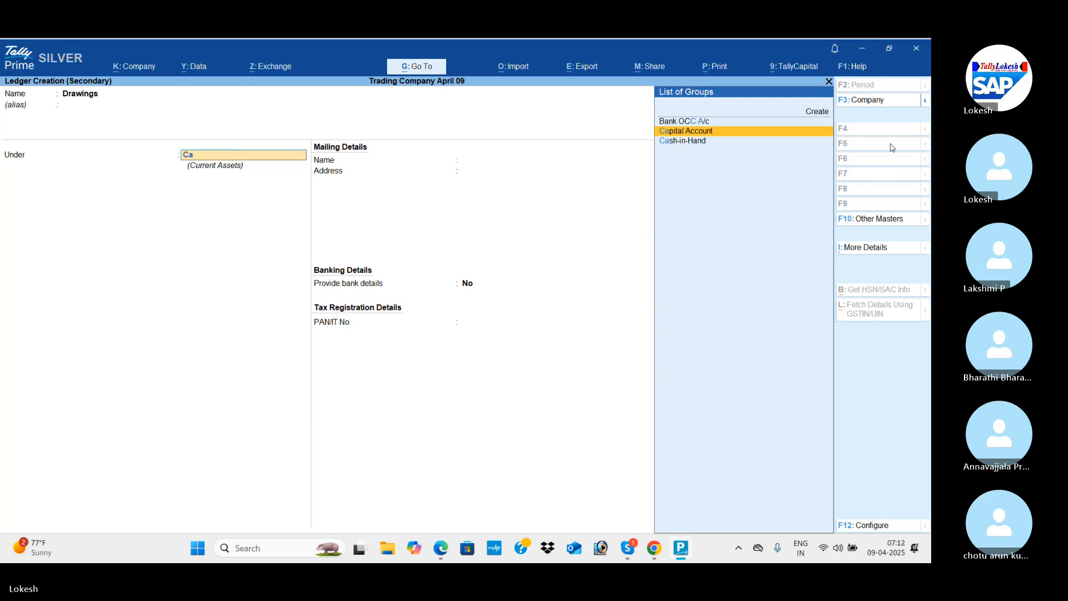
pyautogui.press('Return')
pyautogui.hotkey('ctrl', 'a')
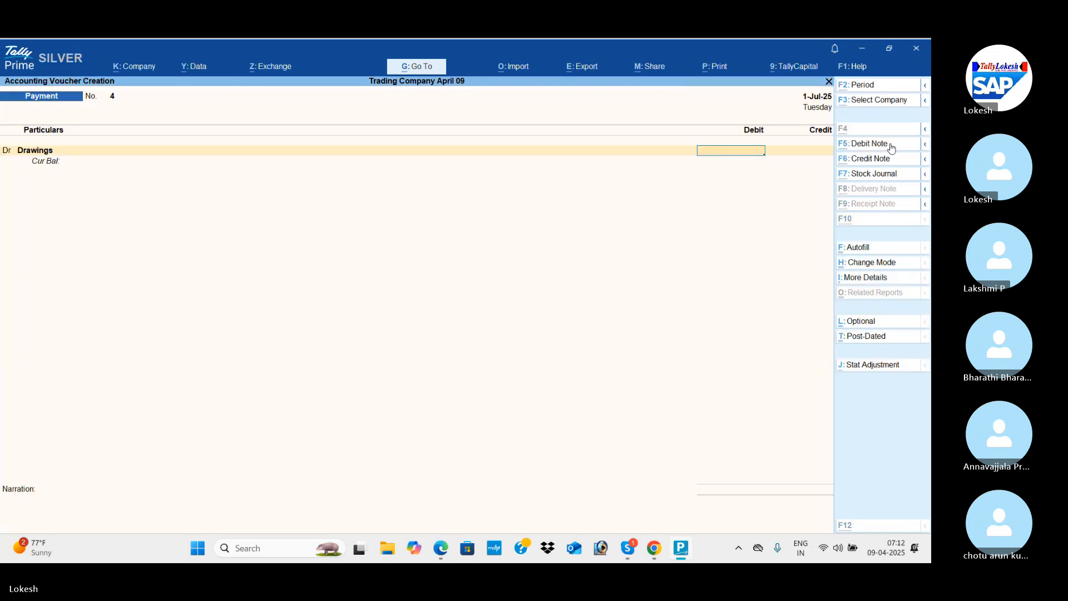
# Debit Drawings and credit Cash with 5,000 as given in the PDF, and save the payment voucher.
pyautogui.hotkey('alt', 'Tab')
pyautogui.hotkey('alt', 'Tab')
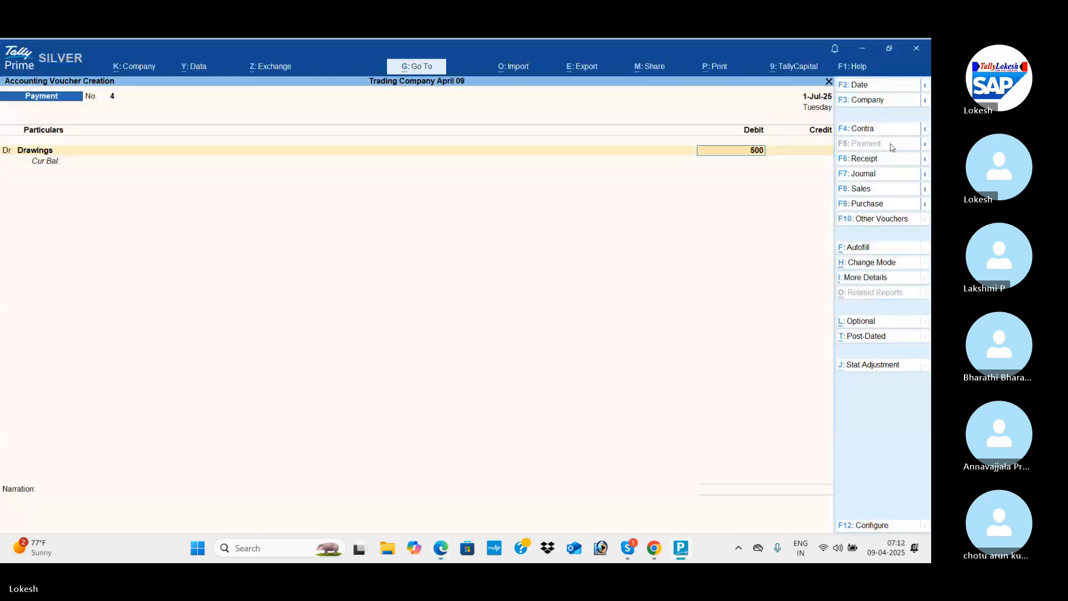
pyautogui.press('Return')
pyautogui.press('Return')
pyautogui.press('Down')
pyautogui.press('Down')
pyautogui.press('Return')
pyautogui.press('Return')
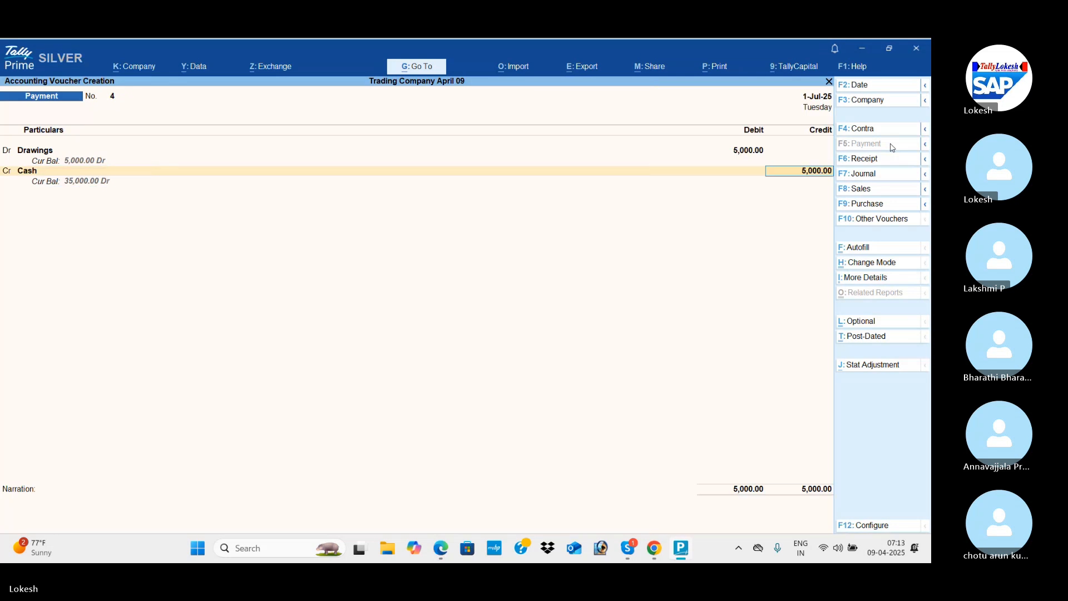
pyautogui.press('Return')
pyautogui.press('Return')
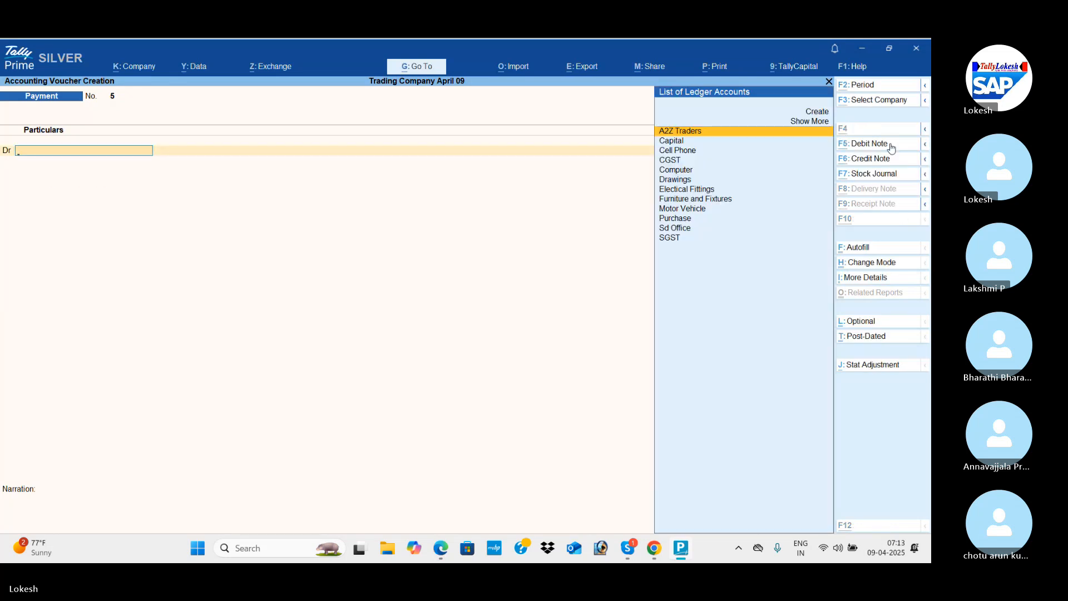
# Create a Carriage Inwards ledger under Direct Expenses for transaction 10 in the new payment voucher.
pyautogui.hotkey('alt', 'Tab')
pyautogui.hotkey('alt', 'Tab')
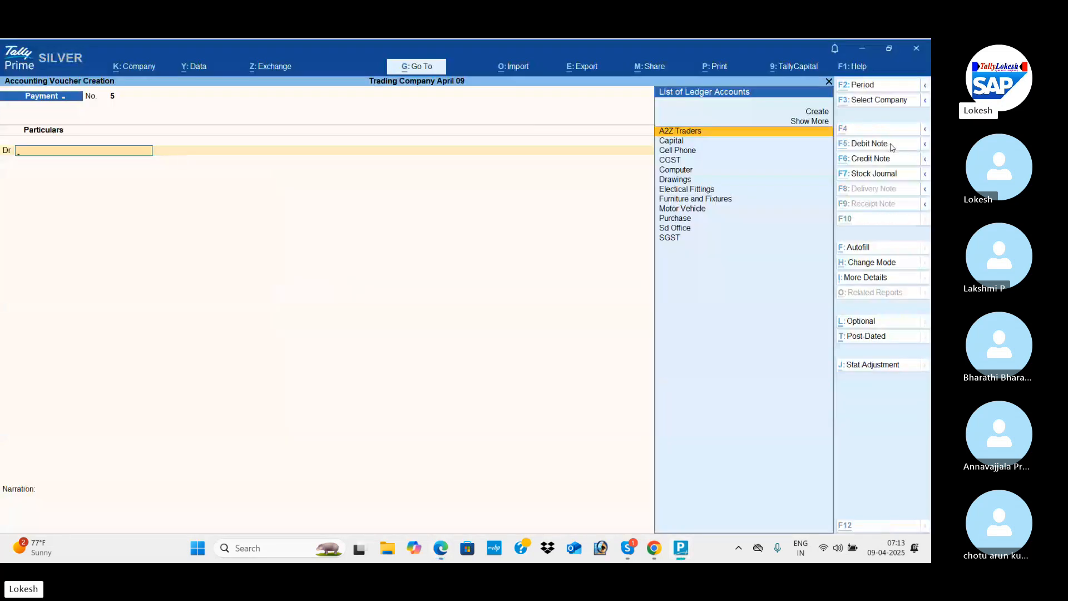
pyautogui.hotkey('alt', 'c')
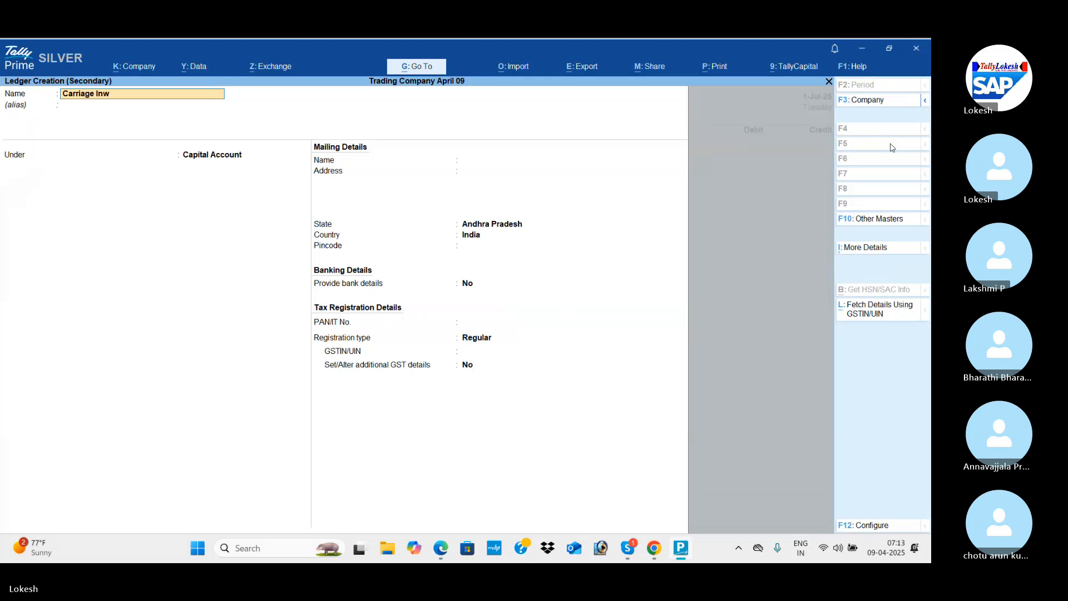
pyautogui.press('Return')
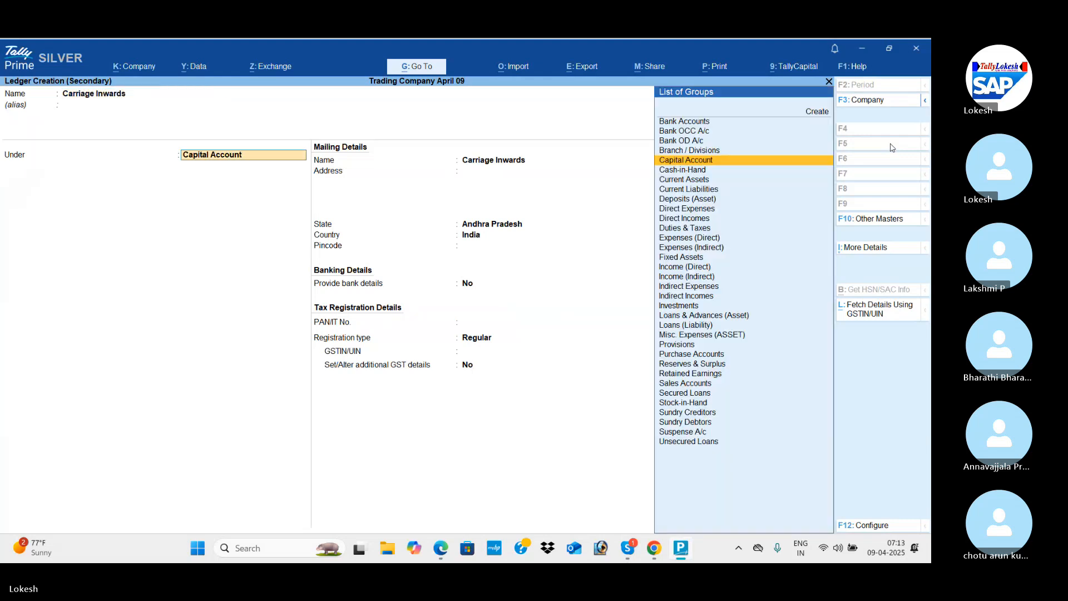
pyautogui.write('C')
pyautogui.press('BackSpace')
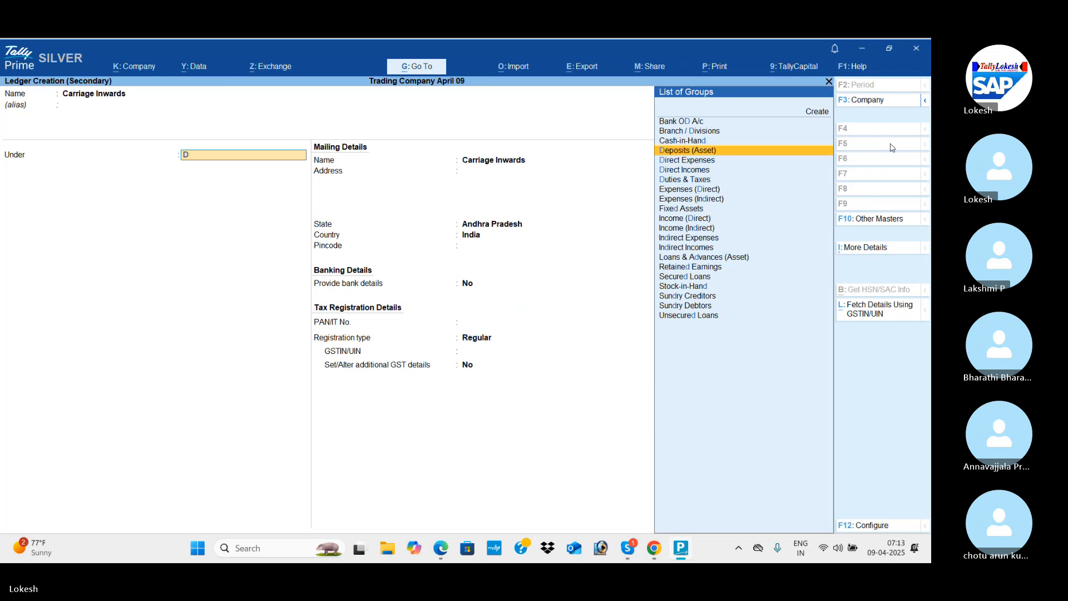
pyautogui.write('D')
pyautogui.press('Return')
pyautogui.hotkey('ctrl', 'a')
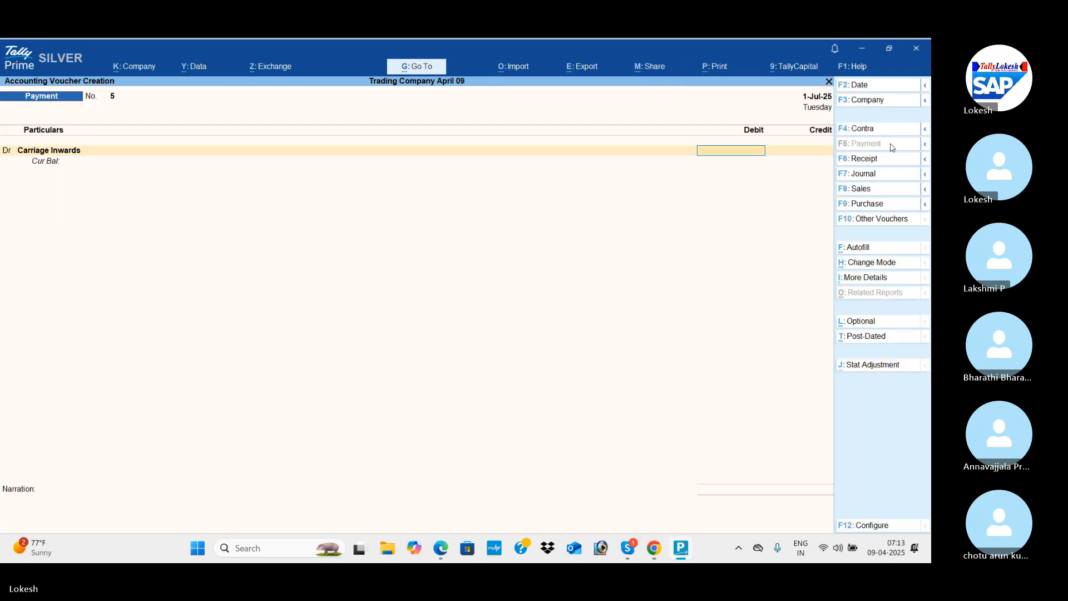
# Debit Carriage Inwards and credit Cash with 500 as given in the PDF, and save the payment voucher.
pyautogui.hotkey('alt', 'Tab')
pyautogui.hotkey('alt', 'Tab')
pyautogui.write('500')
pyautogui.press('Return')
pyautogui.press('Down')
pyautogui.press('Down')
pyautogui.press('Down')
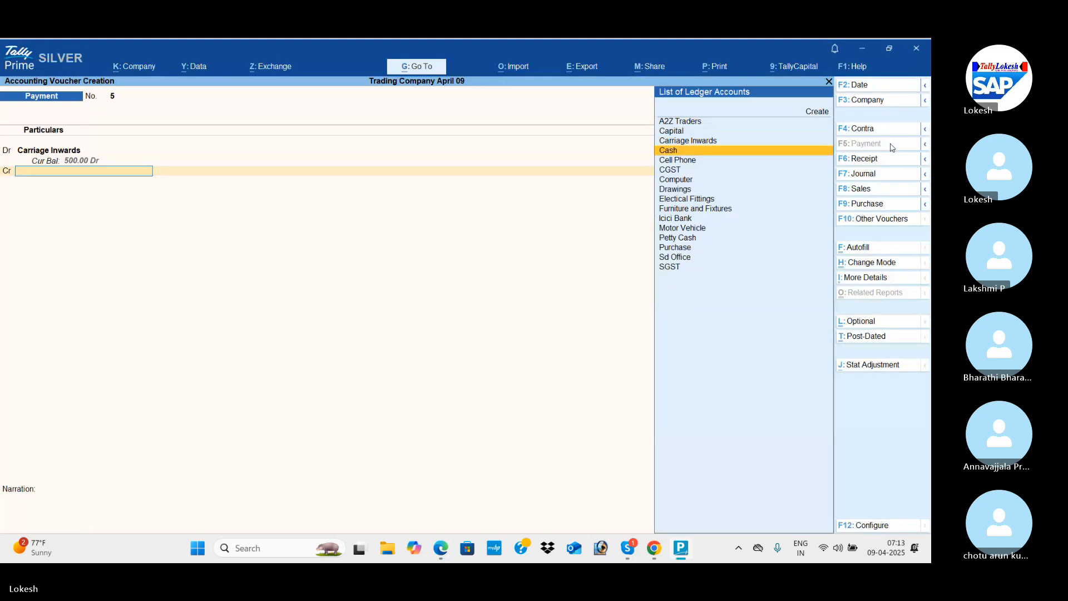
pyautogui.press('Return')
pyautogui.press('Return')
pyautogui.press('Return')
pyautogui.press('Return')
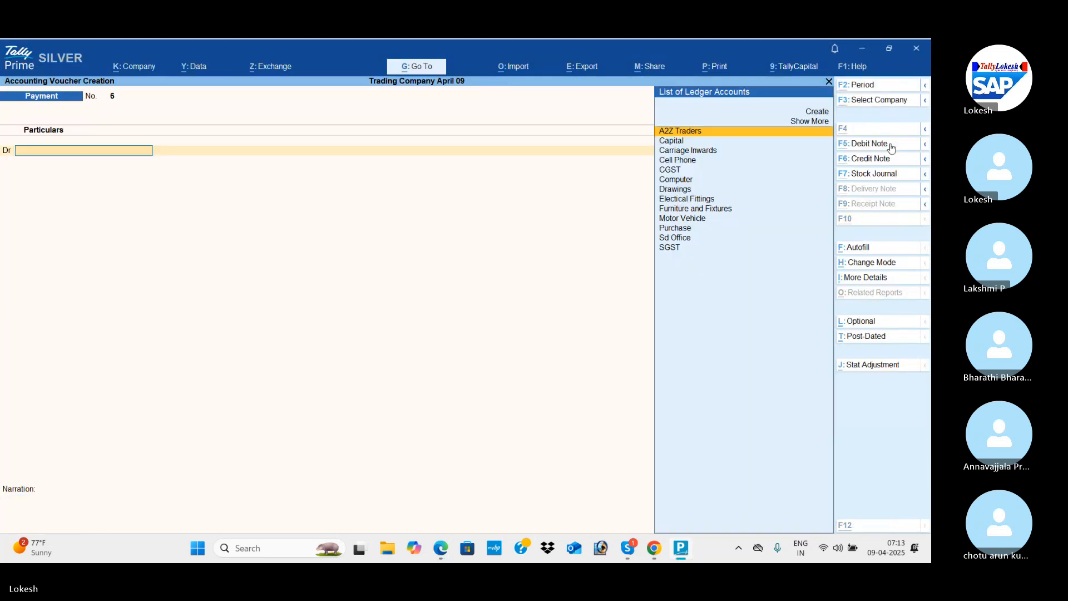
# Create a Land ledger under Fixed Assets for transaction 11 of the PDF in the new payment voucher.
pyautogui.hotkey('alt', 'Tab')
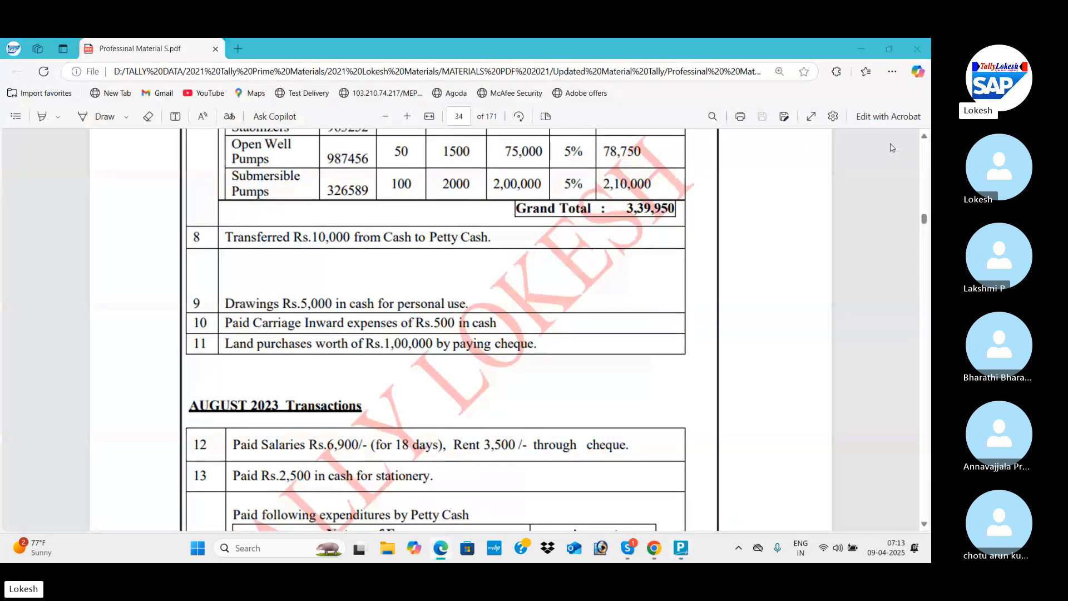
pyautogui.hotkey('alt', 'Tab')
pyautogui.hotkey('alt', 'c')
pyautogui.write('Lan')
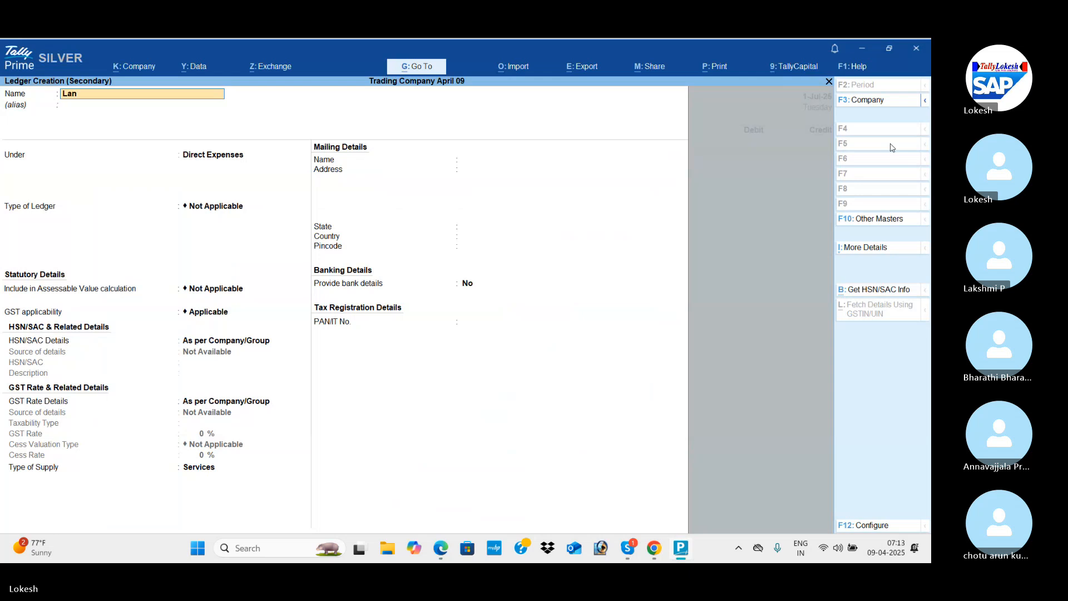
pyautogui.write('d')
pyautogui.press('Return')
pyautogui.press('Return')
pyautogui.write('fi')
pyautogui.press('Return')
pyautogui.hotkey('ctrl', 'a')
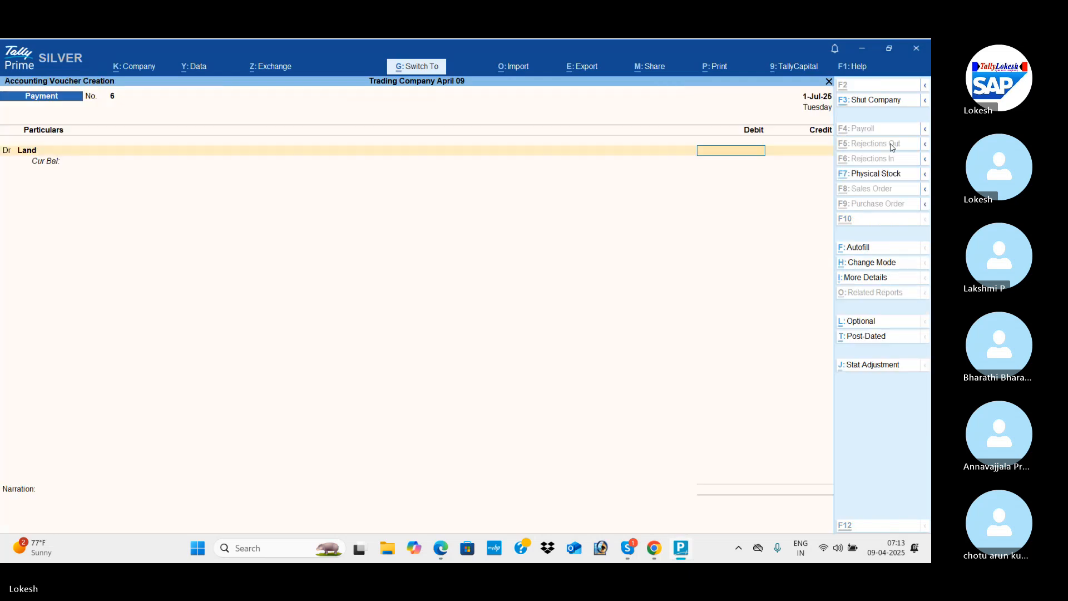
# Check the amount for transaction 11 in the PDF, and debit Land and credit Icici Bank with 1,00,000.
pyautogui.hotkey('alt', 'Tab')
pyautogui.hotkey('alt', 'Tab')
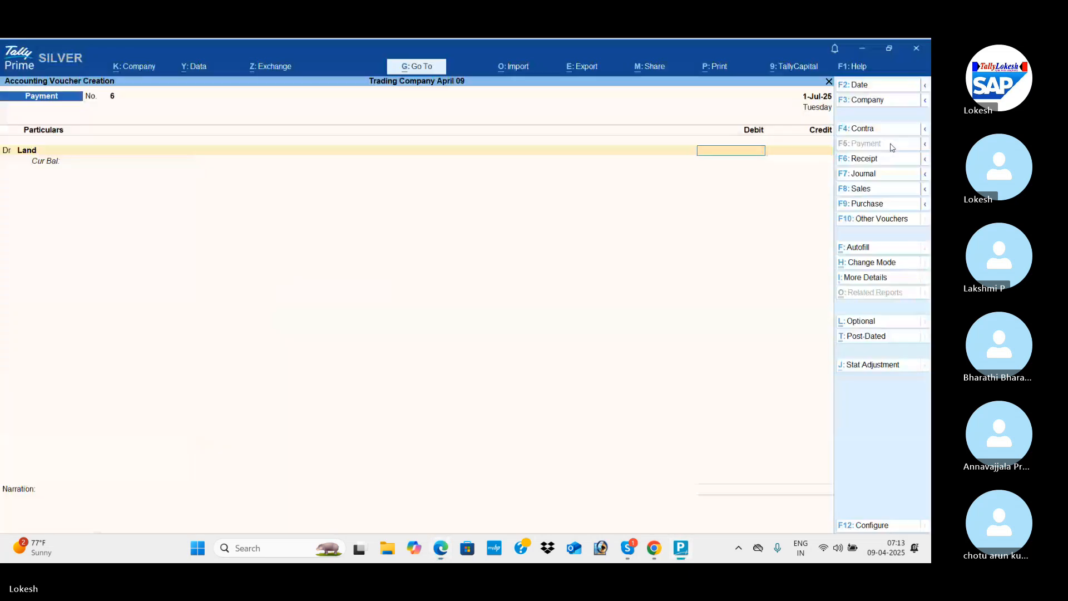
pyautogui.write('100000')
pyautogui.press('Return')
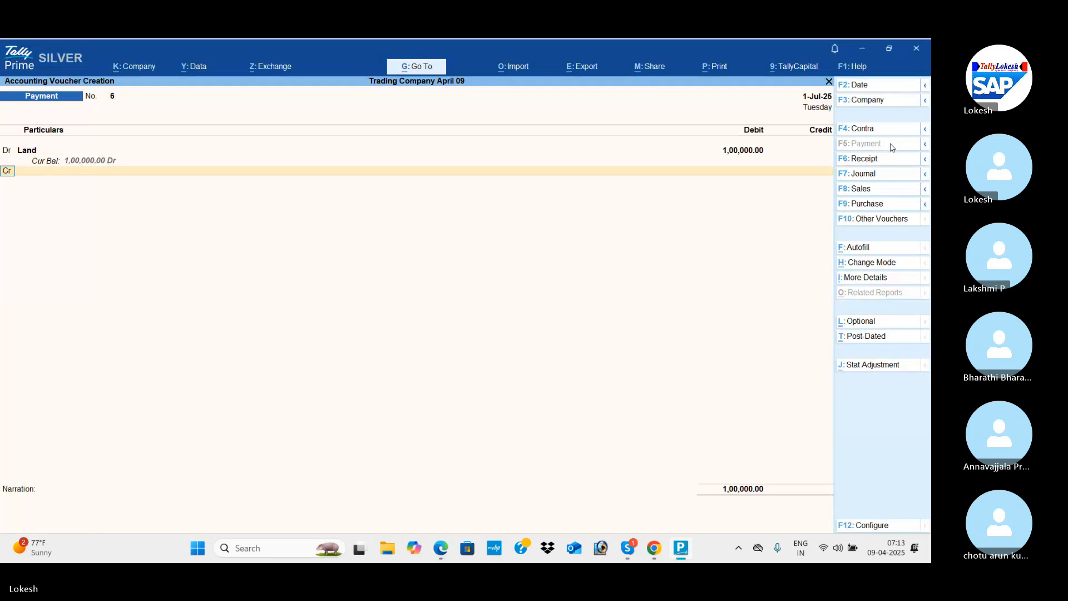
pyautogui.press('Return')
pyautogui.write('i')
pyautogui.press('Return')
# Accept the cheque allocation for Icici Bank without an instrument number, and save the payment voucher.
pyautogui.press('Return')
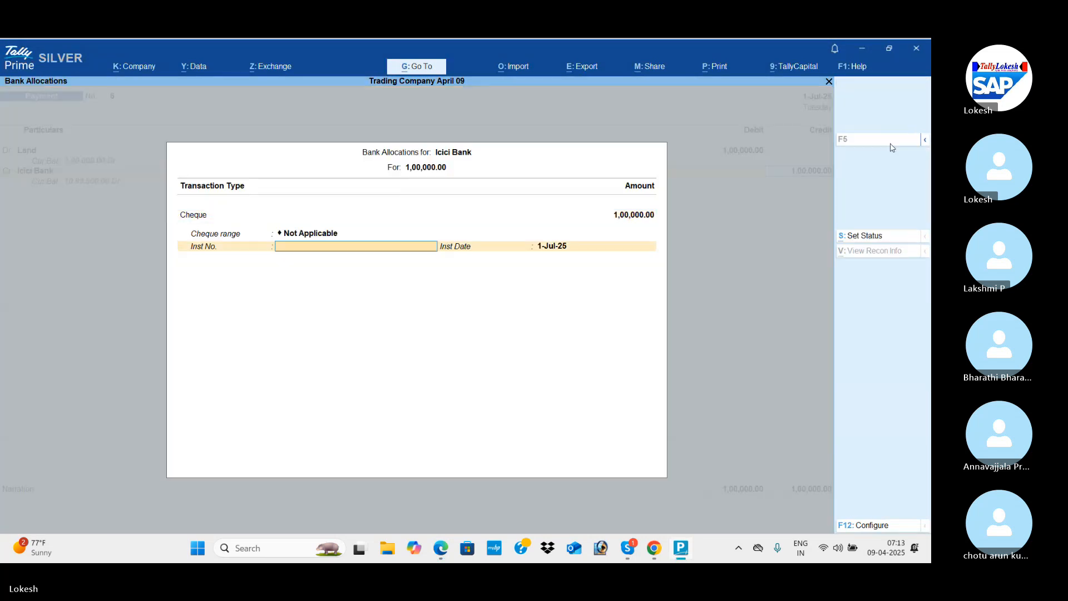
pyautogui.press('Return')
pyautogui.press('Return')
pyautogui.press('Return')
pyautogui.press('Return')
pyautogui.press('Return')
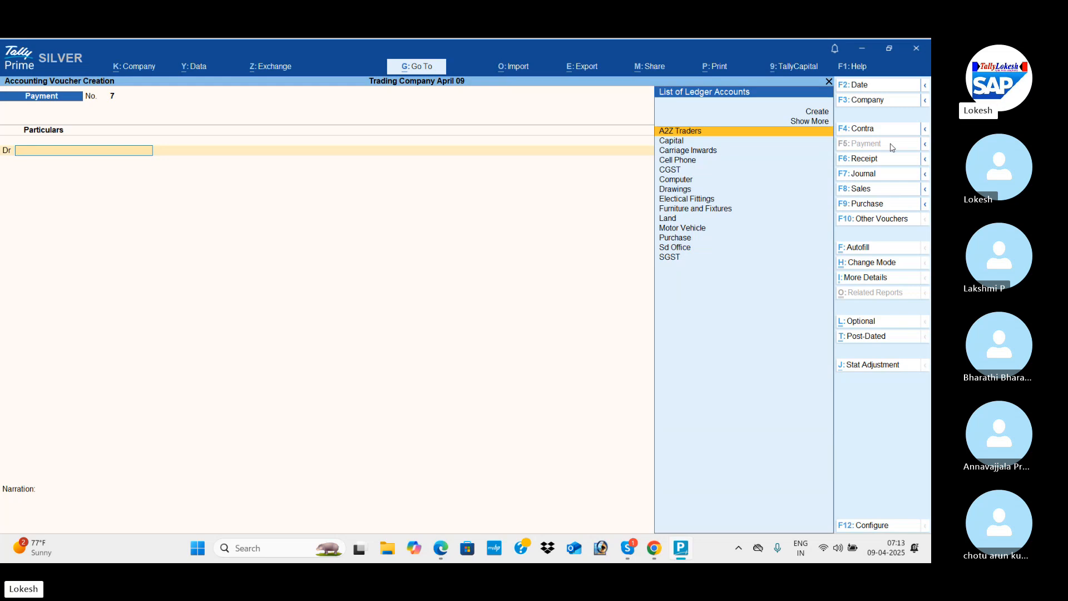
# Leave voucher entry and review the vouchers recorded for 1-Jul-25 in the Day Book.
pyautogui.press('Escape')
pyautogui.press('Return')
pyautogui.press('Down')
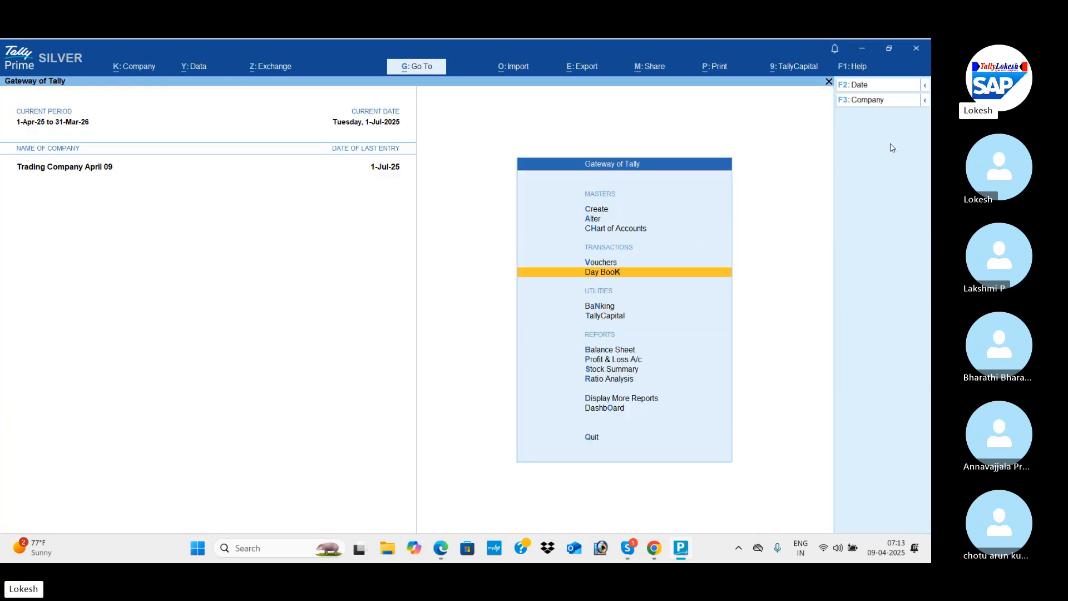
pyautogui.press('Return')
pyautogui.press('Down')
pyautogui.press('Down')
# Open the Profit & Loss A/c in detailed view and review its stock, purchase and expense entries.
pyautogui.press('Down')
pyautogui.press('Down')
pyautogui.press('Down')
pyautogui.press('Down')
pyautogui.press('Down')
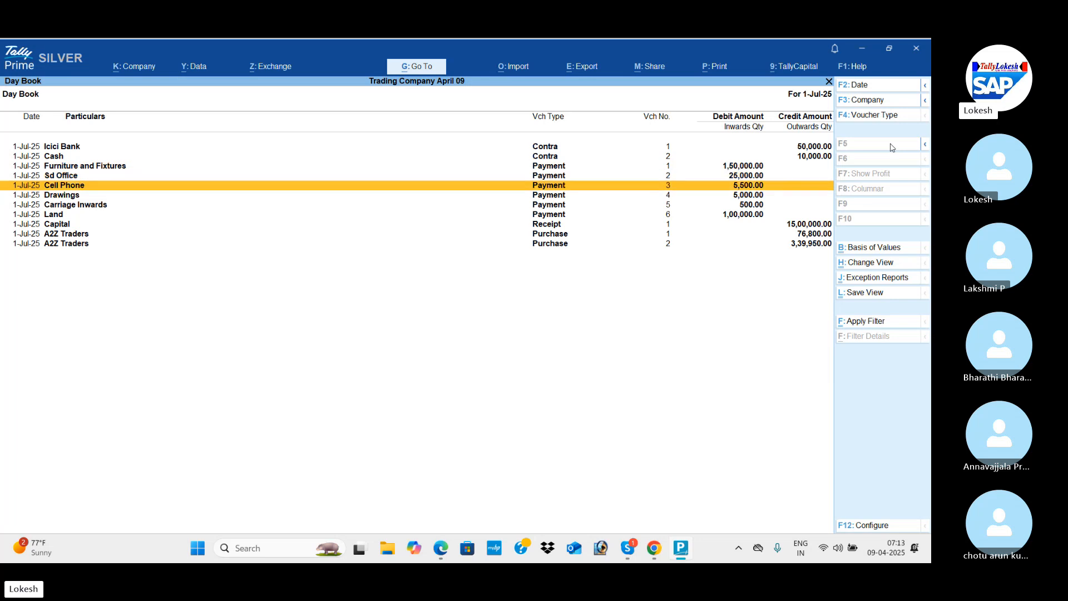
pyautogui.press('Escape')
pyautogui.press('Down')
pyautogui.press('Down')
pyautogui.press('Down')
pyautogui.press('Down')
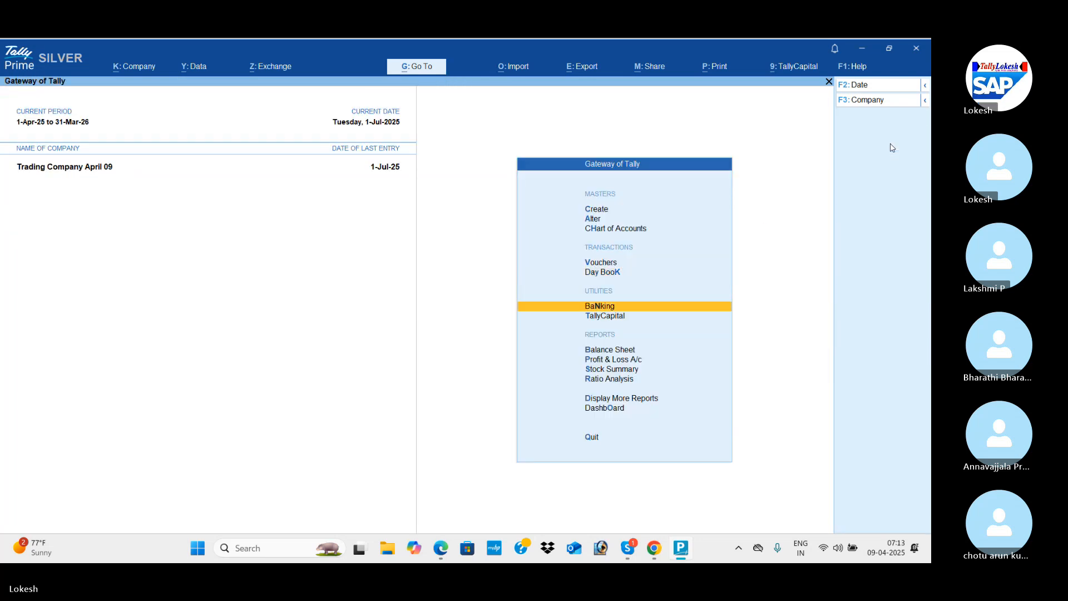
pyautogui.press('Return')
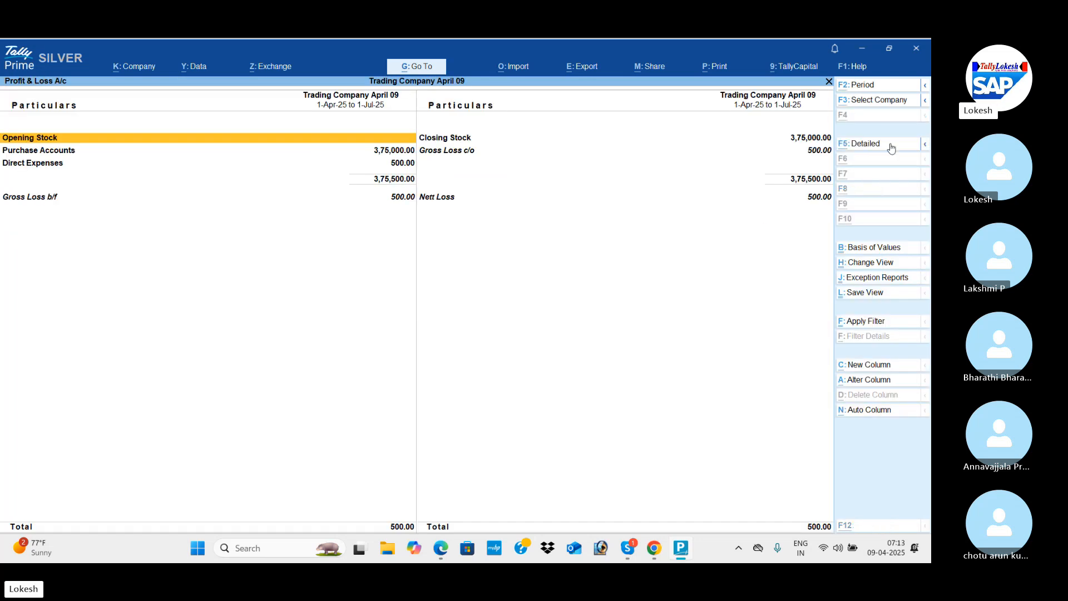
pyautogui.hotkey('alt', 'F5')
pyautogui.press('Right')
pyautogui.press('Down')
pyautogui.press('Down')
pyautogui.press('Down')
pyautogui.press('Down')
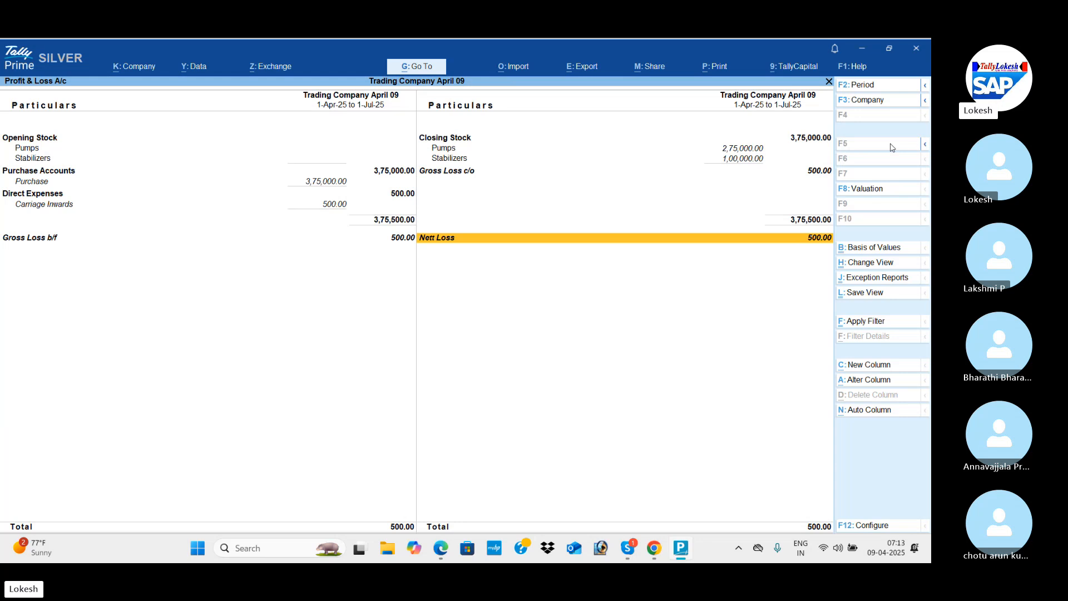
# Switch to the PDF and find the July Month Profit & Loss statement of Module-2 to compare with the report.
pyautogui.hotkey('alt', 'Tab')
pyautogui.scroll(-5, 891, 147)
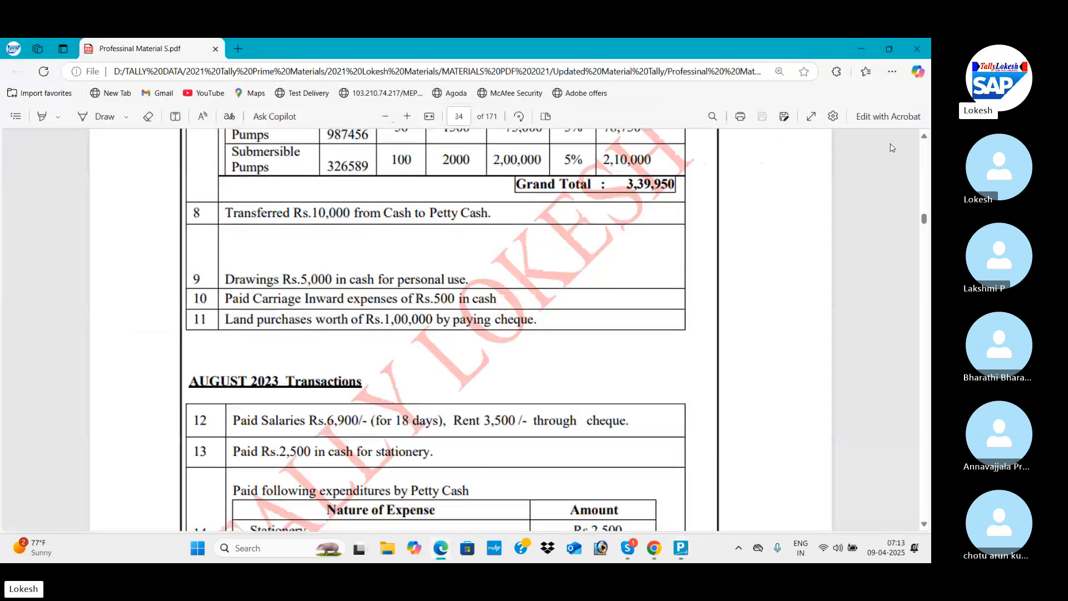
pyautogui.scroll(-10, 891, 147)
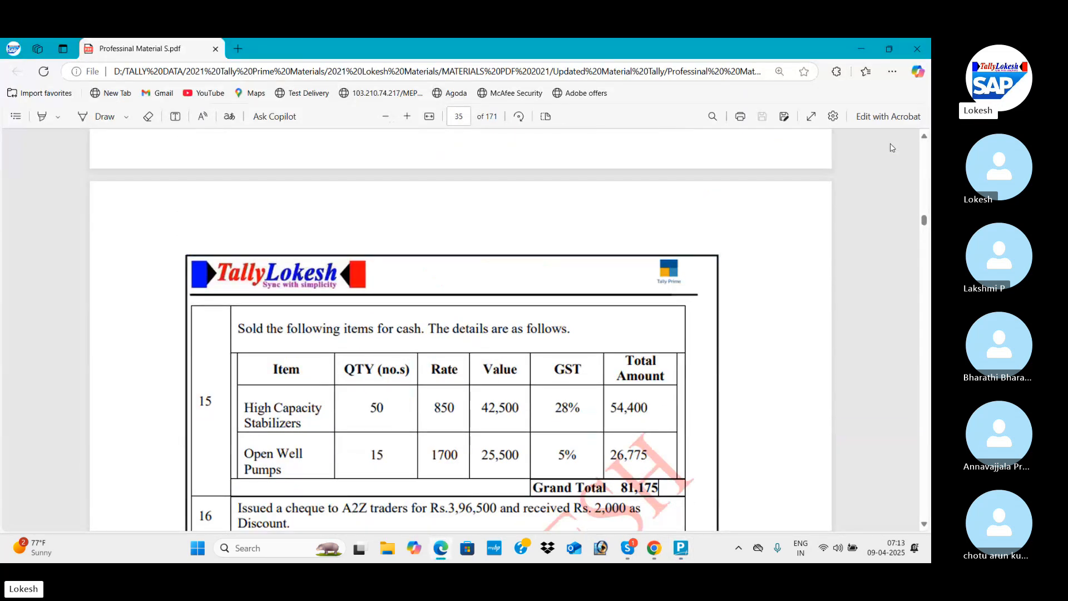
pyautogui.scroll(-15, 891, 147)
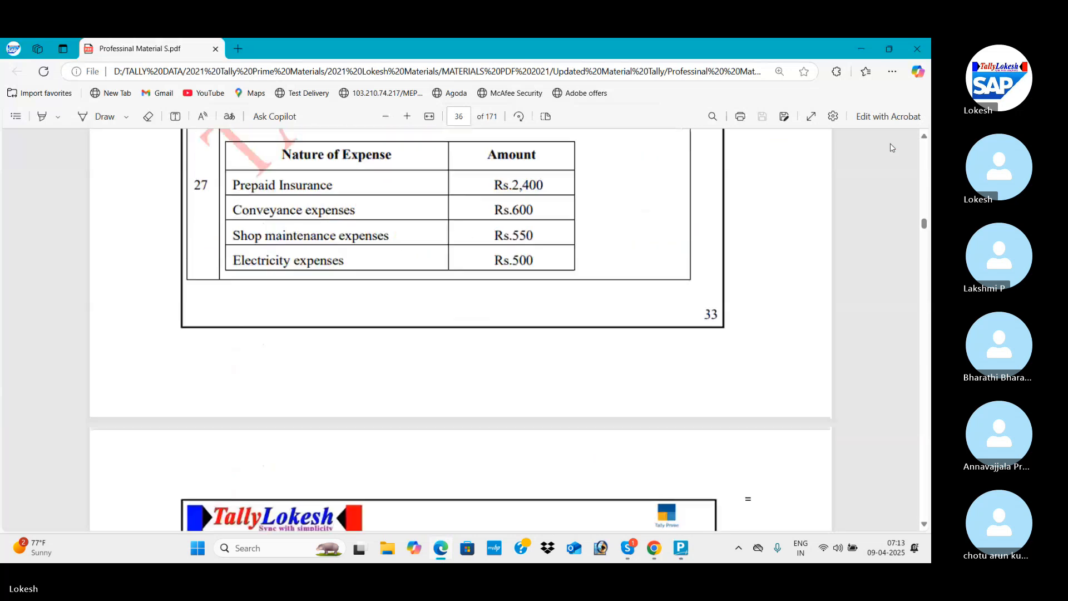
pyautogui.scroll(-15, 891, 147)
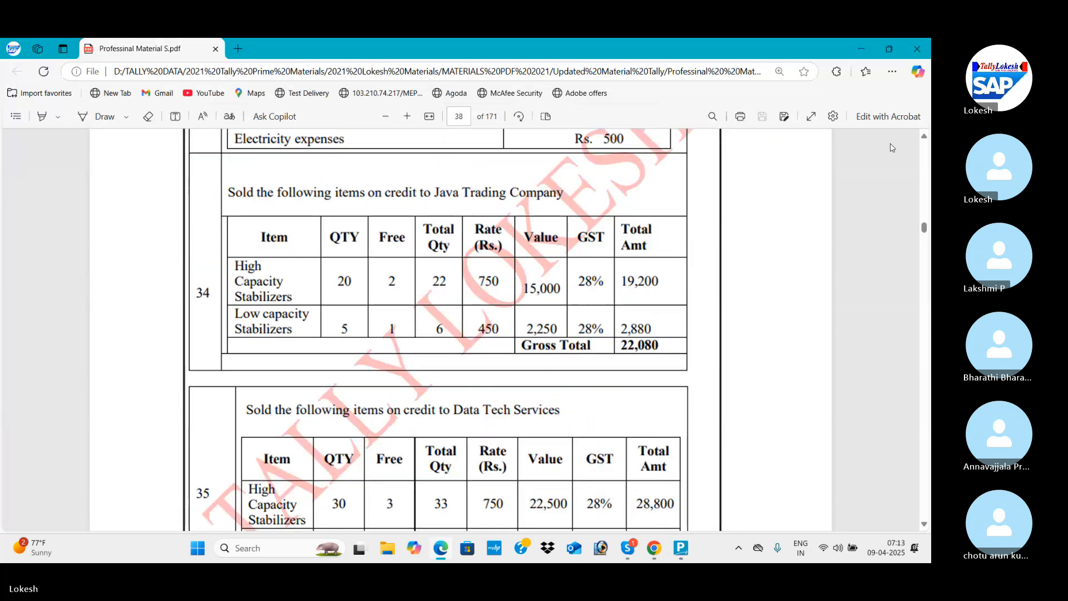
pyautogui.scroll(-15, 893, 148)
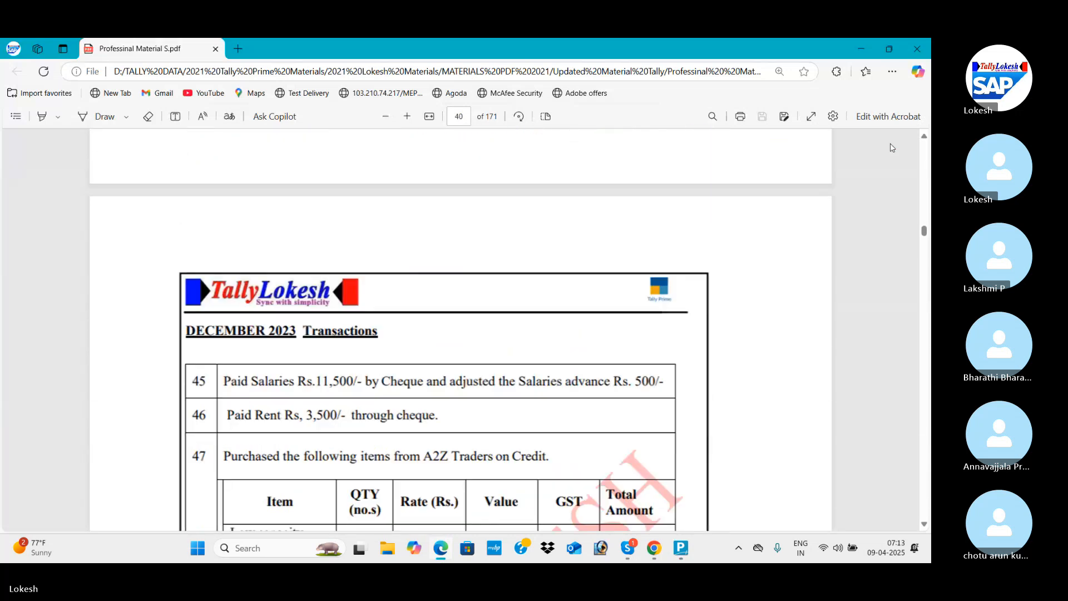
pyautogui.scroll(-15, 892, 147)
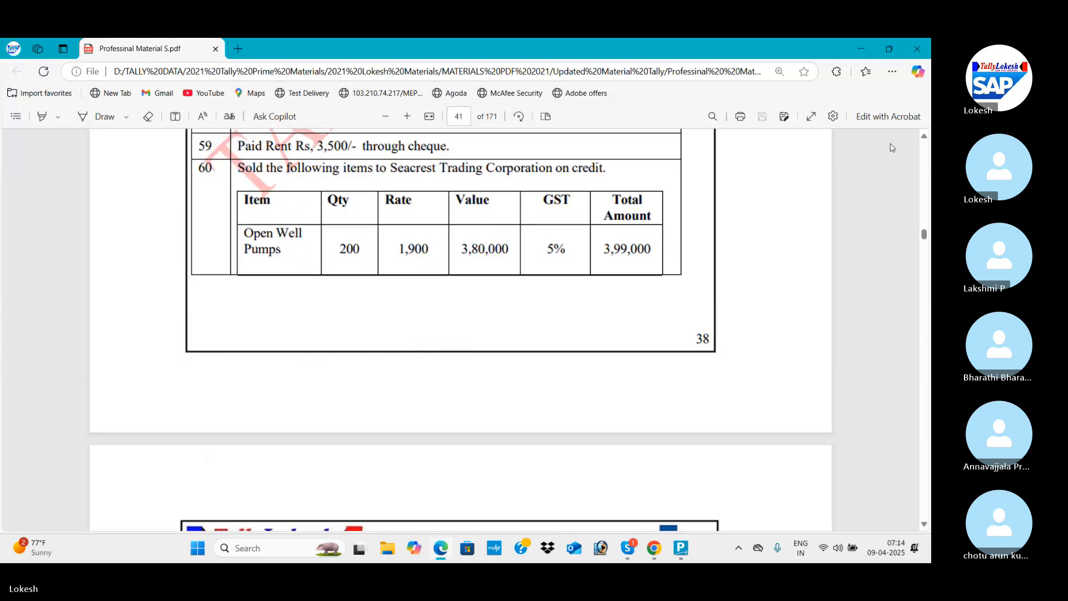
pyautogui.scroll(-20, 893, 148)
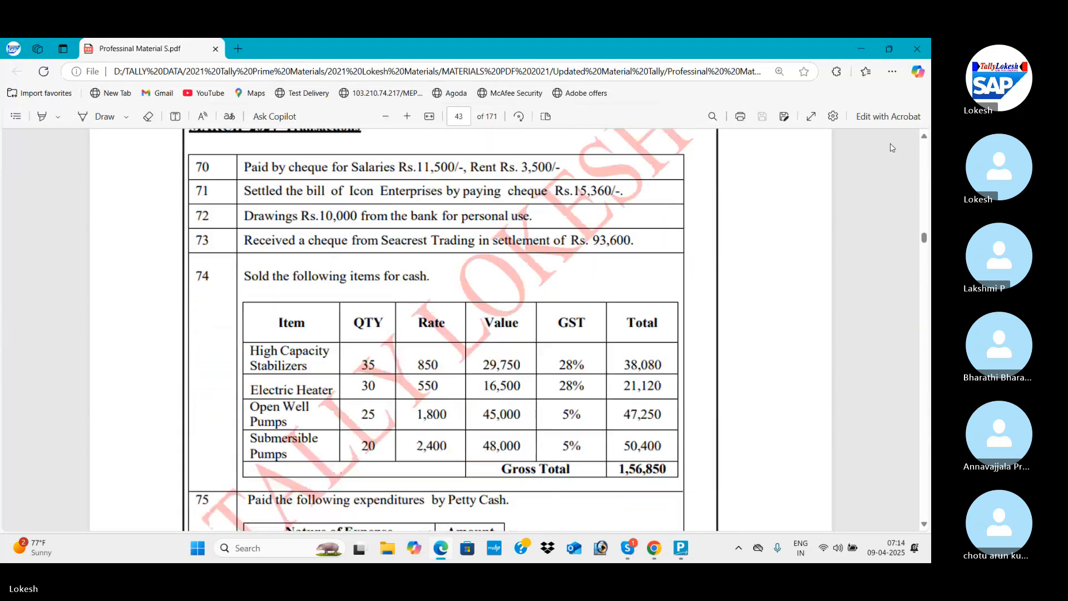
pyautogui.scroll(-15, 892, 147)
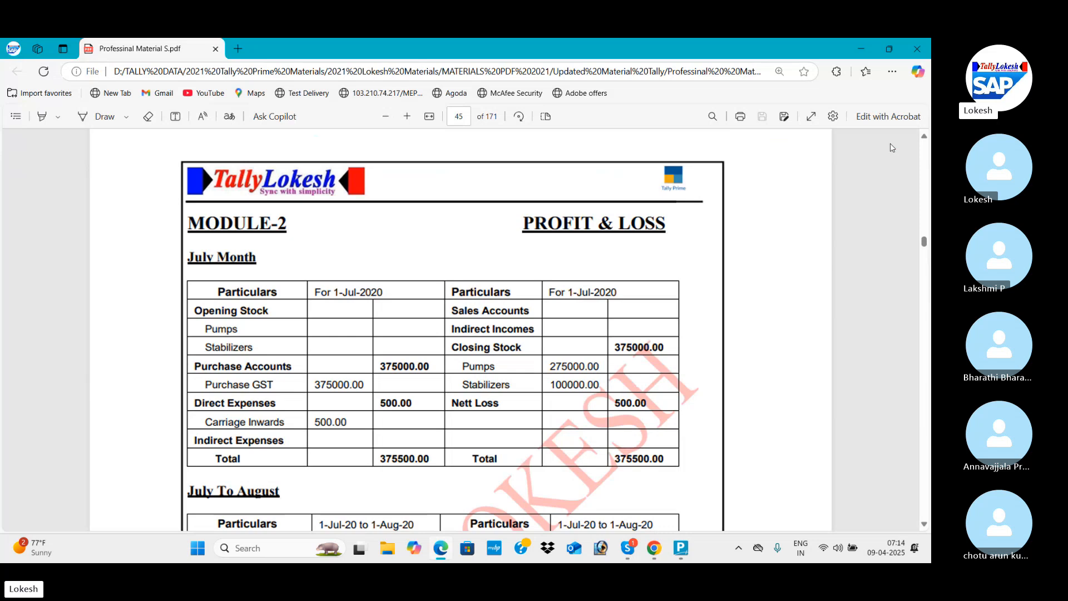
pyautogui.scroll(-1, 892, 147)
pyautogui.scroll(2, 893, 148)
pyautogui.scroll(3, 892, 148)
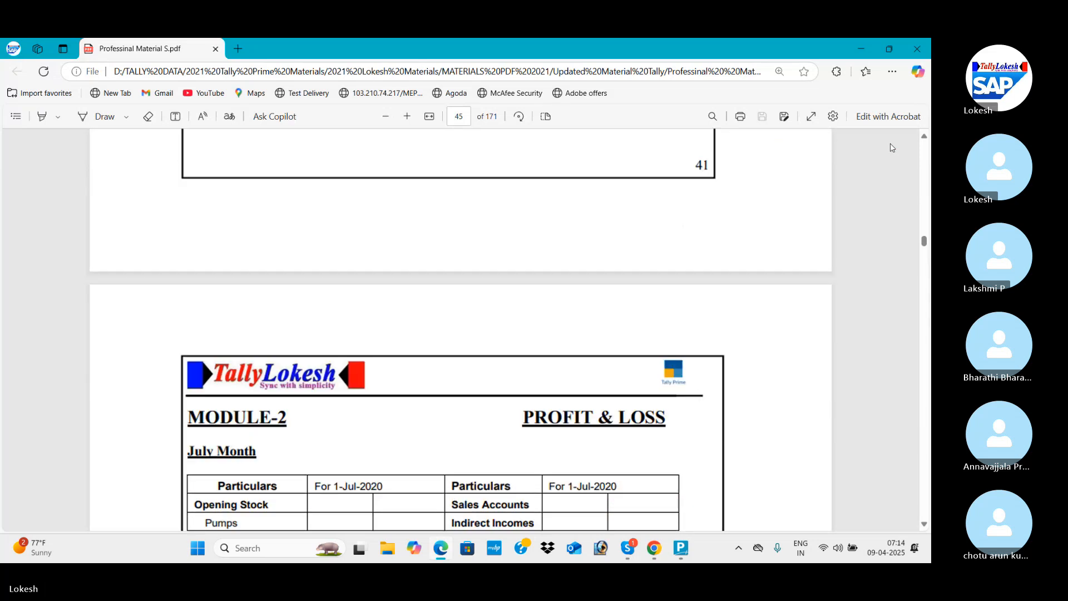
pyautogui.scroll(-4, 892, 147)
pyautogui.scroll(-1, 892, 147)
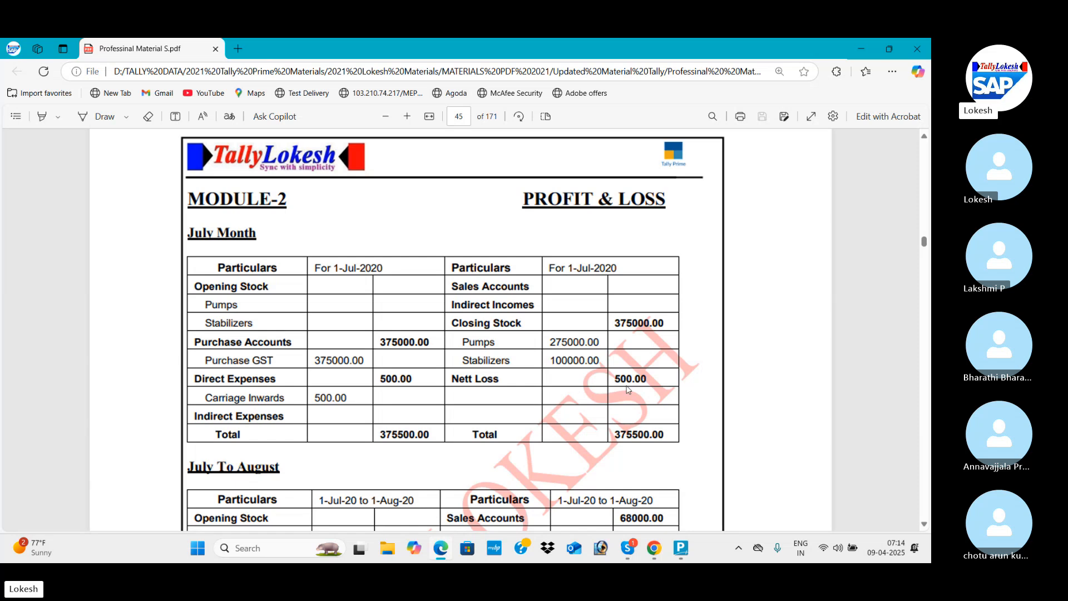
# Review the PDF's remaining Module-2 Profit & Loss statements through February To March and the Trading Company list of ledgers and groups.
pyautogui.scroll(-15, 627, 390)
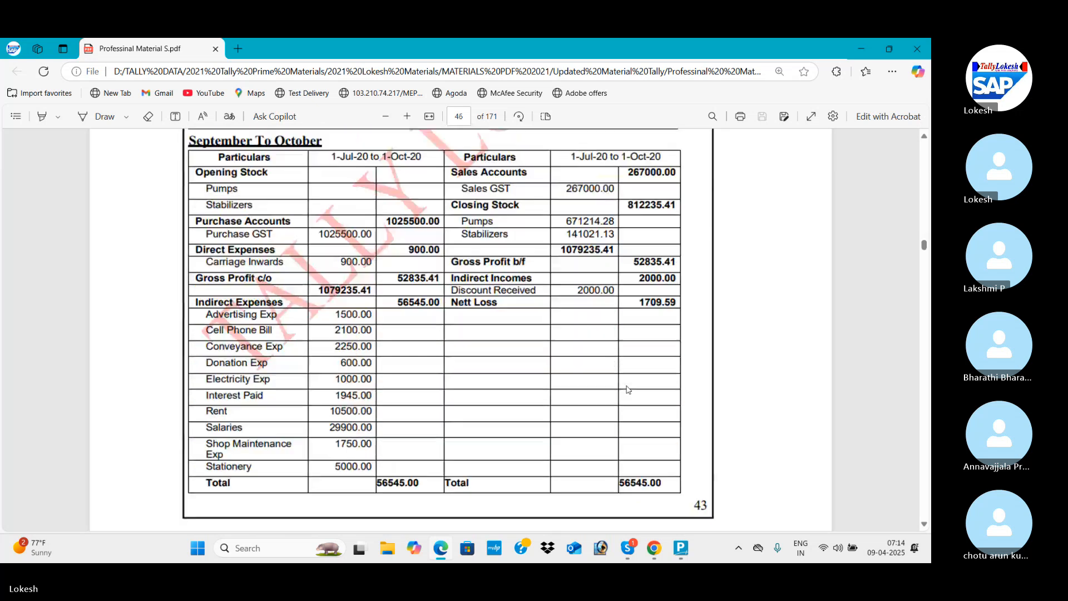
pyautogui.scroll(-15, 627, 390)
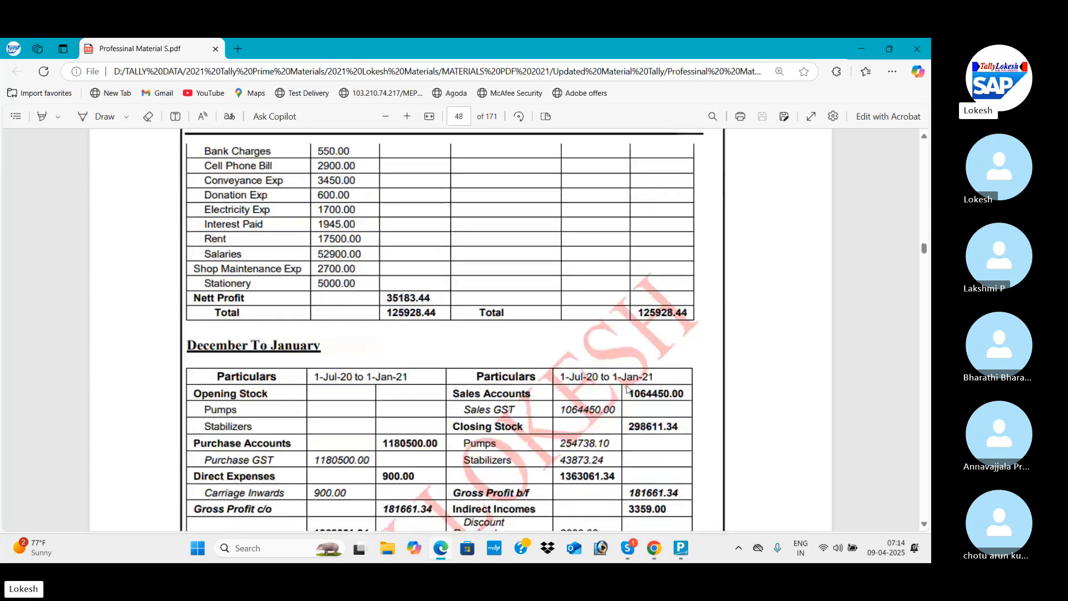
pyautogui.scroll(-15, 627, 389)
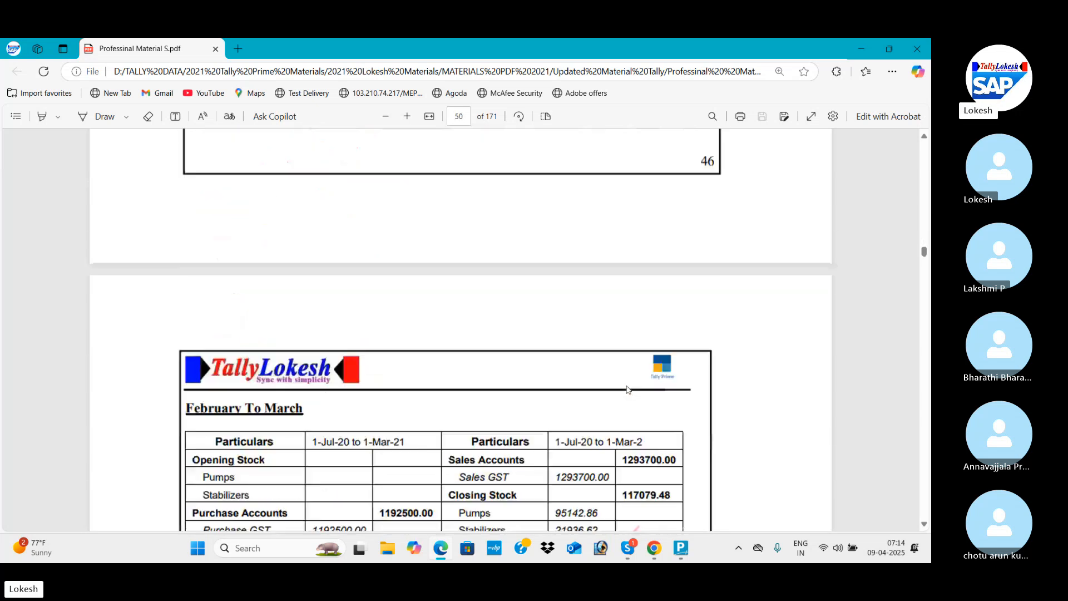
pyautogui.scroll(-15, 627, 390)
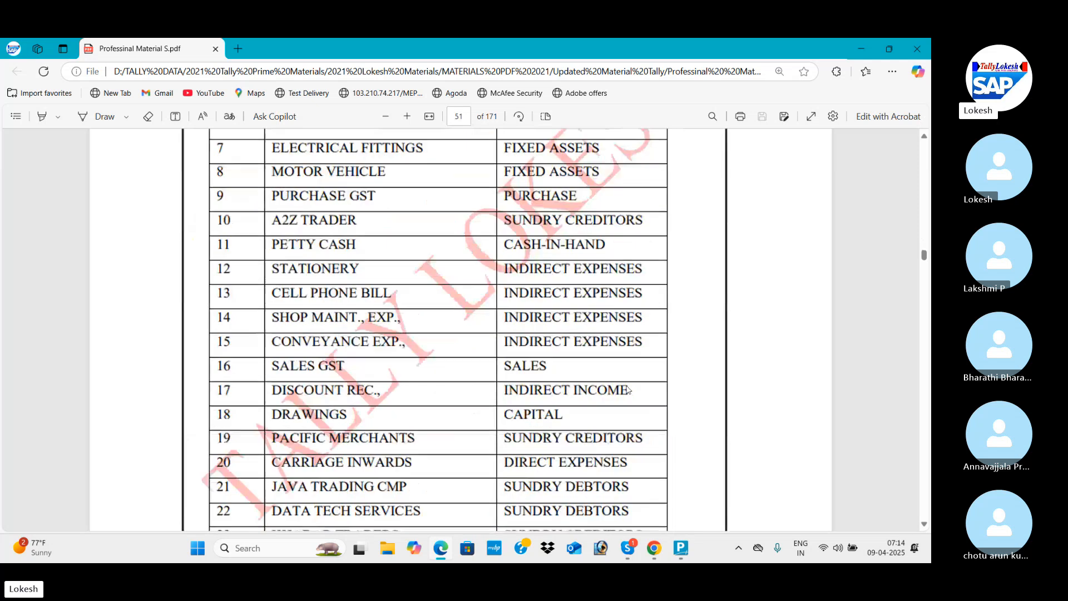
pyautogui.scroll(3, 627, 390)
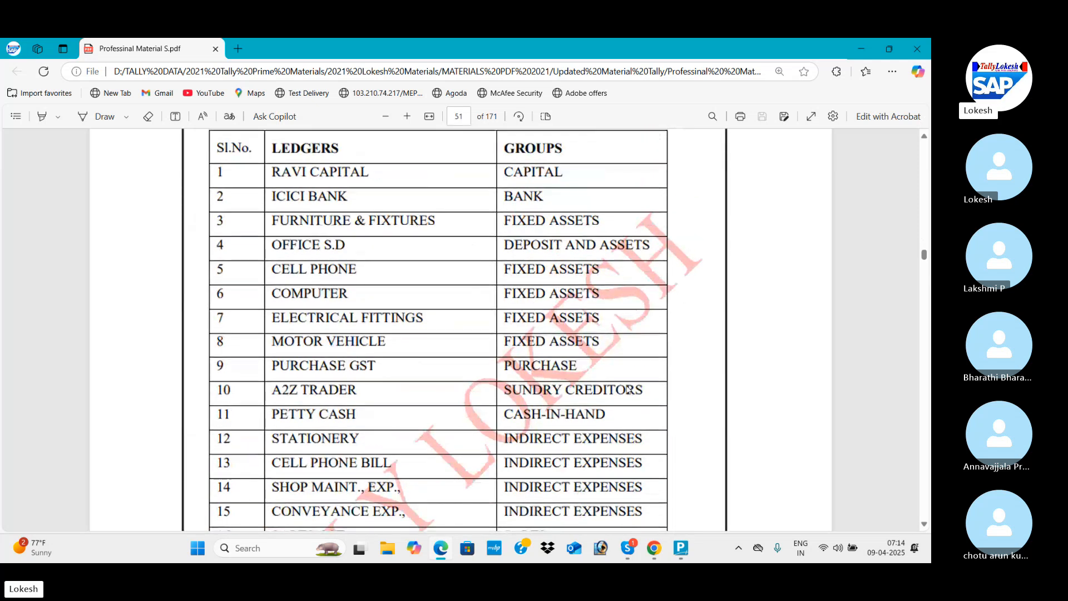
pyautogui.scroll(3, 627, 389)
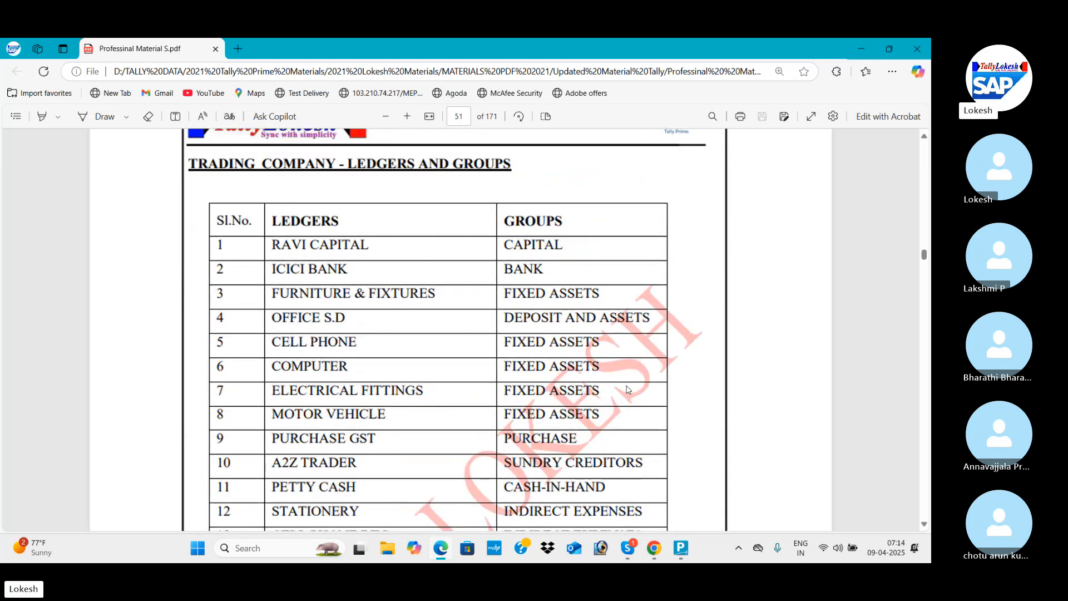
pyautogui.scroll(-3, 628, 390)
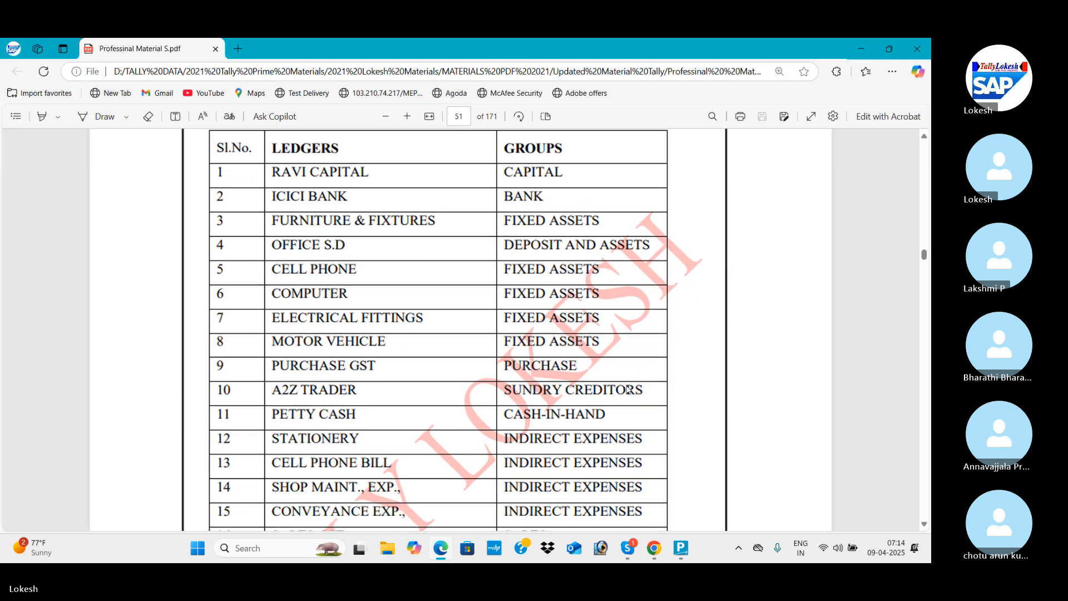
pyautogui.scroll(-6, 628, 390)
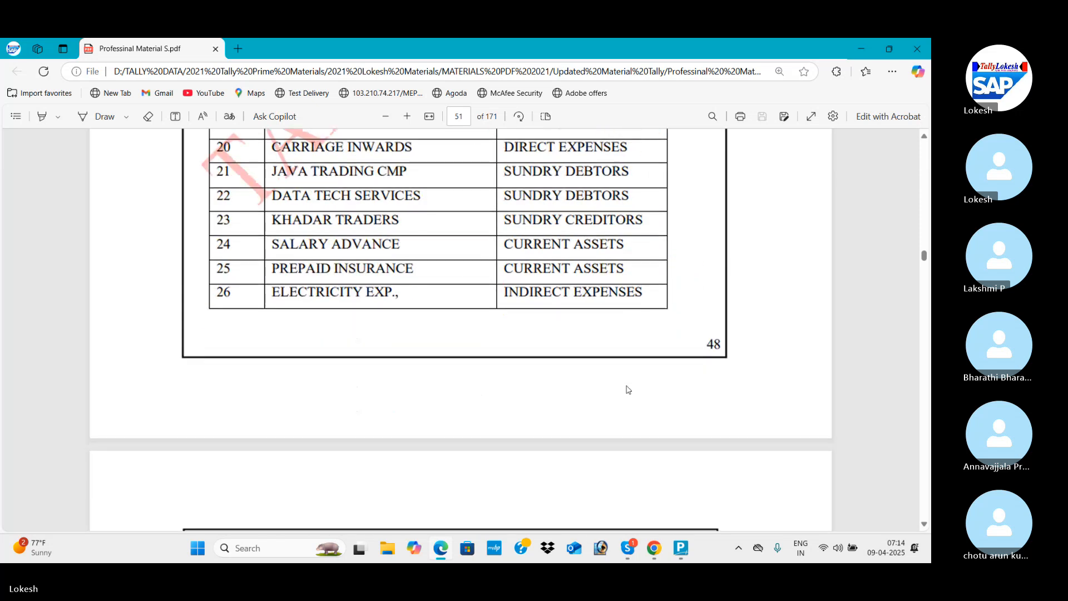
# Continue to the Trading Company keys table in the PDF and read through the function keys for the transactions.
pyautogui.scroll(-10, 629, 389)
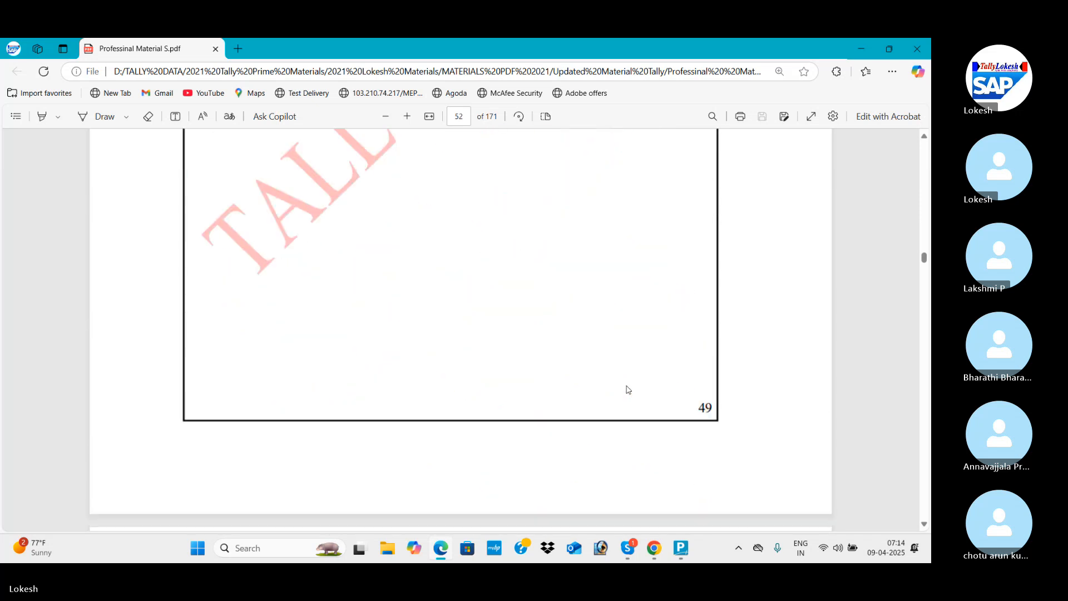
pyautogui.scroll(-5, 629, 389)
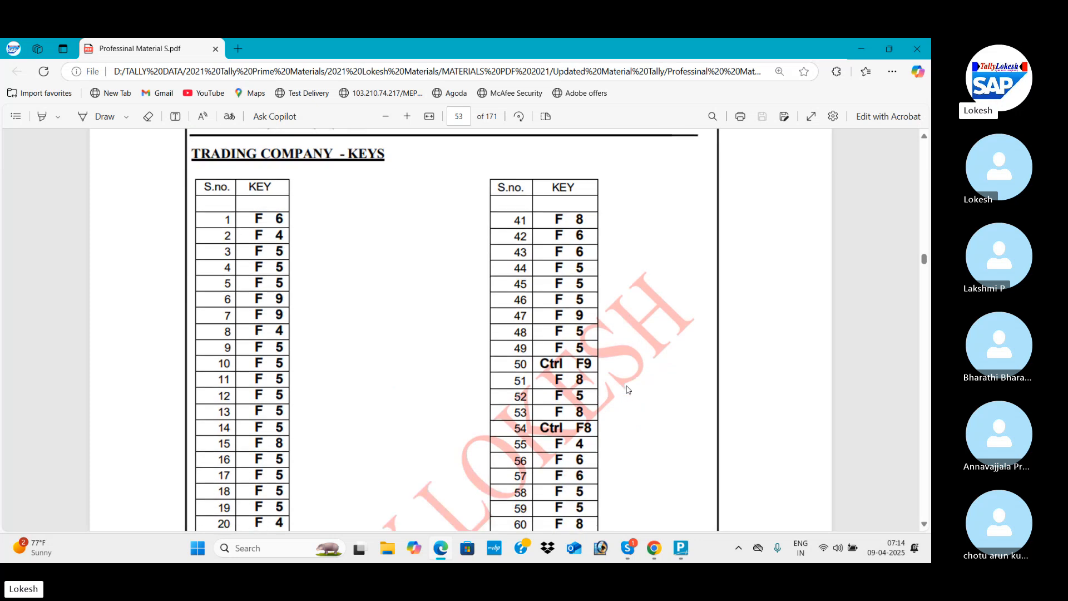
pyautogui.scroll(-5, 629, 389)
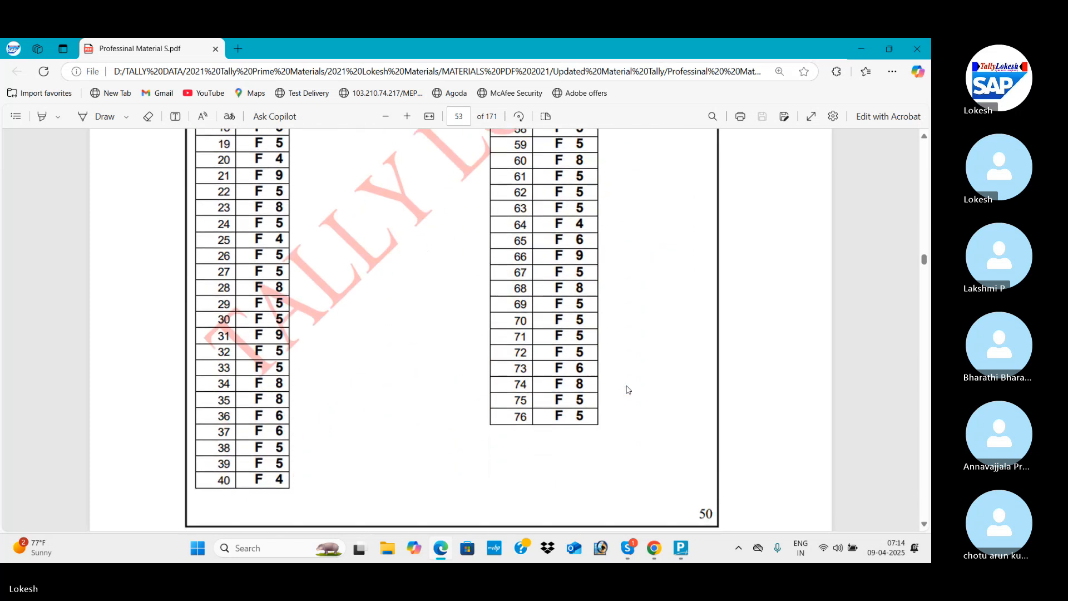
pyautogui.scroll(1, 628, 389)
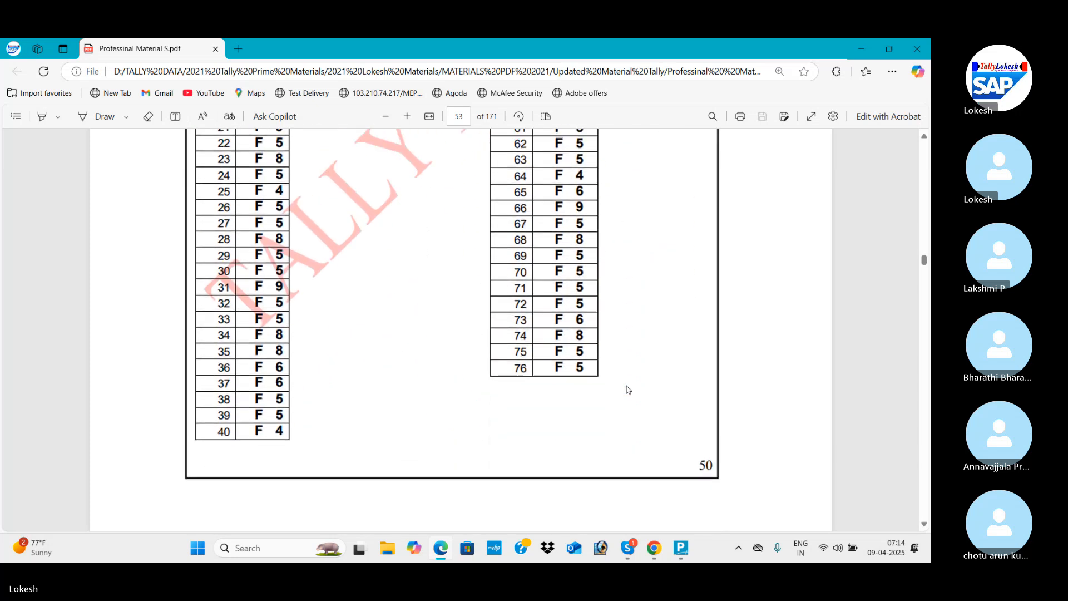
# Return to the transaction list in the PDF and examine the August 2023 transactions 12 to 14.
pyautogui.click(926, 219)
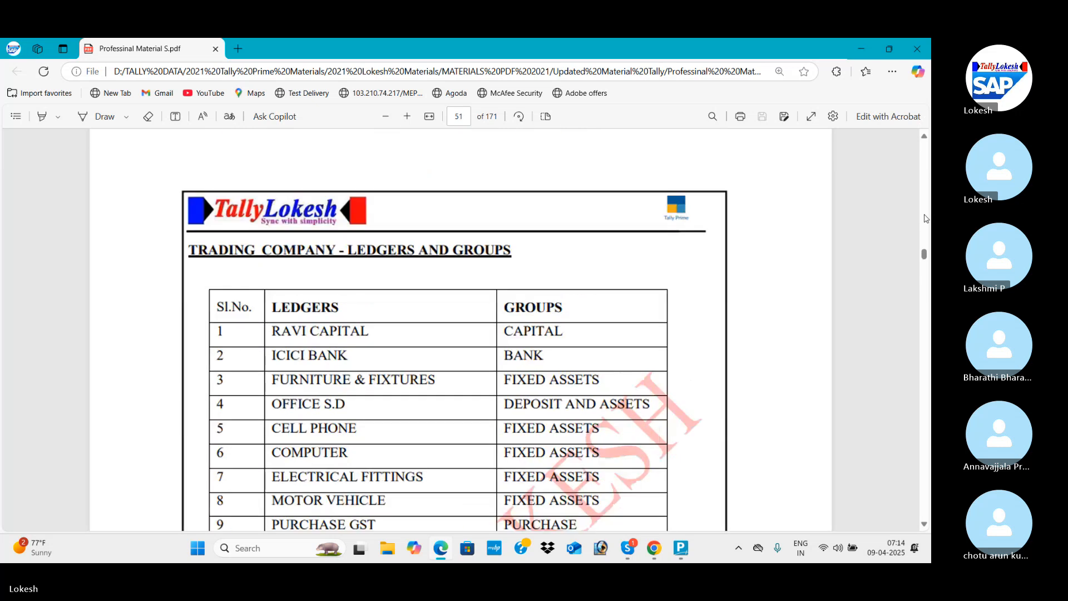
pyautogui.moveTo(925, 219); pyautogui.dragTo(926, 218)
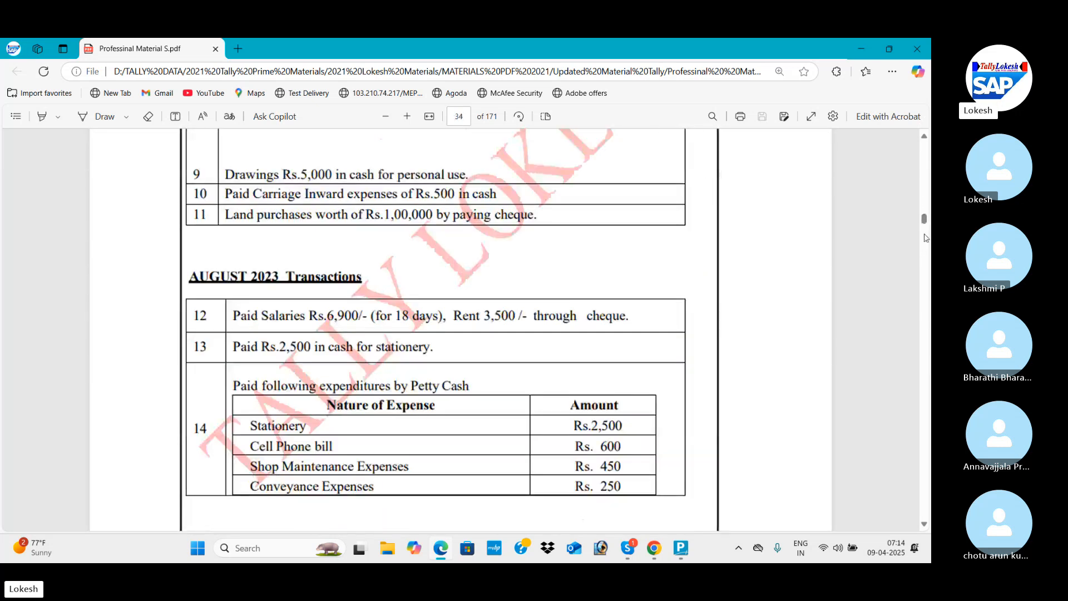
pyautogui.click(925, 523)
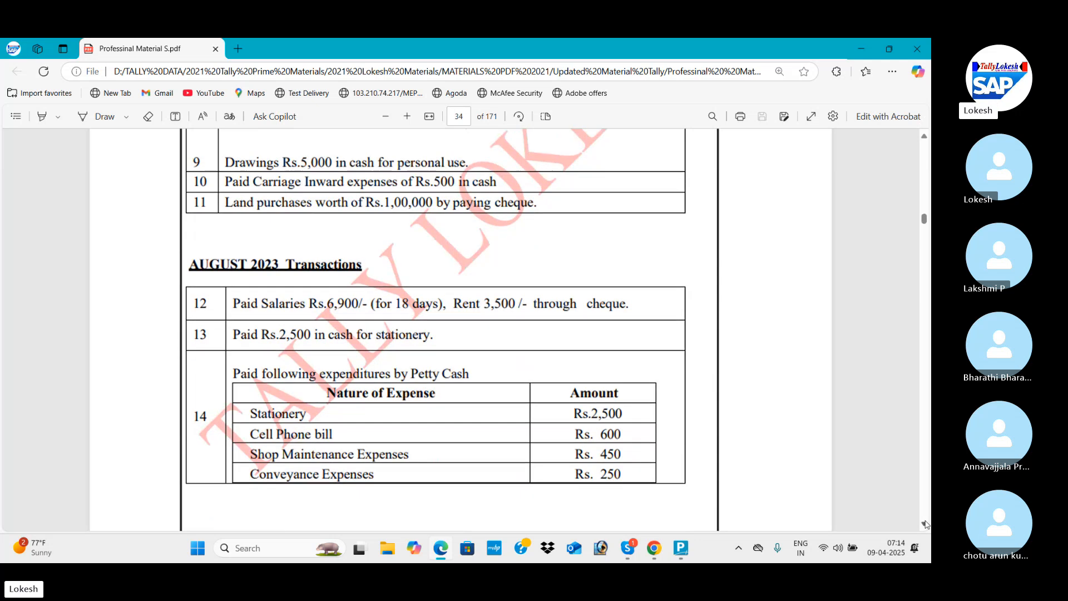
pyautogui.moveTo(925, 524); pyautogui.dragTo(925, 524)
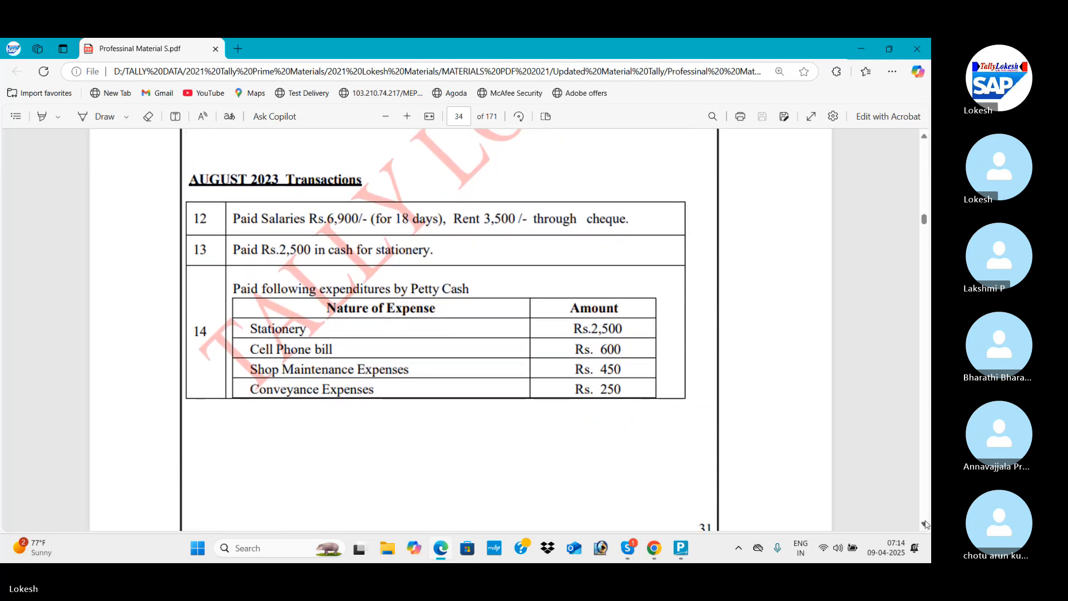
# Switch to TallyPrime, leave the Profit & Loss A/c, and open the company's Balance Sheet.
pyautogui.hotkey('alt', 'Tab')
pyautogui.press('Escape')
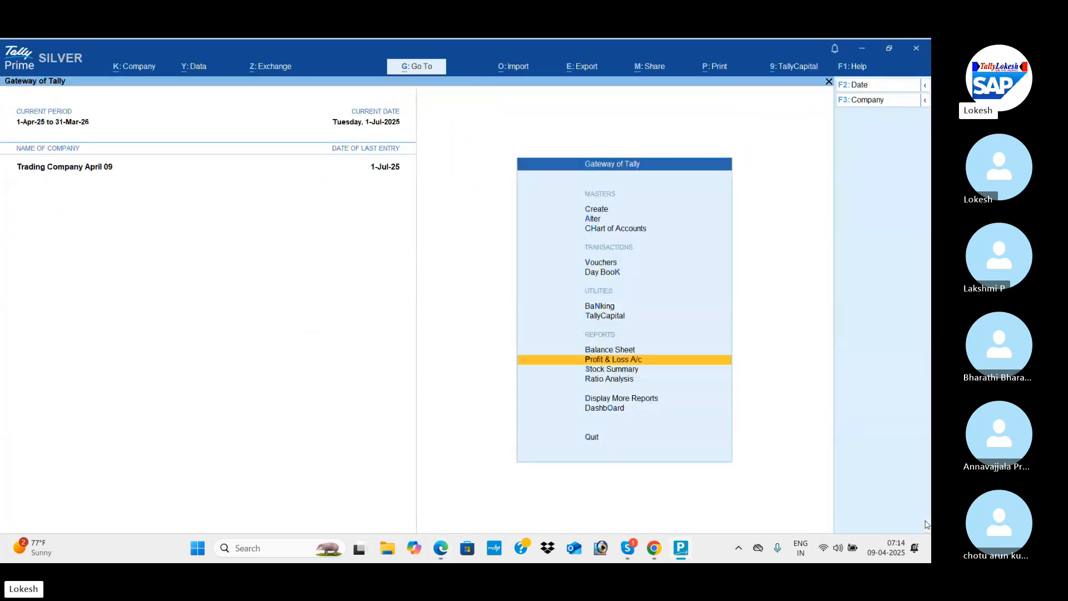
pyautogui.press('Up')
pyautogui.press('Return')
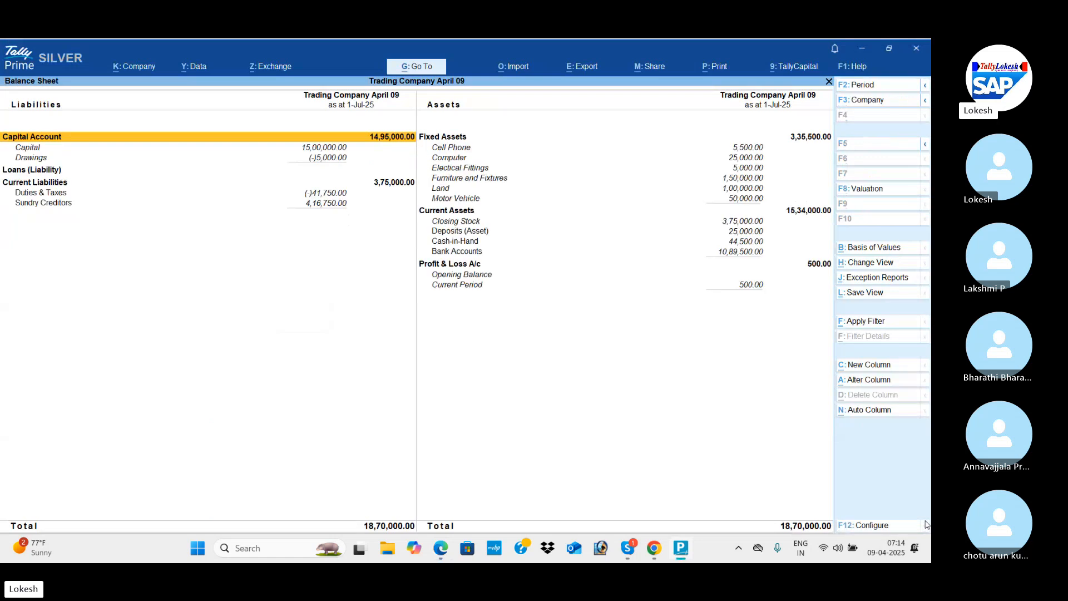
# Leave the Balance Sheet and open the Stock Summary in detailed view to examine the items under each stock group.
pyautogui.press('Escape')
pyautogui.press('Down')
pyautogui.press('Down')
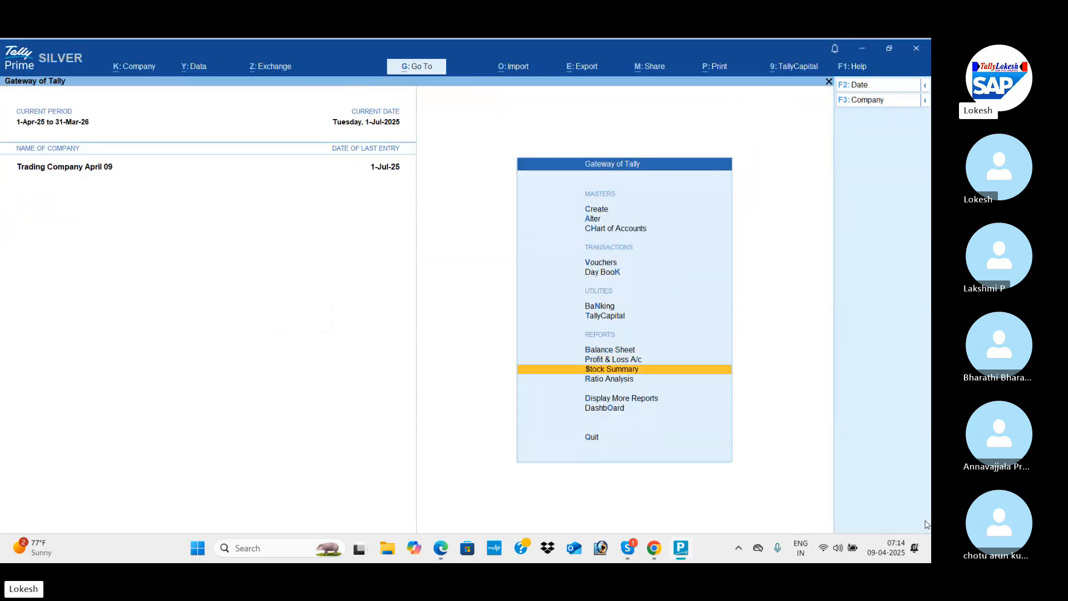
pyautogui.press('Return')
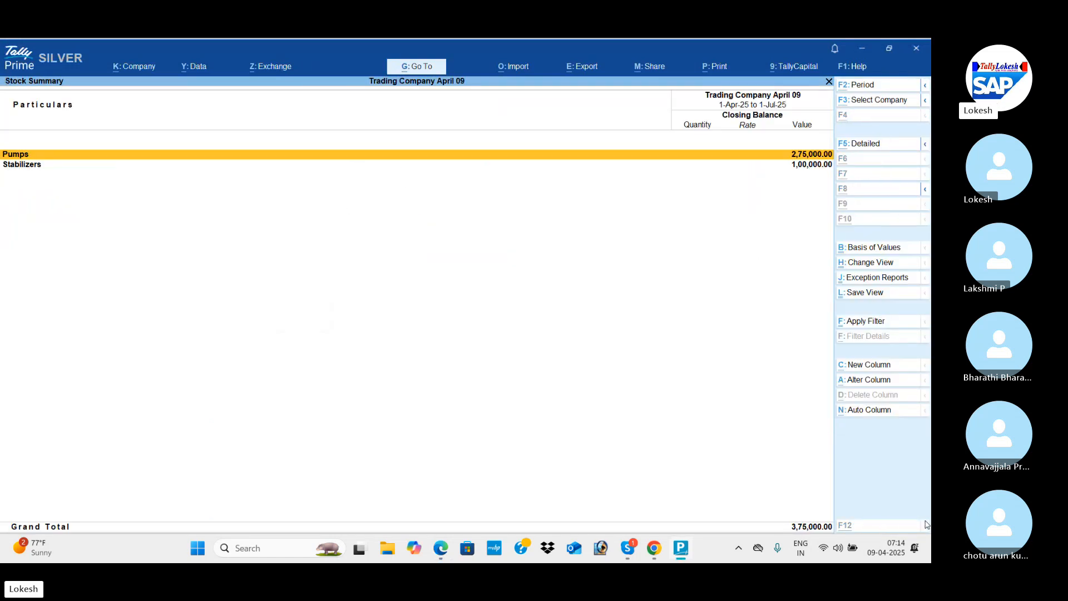
pyautogui.hotkey('alt', 'F5')
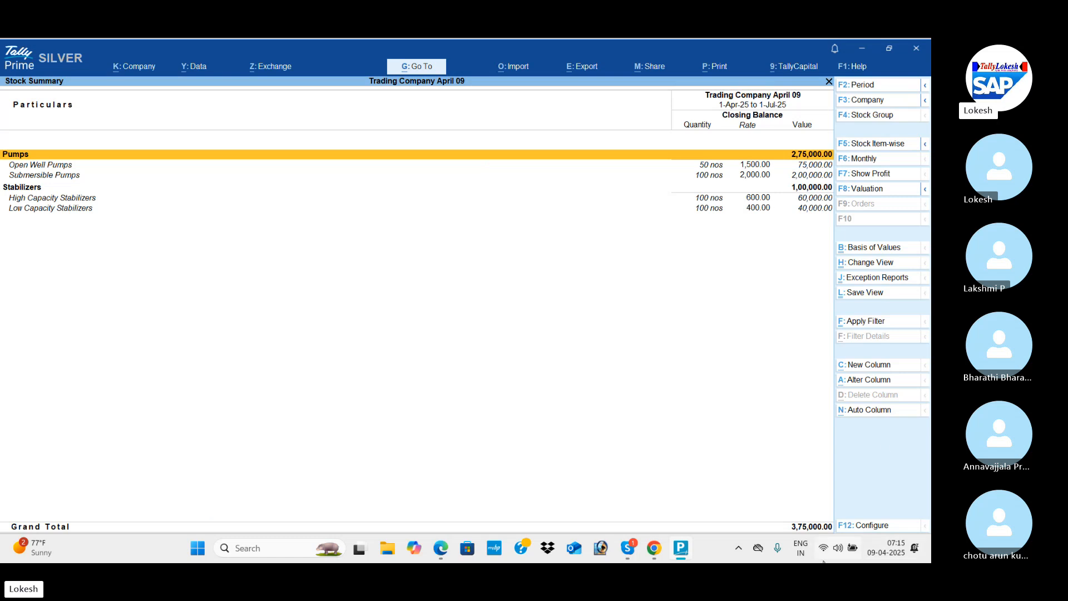
# Configure the Stock Summary to show both goods inwards and goods outwards alongside the closing balance.
pyautogui.click(872, 525)
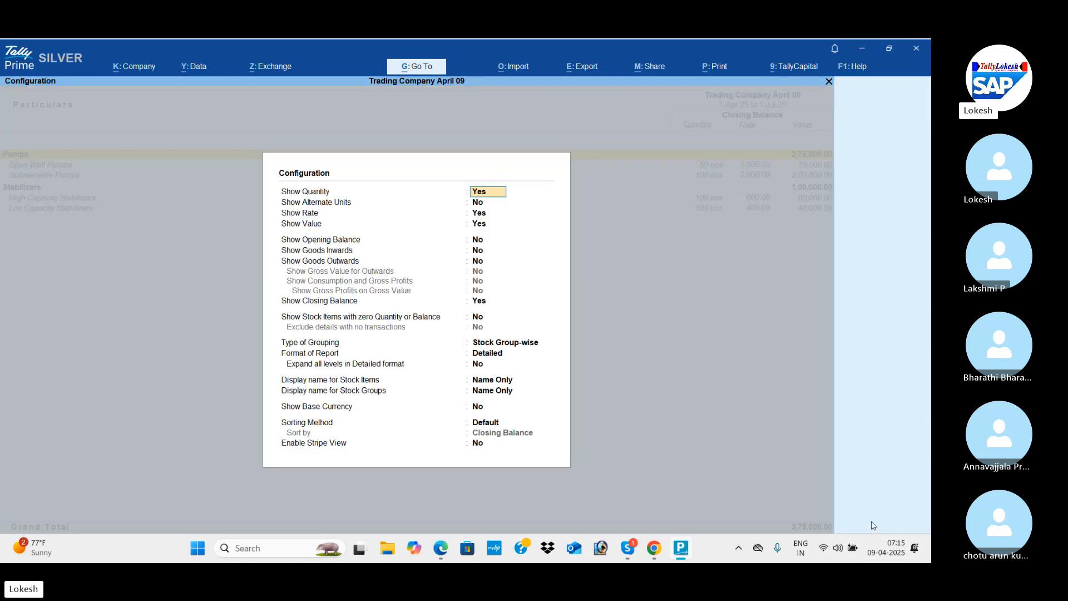
pyautogui.press('Down')
pyautogui.press('Down')
pyautogui.press('Down')
pyautogui.press('Down')
pyautogui.press('Down')
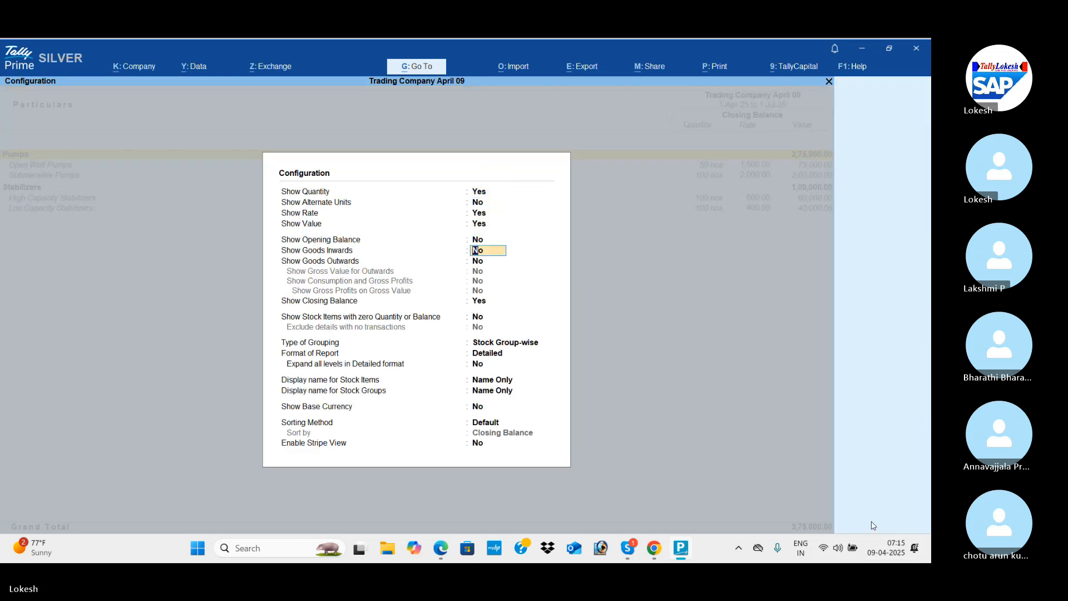
pyautogui.press('Return')
pyautogui.write('y')
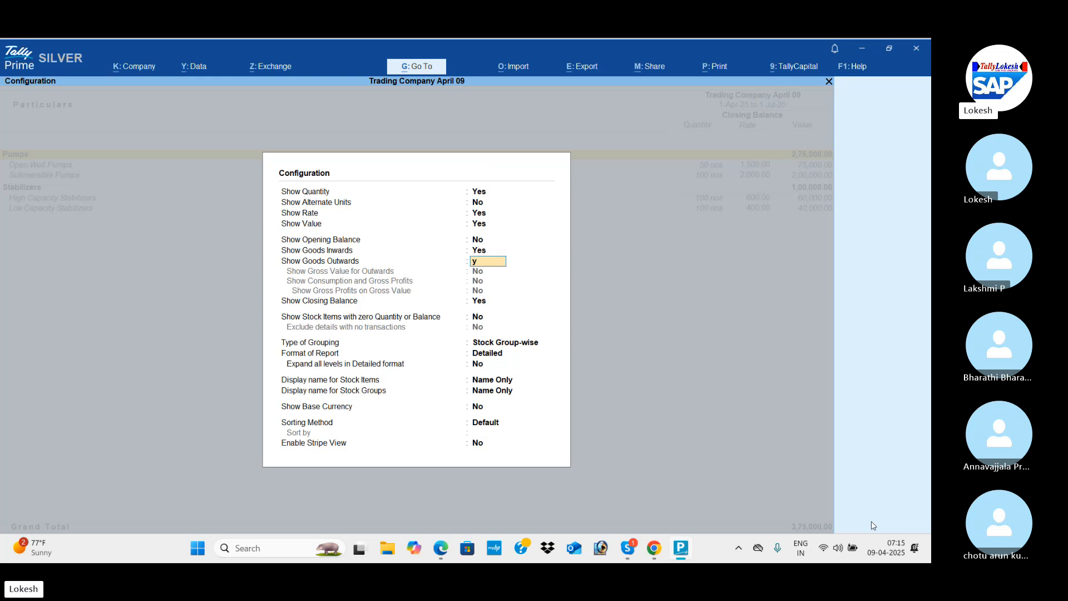
pyautogui.press('Return')
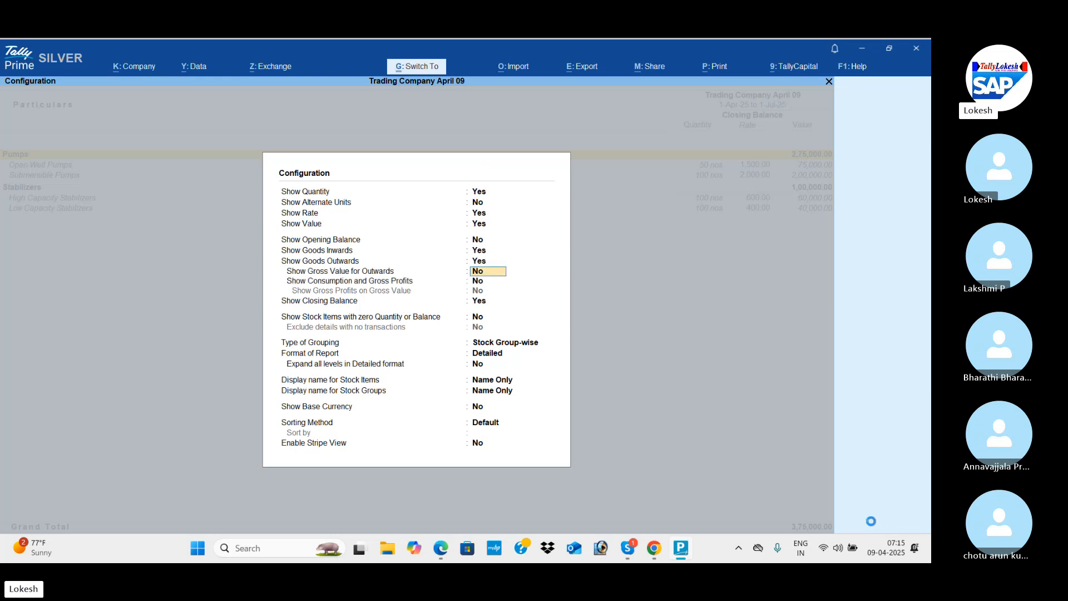
pyautogui.hotkey('ctrl', 'a')
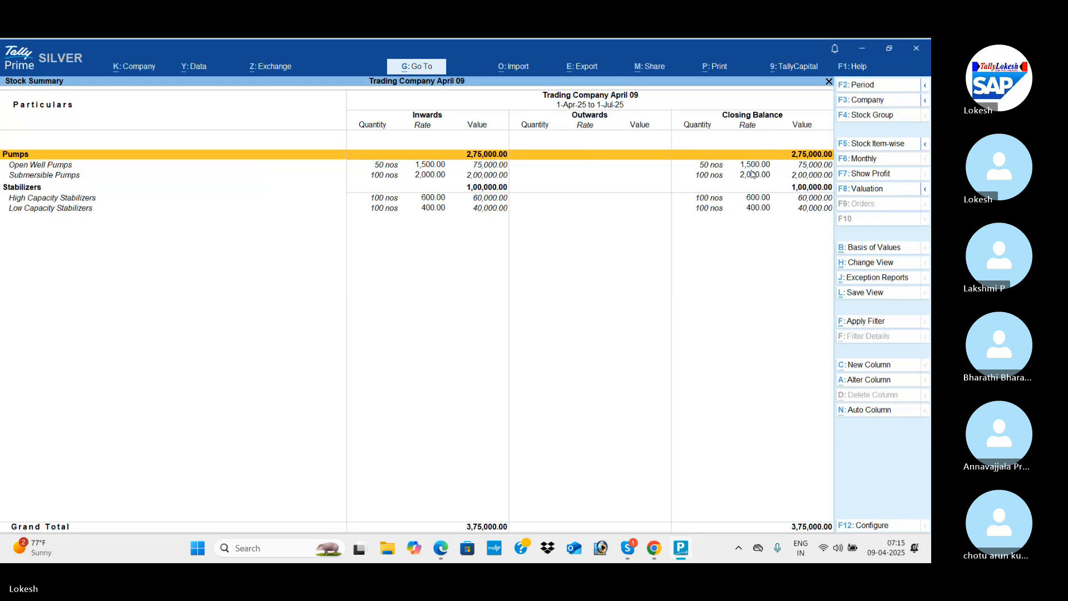
# Leave the Stock Summary and open the Dashboard to review the company's trading, cash/bank and inventory tiles.
pyautogui.press('Escape')
pyautogui.press('Down')
pyautogui.press('Down')
pyautogui.press('Down')
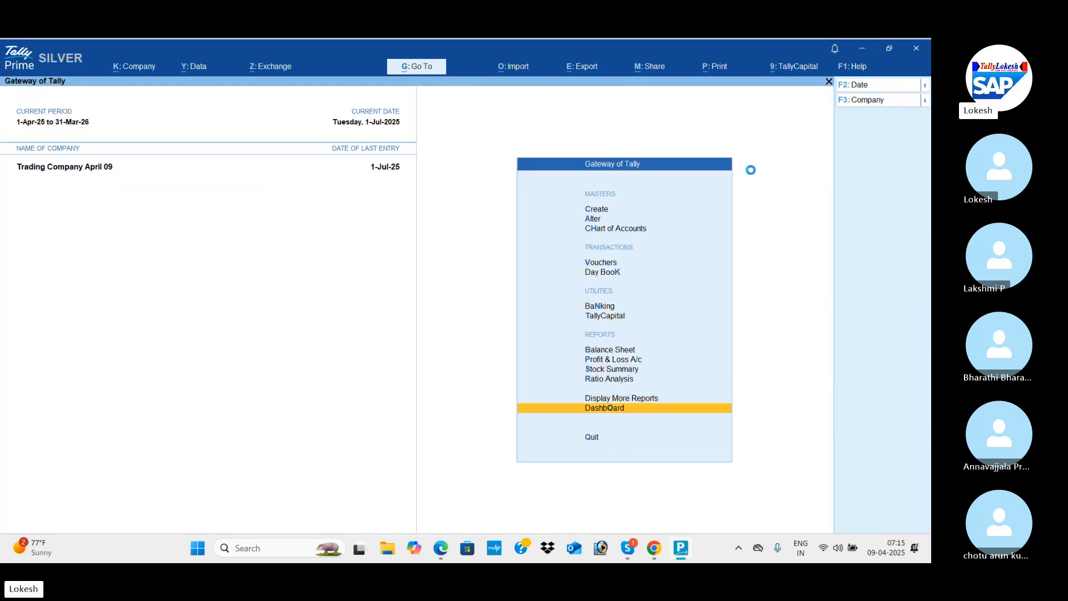
pyautogui.press('Return')
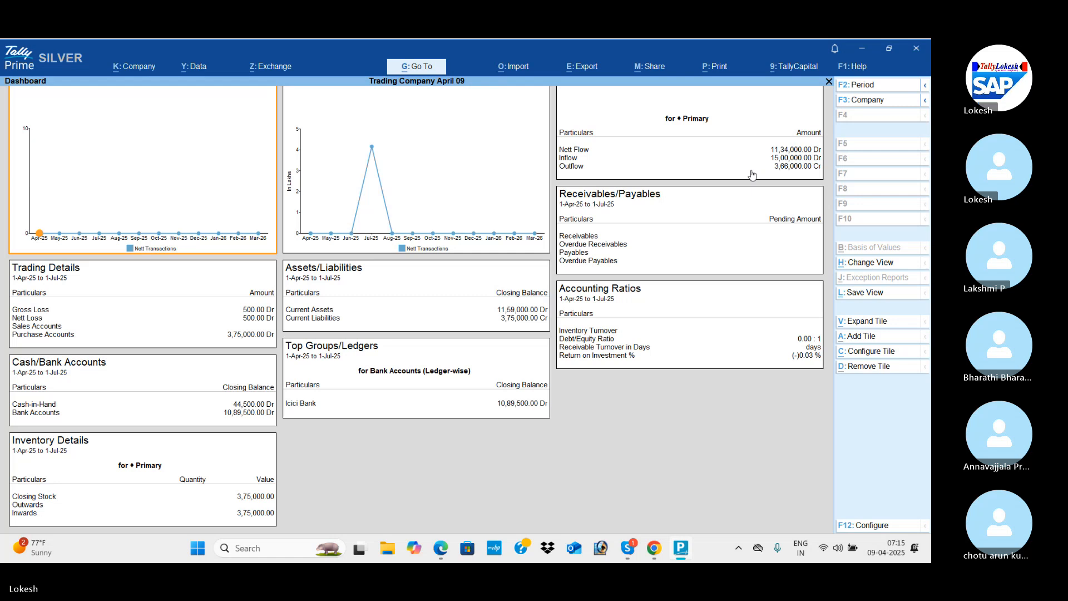
# Leave the Dashboard and open the Trial Balance to review the debit and credit closing balances.
pyautogui.press('Escape')
pyautogui.press('Up')
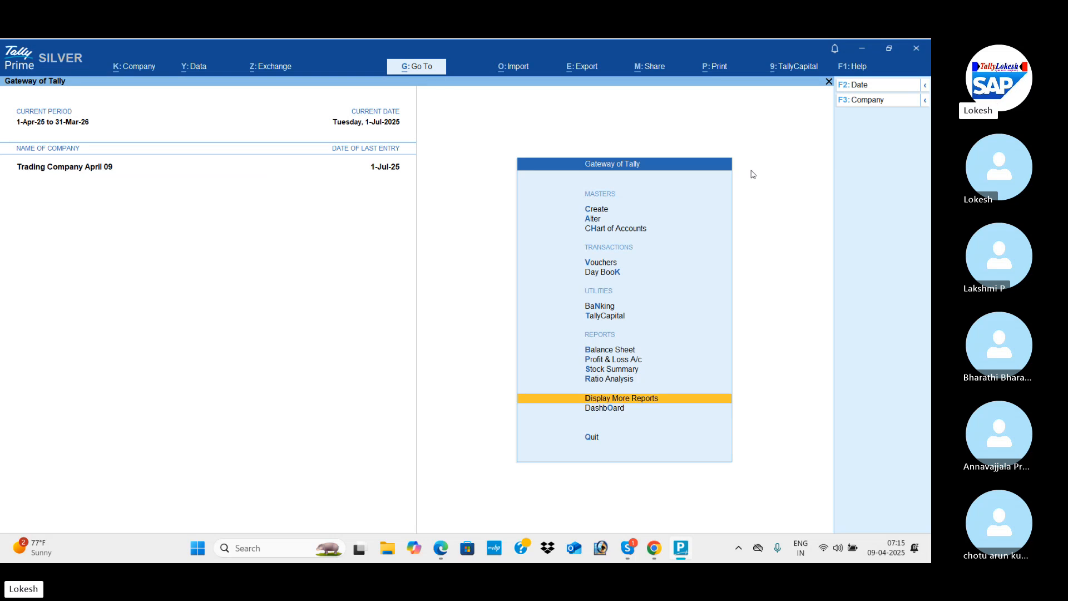
pyautogui.press('Return')
pyautogui.press('Return')
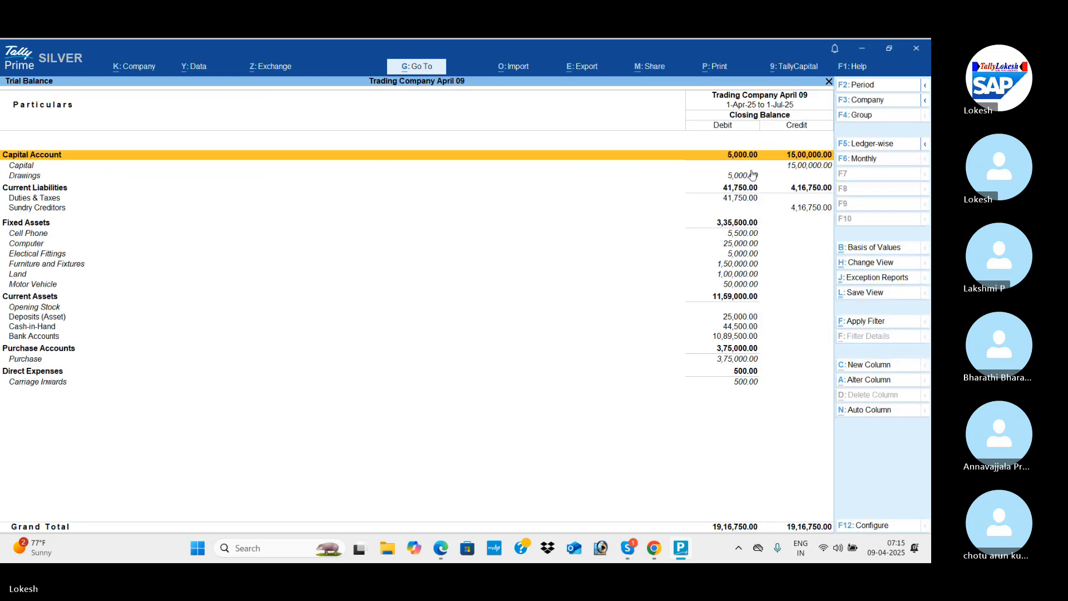
# Close the Trial Balance and open the Cash/Bank Book(s) summary from the account books to check cash and bank balances.
pyautogui.press('Escape')
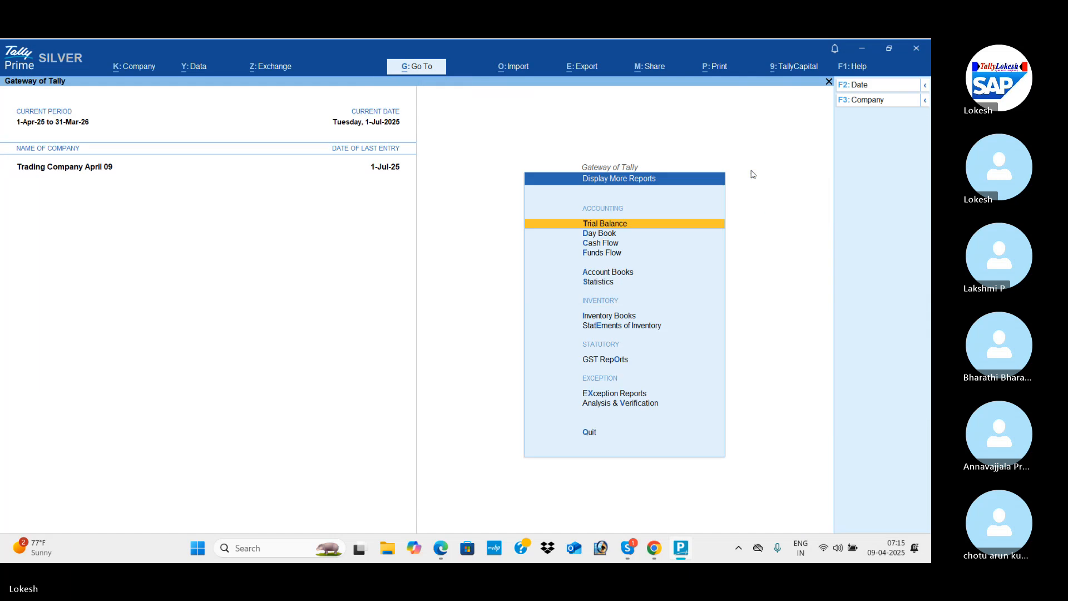
pyautogui.press('Down')
pyautogui.press('Down')
pyautogui.press('Down')
pyautogui.press('Down')
pyautogui.press('Return')
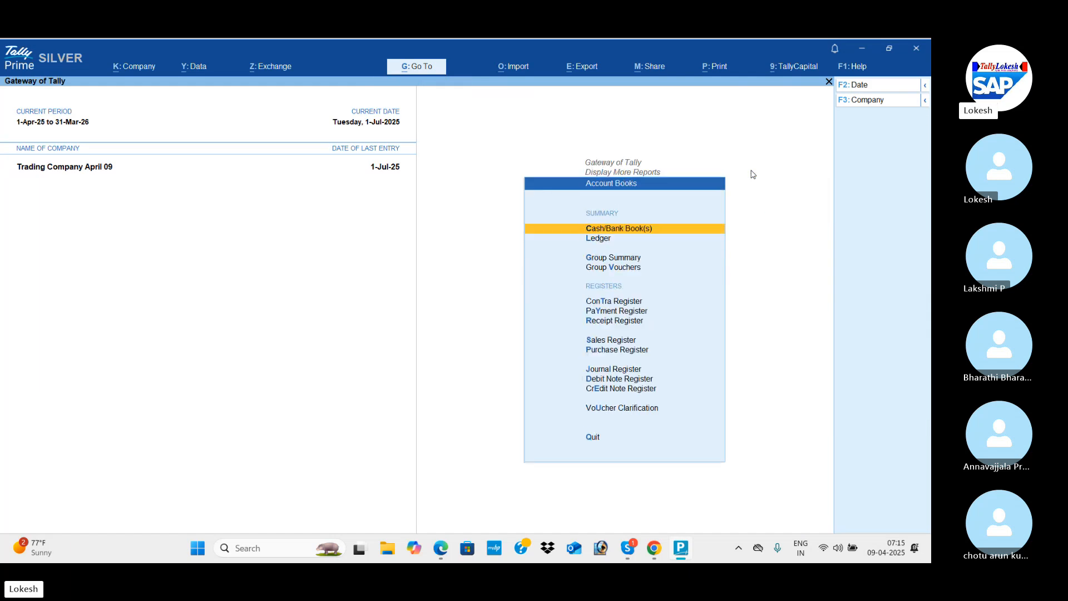
pyautogui.press('Return')
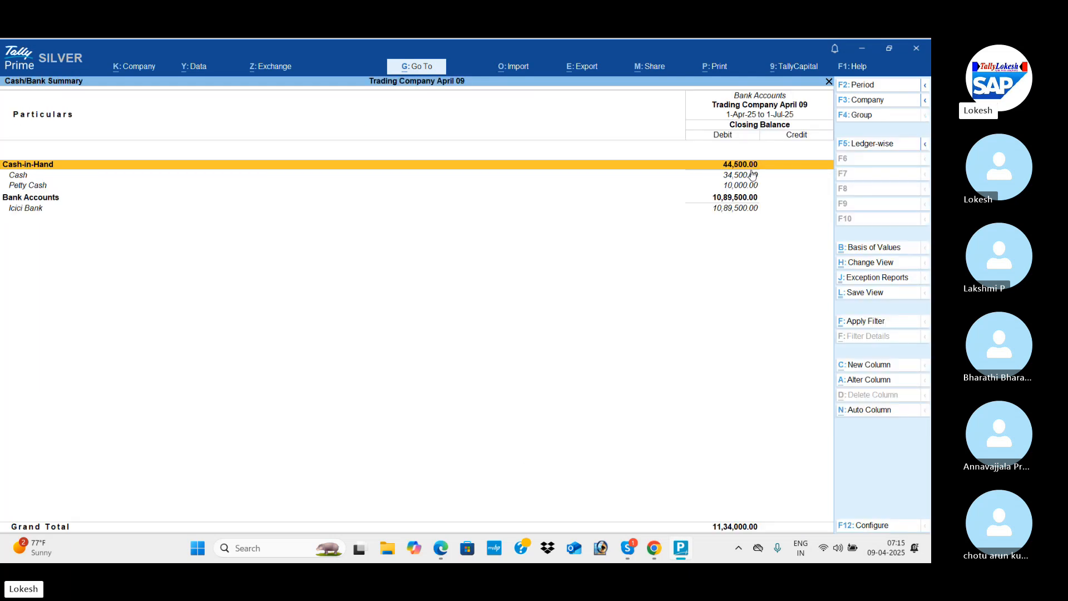
# Leave the Cash/Bank Summary and view the monthly Purchase Register, followed by the Sales Register.
pyautogui.press('Escape')
pyautogui.press('Down')
pyautogui.press('Down')
pyautogui.press('Down')
pyautogui.press('Down')
pyautogui.press('Down')
pyautogui.press('Down')
pyautogui.press('Down')
pyautogui.press('Down')
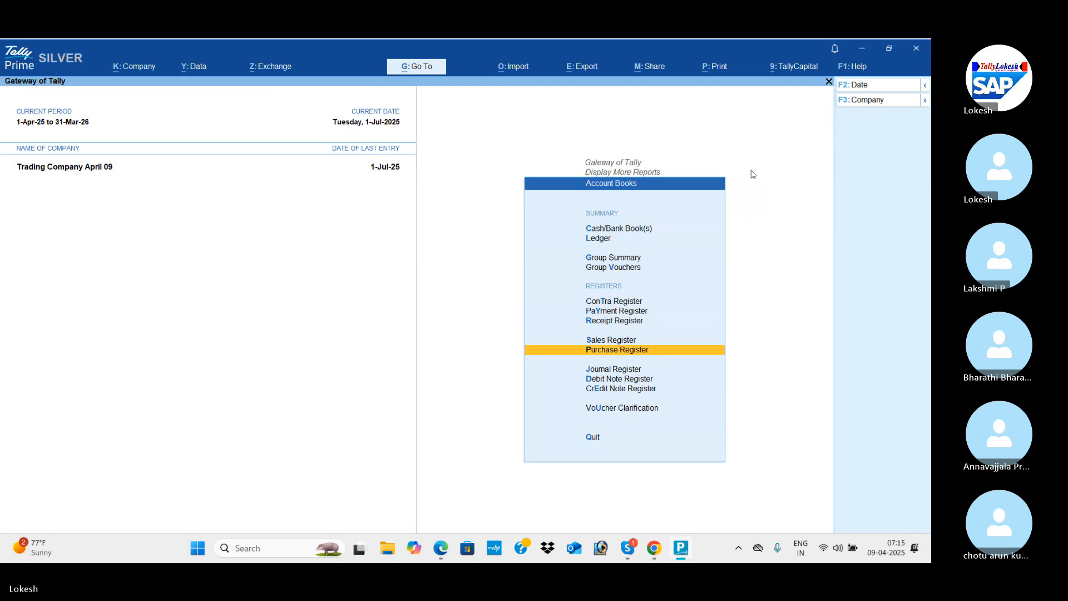
pyautogui.press('Return')
pyautogui.press('Escape')
pyautogui.press('Up')
pyautogui.press('Return')
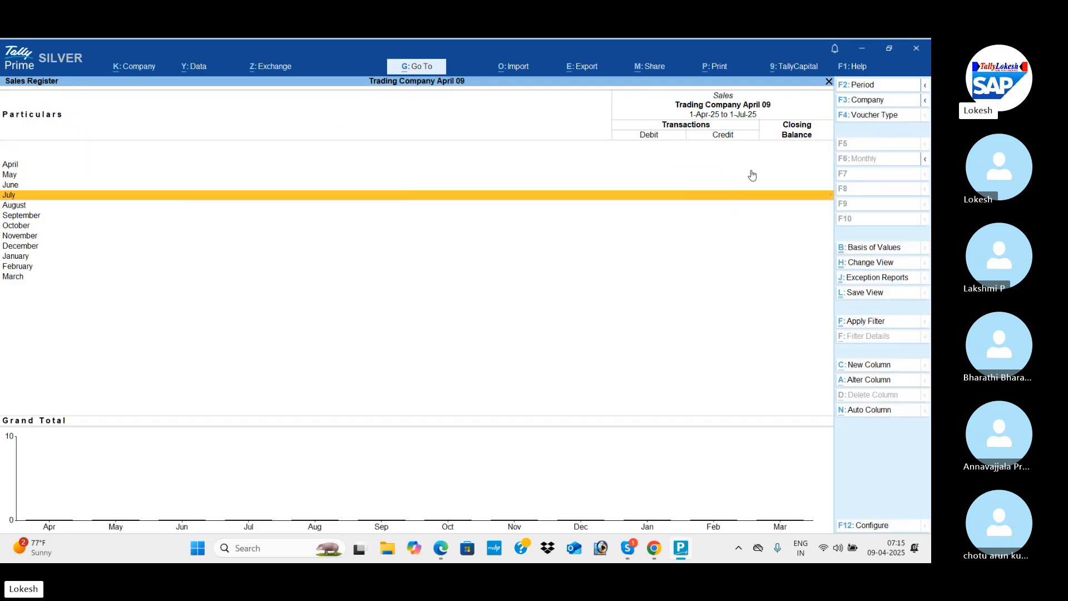
# Leave the Sales Register and view the Receipt Register, followed by the Payment Register's July vouchers.
pyautogui.press('Escape')
pyautogui.press('Up')
pyautogui.press('Return')
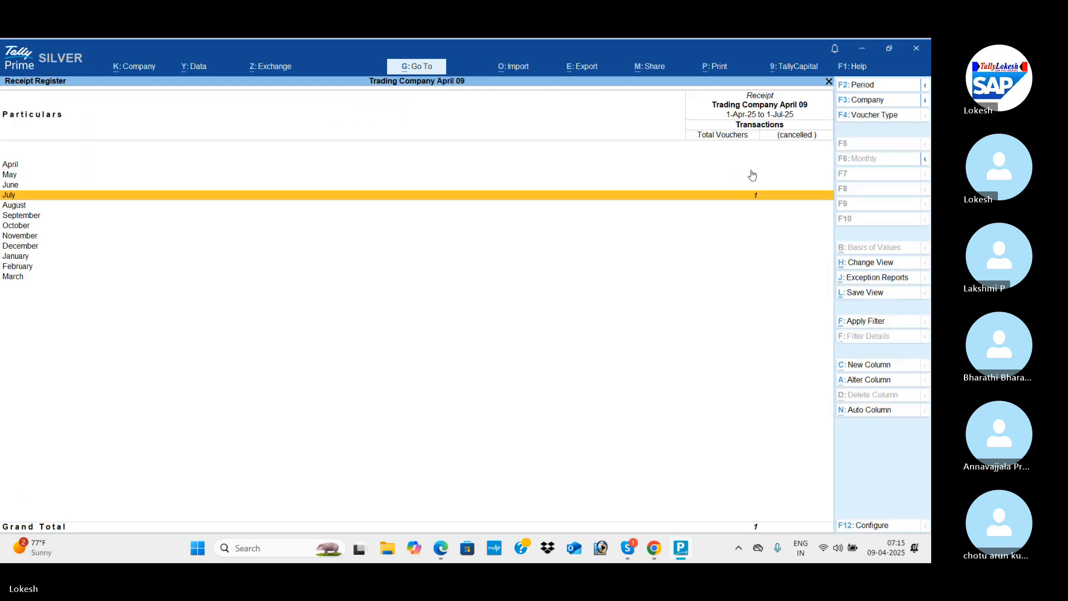
pyautogui.press('Escape')
pyautogui.press('Up')
pyautogui.press('Return')
# Close the Payment Register, review July's contra vouchers in the Contra Register, and return to Display More Reports.
pyautogui.press('Return')
pyautogui.press('Escape')
pyautogui.press('Escape')
pyautogui.press('Up')
pyautogui.press('Return')
pyautogui.press('Return')
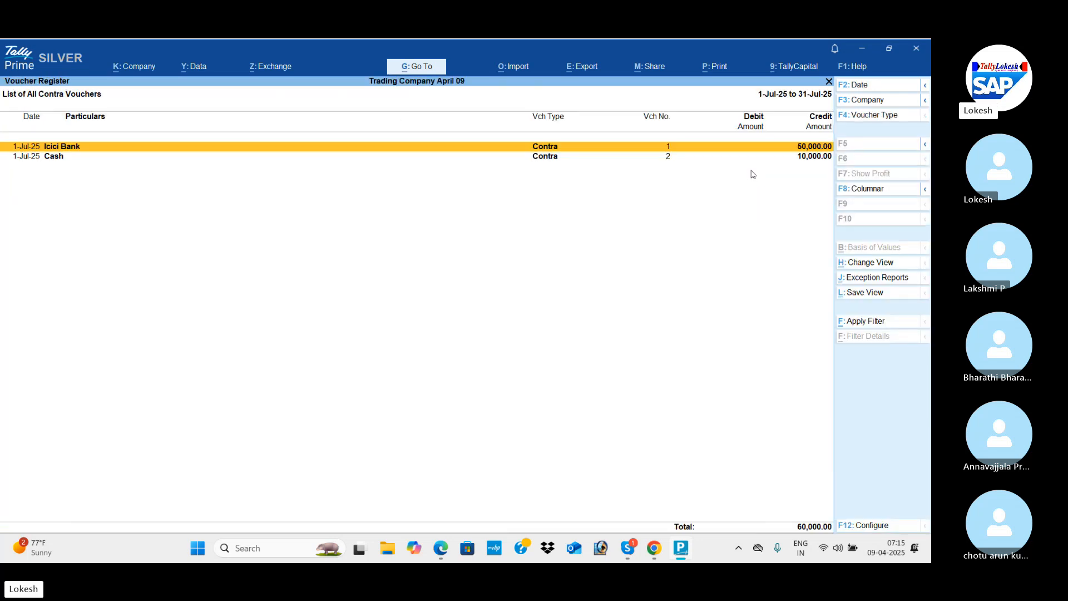
pyautogui.press('Escape')
pyautogui.press('Escape')
pyautogui.press('Escape')
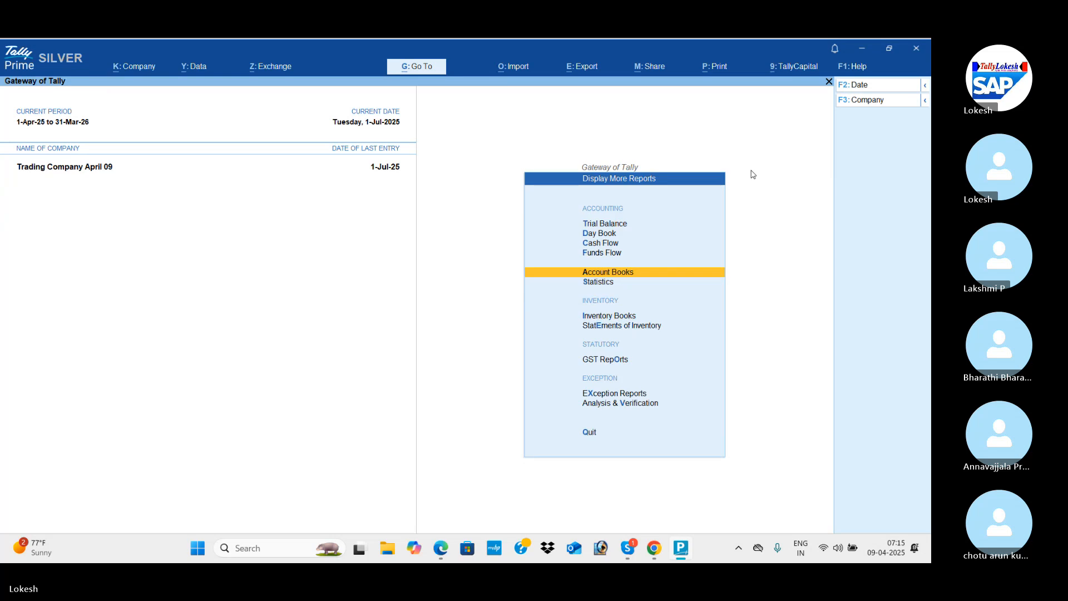
# View the Stock Query for High Capacity Stabilizers in the Statements of Inventory, and return to Display More Reports.
pyautogui.press('Down')
pyautogui.press('Down')
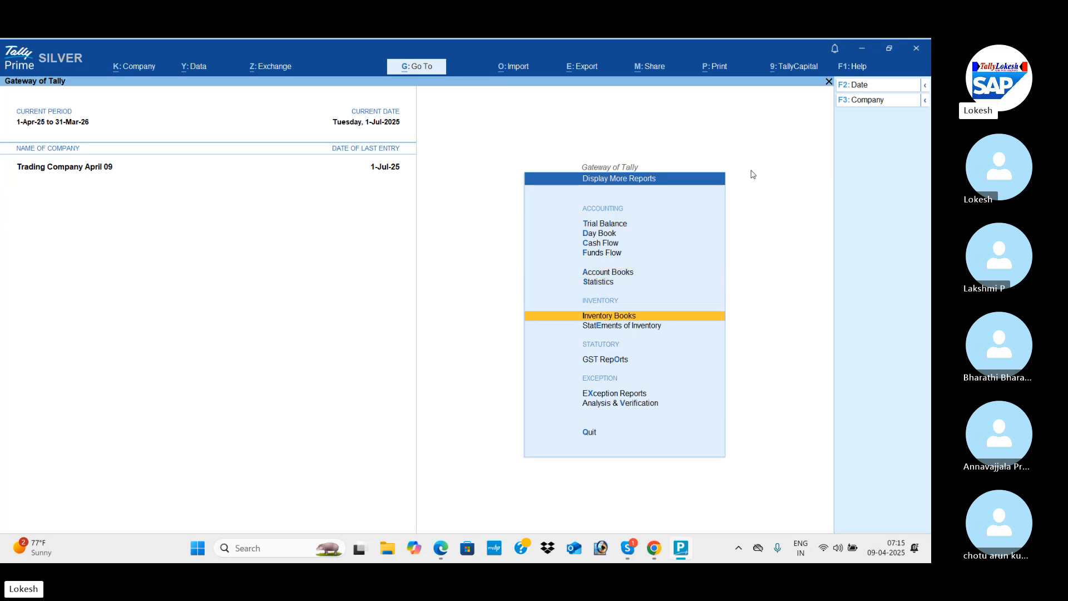
pyautogui.press('Down')
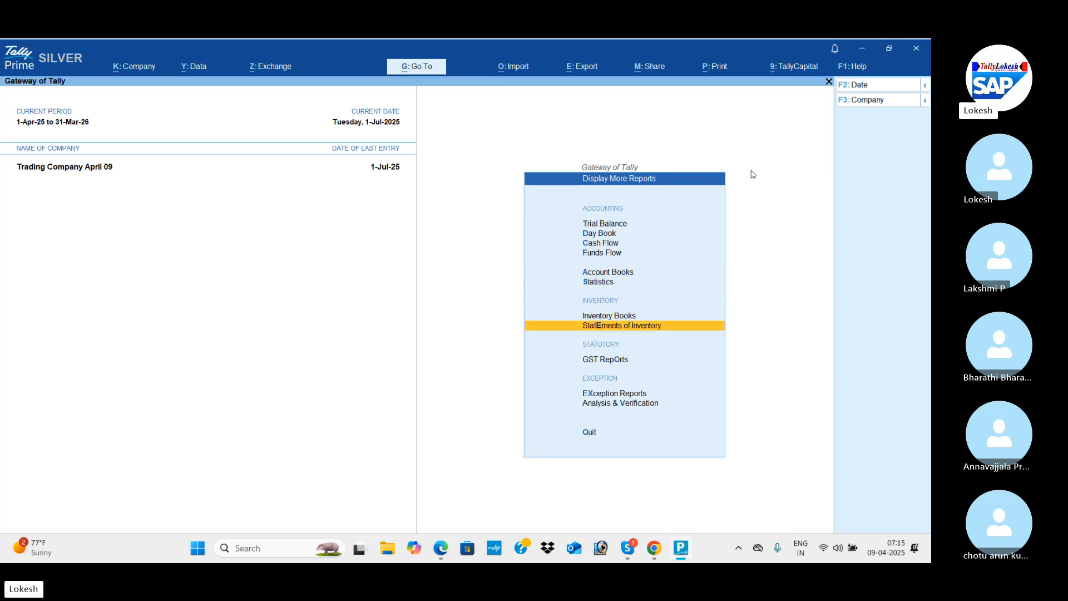
pyautogui.press('Return')
pyautogui.press('Return')
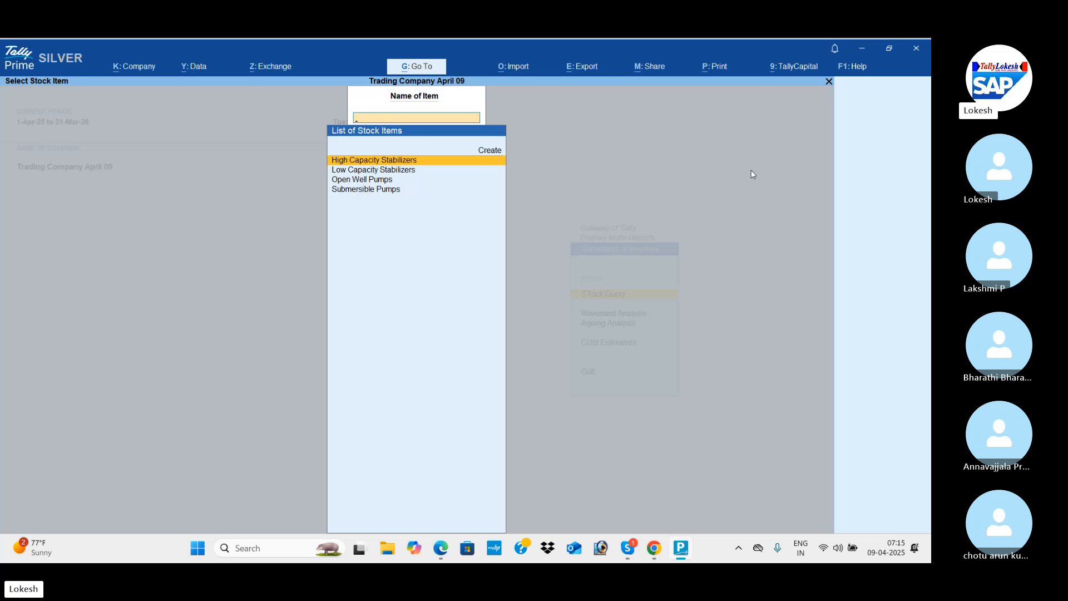
pyautogui.press('Return')
pyautogui.press('Escape')
pyautogui.press('Escape')
pyautogui.press('Escape')
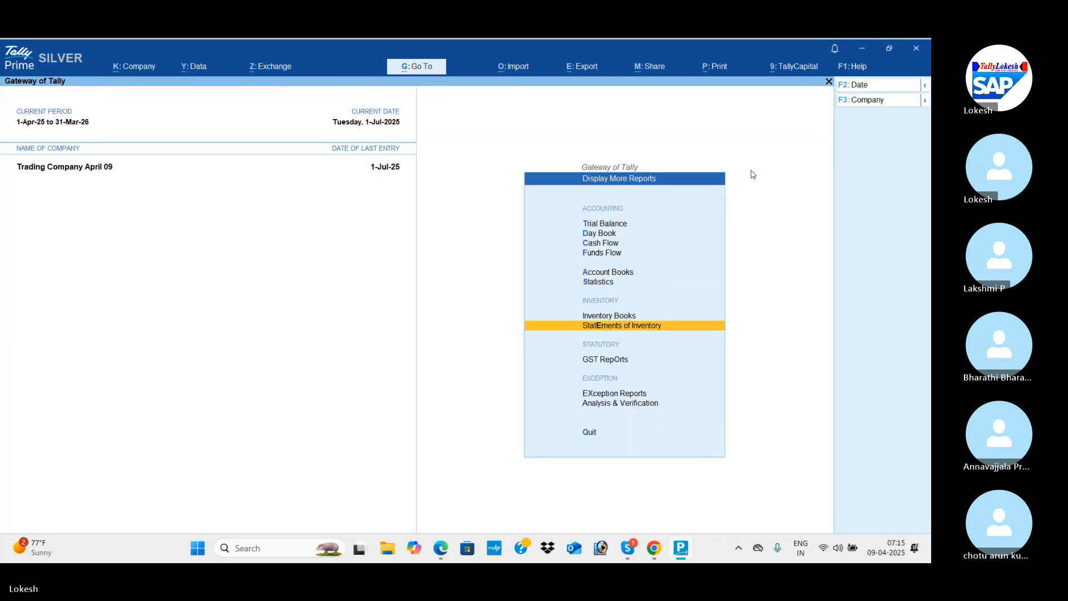
# Look at the GSTR-1 report among the GST Reports and return to Display More Reports.
pyautogui.press('Down')
pyautogui.press('Return')
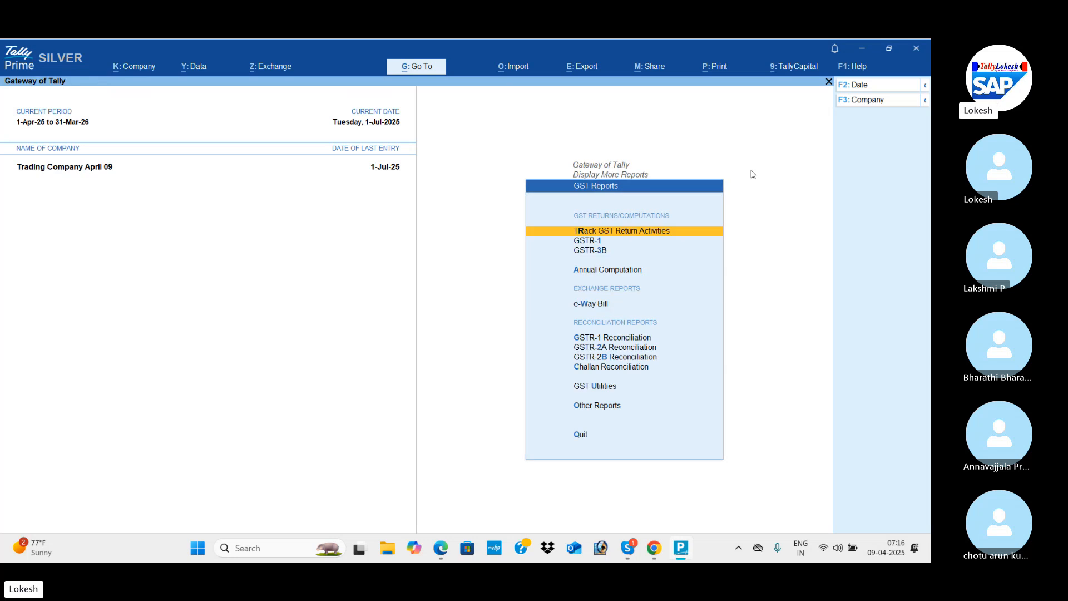
pyautogui.press('Down')
pyautogui.press('Return')
pyautogui.press('Escape')
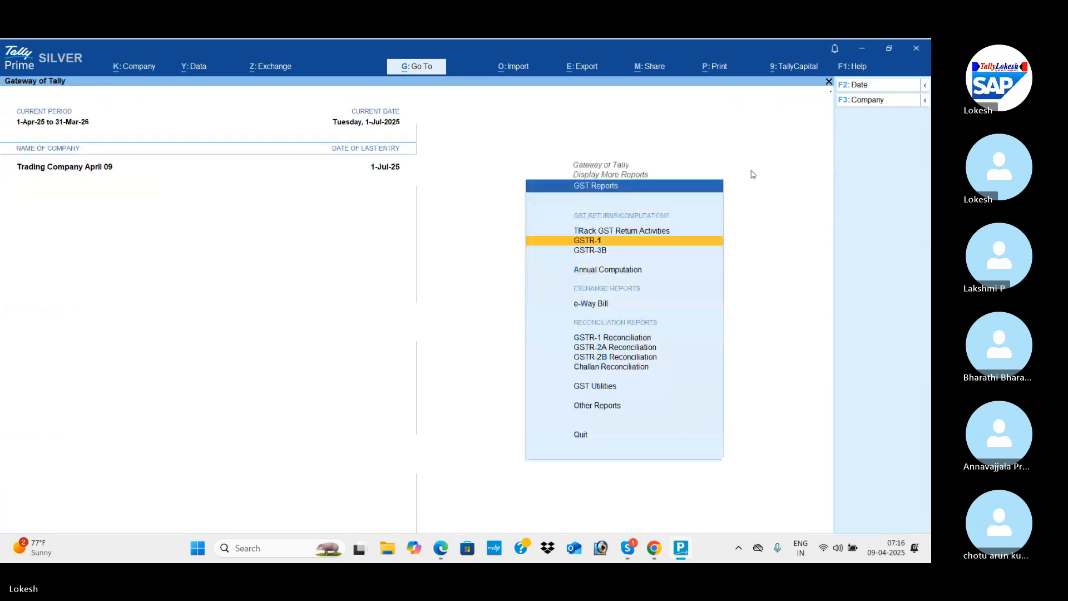
pyautogui.press('Escape')
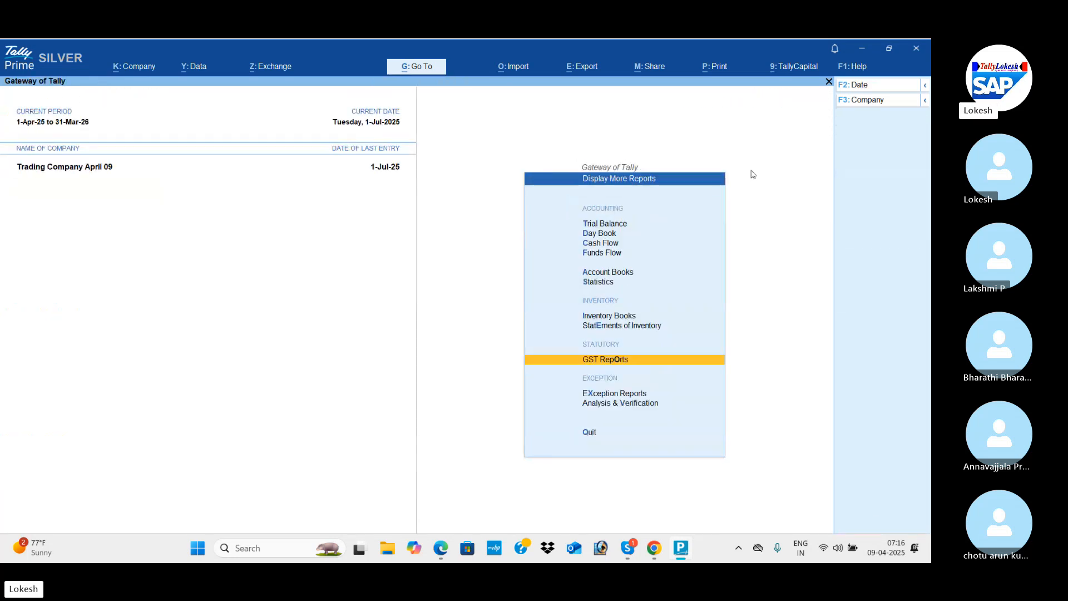
# Open the Stock Item Monthly Summary of High Capacity Stabilizers from the Inventory Books.
pyautogui.press('Up')
pyautogui.press('Up')
pyautogui.press('Return')
pyautogui.press('Return')
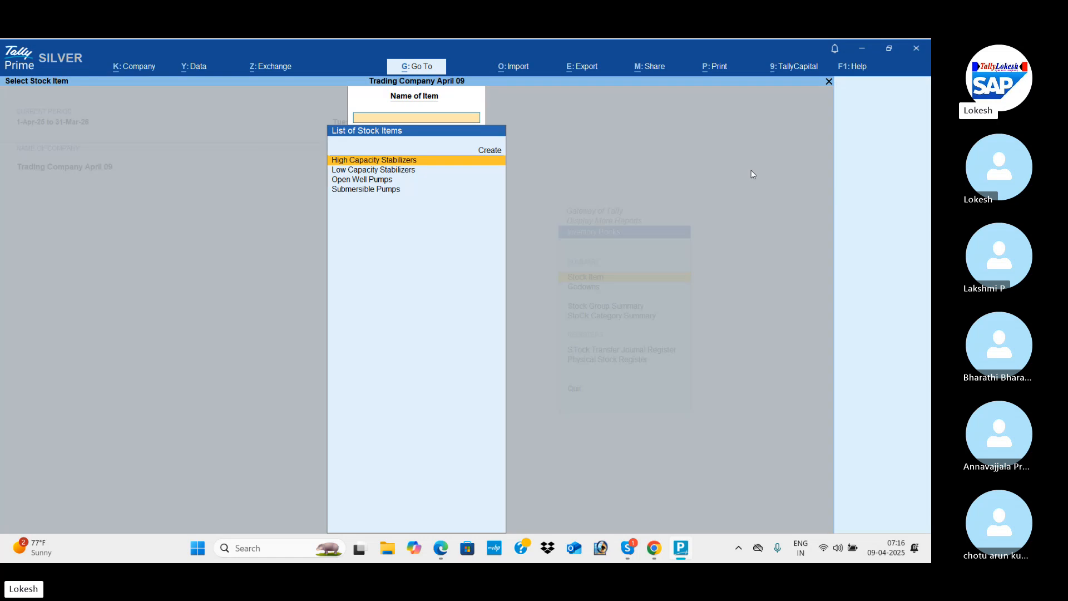
# Switch the monthly summary to Low Capacity Stabilizers and Open Well Pumps, and return to Display More Reports.
pyautogui.press('Return')
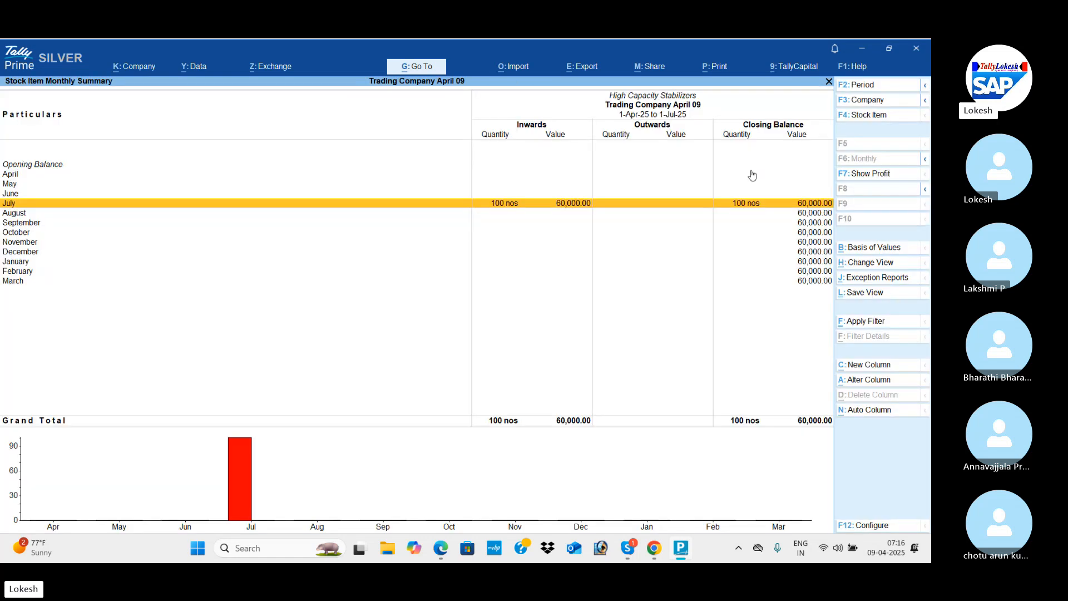
pyautogui.press('F4')
pyautogui.press('Down')
pyautogui.press('Return')
pyautogui.press('F4')
pyautogui.press('Down')
pyautogui.press('Return')
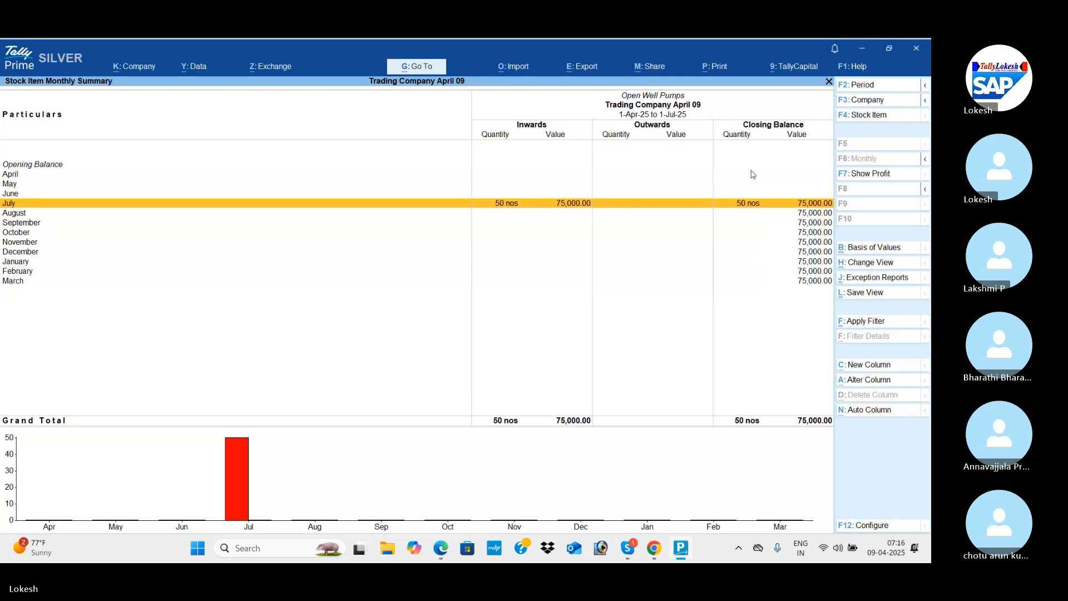
pyautogui.press('F4')
pyautogui.press('Escape')
pyautogui.press('Escape')
# Return to the Gateway of Tally and open accounting voucher creation.
pyautogui.press('Escape')
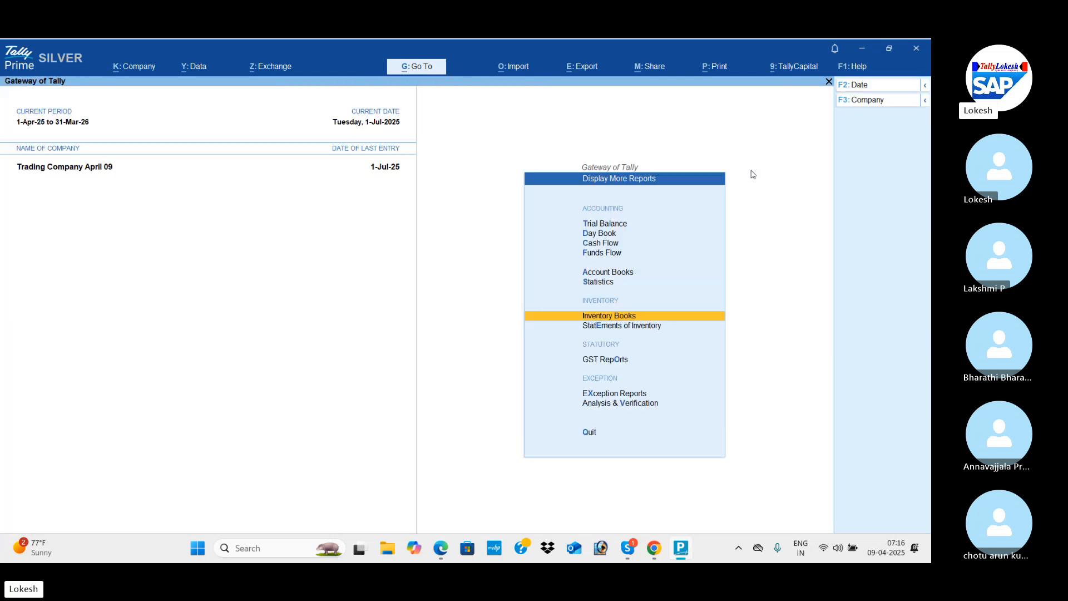
pyautogui.press('Escape')
pyautogui.press('Up')
pyautogui.press('Up')
pyautogui.press('Up')
pyautogui.press('Up')
pyautogui.press('Up')
pyautogui.press('Up')
pyautogui.press('Up')
pyautogui.press('Up')
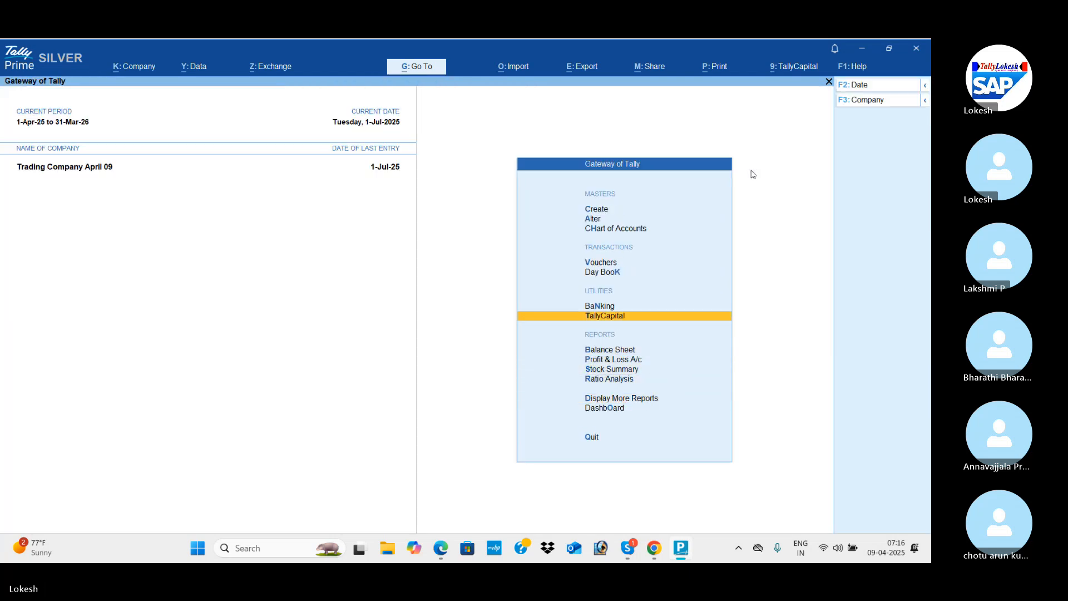
pyautogui.press('Return')
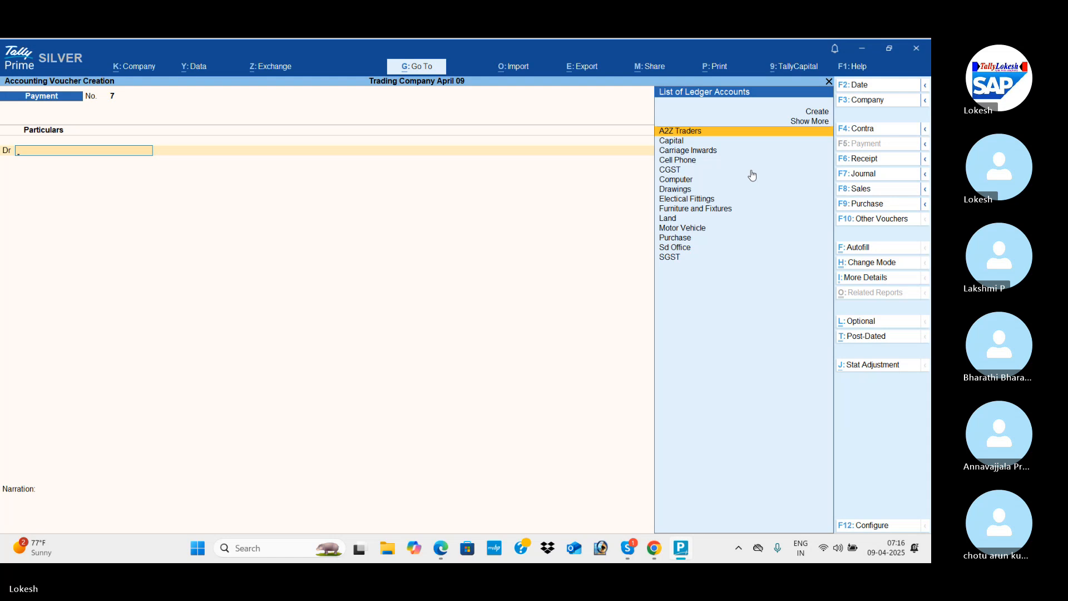
# Switch to the PDF in Edge, read the August transactions through the cash sale in item 15, and return to TallyPrime.
pyautogui.hotkey('alt', 'Tab')
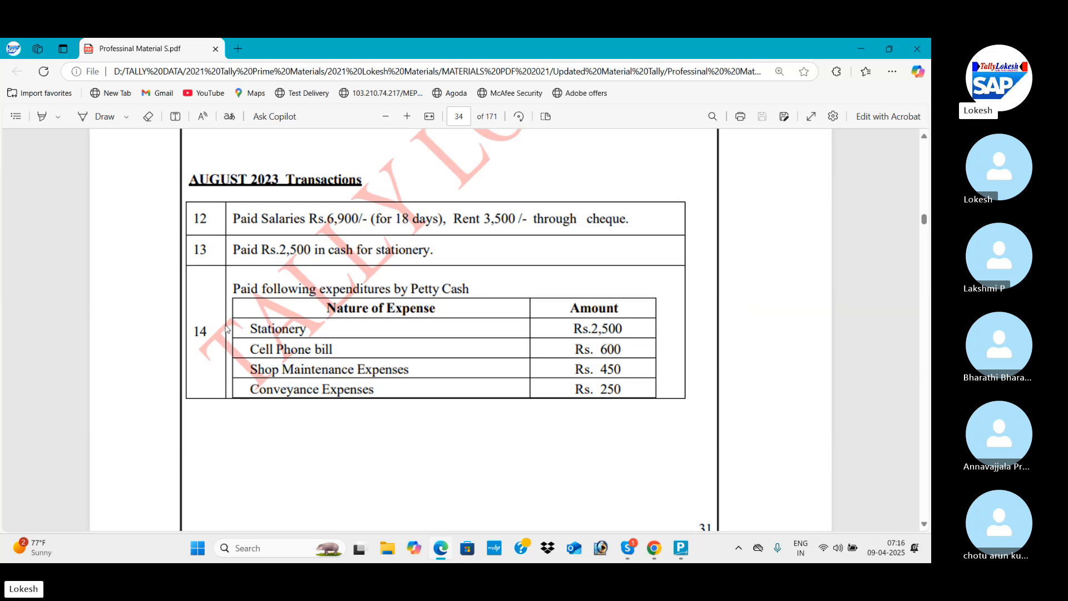
pyautogui.scroll(-4, 228, 332)
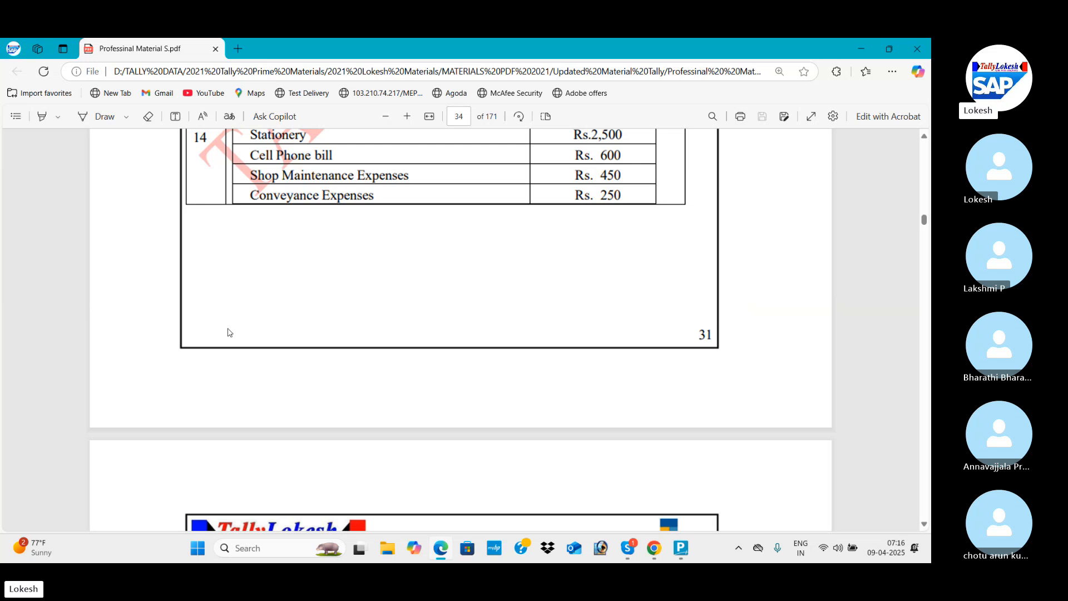
pyautogui.scroll(-8, 227, 332)
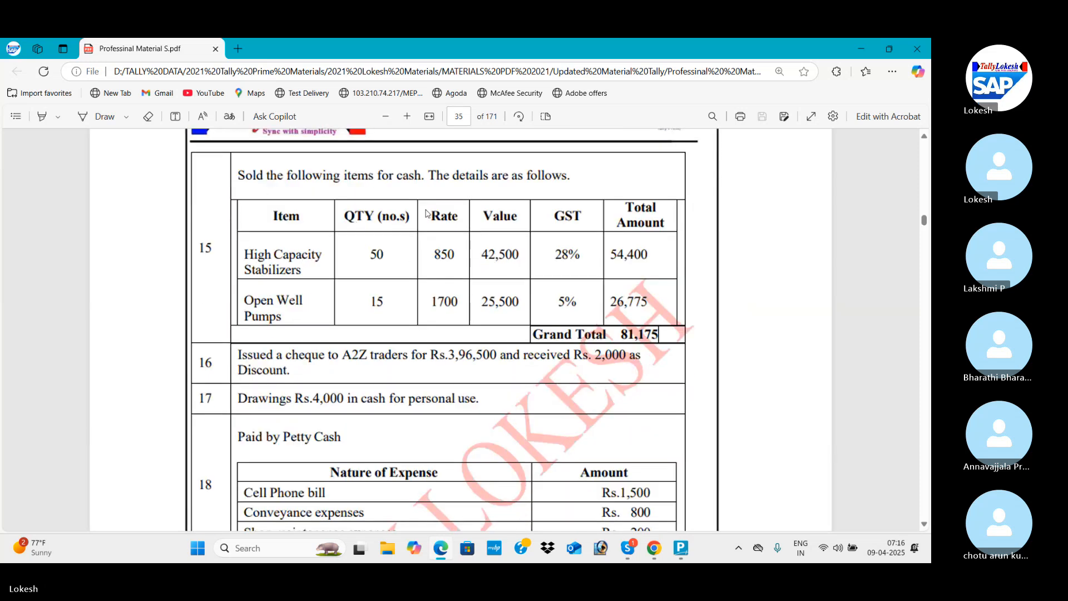
pyautogui.hotkey('alt', 'Tab')
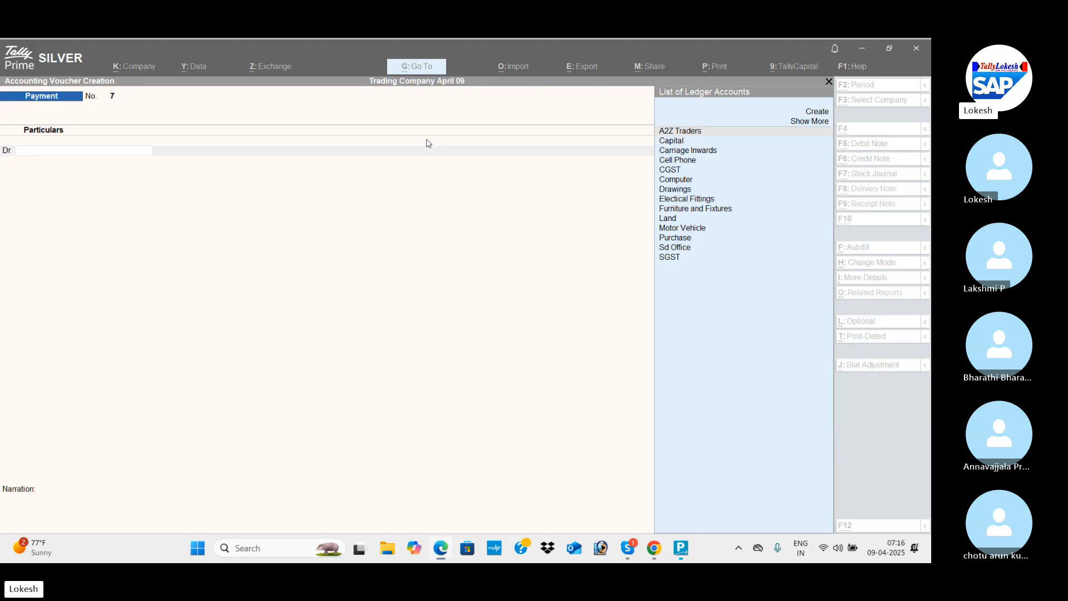
# Set the voucher date to 1-8-2025 and change the voucher type to Sales.
pyautogui.click(871, 86)
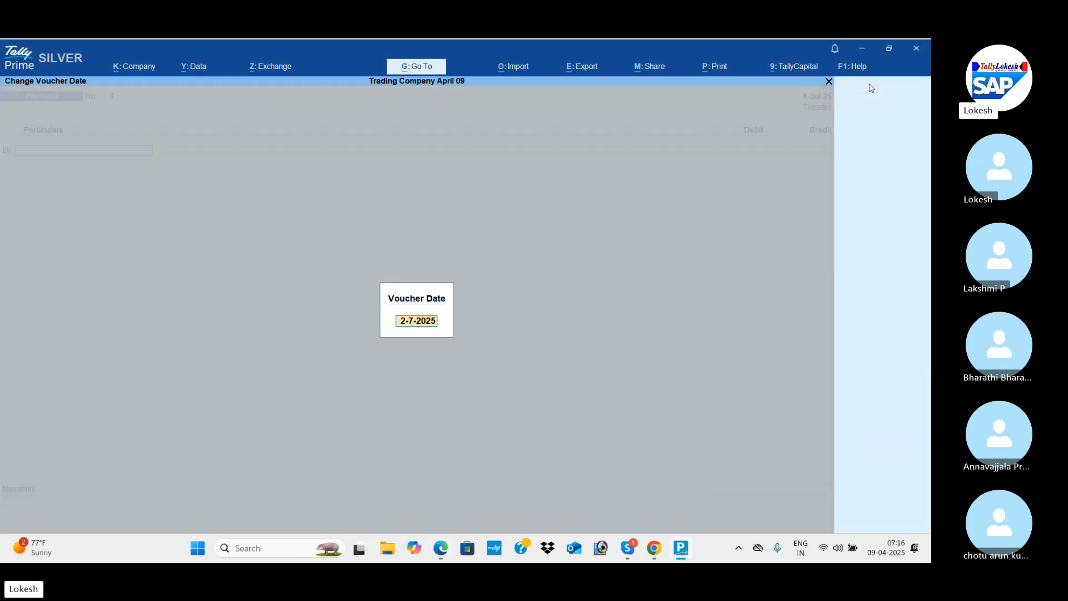
pyautogui.write('1-8')
pyautogui.press('Return')
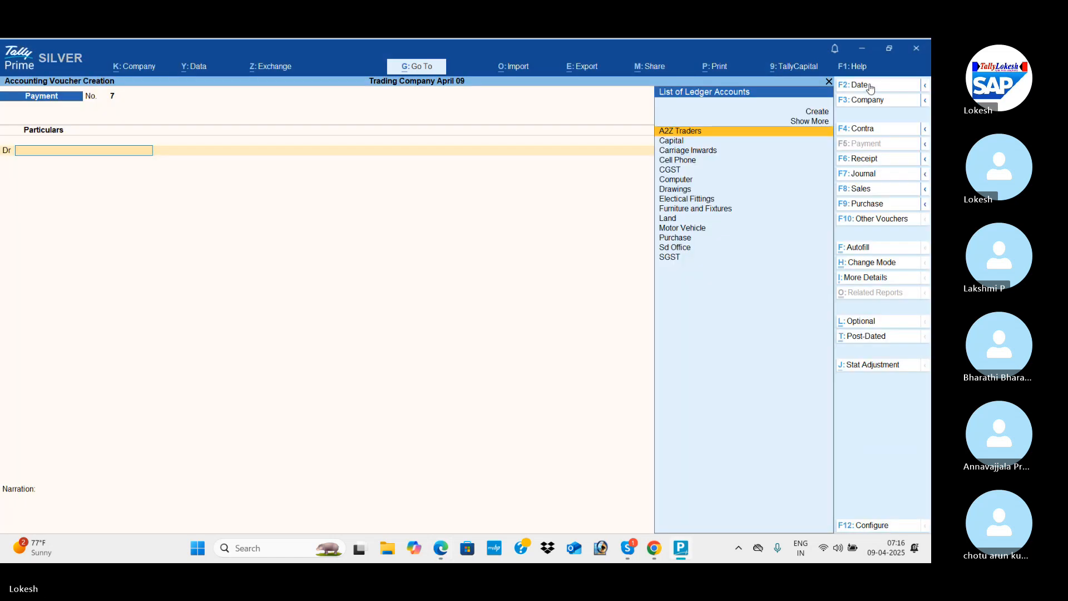
pyautogui.click(882, 192)
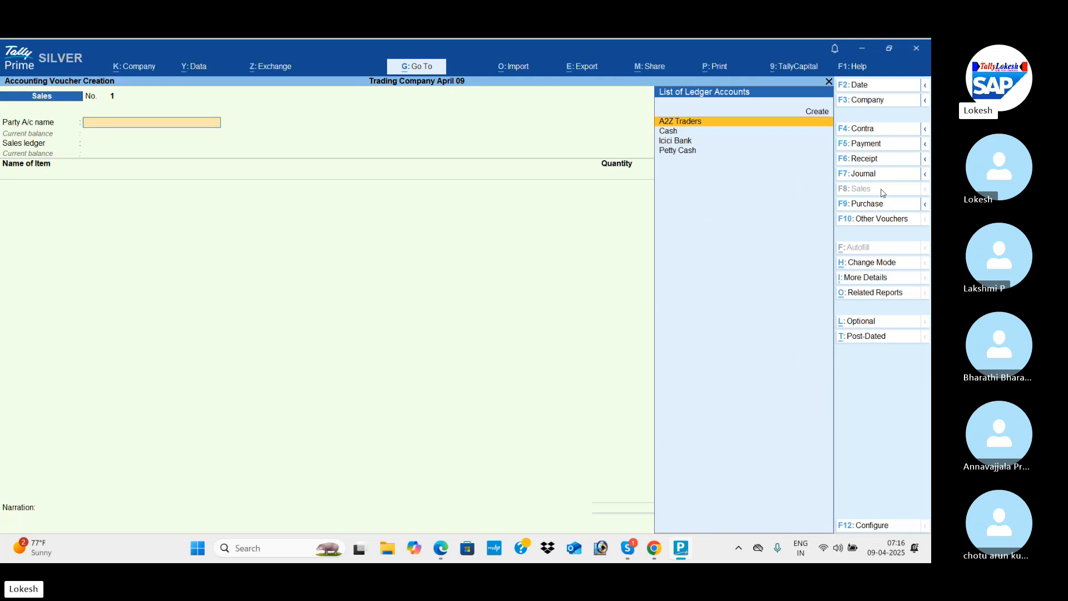
# Set Provide Rate Inclusive of Tax for Stock Items to No in the sales voucher configuration and save it.
pyautogui.click(879, 526)
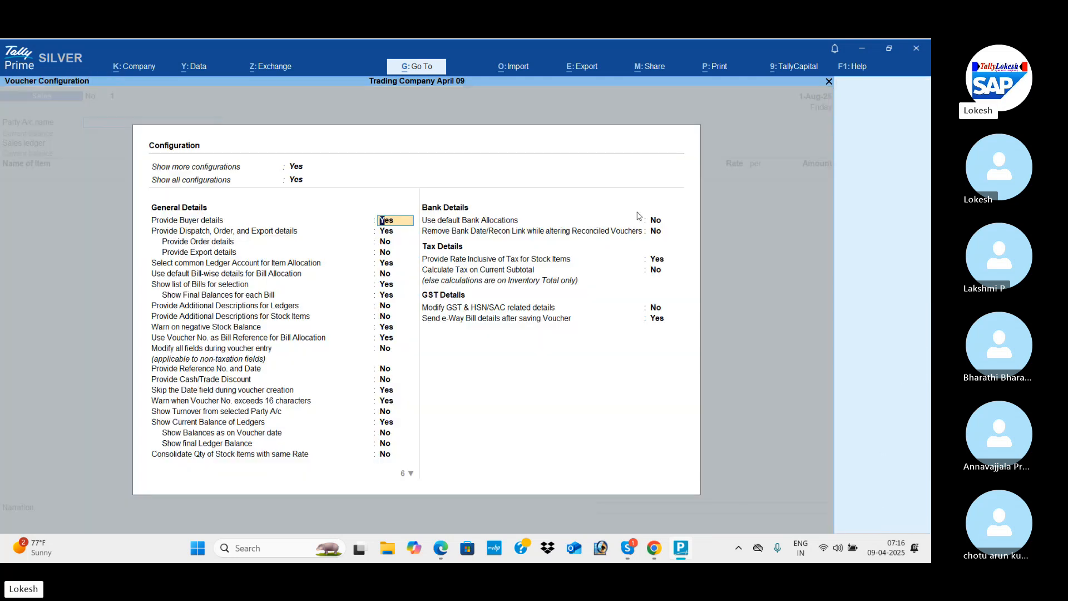
pyautogui.click(661, 260)
pyautogui.press('Return')
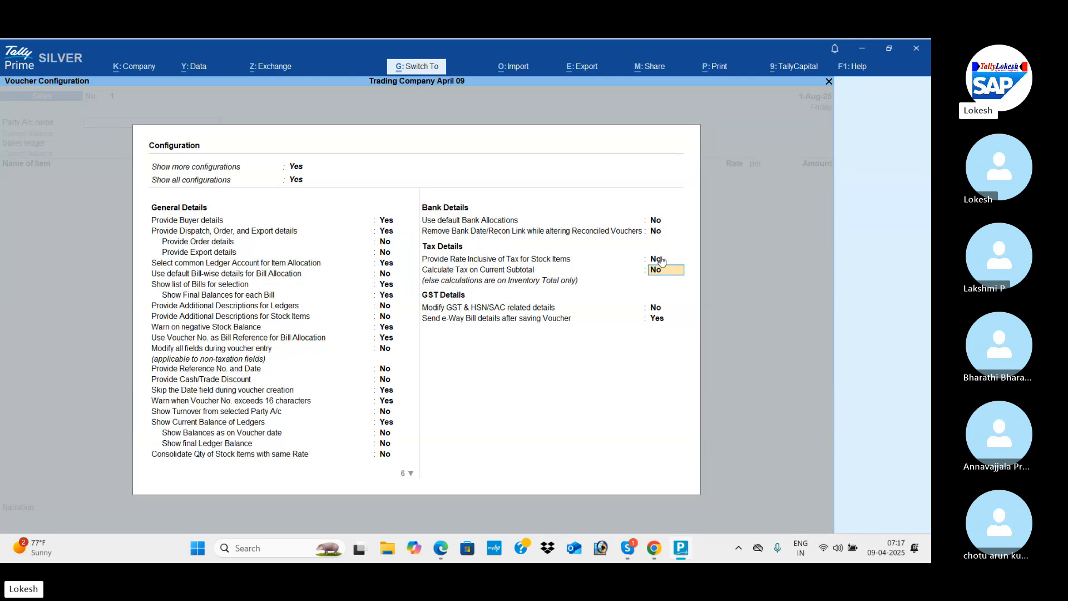
pyautogui.hotkey('ctrl', 'a')
# Choose Cash as the sales voucher's party account and leave the dispatch and party details at their defaults.
pyautogui.press('Down')
pyautogui.press('Return')
pyautogui.press('Return')
pyautogui.press('Return')
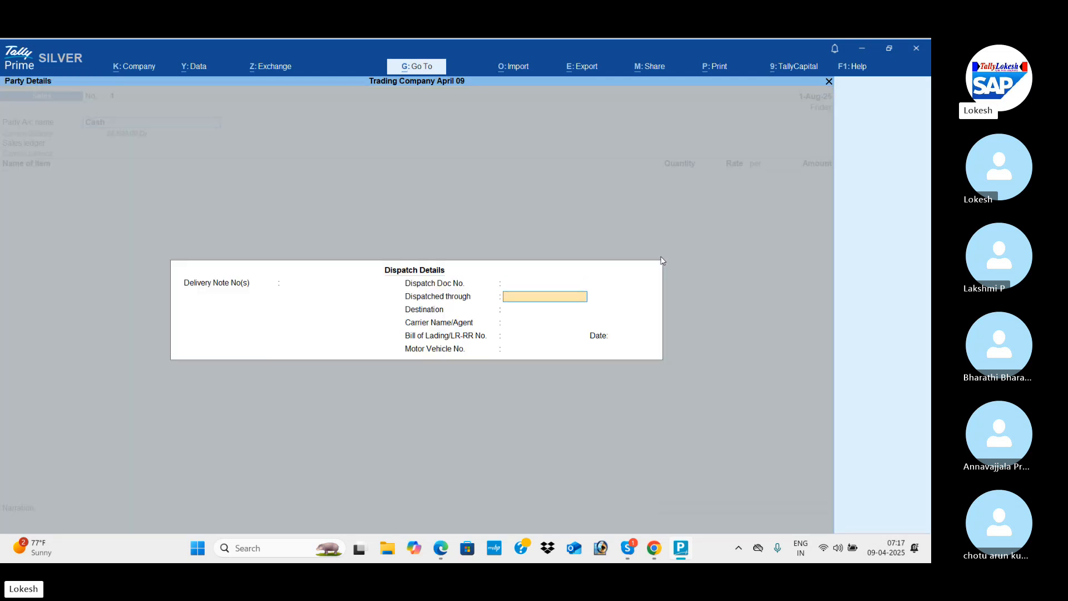
pyautogui.press('Return')
pyautogui.press('Return')
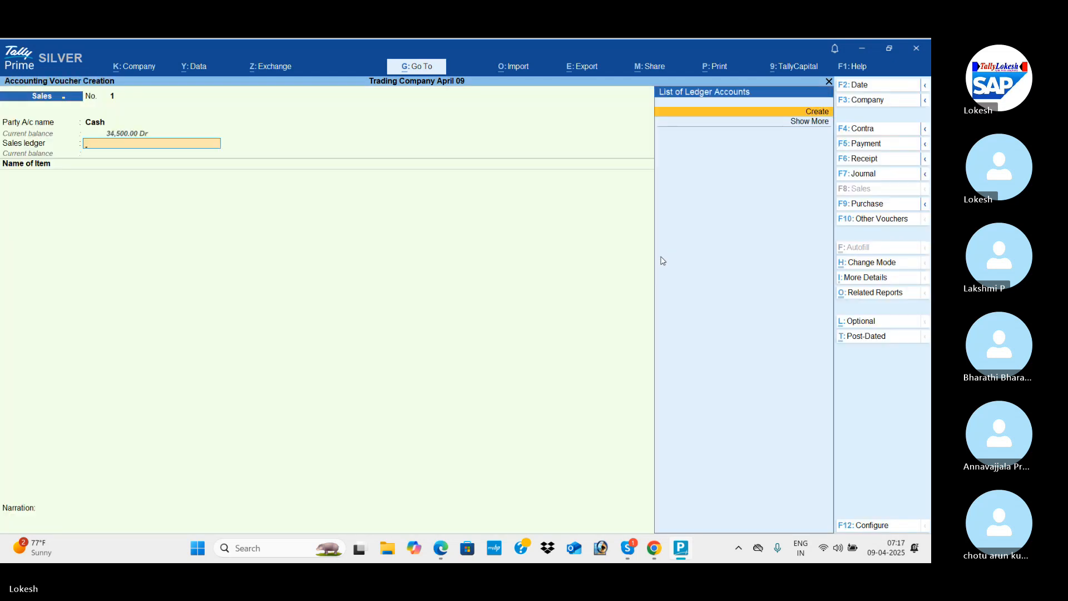
# Create a Sales ledger under Sales Accounts with the default GST details and use it as the voucher's sales ledger.
pyautogui.hotkey('alt', 'c')
pyautogui.write('Sales')
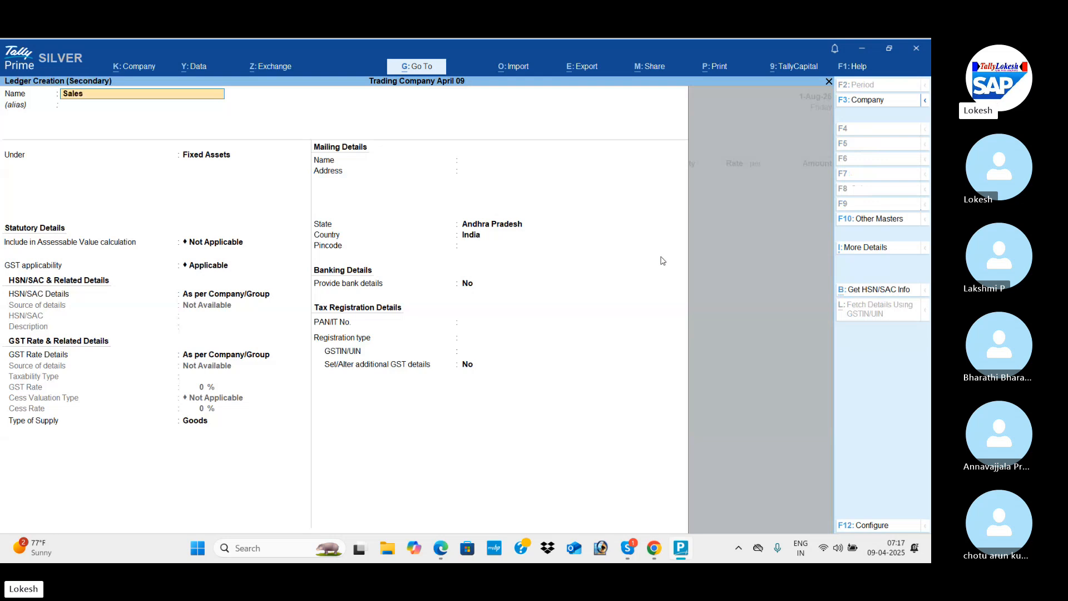
pyautogui.press('Return')
pyautogui.write('Sa')
pyautogui.press('Return')
pyautogui.press('Return')
pyautogui.press('Return')
pyautogui.press('Return')
pyautogui.press('Return')
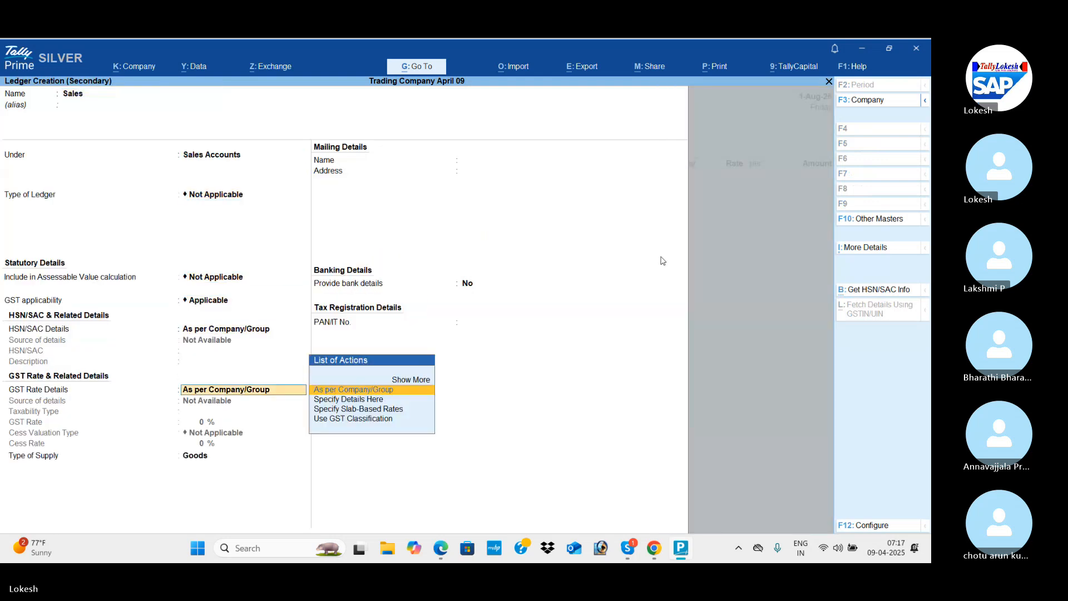
pyautogui.press('Return')
# Add High Capacity Stabilizers to the sales voucher with a quantity of 50 nos at a rate of 850, per the PDF.
pyautogui.press('Return')
pyautogui.press('Return')
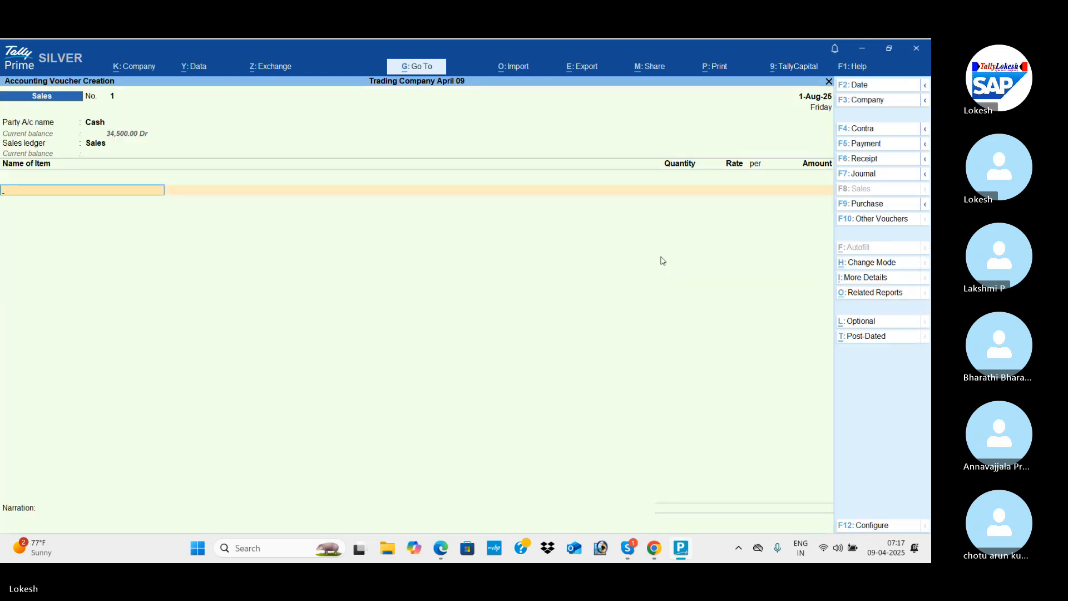
pyautogui.hotkey('alt', 'Tab')
pyautogui.hotkey('alt', 'Tab')
pyautogui.press('Return')
pyautogui.hotkey('alt', 'Tab')
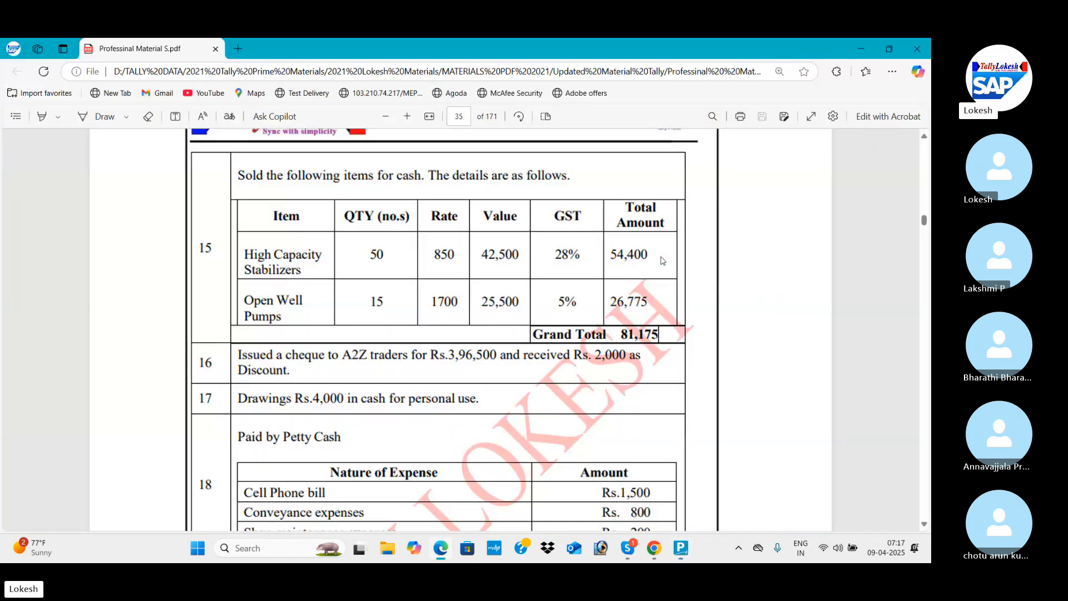
pyautogui.hotkey('alt', 'Tab')
pyautogui.write('5')
pyautogui.press('Return')
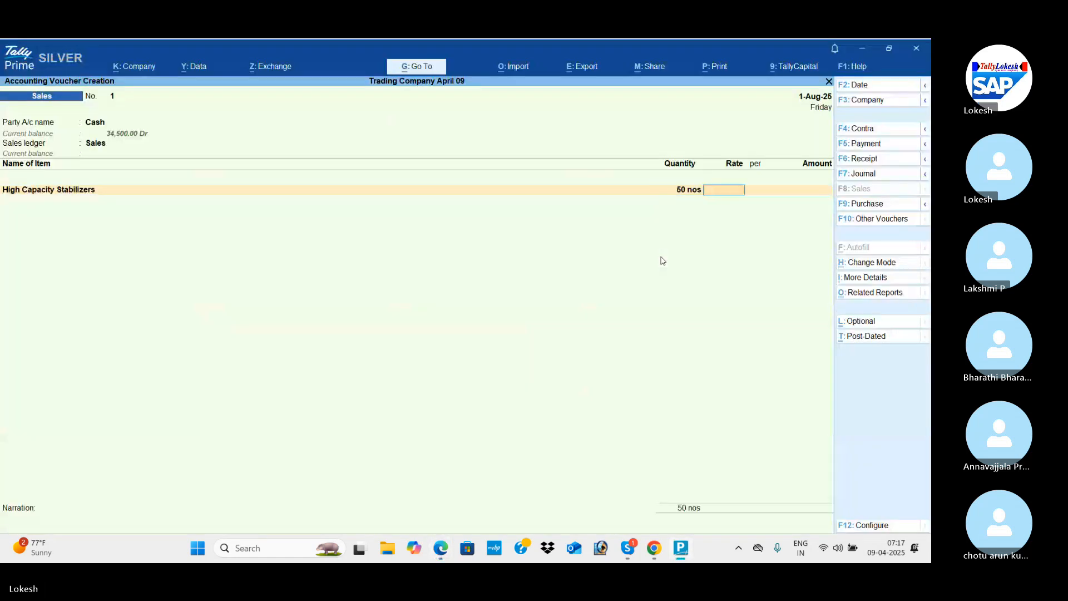
pyautogui.write('850')
pyautogui.press('Return')
pyautogui.press('Return')
pyautogui.press('Return')
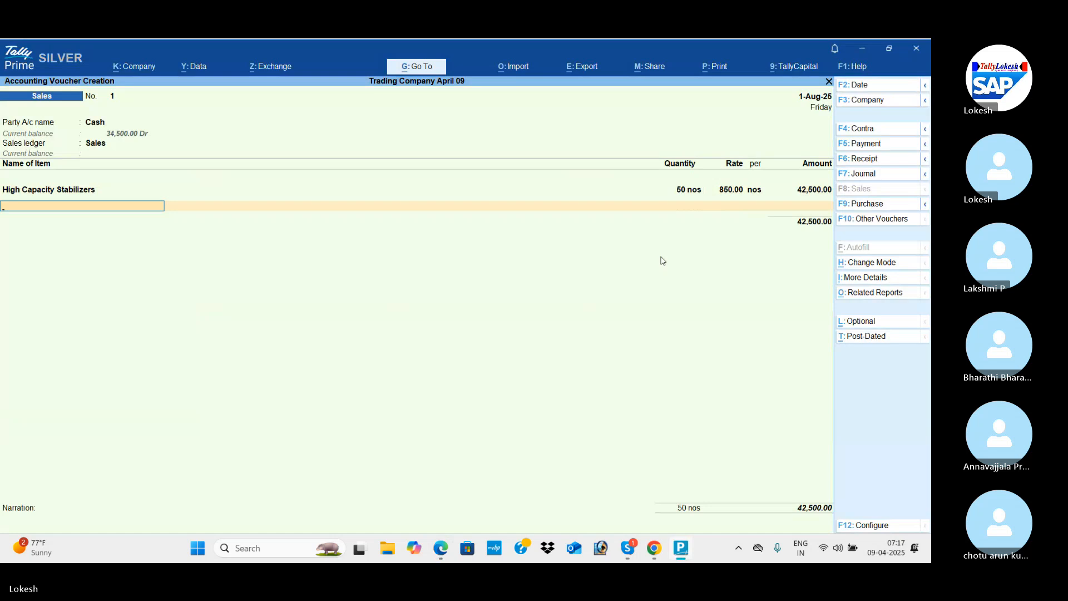
# Add Open Well Pumps to the sales voucher with a quantity of 15 nos at a rate of 1700, per the PDF.
pyautogui.hotkey('alt', 'Tab')
pyautogui.hotkey('alt', 'Tab')
pyautogui.write('Op')
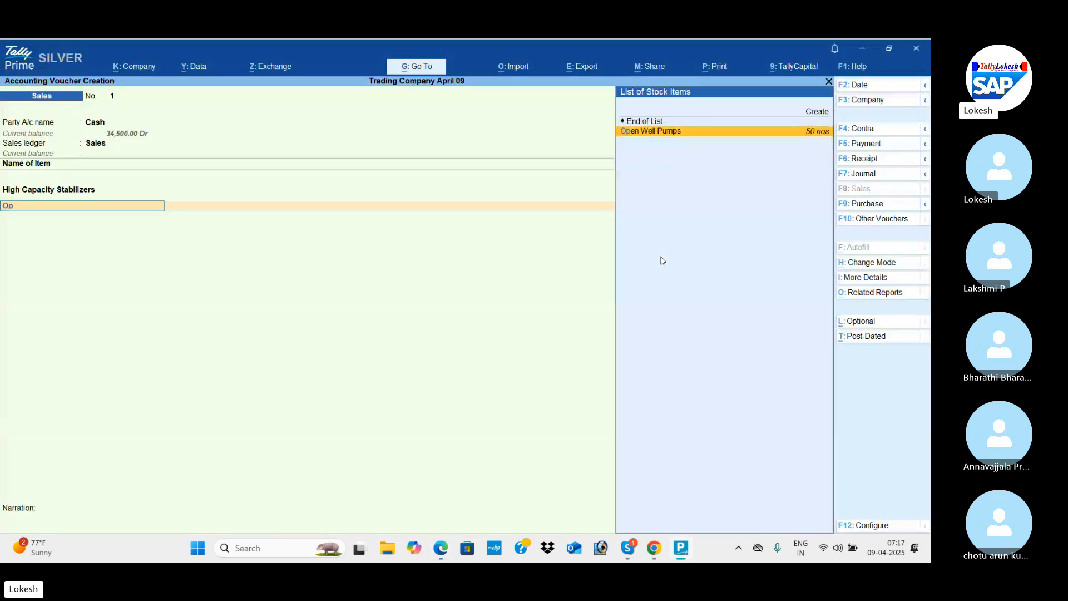
pyautogui.press('Return')
pyautogui.hotkey('alt', 'Tab')
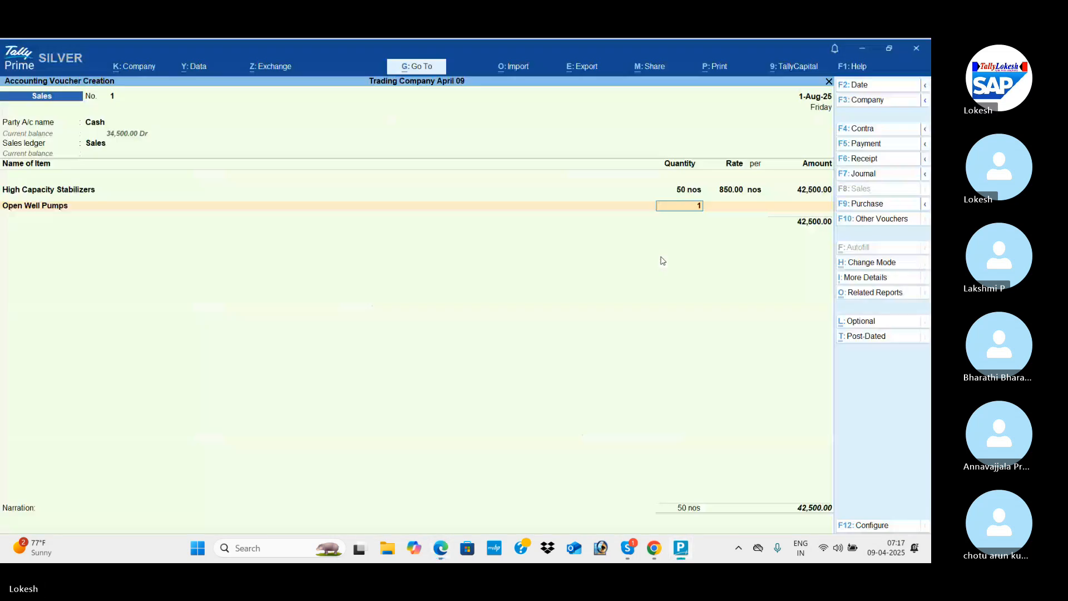
pyautogui.write('15')
pyautogui.press('Return')
pyautogui.hotkey('alt', 'Tab')
pyautogui.hotkey('alt', 'Tab')
pyautogui.write('1700')
pyautogui.press('Return')
# Add the CGST and SGST ledgers to the sales voucher with their calculated tax amounts.
pyautogui.press('Return')
pyautogui.press('Return')
pyautogui.press('Return')
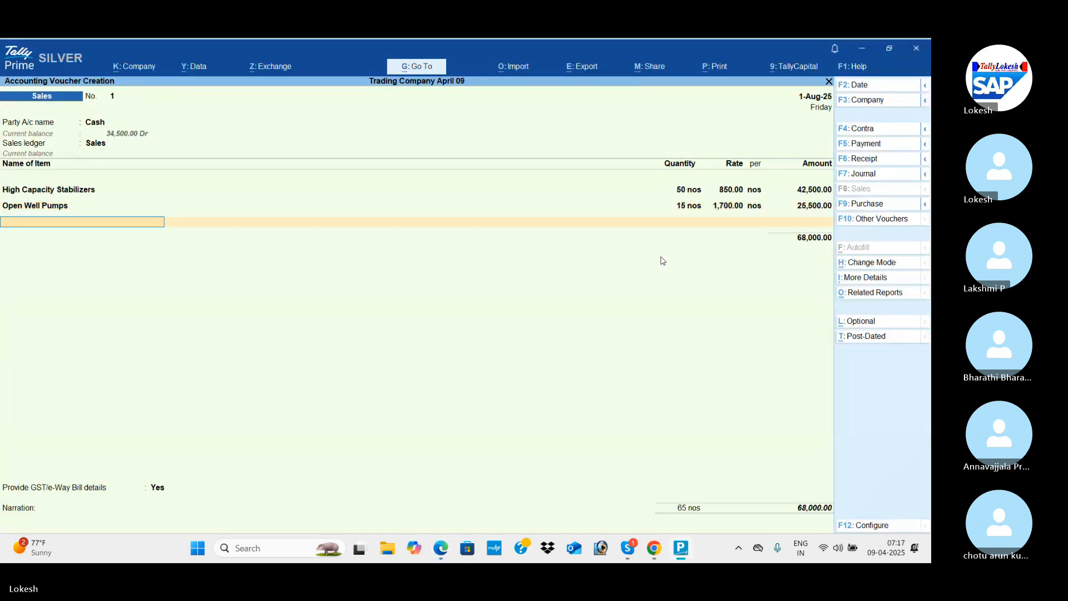
pyautogui.write('cg')
pyautogui.press('Return')
pyautogui.press('Return')
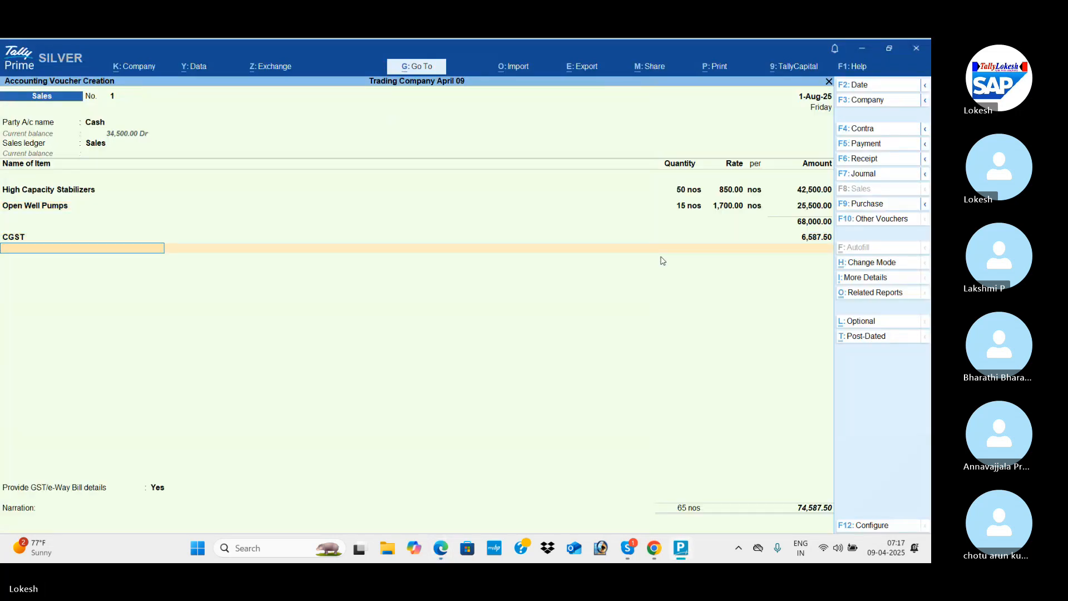
pyautogui.write('sg')
# Set Provide GST/e-Way Bill details to No, compare the total with the PDF, and save the sales voucher without sending e-Way Bill details.
pyautogui.press('Return')
pyautogui.press('Return')
pyautogui.press('Return')
pyautogui.press('Down')
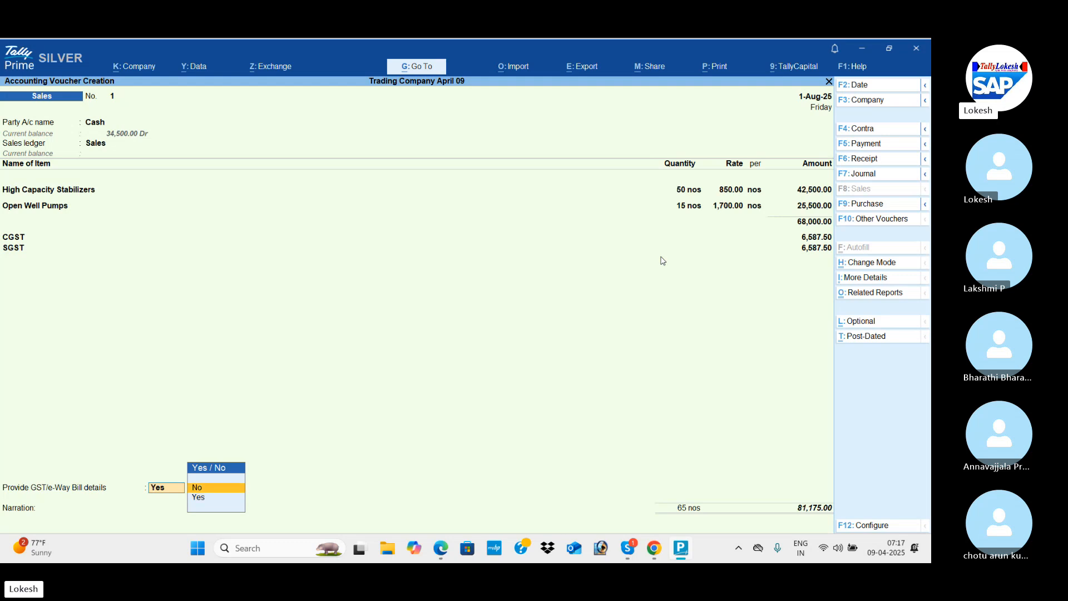
pyautogui.press('Return')
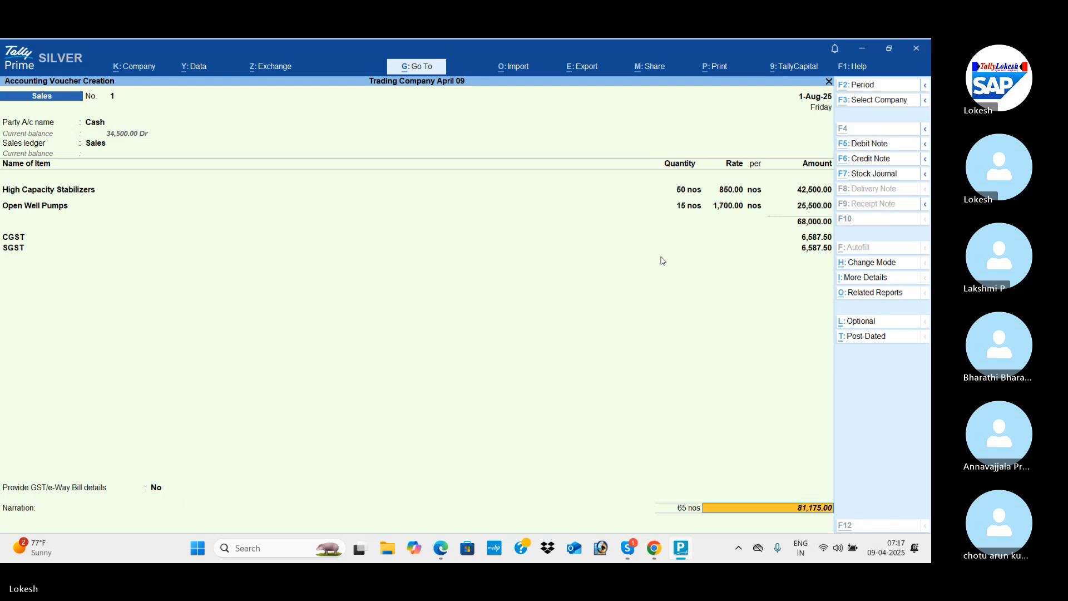
pyautogui.hotkey('alt', 'Tab')
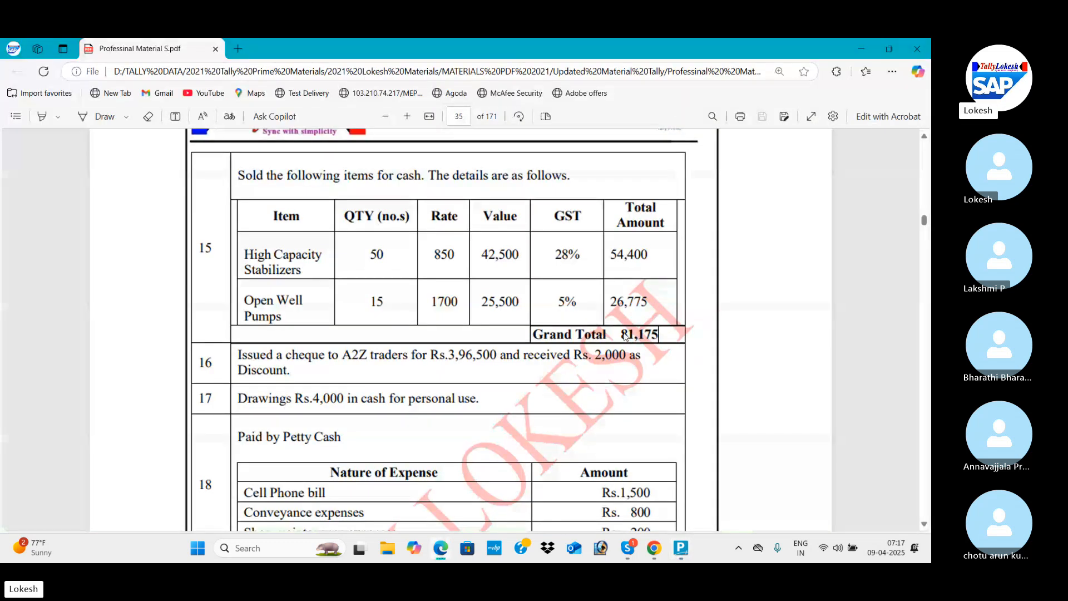
pyautogui.hotkey('alt', 'Tab')
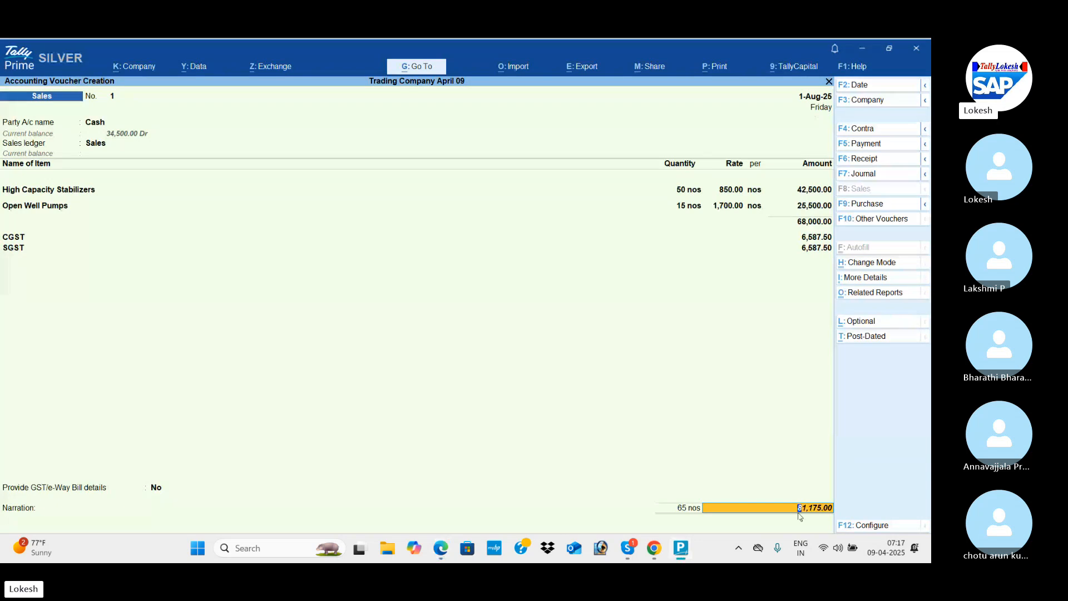
pyautogui.press('Return')
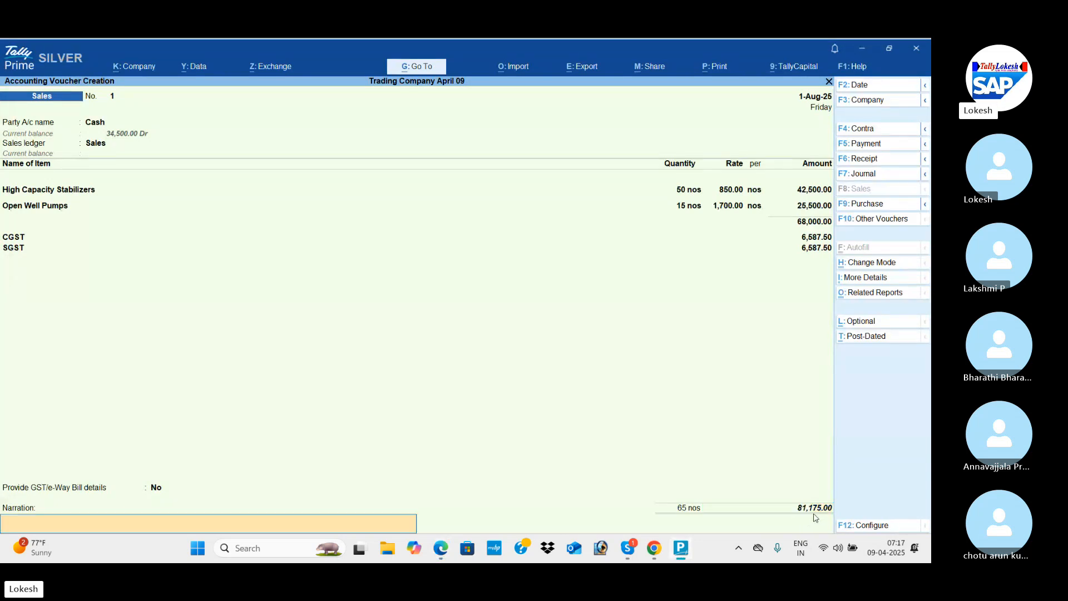
pyautogui.press('Return')
pyautogui.press('Return')
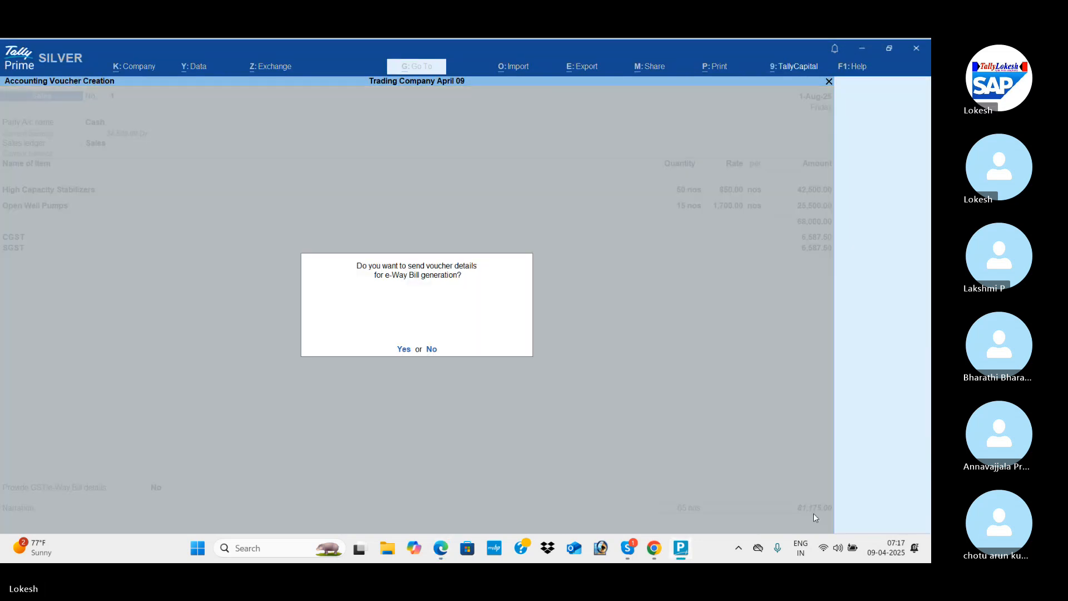
pyautogui.press('n')
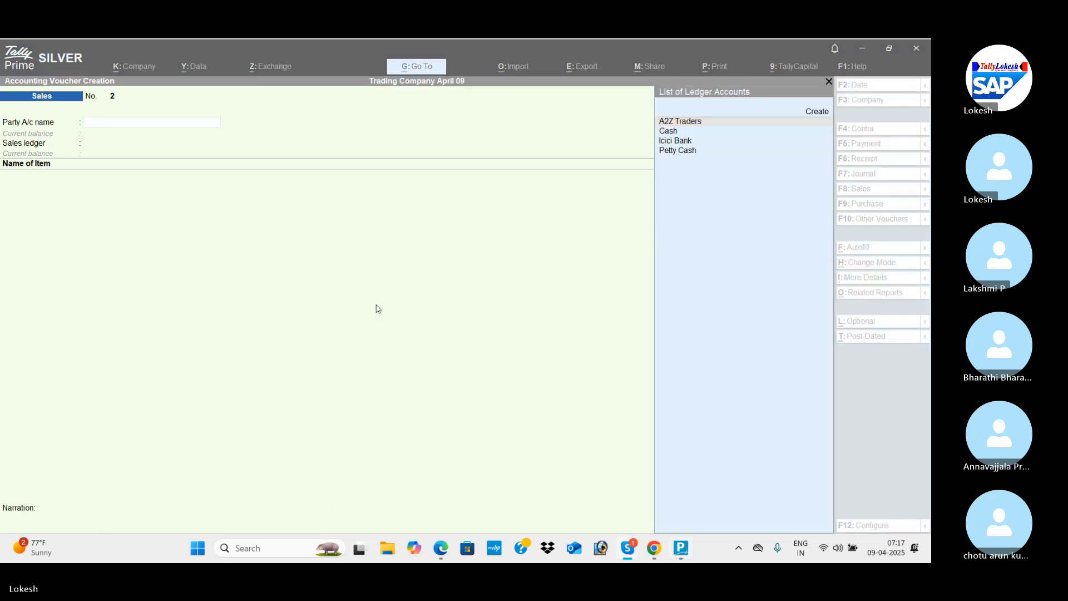
# Read transaction 16 in the PDF, then start a payment voucher in TallyPrime with A2Z Traders as the debit ledger.
pyautogui.press('ctrl')
pyautogui.hotkey('alt', 'Tab')
pyautogui.press('Tab')
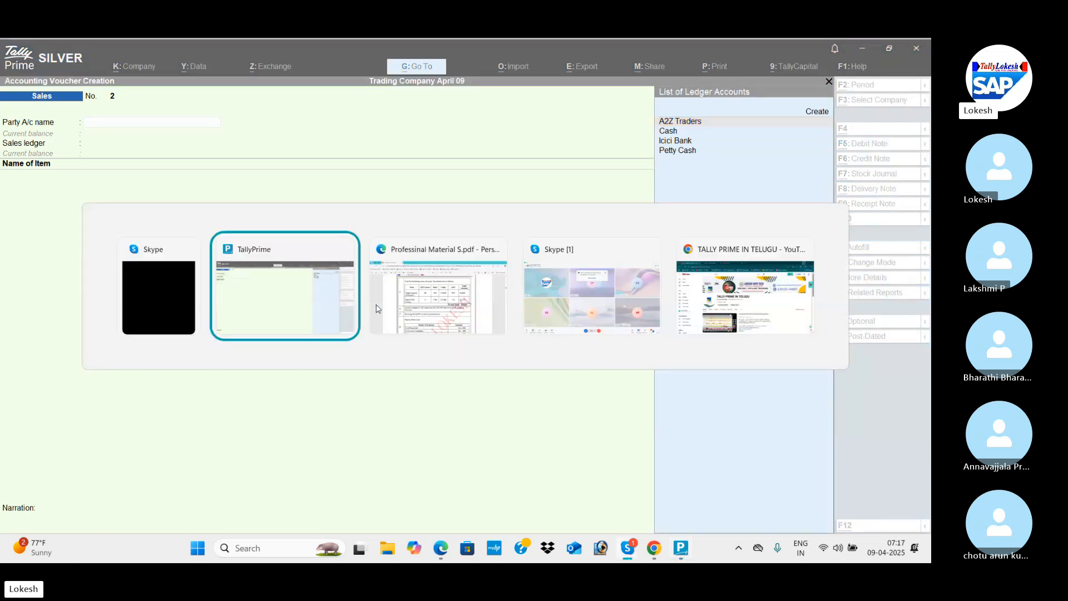
pyautogui.scroll(-1, 377, 308)
pyautogui.scroll(-1, 377, 307)
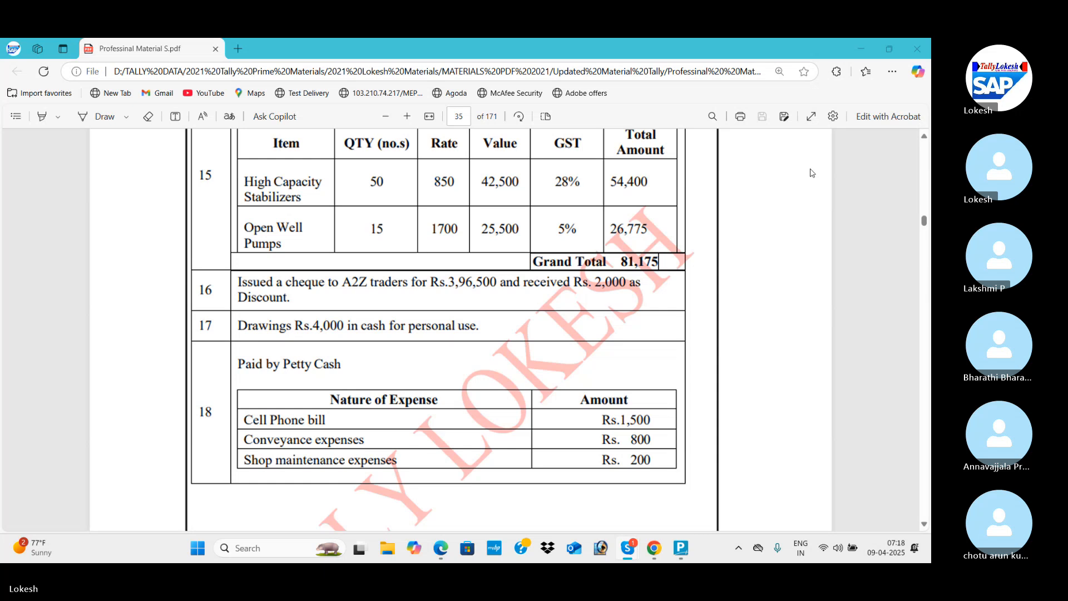
pyautogui.hotkey('alt', 'Tab')
pyautogui.hotkey('alt', 'Tab')
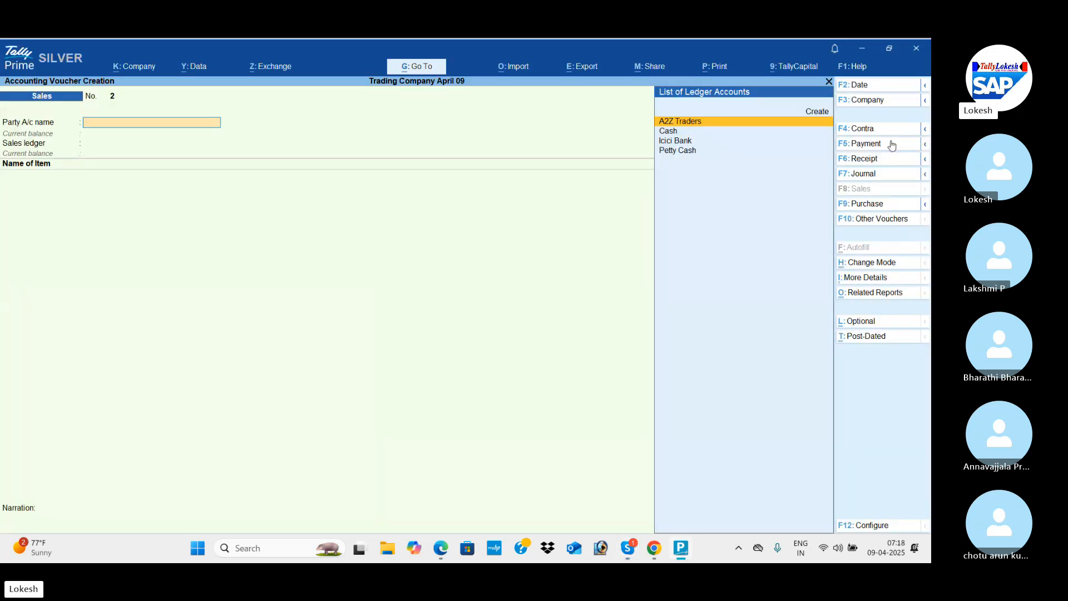
pyautogui.click(892, 145)
pyautogui.press('Return')
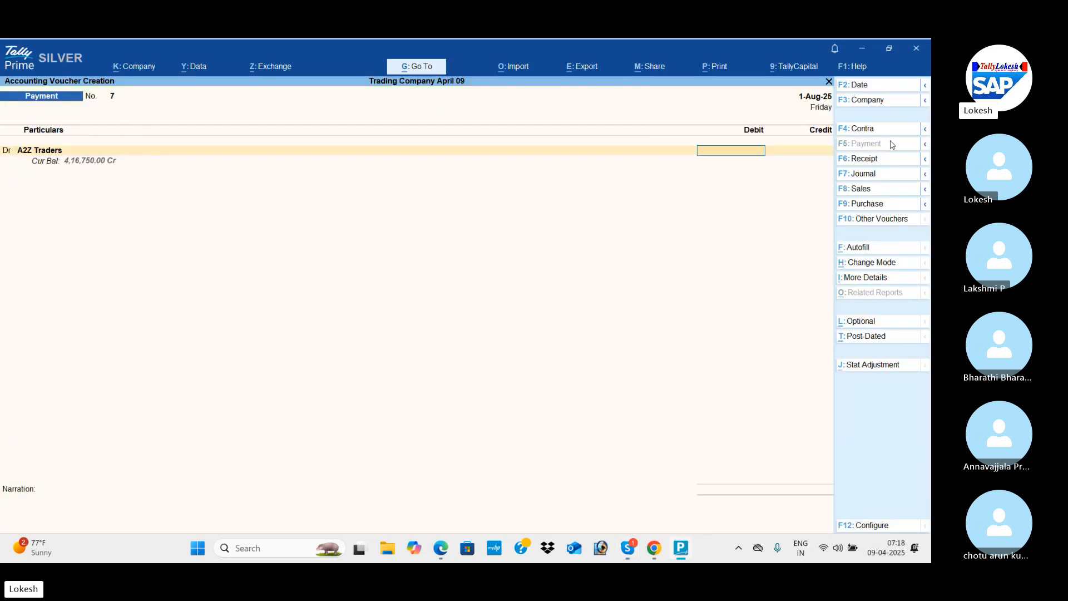
# Set the A2Z Traders debit amount to 396500 in the payment voucher, per the PDF.
pyautogui.hotkey('alt', 'Tab')
pyautogui.hotkey('alt', 'Tab')
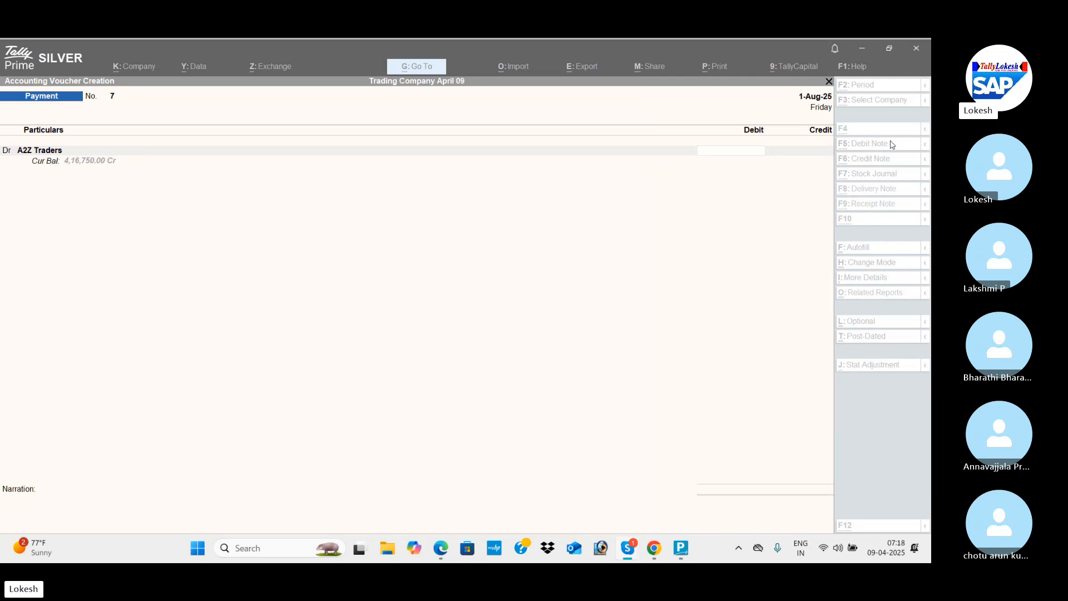
pyautogui.hotkey('alt', 'Tab')
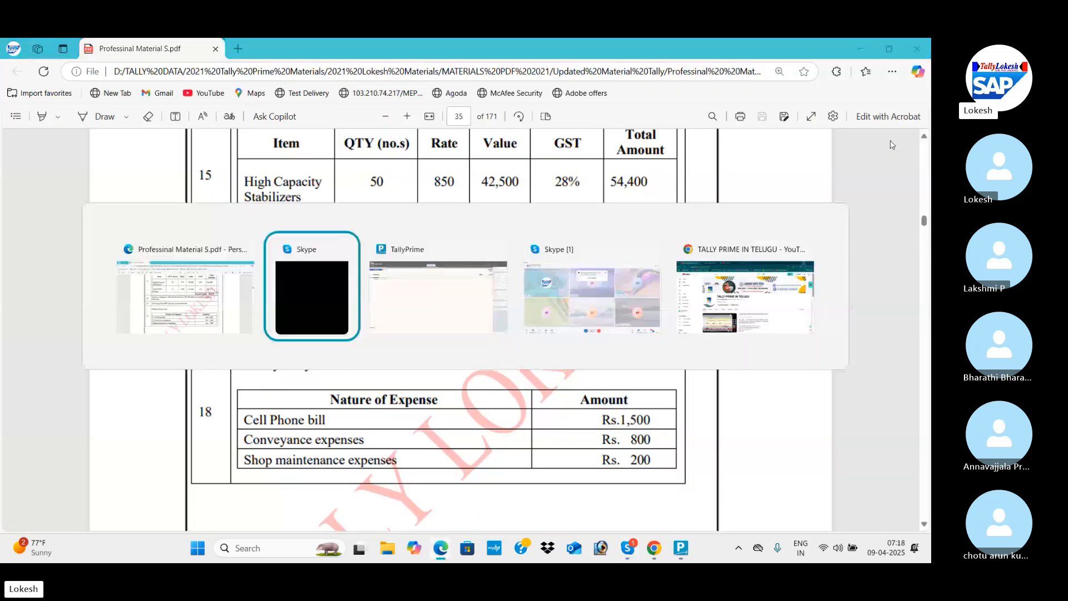
pyautogui.hotkey('alt', 'Tab')
pyautogui.write('396500')
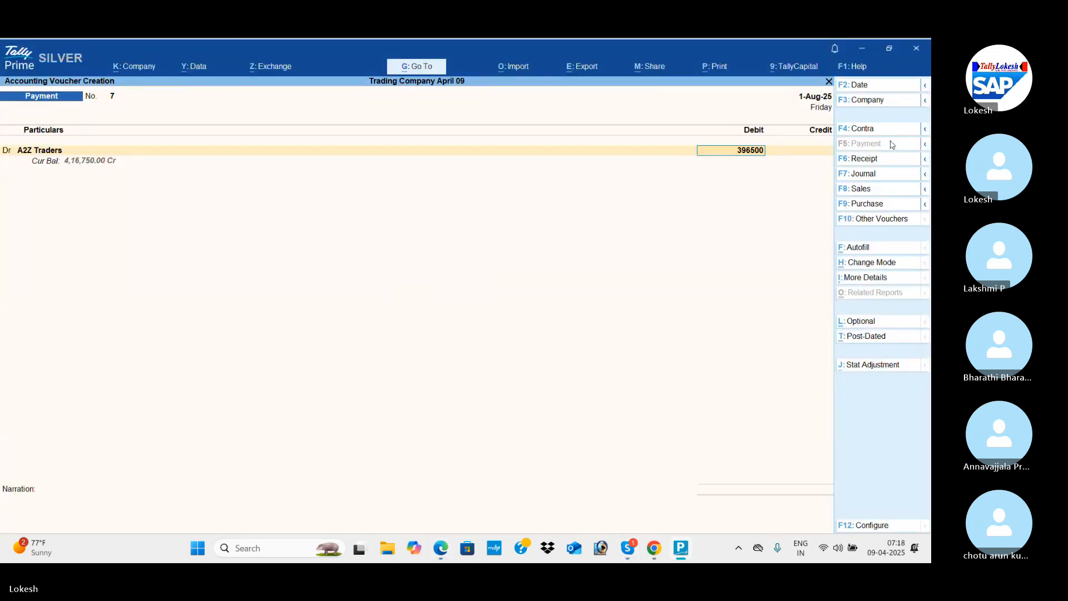
pyautogui.press('Return')
pyautogui.press('Return')
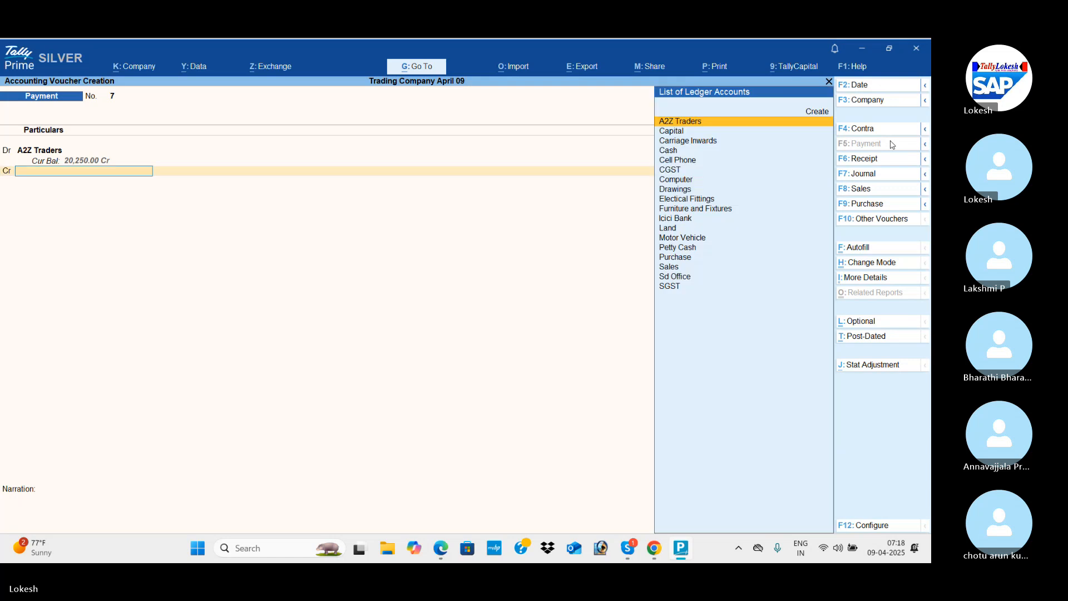
# Start a new ledger from the voucher's credit line, naming it Discount Received and placing it under Indirect Incomes.
pyautogui.hotkey('alt', 'c')
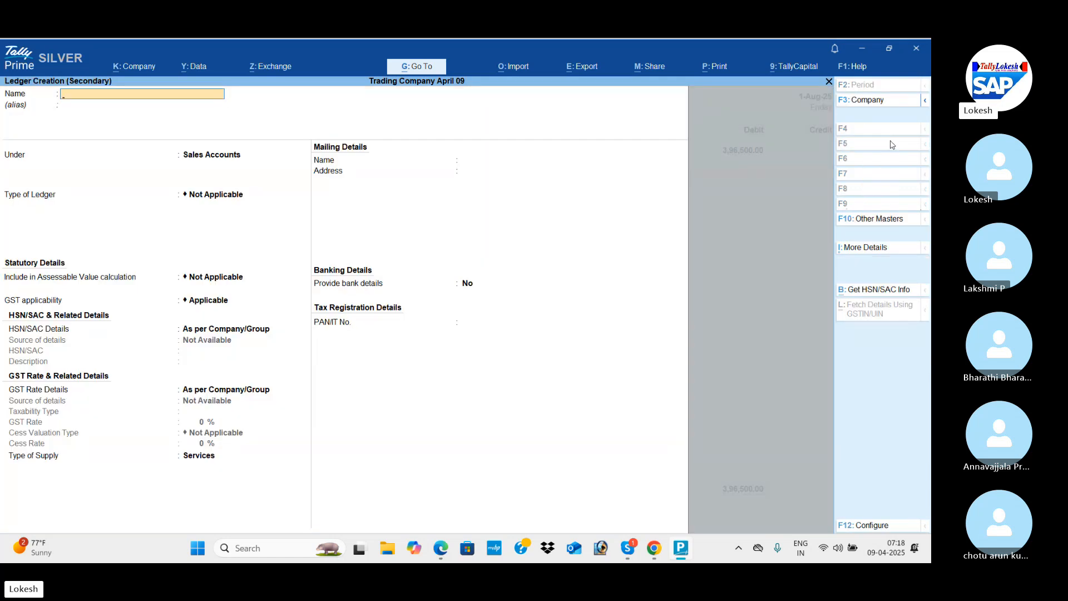
pyautogui.write('Discou')
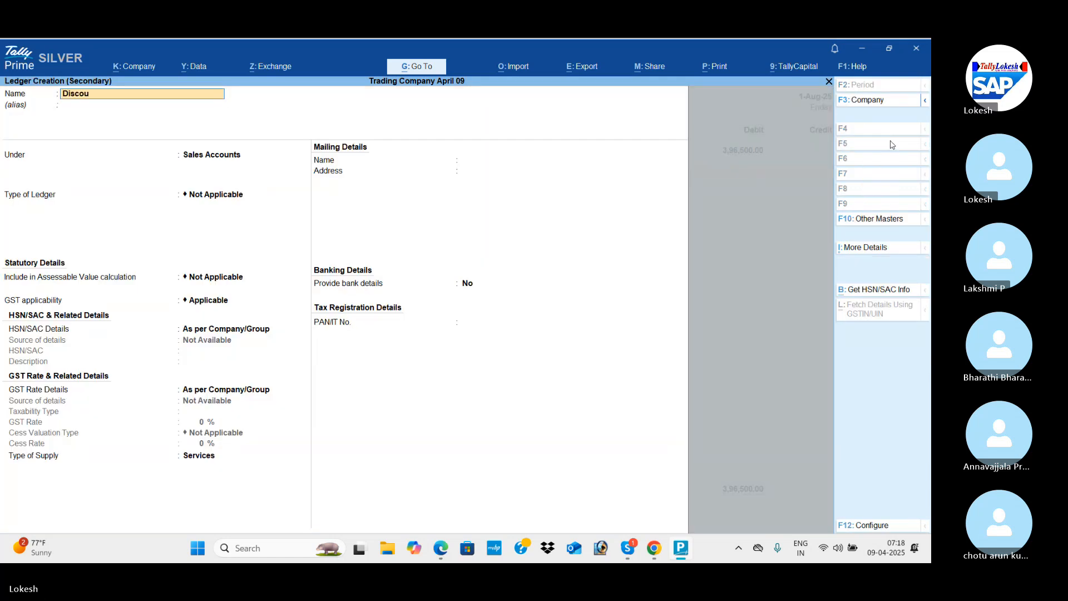
pyautogui.write('nt Received')
pyautogui.press('Return')
pyautogui.press('Return')
pyautogui.write('Ind')
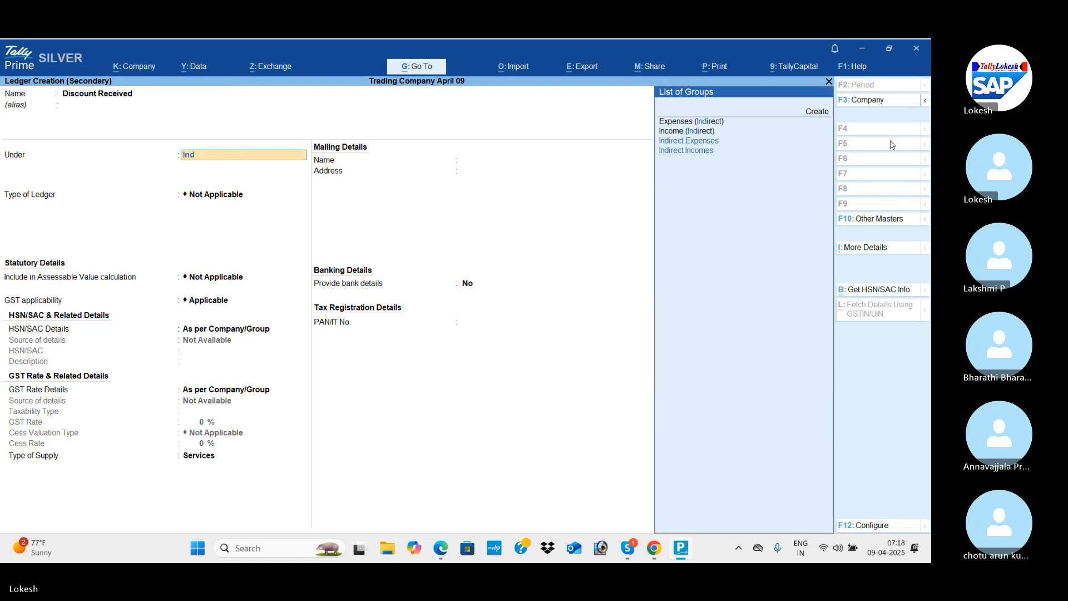
pyautogui.press('Down')
pyautogui.press('Down')
# Keep the Discount Received ledger's default GST details, set its type of supply to Goods, and save it.
pyautogui.press('Return')
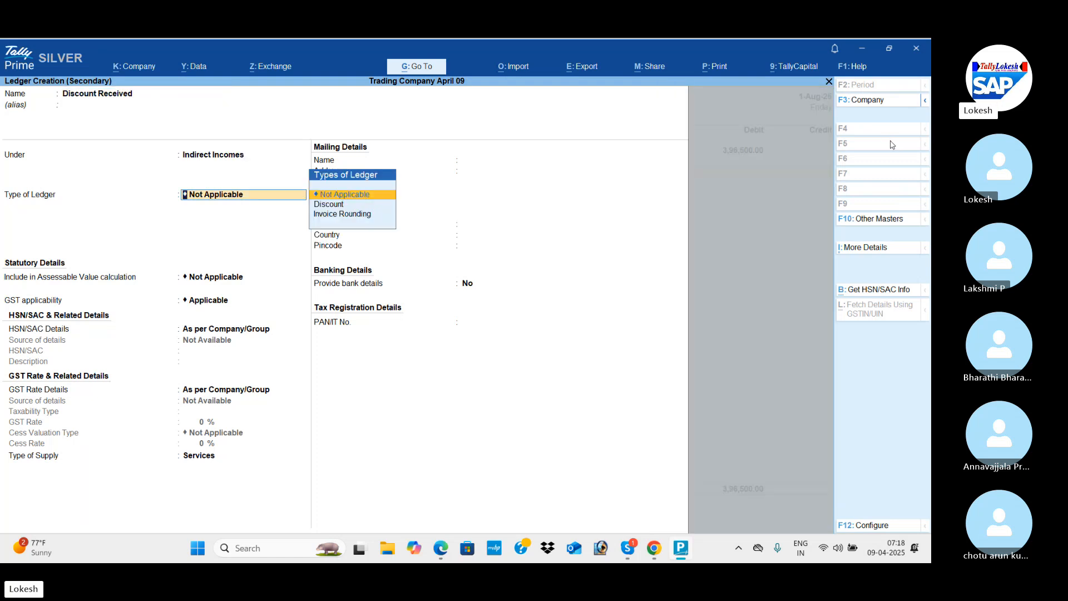
pyautogui.press('Return')
pyautogui.press('Return')
pyautogui.press('Return')
pyautogui.press('Return')
pyautogui.press('Return')
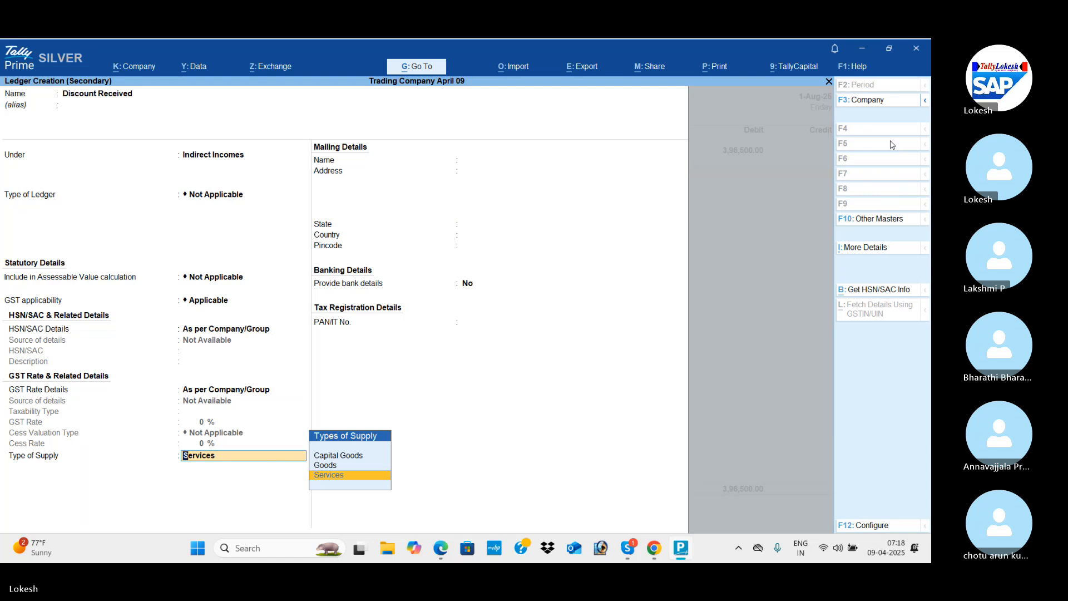
pyautogui.press('Up')
pyautogui.press('Return')
pyautogui.press('Return')
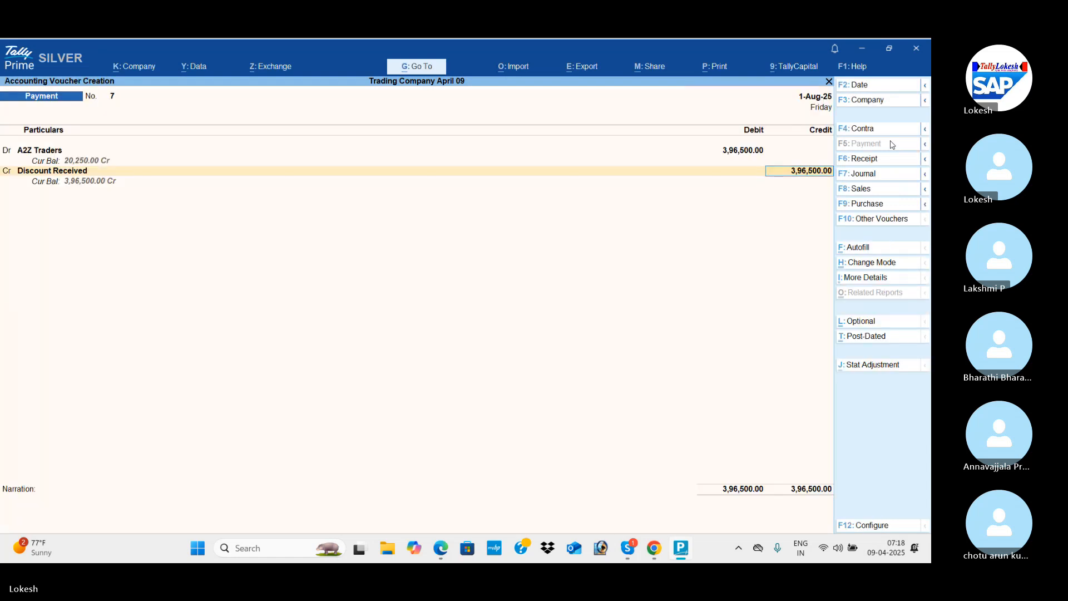
# Set the Discount Received credit amount to 2000 in the payment voucher, per the PDF.
pyautogui.hotkey('alt', 'Tab')
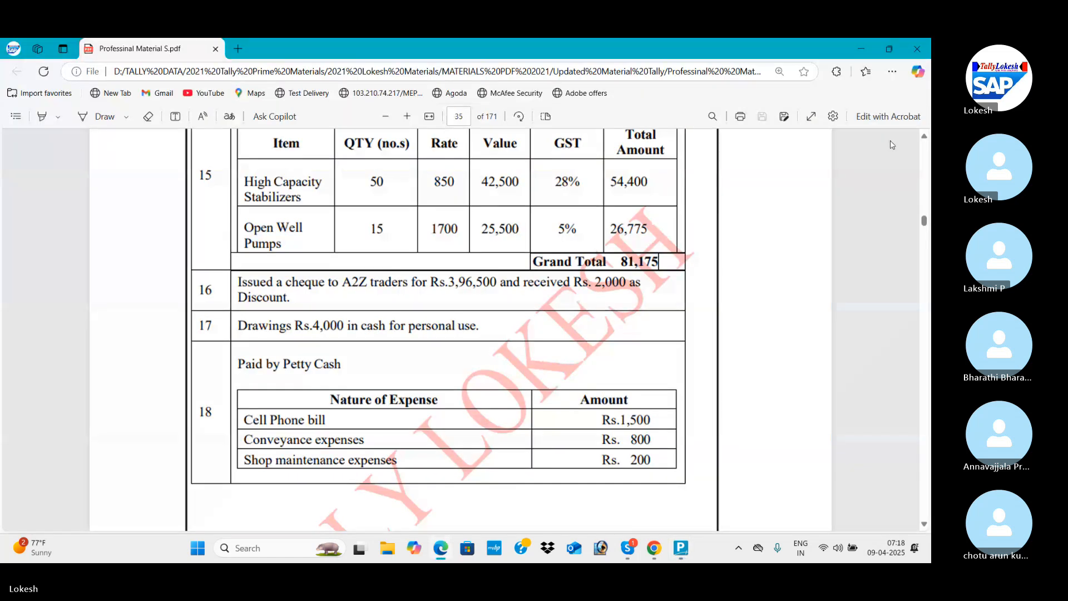
pyautogui.hotkey('alt', 'Tab')
pyautogui.write('2000')
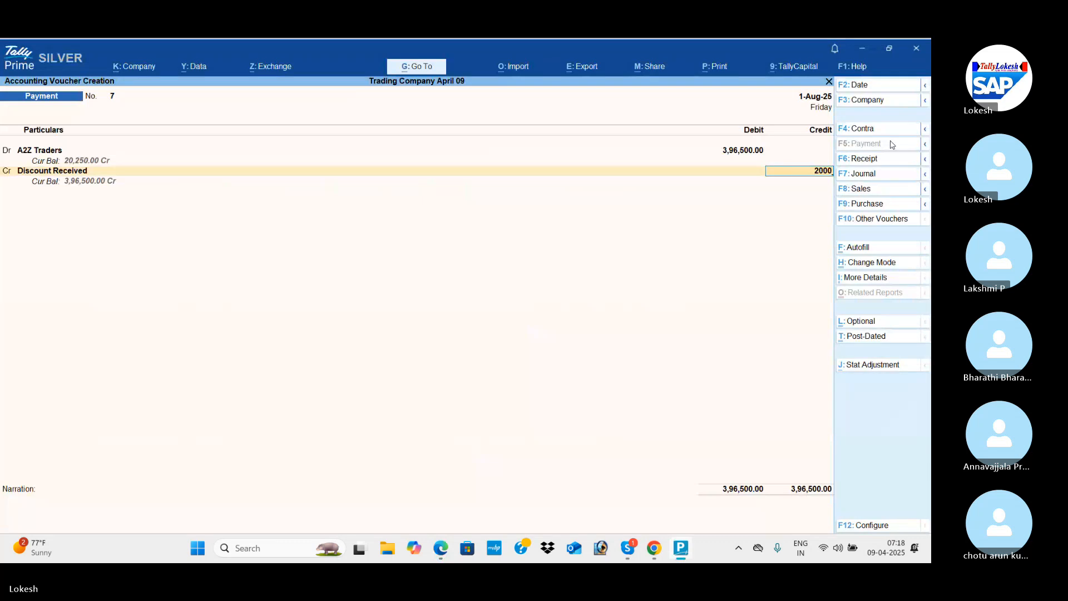
pyautogui.press('Return')
# Credit Icici Bank with the balancing amount, keep the default cheque allocation without an instrument number, and save the payment voucher.
pyautogui.hotkey('alt', 'Tab')
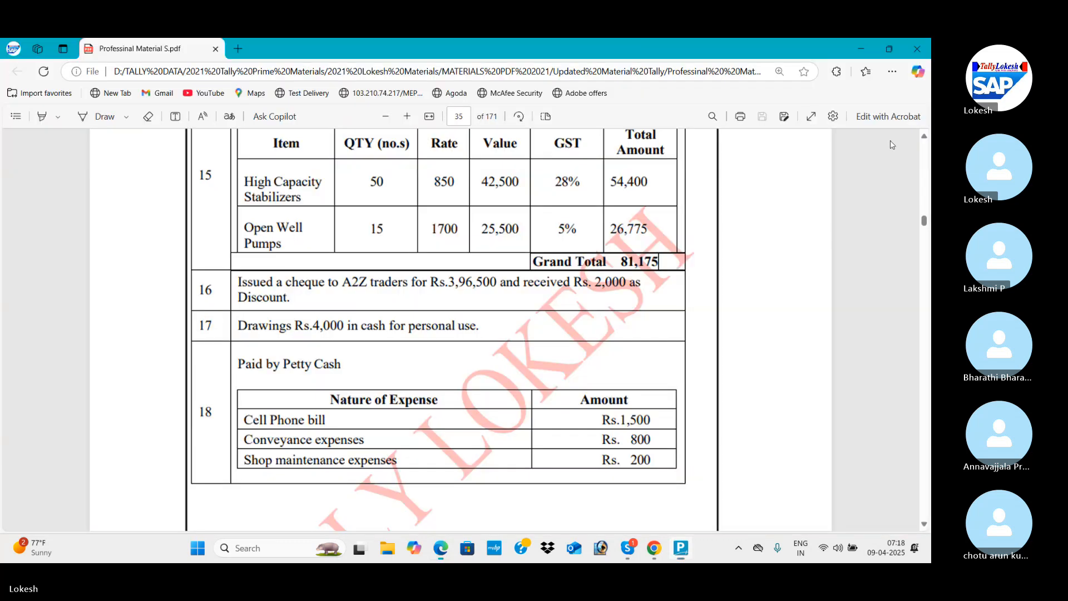
pyautogui.hotkey('alt', 'Tab')
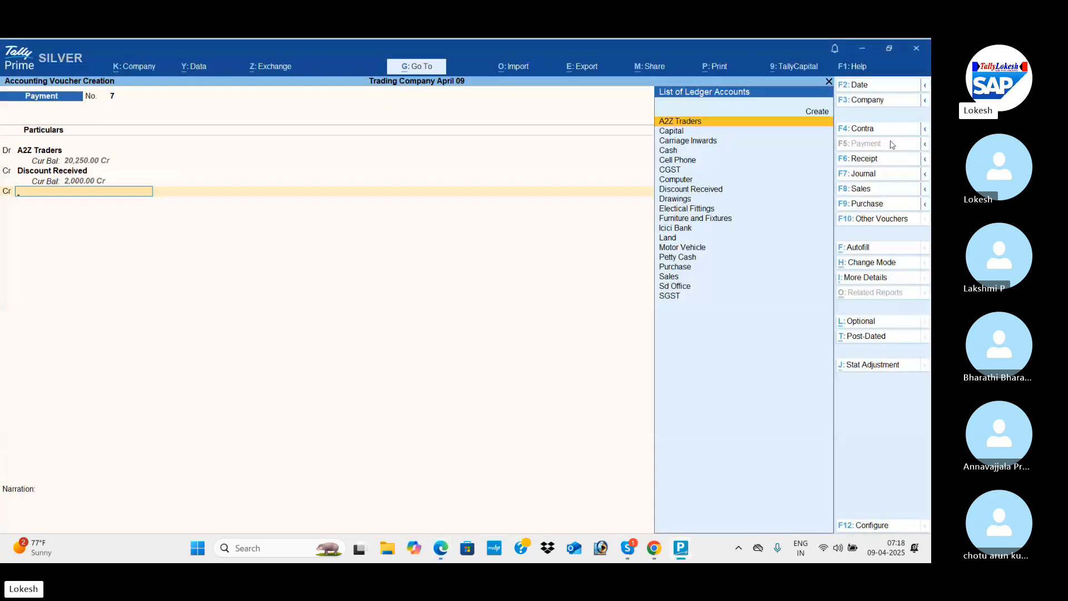
pyautogui.write('I')
pyautogui.press('Return')
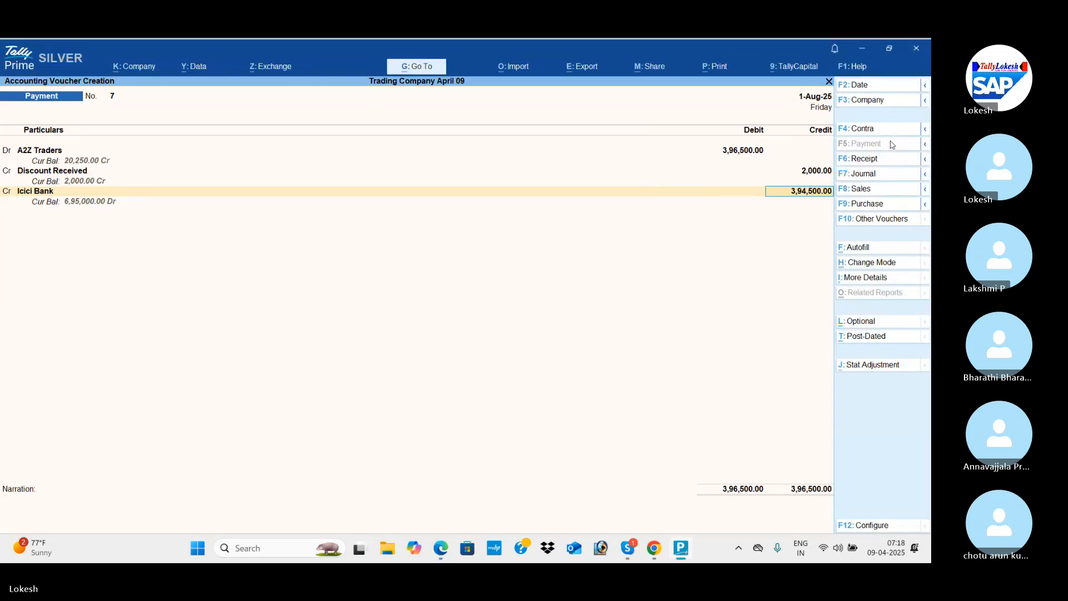
pyautogui.press('Return')
pyautogui.press('Return')
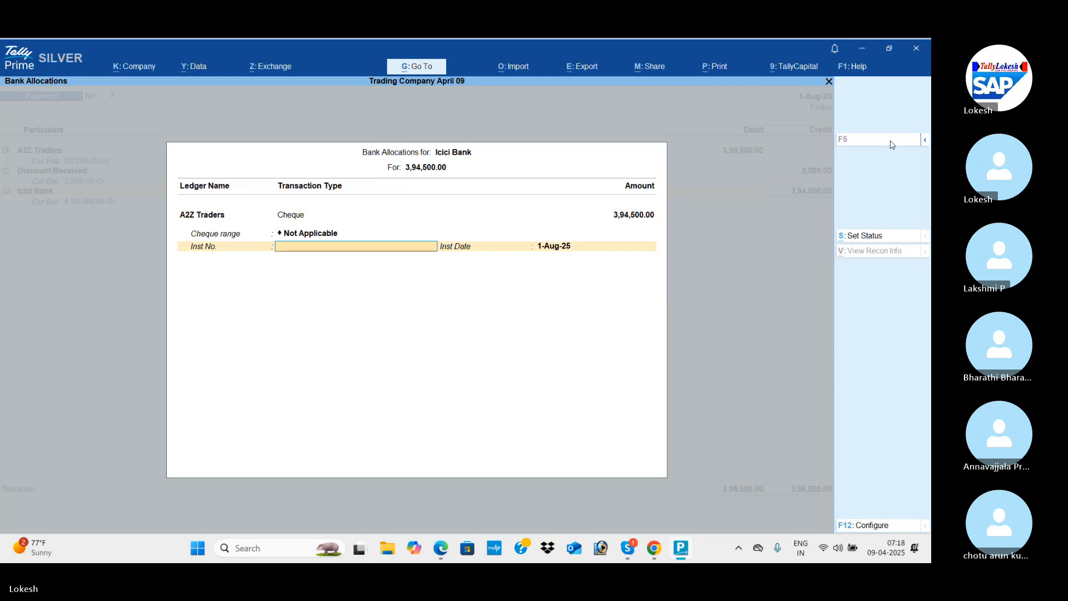
pyautogui.press('Return')
pyautogui.press('Return')
pyautogui.press('Return')
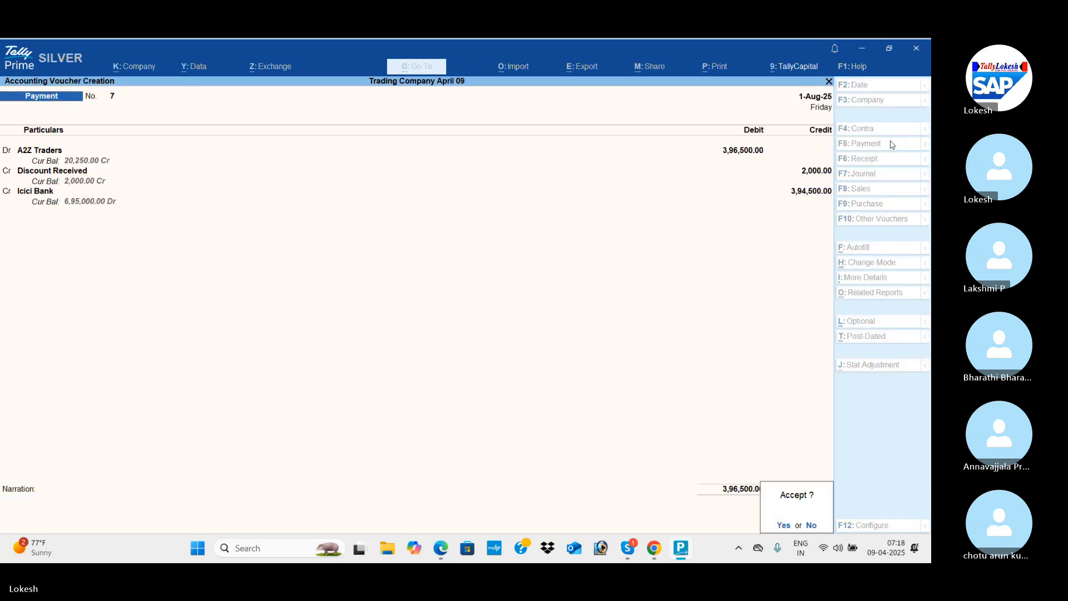
pyautogui.press('Return')
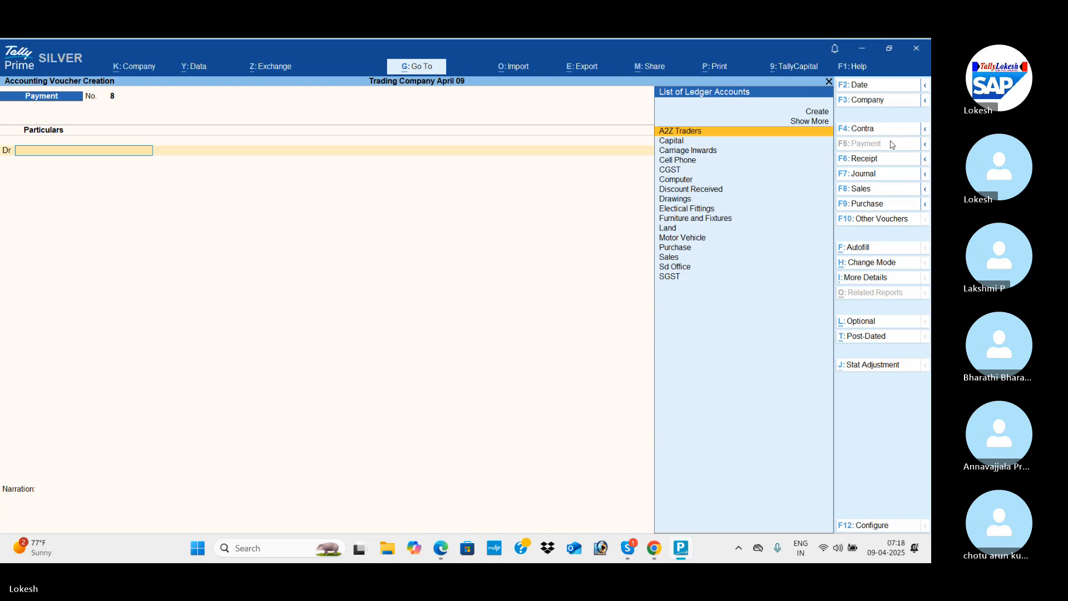
# Examine the PDF's remaining August entries and the September 2023 transactions through the credit sale to Java Trading Company.
pyautogui.press('ctrl')
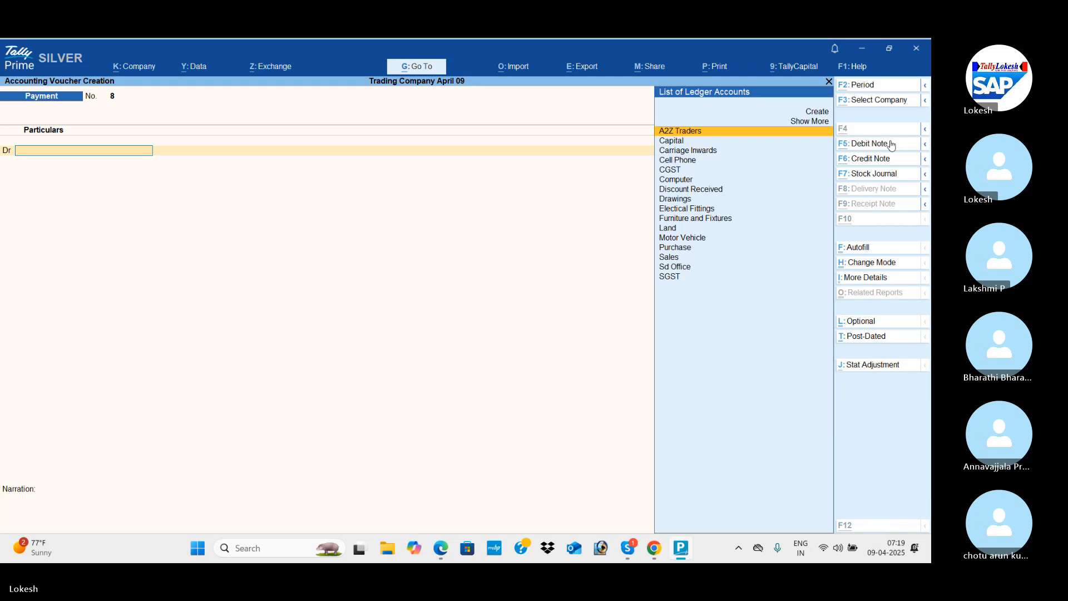
pyautogui.hotkey('alt', 'Tab')
pyautogui.scroll(-1, 892, 144)
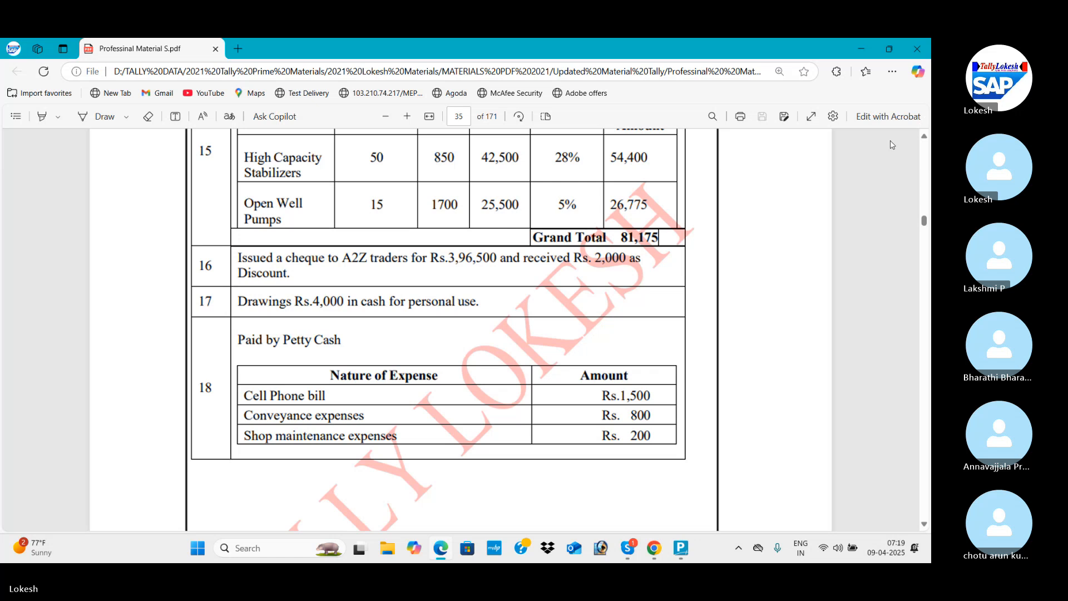
pyautogui.scroll(-1, 892, 145)
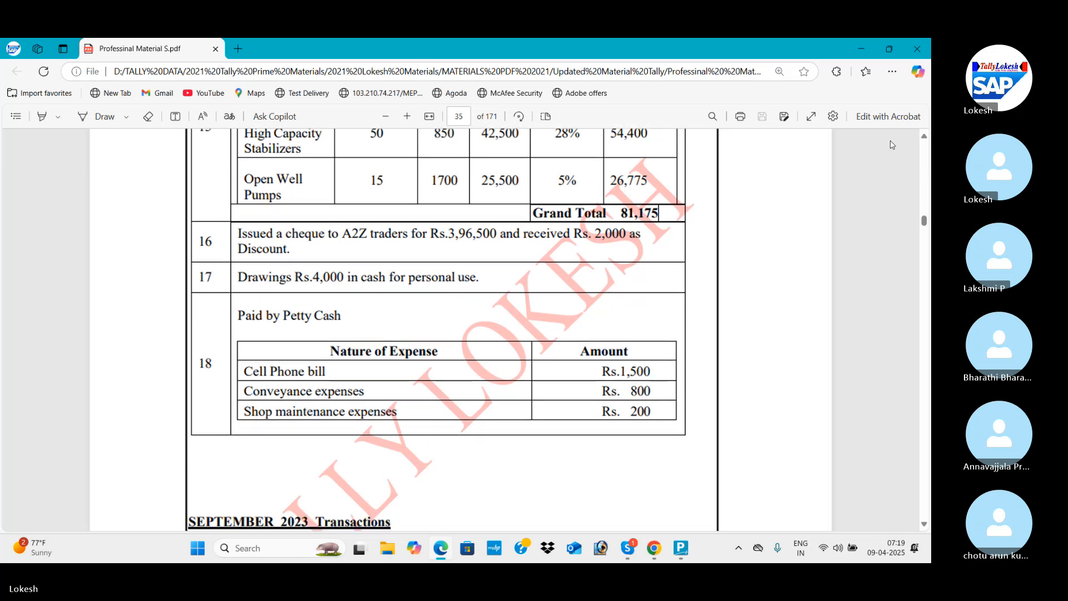
pyautogui.scroll(-4, 893, 144)
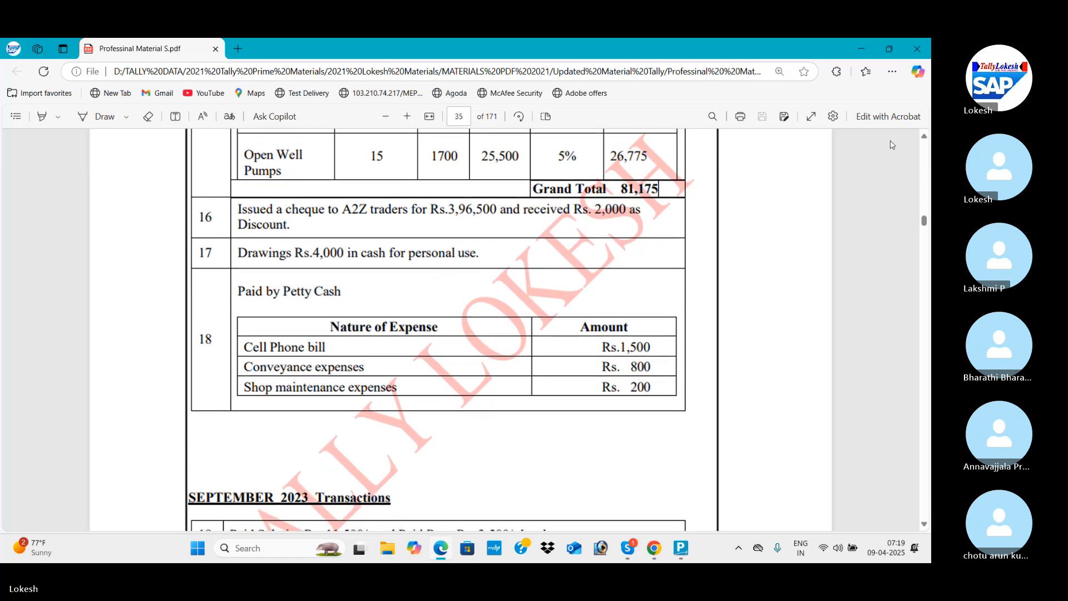
pyautogui.scroll(-2, 892, 145)
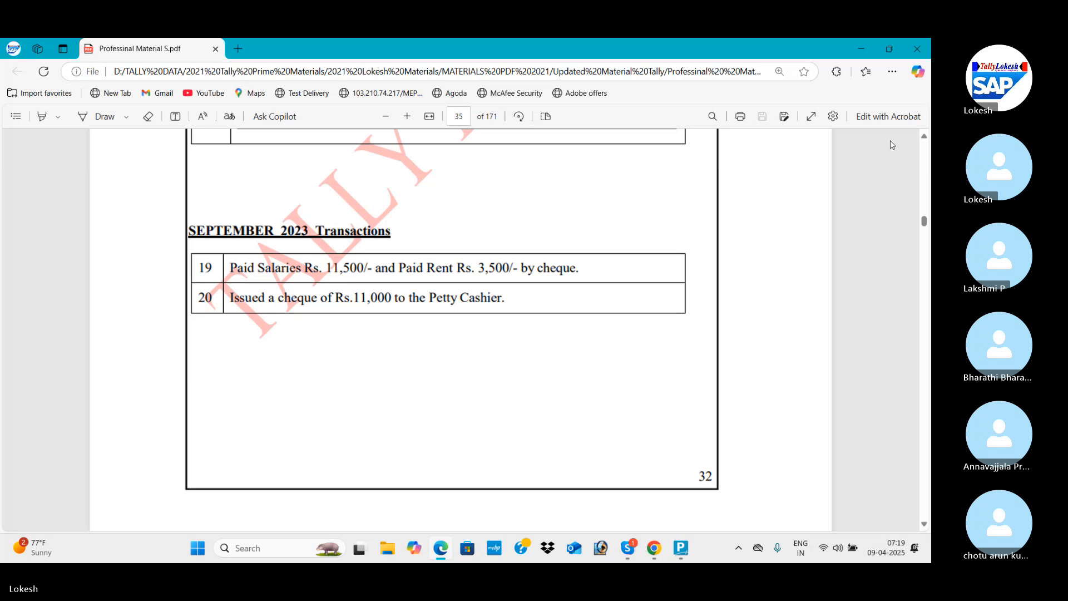
pyautogui.scroll(-5, 892, 145)
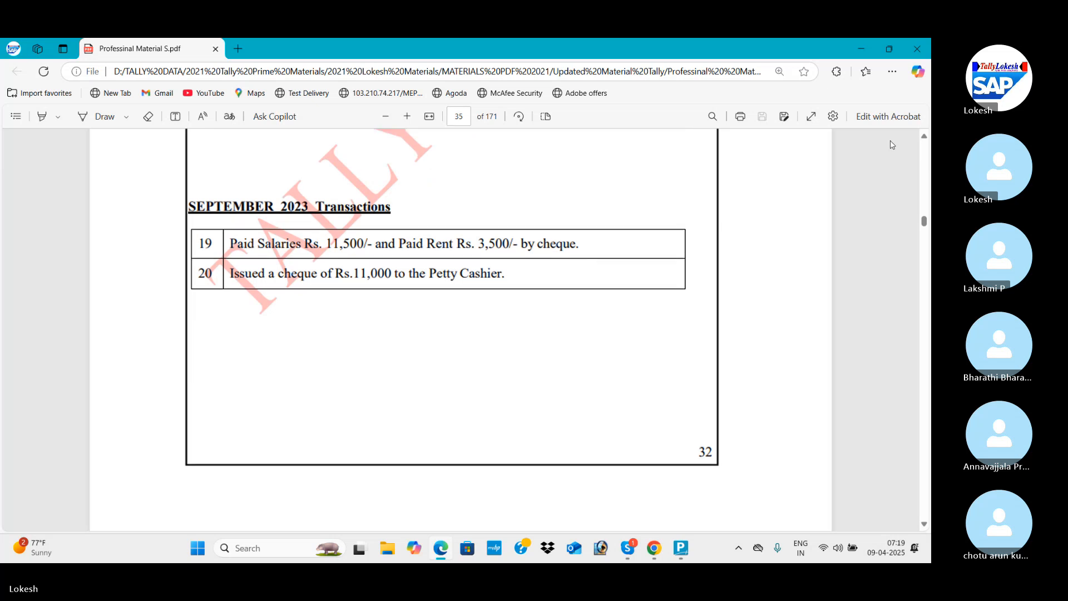
pyautogui.scroll(-5, 892, 145)
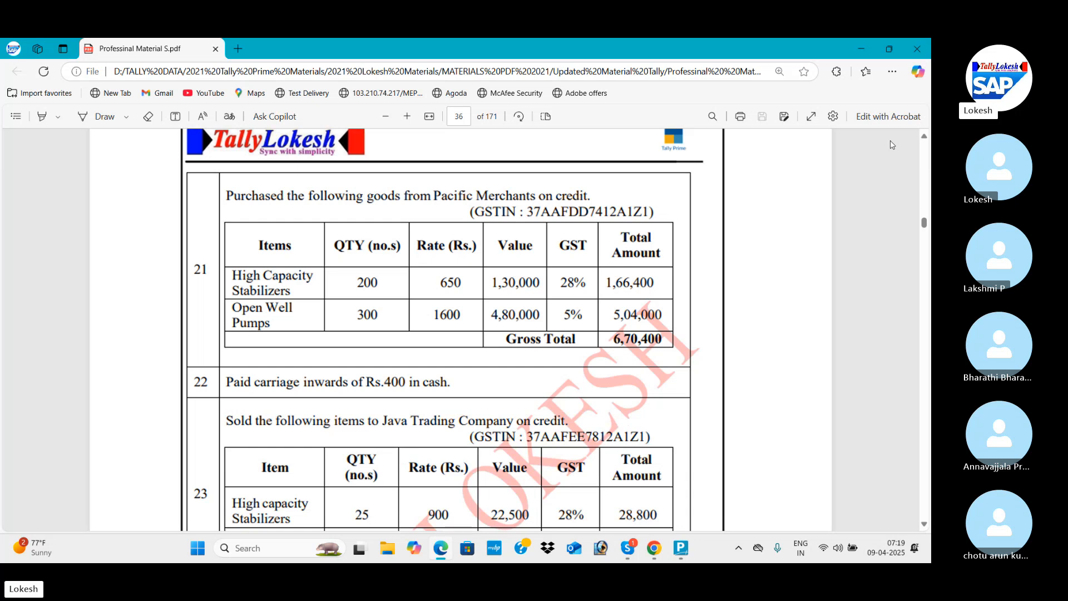
pyautogui.scroll(-3, 892, 144)
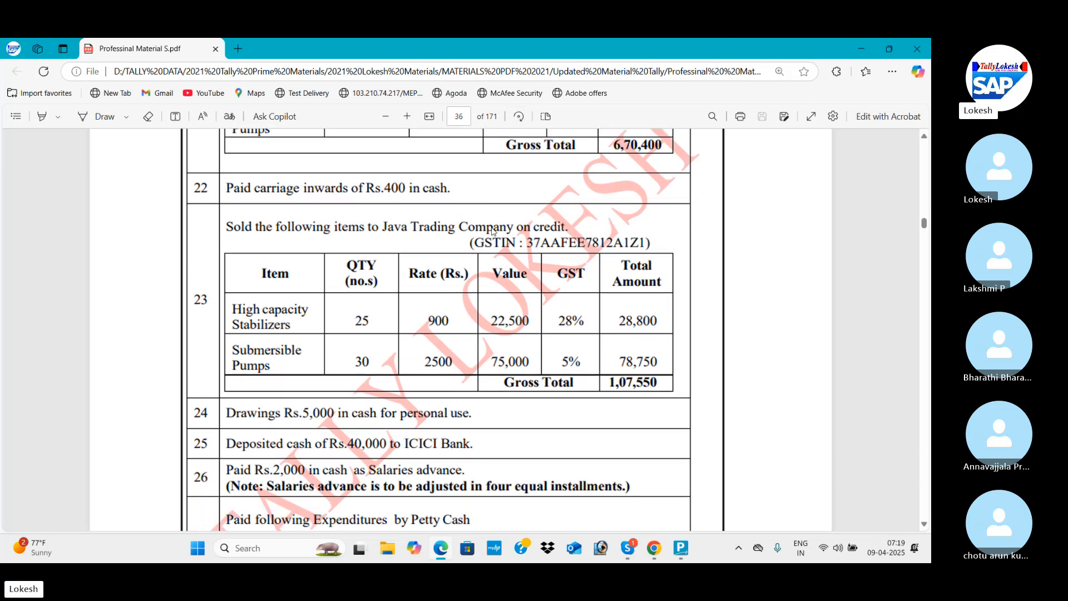
pyautogui.hotkey('alt', 'Tab')
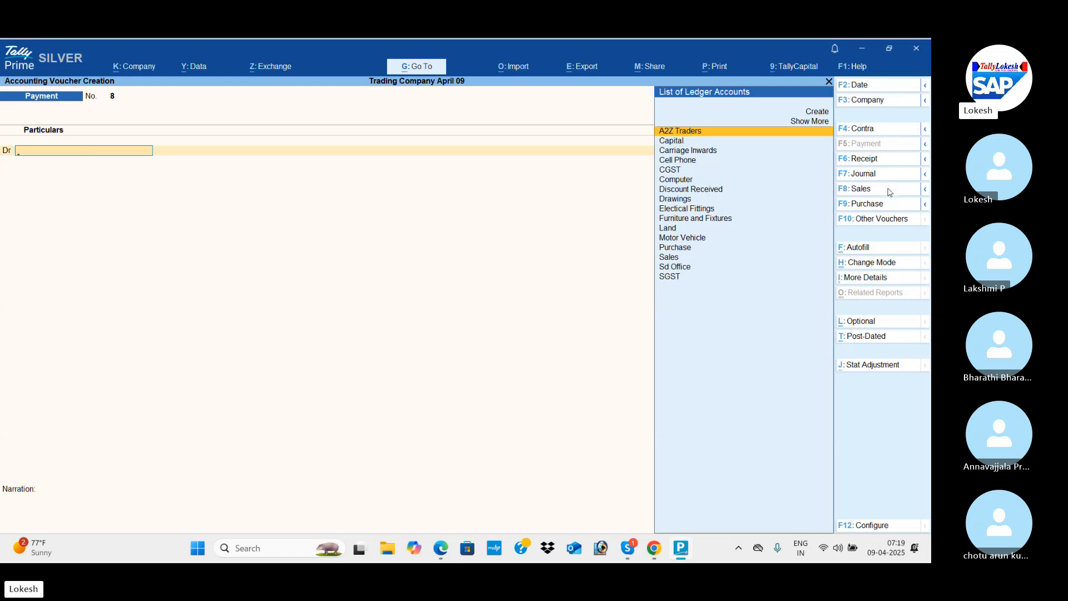
# Start a sales voucher in TallyPrime and set its date to 1-9-2025.
pyautogui.click(889, 189)
pyautogui.click(867, 87)
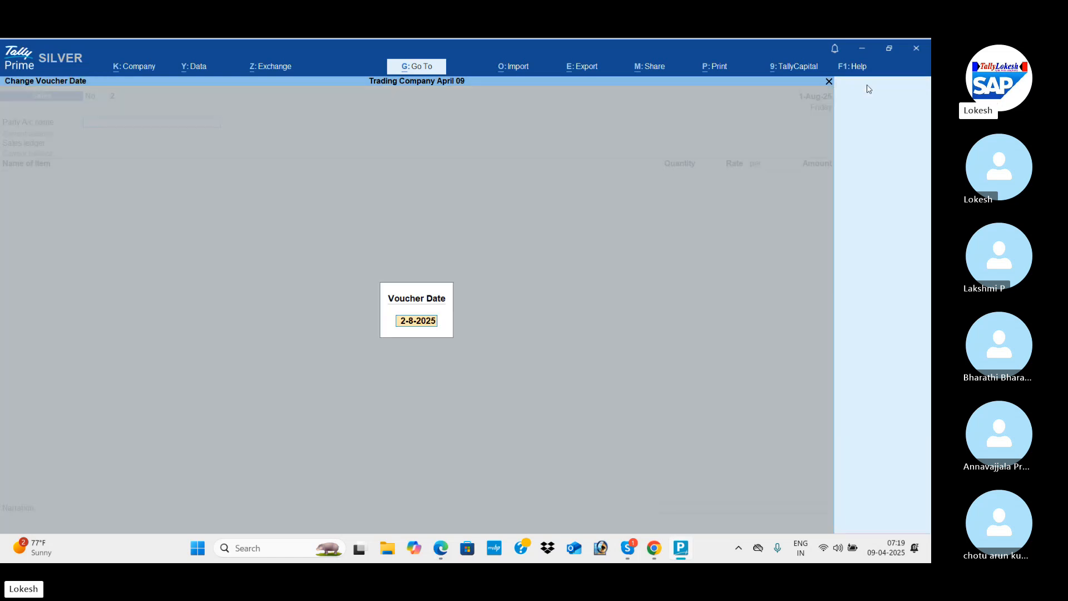
pyautogui.write('1-9')
pyautogui.press('Return')
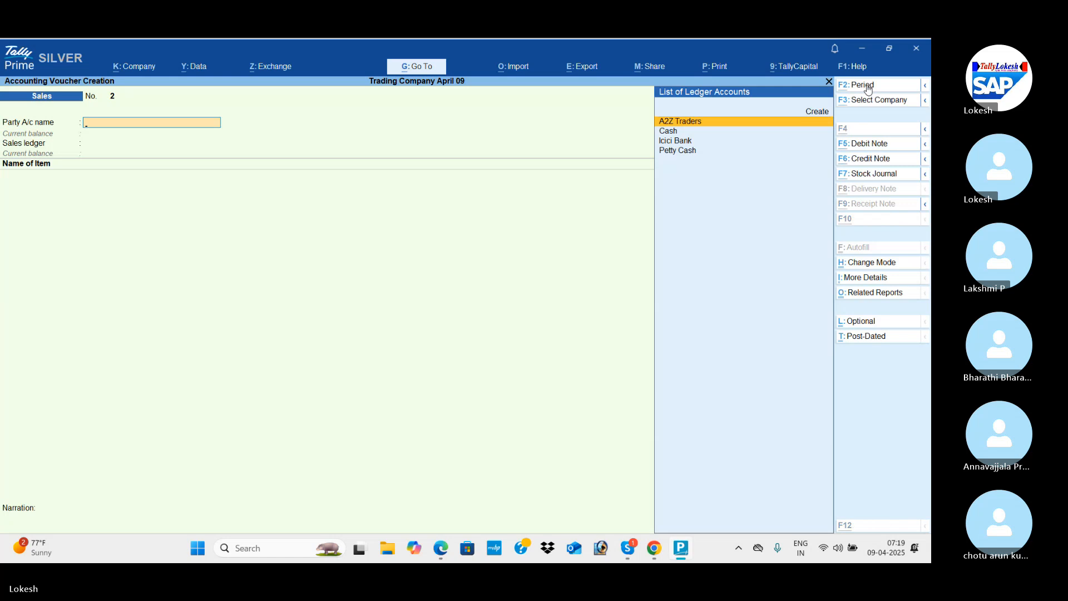
# Create a new ledger from the party account line, naming it Java Trading Company and placing it under Sundry Debtors.
pyautogui.hotkey('alt', 'c')
pyautogui.write('Java t')
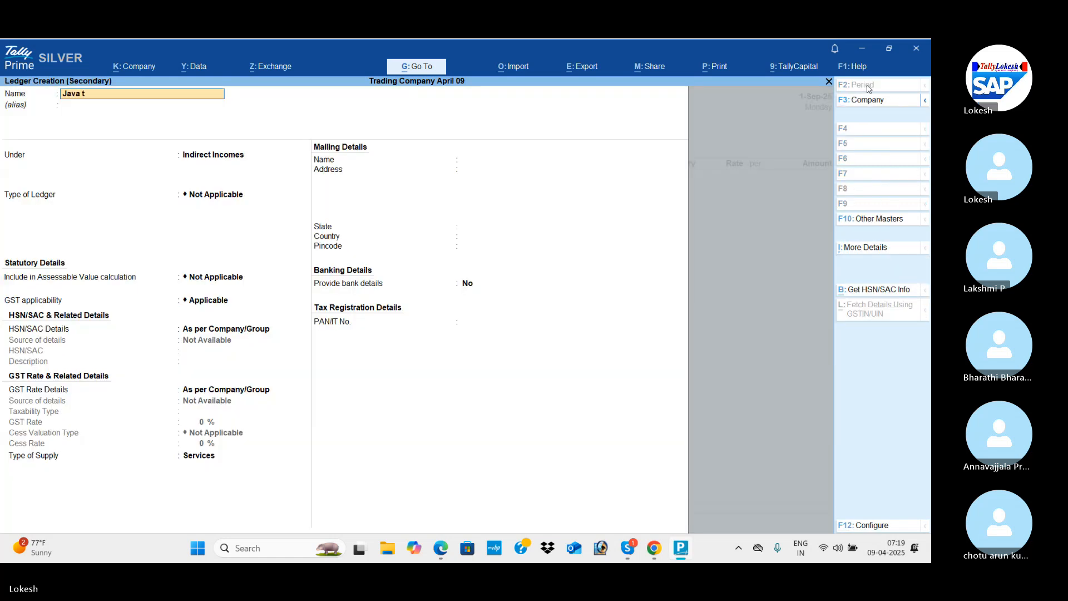
pyautogui.write('rading Company')
pyautogui.press('Return')
pyautogui.write('Sun')
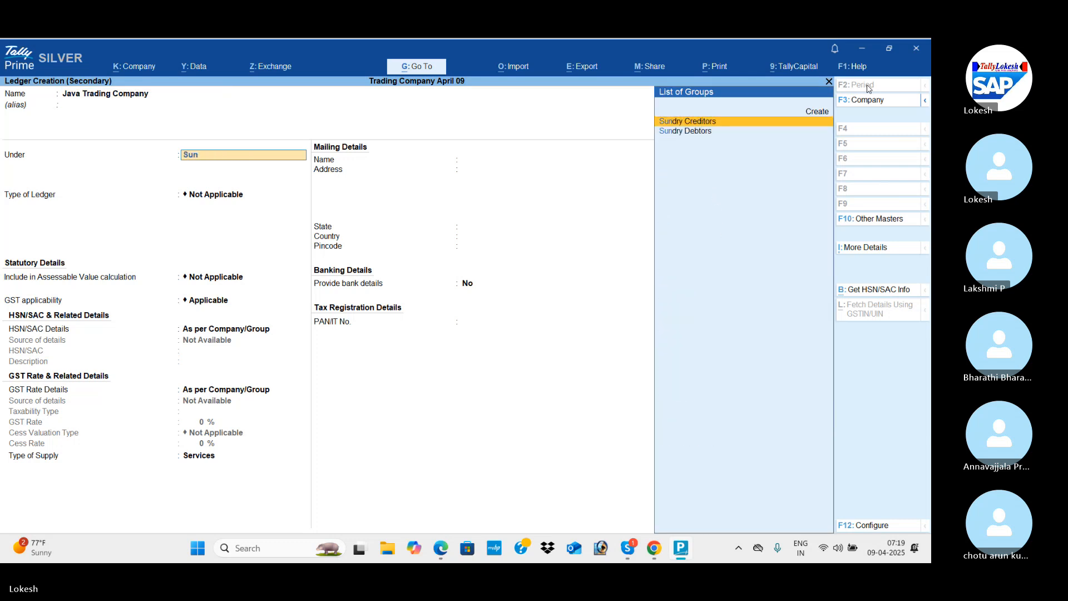
pyautogui.press('Down')
pyautogui.press('Return')
# Keep Andhra Pradesh, India and Regular registration for the Java Trading Company ledger, set its GSTIN/UIN to 37, and save it.
pyautogui.press('Return')
pyautogui.press('Return')
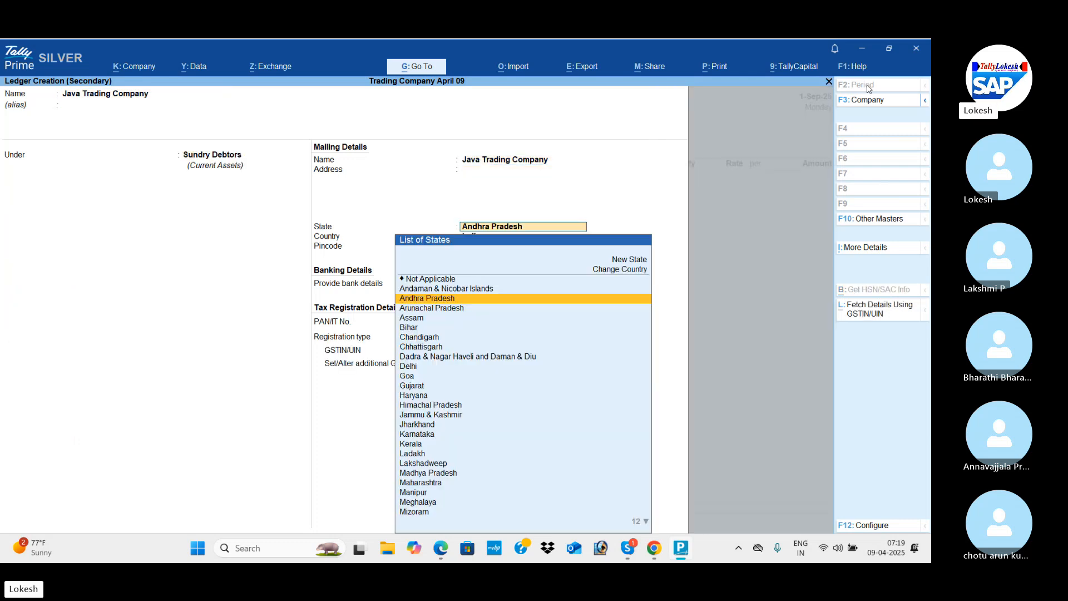
pyautogui.press('Return')
pyautogui.press('Return')
pyautogui.press('Return')
pyautogui.press('Return')
pyautogui.press('Return')
pyautogui.press('Return')
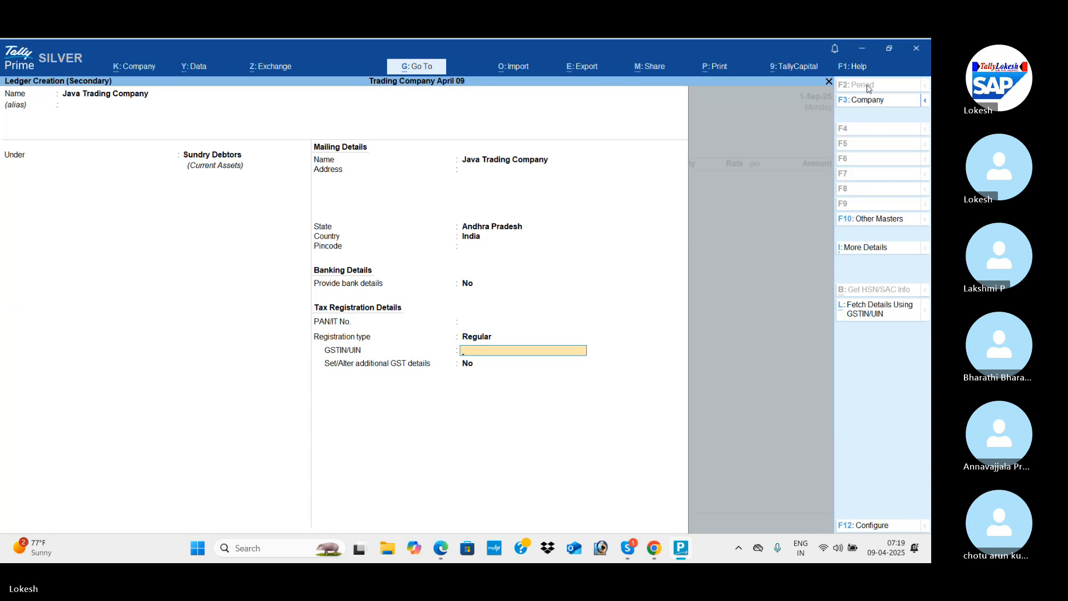
pyautogui.write('37')
pyautogui.press('Return')
pyautogui.press('Return')
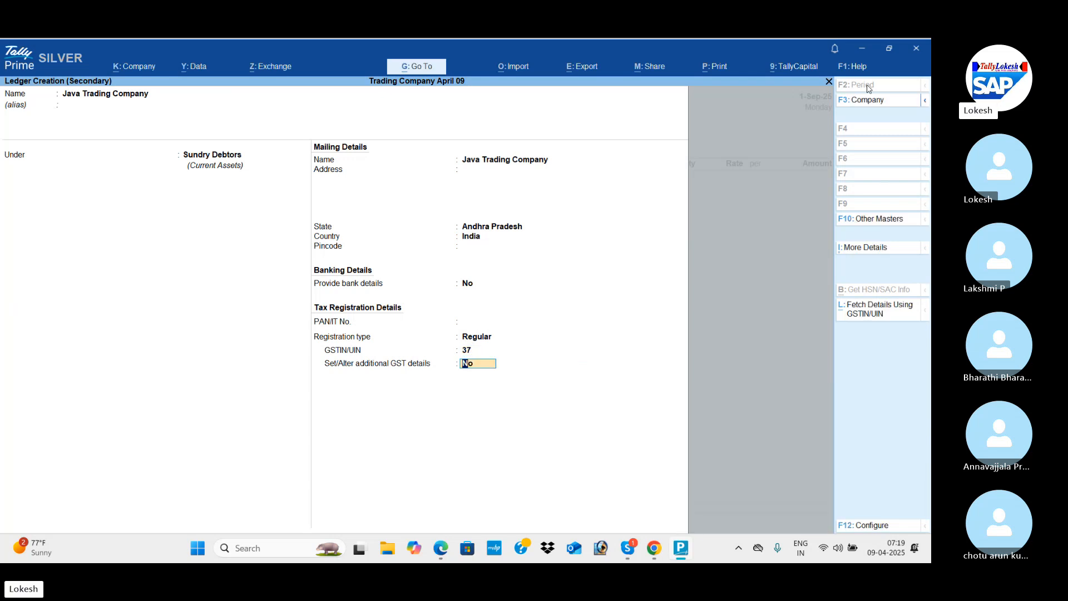
pyautogui.hotkey('ctrl', 'a')
# Accept the default party details with the Sales ledger and select High Capacity Stabilizers as the first item.
pyautogui.hotkey('ctrl', 'a')
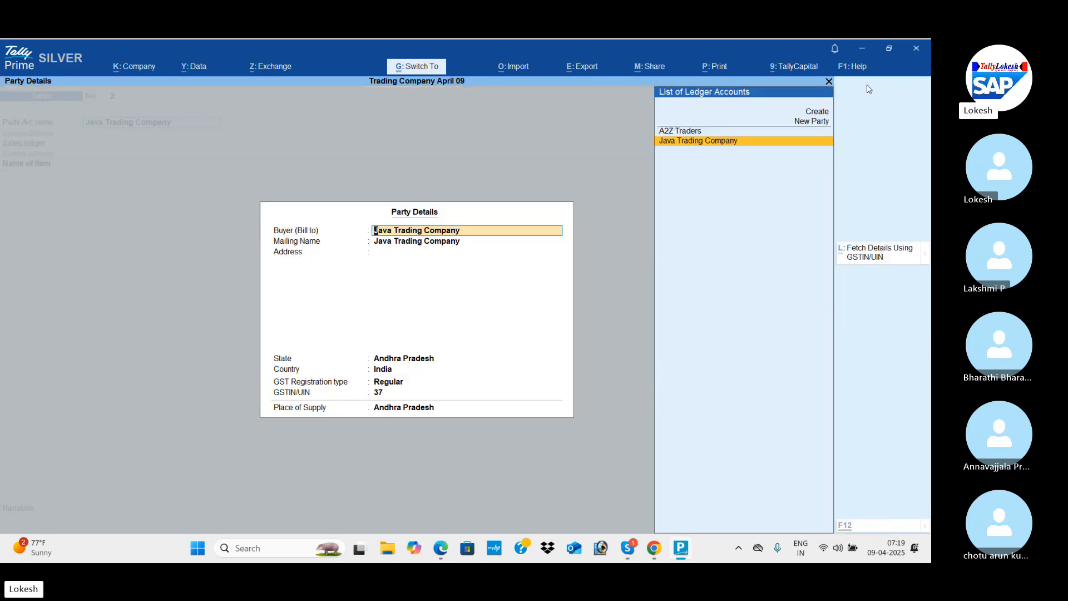
pyautogui.hotkey('ctrl', 'a')
pyautogui.press('Return')
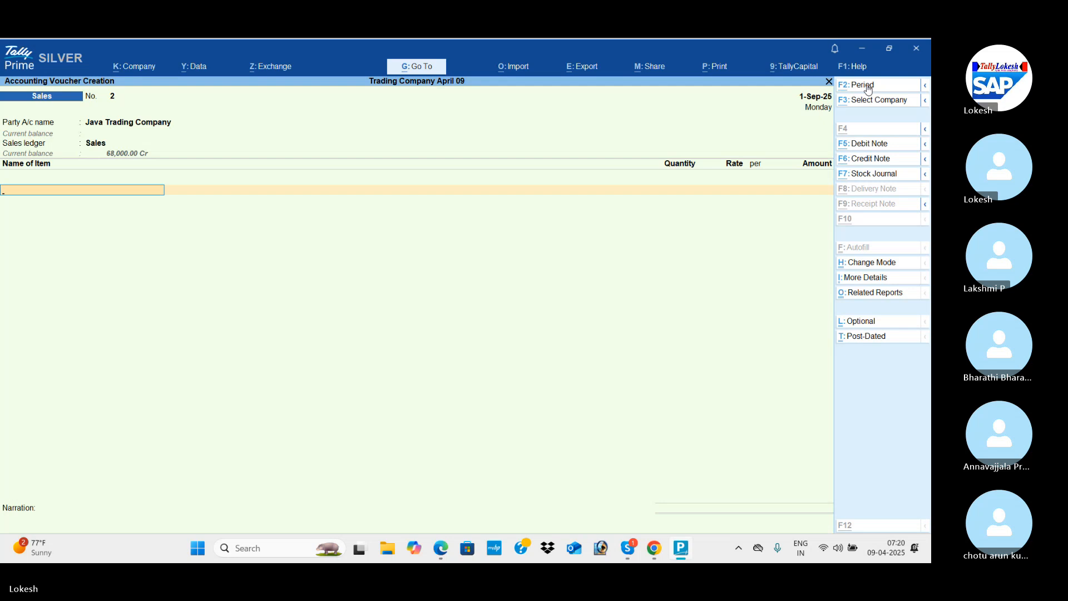
pyautogui.hotkey('alt', 'Tab')
pyautogui.hotkey('alt', 'Tab')
pyautogui.press('Return')
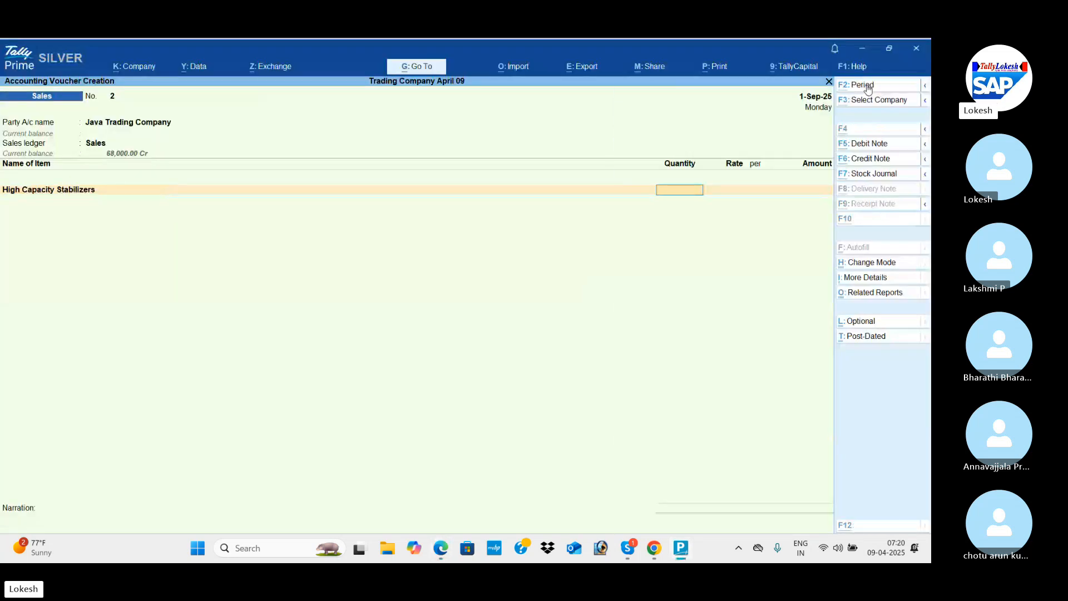
# Set the High Capacity Stabilizers line to a quantity of 25 nos at a rate of 900, per the PDF.
pyautogui.hotkey('alt', 'Tab')
pyautogui.hotkey('alt', 'Tab')
pyautogui.write('25')
pyautogui.press('Return')
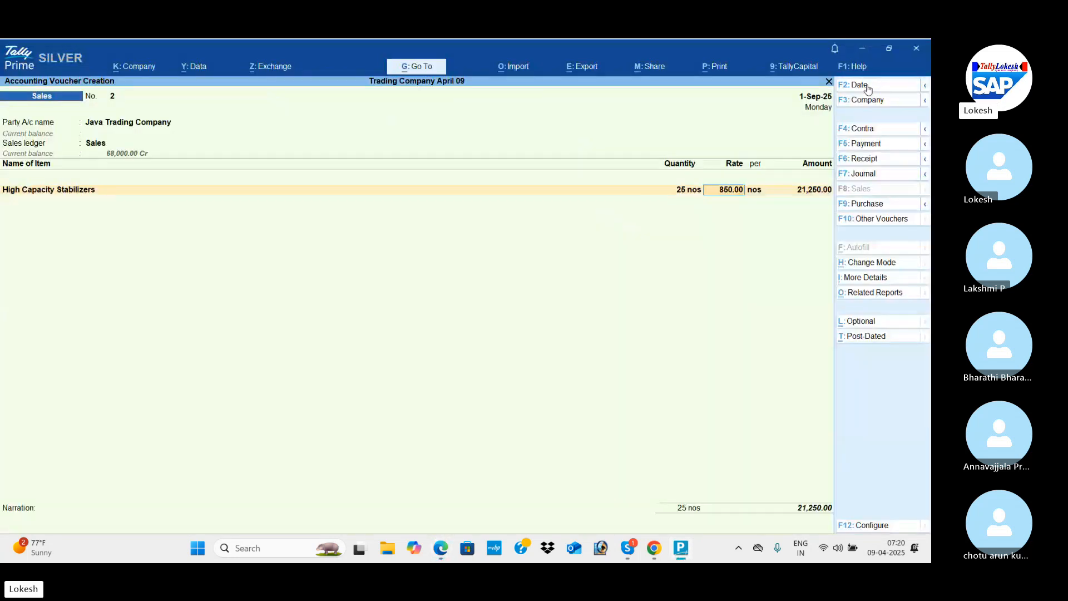
pyautogui.write('900')
pyautogui.press('Return')
pyautogui.press('Return')
pyautogui.press('Return')
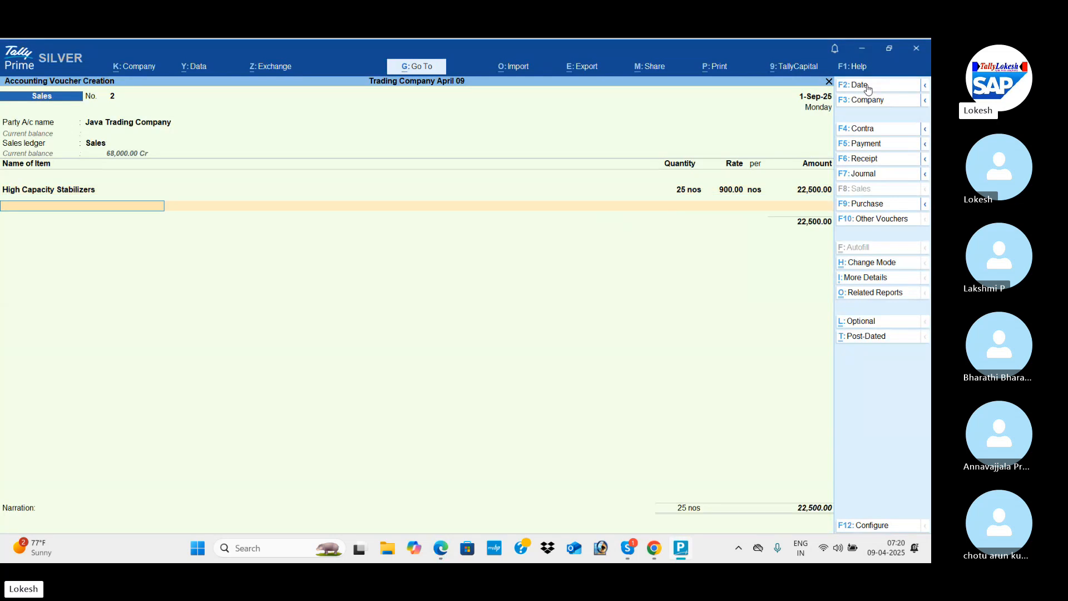
# Add Submersible Pumps as the second item with a quantity of 30 nos, per the PDF.
pyautogui.hotkey('alt', 'Tab')
pyautogui.hotkey('alt', 'Tab')
pyautogui.write('Su')
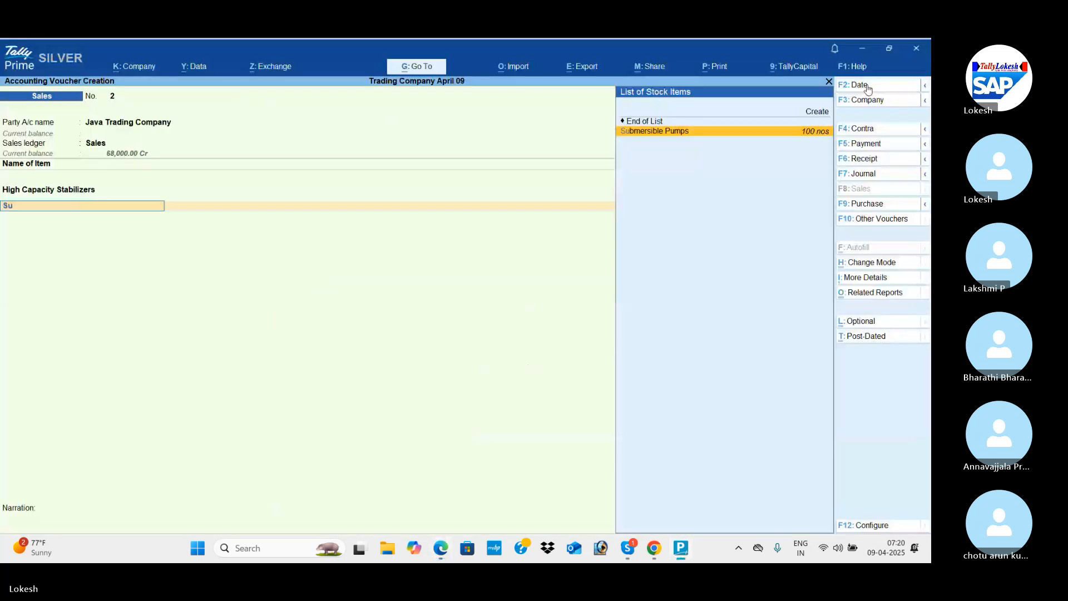
pyautogui.press('Return')
pyautogui.hotkey('alt', 'Tab')
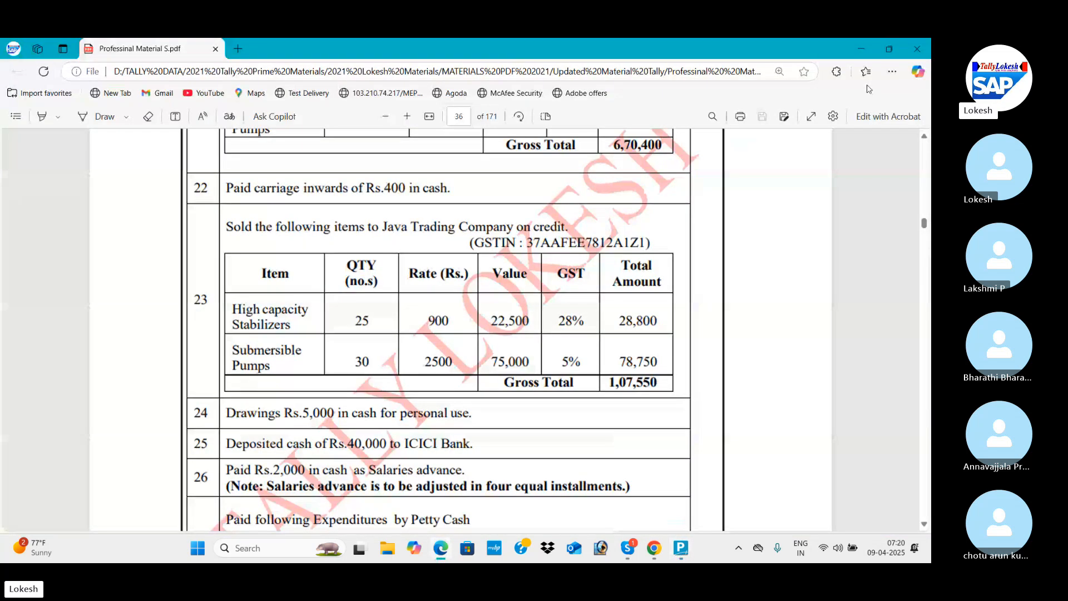
# Set the Submersible Pumps rate to 2500 per nos, per the PDF, and accept the line amount.
pyautogui.hotkey('alt', 'Tab')
pyautogui.write('30')
pyautogui.press('Return')
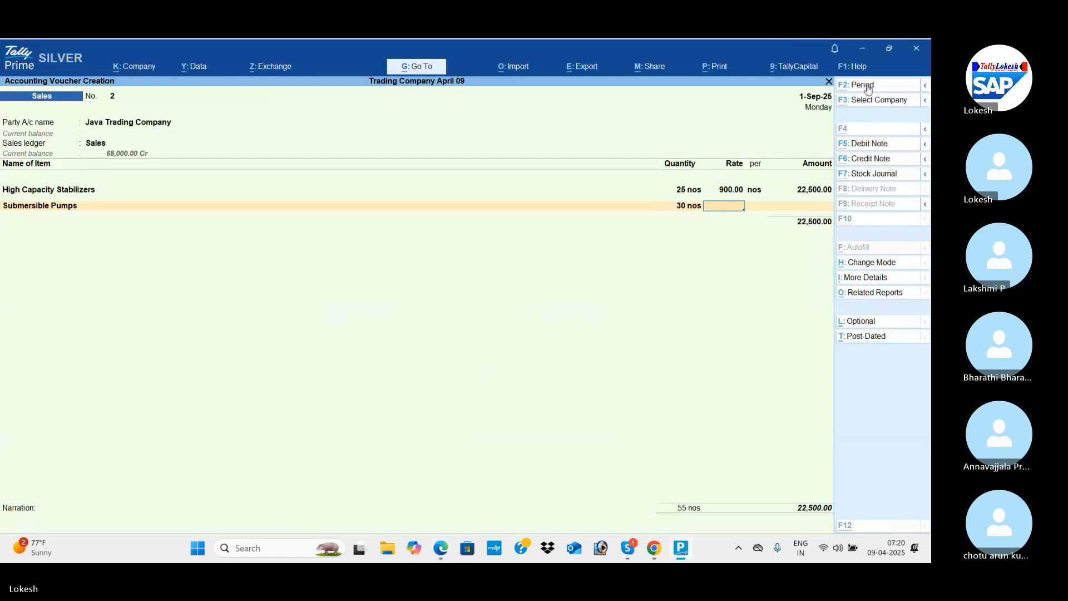
pyautogui.hotkey('alt', 'Tab')
pyautogui.hotkey('alt', 'Tab')
pyautogui.write('2500')
pyautogui.press('Return')
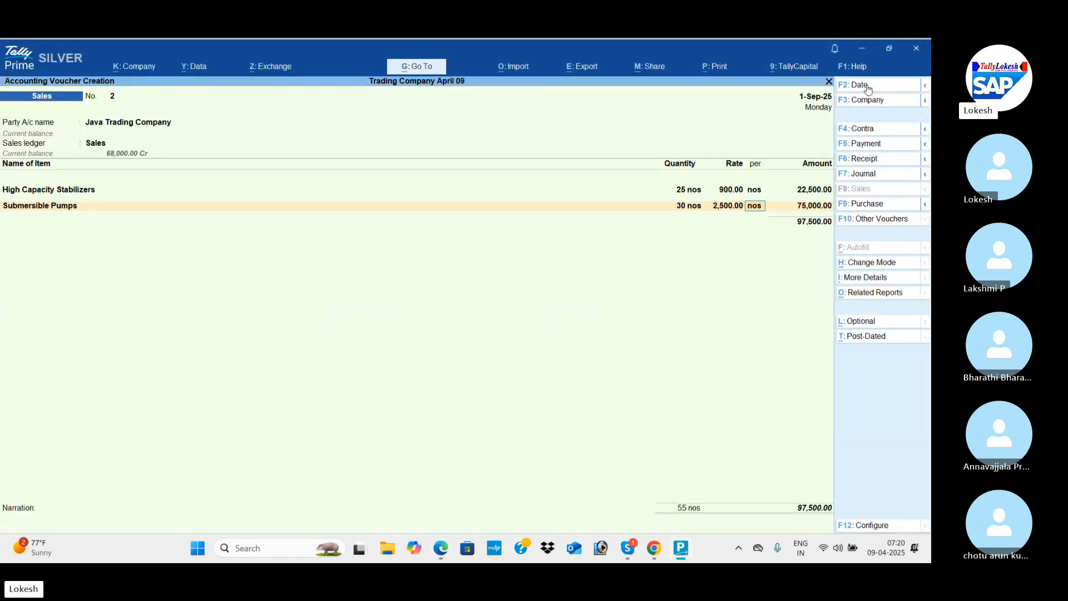
pyautogui.press('Return')
pyautogui.press('Return')
# End the item list and add the CGST and SGST ledgers with their calculated tax amounts to the sales voucher.
pyautogui.press('Return')
pyautogui.write('cg')
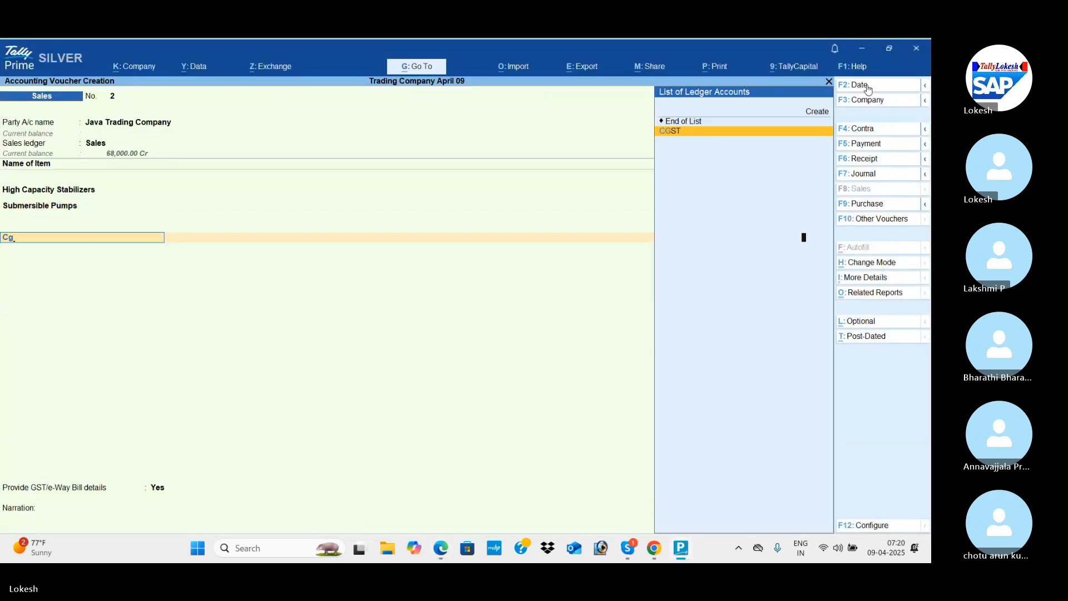
pyautogui.press('Return')
pyautogui.write('sg')
# Set the GST/e-Way Bill details to No, check the total against the PDF, and save the sales voucher without sending e-Way Bill details.
pyautogui.press('Return')
pyautogui.press('Return')
pyautogui.press('Return')
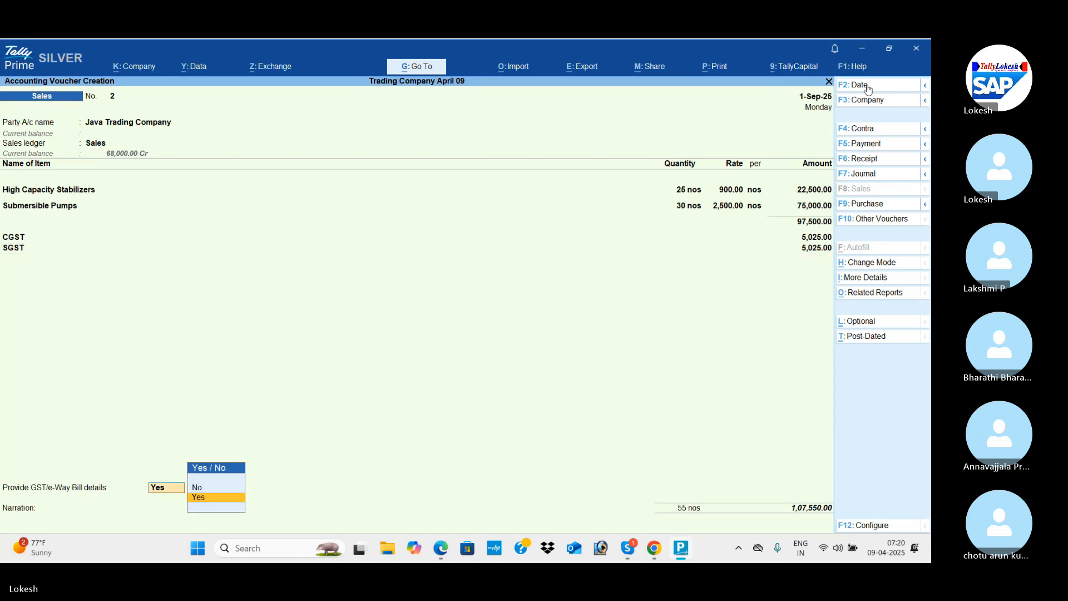
pyautogui.press('Up')
pyautogui.press('Return')
pyautogui.hotkey('alt', 'Tab')
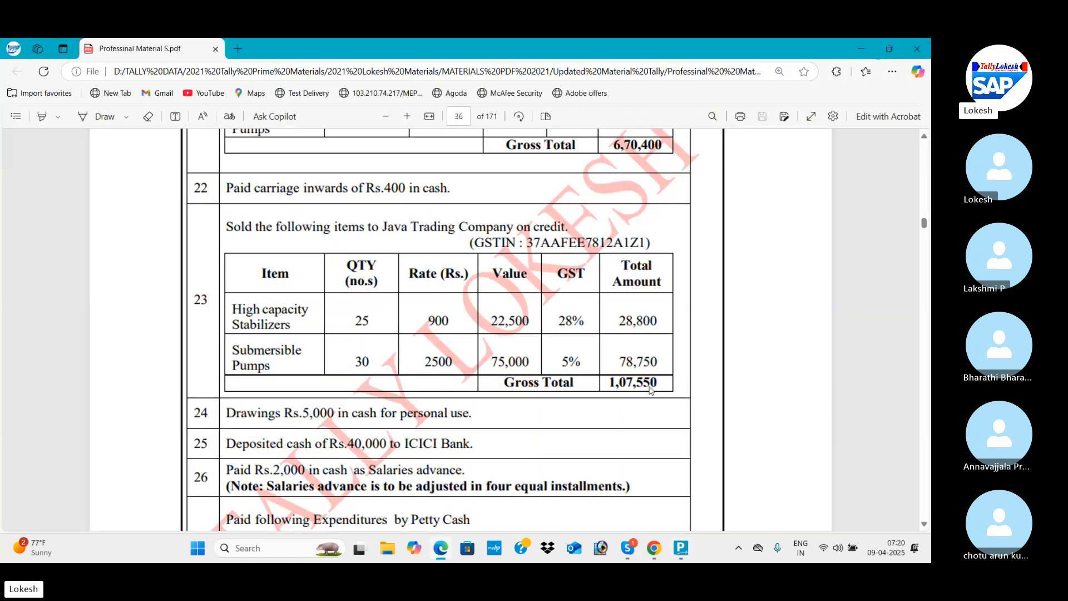
pyautogui.hotkey('alt', 'Tab')
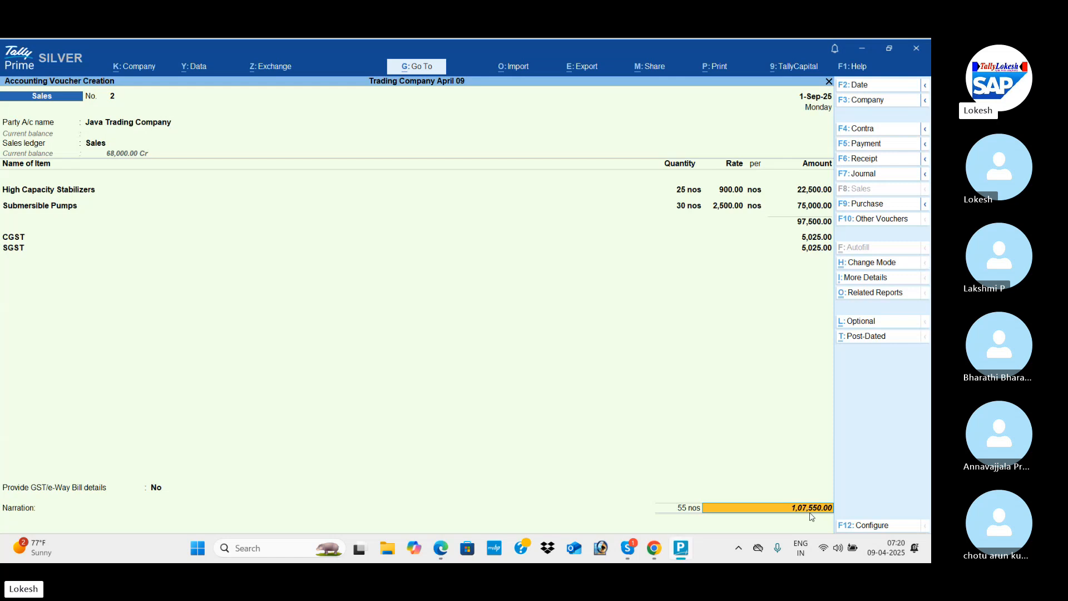
pyautogui.press('Return')
pyautogui.press('Return')
pyautogui.press('Return')
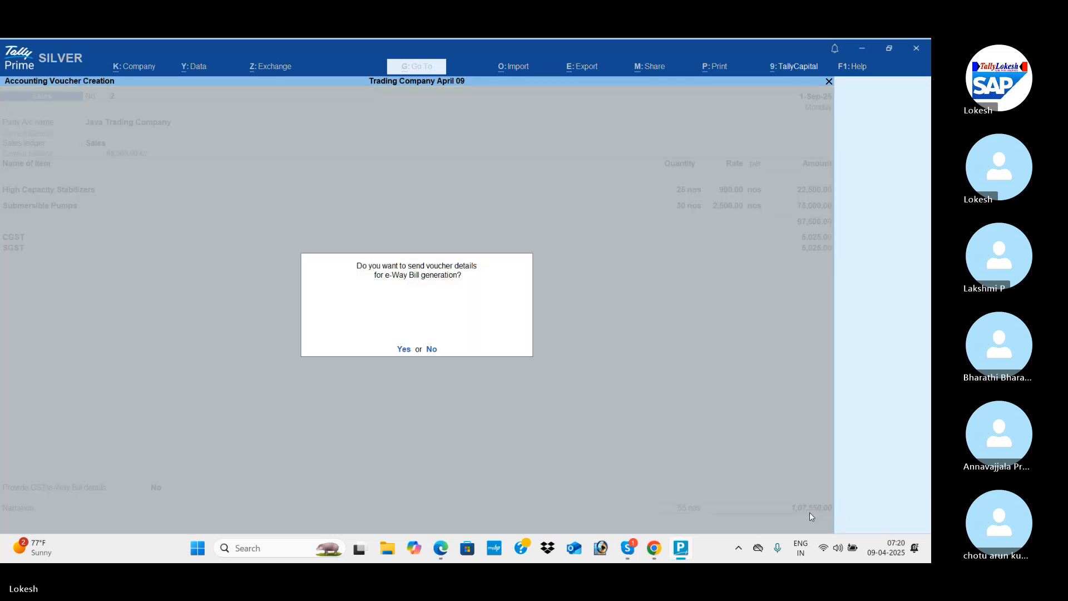
pyautogui.press('n')
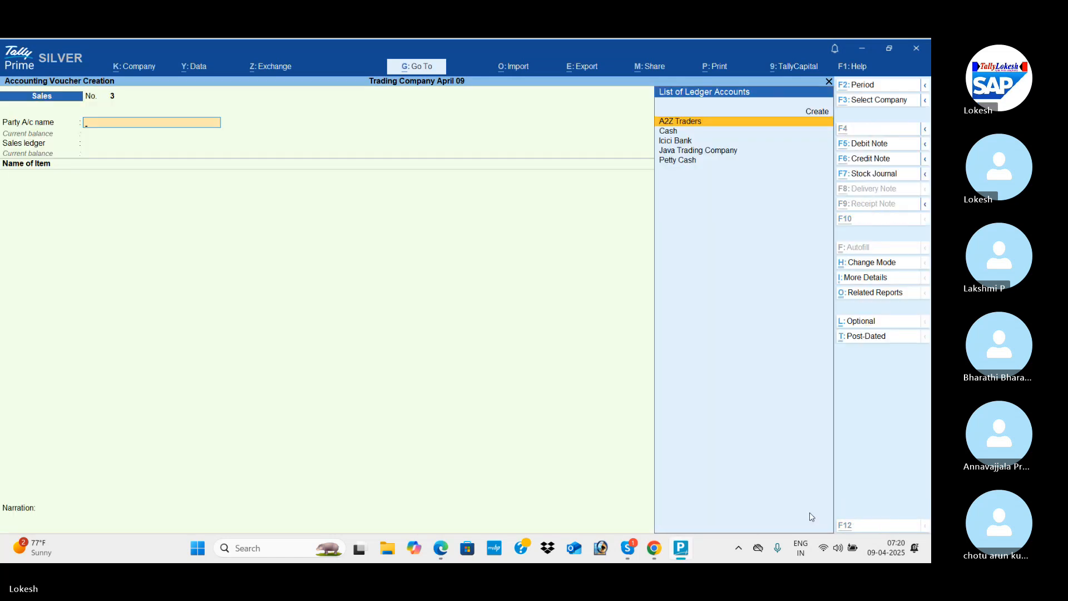
# Read the PDF's September transactions 24 to 27 and return to the blank sales voucher in TallyPrime.
pyautogui.hotkey('alt', 'Tab')
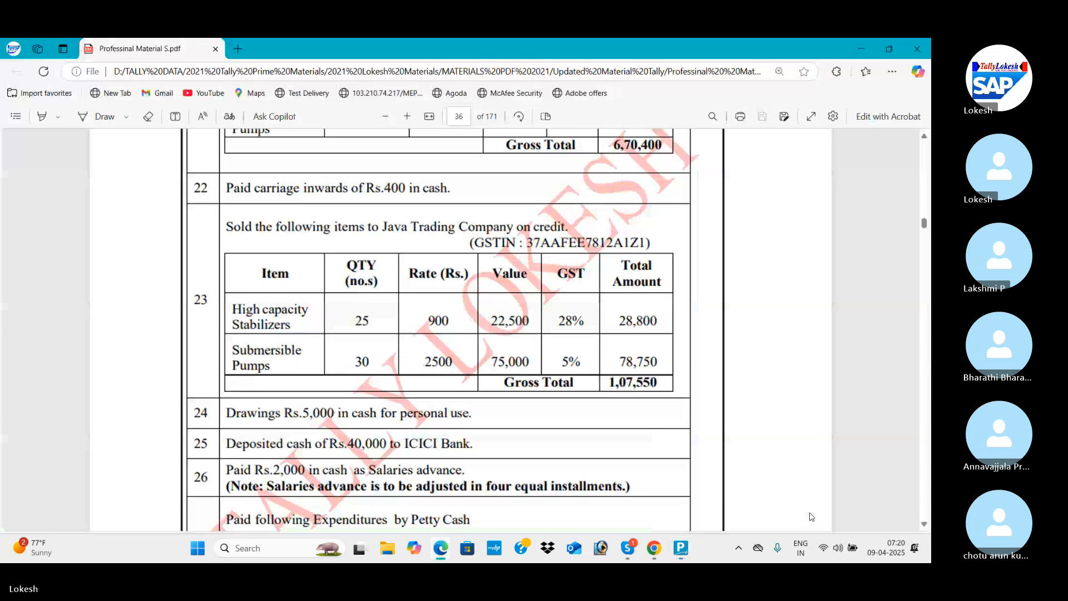
pyautogui.scroll(-1, 812, 517)
pyautogui.scroll(-1, 811, 517)
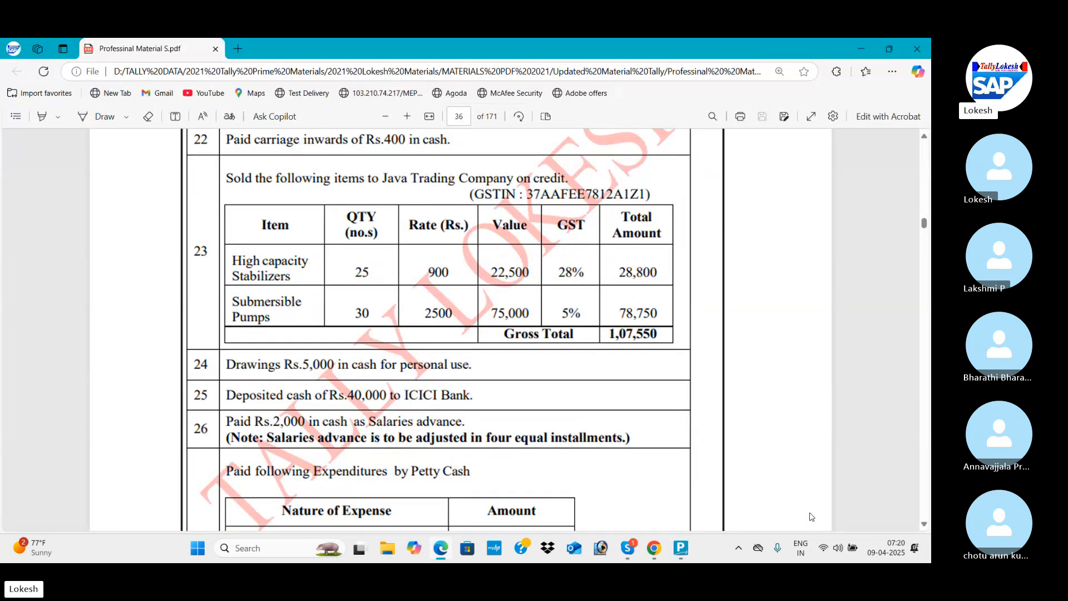
pyautogui.scroll(-5, 811, 517)
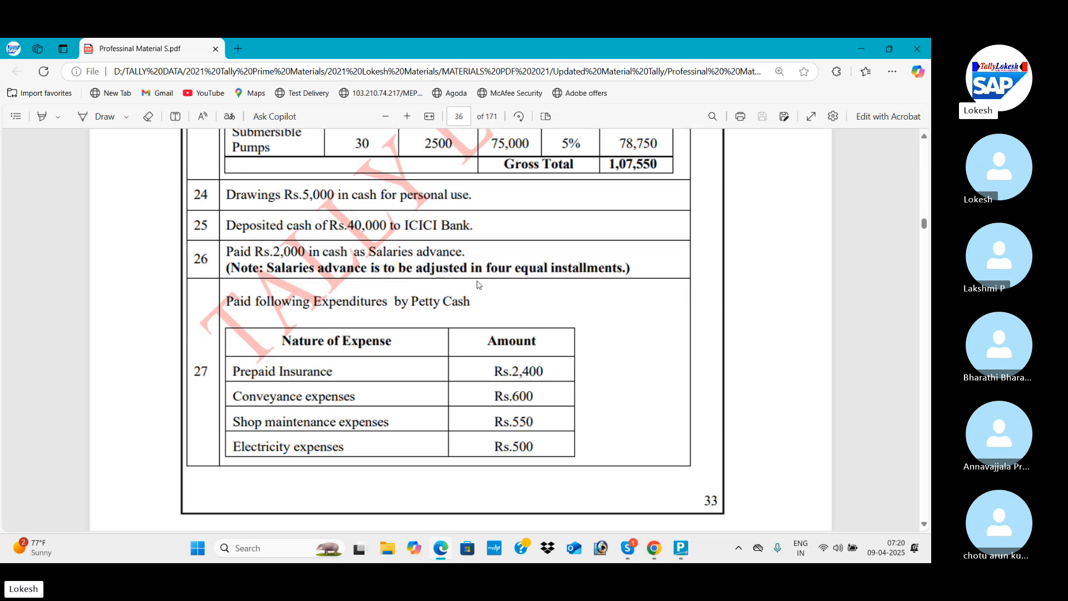
pyautogui.hotkey('alt', 'Tab')
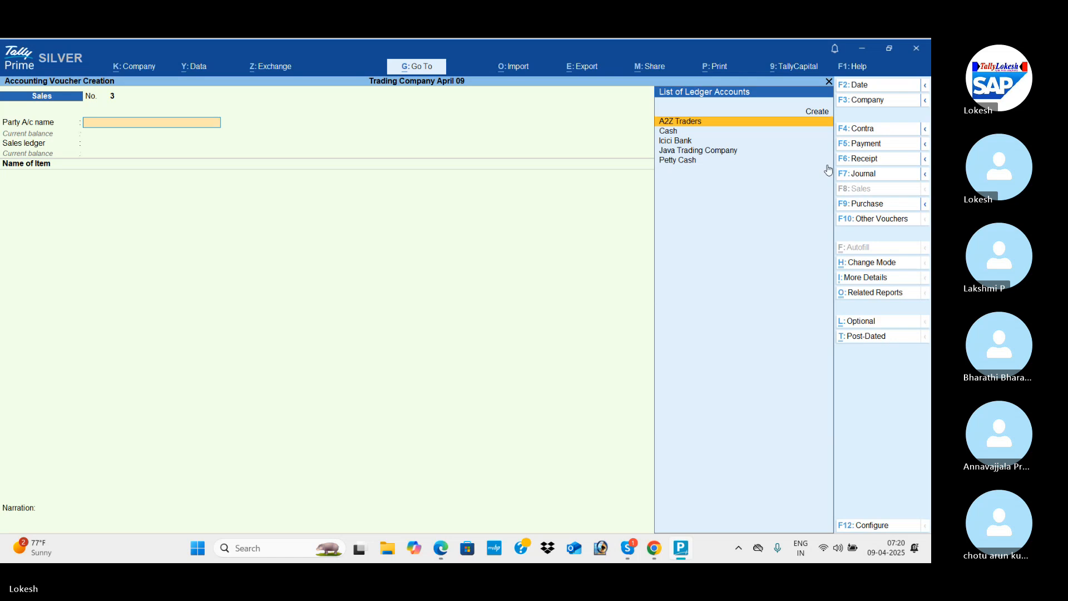
# Start a payment voucher and create a Salary Advance ledger under Current Assets for the debit line.
pyautogui.click(875, 146)
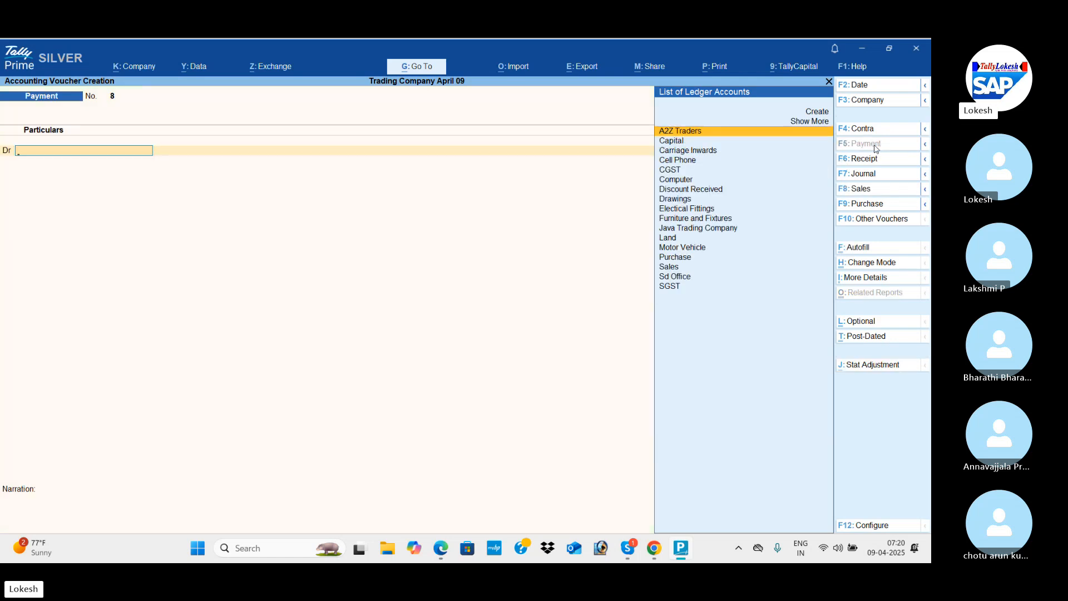
pyautogui.hotkey('alt', 'c')
pyautogui.write('Sa')
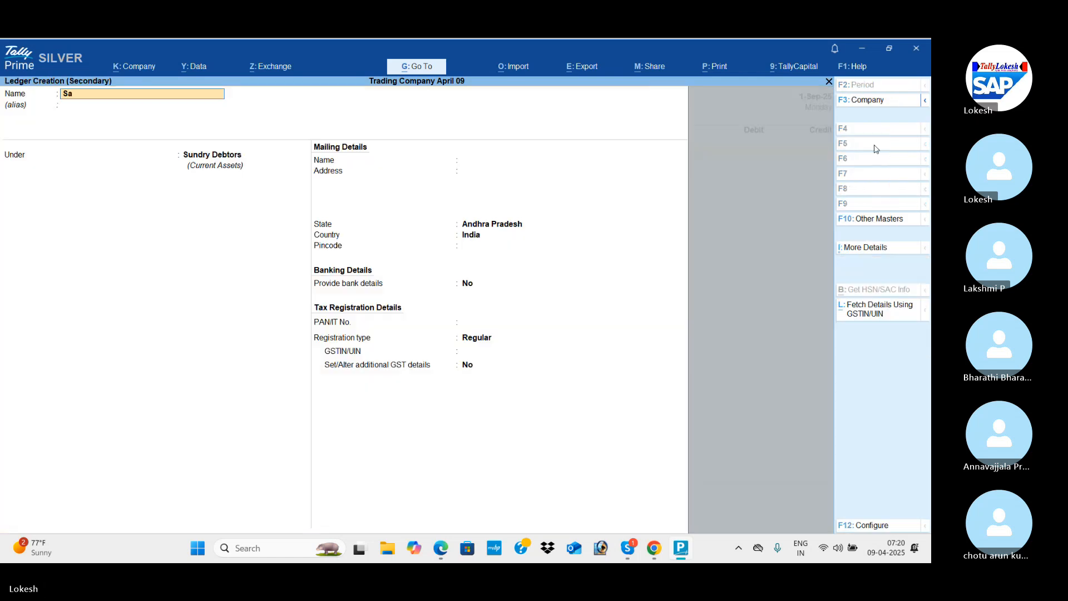
pyautogui.write('lary ad')
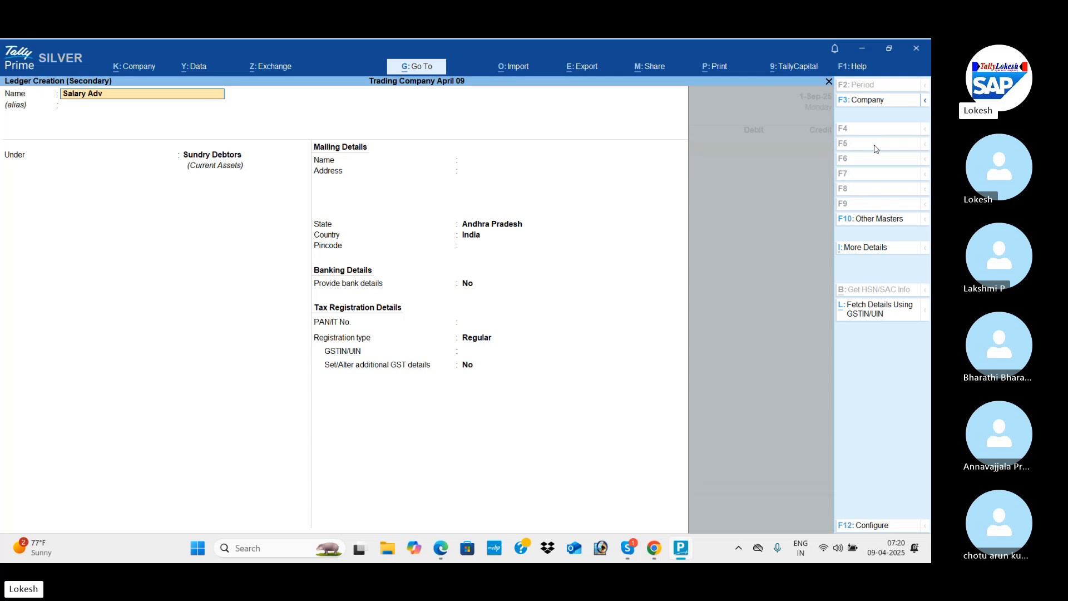
pyautogui.press('Return')
pyautogui.press('Return')
pyautogui.write('Cur')
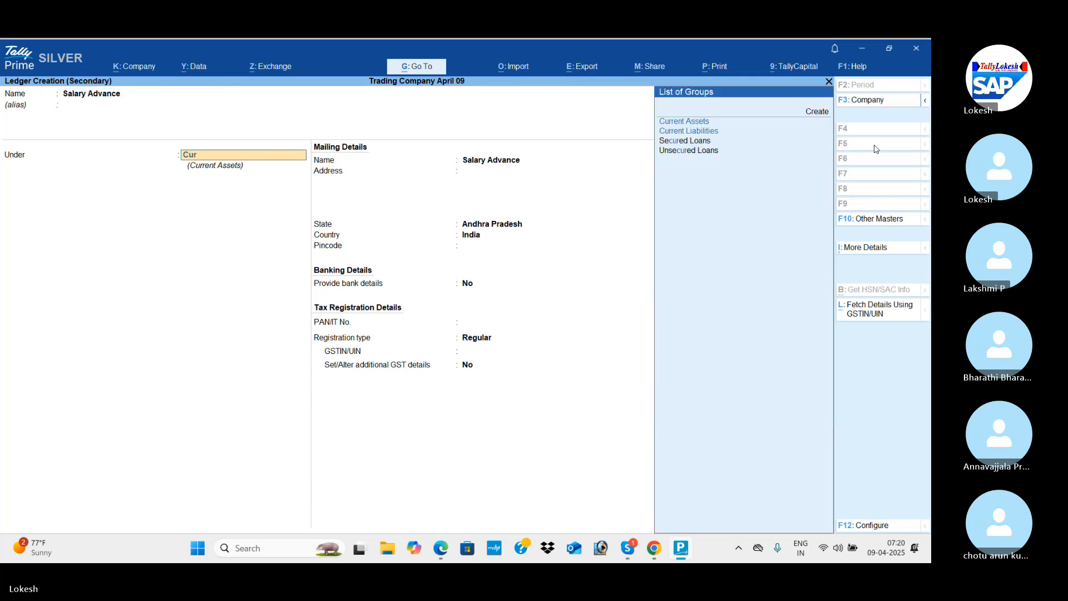
# Debit Salary Advance with 2000, credit Cash for the same amount, and save the payment voucher.
pyautogui.press('Return')
pyautogui.hotkey('ctrl', 'a')
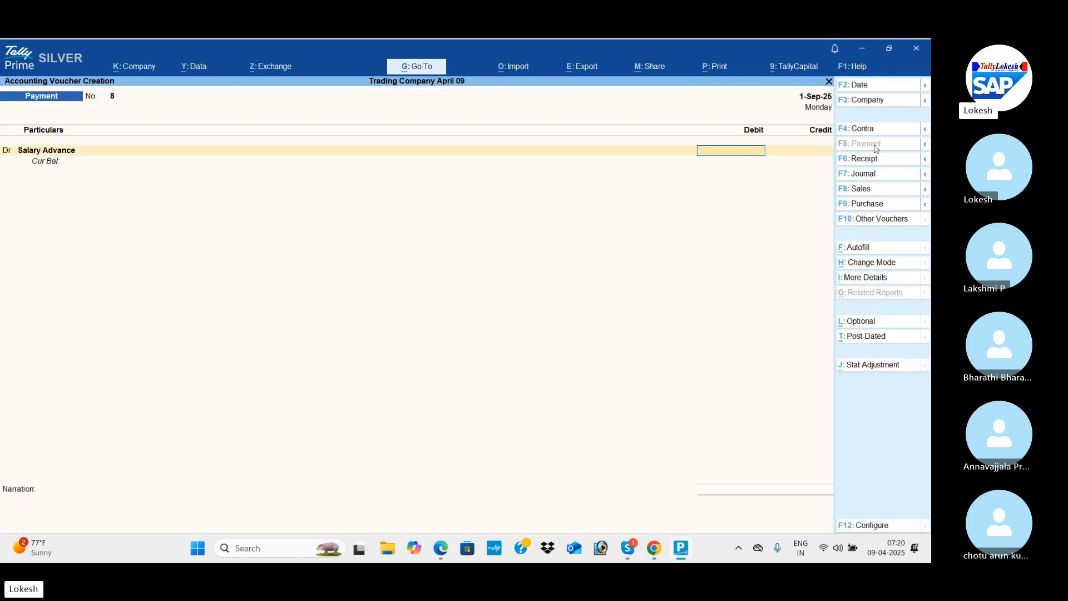
pyautogui.write('2000')
pyautogui.press('Return')
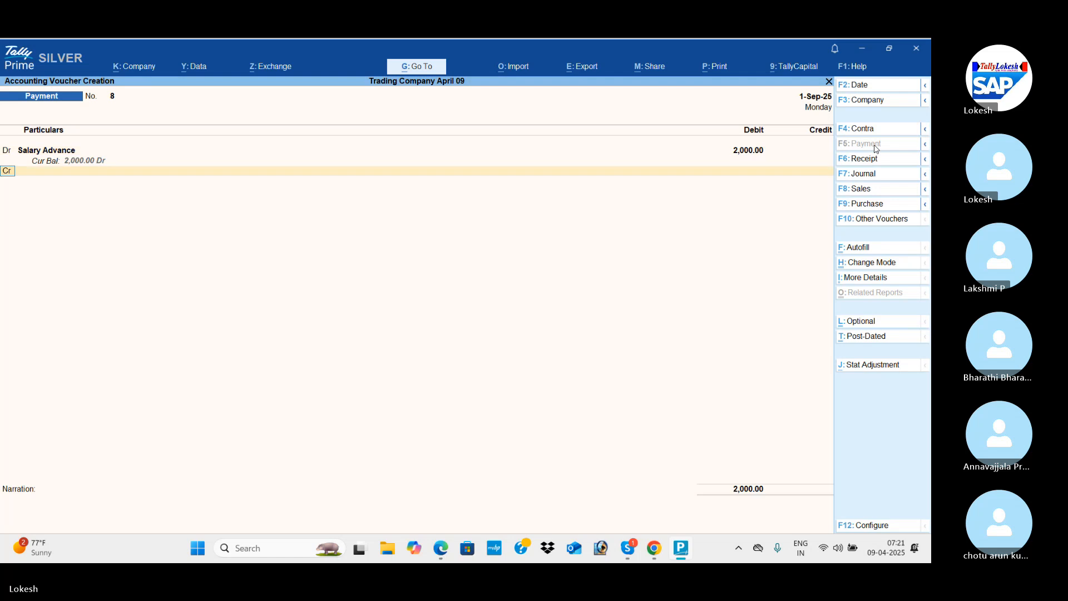
pyautogui.press('Down')
pyautogui.press('Down')
pyautogui.press('Down')
pyautogui.press('Return')
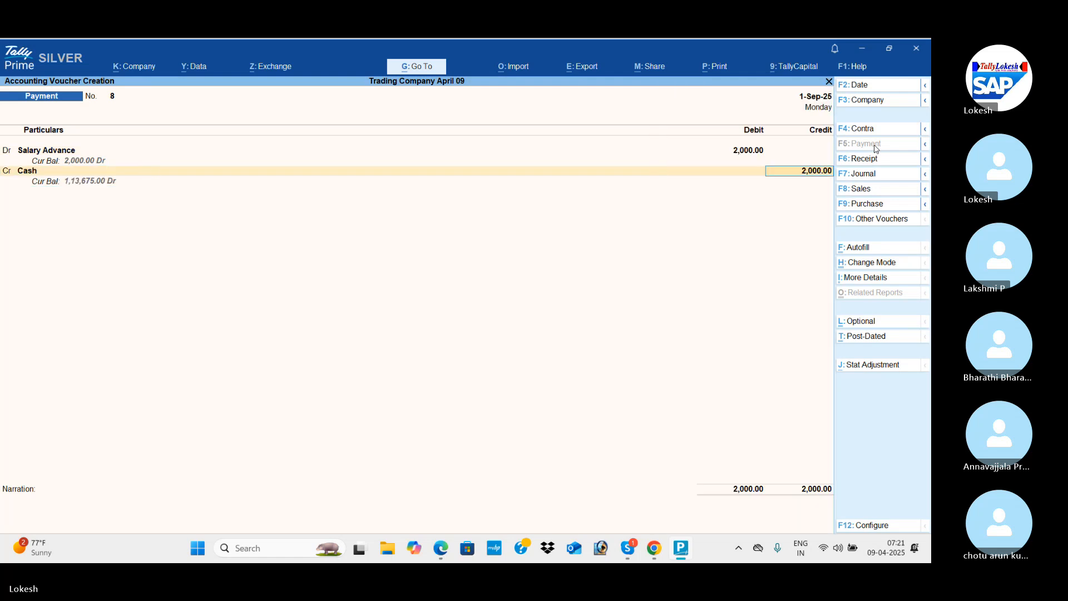
pyautogui.press('Return')
pyautogui.press('Return')
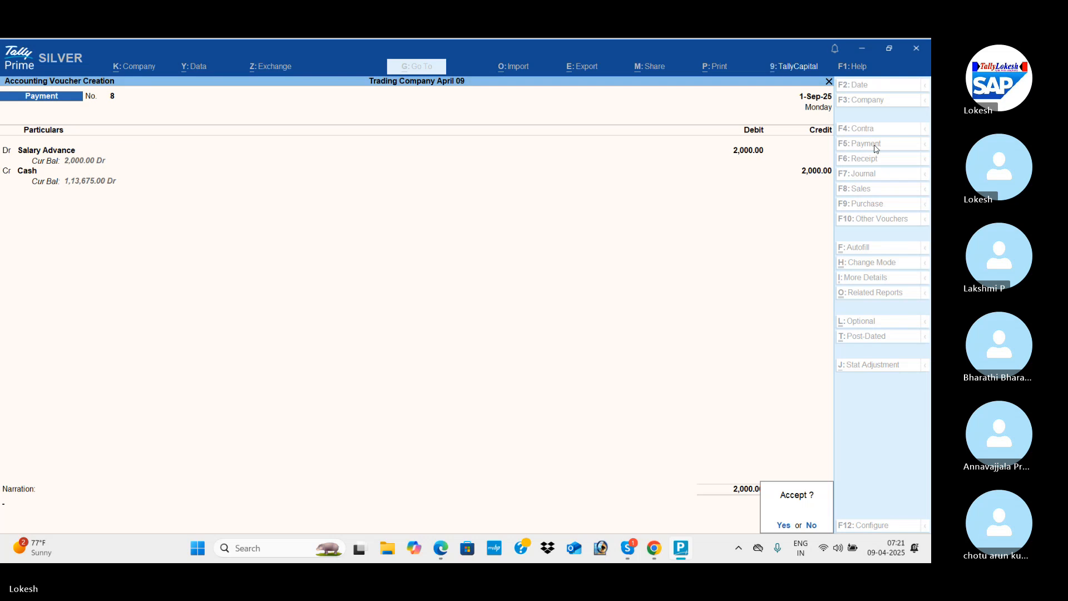
pyautogui.press('Return')
# Switch to the PDF, read transactions 27 to 32 including the October 2023 entries, and return to the payment voucher in TallyPrime.
pyautogui.hotkey('alt', 'Tab')
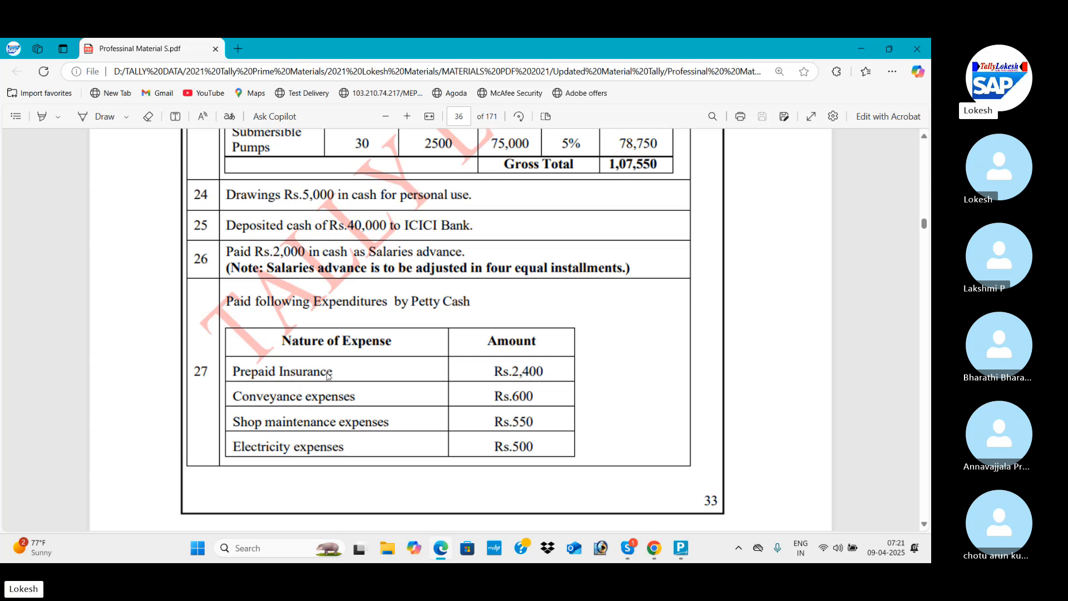
pyautogui.scroll(-5, 328, 376)
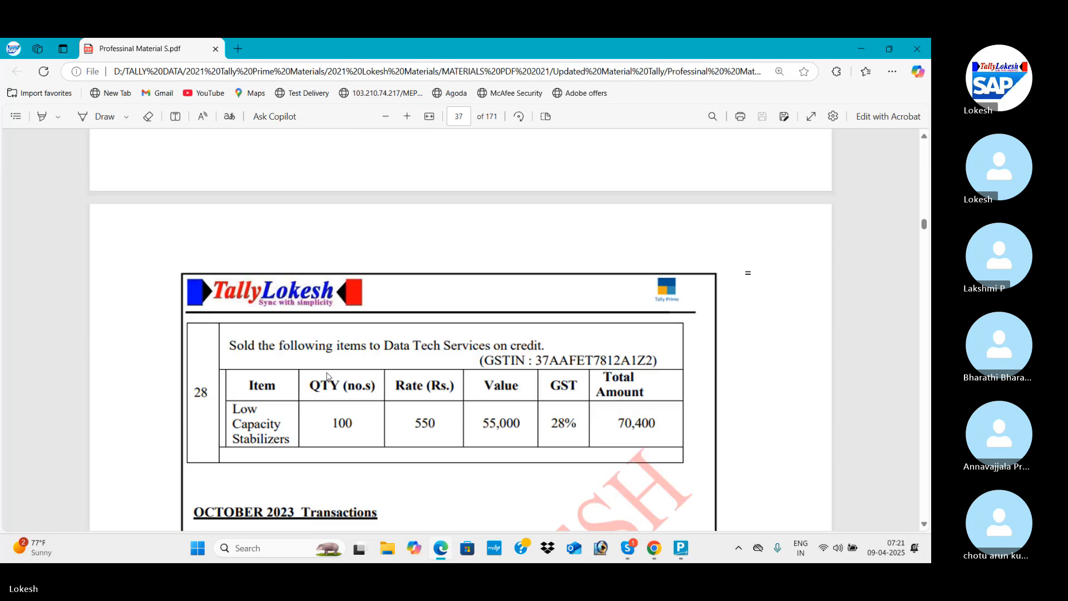
pyautogui.scroll(-2, 328, 376)
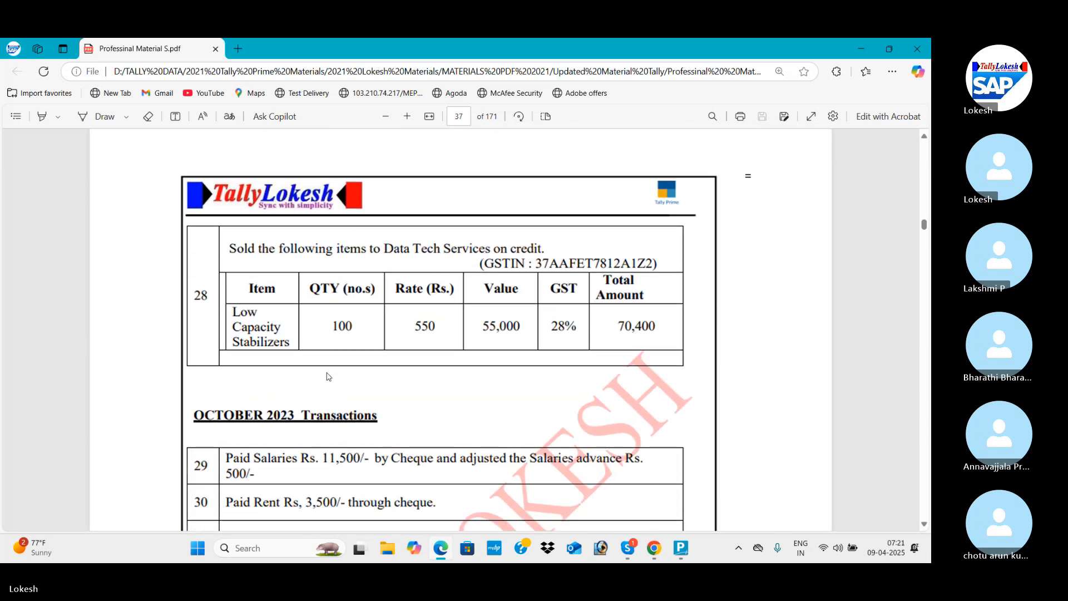
pyautogui.scroll(-1, 328, 377)
pyautogui.scroll(-5, 328, 377)
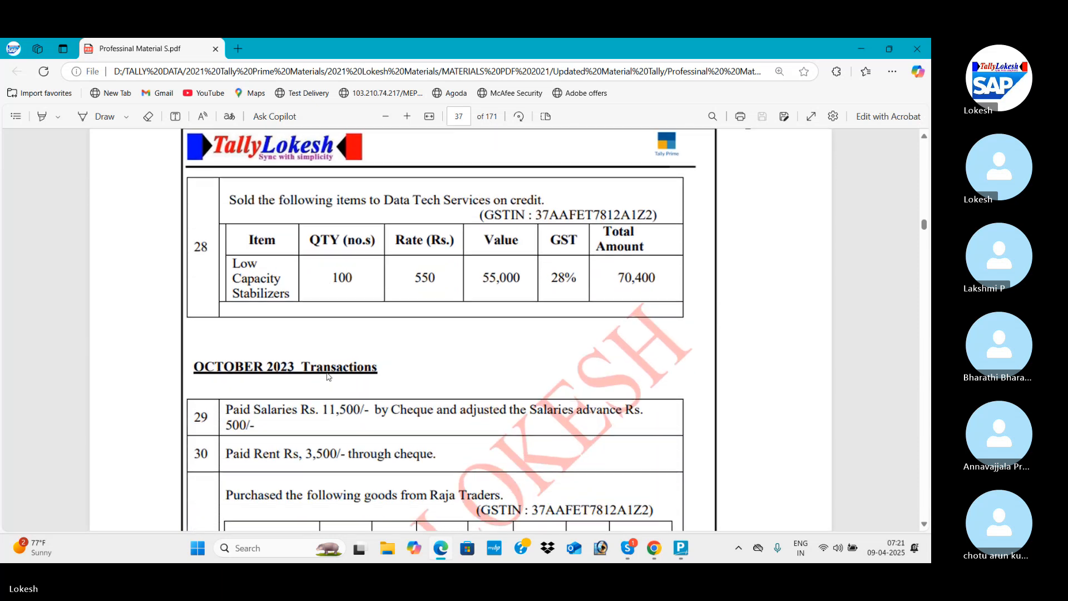
pyautogui.scroll(-1, 328, 377)
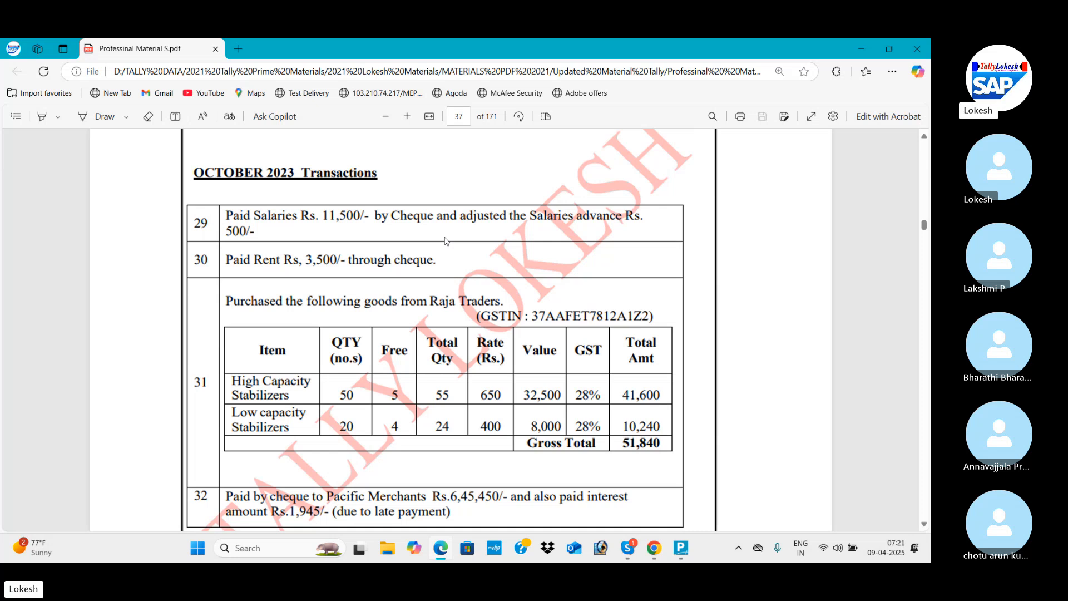
pyautogui.hotkey('alt', 'Tab')
# Create a Salaries ledger under Indirect Expenses for the payment voucher's debit line.
pyautogui.write('Sa')
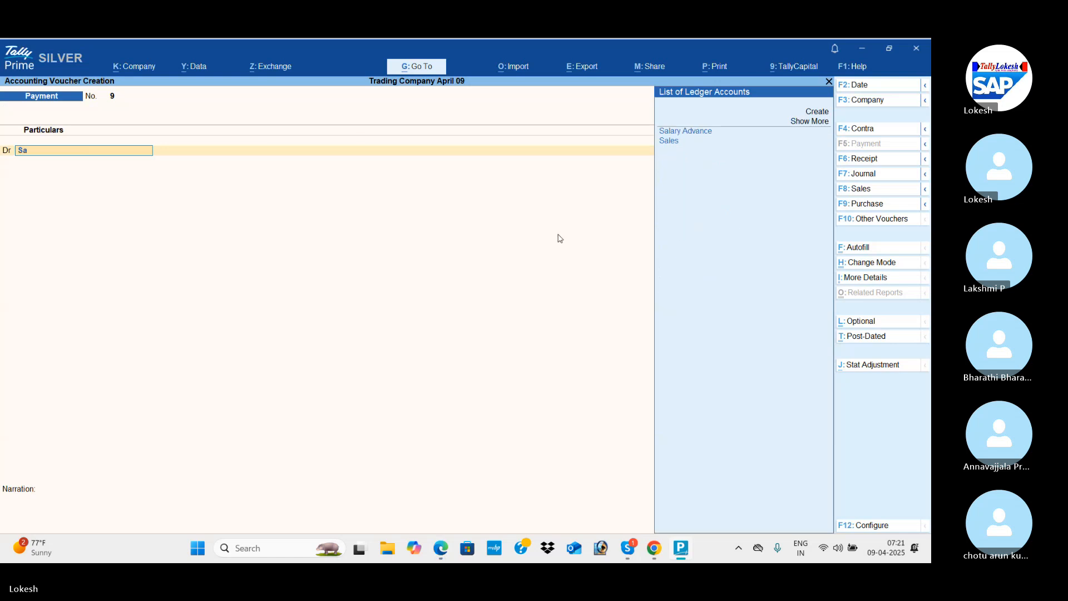
pyautogui.hotkey('alt', 'c')
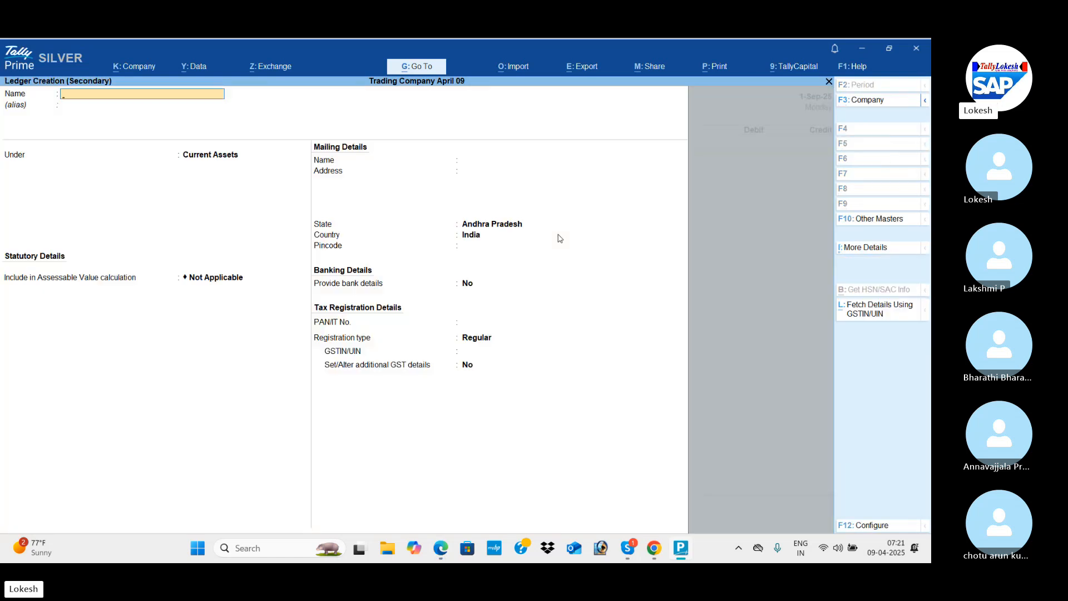
pyautogui.press('Return')
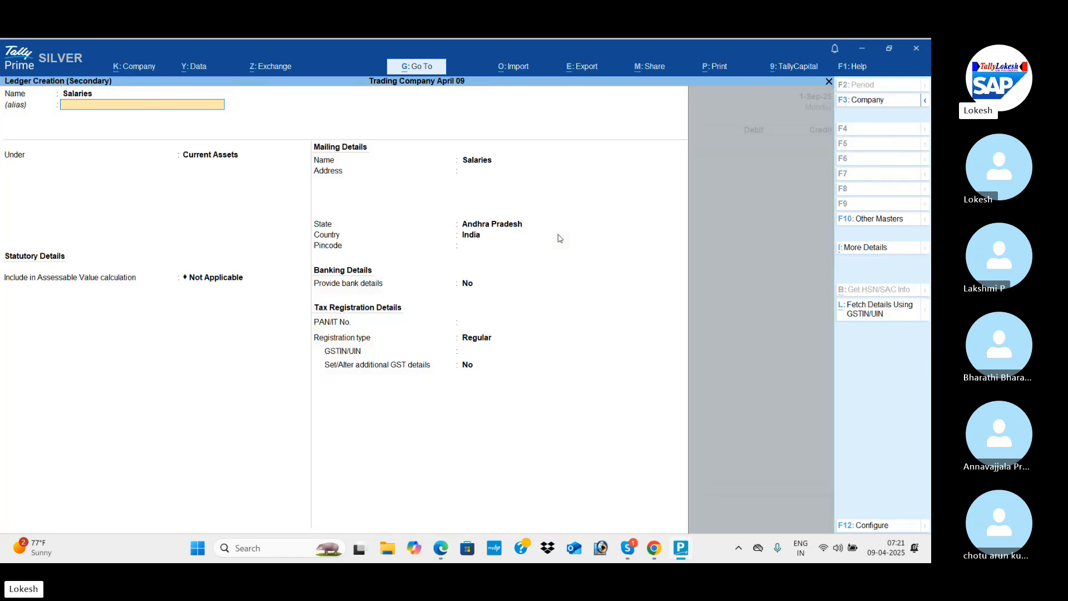
pyautogui.write('Ind')
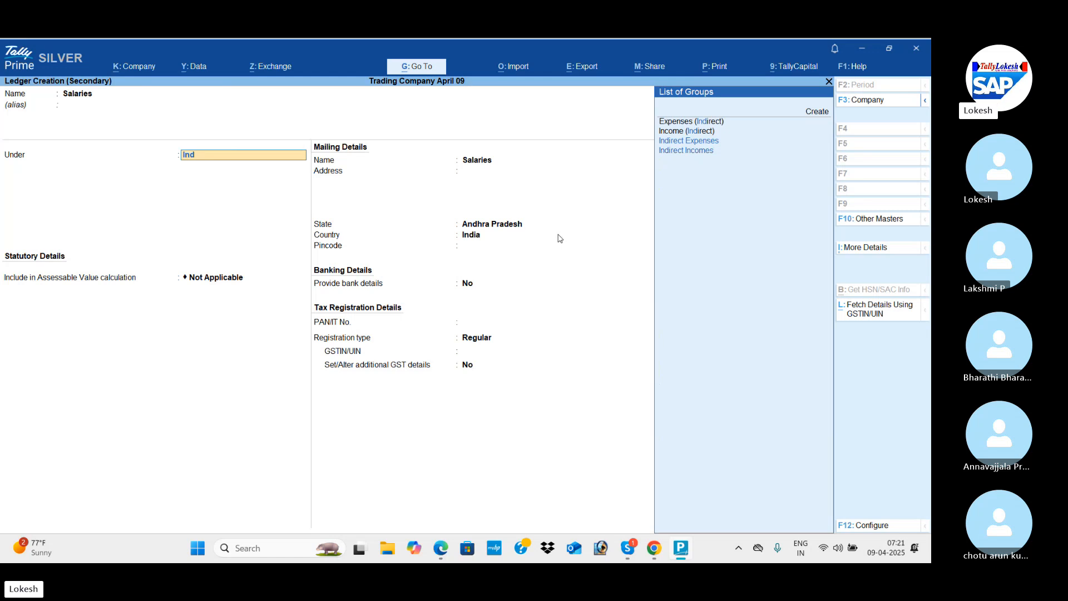
pyautogui.press('Down')
pyautogui.press('Down')
pyautogui.press('Return')
pyautogui.hotkey('ctrl', 'a')
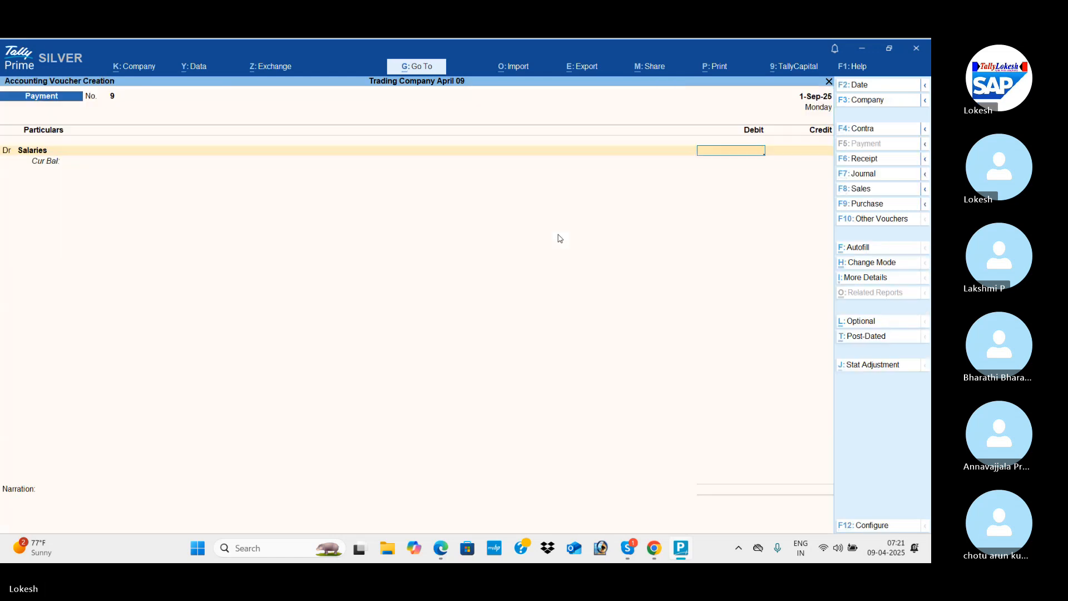
# Check the salary amount in the PDF and debit Salaries with 11,500.
pyautogui.hotkey('alt', 'Tab')
pyautogui.hotkey('alt', 'Tab')
pyautogui.write('44')
pyautogui.write('500')
pyautogui.press('Return')
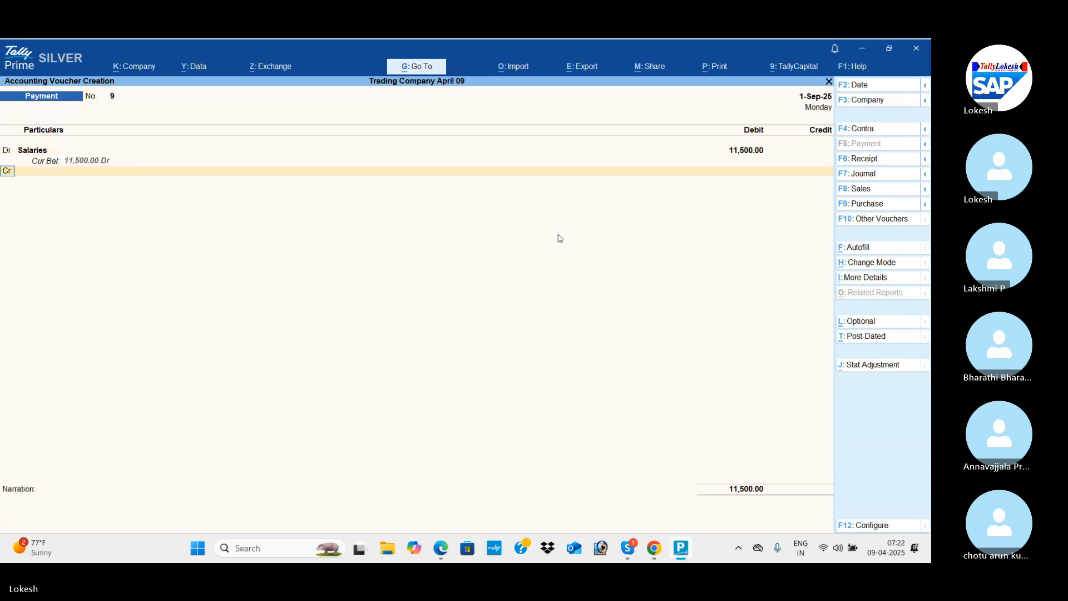
# Credit the Salary Advance ledger with 500 to adjust one installment of the advance.
pyautogui.write('Sa')
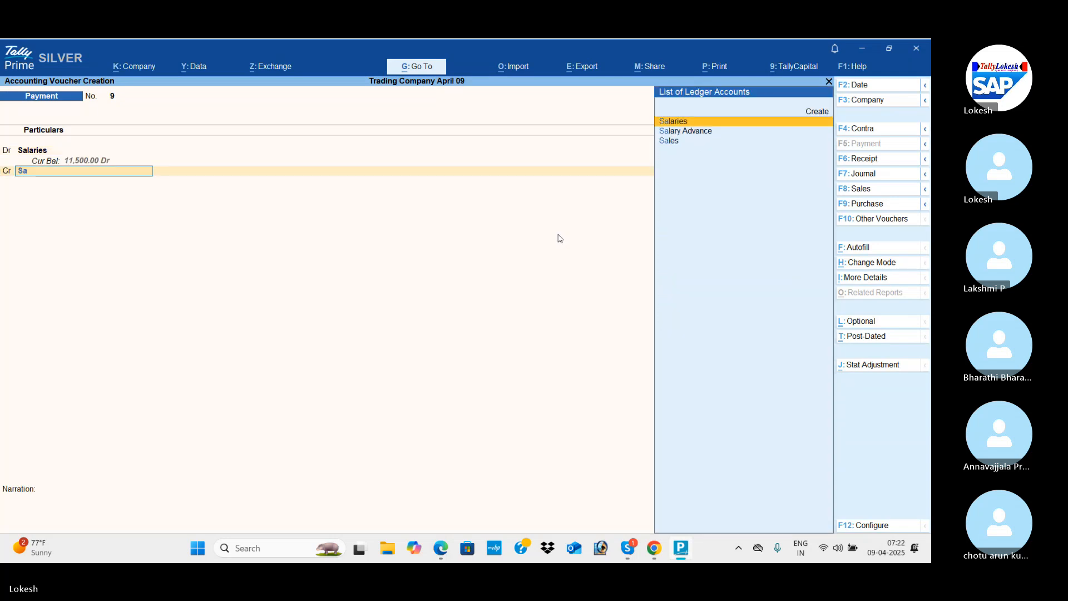
pyautogui.press('Down')
pyautogui.press('Down')
pyautogui.press('Up')
pyautogui.press('Return')
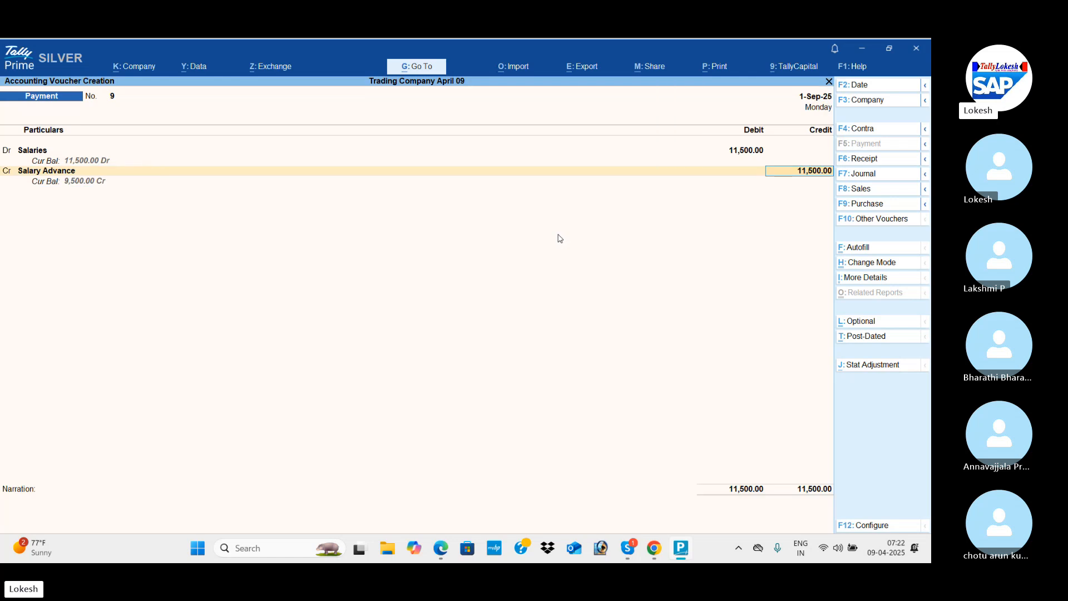
pyautogui.write('5')
pyautogui.press('Return')
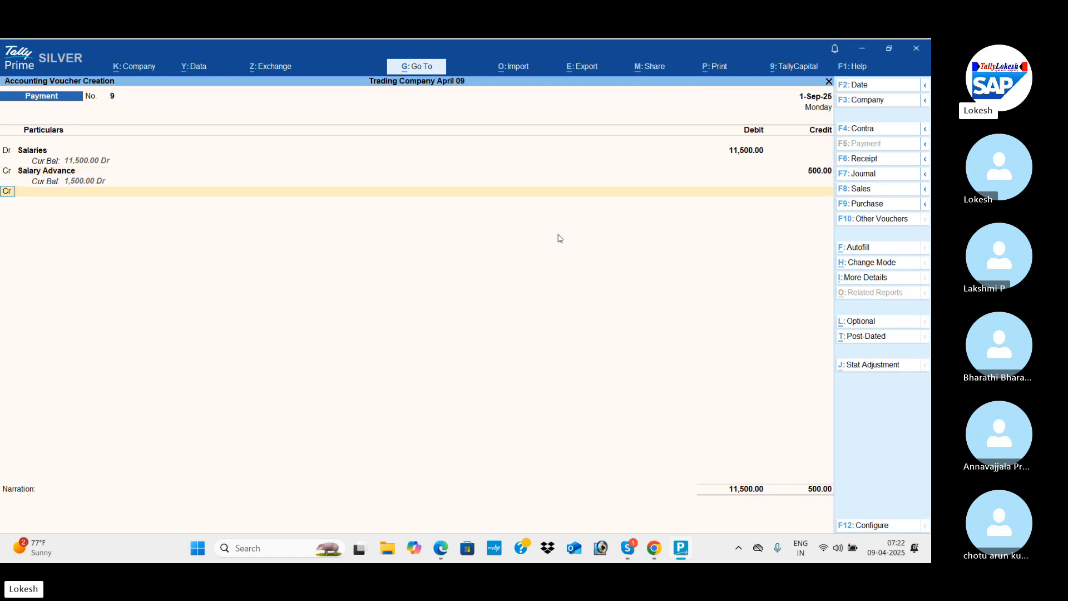
# Check the payment mode in the PDF, credit Icici Bank with the remaining 11,000, and save the salary payment voucher.
pyautogui.hotkey('alt', 'Tab')
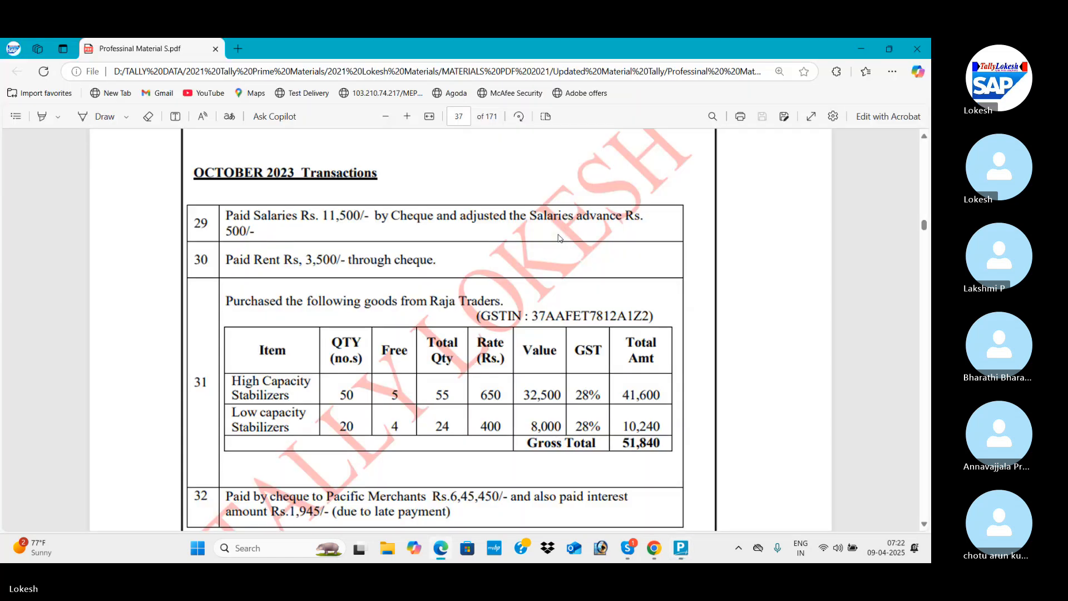
pyautogui.hotkey('alt', 'Tab')
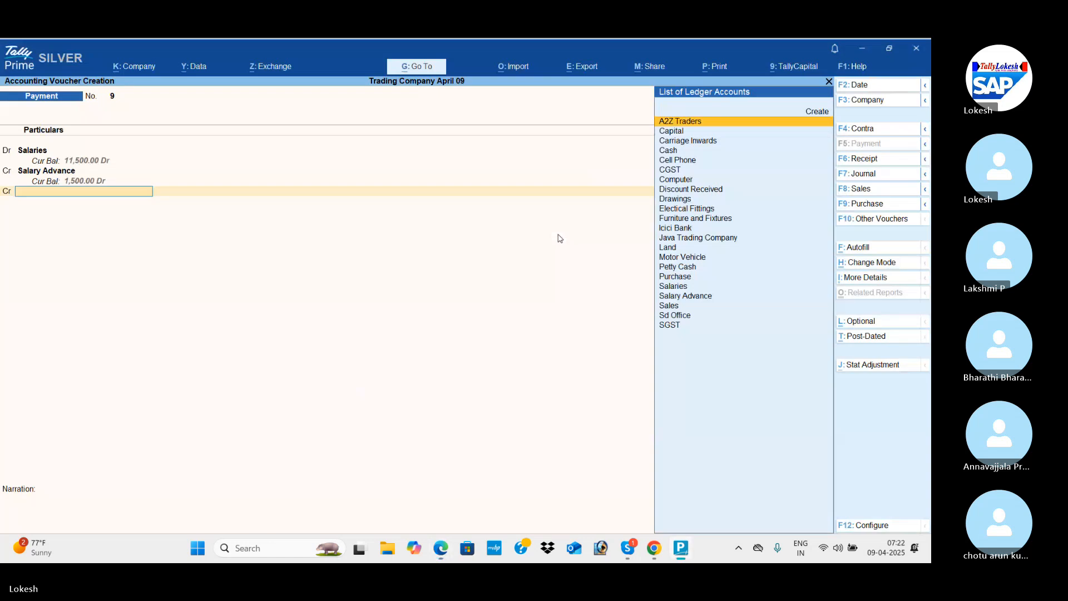
pyautogui.write('i')
pyautogui.press('Return')
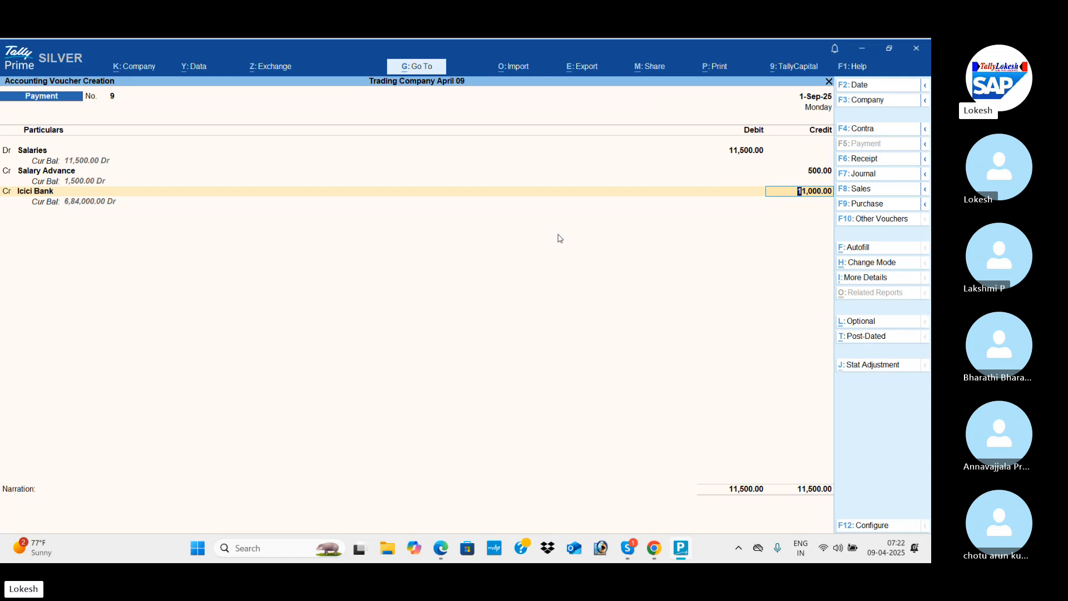
pyautogui.press('Return')
pyautogui.press('Return')
pyautogui.press('Return')
pyautogui.press('Return')
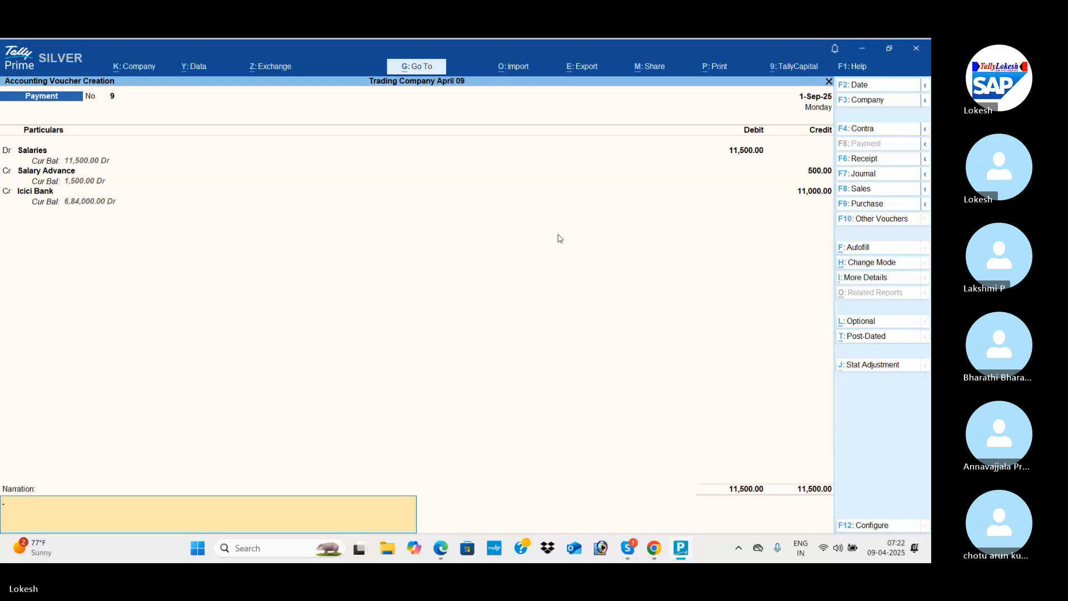
pyautogui.press('Return')
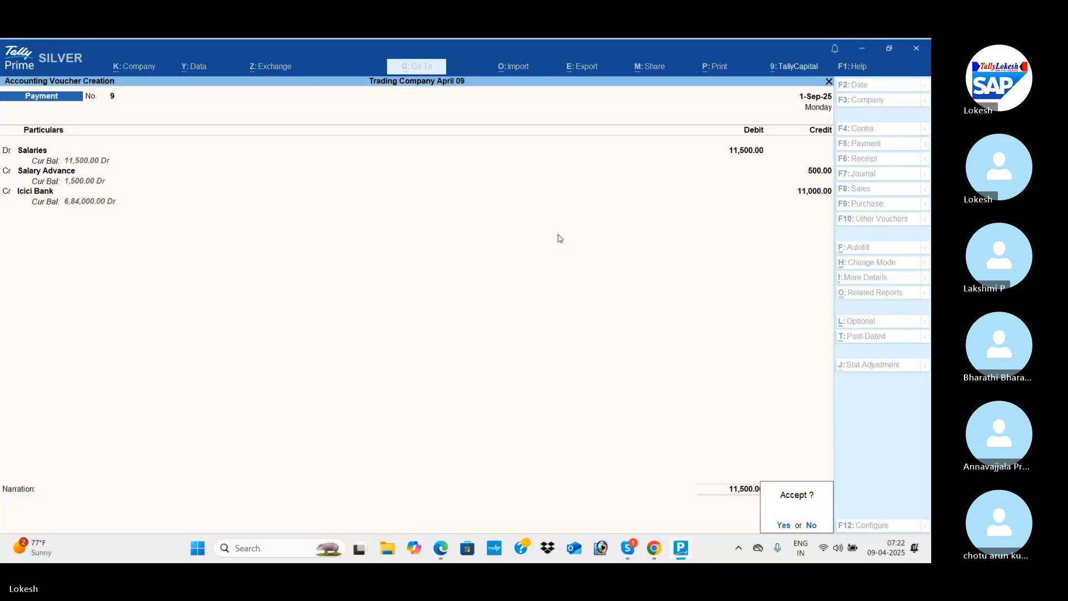
pyautogui.press('Return')
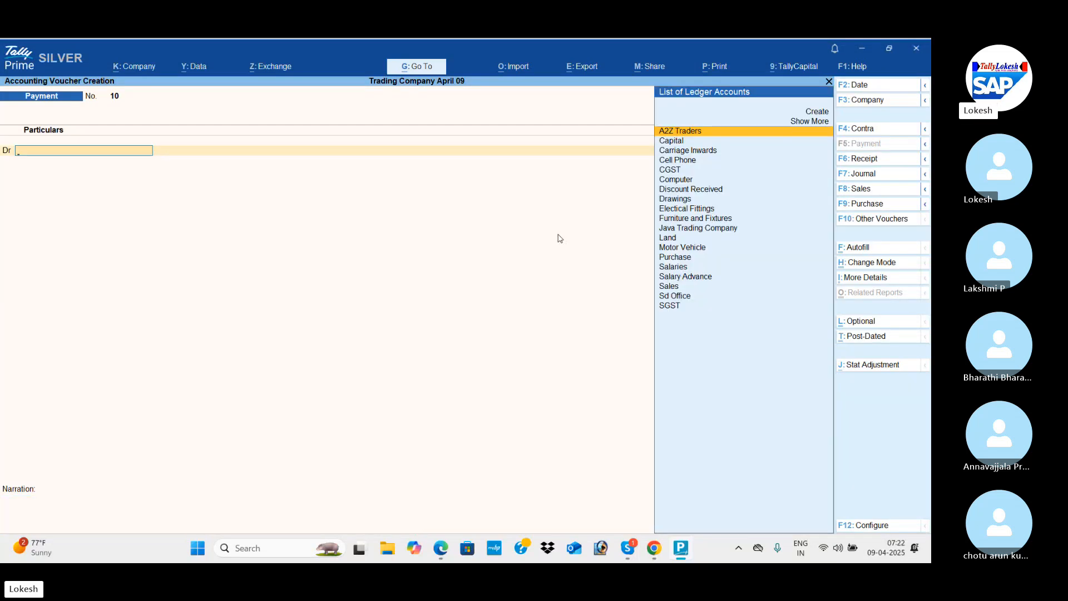
# Read the PDF's October transactions 30 to 32, including the free quantities in the Raja Traders purchase, and return to TallyPrime.
pyautogui.press('alt')
pyautogui.hotkey('alt', 'Tab')
pyautogui.scroll(-1, 560, 238)
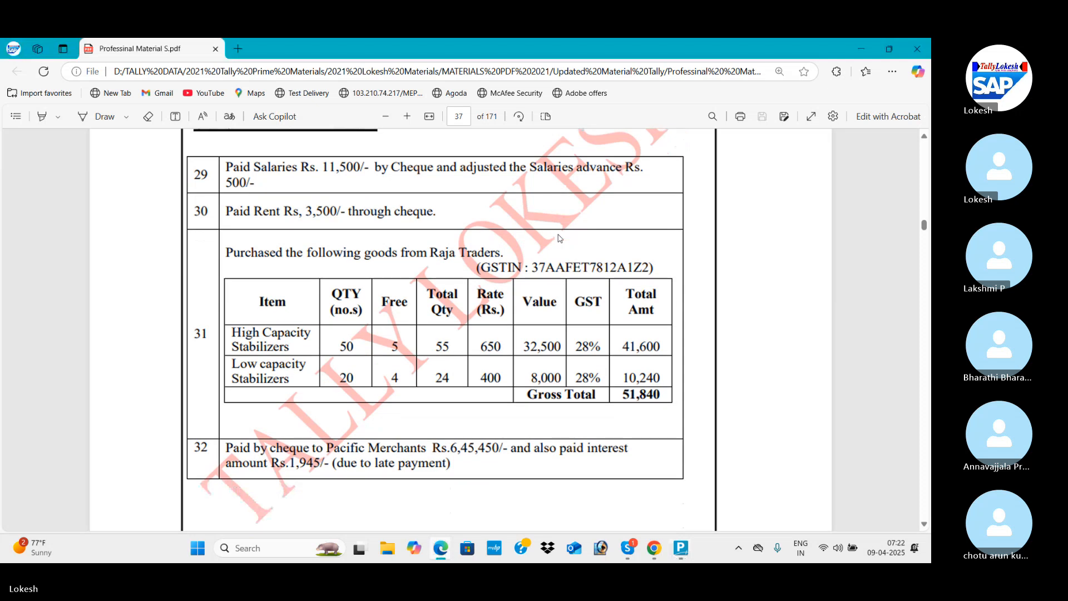
pyautogui.scroll(-1, 559, 238)
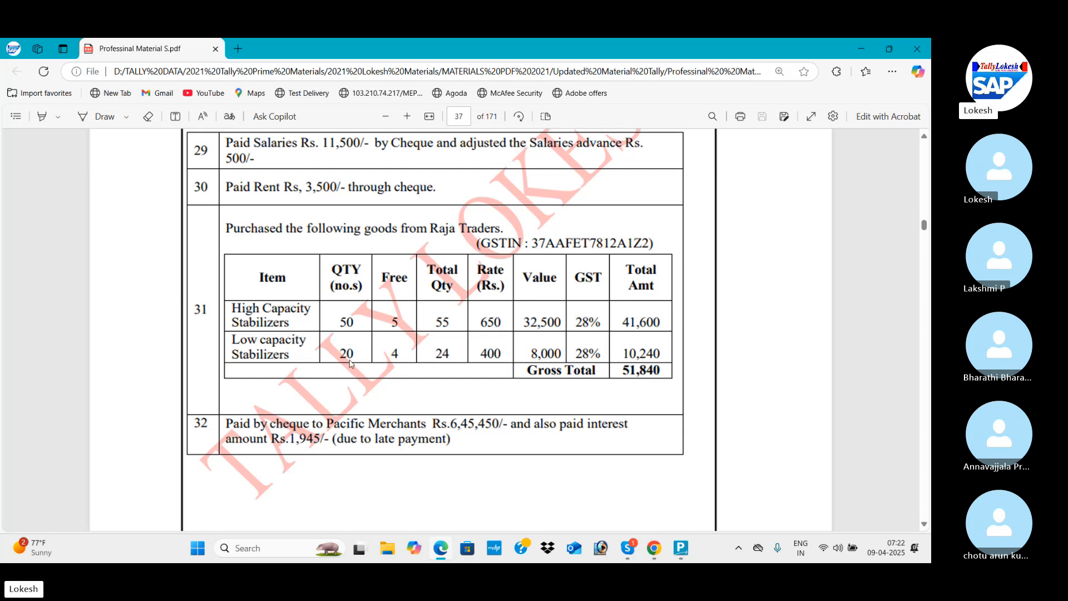
pyautogui.hotkey('alt', 'Tab')
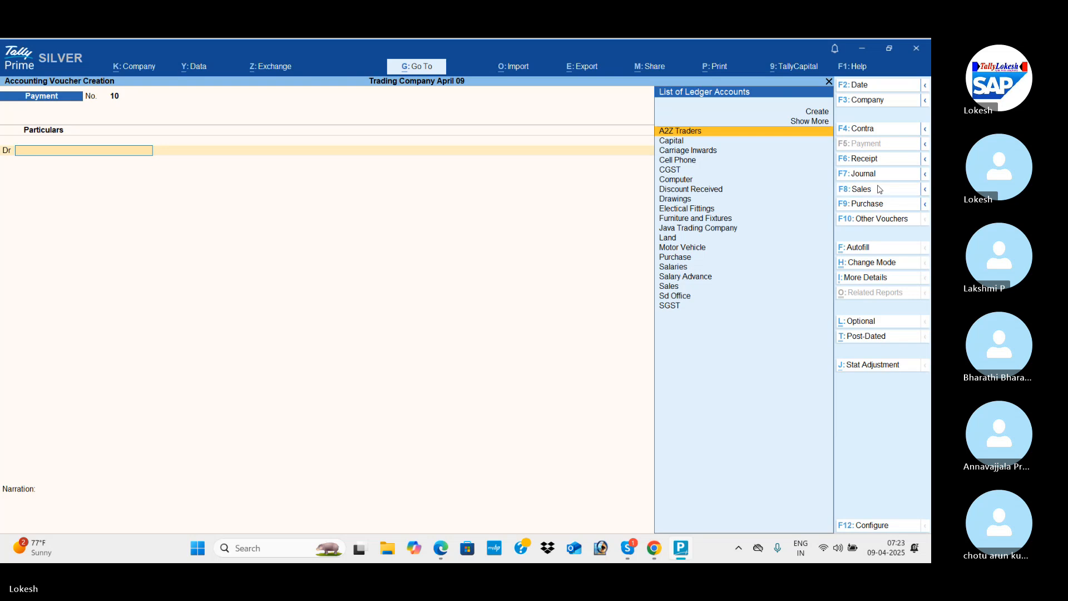
# Open a sales voucher and enable separate Actual and Billed Quantity columns in invoices in the company features.
pyautogui.click(857, 188)
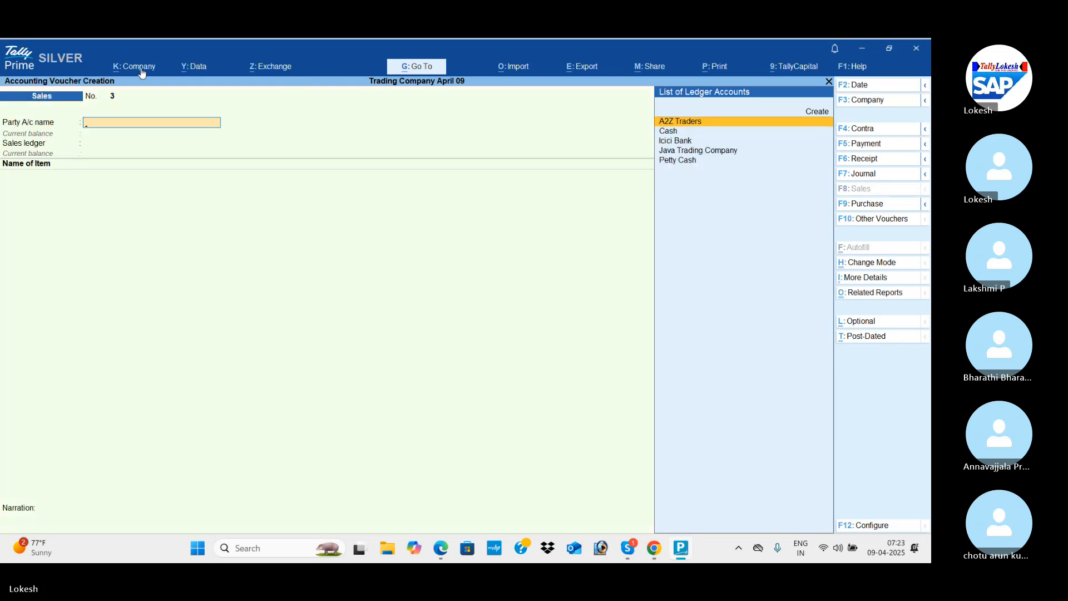
pyautogui.click(167, 66)
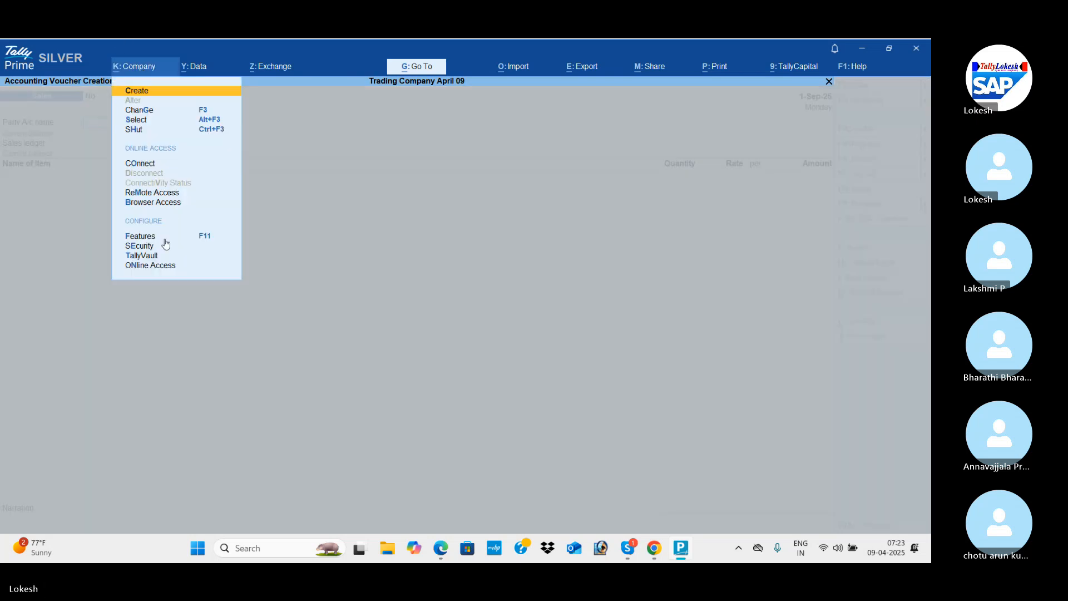
pyautogui.click(165, 240)
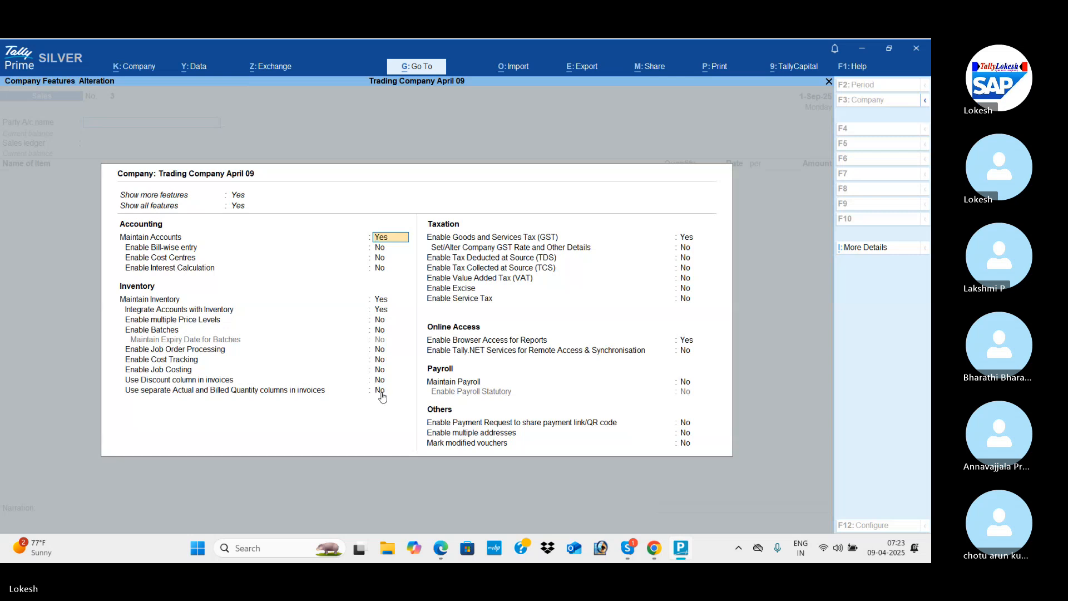
pyautogui.click(380, 390)
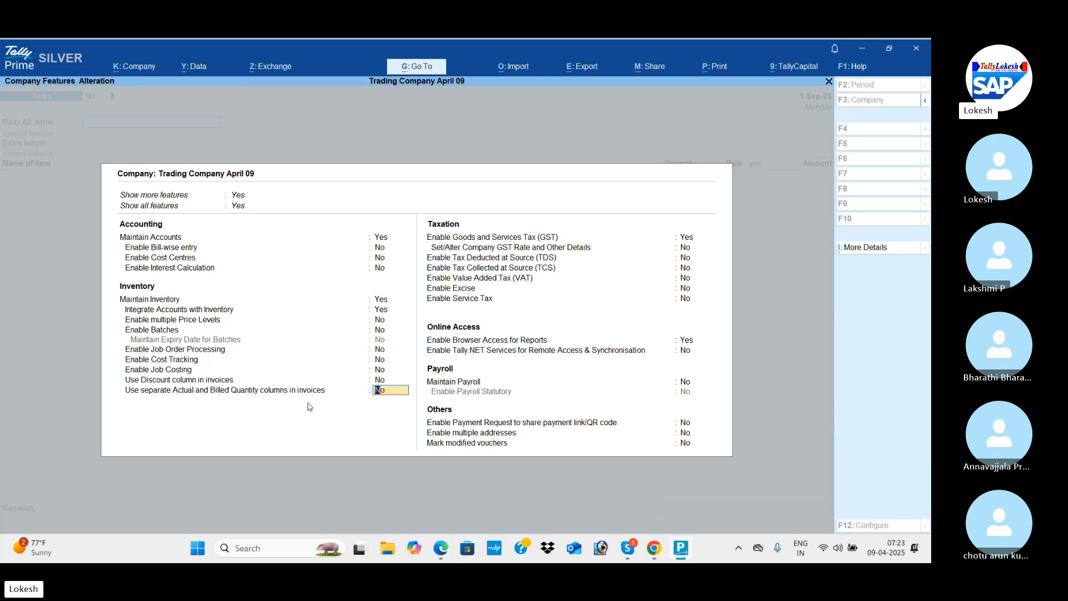
pyautogui.write('y')
pyautogui.press('Return')
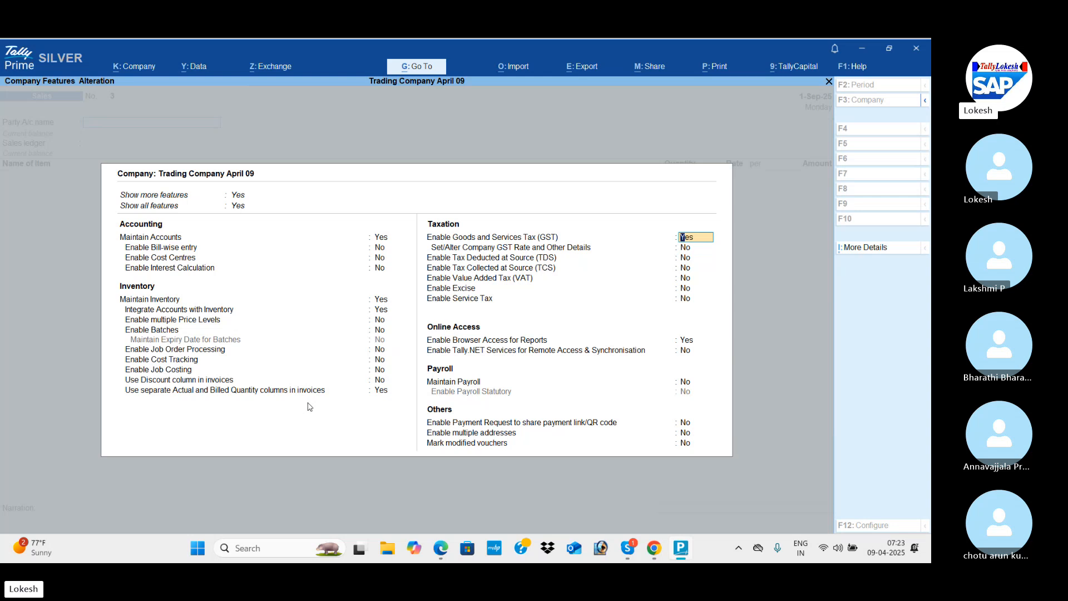
pyautogui.press('ctrl')
pyautogui.hotkey('ctrl', 'a')
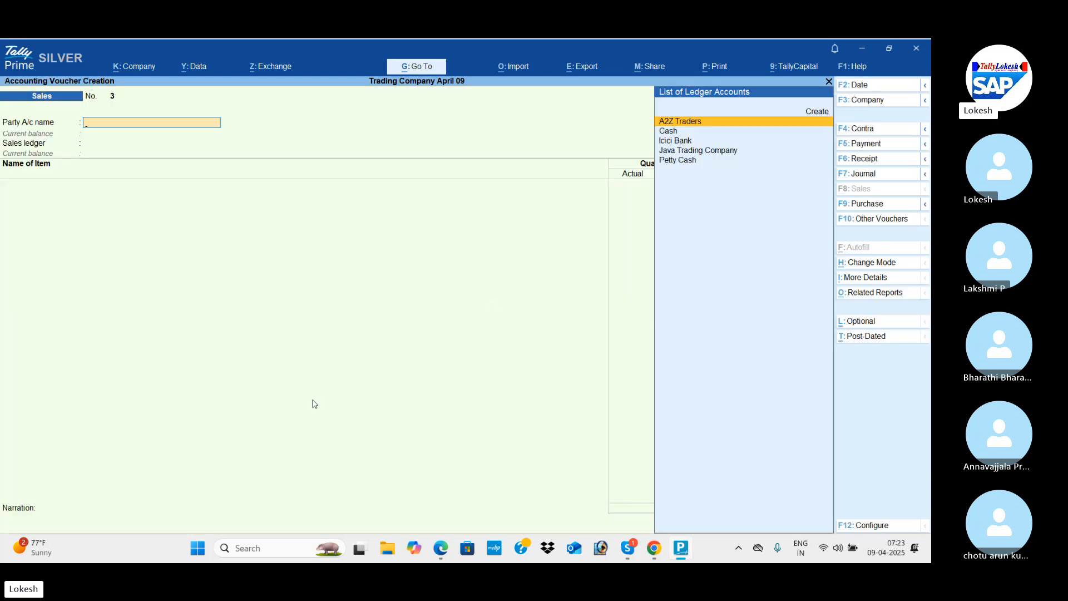
# Check the supplier in the PDF and start a purchase voucher, leaving the supplier invoice number and date blank.
pyautogui.hotkey('alt', 'Tab')
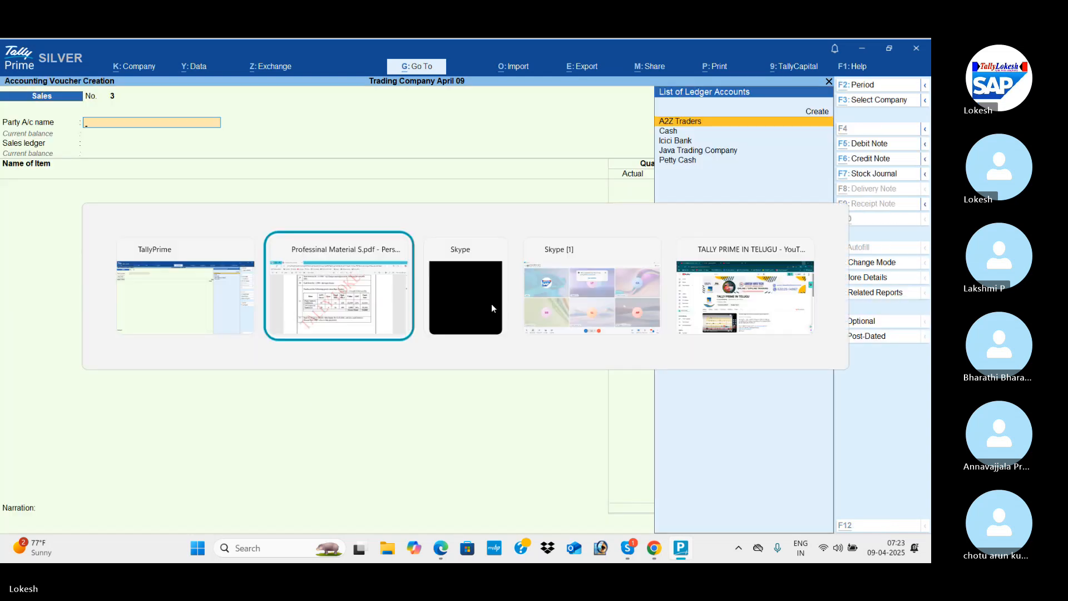
pyautogui.hotkey('alt', 'Tab')
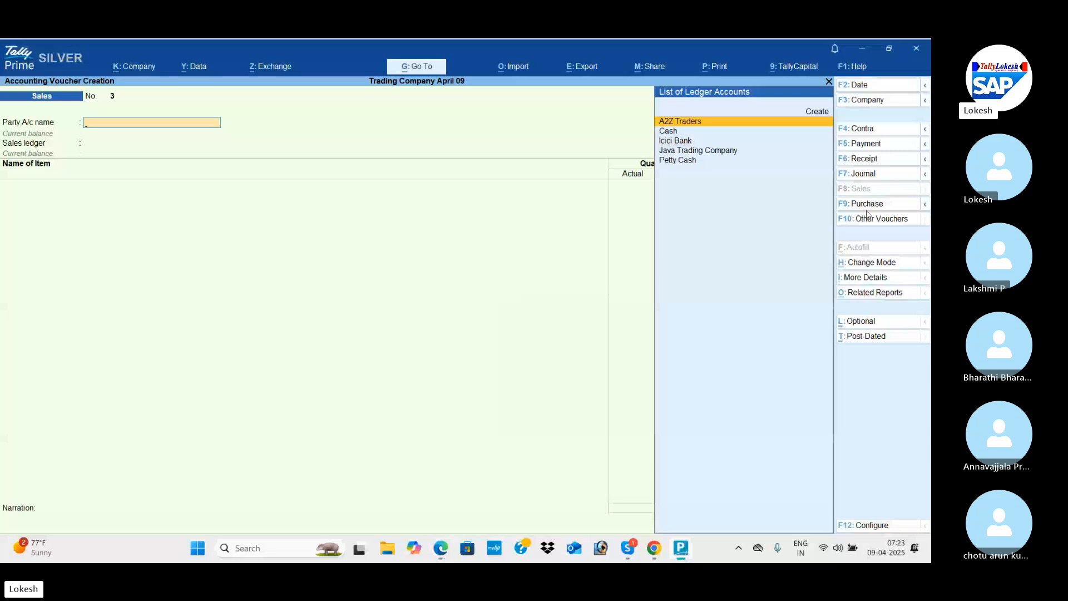
pyautogui.click(884, 208)
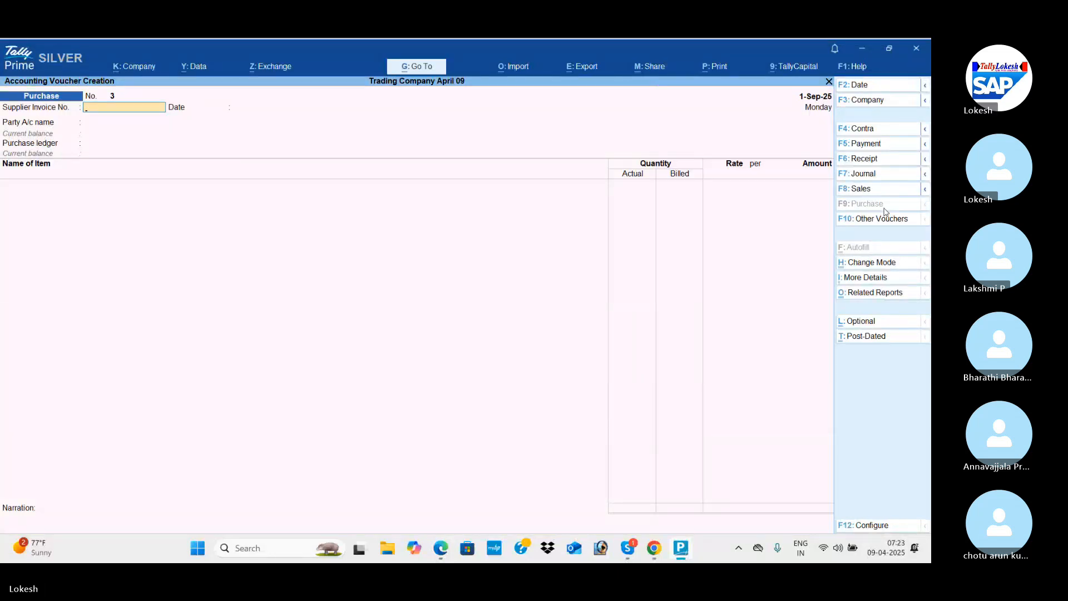
pyautogui.press('Return')
pyautogui.press('Return')
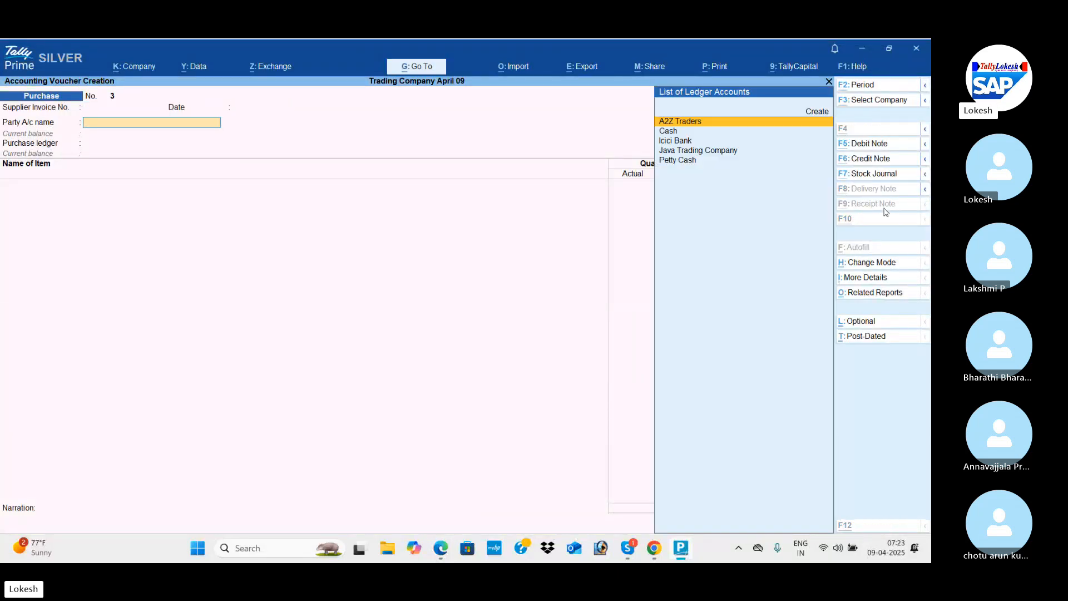
# Create a party ledger named Raja Traders under the Sundry Creditors group.
pyautogui.hotkey('alt', 'c')
pyautogui.write('Raja')
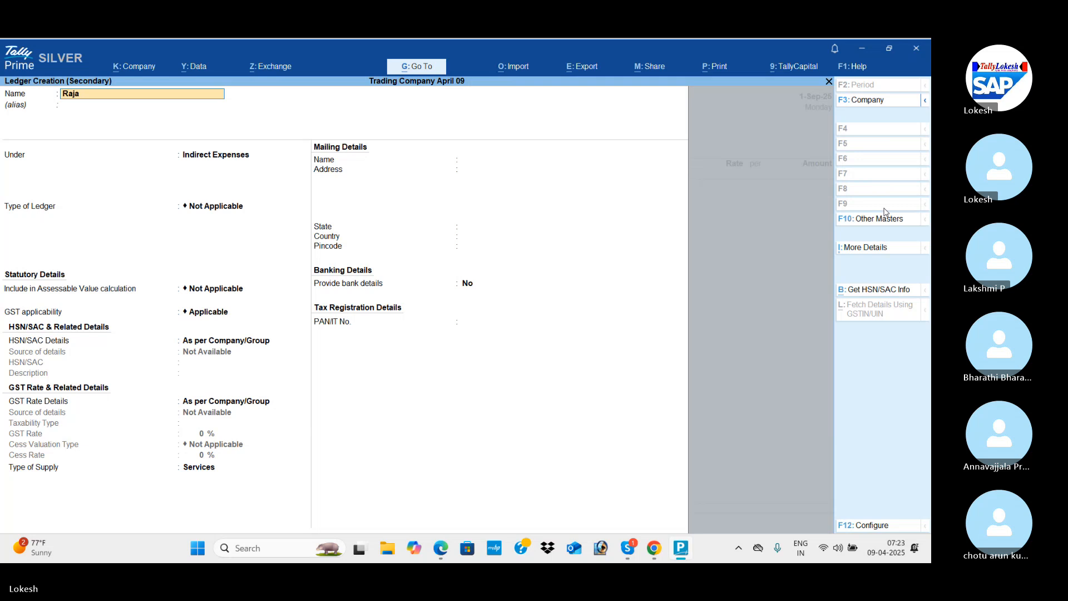
pyautogui.write(' traders')
pyautogui.press('Return')
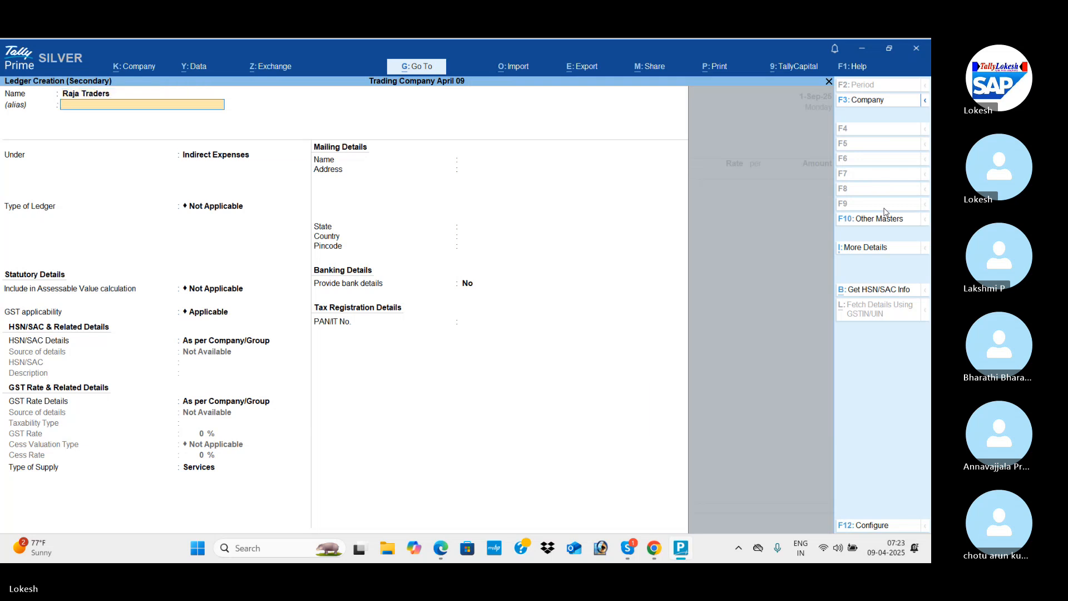
pyautogui.press('Return')
pyautogui.write('Sun')
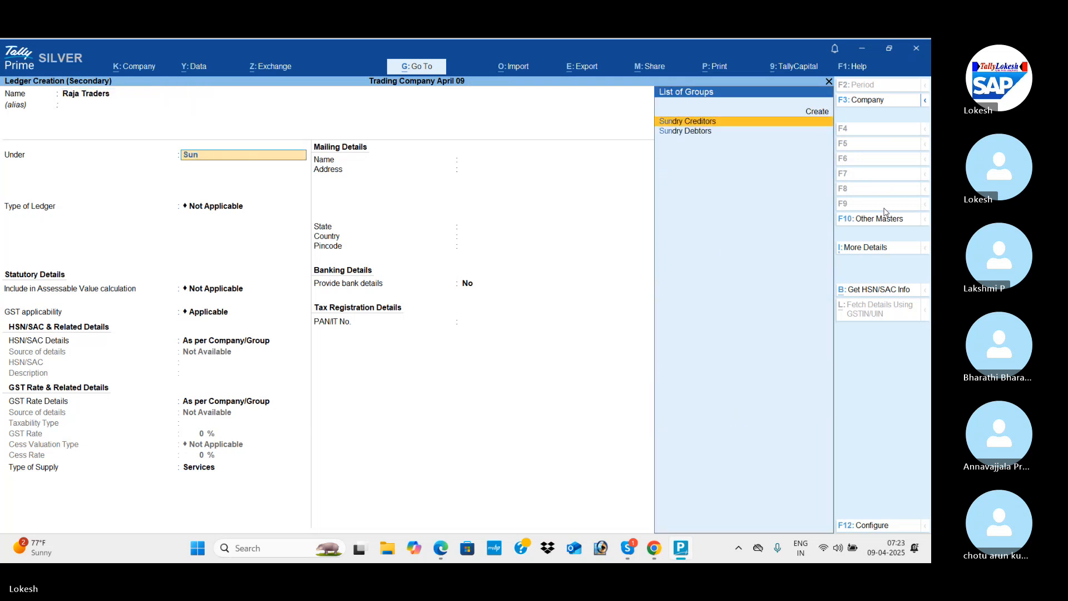
pyautogui.press('Return')
# Keep Andhra Pradesh and Regular registration for the Raja Traders ledger, enter only state code 37 as GSTIN, and save it.
pyautogui.press('Return')
pyautogui.press('Return')
pyautogui.press('Return')
pyautogui.press('Return')
pyautogui.press('Return')
pyautogui.press('Return')
pyautogui.press('Return')
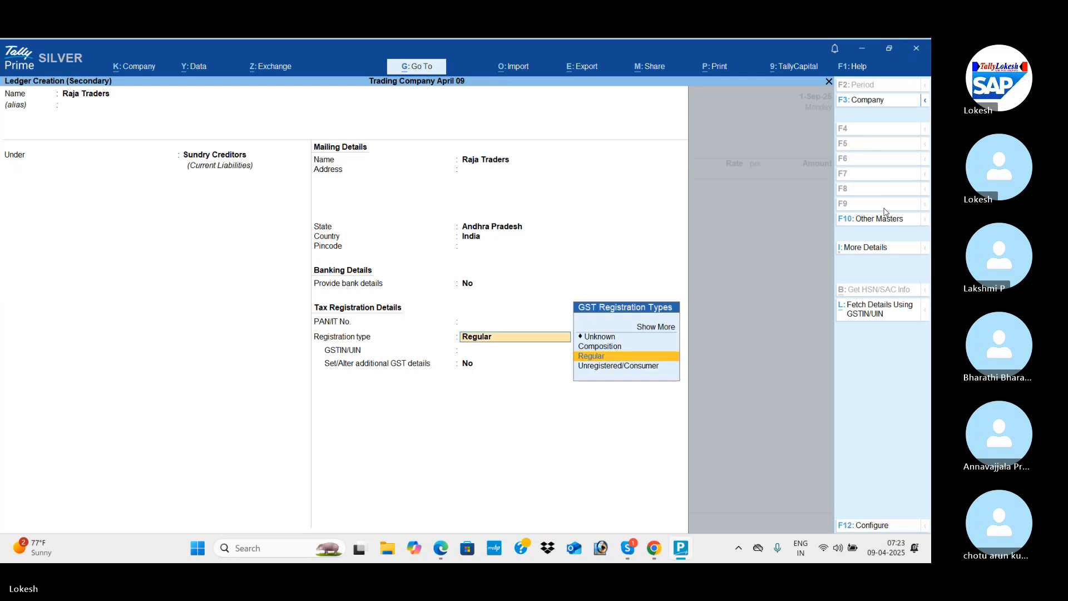
pyautogui.press('Return')
pyautogui.write('37')
pyautogui.press('Return')
pyautogui.press('Return')
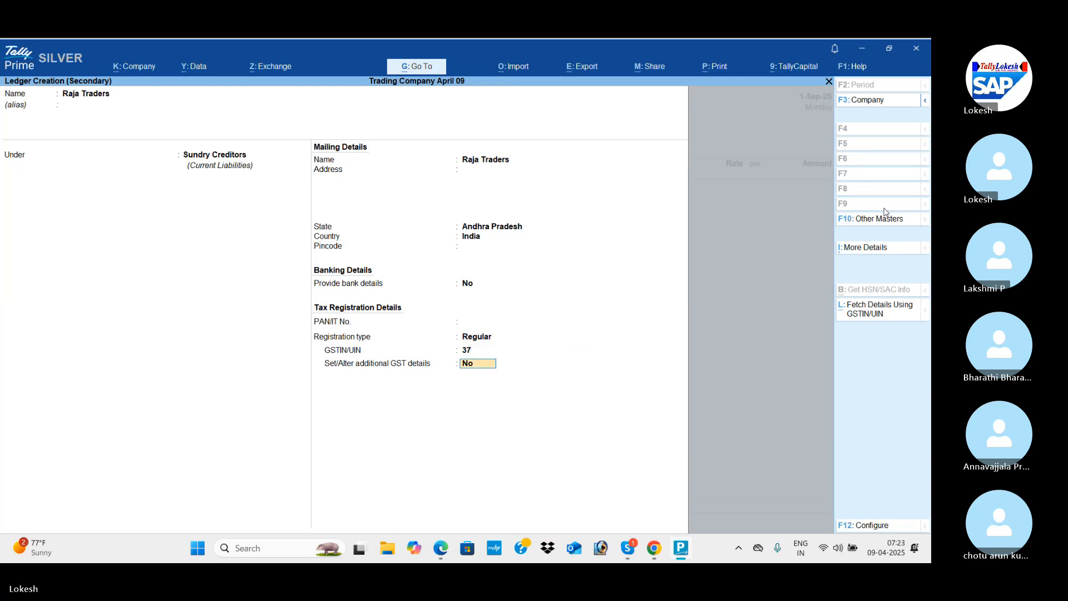
# Choose the Purchase ledger and, after checking the PDF, add High Capacity Stabilizers as the first item.
pyautogui.press('Return')
pyautogui.press('Return')
pyautogui.press('Return')
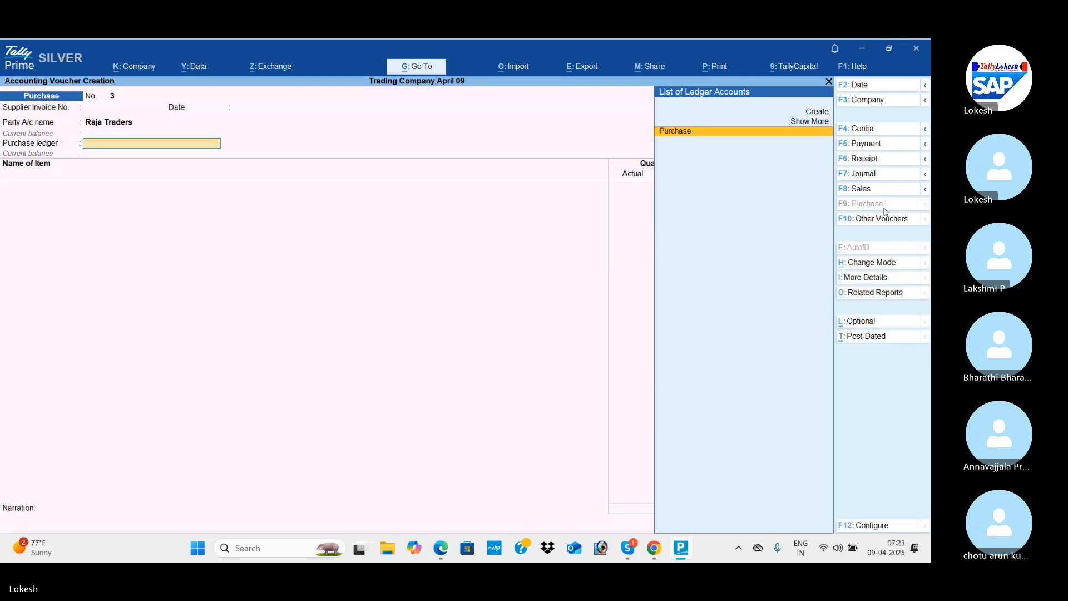
pyautogui.press('Return')
pyautogui.hotkey('alt', 'Tab')
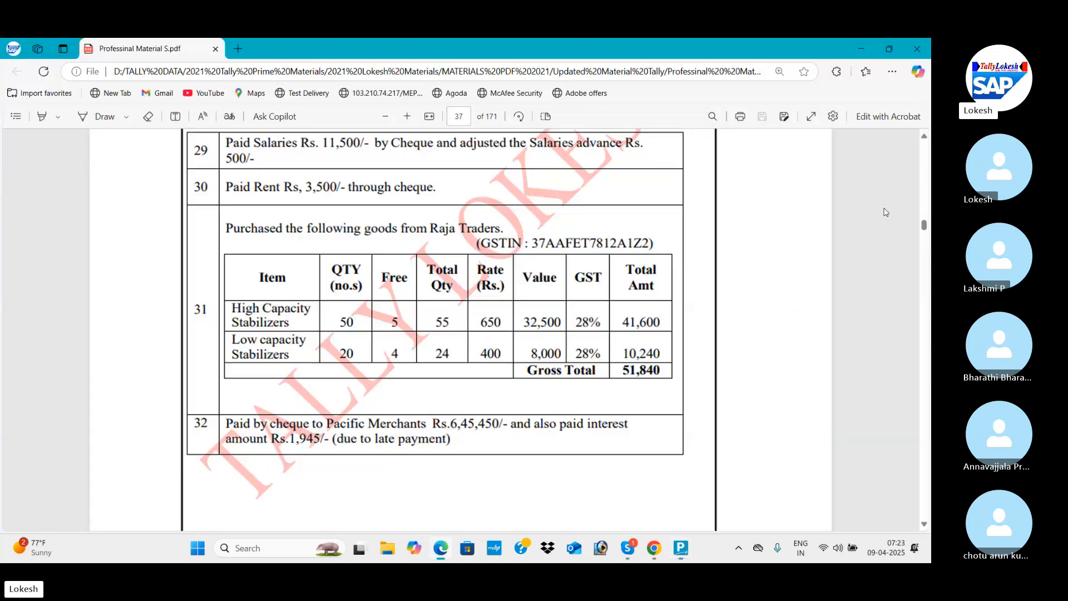
pyautogui.hotkey('alt', 'Tab')
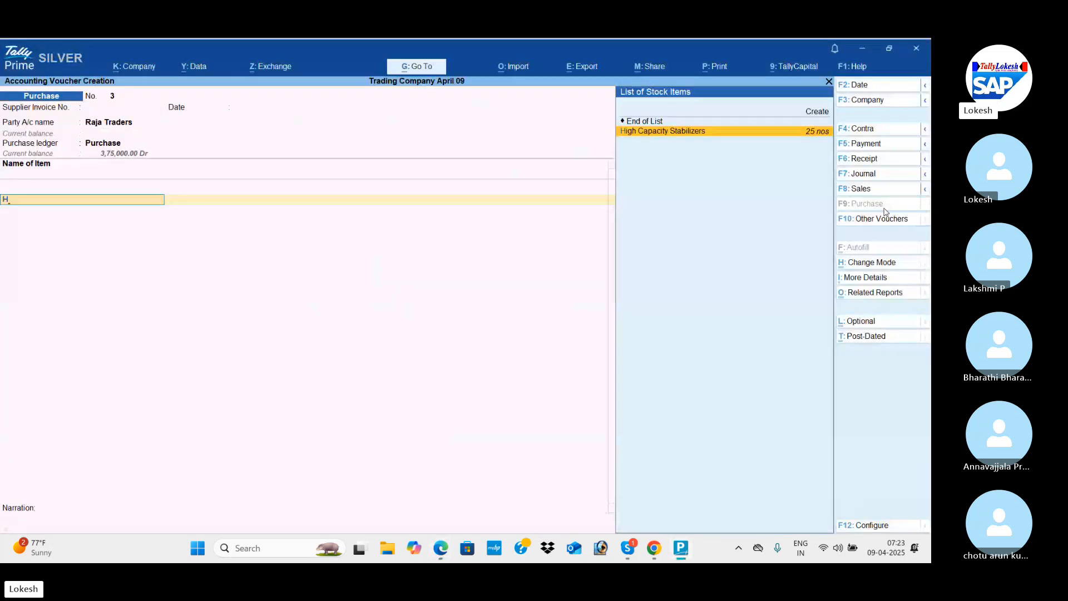
pyautogui.press('Return')
# Check the PDF quantities and enter 55 actual and 50 billed for High Capacity Stabilizers.
pyautogui.hotkey('alt', 'Tab')
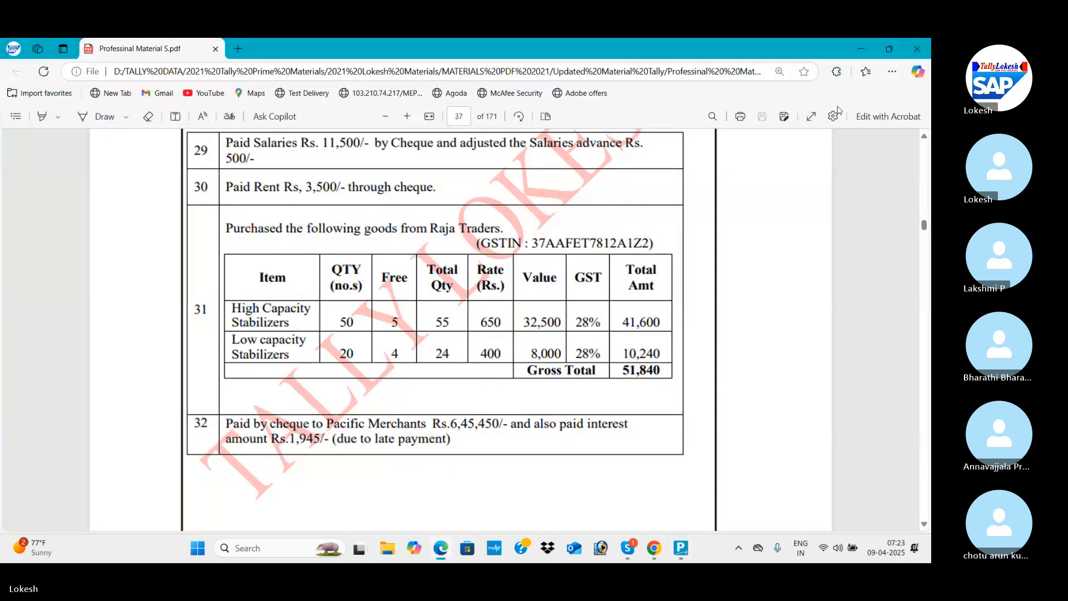
pyautogui.hotkey('alt', 'Tab')
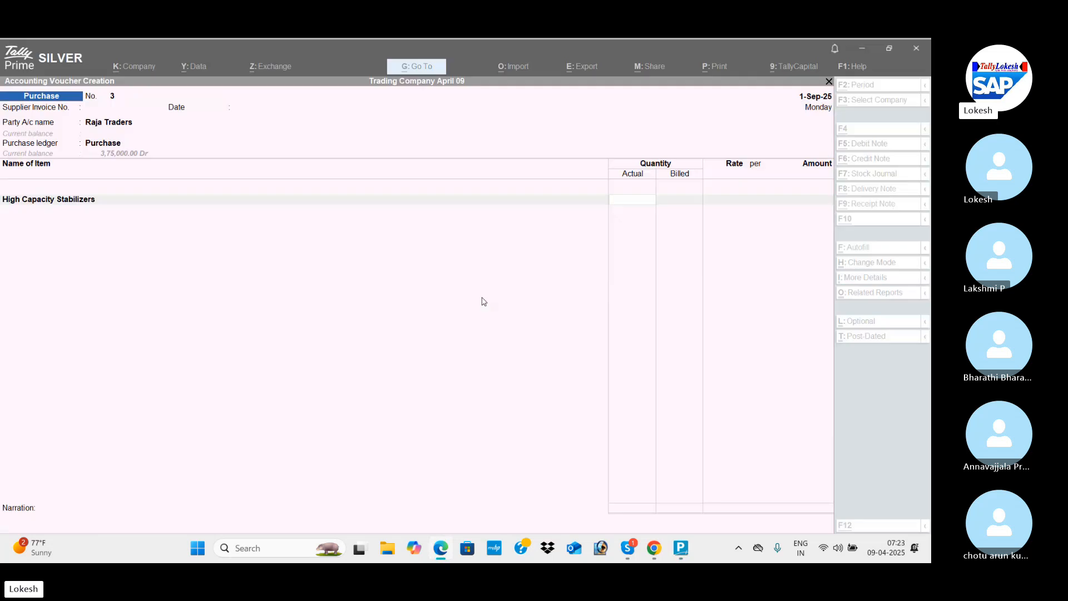
pyautogui.write('55')
pyautogui.press('Return')
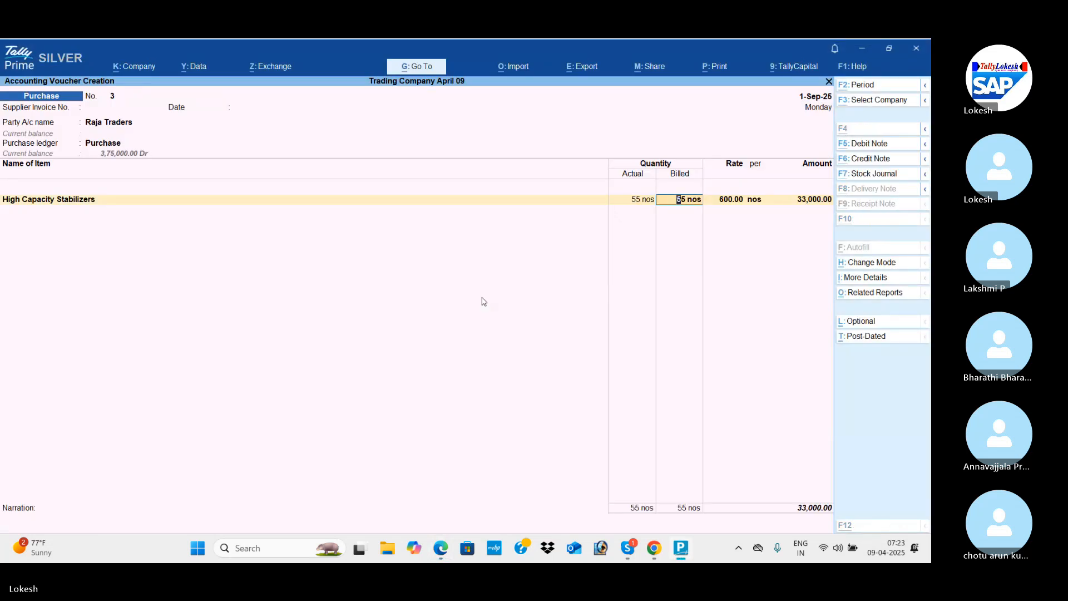
pyautogui.hotkey('alt', 'Tab')
# Check the rate in the PDF and set High Capacity Stabilizers to 650 per nos.
pyautogui.hotkey('alt', 'Tab')
pyautogui.write('50')
pyautogui.press('Return')
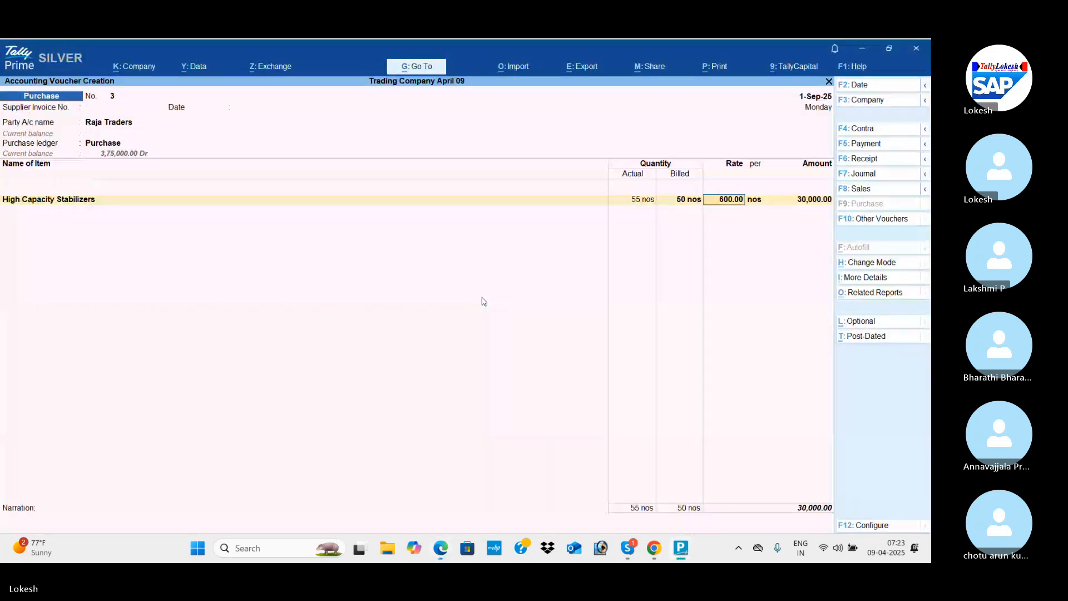
pyautogui.hotkey('alt', 'Tab')
# Add Low Capacity Stabilizers as the second item with an actual quantity of 24, as listed in the PDF.
pyautogui.hotkey('alt', 'Tab')
pyautogui.write('650')
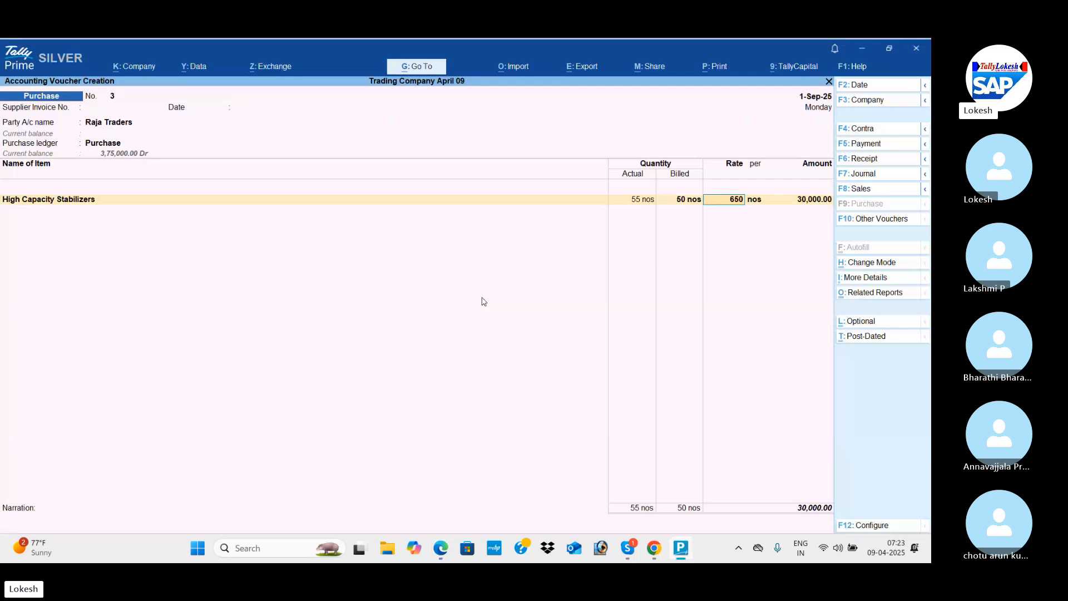
pyautogui.press('Return')
pyautogui.press('Return')
pyautogui.hotkey('alt', 'Tab')
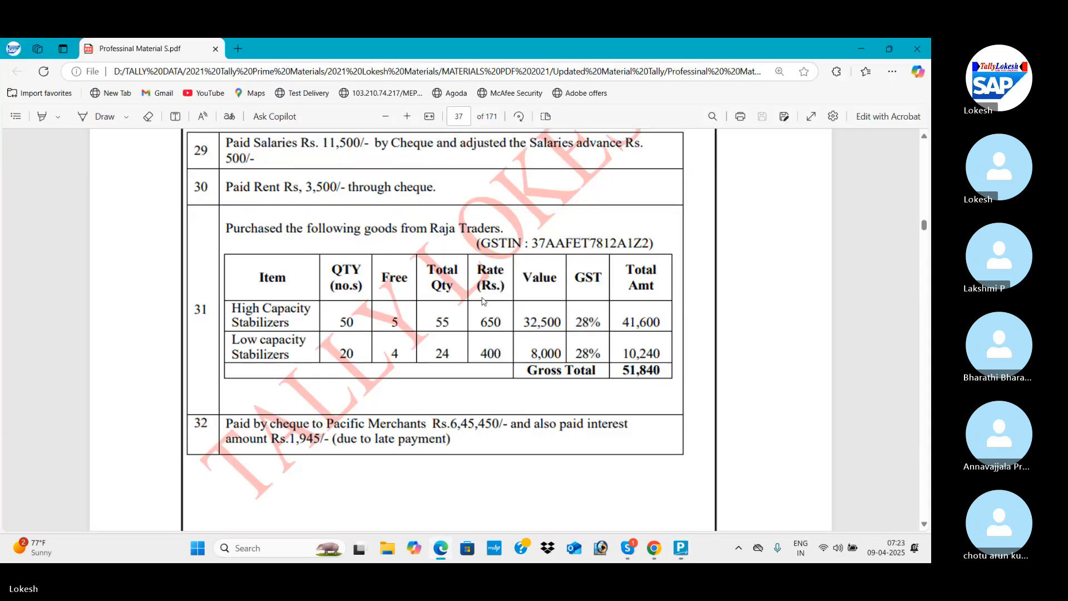
pyautogui.hotkey('alt', 'Tab')
pyautogui.write('L')
pyautogui.press('Return')
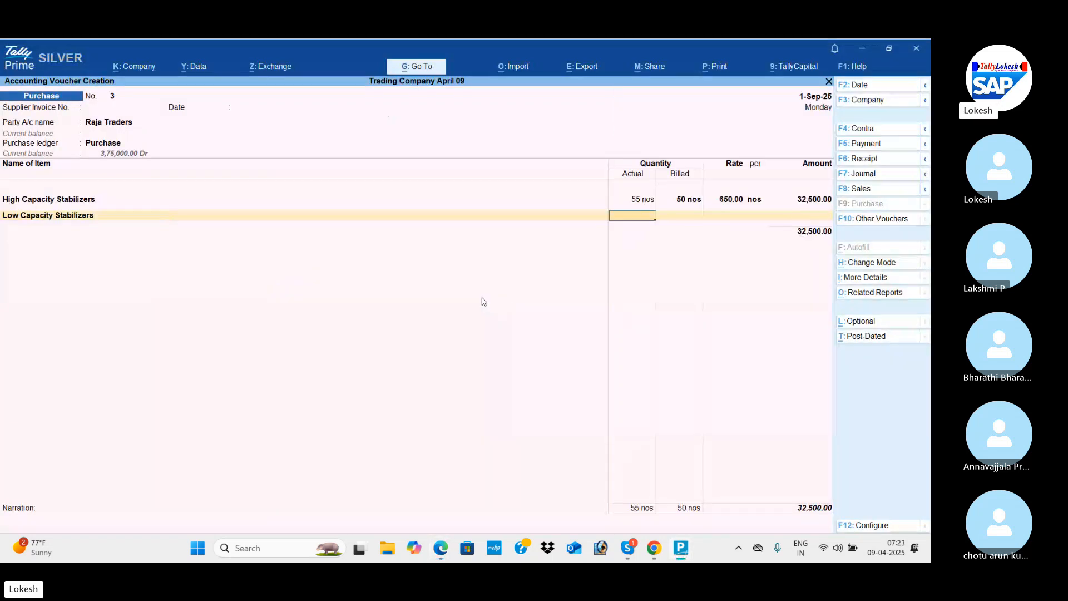
pyautogui.hotkey('alt', 'Tab')
pyautogui.hotkey('alt', 'Tab')
pyautogui.write('4')
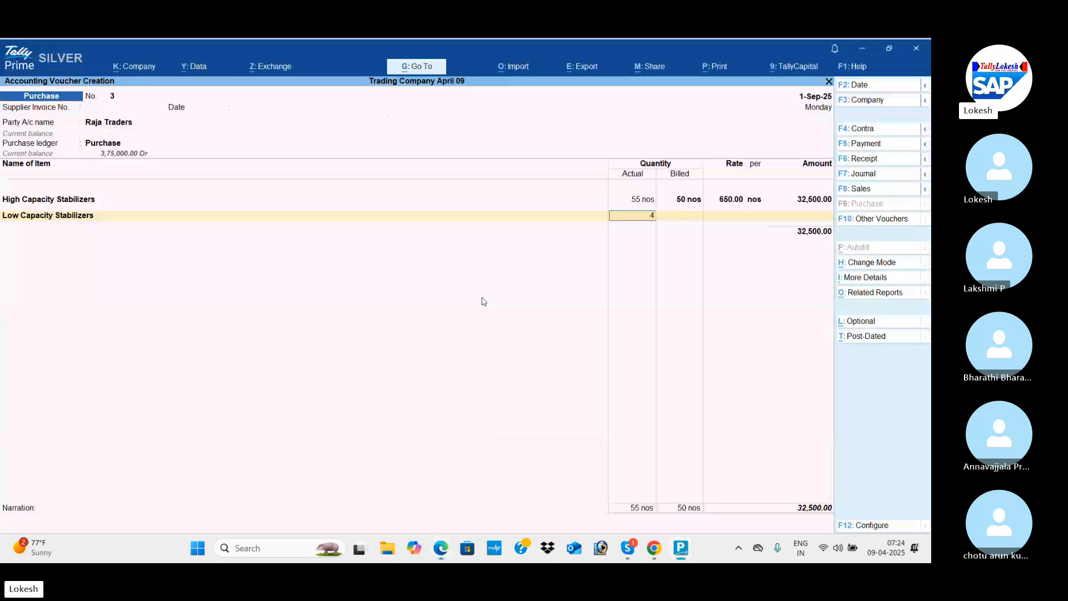
pyautogui.hotkey('alt', 'Tab')
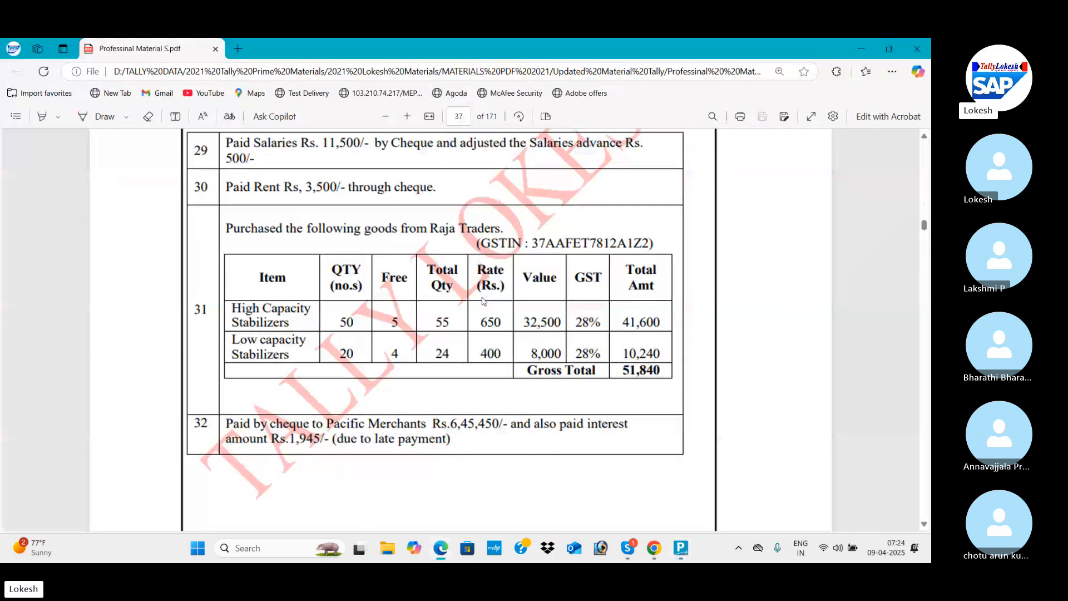
# Set the billed quantity of Low Capacity Stabilizers to 20 and accept the 400 rate after checking the PDF.
pyautogui.hotkey('alt', 'Tab')
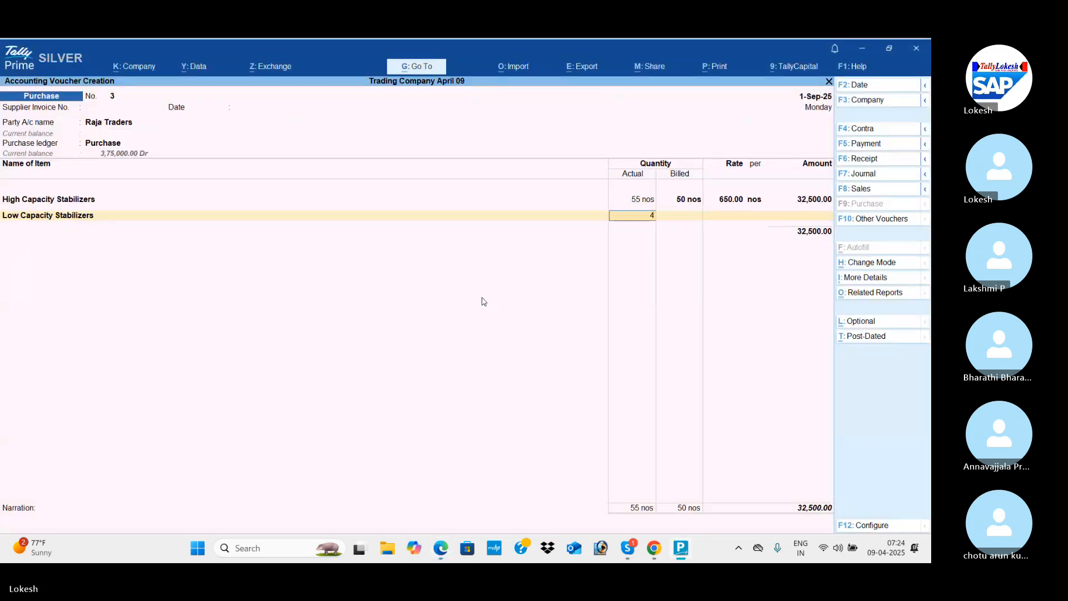
pyautogui.write('24')
pyautogui.press('Return')
pyautogui.hotkey('alt', 'Tab')
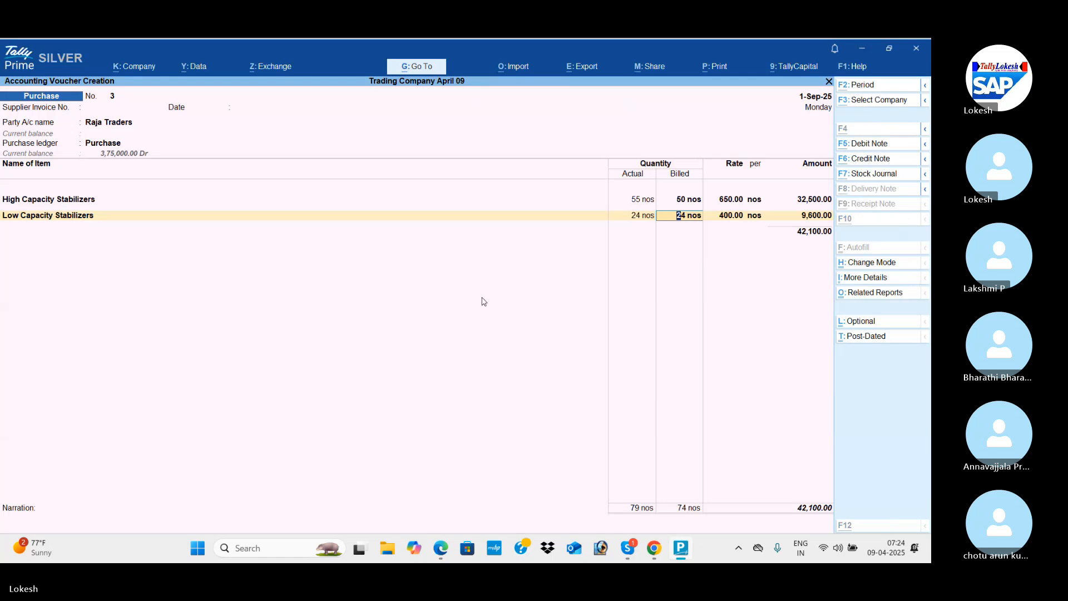
pyautogui.hotkey('alt', 'Tab')
pyautogui.write('2')
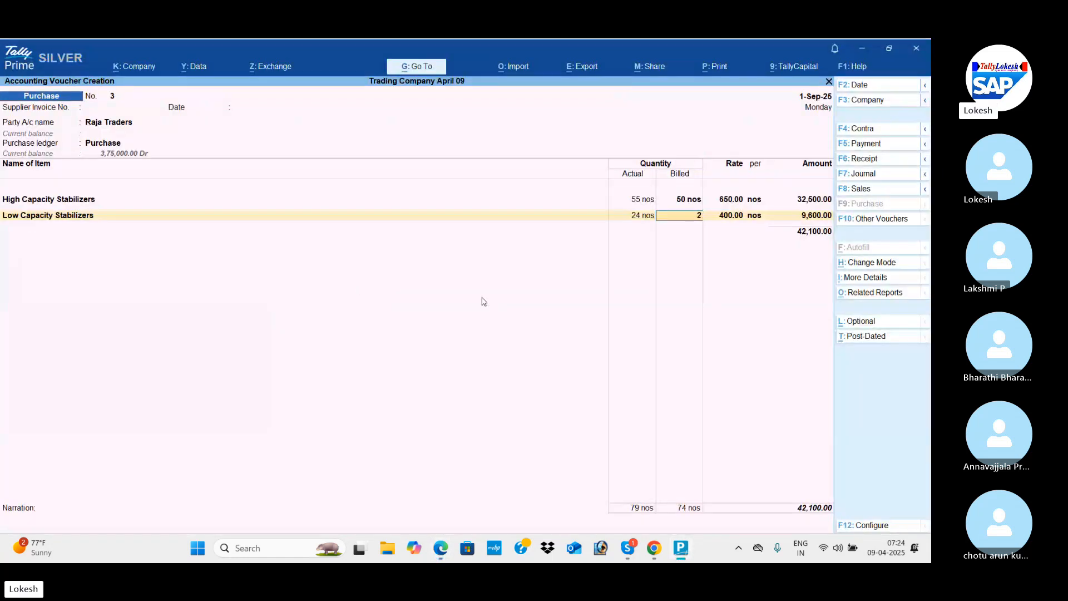
pyautogui.press('Return')
pyautogui.hotkey('alt', 'Tab')
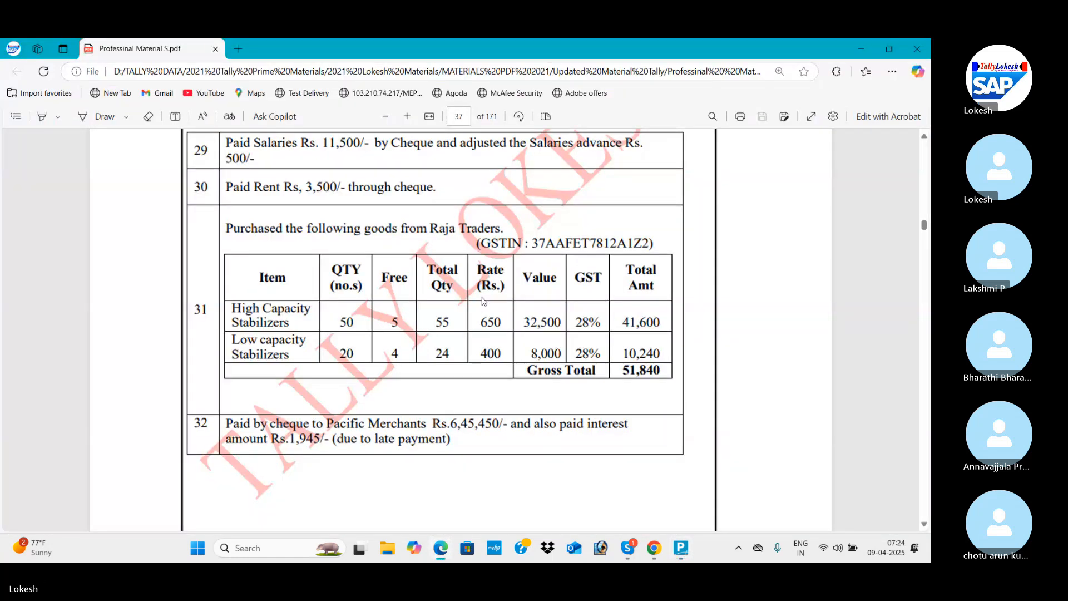
pyautogui.hotkey('alt', 'Tab')
pyautogui.press('Return')
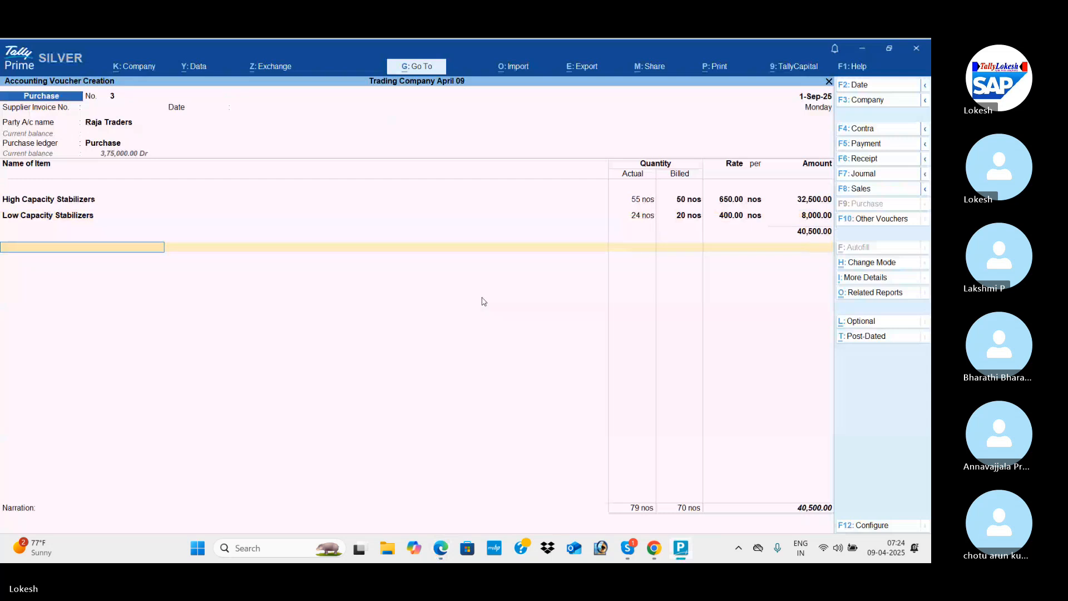
# Add the CGST and SGST ledgers to the Raja Traders purchase and return to the PDF to compare the invoice.
pyautogui.write('cg')
pyautogui.press('Return')
pyautogui.press('Return')
pyautogui.write('sg')
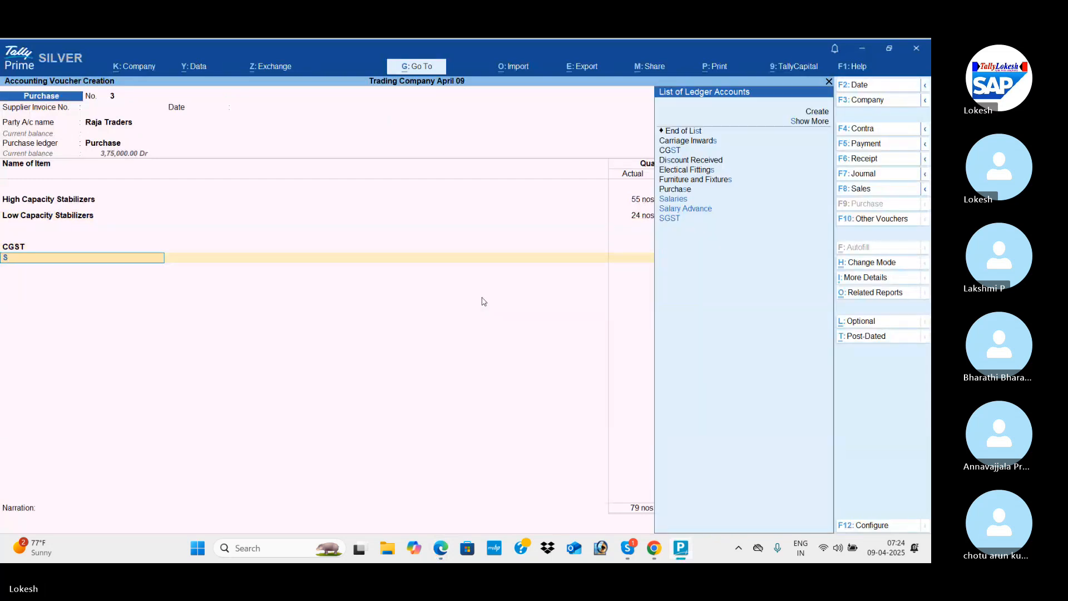
pyautogui.press('Return')
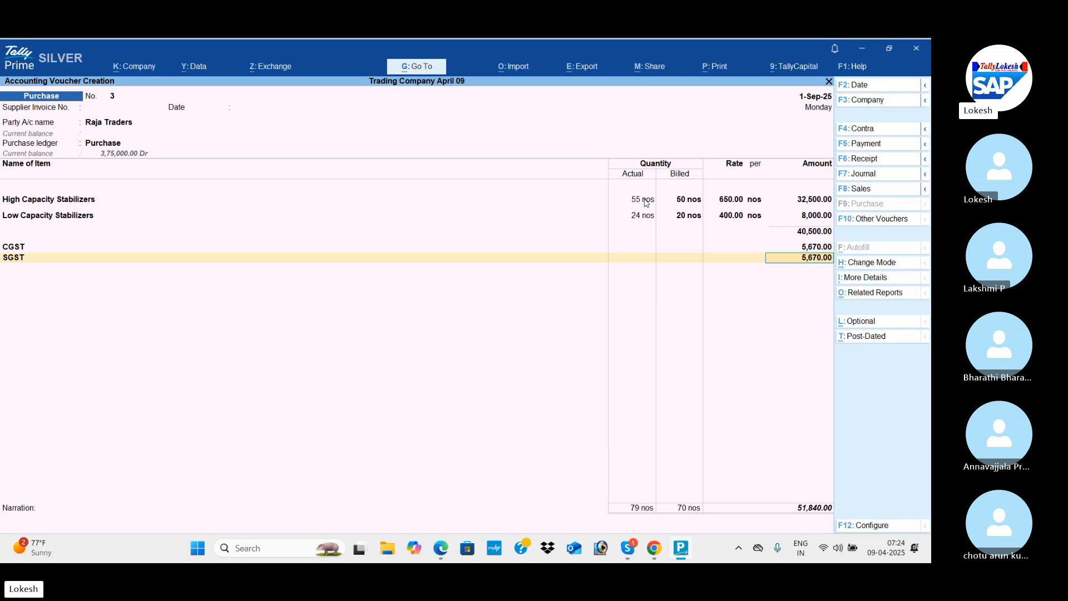
pyautogui.hotkey('alt', 'Tab')
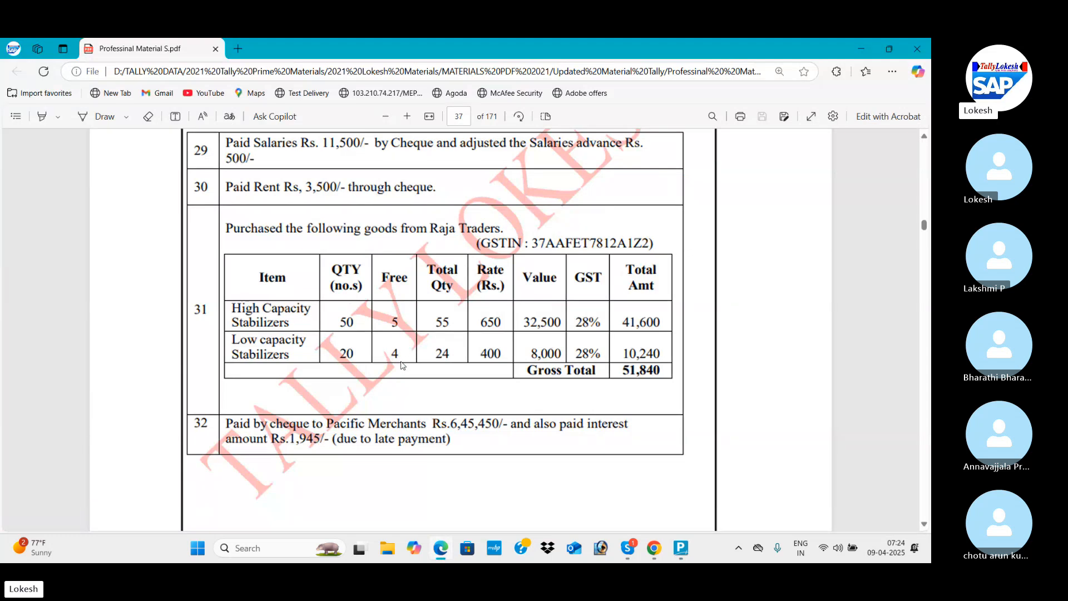
# Return to TallyPrime and save the Raja Traders purchase without providing GST/e-Way Bill details.
pyautogui.hotkey('alt', 'Tab')
pyautogui.press('Return')
pyautogui.press('Return')
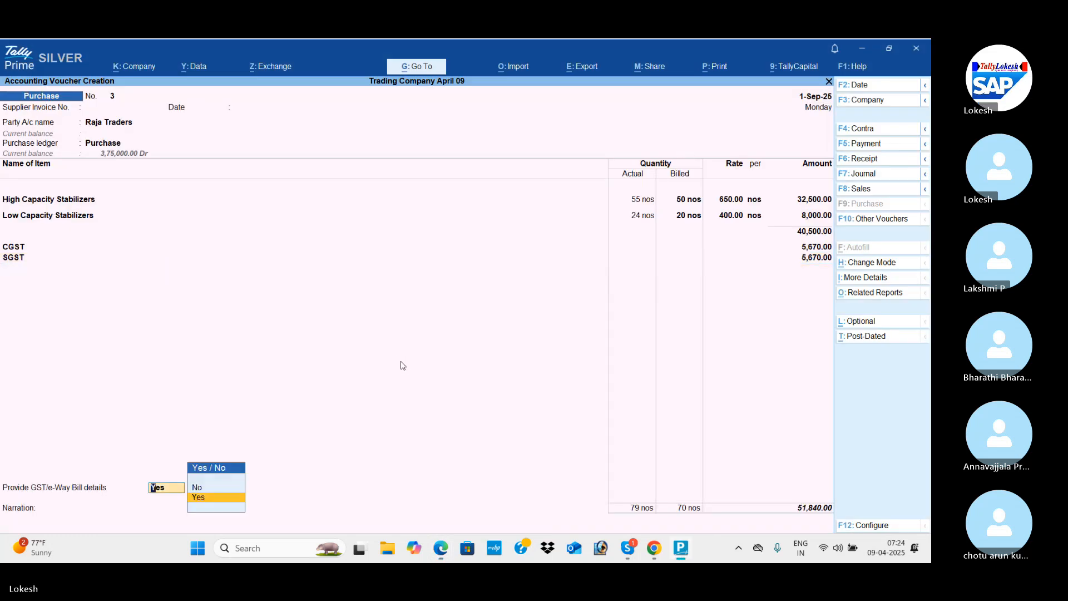
pyautogui.press('Up')
pyautogui.press('Return')
pyautogui.press('Return')
pyautogui.press('Return')
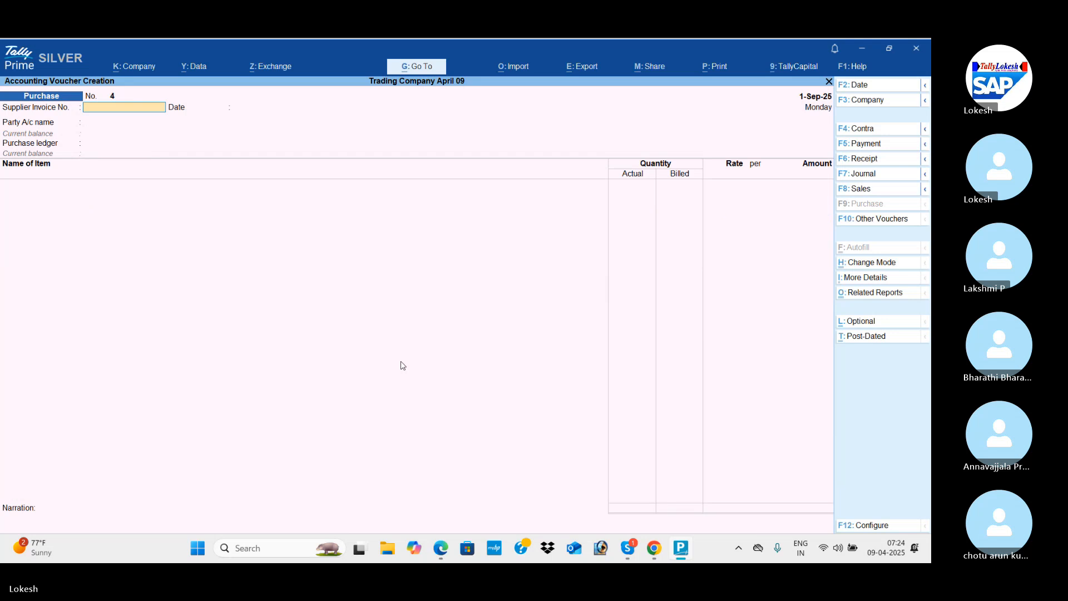
# Read entry 32 in the PDF and start a payment voucher debiting A2Z Traders.
pyautogui.hotkey('alt', 'Tab')
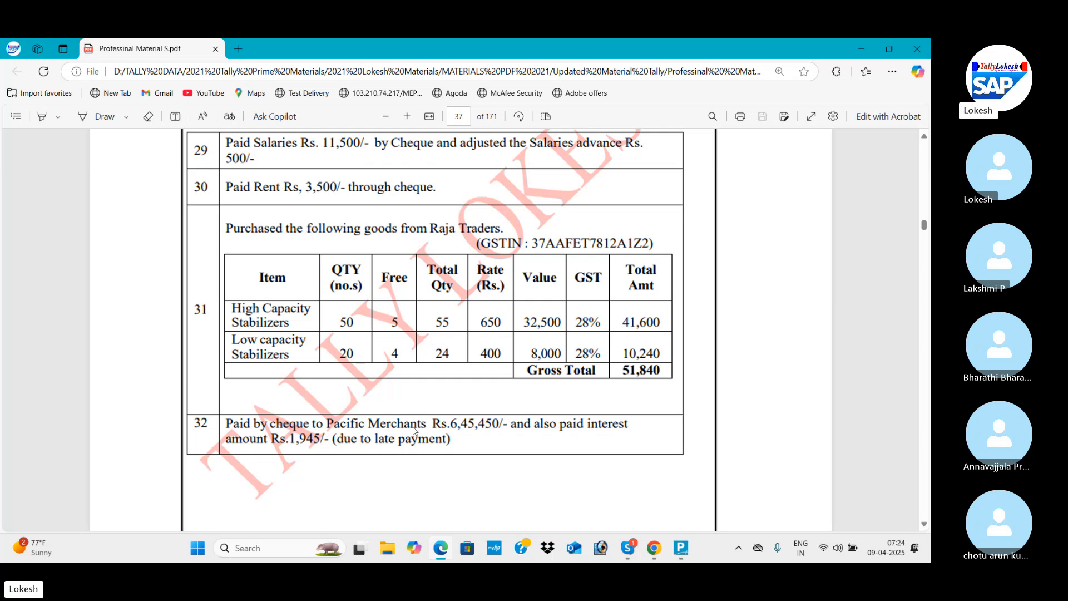
pyautogui.scroll(-2, 439, 439)
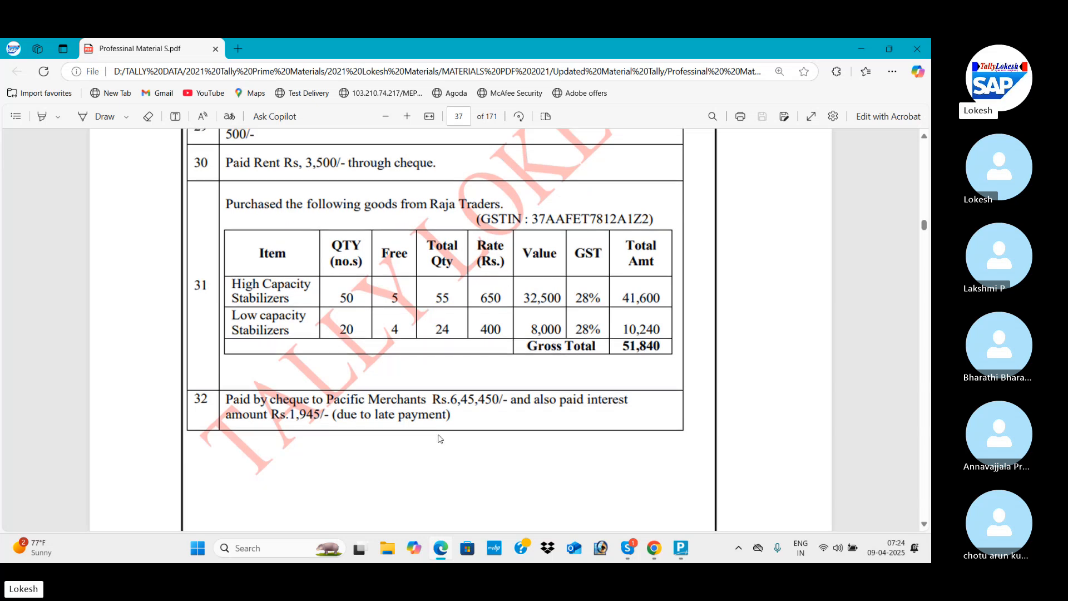
pyautogui.hotkey('alt', 'Tab')
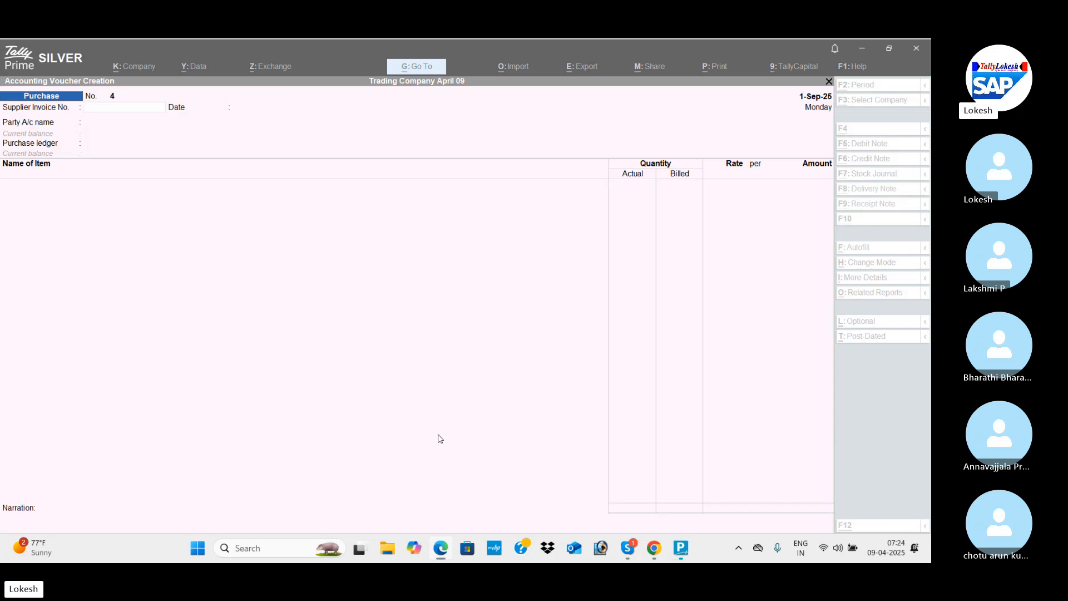
pyautogui.click(888, 144)
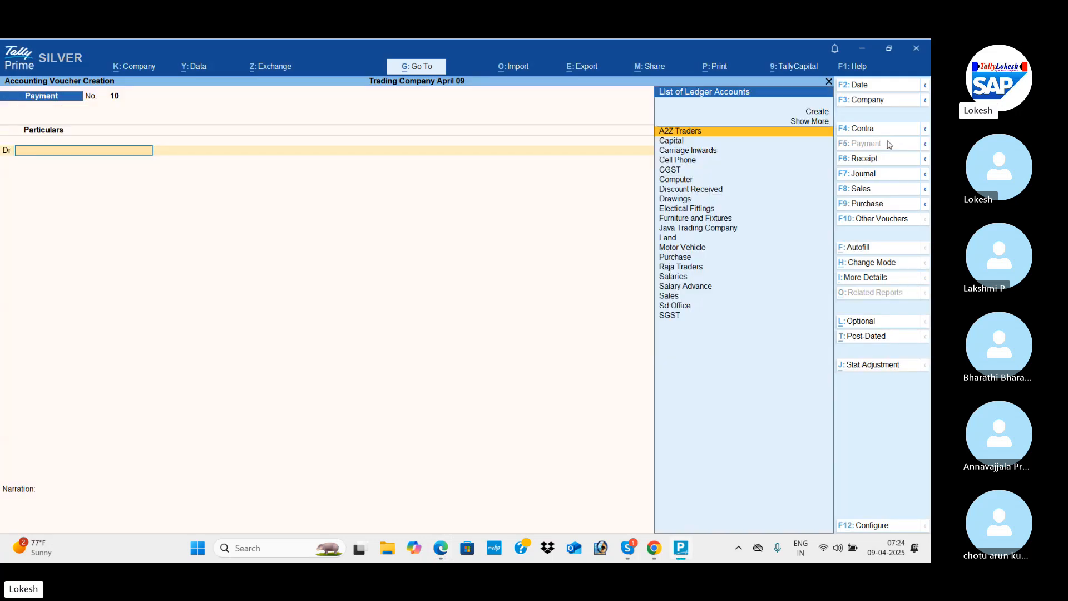
pyautogui.press('Return')
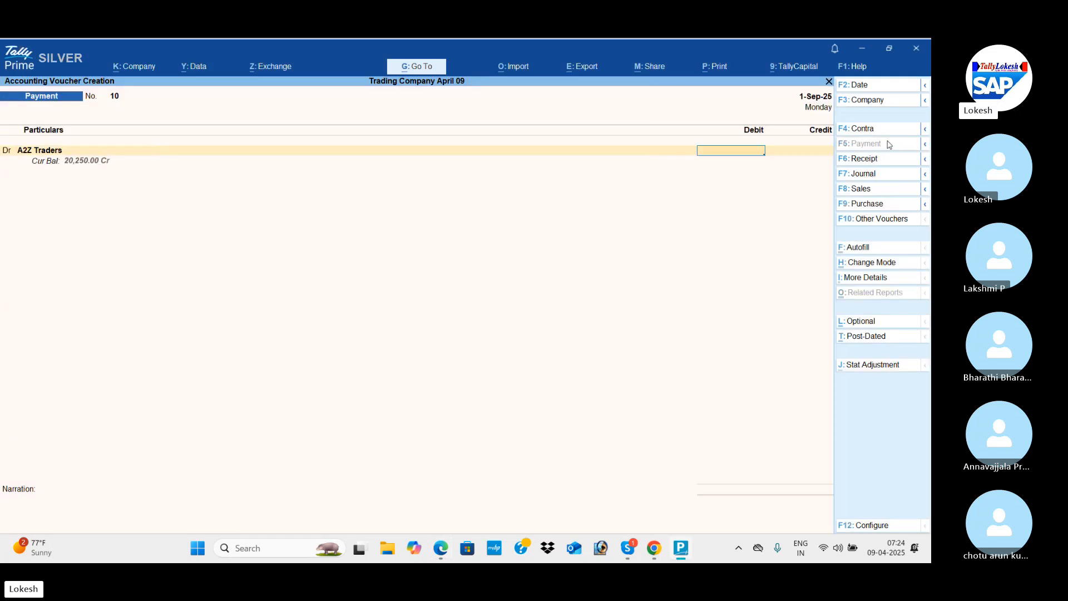
# Check the amount in the PDF and set the A2Z Traders debit to 6,45,450, with Icici Bank on the following line.
pyautogui.hotkey('alt', 'Tab')
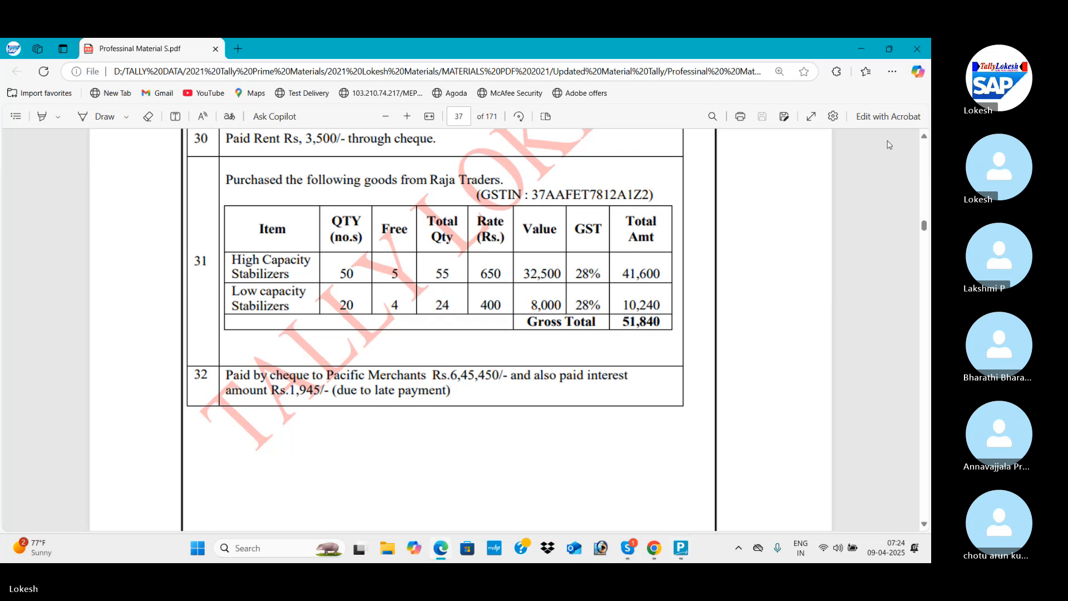
pyautogui.hotkey('alt', 'Tab')
pyautogui.write('645')
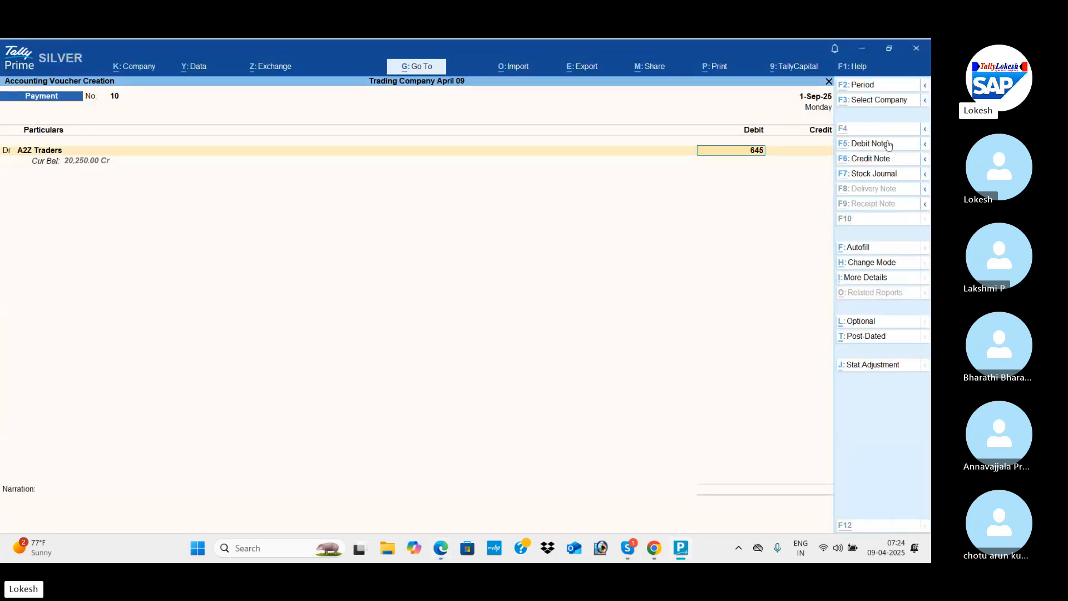
pyautogui.hotkey('alt', 'Tab')
pyautogui.hotkey('alt', 'Tab')
pyautogui.write('450')
pyautogui.press('Return')
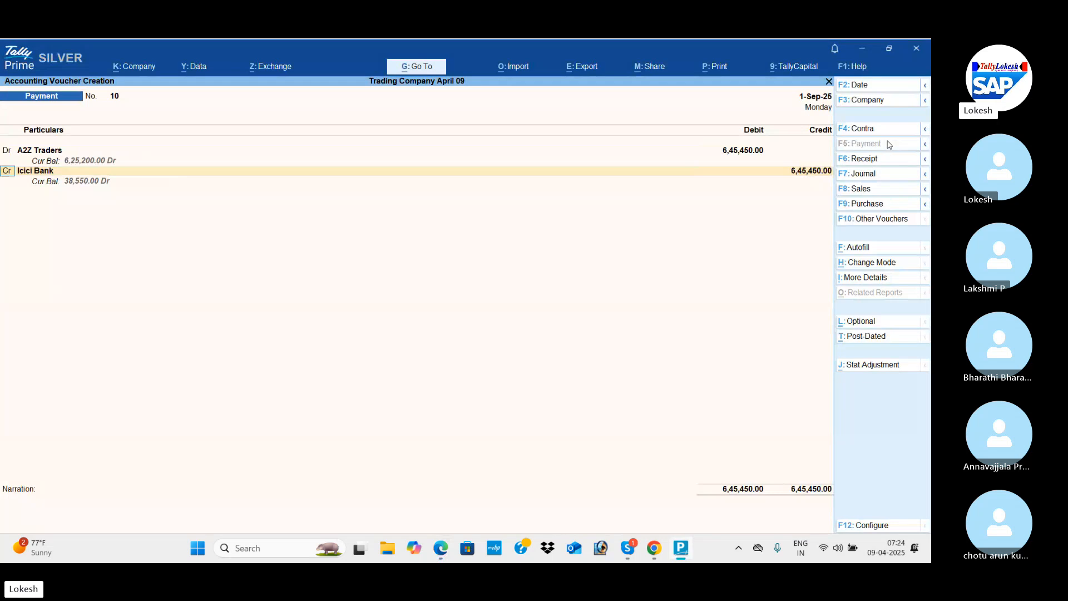
# Change the payment's second line to a debit and create an Interest Paid ledger under Indirect Expenses for it.
pyautogui.write('d')
pyautogui.press('Return')
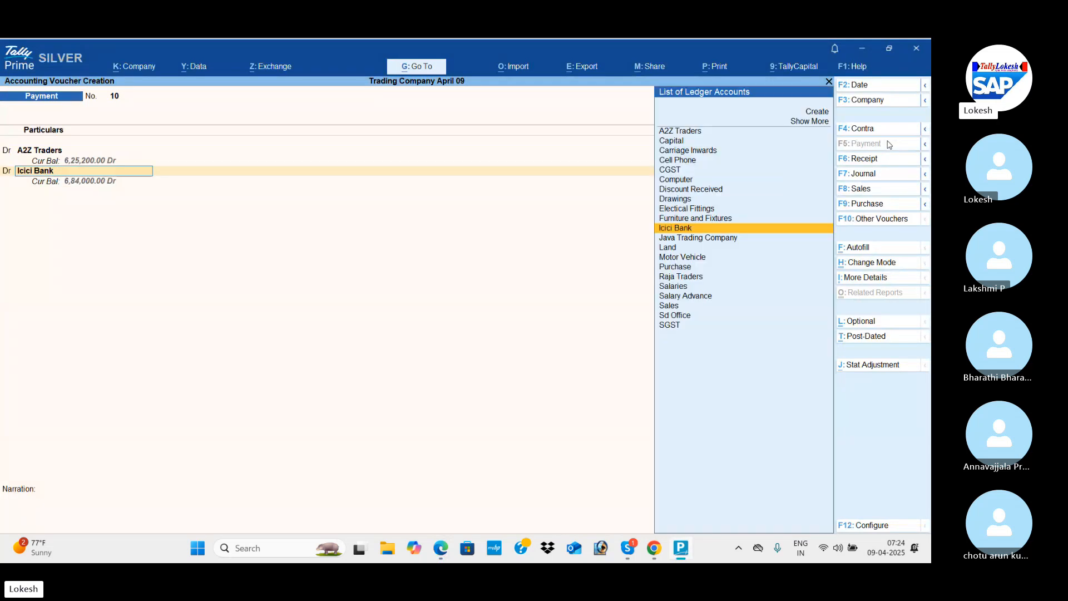
pyautogui.hotkey('alt', 'c')
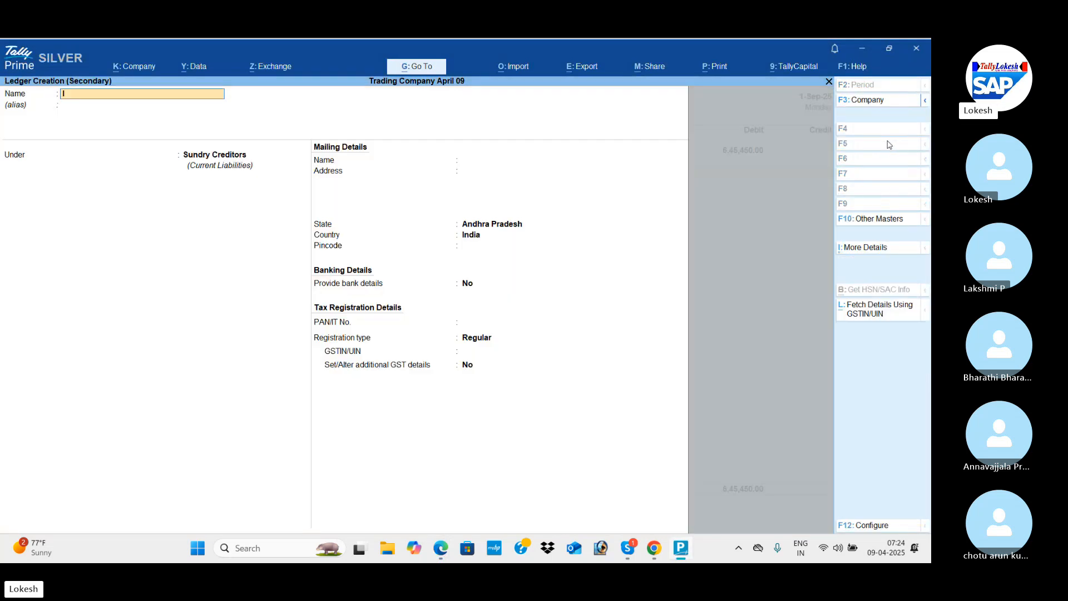
pyautogui.write('Interest Paid')
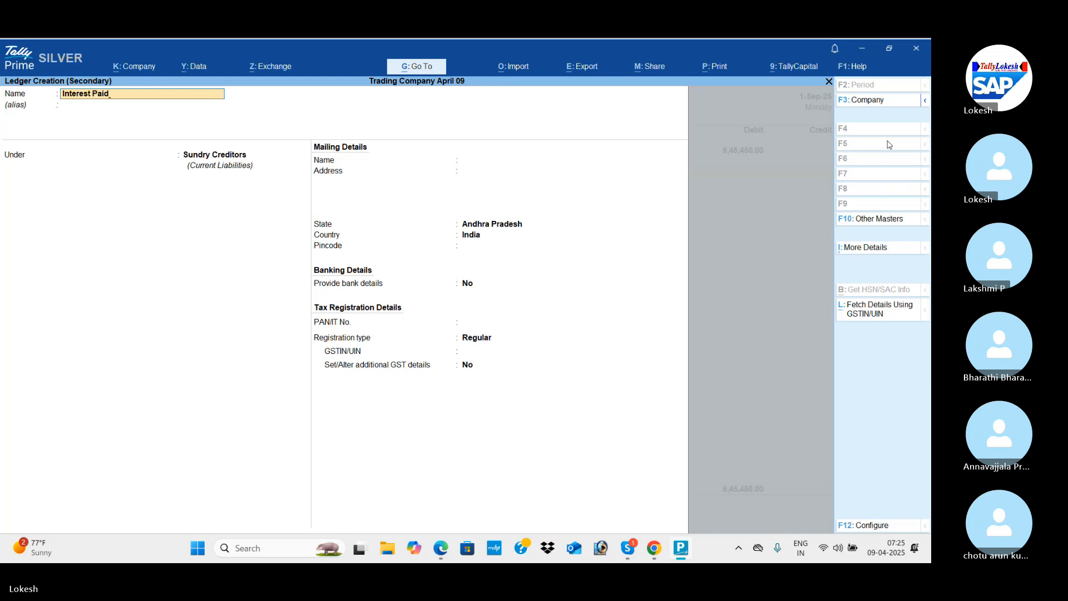
pyautogui.press('Return')
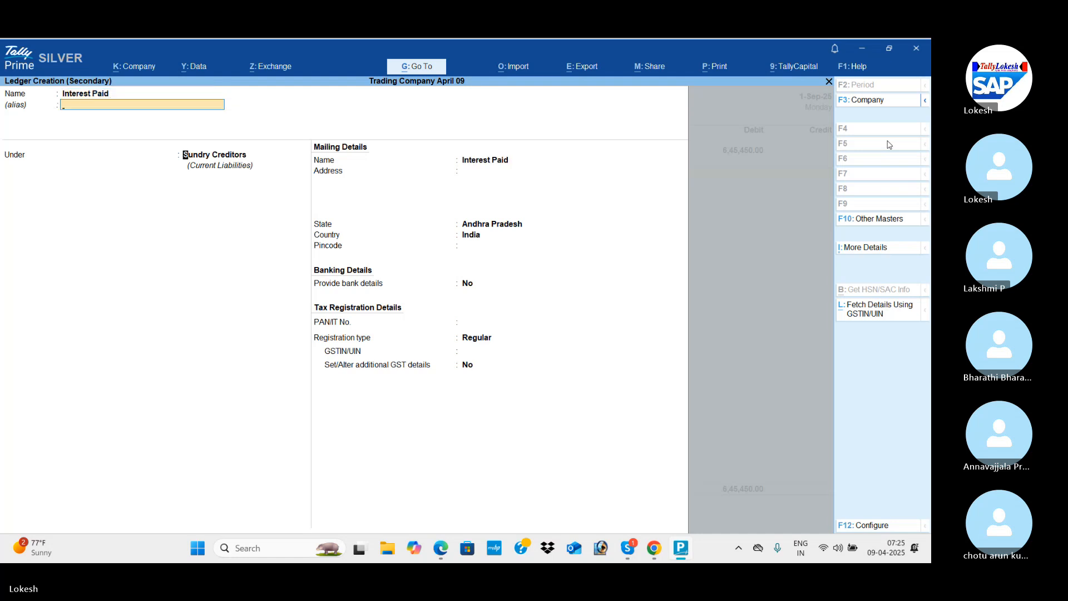
pyautogui.press('Return')
pyautogui.write('Ind')
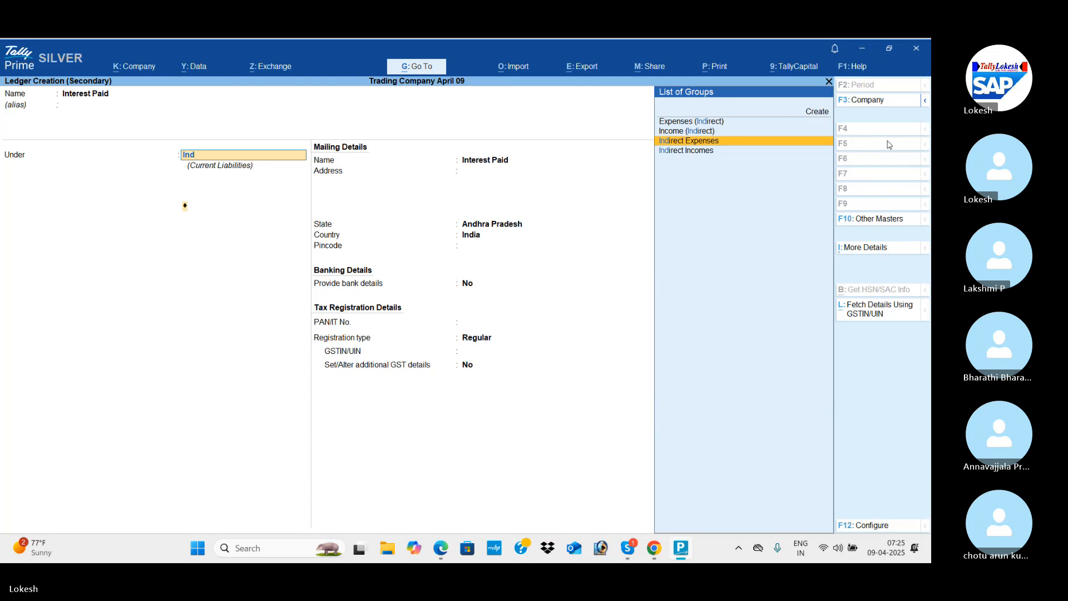
pyautogui.press('Return')
pyautogui.hotkey('ctrl', 'a')
# Check the interest amount in the PDF and set the Interest Paid debit to 1,945.
pyautogui.hotkey('alt', 'Tab')
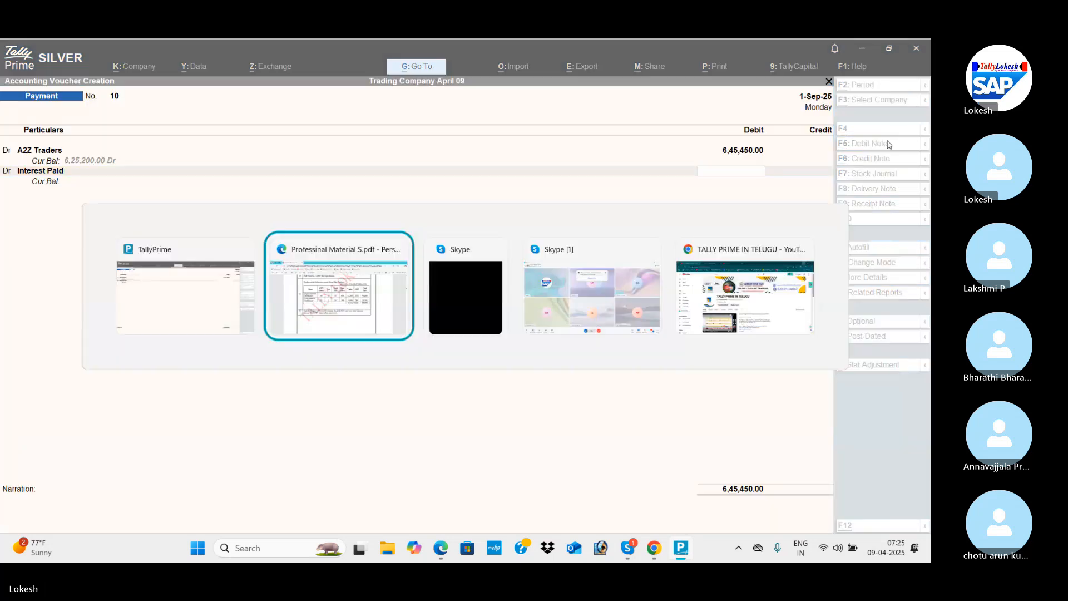
pyautogui.hotkey('alt', 'Tab')
pyautogui.write('1945')
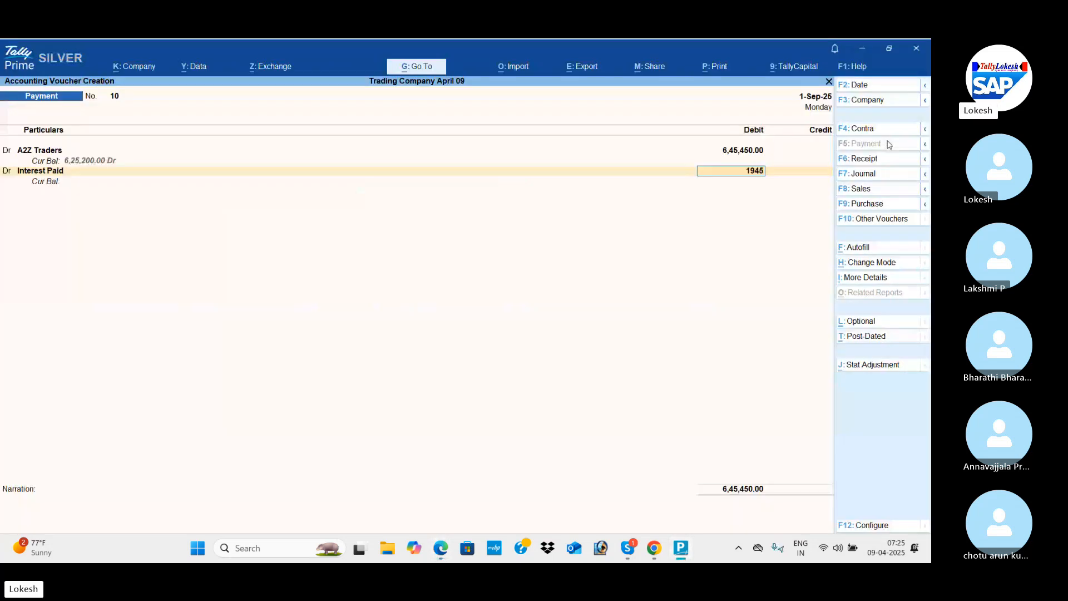
pyautogui.press('Return')
pyautogui.press('Return')
# Credit Icici Bank with 6,47,395 and save the payment voucher without a narration.
pyautogui.hotkey('alt', 'Tab')
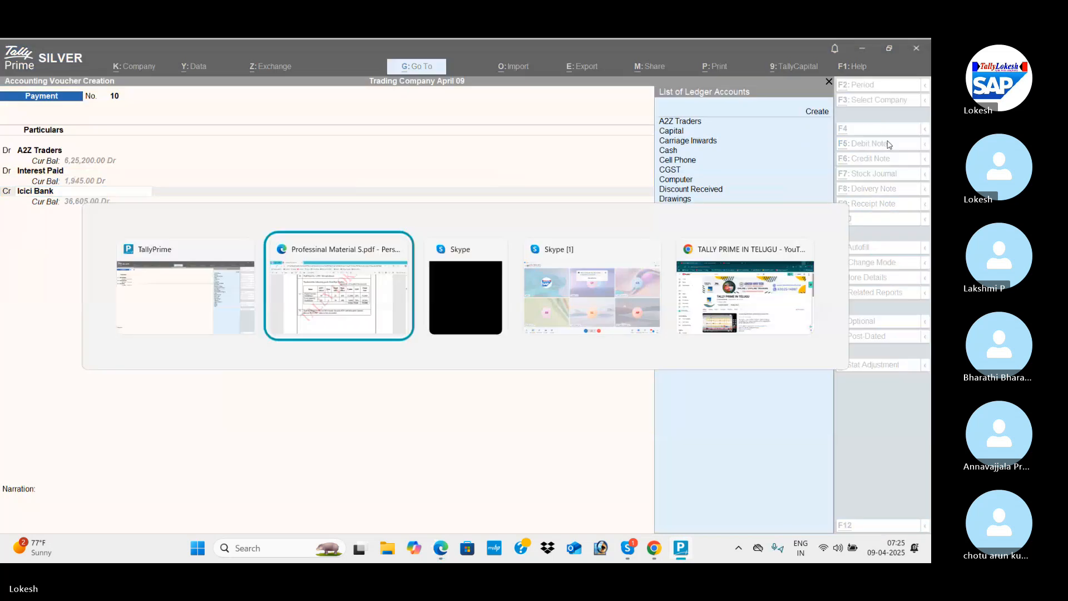
pyautogui.hotkey('alt', 'Tab')
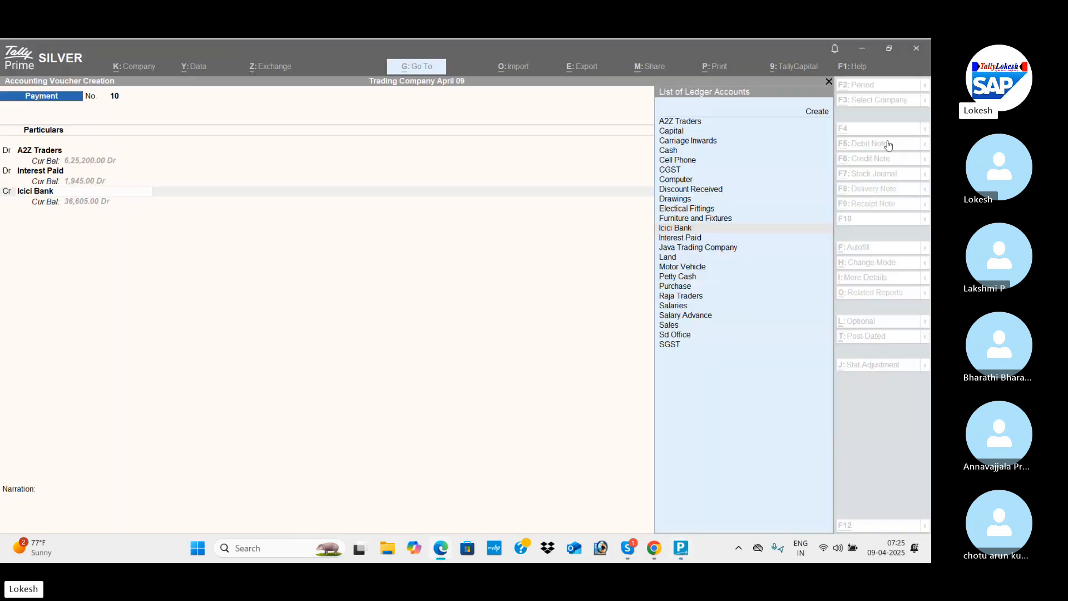
pyautogui.press('Return')
pyautogui.press('Return')
pyautogui.press('Return')
pyautogui.press('Return')
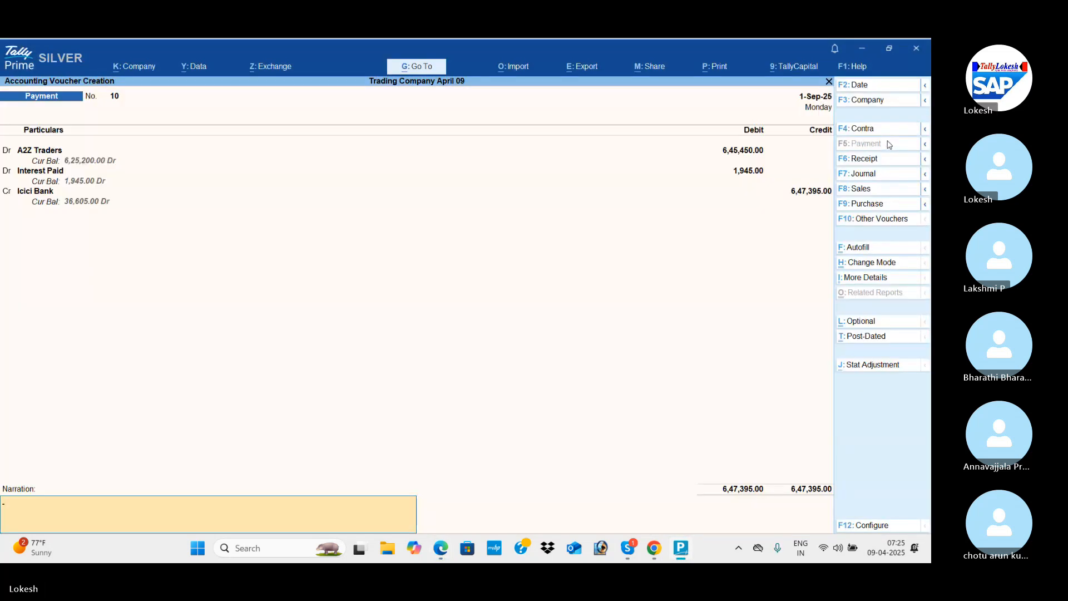
pyautogui.press('Return')
pyautogui.press('Return')
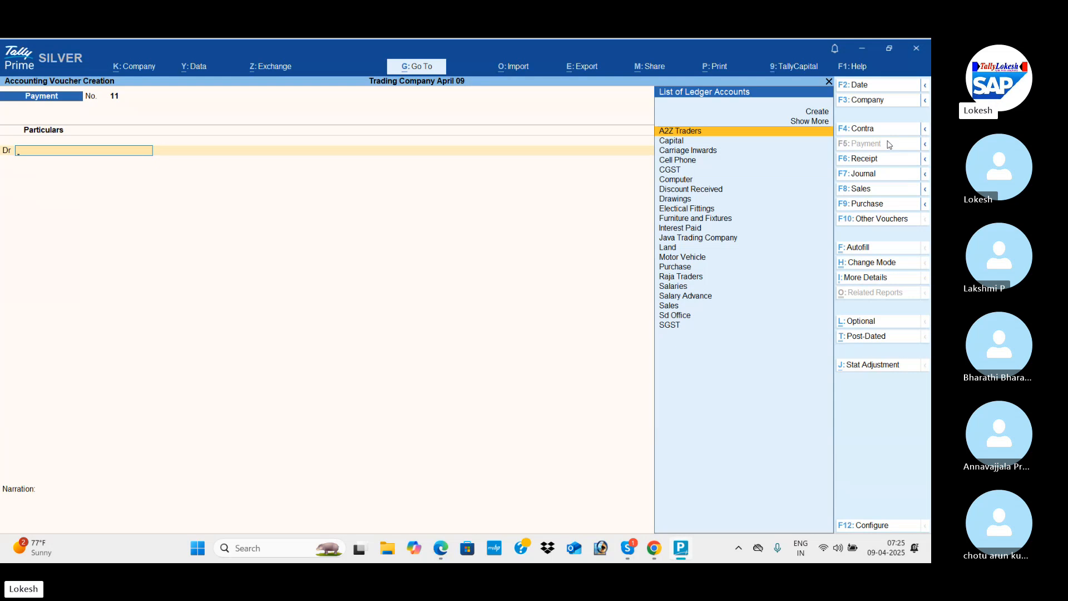
# Read PDF entries 33 to 35, covering the petty cash expenses and the credit sales of stabilizers.
pyautogui.hotkey('alt', 'Tab')
pyautogui.hotkey('alt', 'Tab')
pyautogui.hotkey('alt', 'Tab')
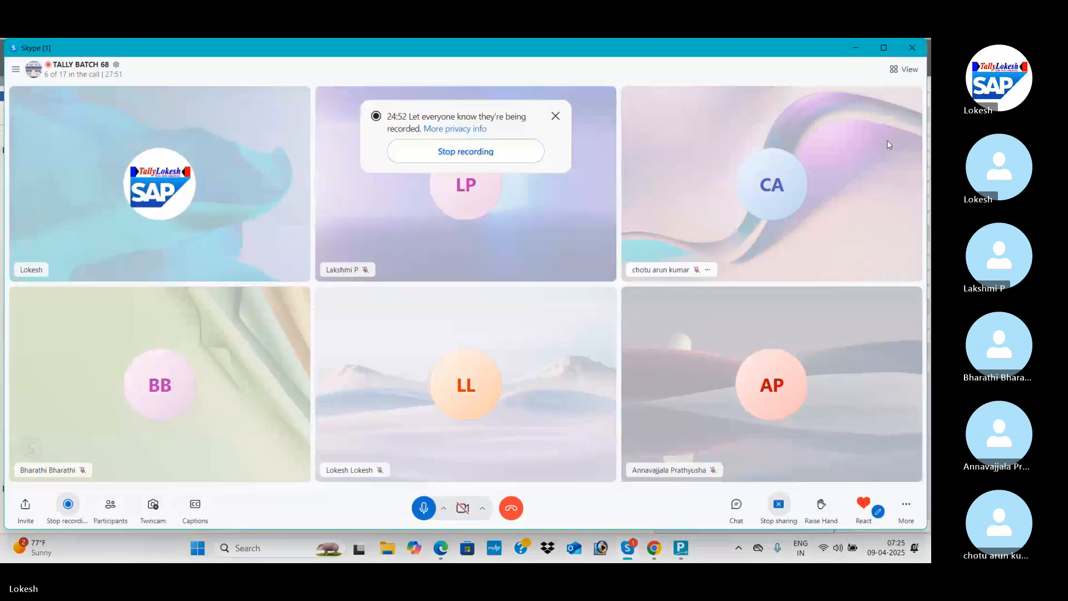
pyautogui.hotkey('alt', 'Tab')
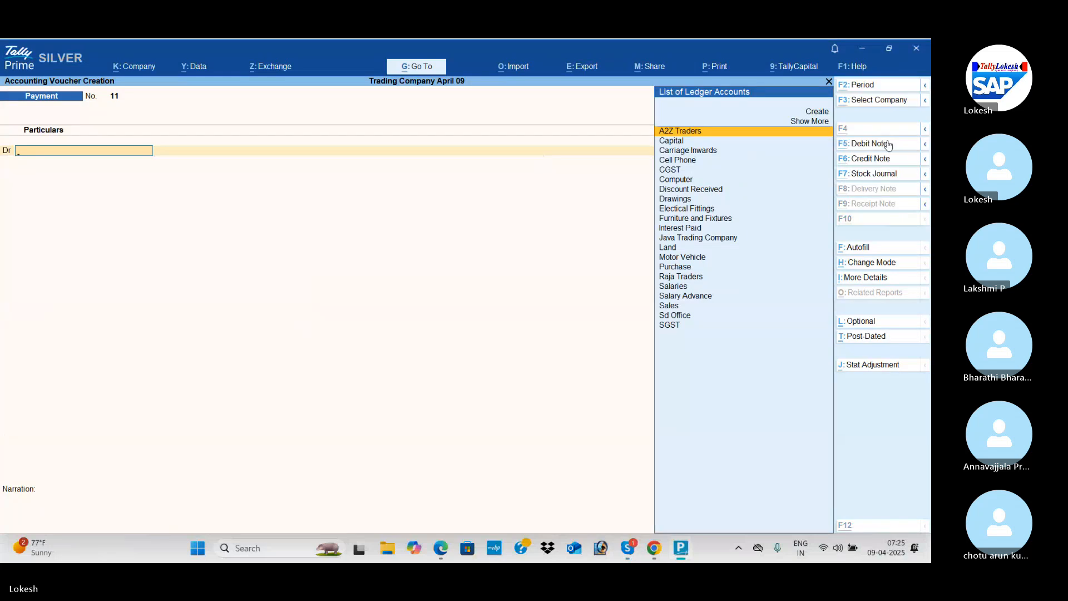
pyautogui.hotkey('alt', 'Tab')
pyautogui.scroll(-10, 889, 145)
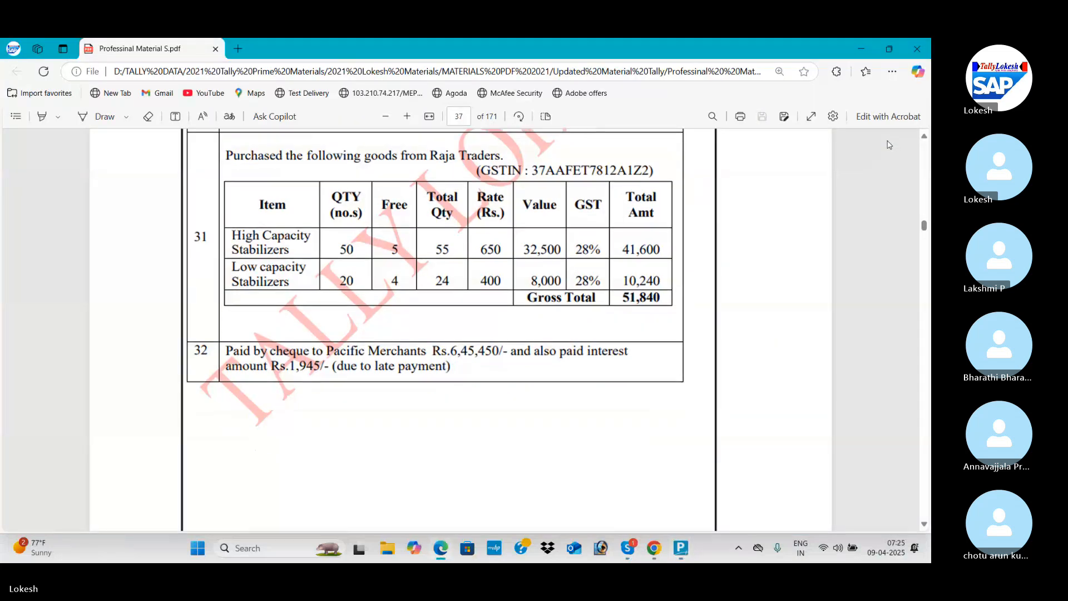
pyautogui.scroll(-3, 890, 145)
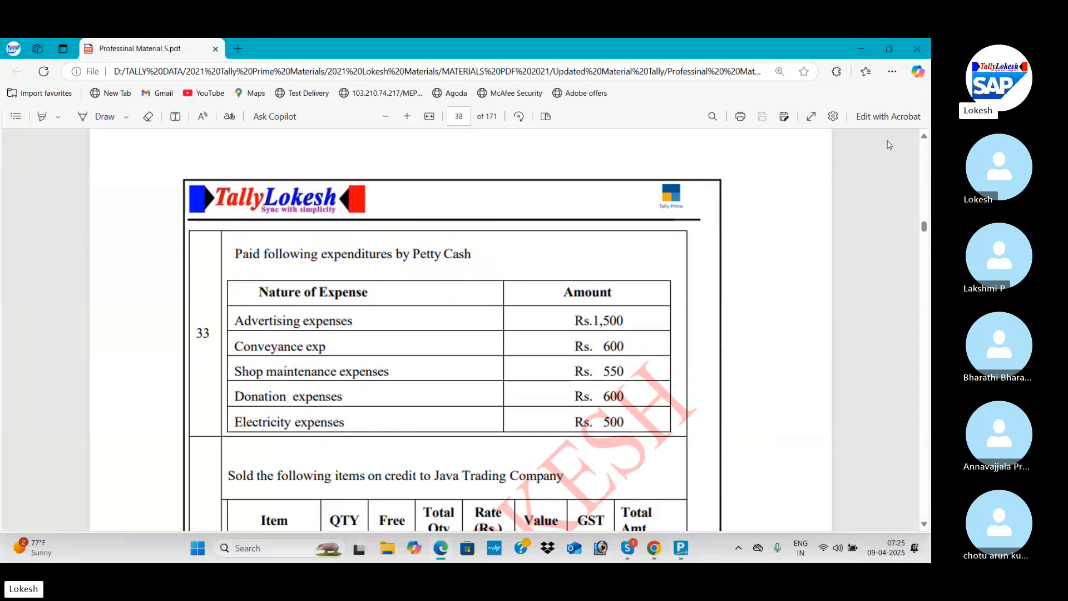
pyautogui.scroll(-2, 889, 145)
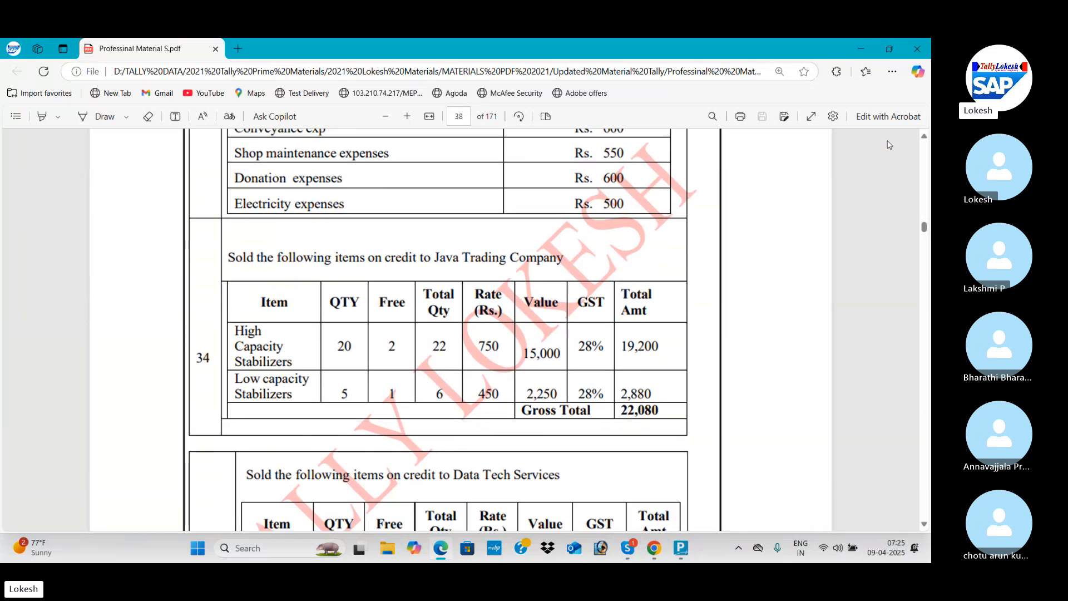
pyautogui.scroll(-1, 889, 144)
pyautogui.press('Down')
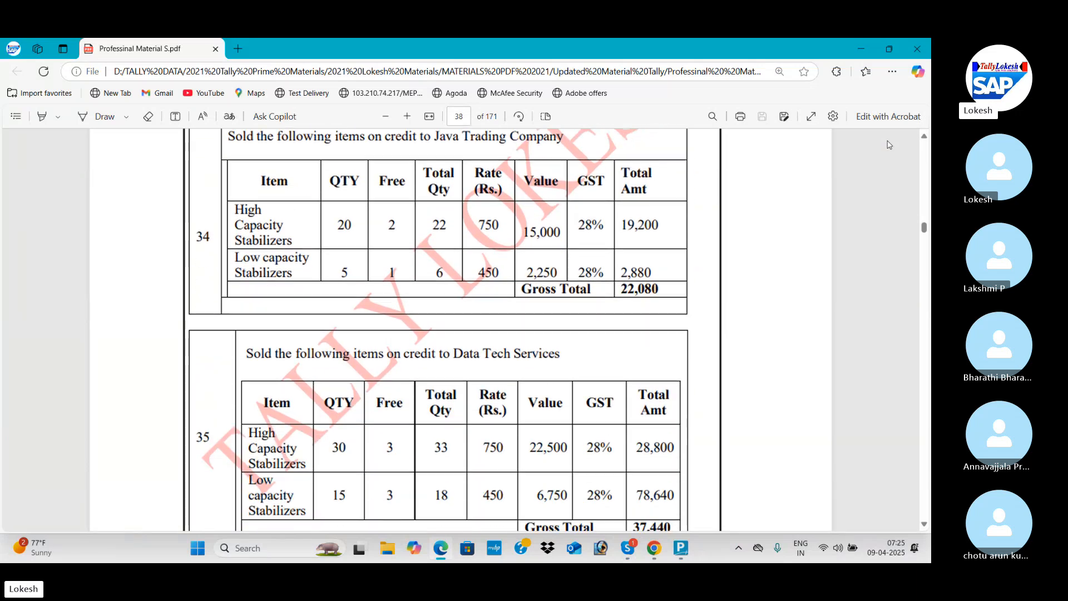
# Start a sales voucher in TallyPrime for Java Trading Company using the Sales ledger and the default party details.
pyautogui.hotkey('alt', 'Tab')
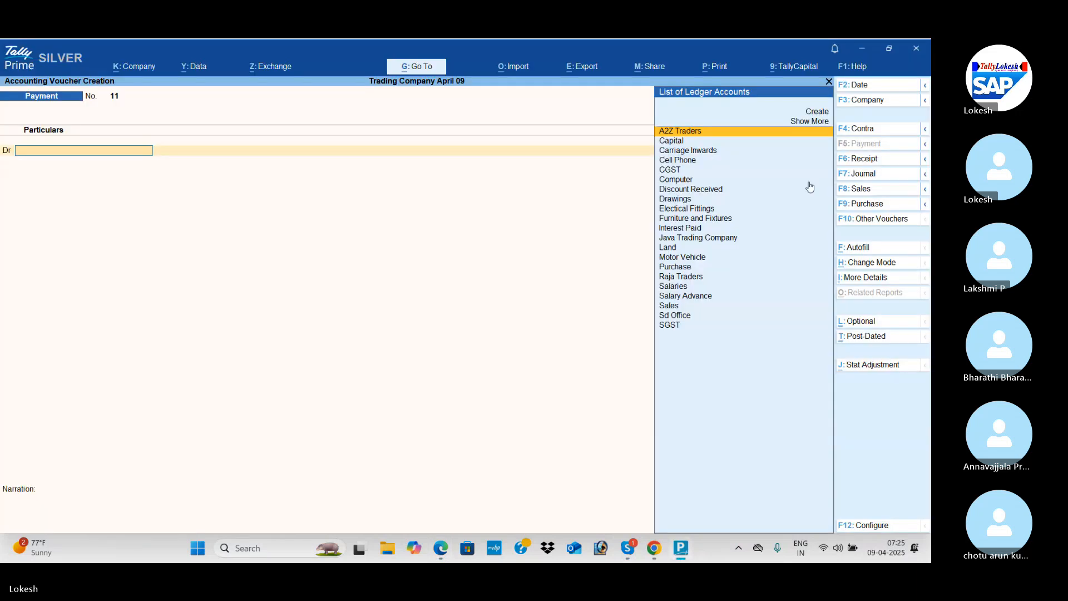
pyautogui.press('Down')
pyautogui.press('Down')
pyautogui.press('Down')
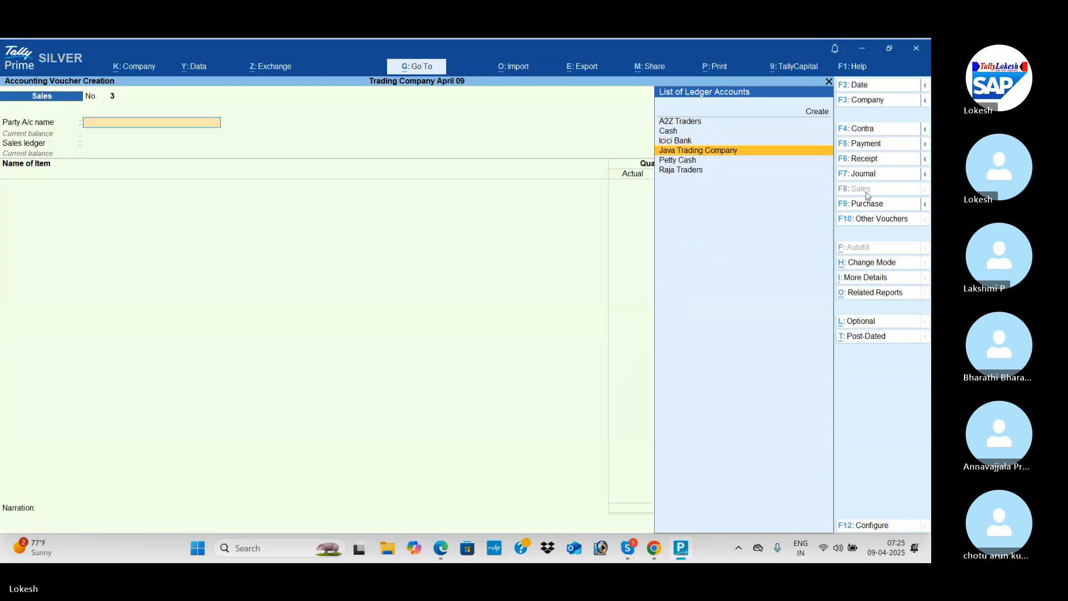
pyautogui.press('Return')
pyautogui.hotkey('ctrl', 'a')
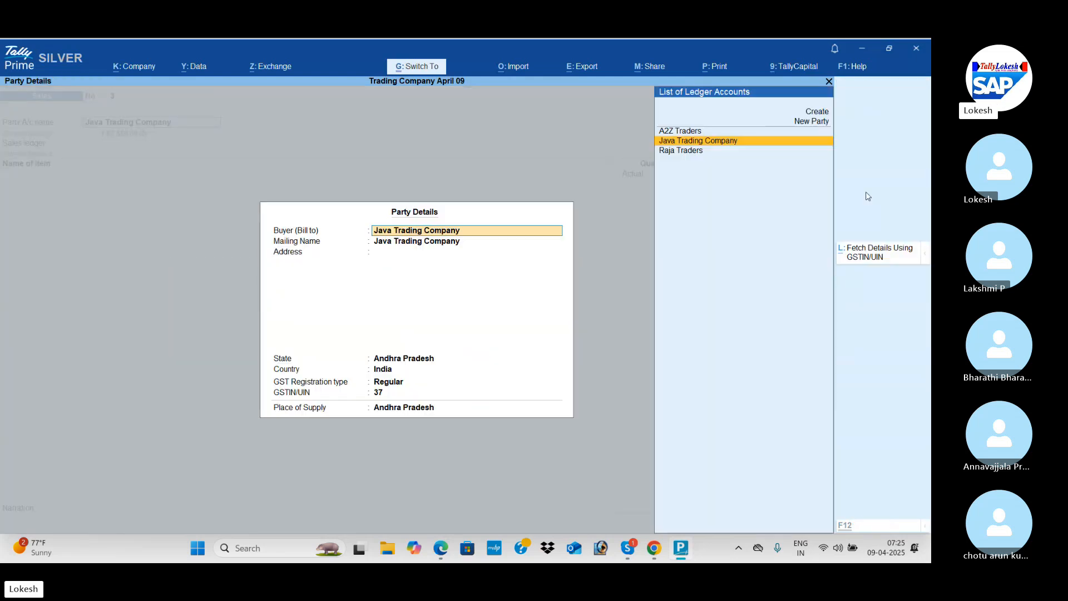
pyautogui.hotkey('ctrl', 'a')
pyautogui.press('Return')
# Add High Capacity Stabilizers to the sale with an actual quantity of 22, as listed in the PDF.
pyautogui.hotkey('alt', 'Tab')
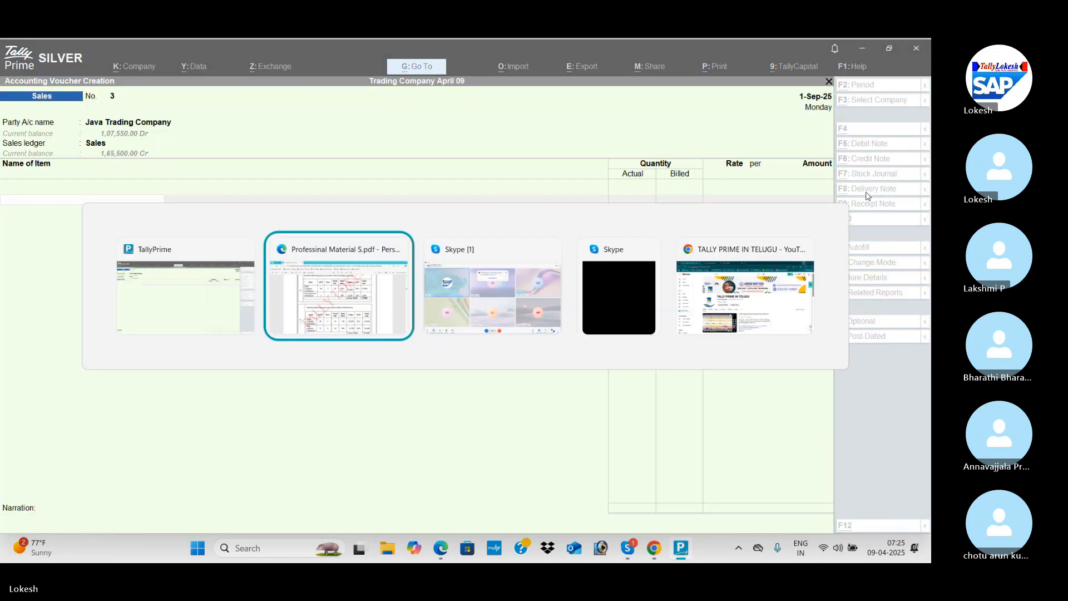
pyautogui.hotkey('alt', 'Tab')
pyautogui.press('Return')
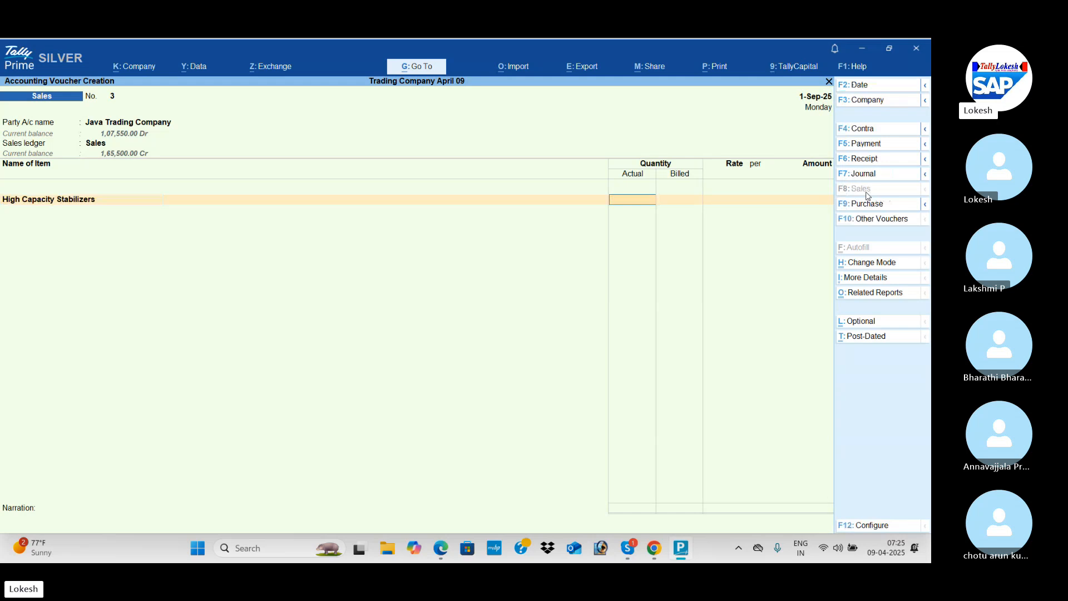
pyautogui.hotkey('alt', 'Tab')
# Check the PDF and set High Capacity Stabilizers to a billed quantity of 20 at a rate of 750.
pyautogui.hotkey('alt', 'Tab')
pyautogui.write('22')
pyautogui.press('Return')
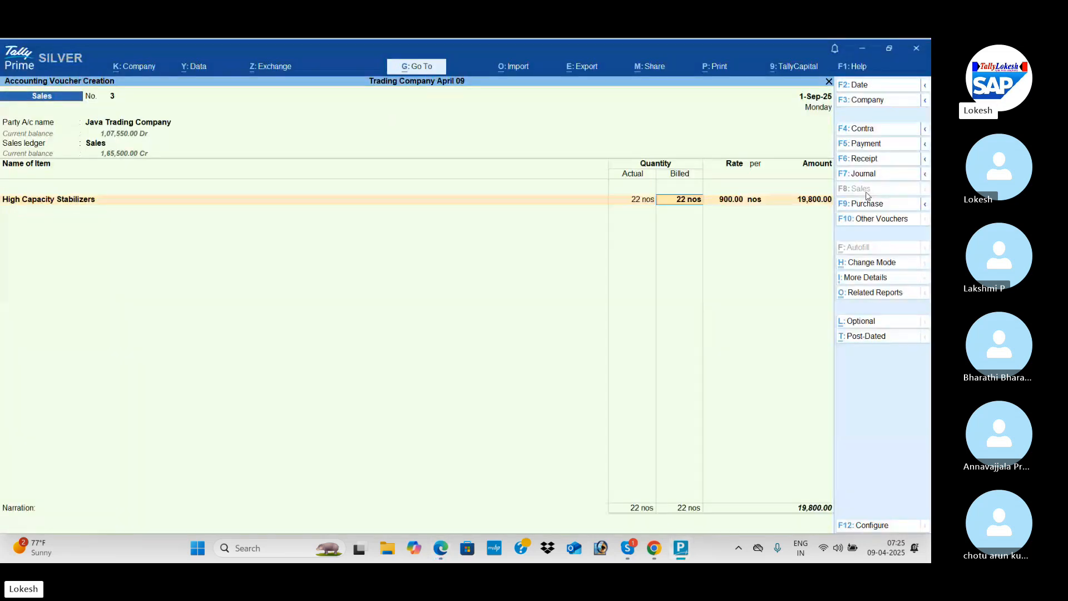
pyautogui.hotkey('alt', 'Tab')
pyautogui.hotkey('alt', 'Tab')
pyautogui.press('Return')
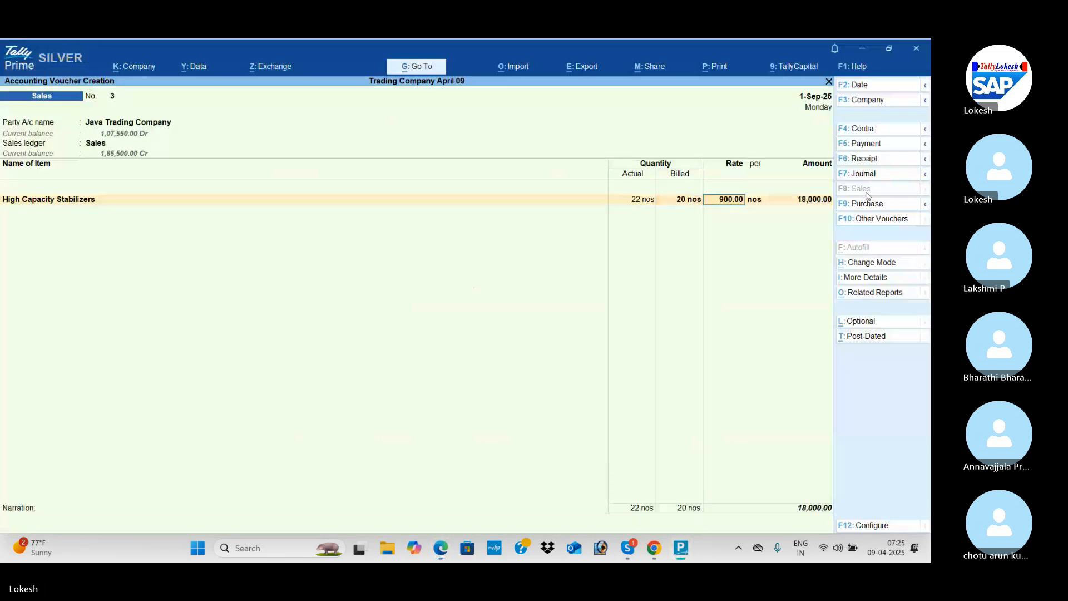
pyautogui.hotkey('alt', 'Tab')
pyautogui.hotkey('alt', 'Tab')
pyautogui.write('750')
pyautogui.press('Return')
# Add Low Capacity Stabilizers to the sale with an actual quantity of 6 and a billed quantity of 5.
pyautogui.press('Return')
pyautogui.press('Return')
pyautogui.write('l')
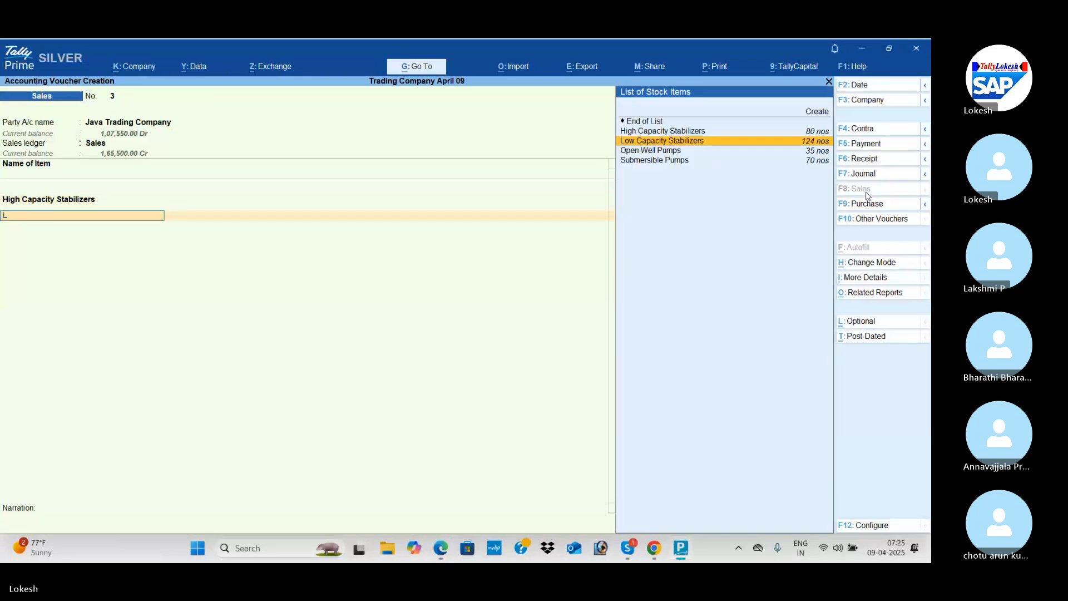
pyautogui.press('Return')
pyautogui.hotkey('alt', 'Tab')
pyautogui.hotkey('alt', 'Tab')
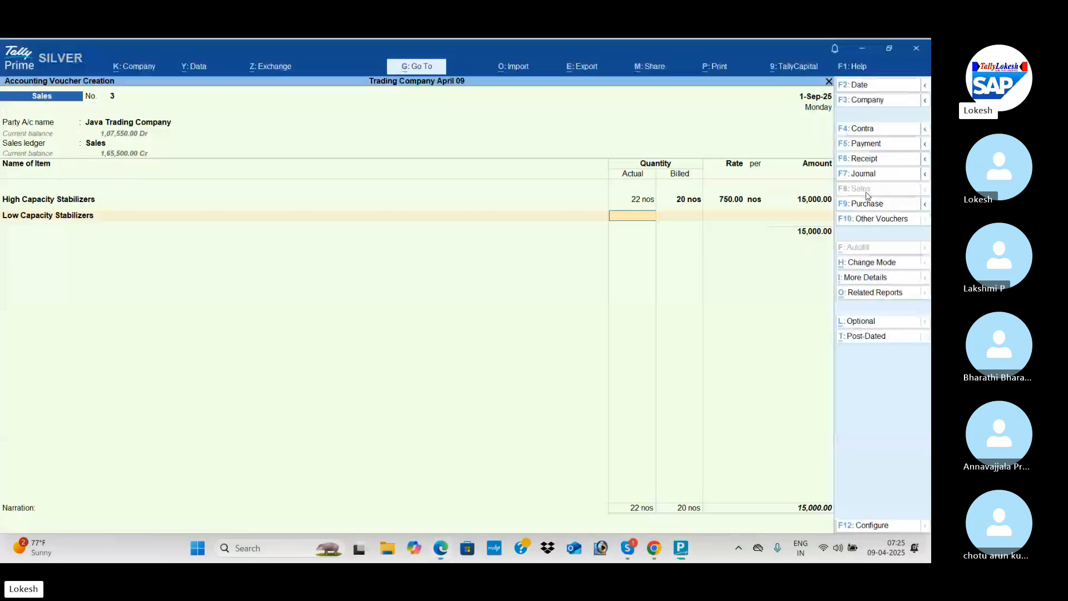
pyautogui.write('6')
pyautogui.press('Return')
pyautogui.write('5')
pyautogui.press('Return')
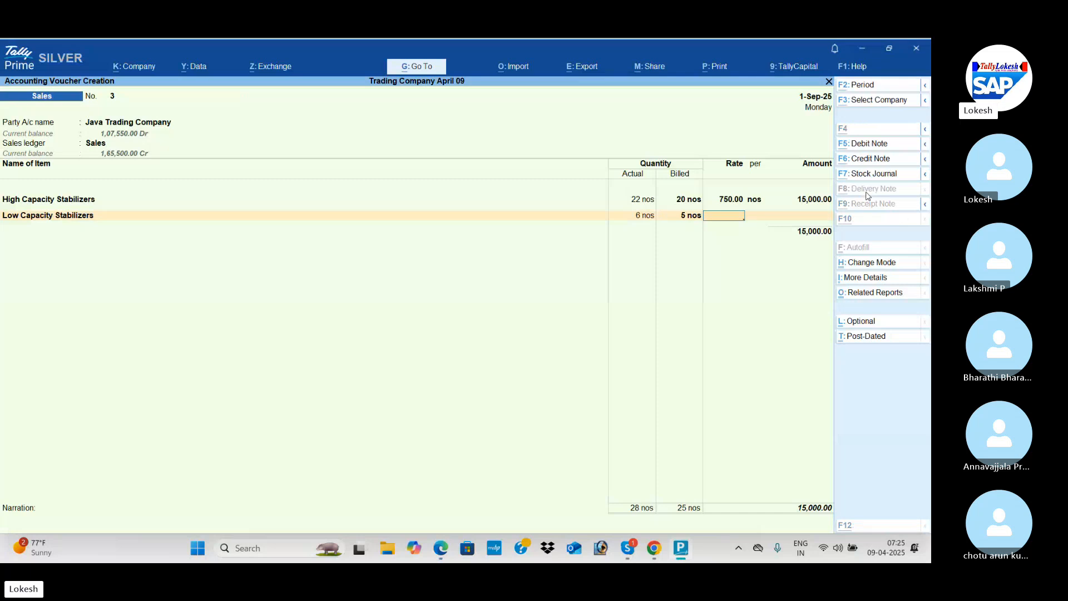
# Check the PDF and set the Low Capacity Stabilizers rate to 450 per nos.
pyautogui.hotkey('alt', 'Tab')
pyautogui.hotkey('alt', 'Tab')
pyautogui.write('450')
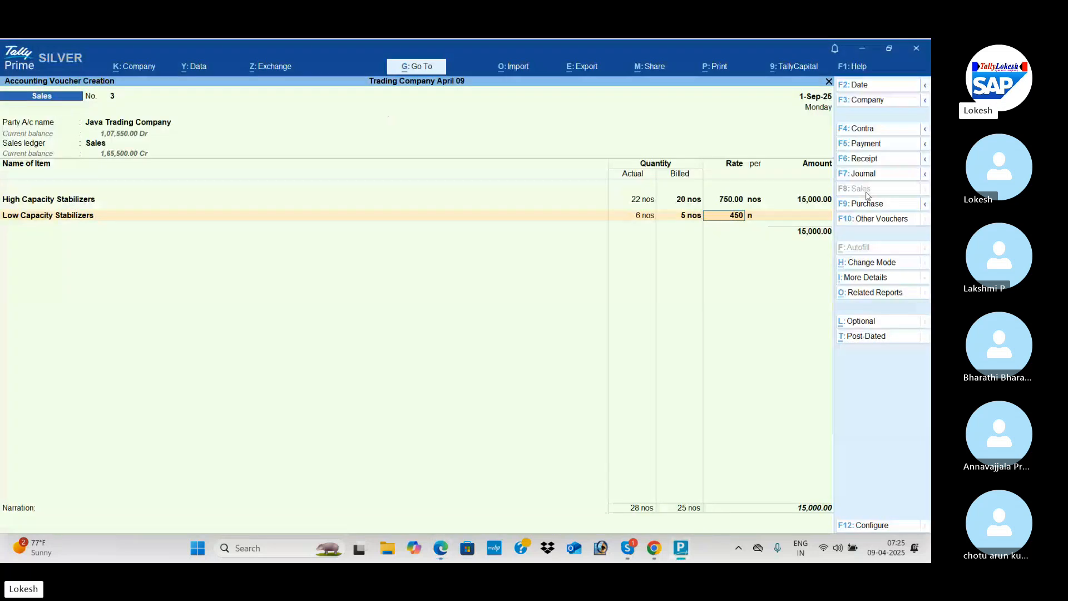
pyautogui.press('Return')
pyautogui.press('Return')
pyautogui.press('Return')
# Add the CGST and SGST ledgers to the Java Trading Company sale and save the voucher.
pyautogui.write('cg')
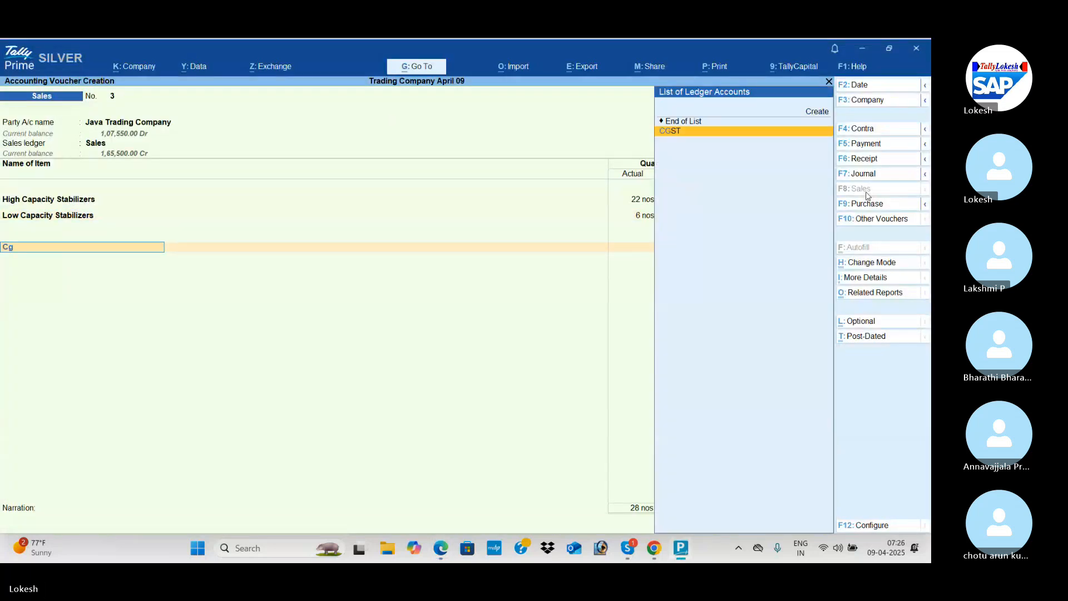
pyautogui.press('Return')
pyautogui.press('Return')
pyautogui.write('sg')
pyautogui.press('Return')
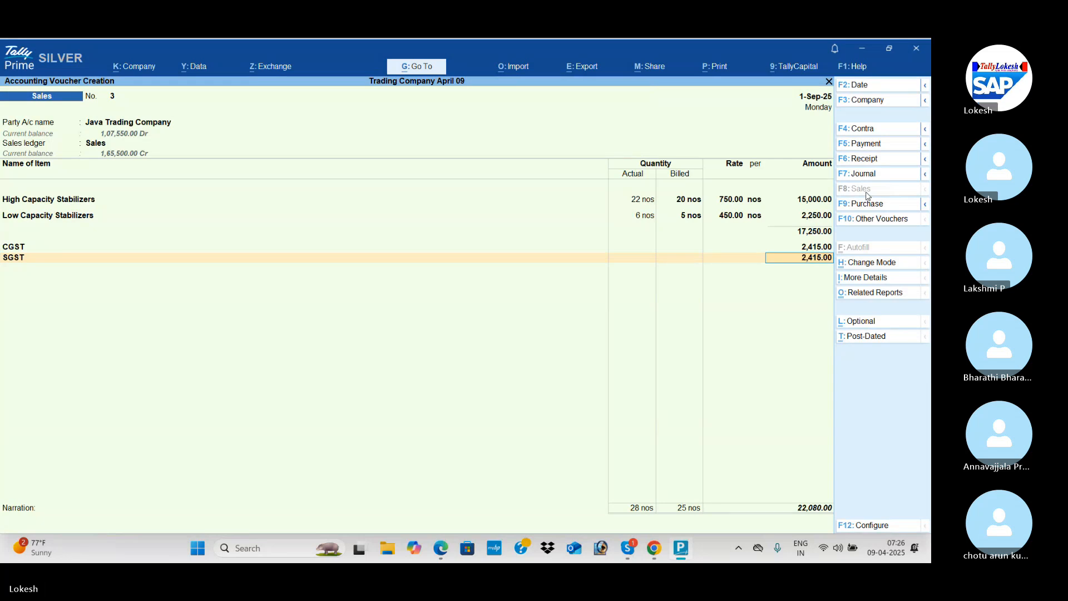
pyautogui.press('Return')
pyautogui.press('Return')
pyautogui.press('Return')
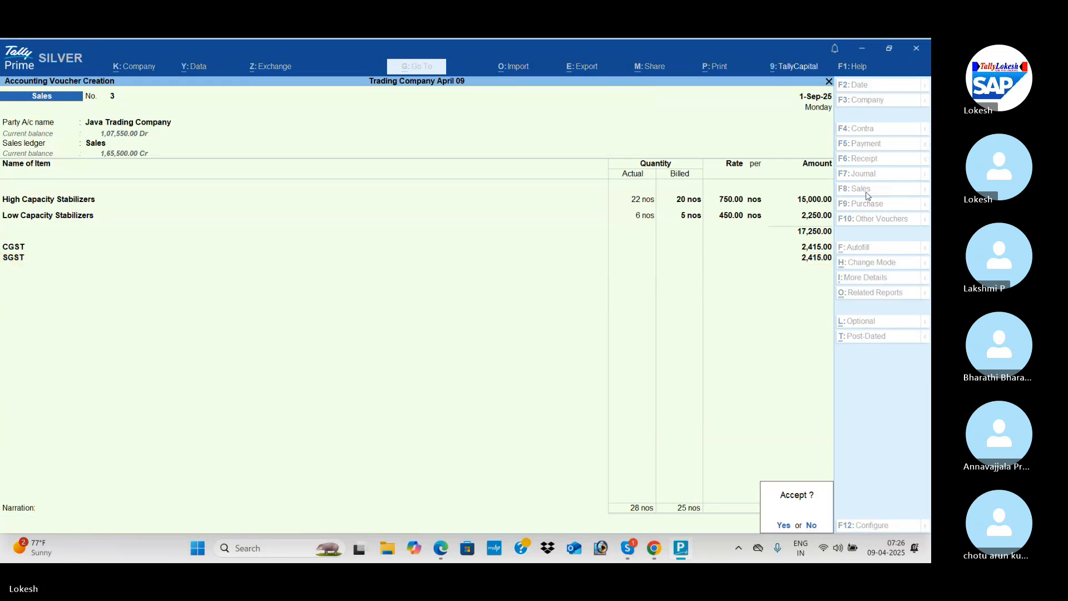
pyautogui.press('Return')
# Read on in the PDF through entries 36 to 43, covering the discounted sale to Seacrest Trading Corporation.
pyautogui.hotkey('alt', 'Tab')
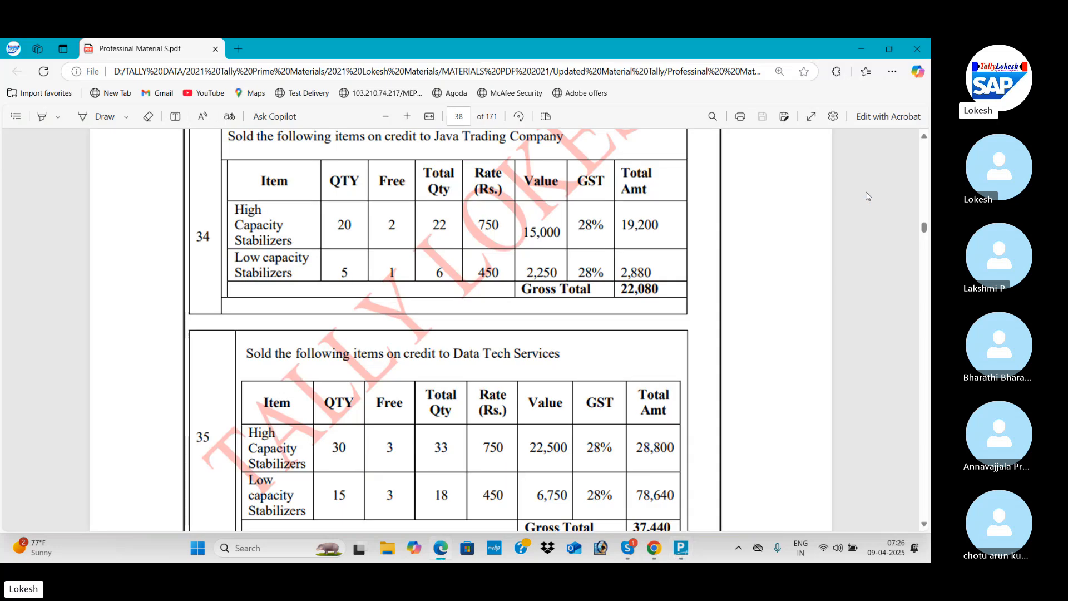
pyautogui.scroll(-3, 866, 192)
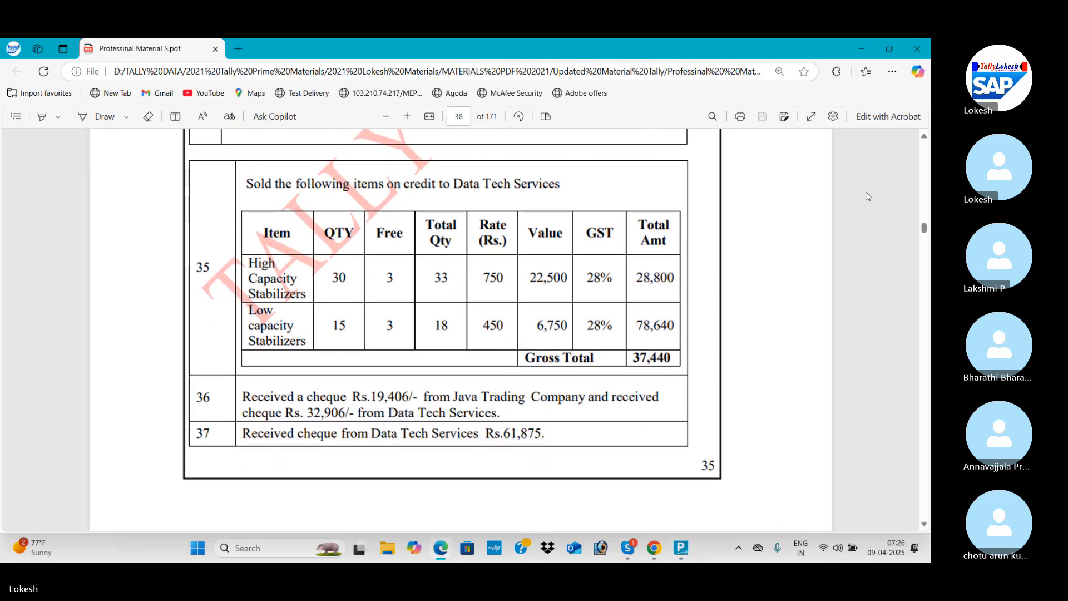
pyautogui.scroll(-6, 866, 193)
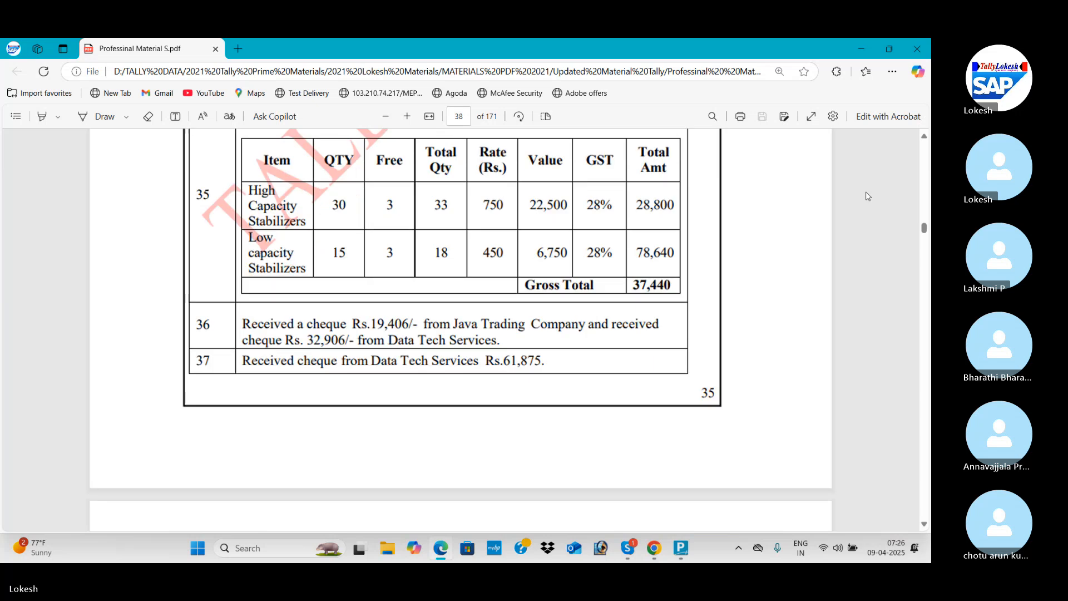
pyautogui.scroll(-1, 866, 192)
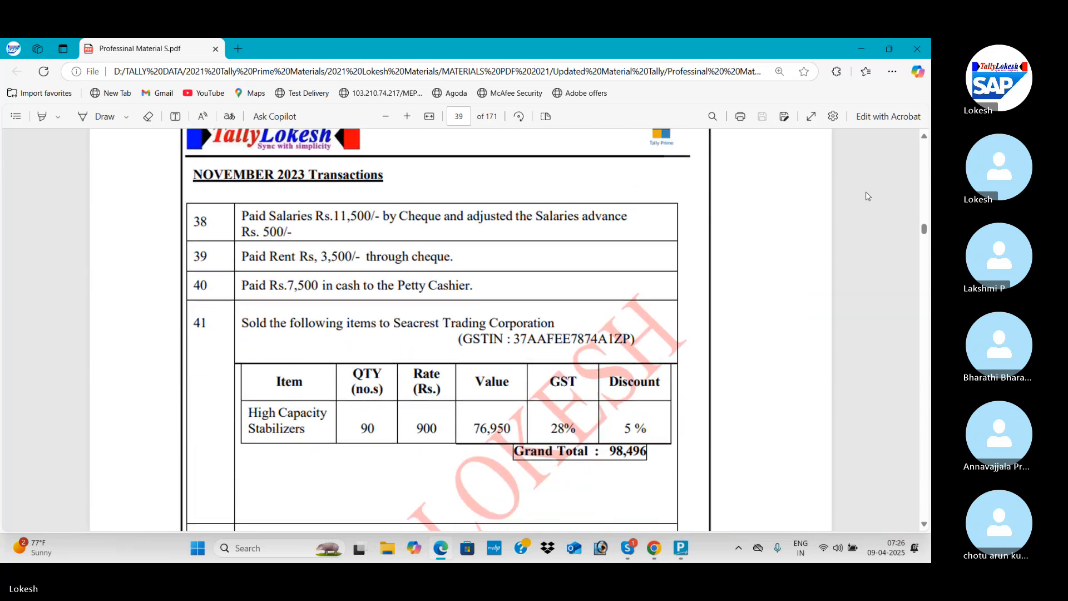
pyautogui.scroll(-1, 866, 192)
pyautogui.scroll(-3, 865, 192)
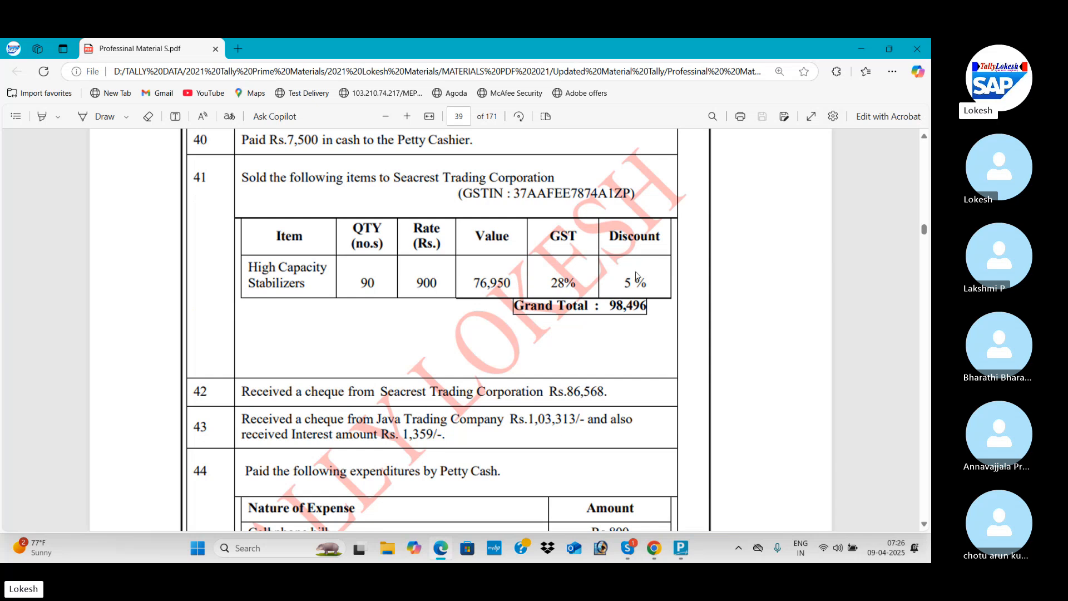
# In TallyPrime's company features, enable the discount column in invoices and disable separate actual and billed quantity columns.
pyautogui.hotkey('alt', 'Tab')
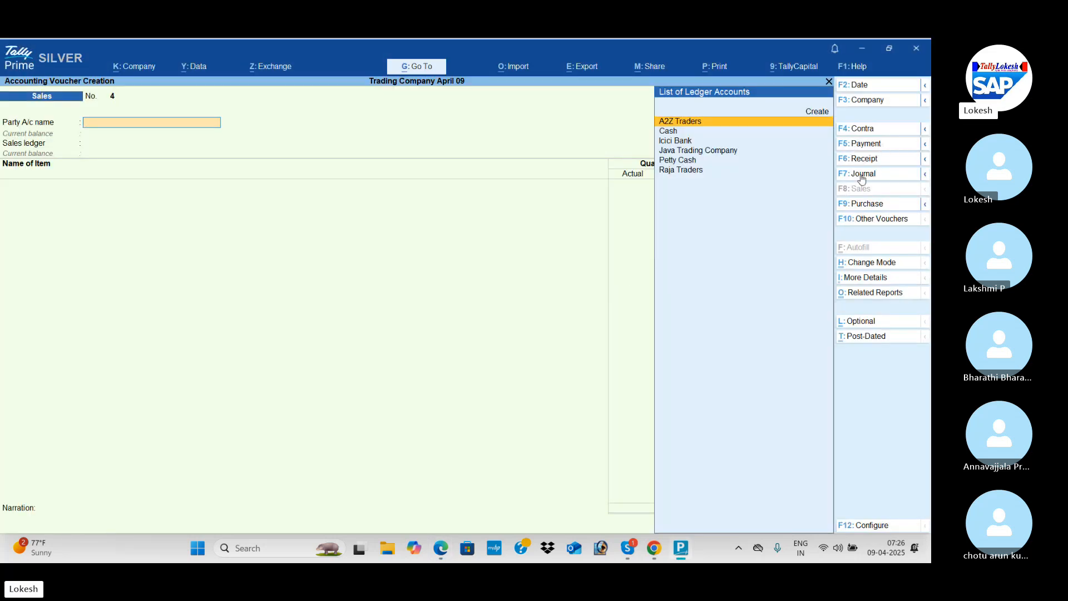
pyautogui.click(151, 71)
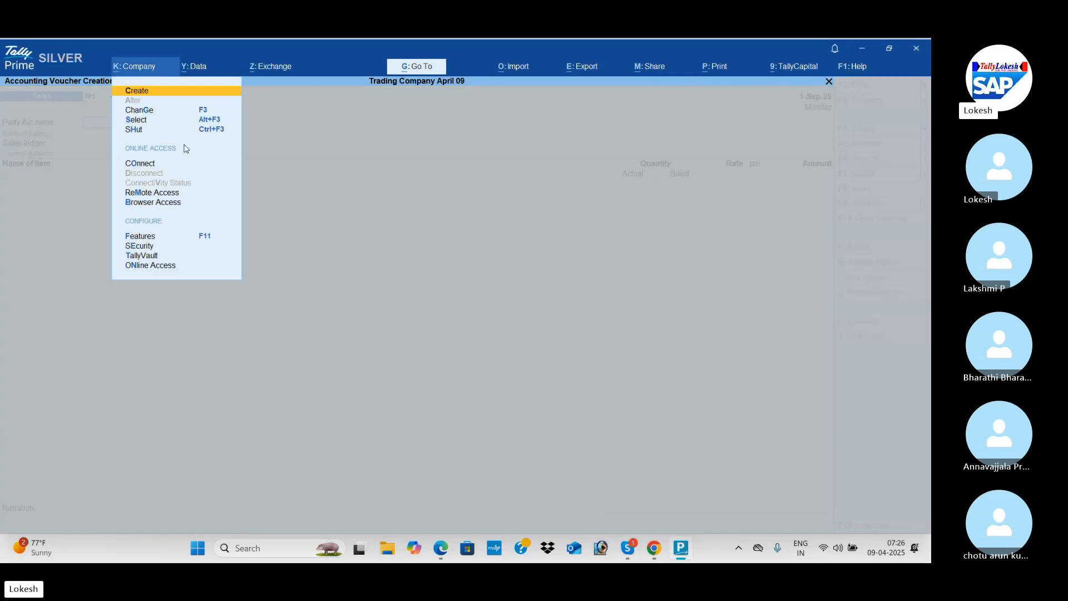
pyautogui.click(205, 238)
pyautogui.click(384, 380)
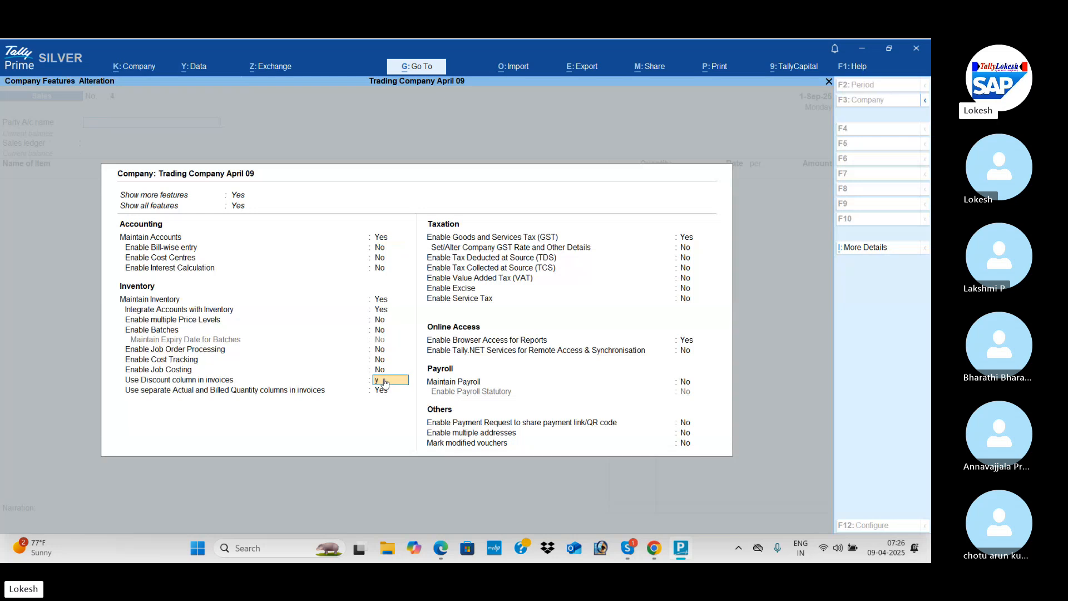
pyautogui.write('y')
pyautogui.press('Return')
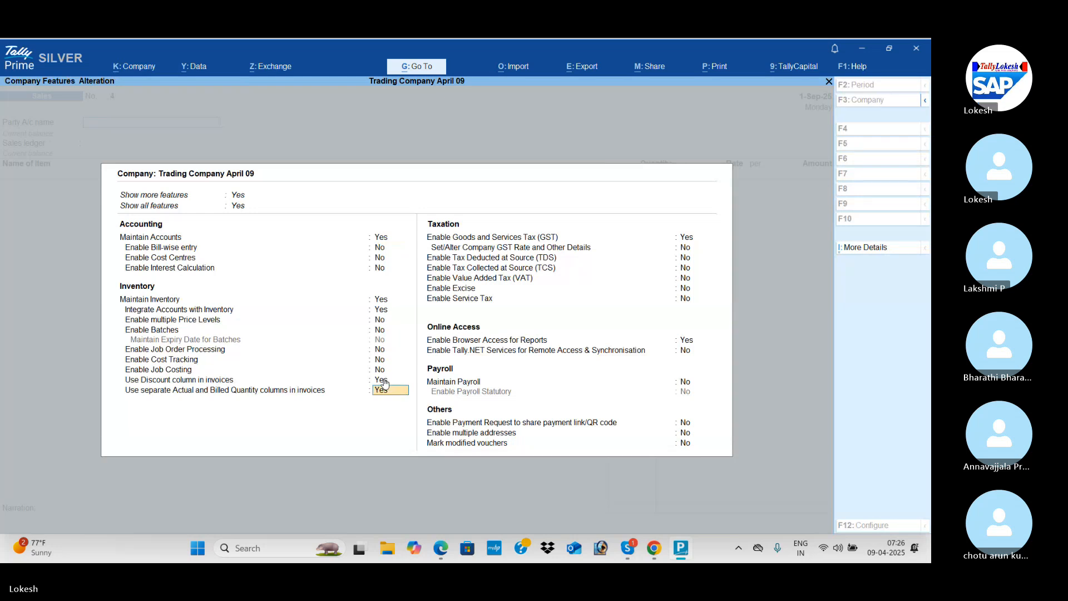
pyautogui.write('n')
pyautogui.press('Return')
pyautogui.hotkey('ctrl', 'a')
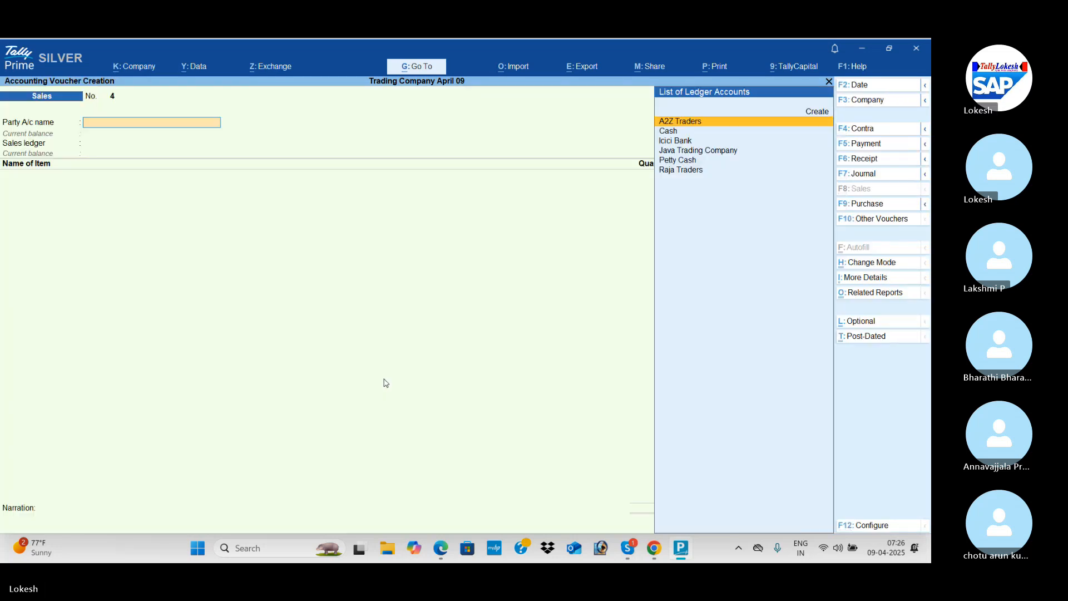
# Check the customer in the PDF and create a party ledger named Secrest Trading Corporation under Sundry Debtors.
pyautogui.hotkey('alt', 'Tab')
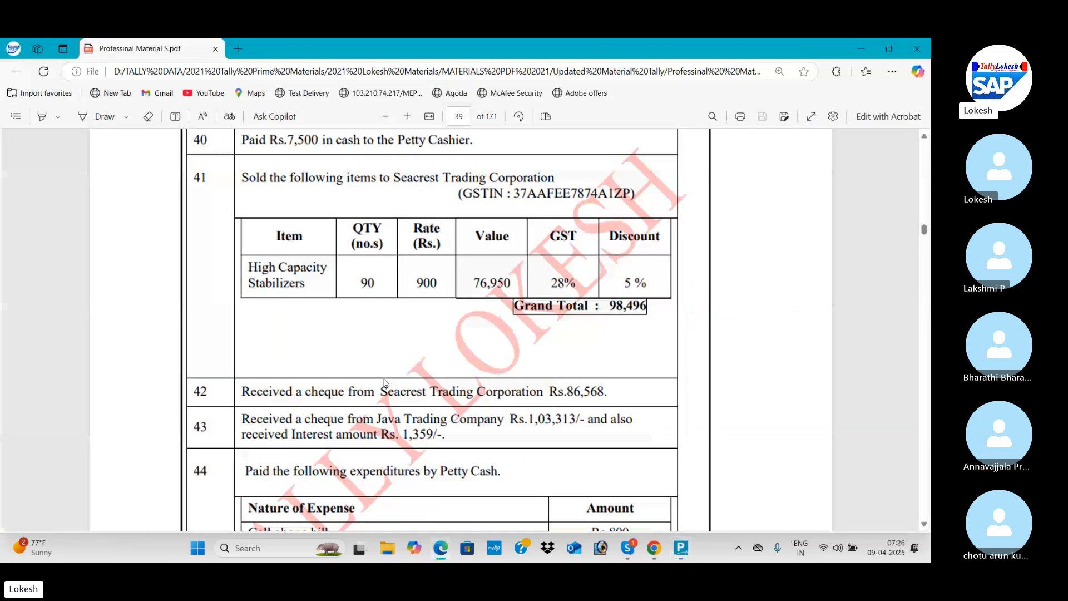
pyautogui.hotkey('alt', 'Tab')
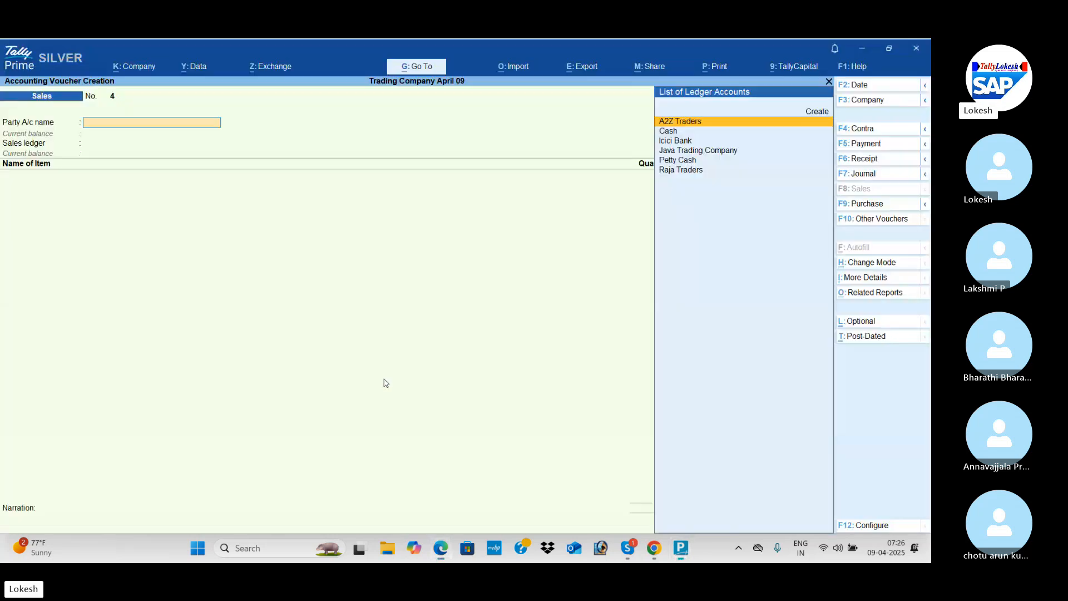
pyautogui.hotkey('alt', 'c')
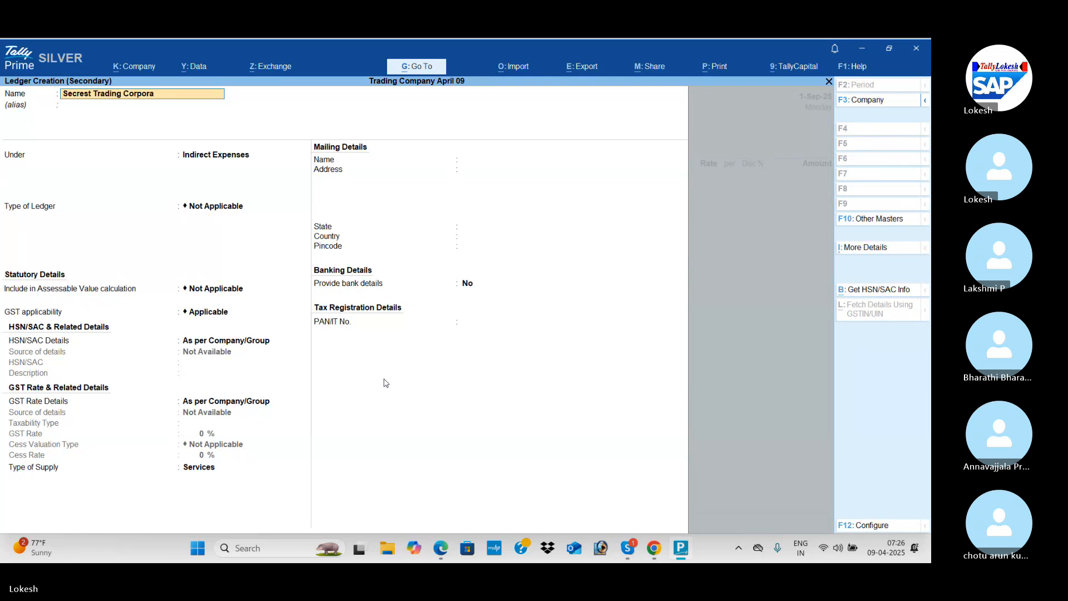
pyautogui.press('Return')
pyautogui.press('Return')
pyautogui.write('Sun')
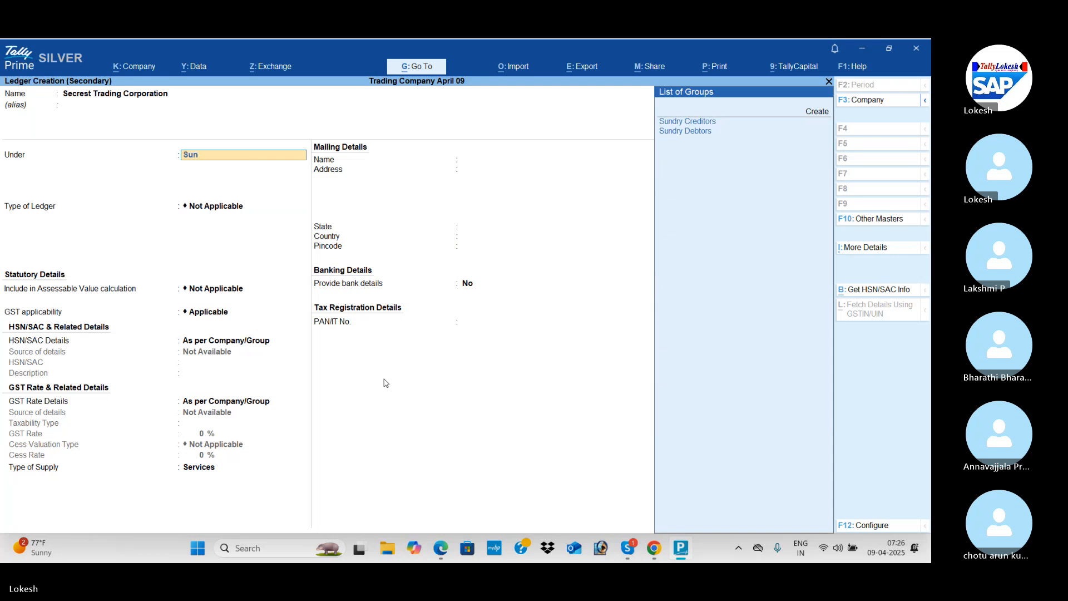
pyautogui.press('Down')
pyautogui.press('Return')
# Enter 37 as the ledger's GSTIN/UIN with the default state and registration type, and save it as the voucher's party with default details.
pyautogui.press('Return')
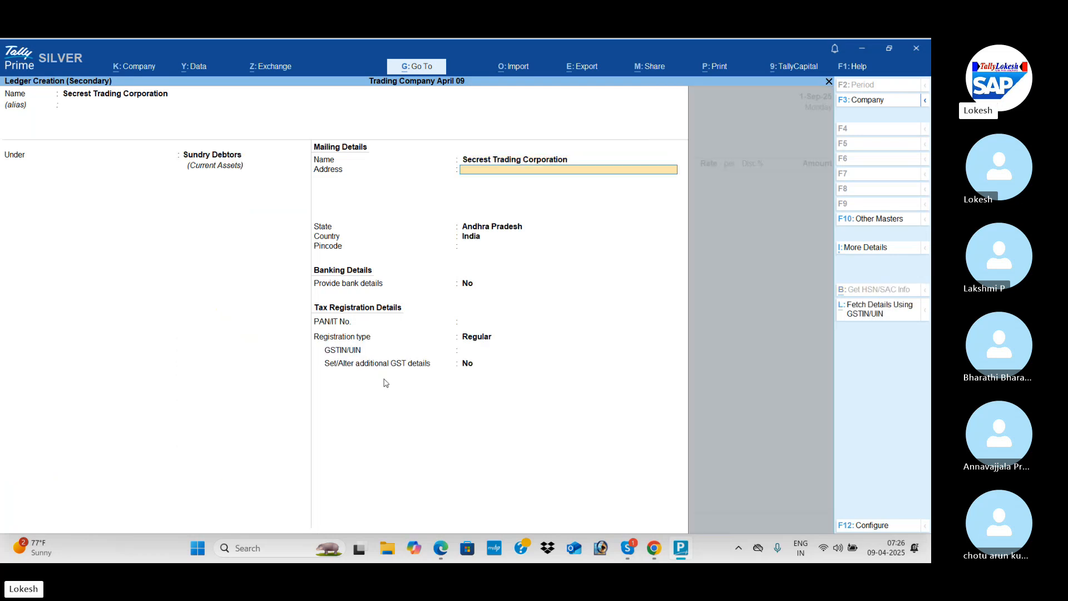
pyautogui.press('Return')
pyautogui.press('Return')
pyautogui.press('Return')
pyautogui.press('Return')
pyautogui.press('Return')
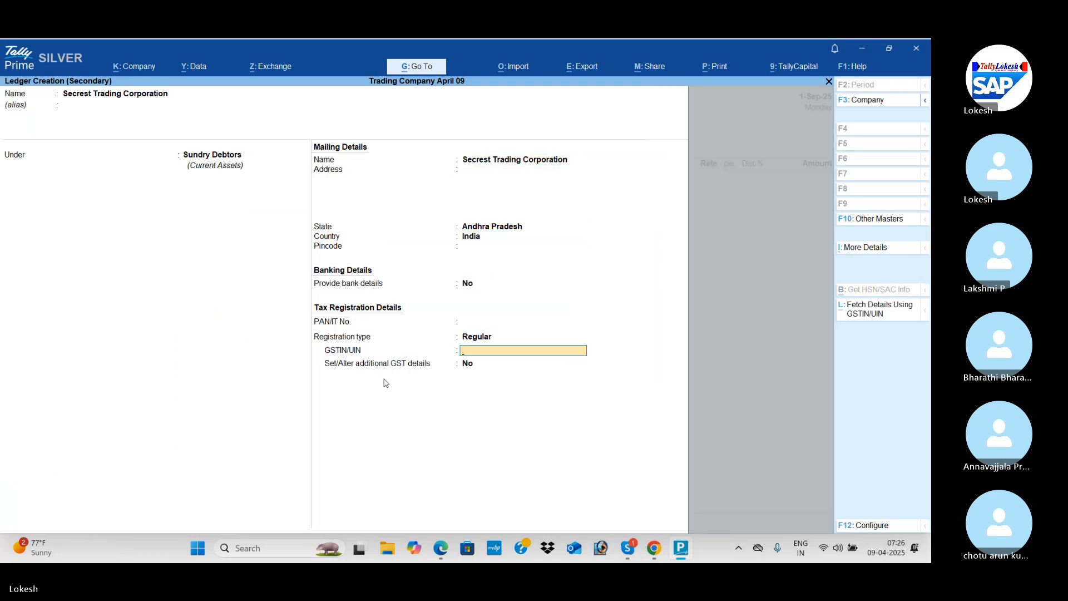
pyautogui.hotkey('alt', 'Tab')
pyautogui.hotkey('alt', 'Tab')
pyautogui.write('3')
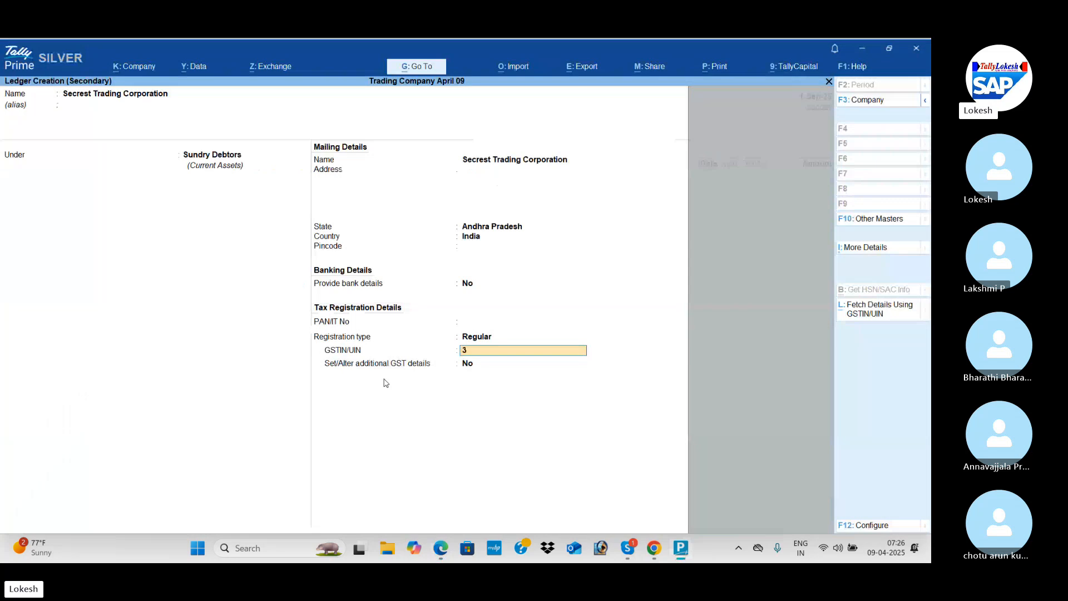
pyautogui.write('7')
pyautogui.press('Return')
pyautogui.press('Return')
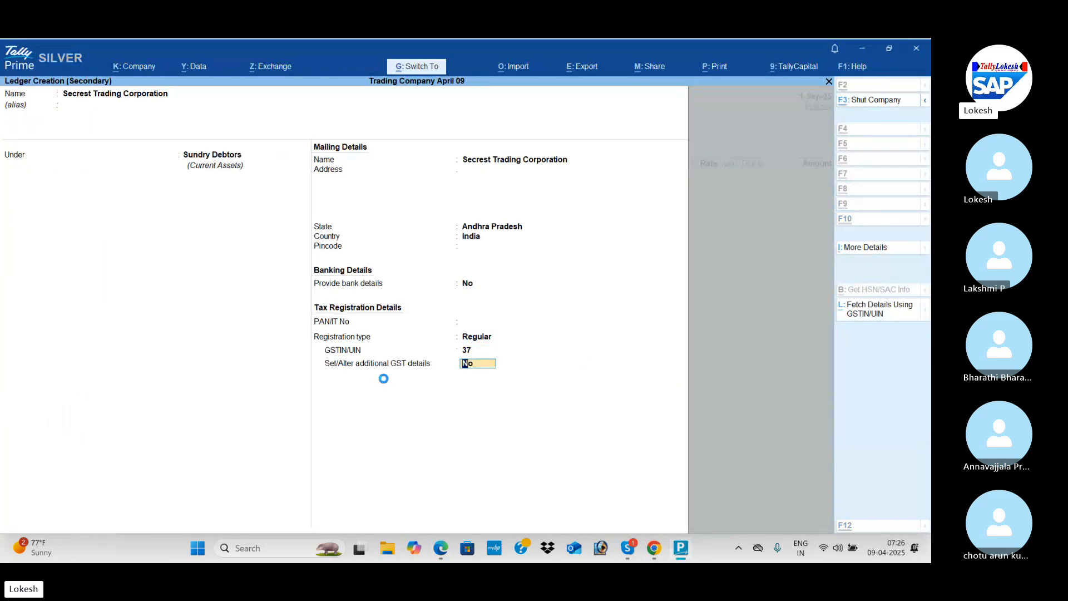
pyautogui.hotkey('ctrl', 'a')
pyautogui.hotkey('ctrl', 'a')
pyautogui.hotkey('ctrl', 'a')
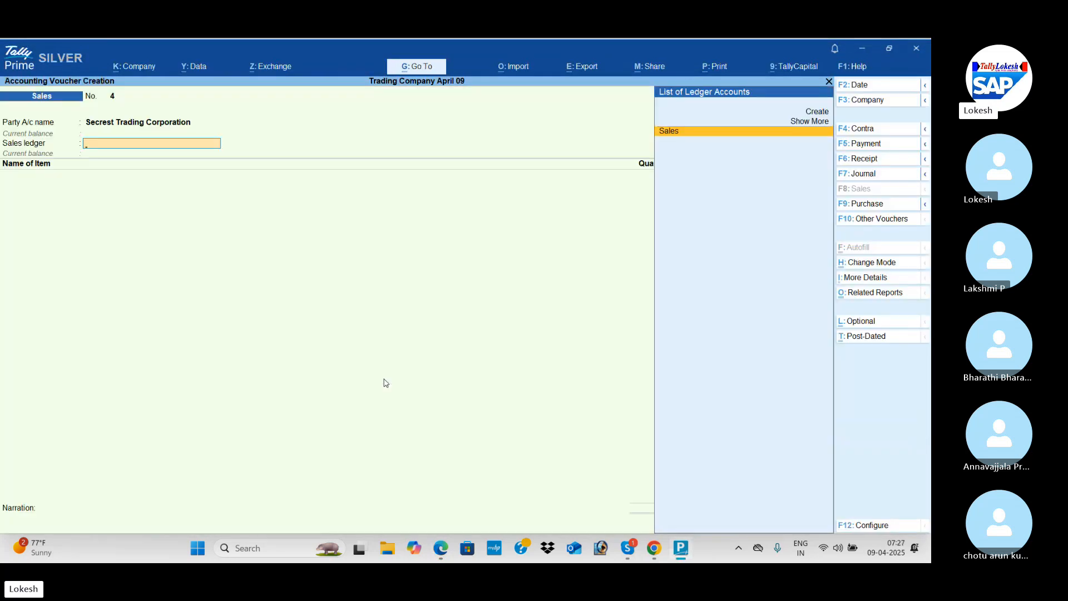
# Choose the Sales ledger and add High Capacity Stabilizers to the voucher with a quantity of 90, as listed in the PDF.
pyautogui.press('Return')
pyautogui.hotkey('alt', 'Tab')
pyautogui.hotkey('alt', 'Tab')
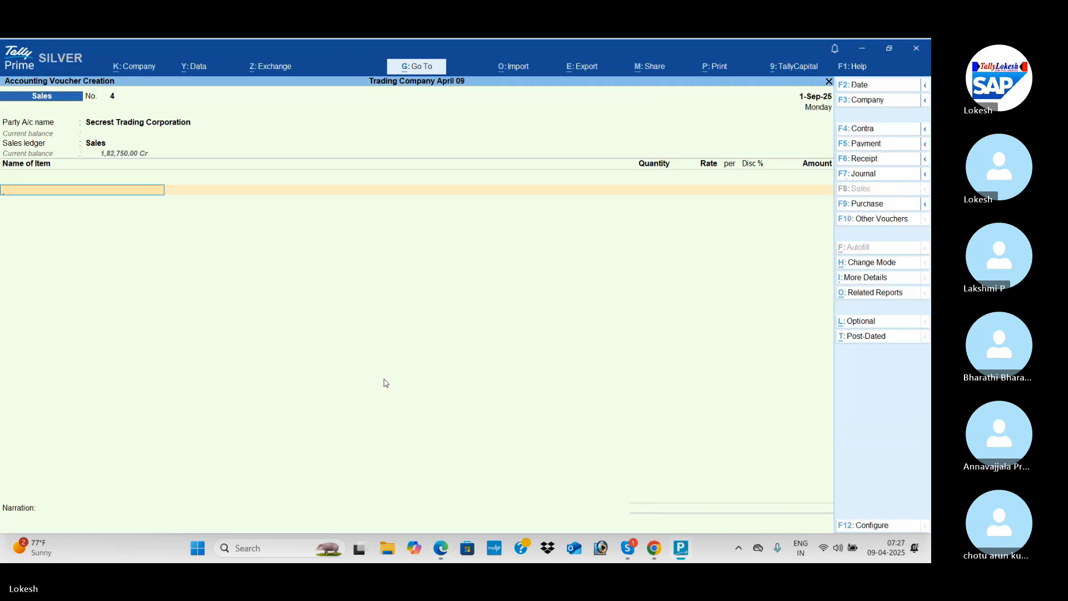
pyautogui.write('h')
pyautogui.press('Return')
pyautogui.hotkey('alt', 'Tab')
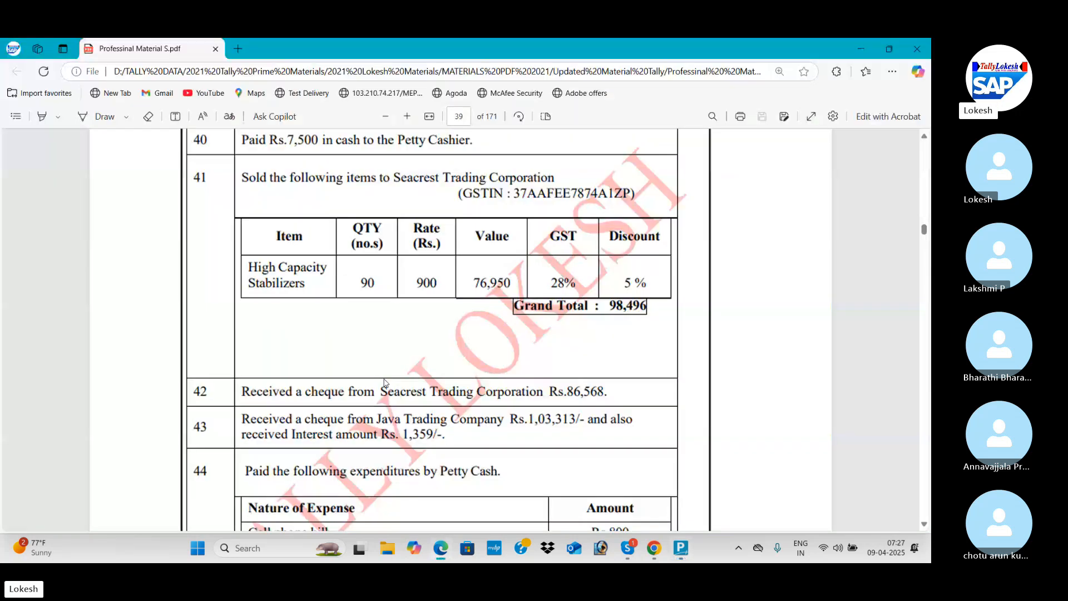
pyautogui.hotkey('alt', 'Tab')
pyautogui.write('90')
pyautogui.press('Return')
# Set the High Capacity Stabilizers rate to 900 and apply the 5% discount given in the PDF.
pyautogui.press('Return')
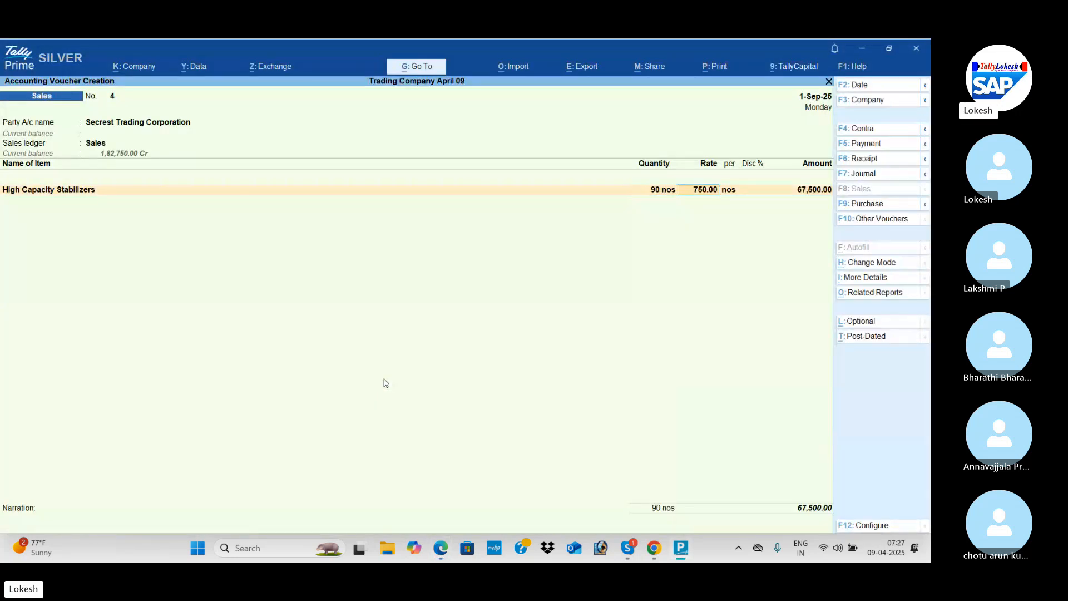
pyautogui.write('90')
pyautogui.press('Return')
pyautogui.hotkey('alt', 'Tab')
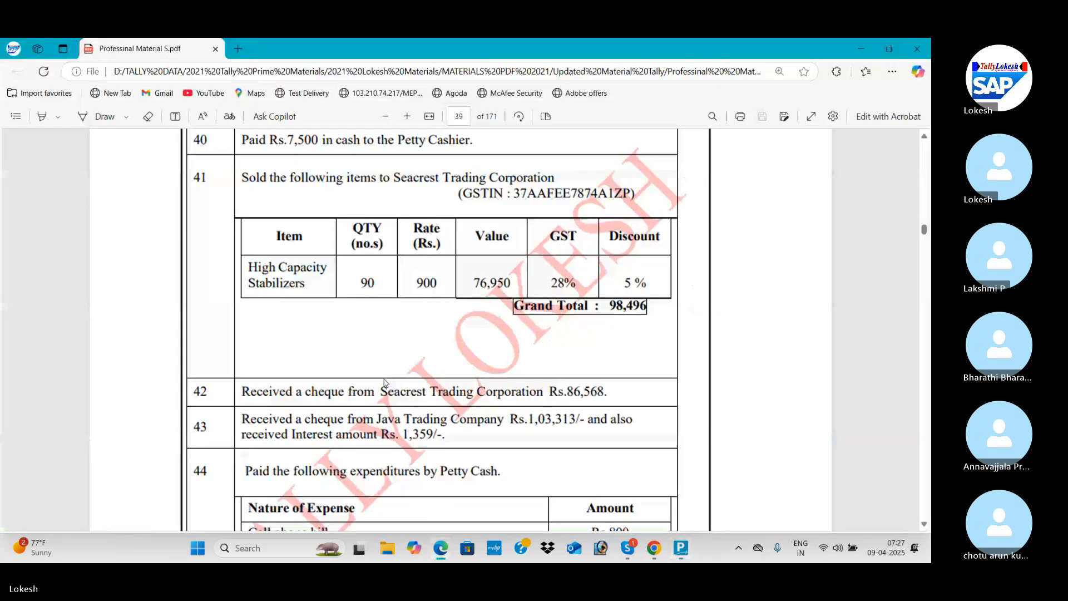
pyautogui.hotkey('alt', 'Tab')
pyautogui.write('5')
pyautogui.press('Return')
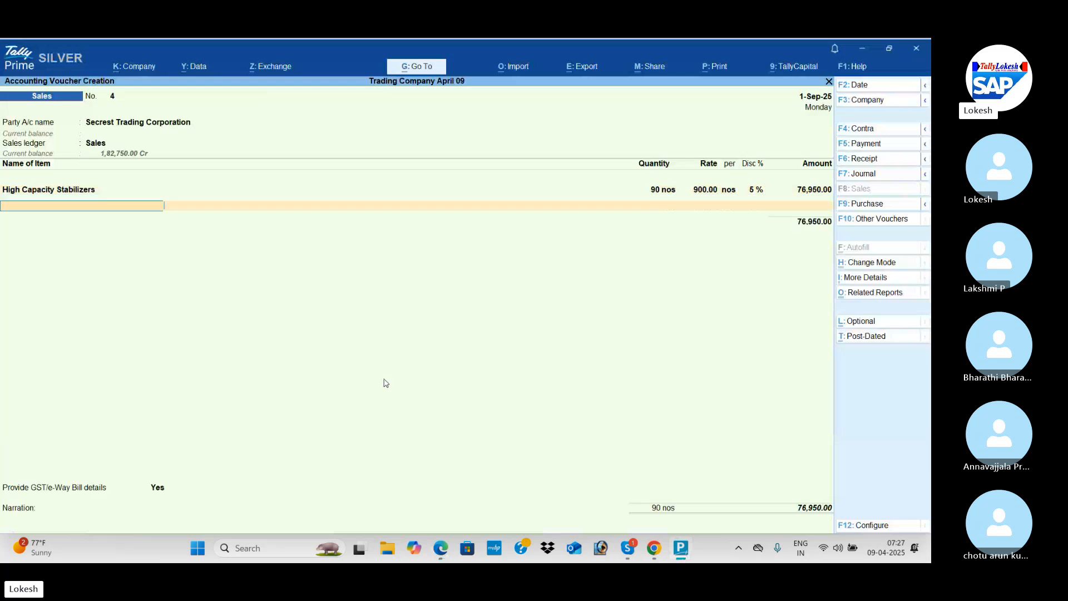
# Add the CGST and SGST ledgers to the Secrest Trading Corporation sale and decline providing GST/e-Way Bill details.
pyautogui.press('Return')
pyautogui.write('cg')
pyautogui.press('Return')
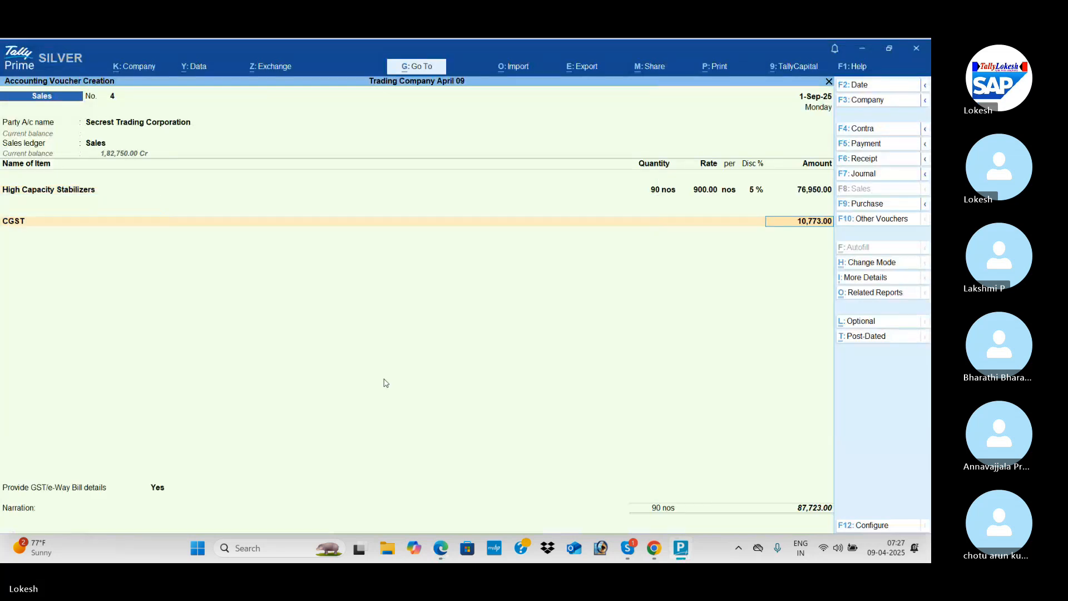
pyautogui.press('Return')
pyautogui.write('sg')
pyautogui.press('Return')
pyautogui.press('Return')
pyautogui.press('Return')
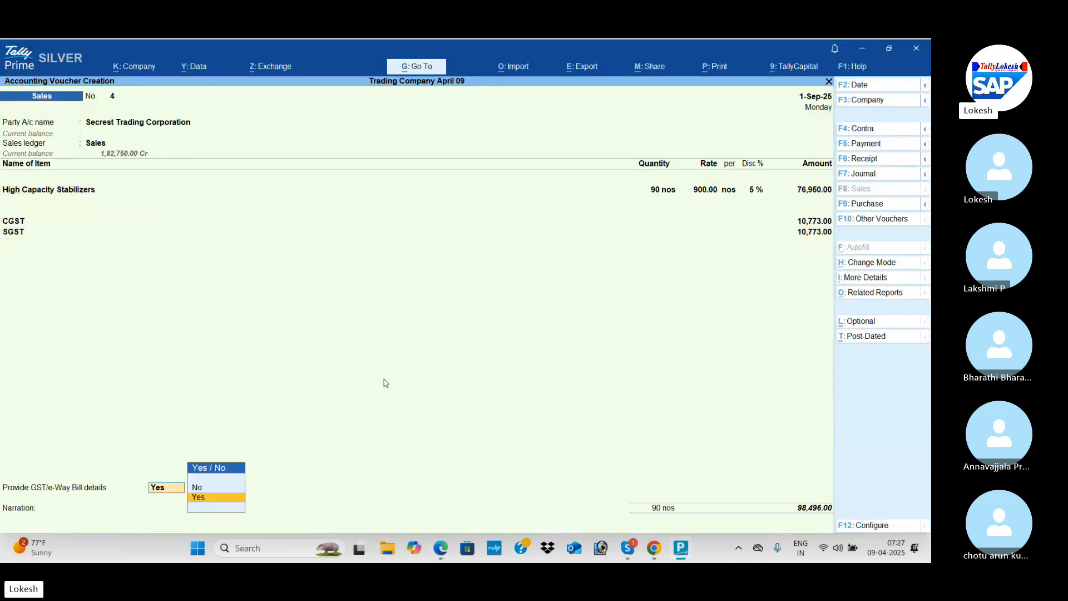
pyautogui.press('Return')
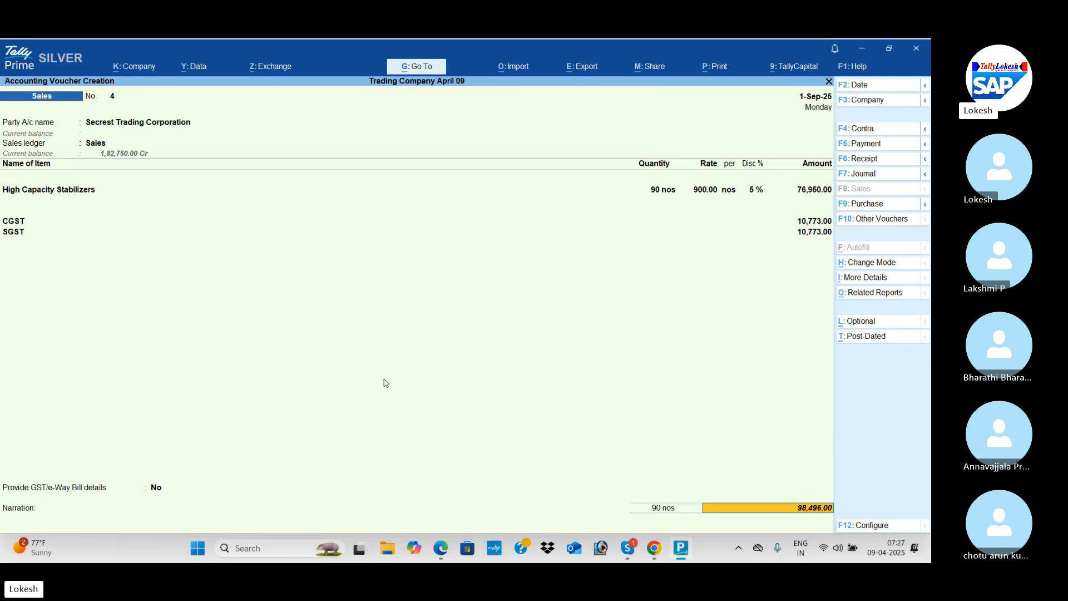
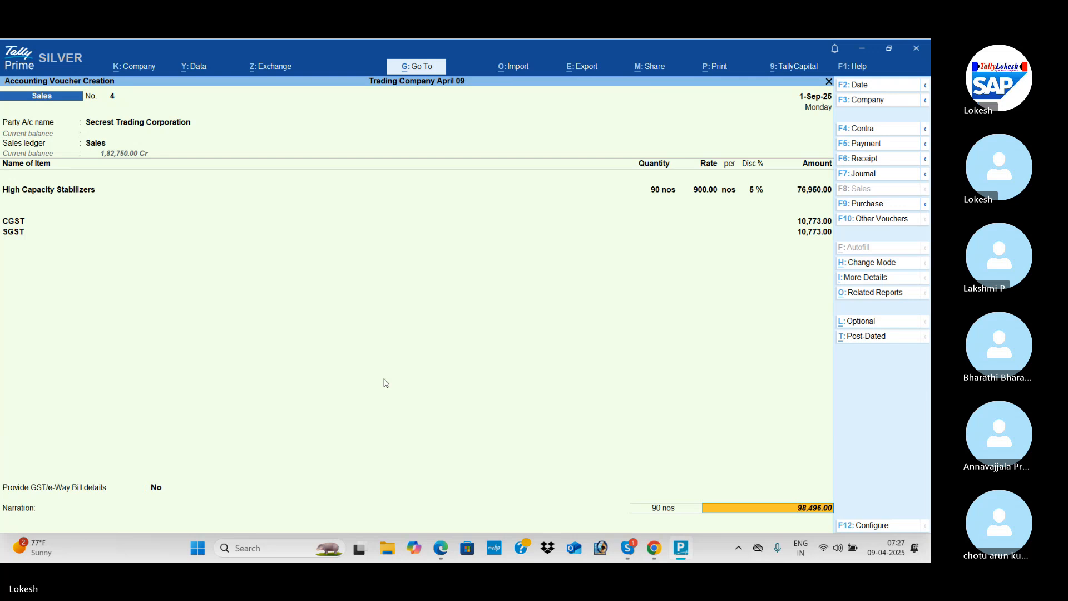
# Leave the narration blank and save the Secrest Trading Corporation sales voucher.
pyautogui.press('Return')
pyautogui.press('Return')
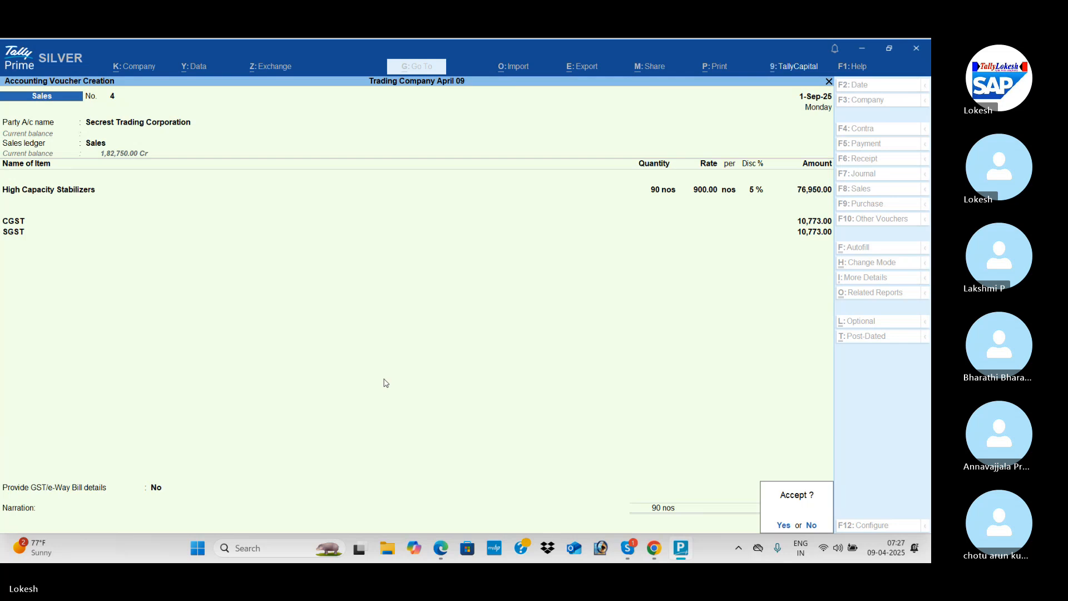
pyautogui.press('Return')
pyautogui.press('n')
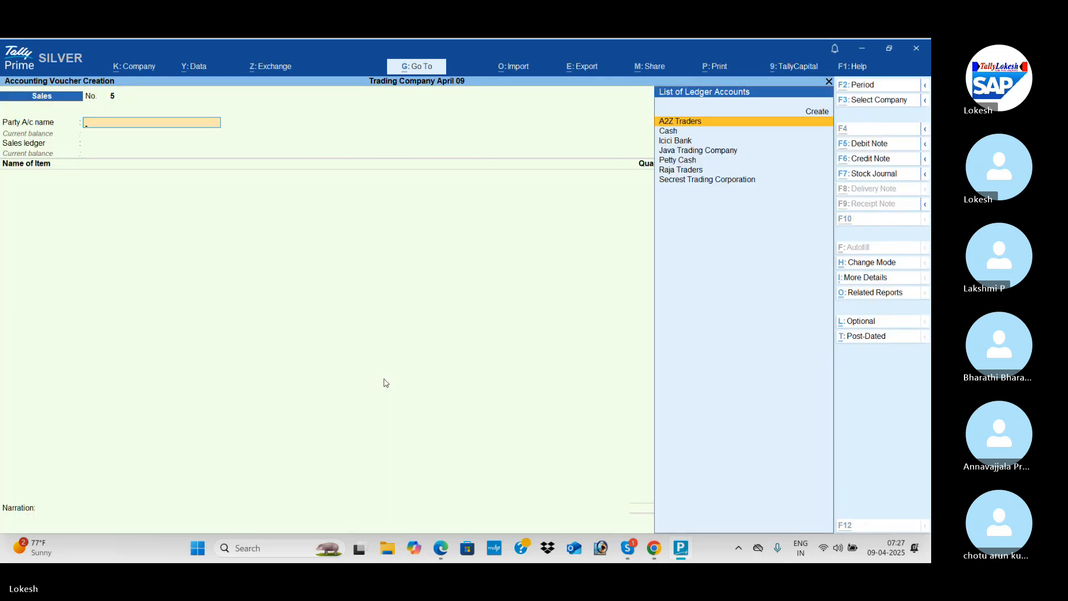
# Look through the PDF's transactions from number 42 onward for the goods returned to A2Z Traders.
pyautogui.hotkey('alt', 'Tab')
pyautogui.scroll(-3, 386, 383)
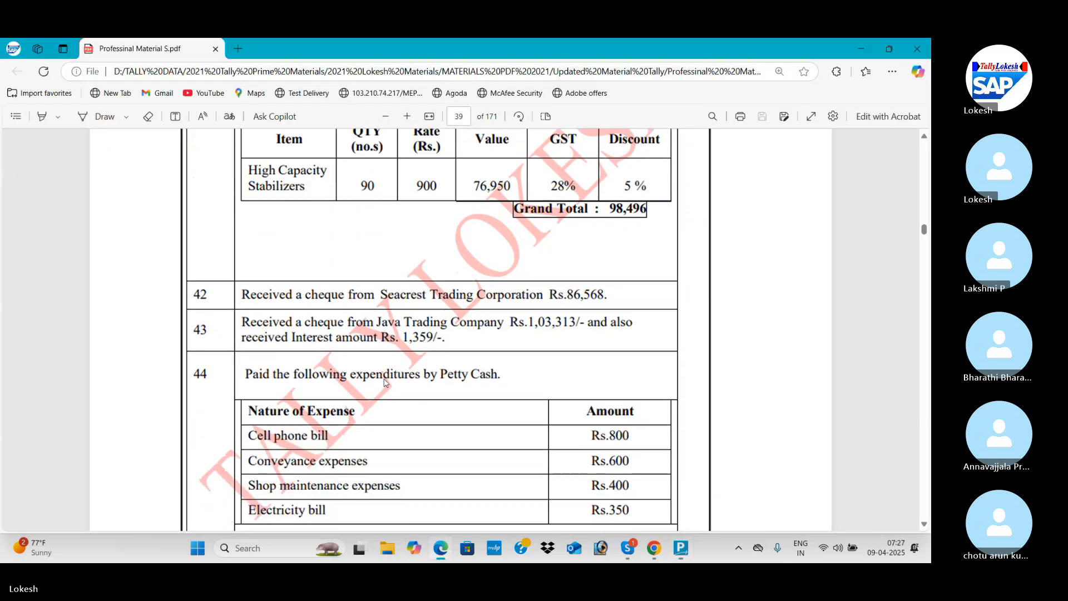
pyautogui.scroll(-1, 385, 383)
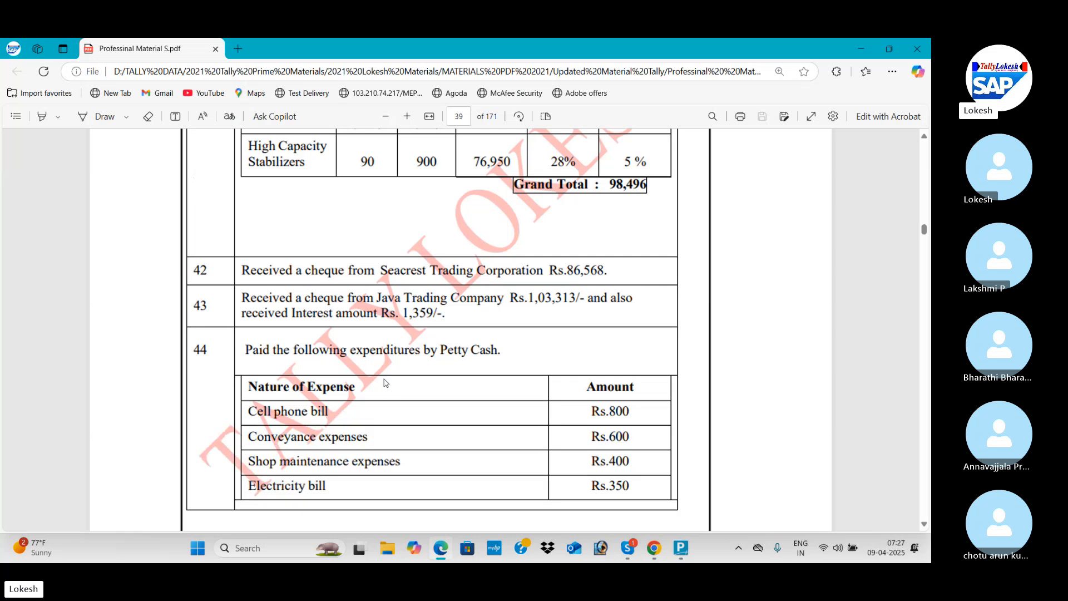
pyautogui.scroll(-3, 384, 383)
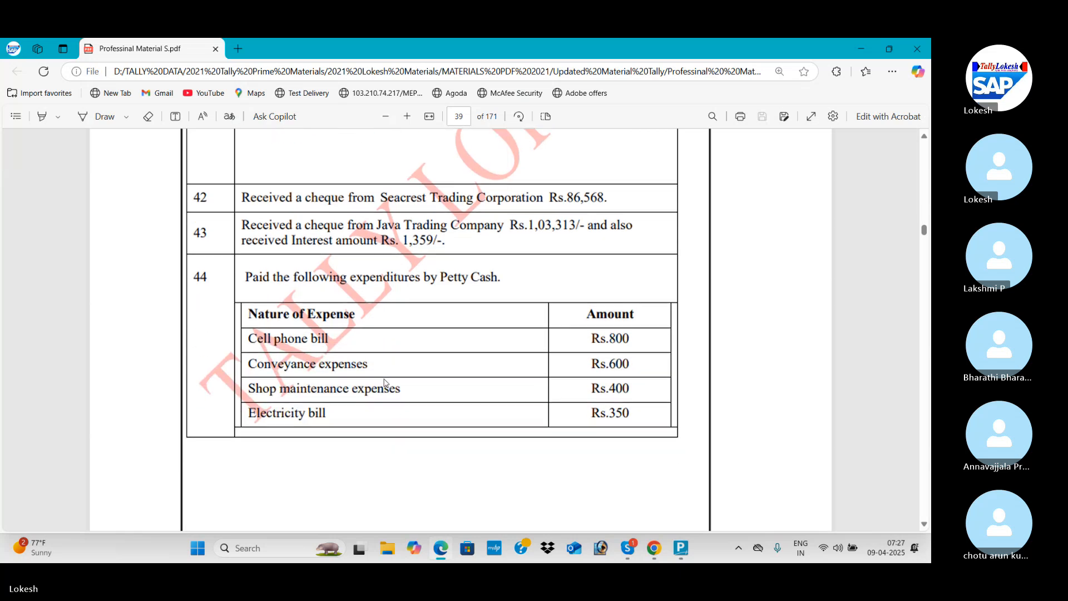
pyautogui.scroll(-20, 384, 383)
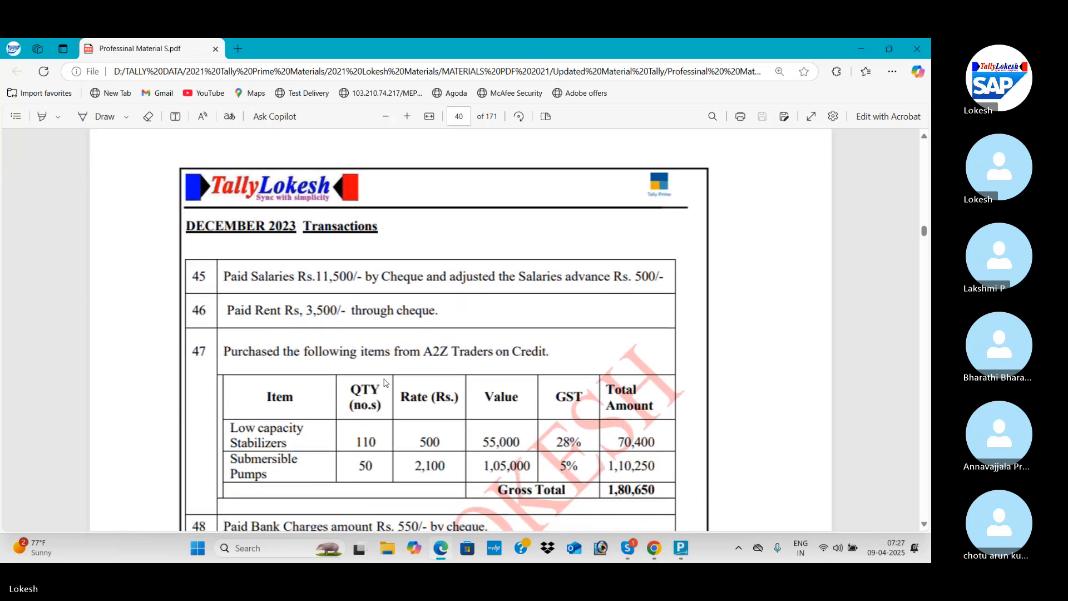
pyautogui.scroll(-3, 384, 383)
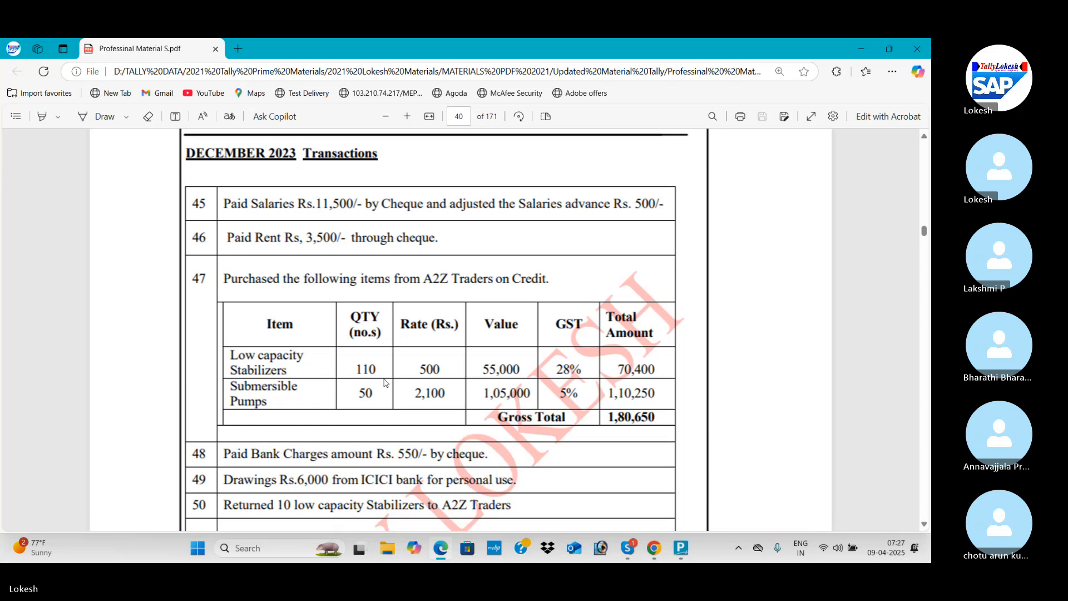
pyautogui.scroll(-9, 384, 383)
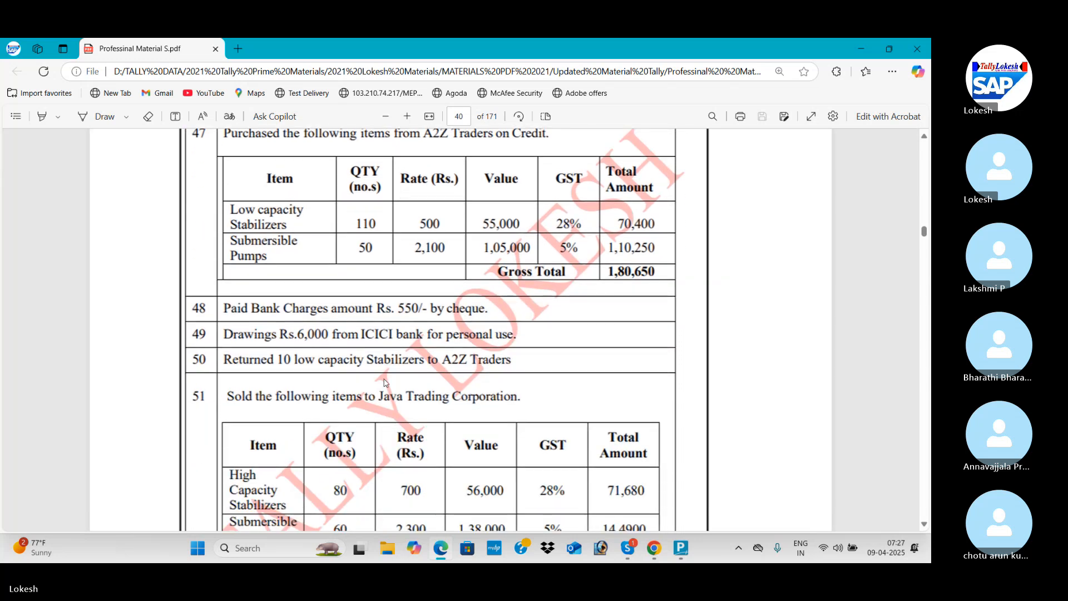
pyautogui.scroll(-2, 384, 383)
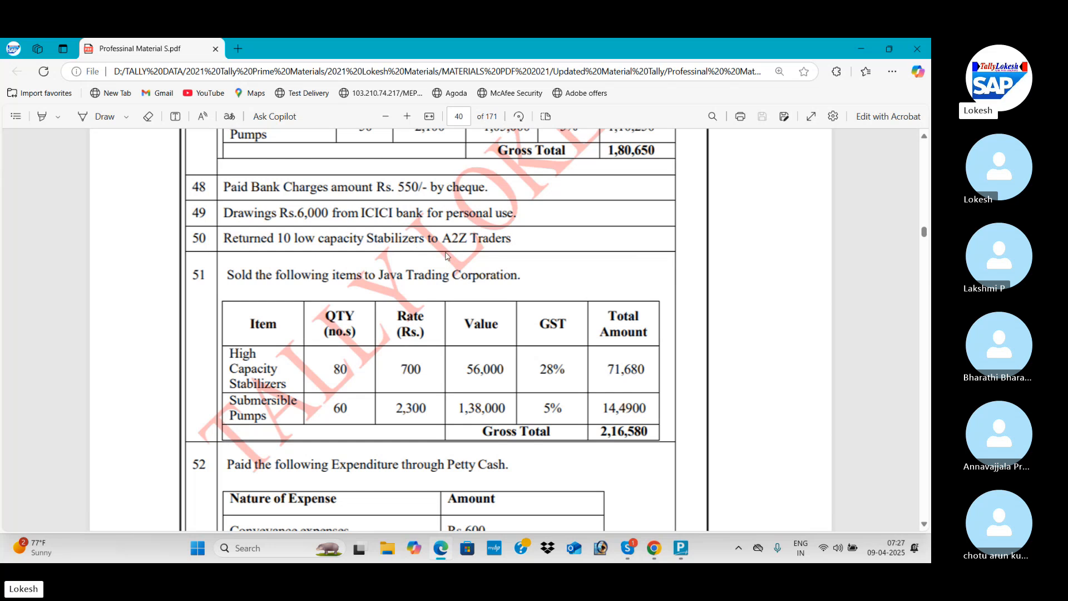
pyautogui.hotkey('alt', 'Tab')
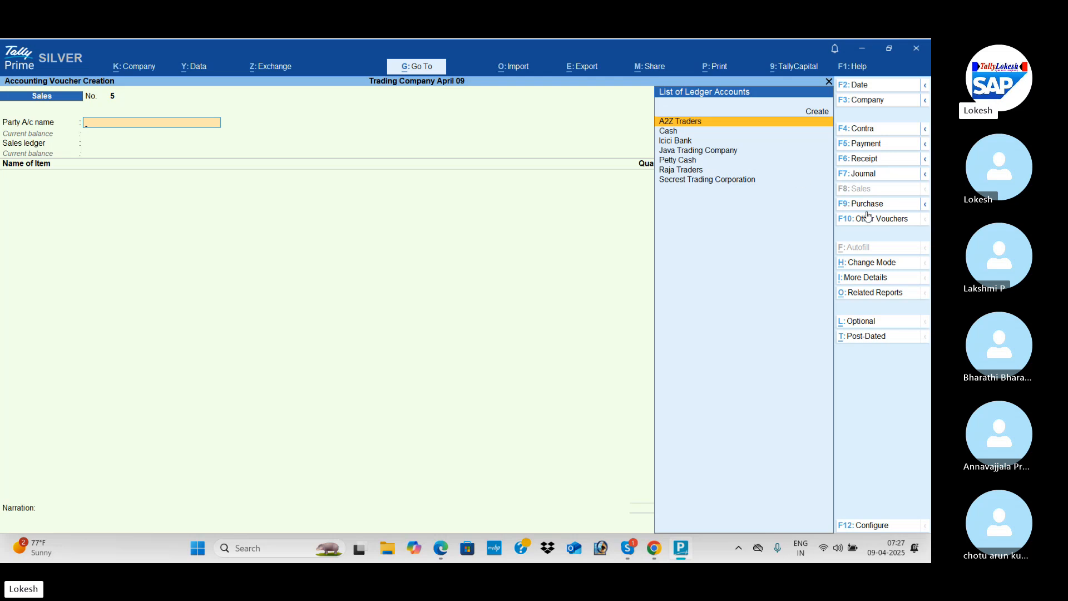
# Change the voucher type from Sales to Debit Note for the purchase return.
pyautogui.click(876, 220)
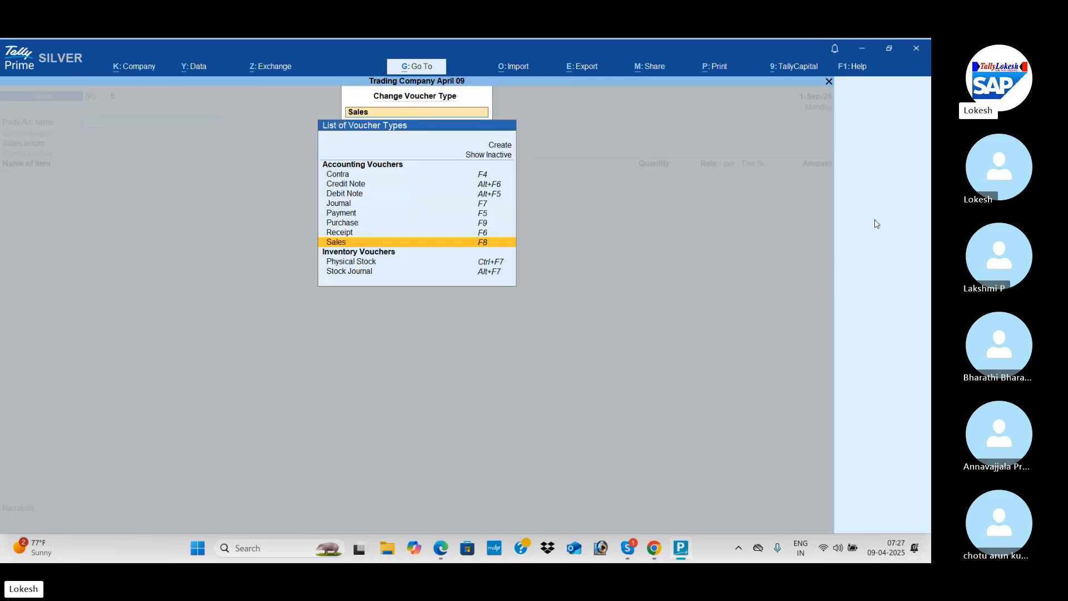
pyautogui.press('Up')
pyautogui.press('Up')
pyautogui.press('Up')
pyautogui.press('Up')
pyautogui.press('Up')
pyautogui.press('Return')
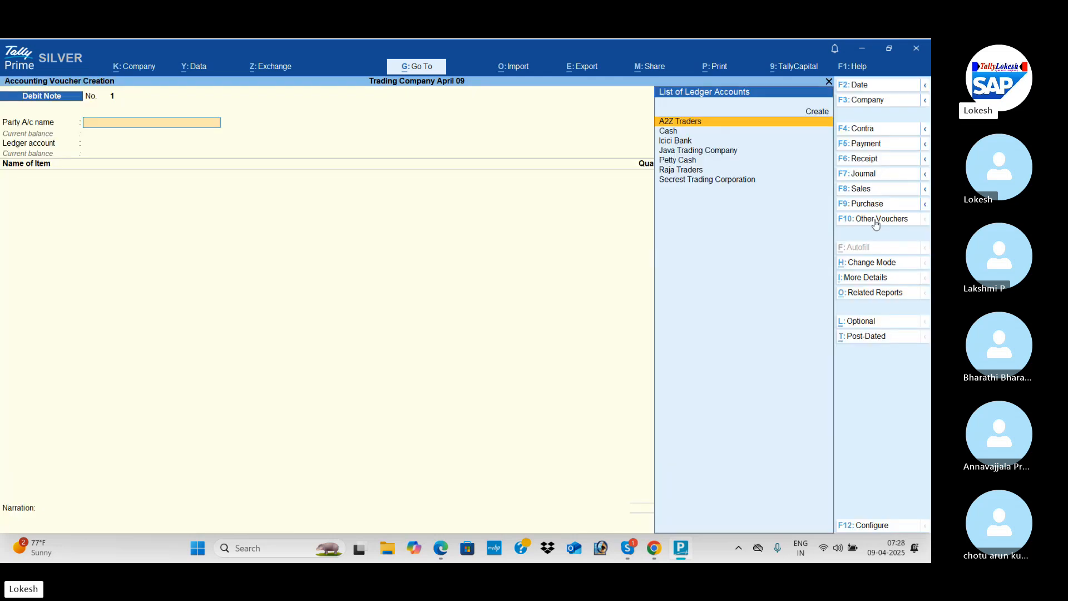
# Choose A2Z Traders as the debit note's party with default details and Purchase as the ledger account.
pyautogui.press('Return')
pyautogui.press('Return')
pyautogui.press('Return')
pyautogui.press('Return')
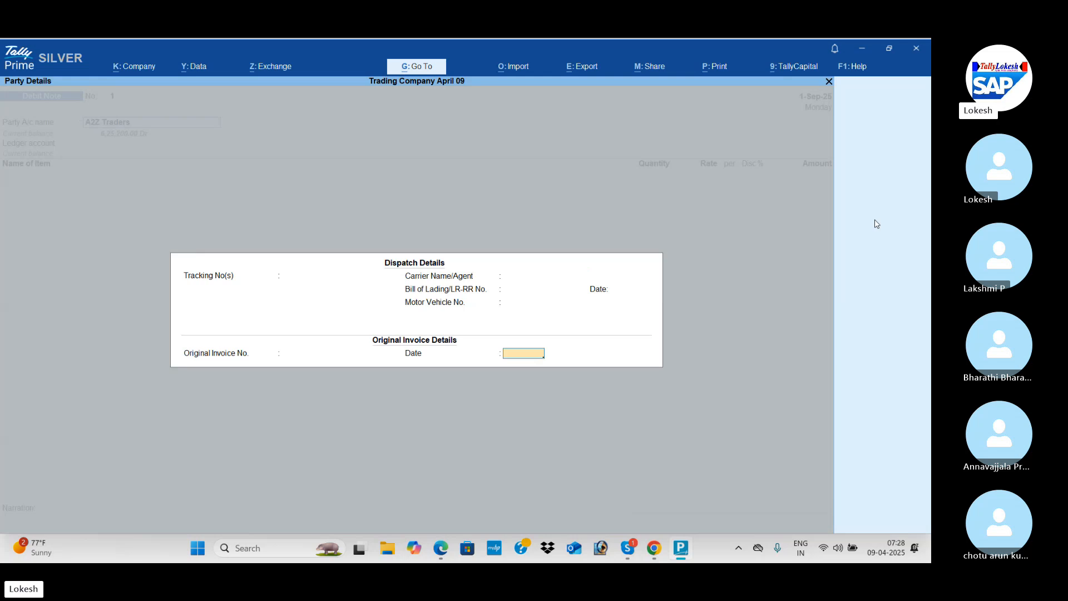
pyautogui.press('Return')
pyautogui.press('Return')
pyautogui.press('Return')
pyautogui.press('Return')
pyautogui.press('Return')
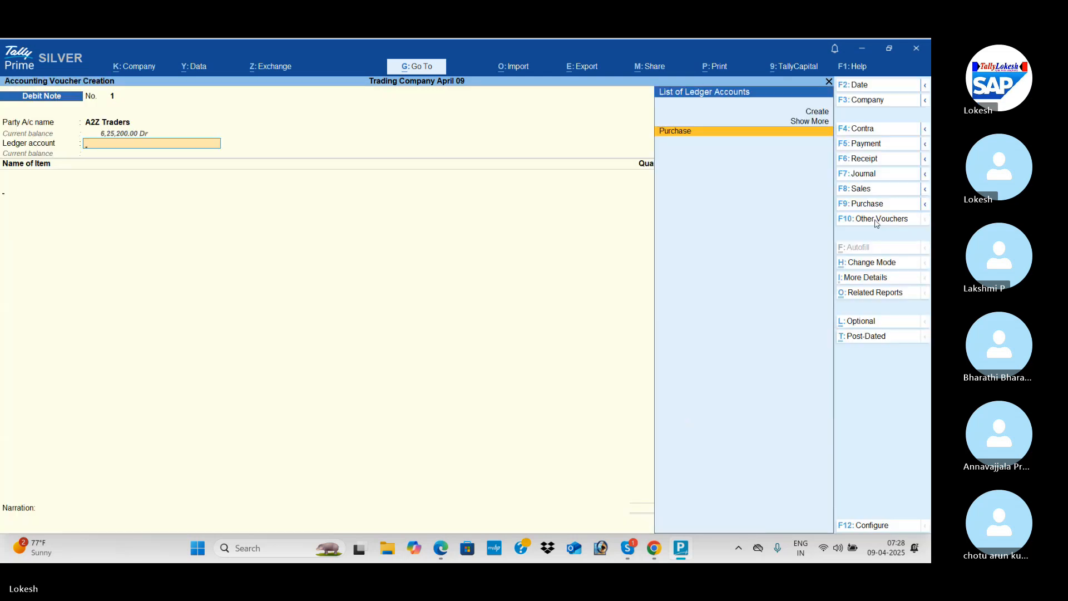
pyautogui.press('Return')
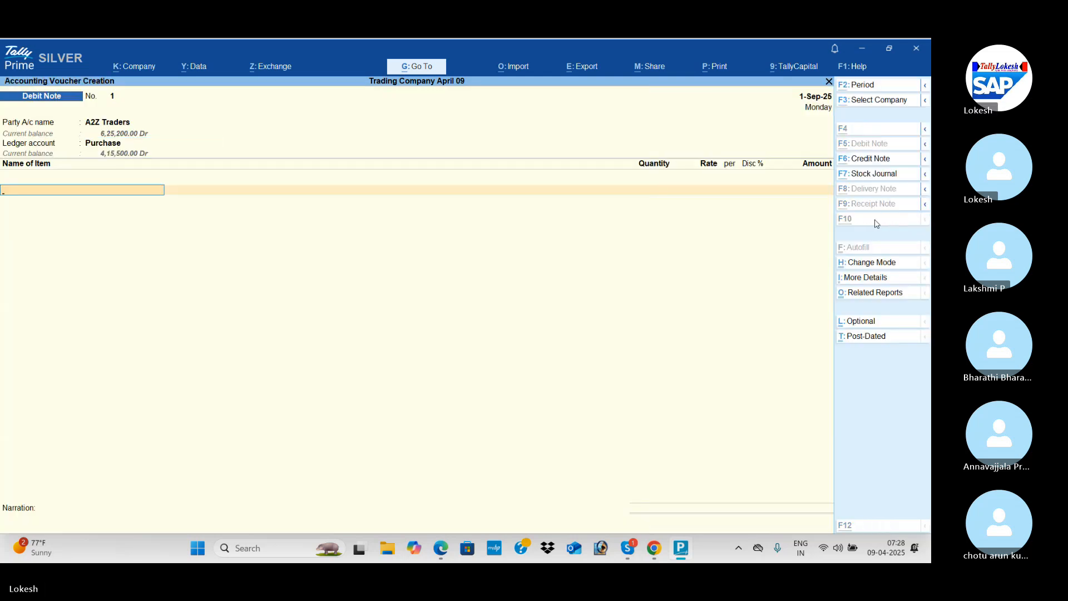
# Add Low Capacity Stabilizers to the debit note with the PDF's return quantity of 10 and the default rate of 400.
pyautogui.hotkey('alt', 'Tab')
pyautogui.hotkey('alt', 'Tab')
pyautogui.write('L')
pyautogui.press('Return')
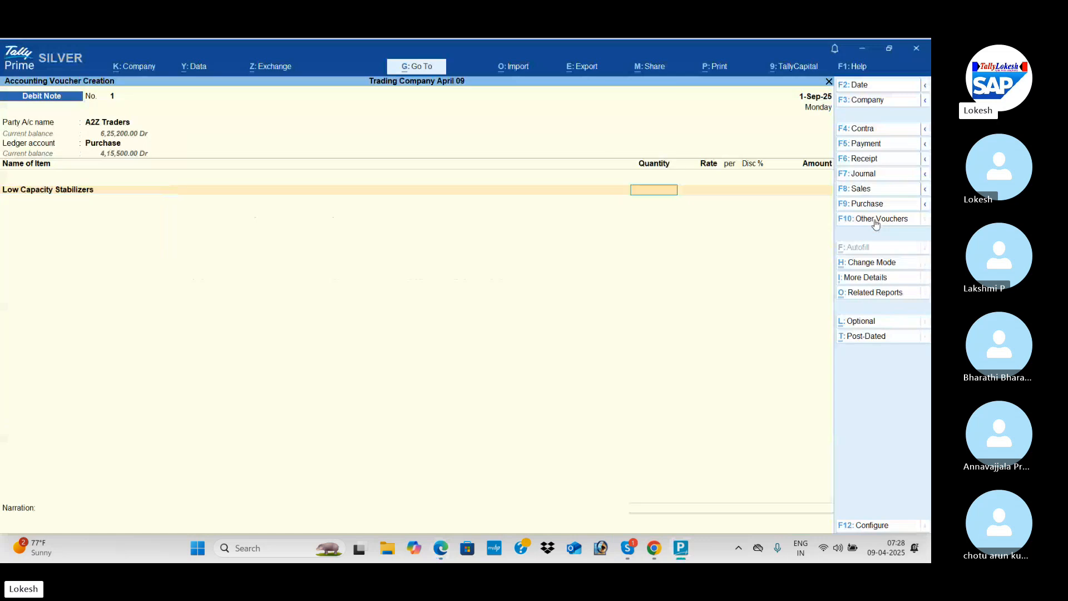
pyautogui.hotkey('alt', 'Tab')
pyautogui.hotkey('alt', 'Tab')
pyautogui.write('10')
pyautogui.press('Return')
# Add the CGST and SGST ledgers to the debit note and decline providing GST details.
pyautogui.press('Return')
pyautogui.press('Return')
pyautogui.press('Return')
pyautogui.press('Return')
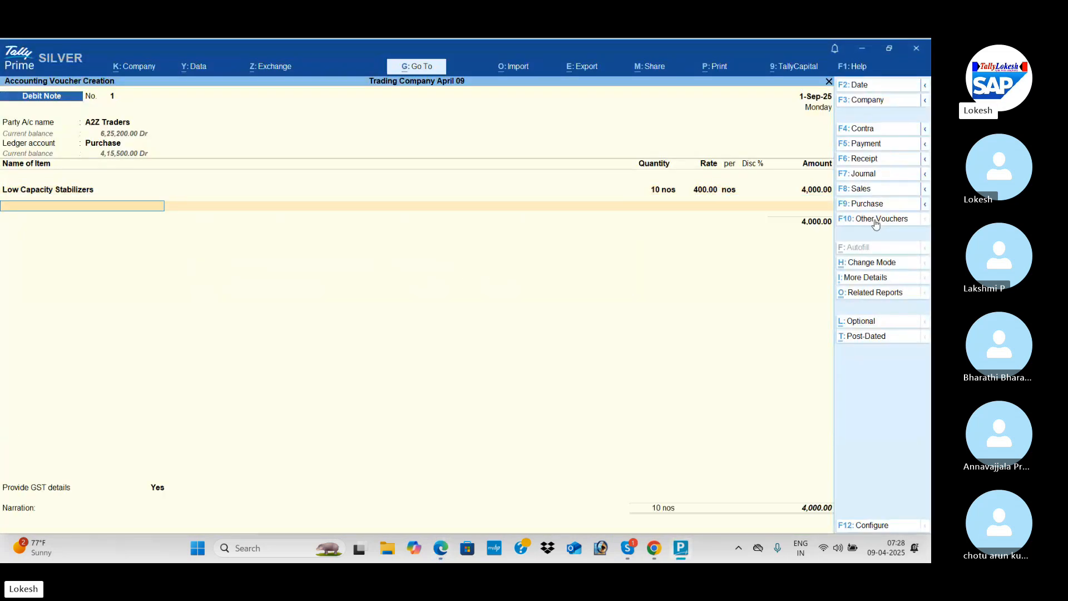
pyautogui.press('Return')
pyautogui.write('cg')
pyautogui.press('Return')
pyautogui.press('Return')
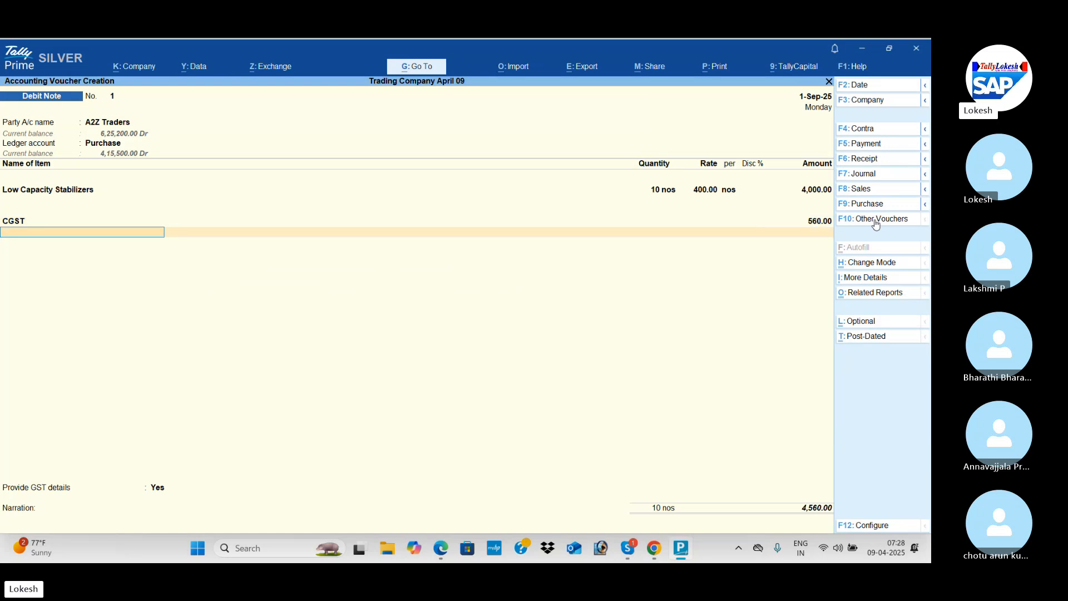
pyautogui.write('sg')
pyautogui.press('Return')
pyautogui.press('Return')
pyautogui.press('Return')
pyautogui.press('Up')
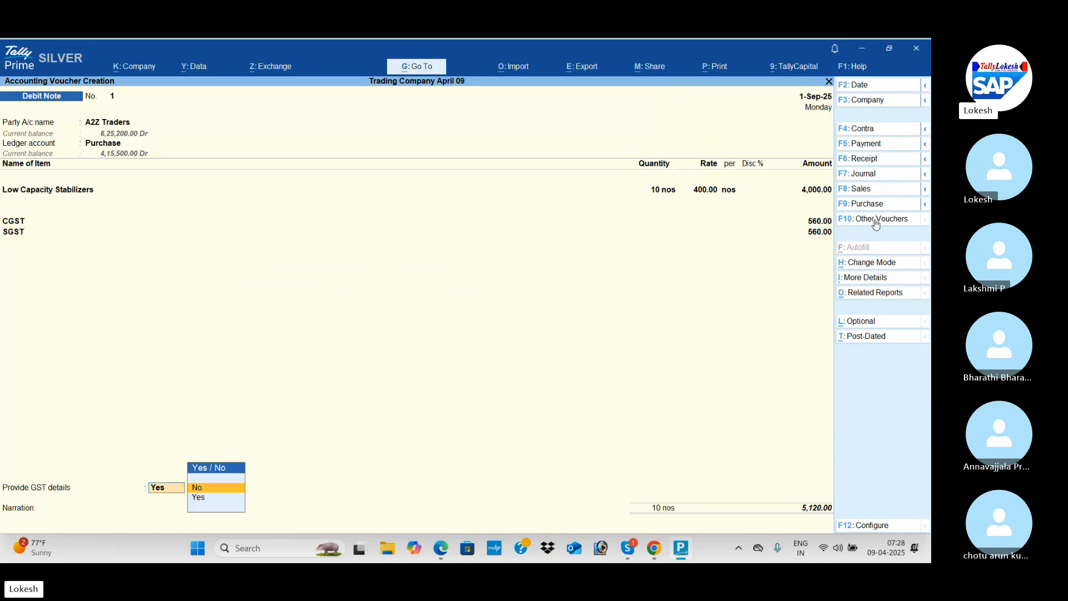
pyautogui.press('Return')
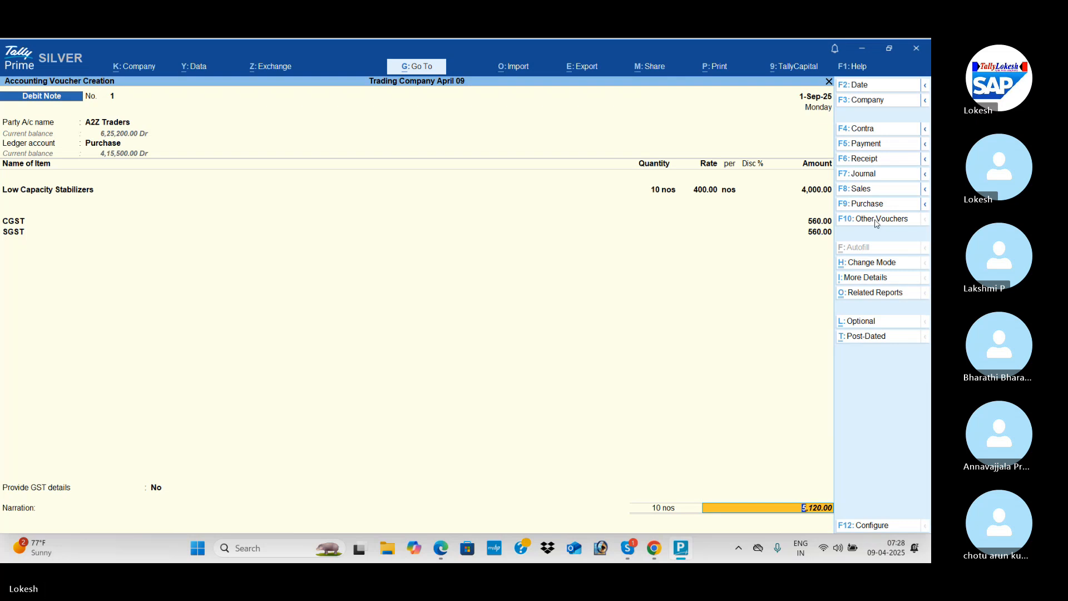
# Save the A2Z Traders debit note with the narration left blank.
pyautogui.press('Return')
pyautogui.press('Return')
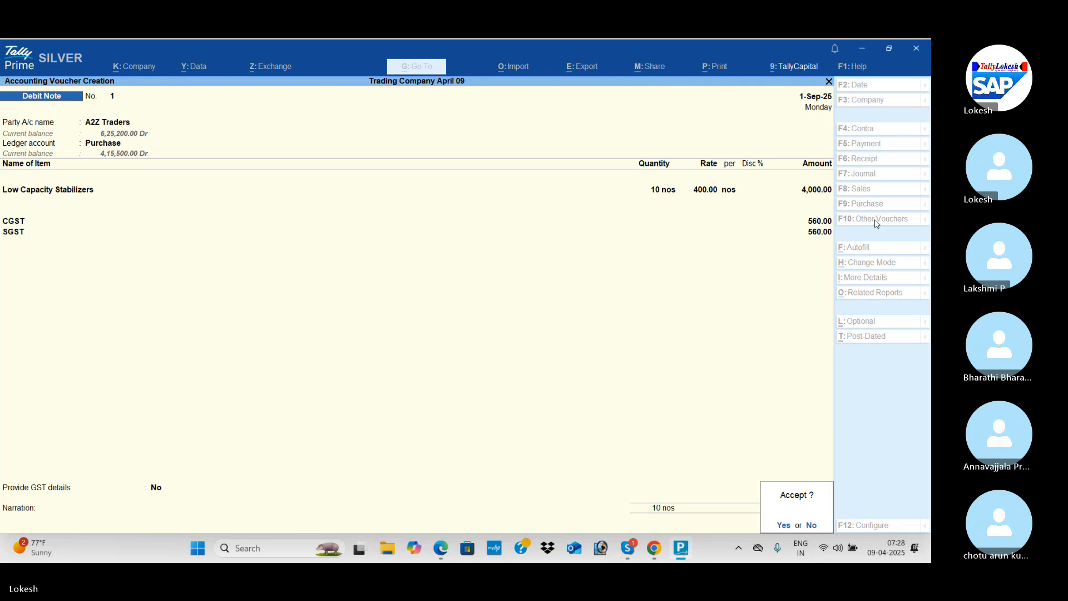
pyautogui.press('Return')
# Find Java Trading Corporation's returned items in the PDF's January 2024 transactions and change the voucher type to Credit Note.
pyautogui.hotkey('alt', 'Tab')
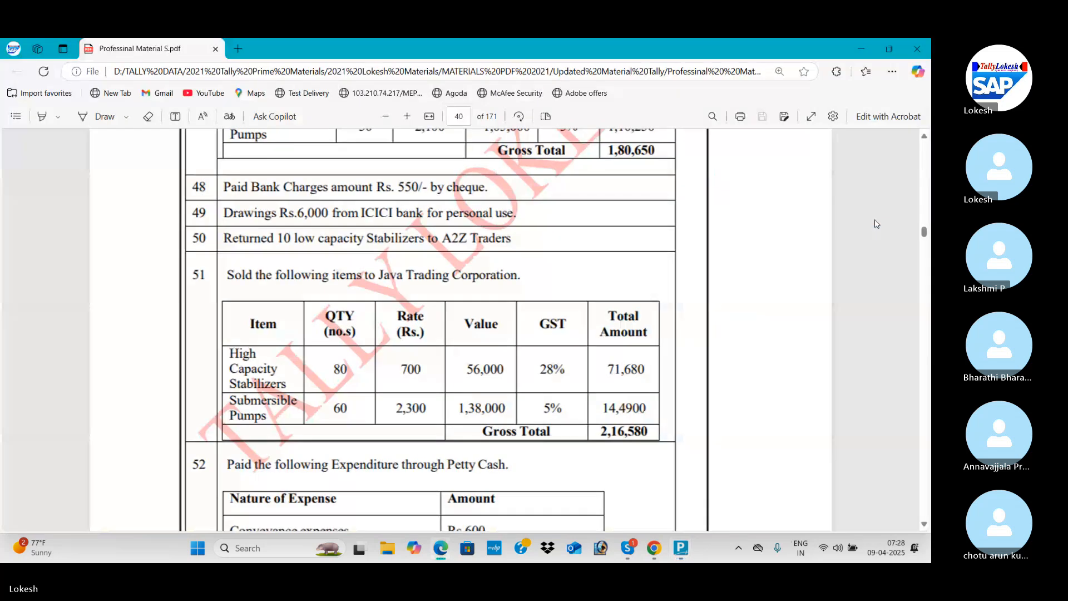
pyautogui.scroll(-3, 876, 224)
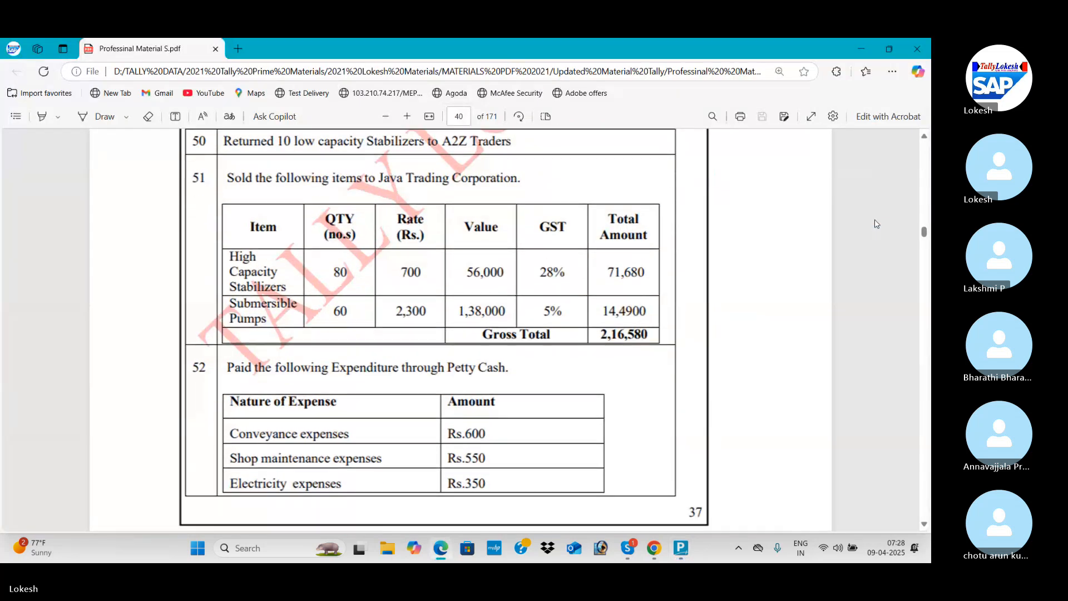
pyautogui.scroll(-8, 876, 223)
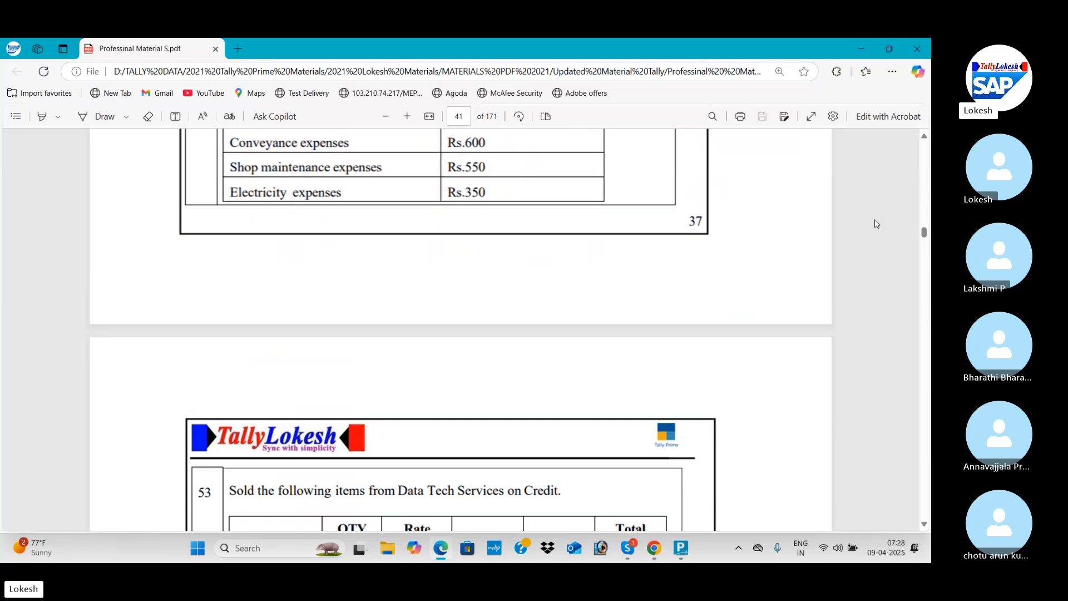
pyautogui.scroll(-8, 876, 224)
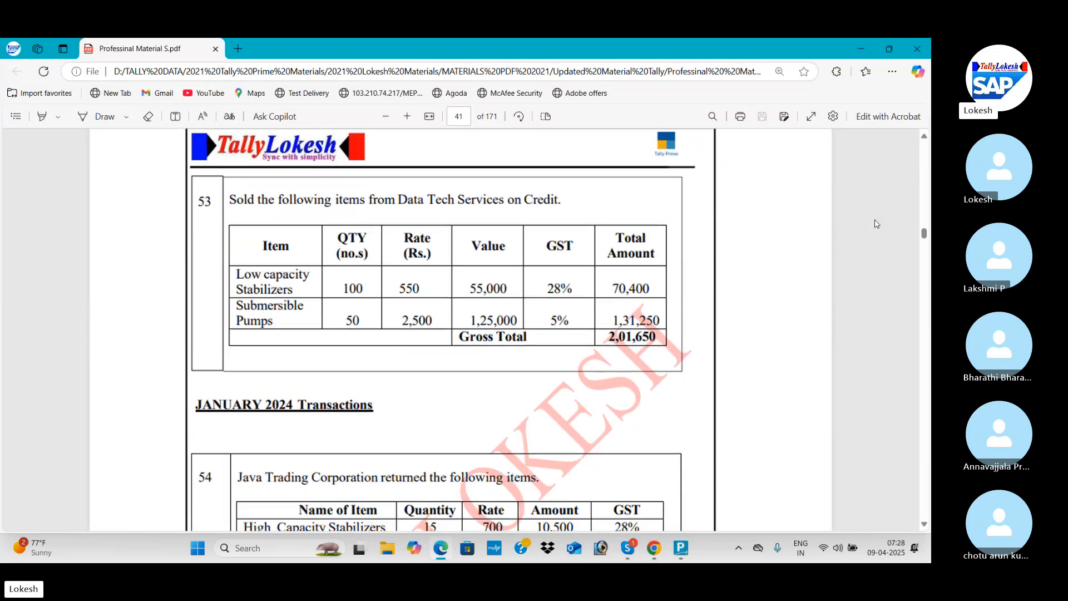
pyautogui.scroll(-2, 876, 223)
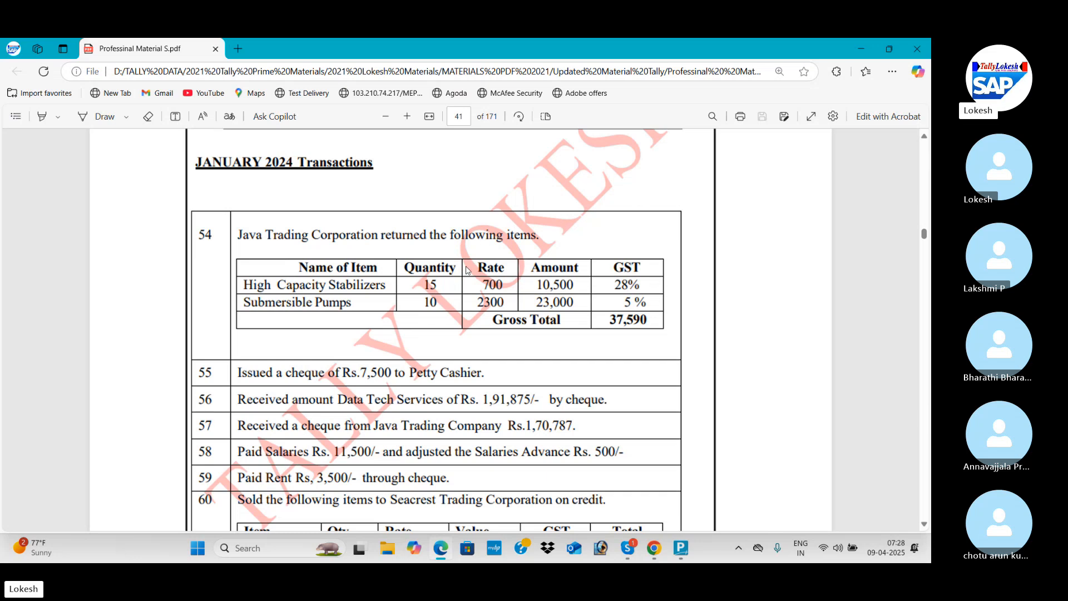
pyautogui.hotkey('alt', 'Tab')
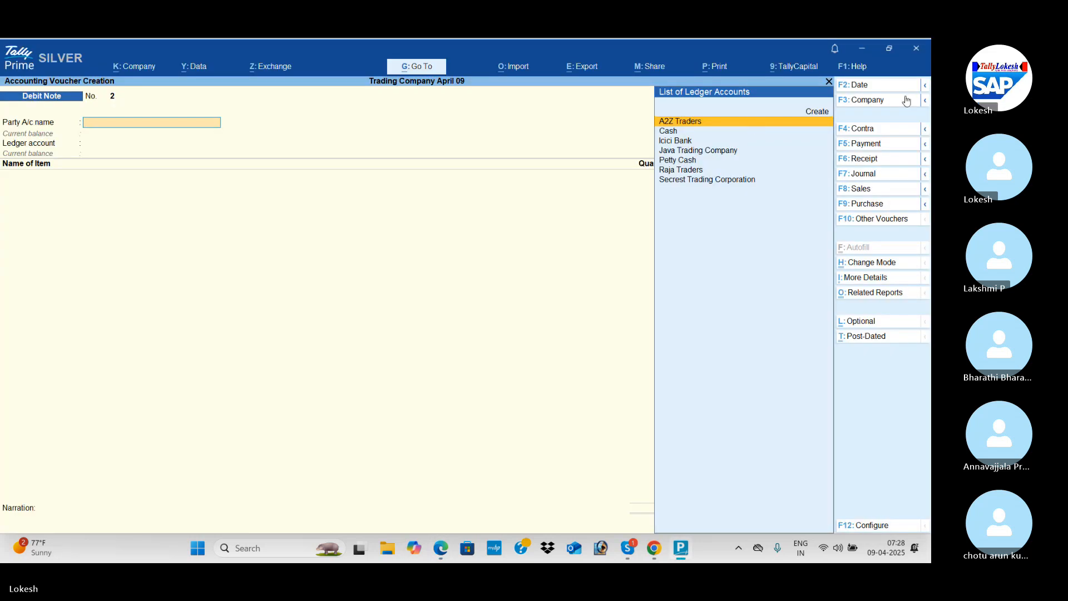
pyautogui.click(901, 222)
pyautogui.press('Up')
pyautogui.press('Return')
# Choose Java Trading Company as the credit note's party with default details and Sales as the ledger account.
pyautogui.press('Down')
pyautogui.press('Down')
pyautogui.press('Down')
pyautogui.press('Return')
pyautogui.press('Return')
pyautogui.press('Return')
pyautogui.press('Return')
pyautogui.press('Return')
pyautogui.press('Return')
pyautogui.press('Return')
pyautogui.press('Return')
pyautogui.press('Return')
pyautogui.press('Return')
pyautogui.press('Return')
pyautogui.press('Return')
pyautogui.press('Return')
pyautogui.press('Return')
pyautogui.press('Return')
pyautogui.press('Return')
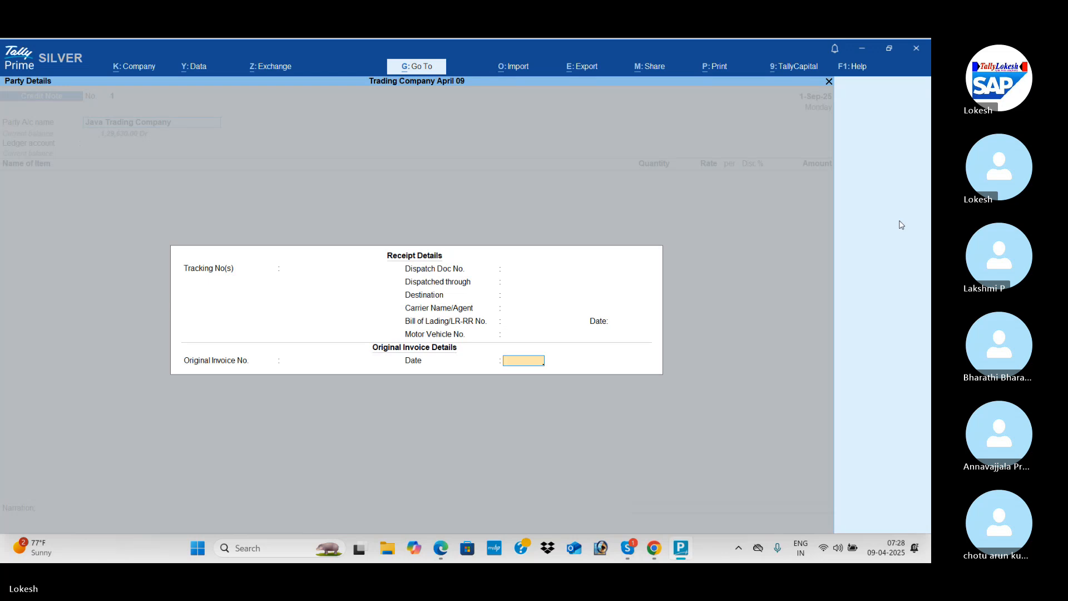
pyautogui.press('Return')
pyautogui.press('Return')
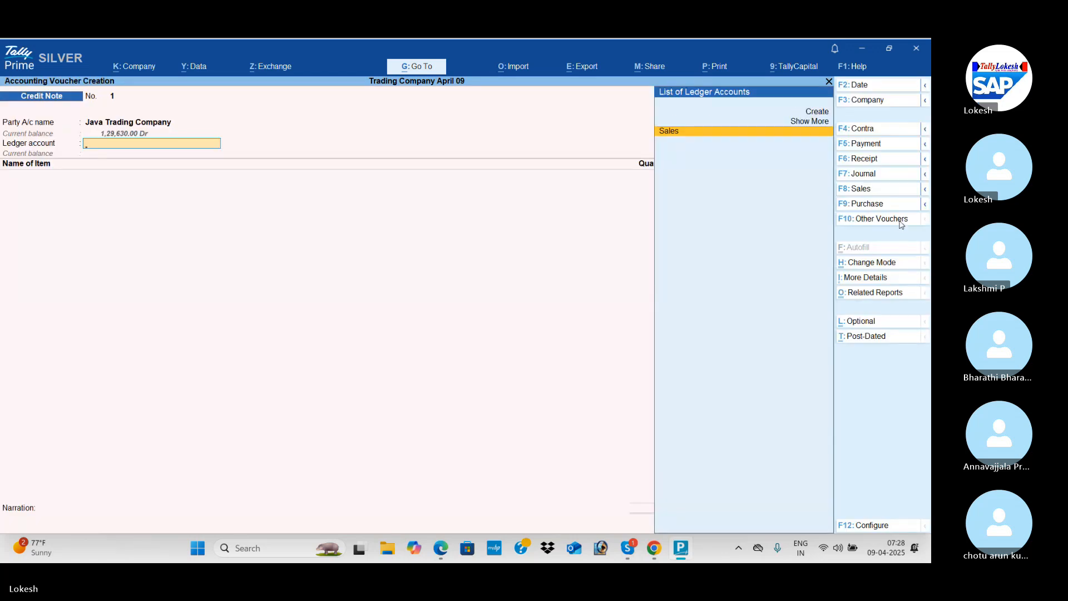
pyautogui.press('Return')
# Add High Capacity Stabilizers to the credit note with a quantity of 15 and a rate of 700, as listed in the PDF.
pyautogui.hotkey('alt', 'Tab')
pyautogui.hotkey('alt', 'Tab')
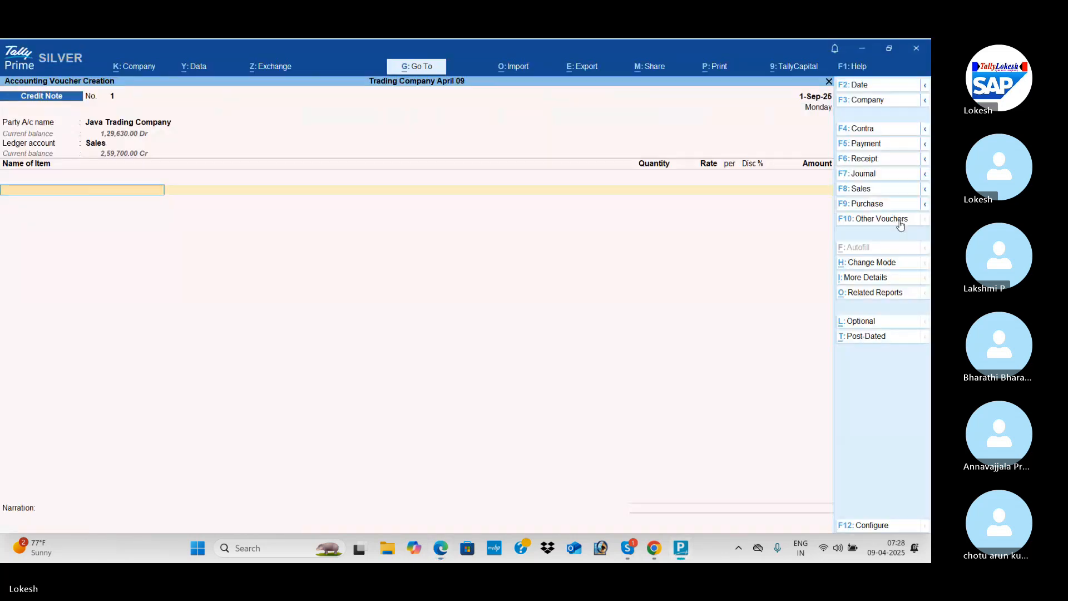
pyautogui.press('Return')
pyautogui.hotkey('alt', 'Tab')
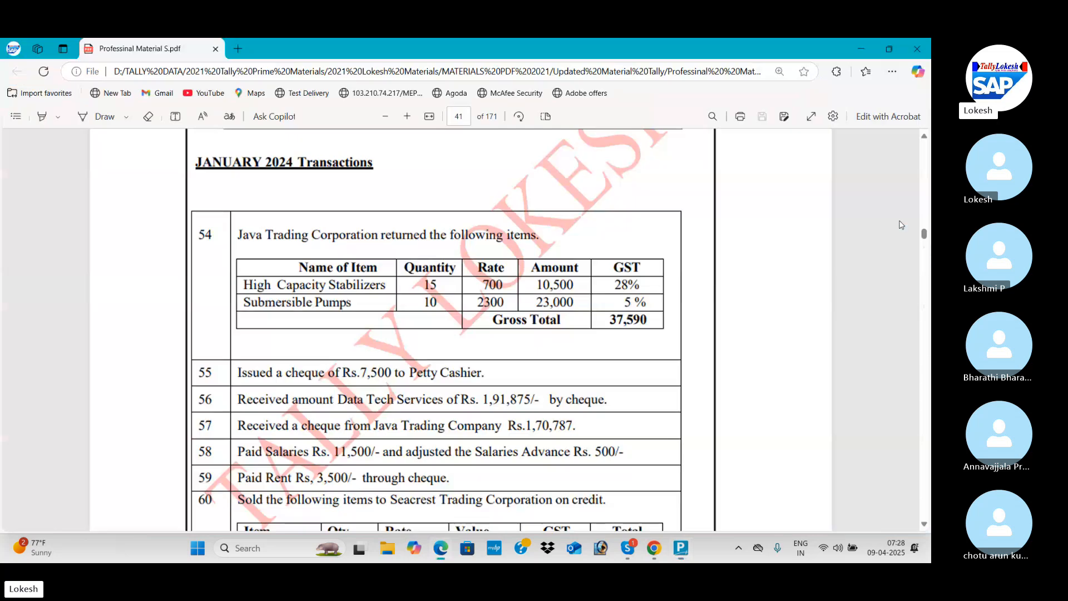
pyautogui.hotkey('alt', 'Tab')
pyautogui.write('15')
pyautogui.press('Return')
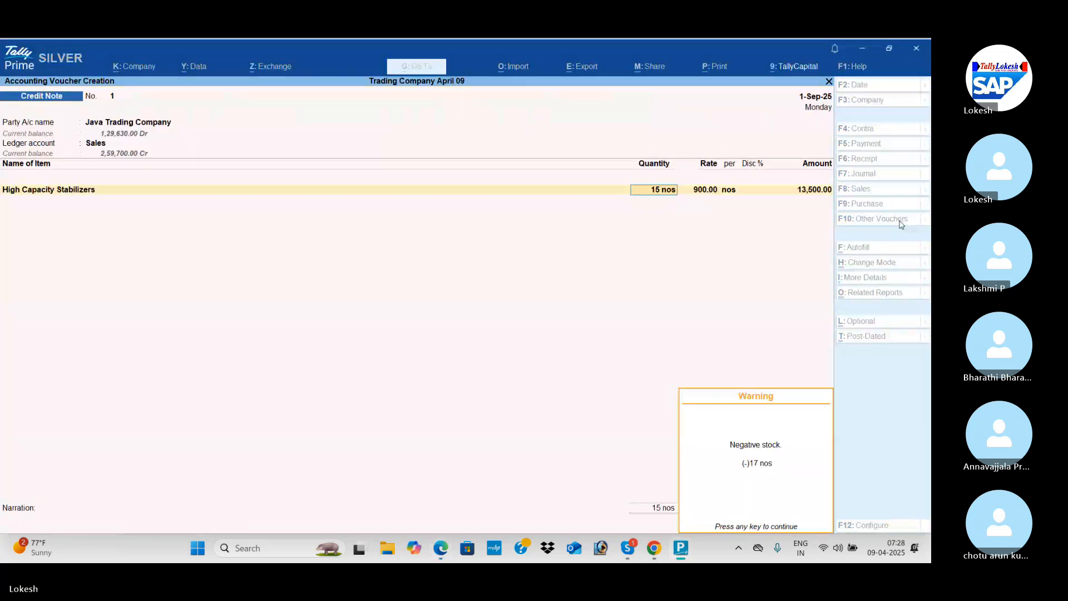
pyautogui.press('Return')
pyautogui.write('700')
pyautogui.press('Return')
pyautogui.press('Return')
pyautogui.press('Return')
pyautogui.press('Return')
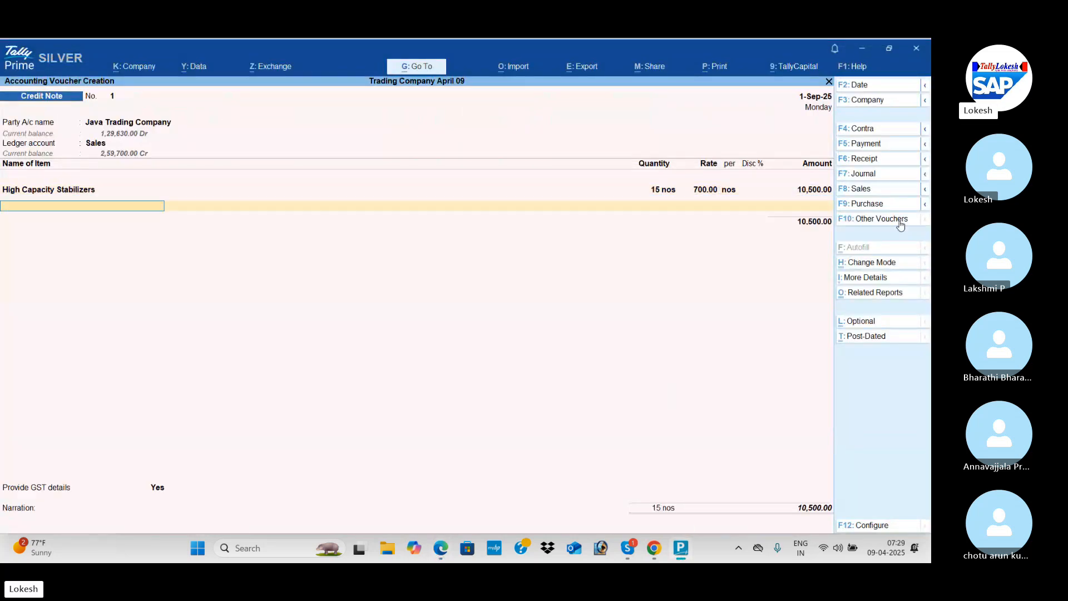
# Add Low Capacity Stabilizers to the credit note with a quantity of 10 and a rate of 2,300, and finish the item list.
pyautogui.press('Down')
pyautogui.press('Down')
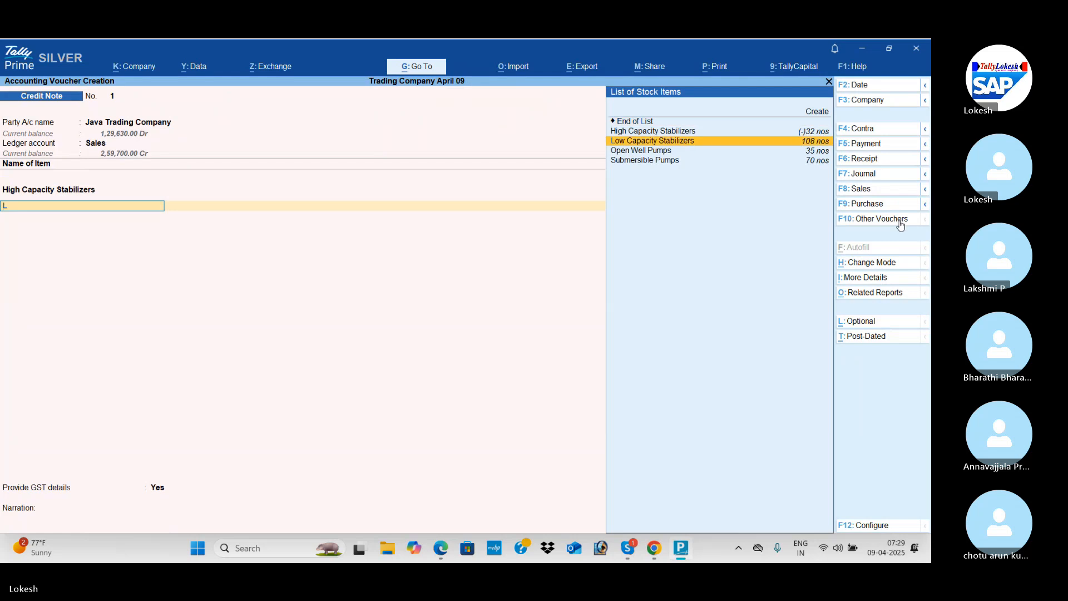
pyautogui.press('Return')
pyautogui.hotkey('alt', 'Tab')
pyautogui.hotkey('alt', 'Tab')
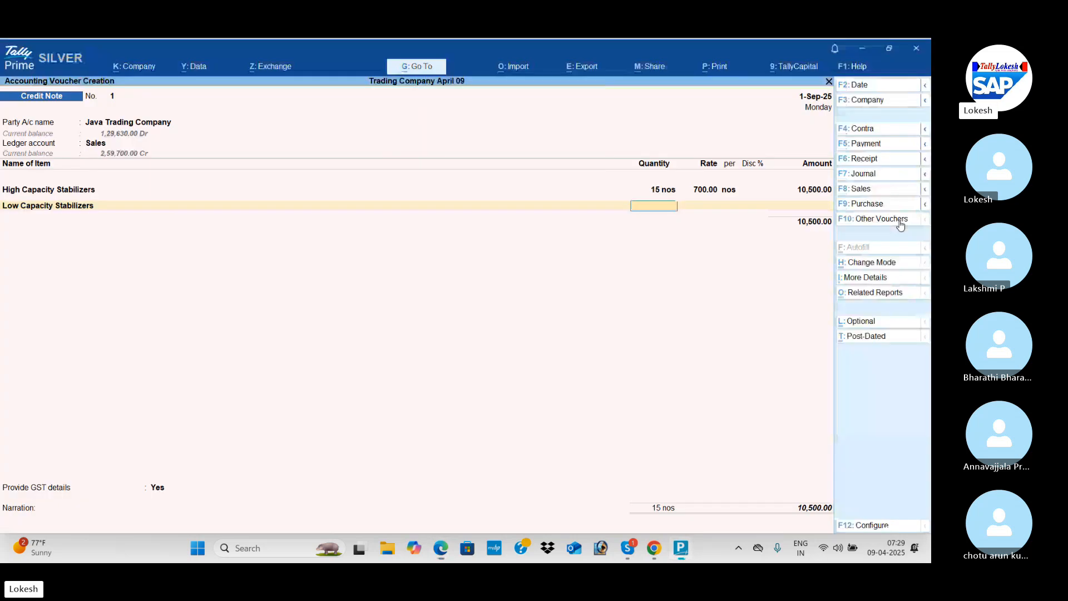
pyautogui.write('10')
pyautogui.press('Return')
pyautogui.write('2300')
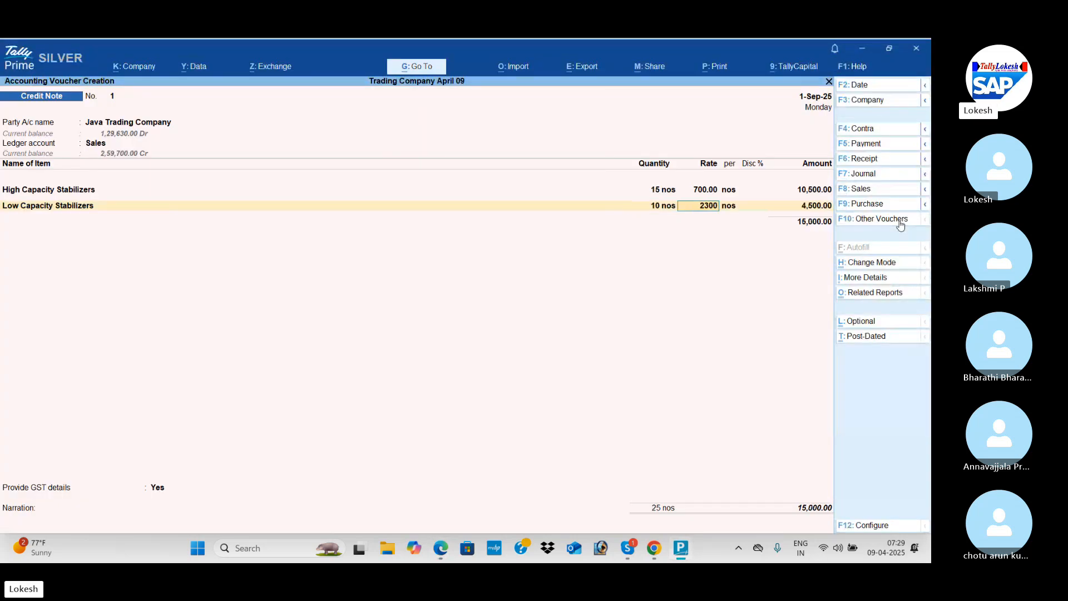
pyautogui.press('Return')
# Add the CGST and SGST ledgers with their calculated amounts below the credit note's items.
pyautogui.press('Return')
pyautogui.press('Return')
pyautogui.write('C')
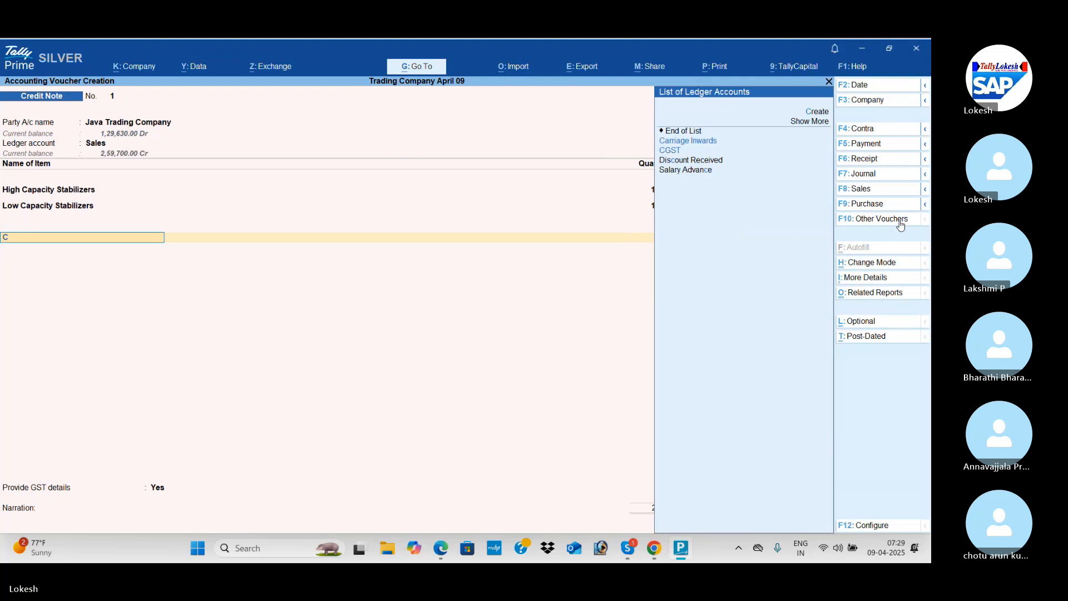
pyautogui.write('g')
pyautogui.press('Return')
pyautogui.press('Return')
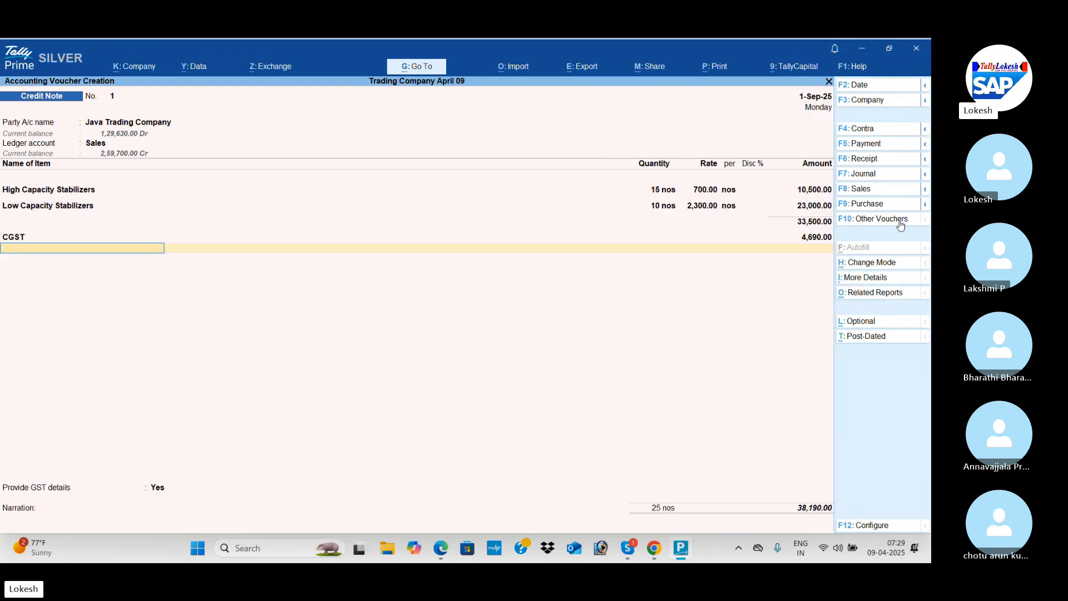
pyautogui.write('Sg')
# Set Provide GST details to No and save the Java Trading Company credit note with the narration left blank.
pyautogui.press('Return')
pyautogui.press('Return')
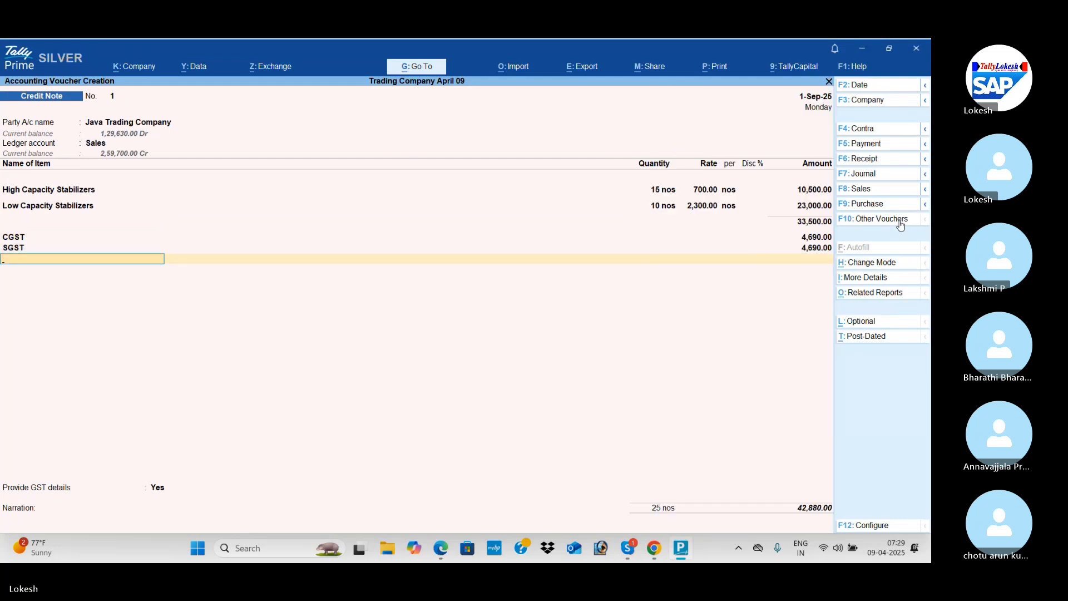
pyautogui.press('Return')
pyautogui.press('Down')
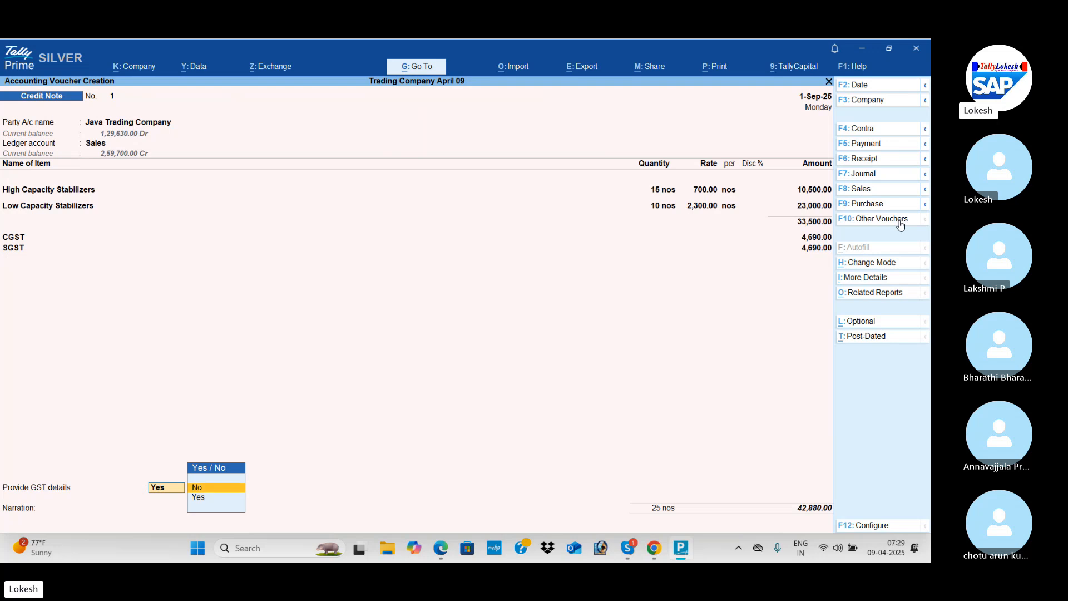
pyautogui.press('Return')
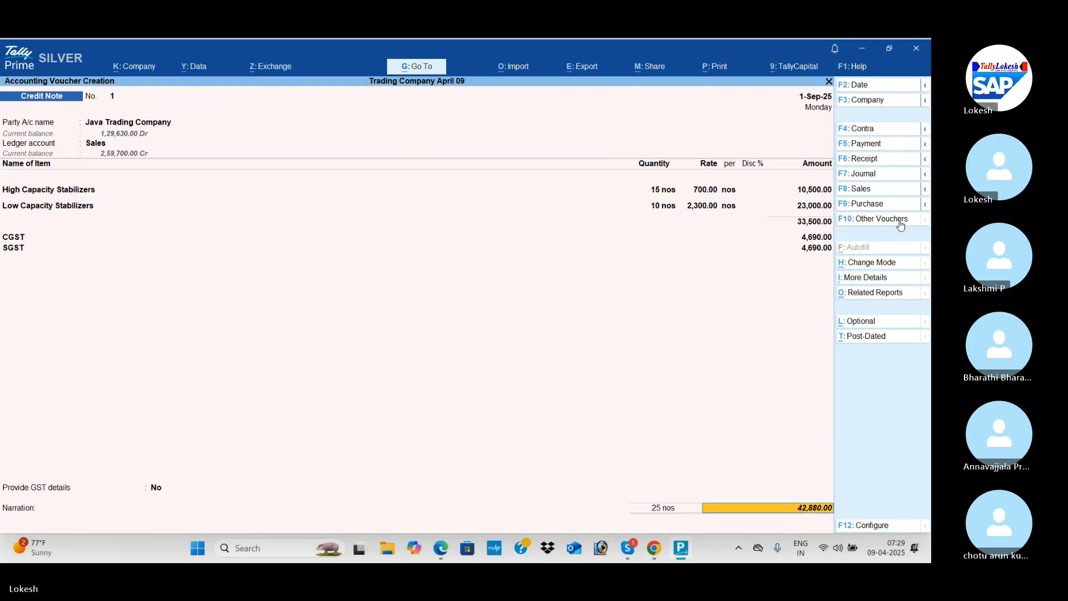
pyautogui.press('Return')
pyautogui.press('Return')
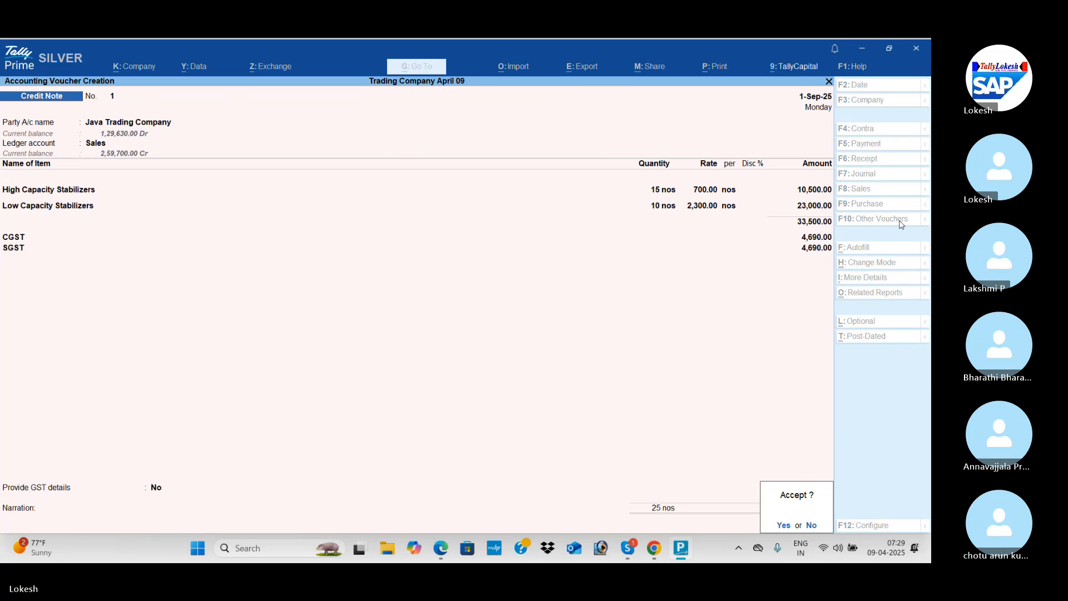
pyautogui.press('Return')
# Switch to the PDF in the browser and review the remaining January to March 2024 transactions through to the Provision Entries.
pyautogui.hotkey('alt', 'Tab')
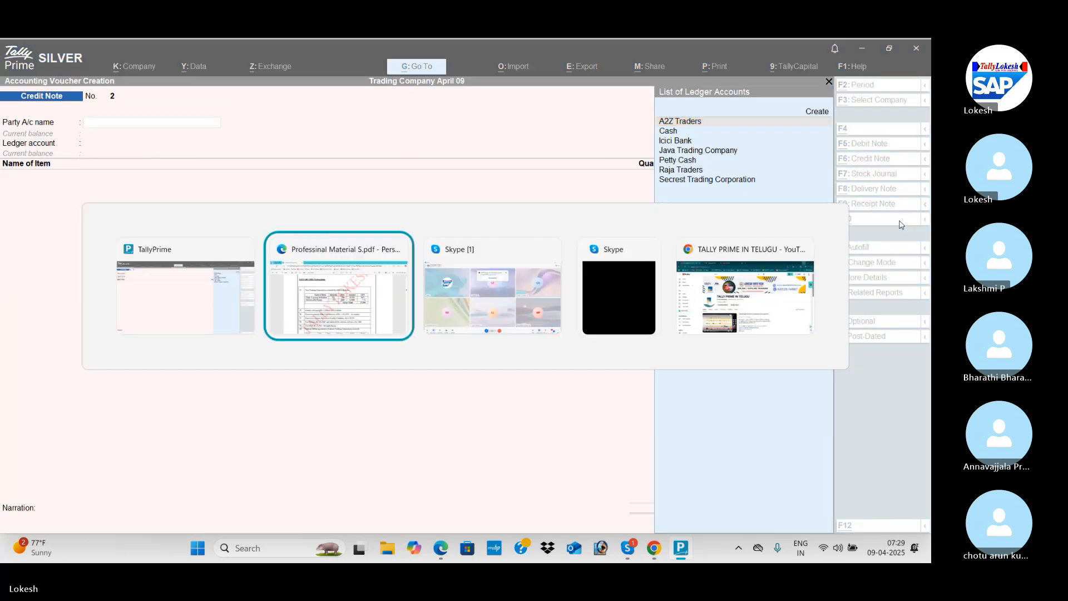
pyautogui.scroll(-2, 901, 224)
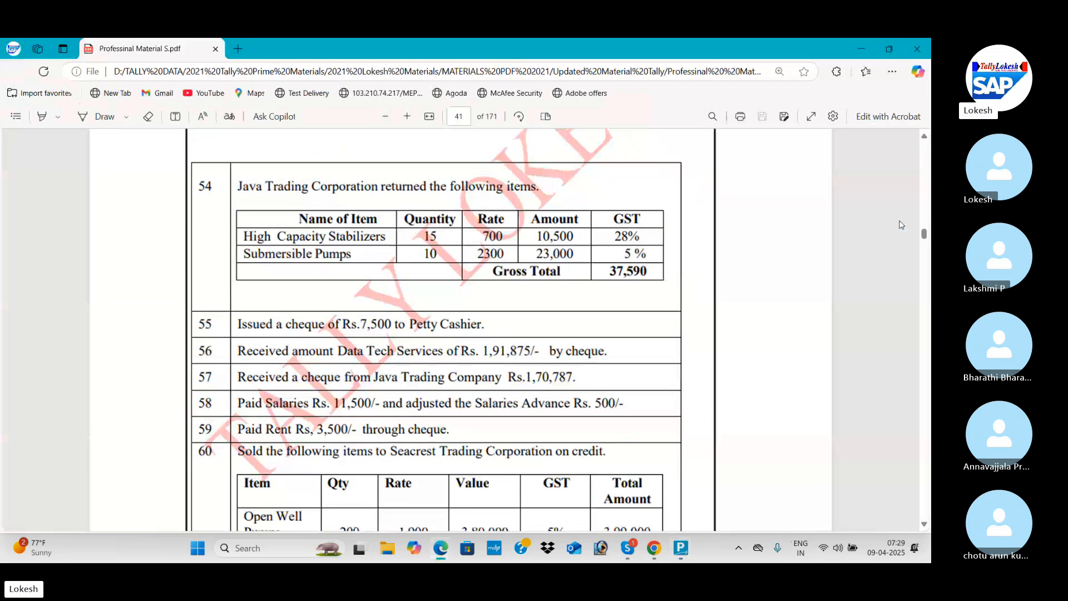
pyautogui.scroll(-3, 901, 225)
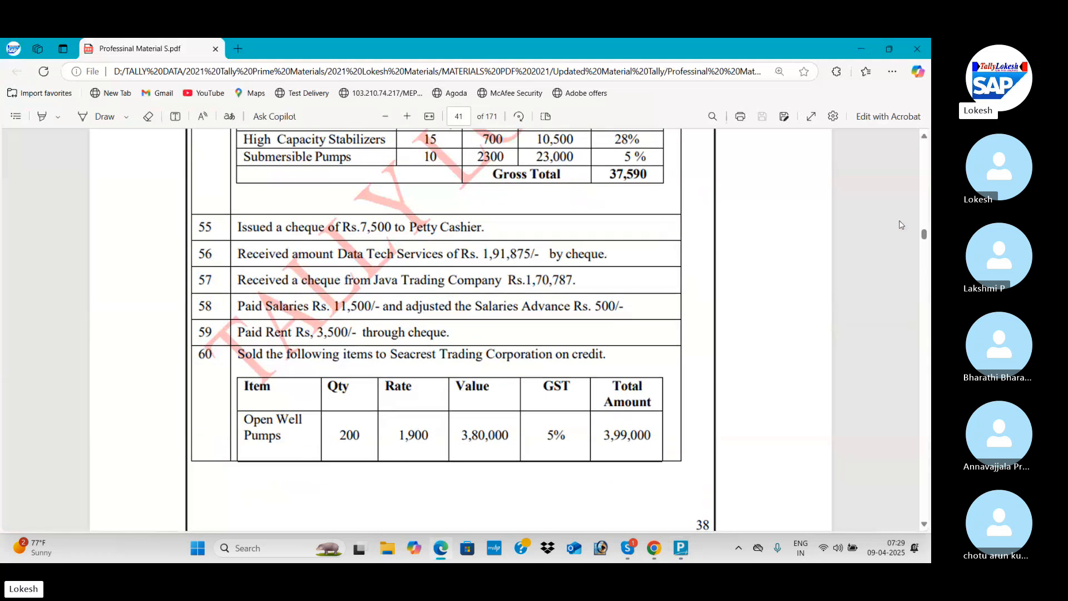
pyautogui.scroll(-7, 902, 225)
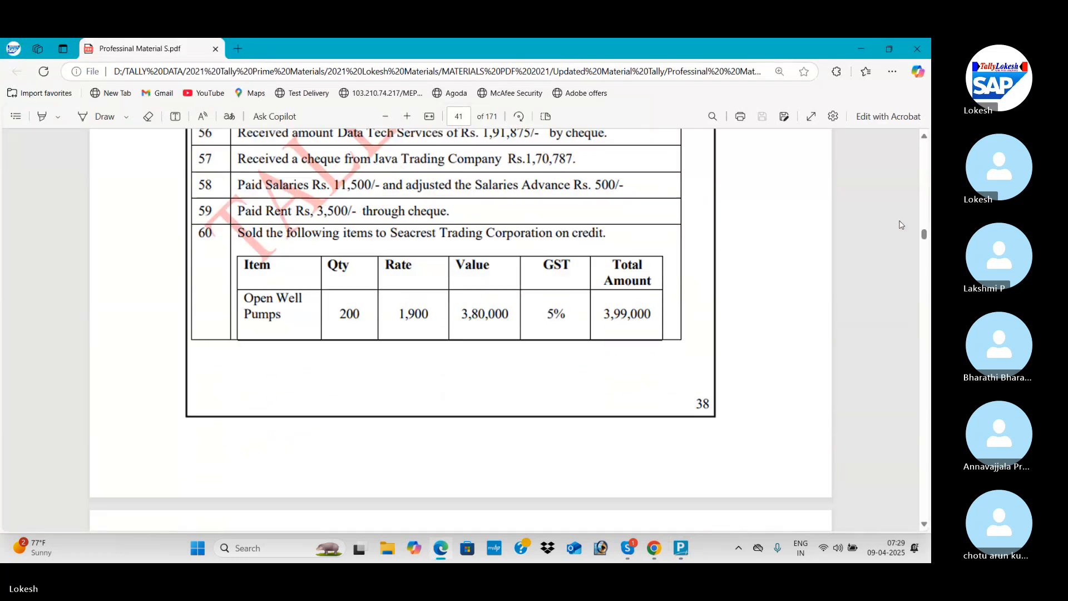
pyautogui.scroll(-7, 901, 224)
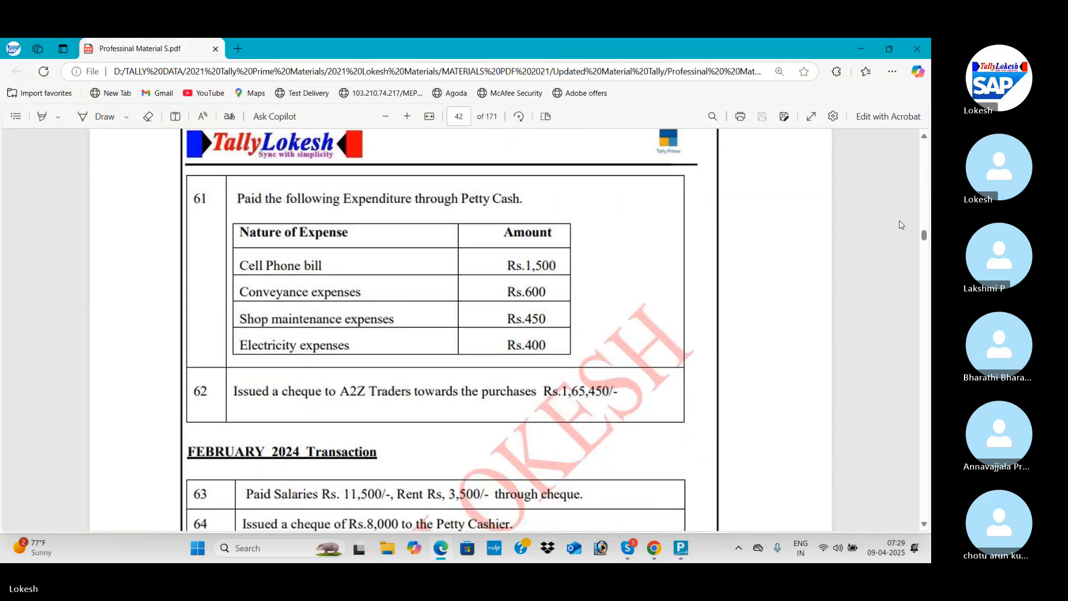
pyautogui.scroll(-2, 902, 224)
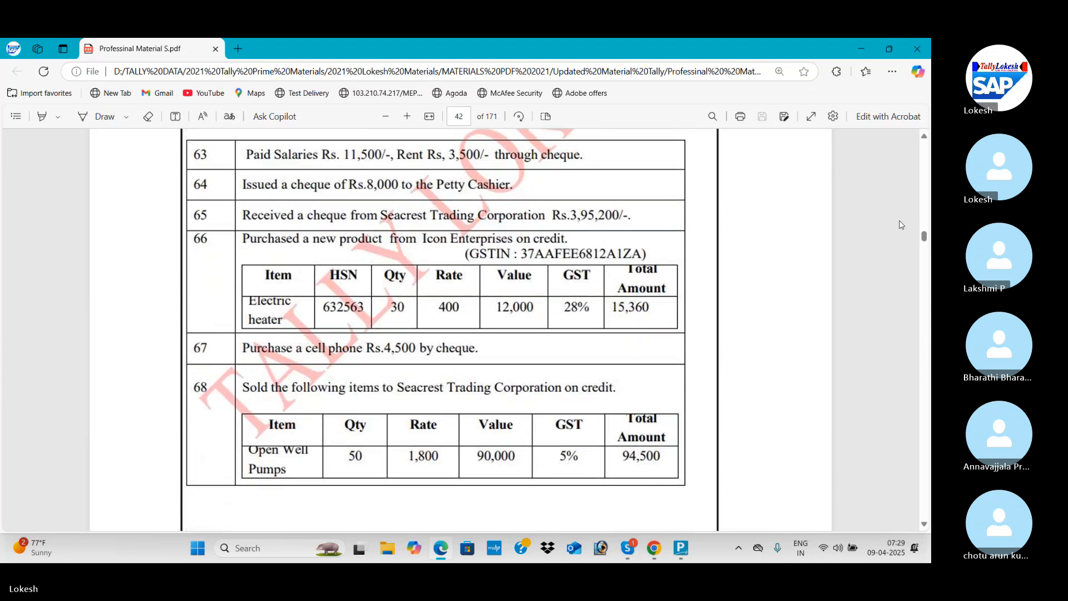
pyautogui.scroll(-8, 901, 225)
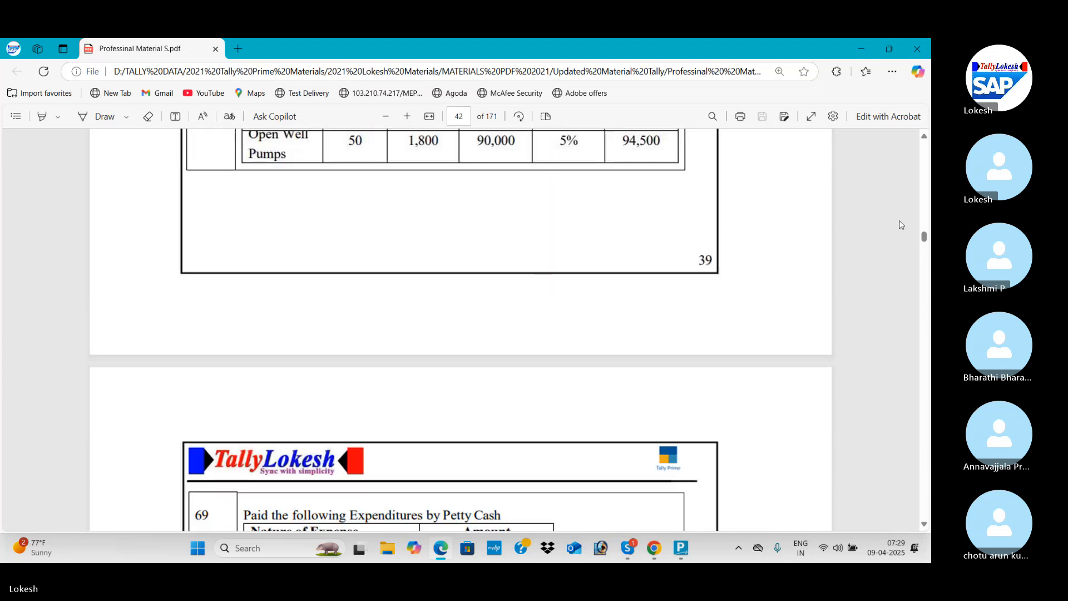
pyautogui.scroll(-5, 902, 225)
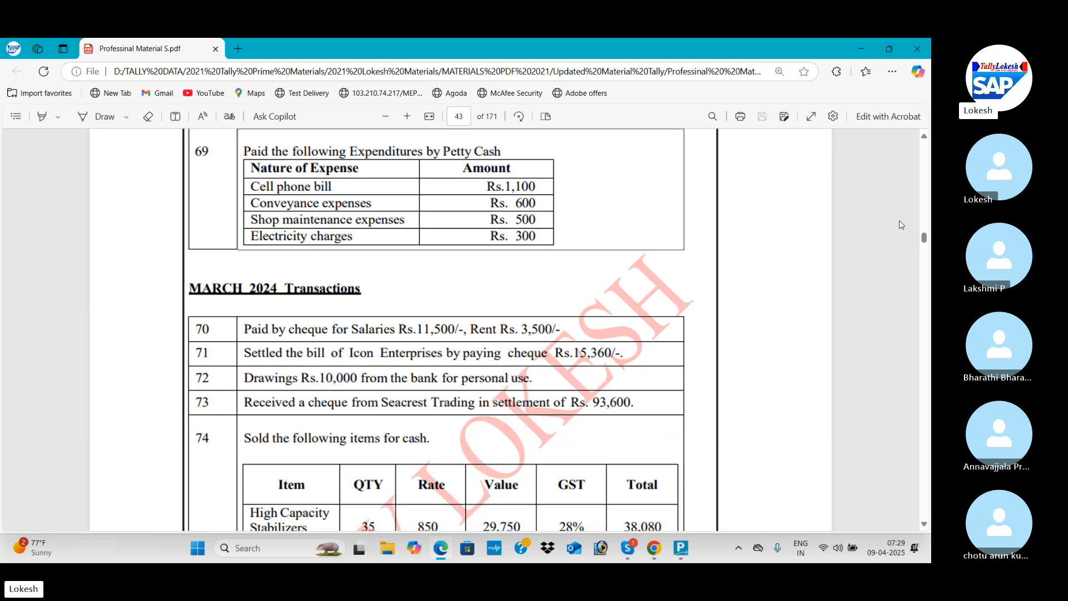
pyautogui.scroll(-3, 902, 225)
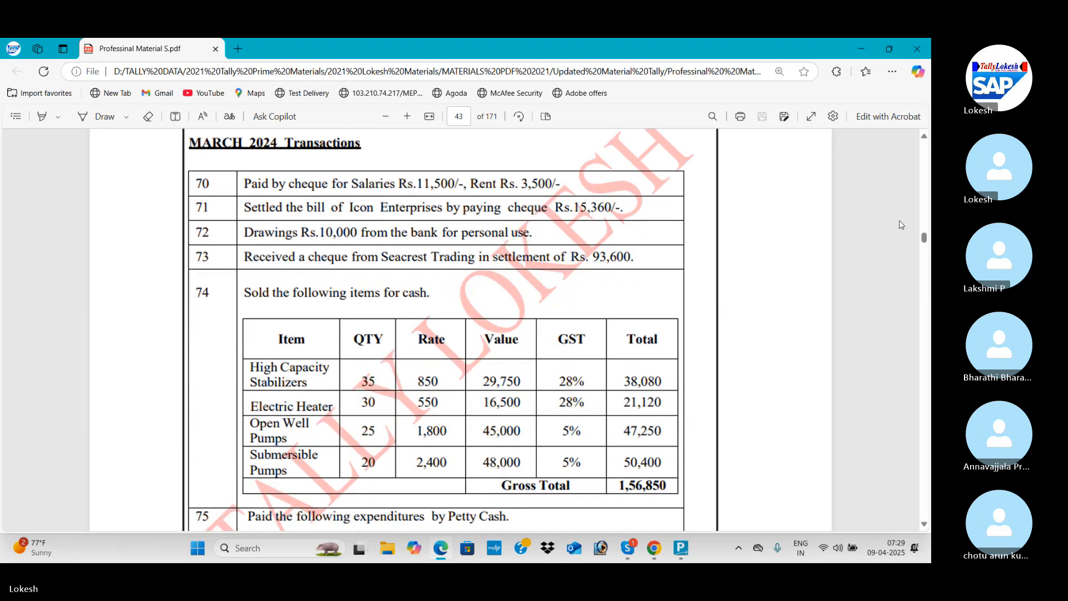
pyautogui.scroll(-1, 901, 225)
pyautogui.scroll(1, 901, 225)
pyautogui.scroll(-8, 901, 225)
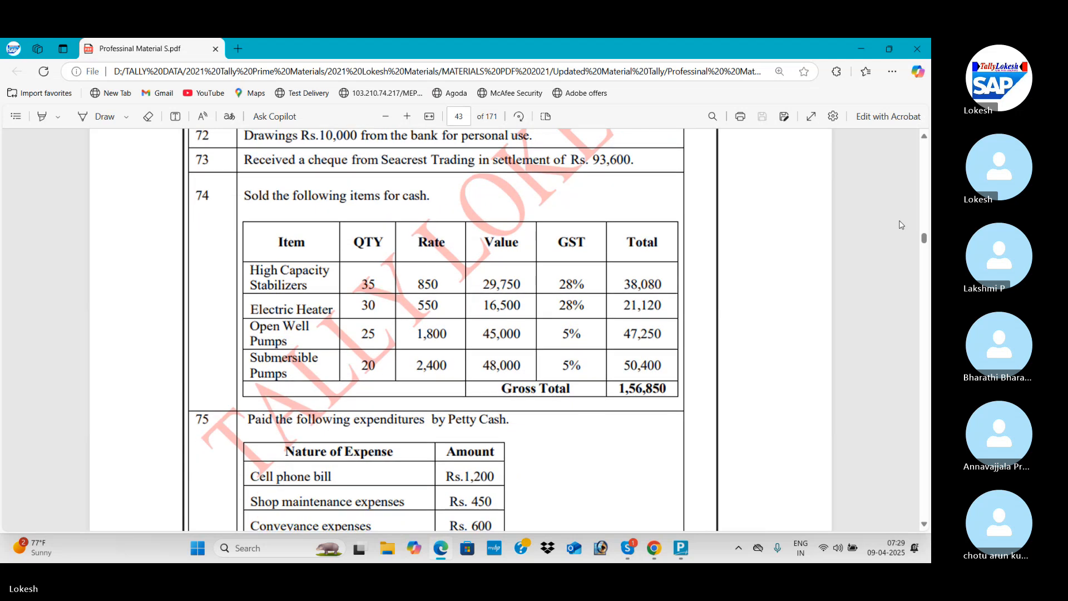
pyautogui.scroll(-4, 901, 225)
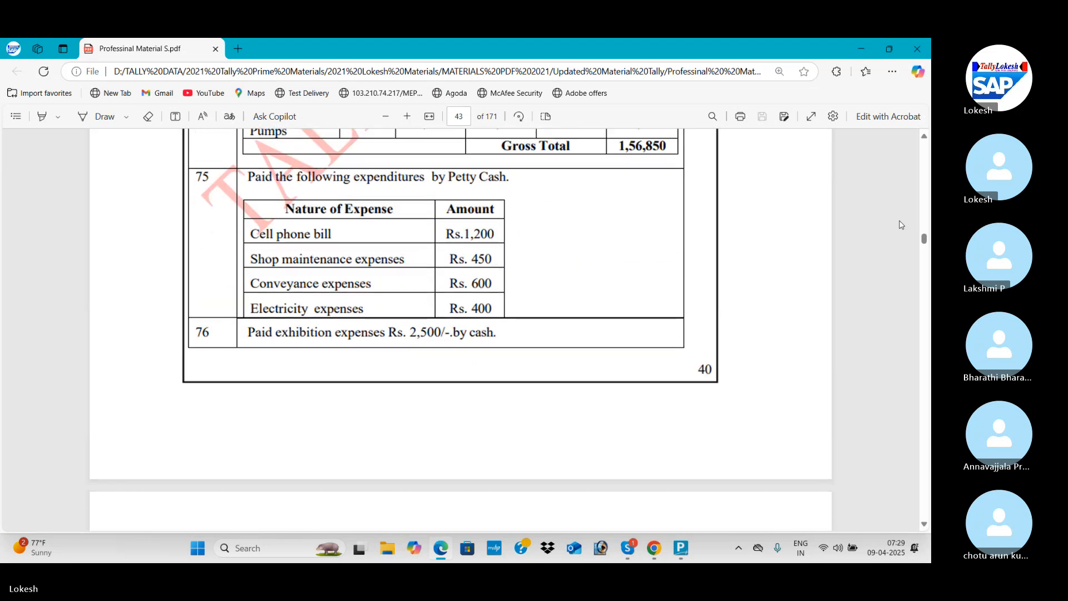
pyautogui.scroll(5, 901, 225)
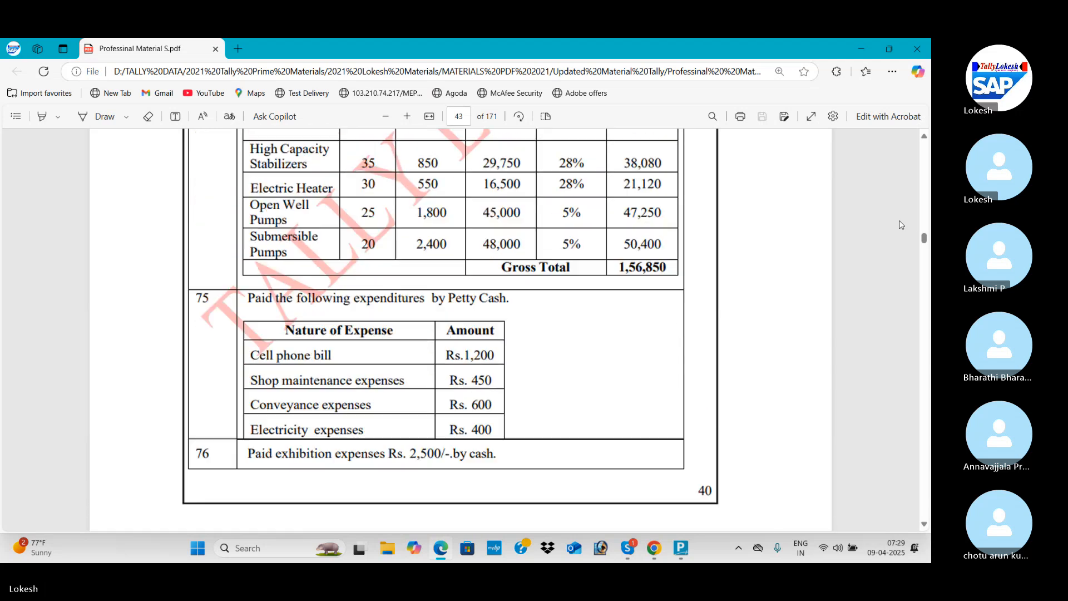
pyautogui.scroll(2, 902, 225)
pyautogui.scroll(-15, 901, 224)
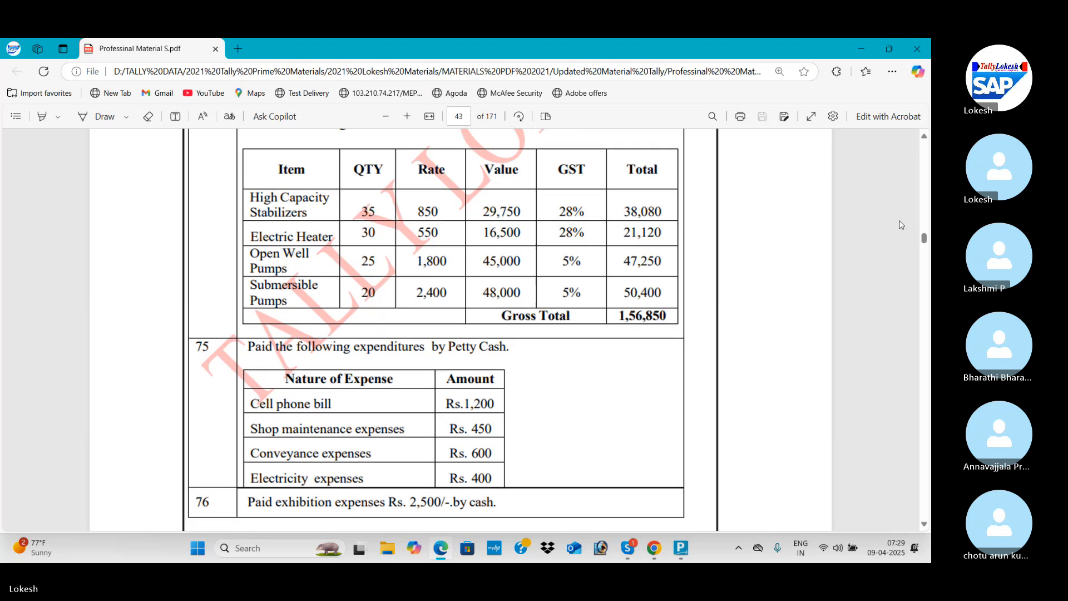
pyautogui.scroll(-5, 902, 225)
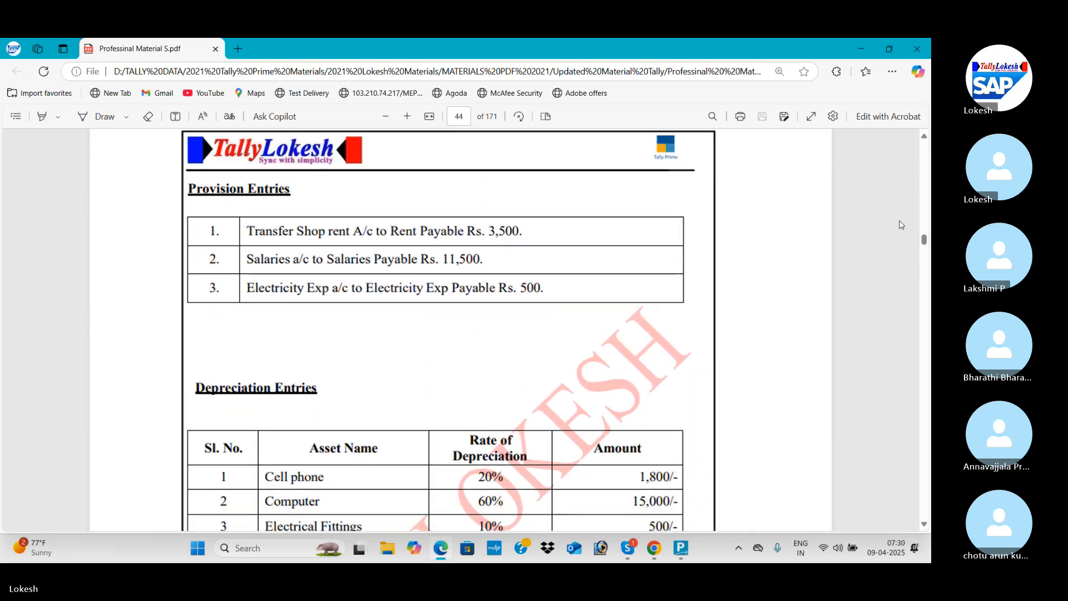
# Switch back to TallyPrime, change the voucher type to Journal, and check the first provision entry in the PDF.
pyautogui.hotkey('alt', 'Tab')
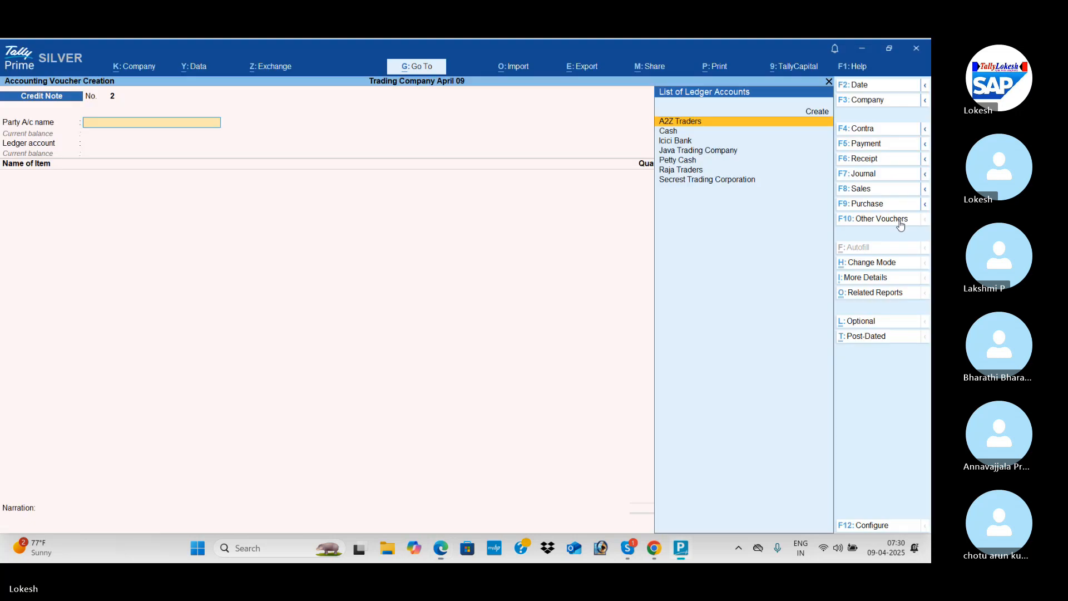
pyautogui.click(884, 176)
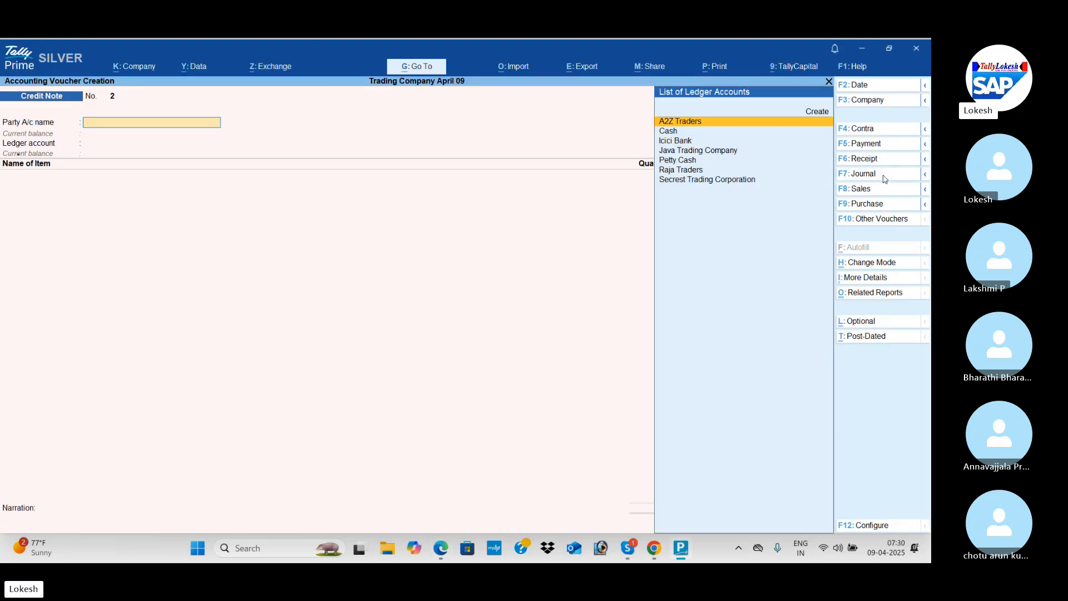
pyautogui.hotkey('alt', 'Tab')
pyautogui.hotkey('alt', 'Tab')
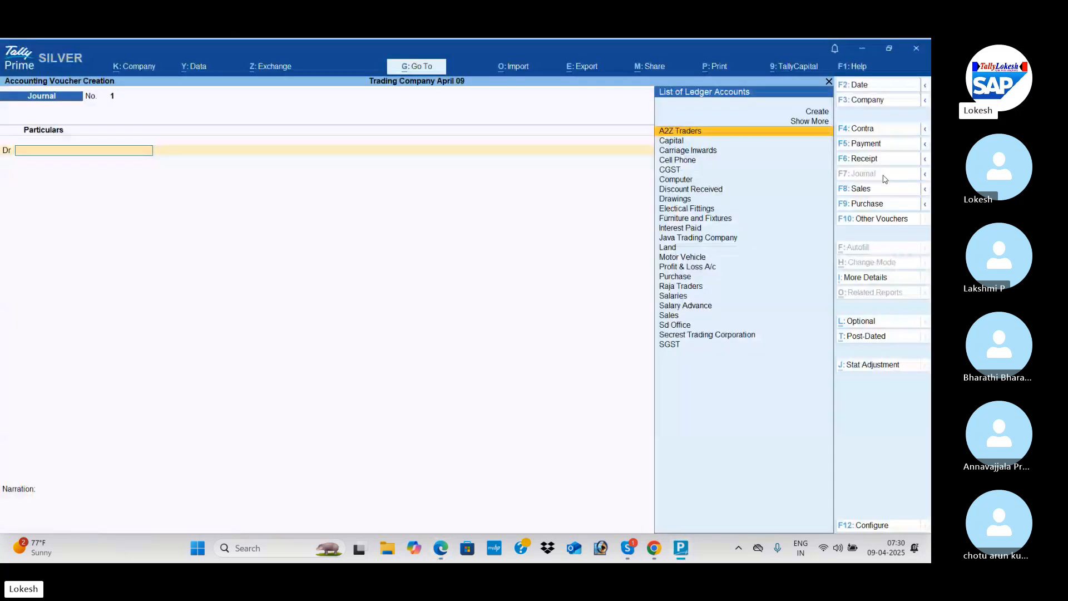
# Create a Rent ledger under Indirect Expenses for the journal's debit line.
pyautogui.write('Re')
pyautogui.hotkey('alt', 'c')
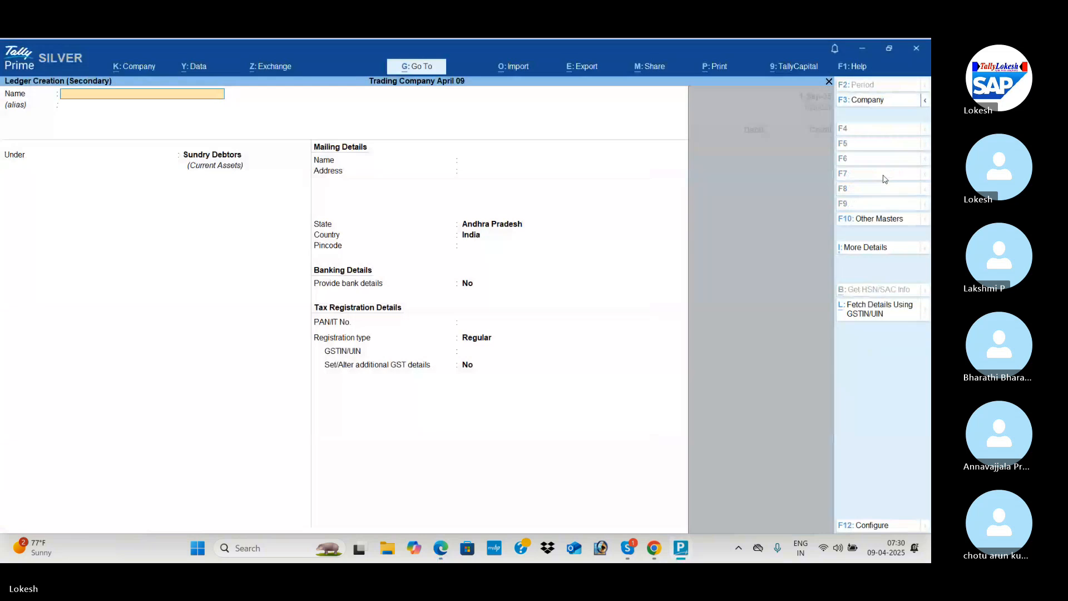
pyautogui.write('Rent')
pyautogui.press('Return')
pyautogui.press('Return')
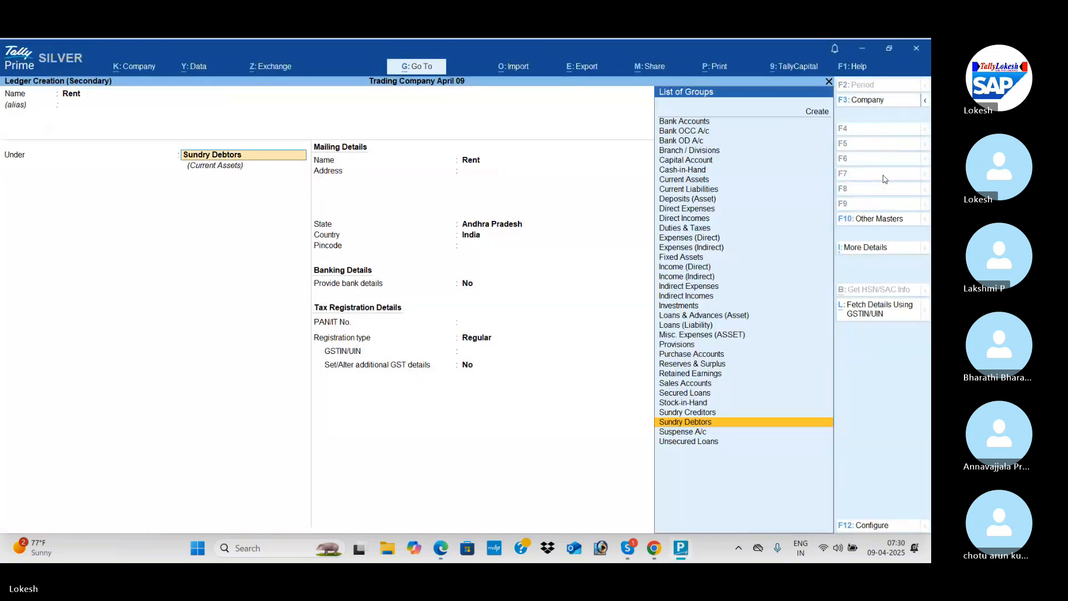
pyautogui.write('Ind')
pyautogui.press('Return')
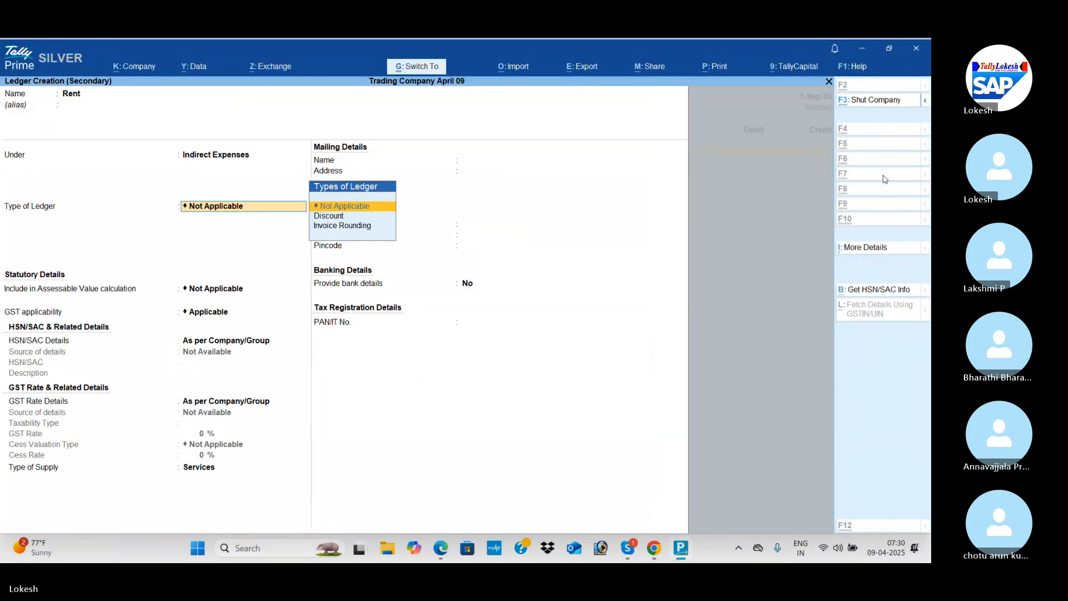
pyautogui.hotkey('ctrl', 'a')
# Debit Rent with 3,500 in the journal, as listed in the PDF's first provision entry.
pyautogui.hotkey('alt', 'Tab')
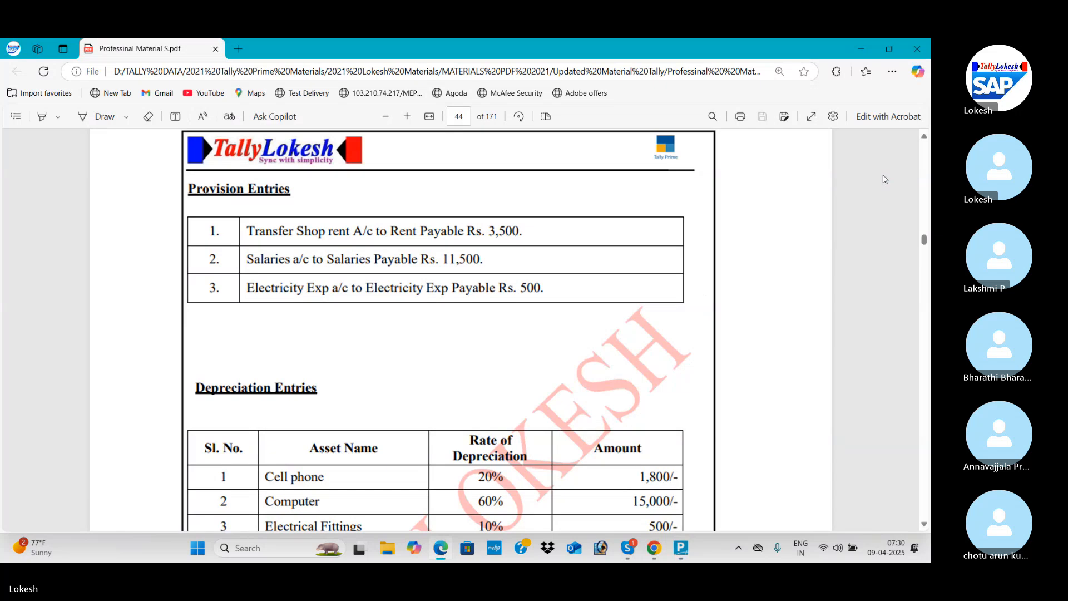
pyautogui.hotkey('alt', 'Tab')
pyautogui.write('3500')
pyautogui.press('Return')
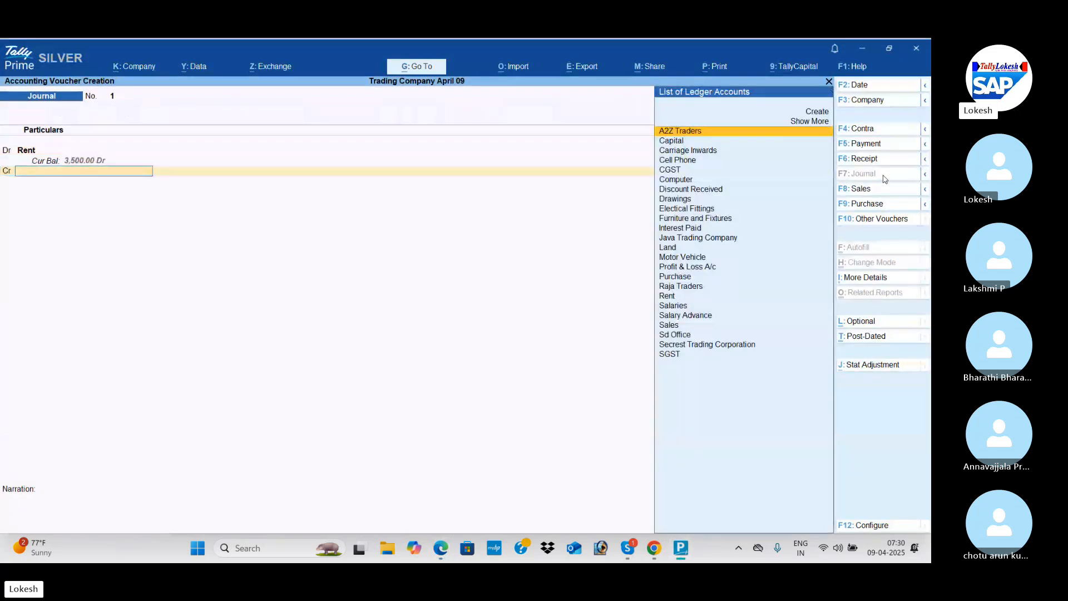
# Credit 3,500 to a new Rent Payable ledger created under Provisions, and save the rent provision journal.
pyautogui.hotkey('alt', 'Tab')
pyautogui.hotkey('alt', 'Tab')
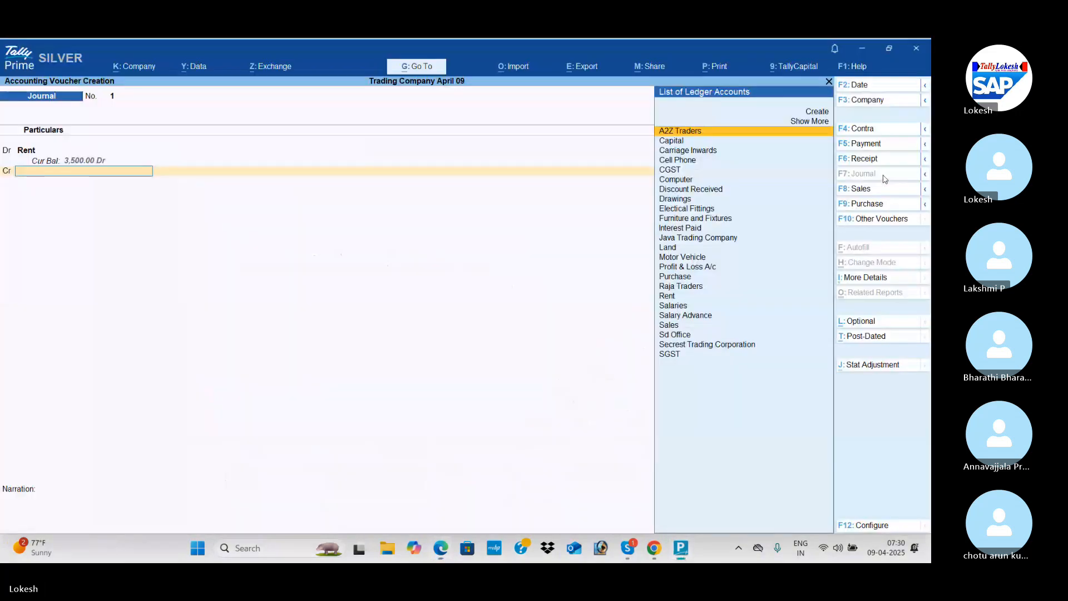
pyautogui.hotkey('alt', 'c')
pyautogui.write('Rent Payable')
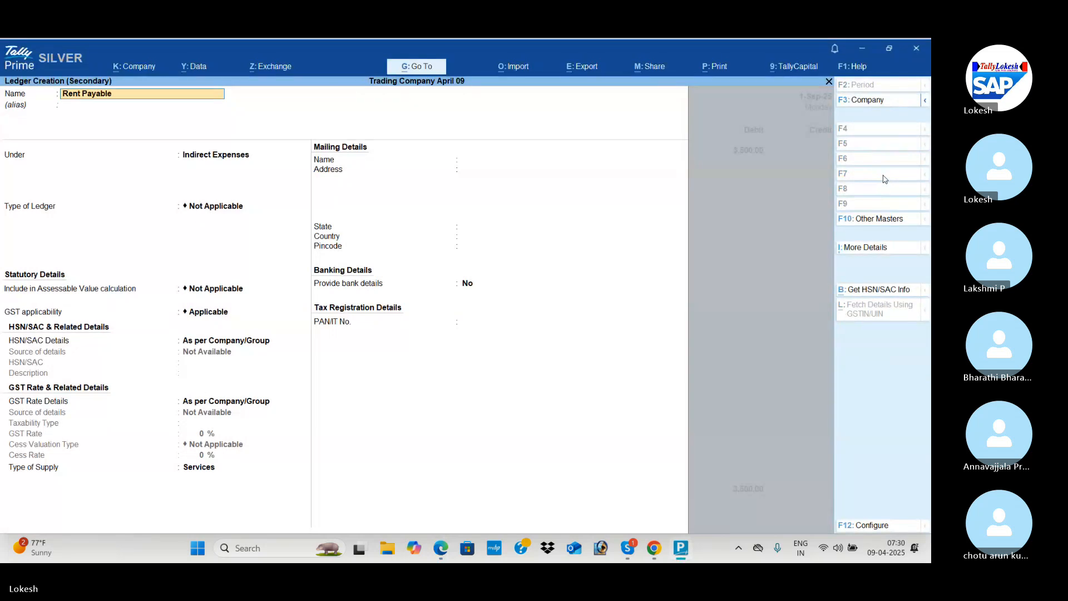
pyautogui.press('Return')
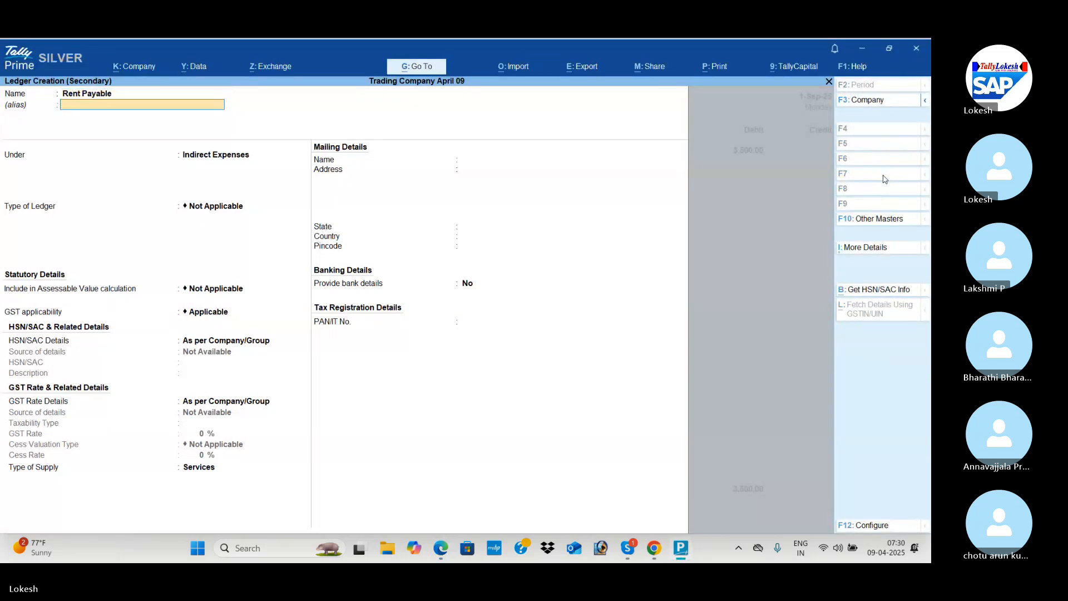
pyautogui.write('Pr')
pyautogui.press('Return')
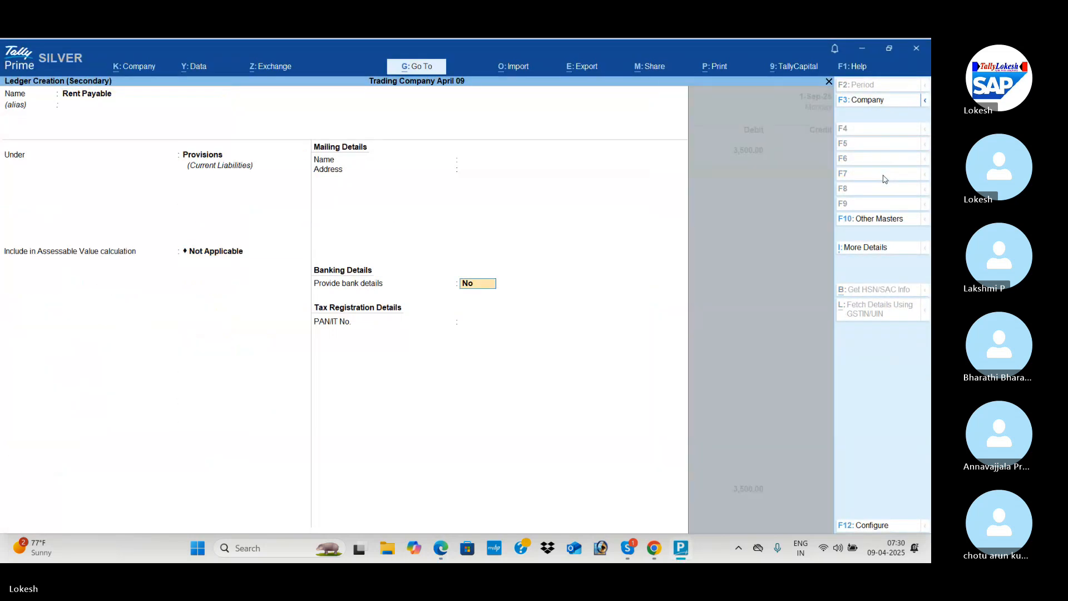
pyautogui.press('Return')
pyautogui.press('Return')
pyautogui.press('Return')
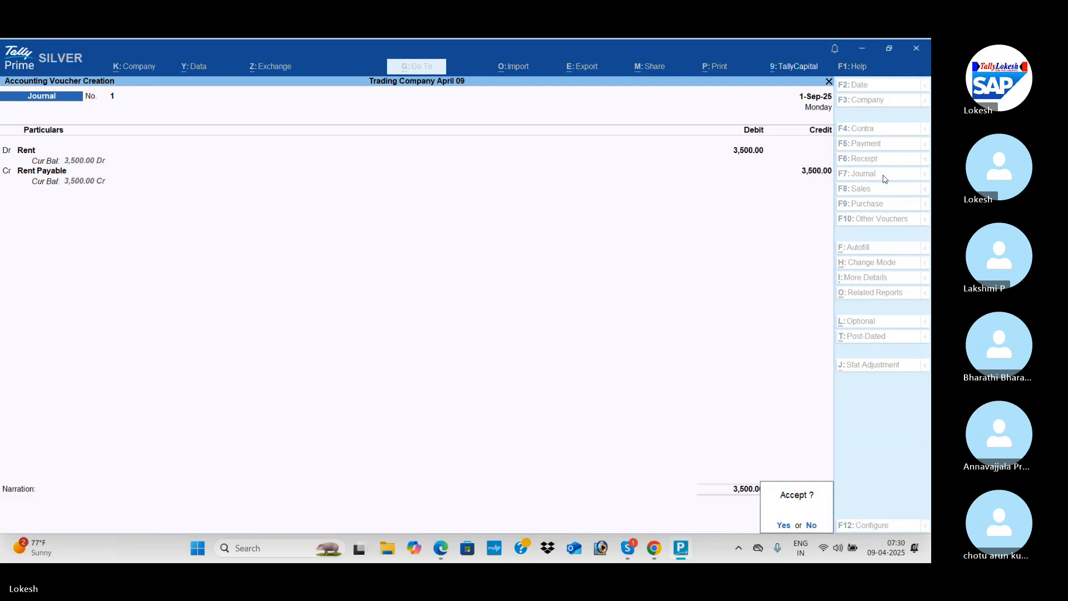
# Check the second provision entry in the PDF and debit Salaries with 11,500 in a new journal.
pyautogui.press('Return')
pyautogui.hotkey('alt', 'Tab')
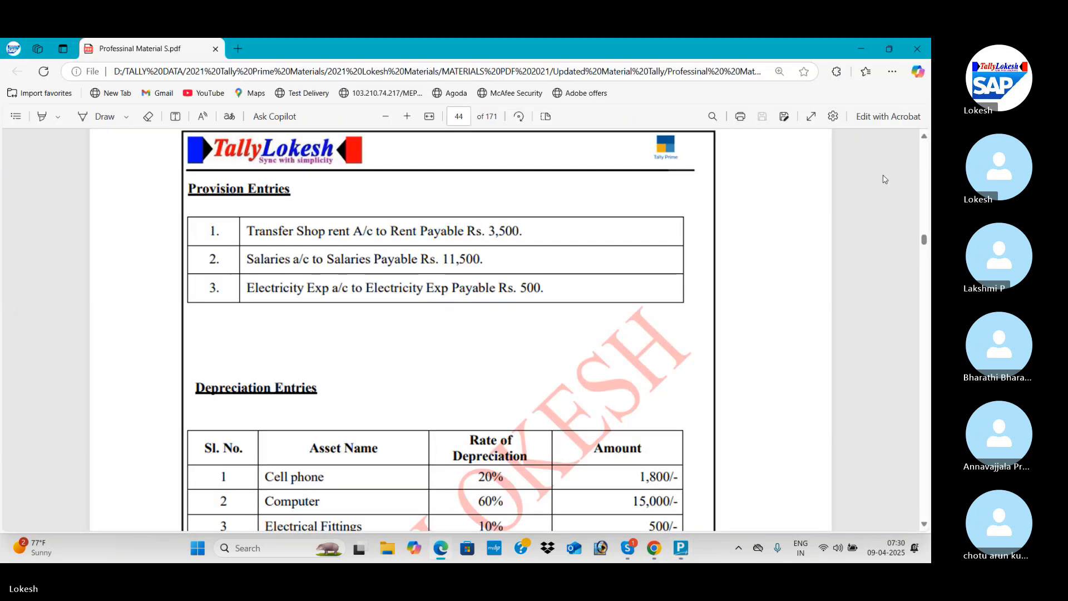
pyautogui.hotkey('alt', 'Tab')
pyautogui.write('Sa')
pyautogui.press('Return')
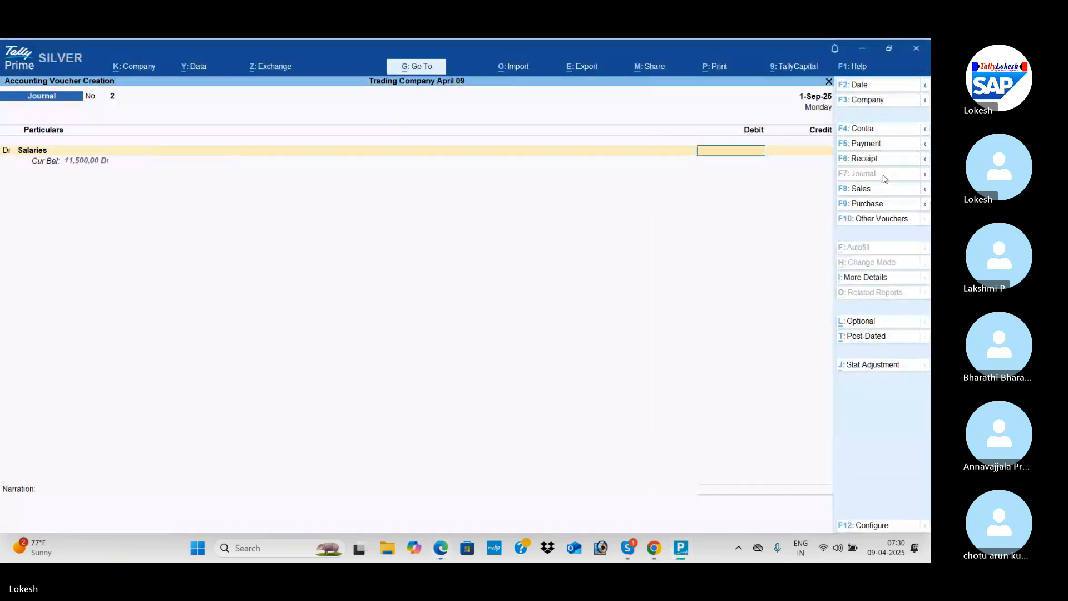
pyautogui.hotkey('alt', 'Tab')
pyautogui.hotkey('alt', 'Tab')
pyautogui.write('11500')
pyautogui.press('Return')
# Create a Salary Payable ledger under Provisions for the journal's credit line.
pyautogui.hotkey('alt', 'c')
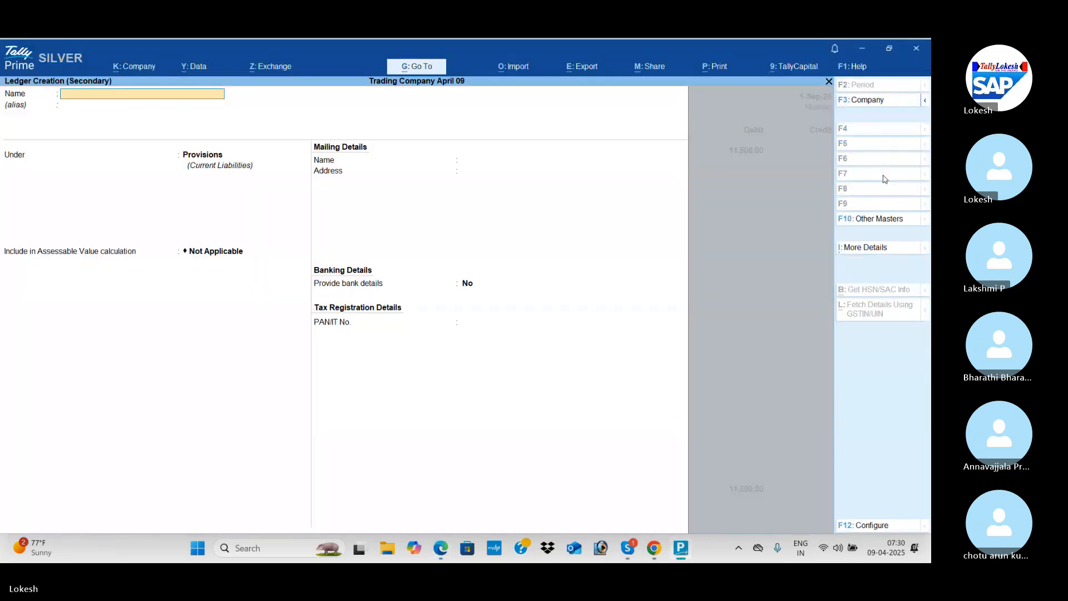
pyautogui.write('Salary Pa')
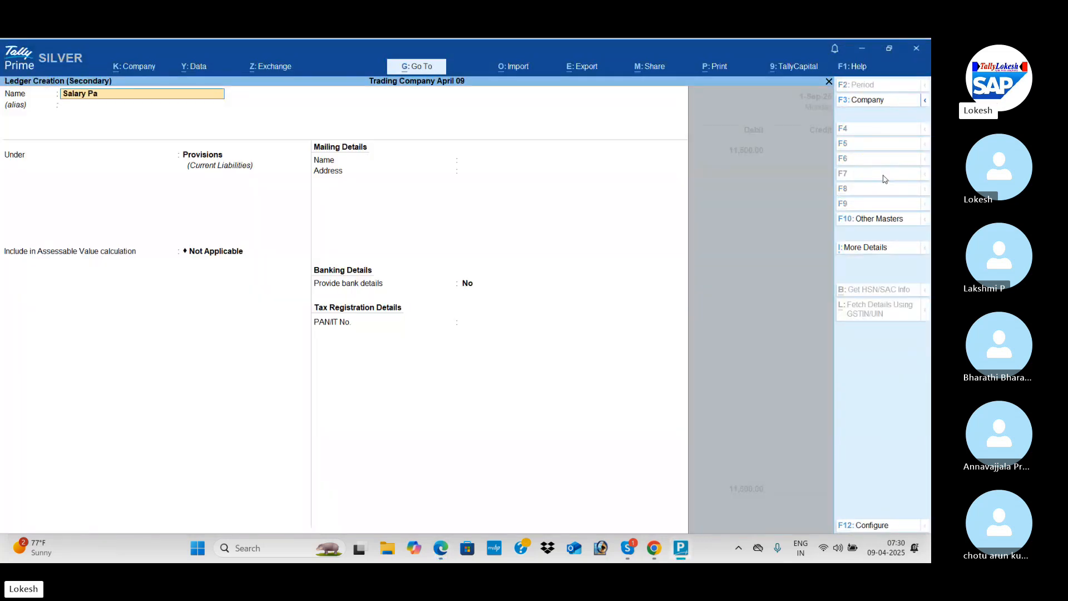
pyautogui.write('ya')
pyautogui.press('Return')
pyautogui.press('Return')
pyautogui.press('Return')
pyautogui.press('Return')
pyautogui.press('Return')
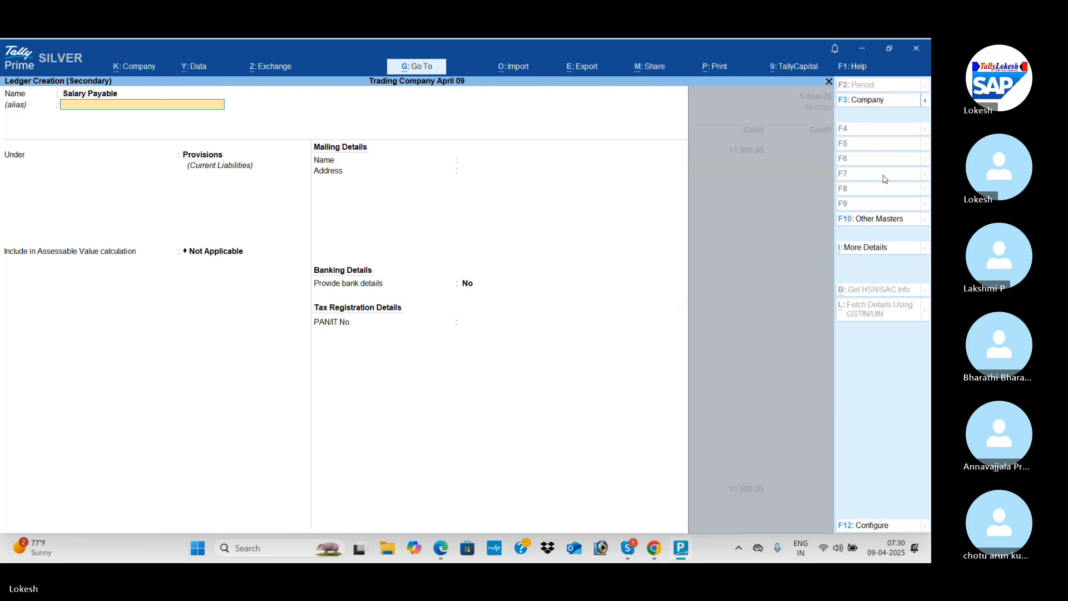
pyautogui.press('Return')
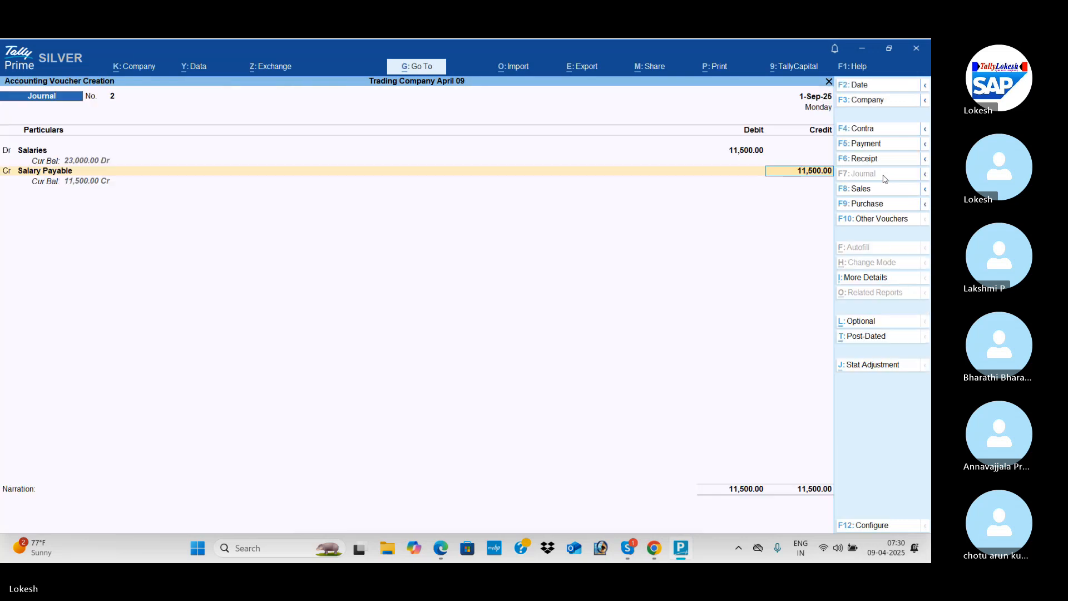
# Credit Salary Payable with 11,500 and save the salaries provision journal.
pyautogui.press('Return')
pyautogui.press('Return')
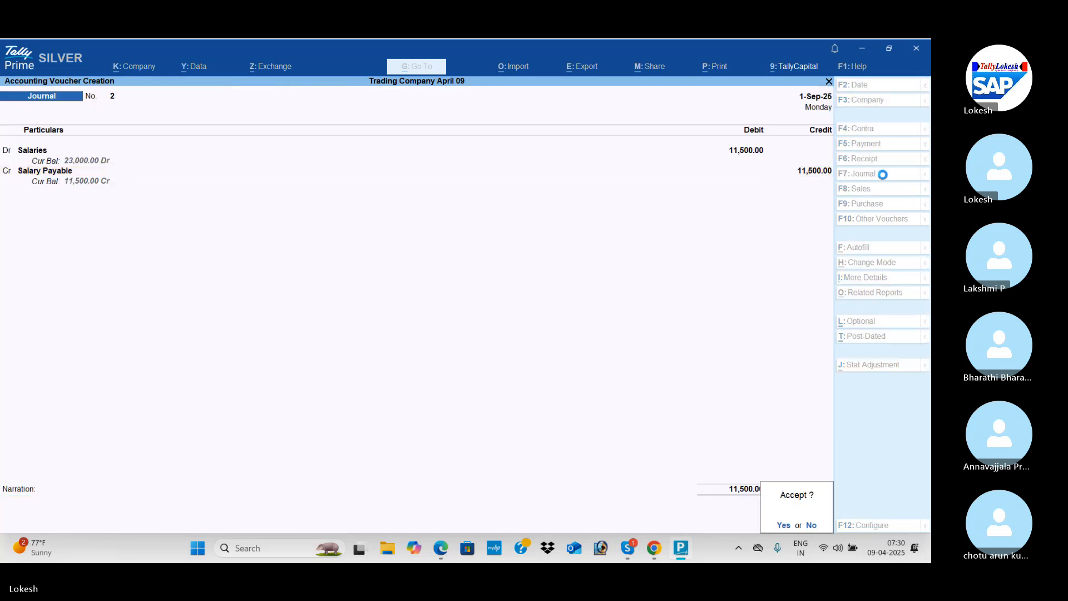
pyautogui.press('Return')
# Check the third provision entry in the PDF and create an Electricity Exp ledger under Indirect Expenses for the new journal's debit line.
pyautogui.hotkey('alt', 'Tab')
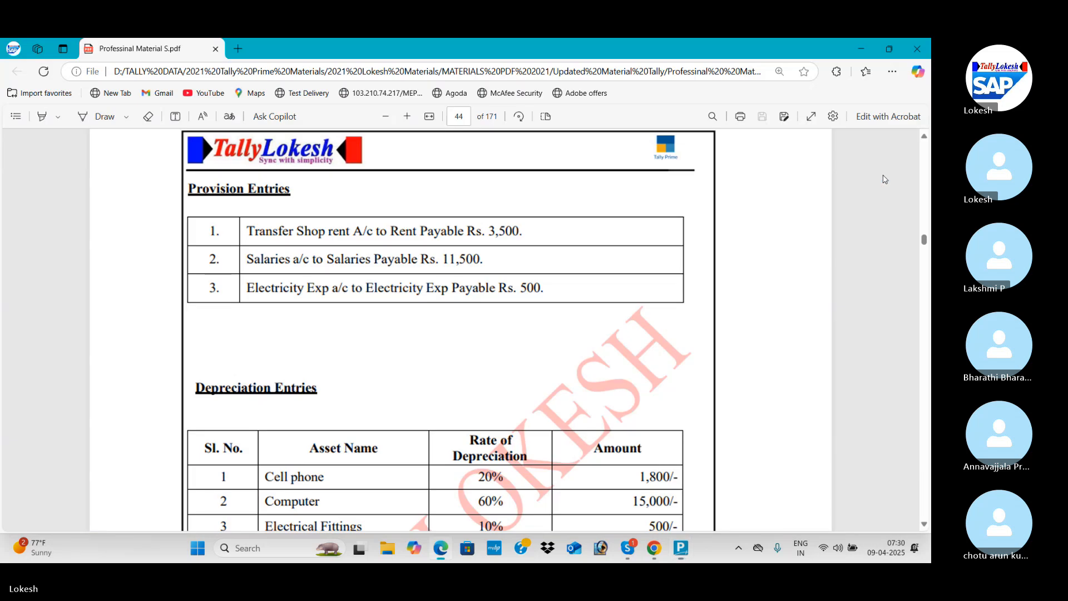
pyautogui.hotkey('alt', 'Tab')
pyautogui.write('El')
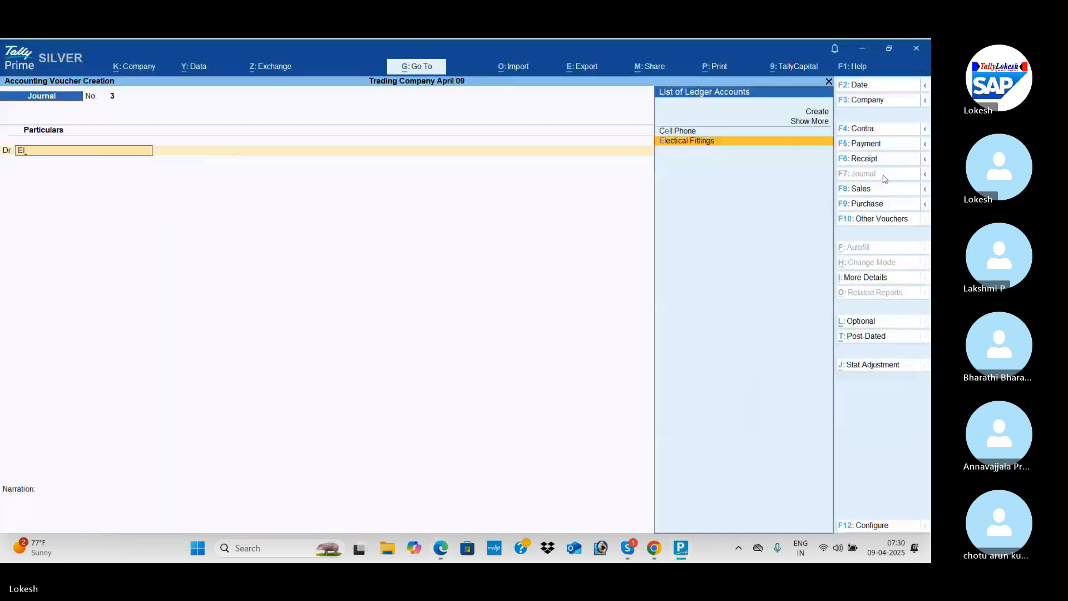
pyautogui.hotkey('alt', 'c')
pyautogui.write('ectricity Exp')
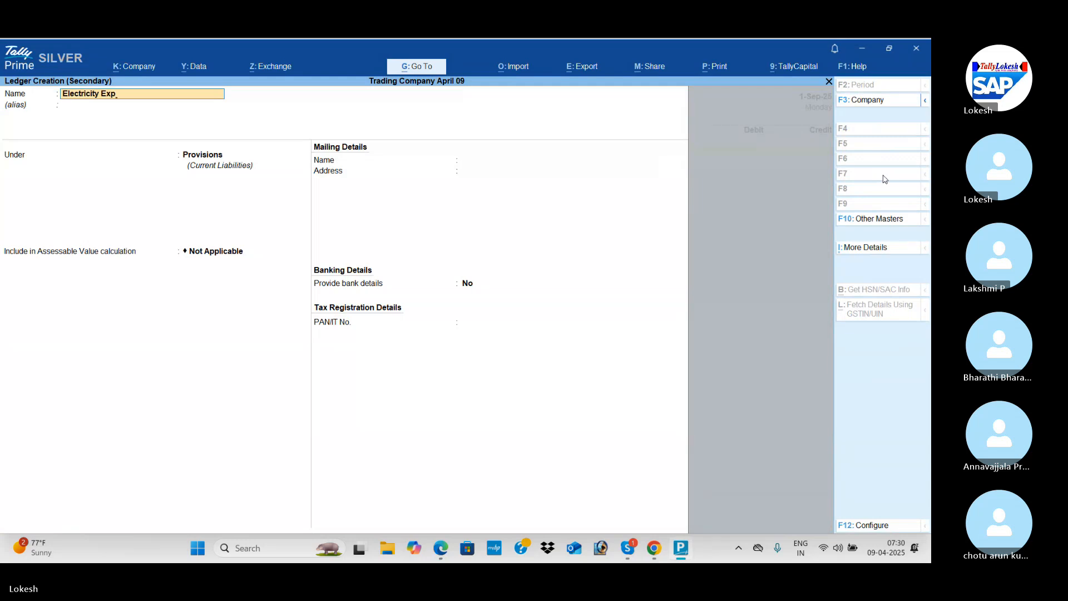
pyautogui.press('Return')
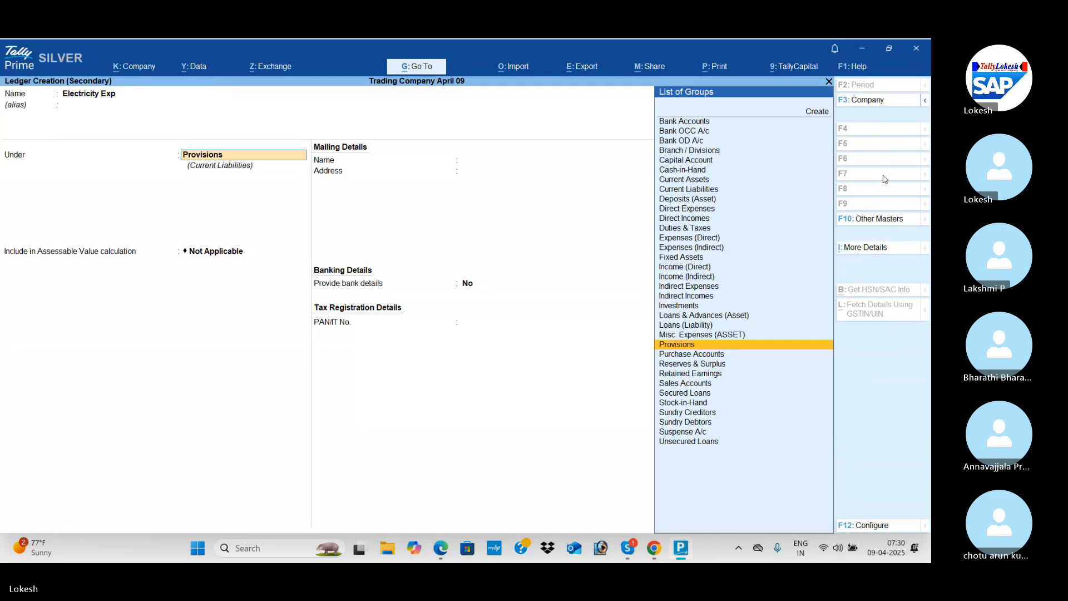
pyautogui.write('Ind')
pyautogui.press('Return')
pyautogui.press('Return')
pyautogui.press('Return')
pyautogui.press('Return')
pyautogui.press('Return')
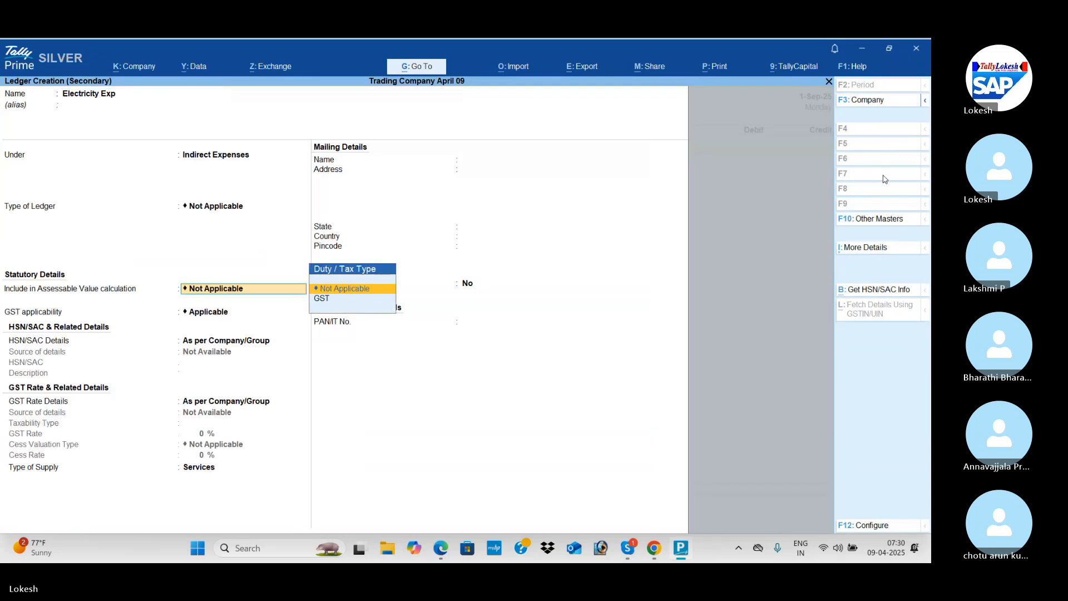
pyautogui.press('Return')
pyautogui.press('Return')
pyautogui.press('Return')
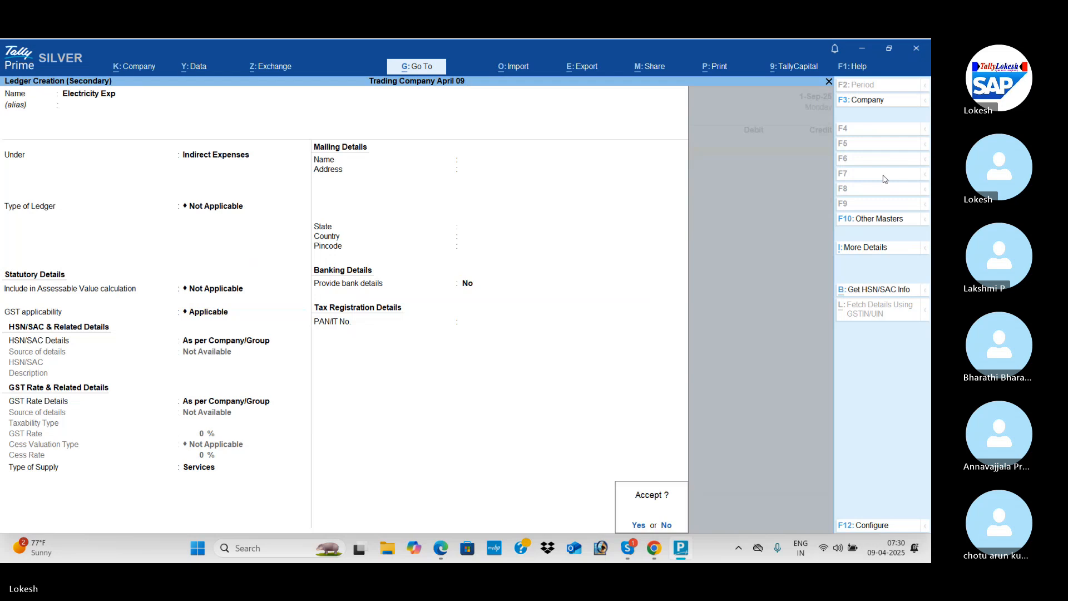
pyautogui.press('Return')
# Debit Electricity Exp with 500 in the journal, as listed in the PDF's third provision entry.
pyautogui.hotkey('alt', 'Tab')
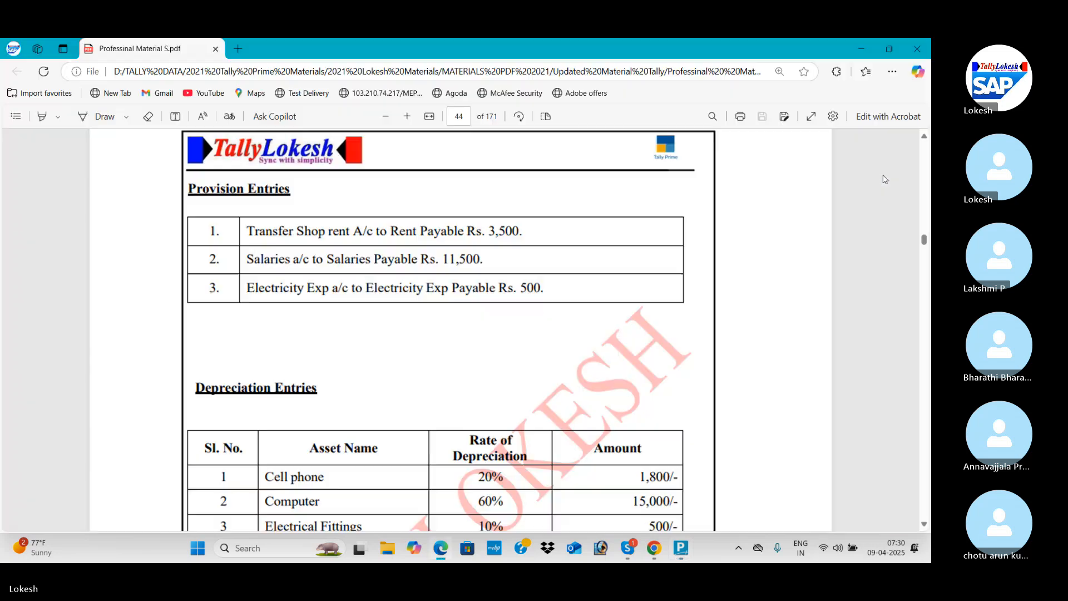
pyautogui.hotkey('alt', 'Tab')
pyautogui.write('500')
pyautogui.press('Return')
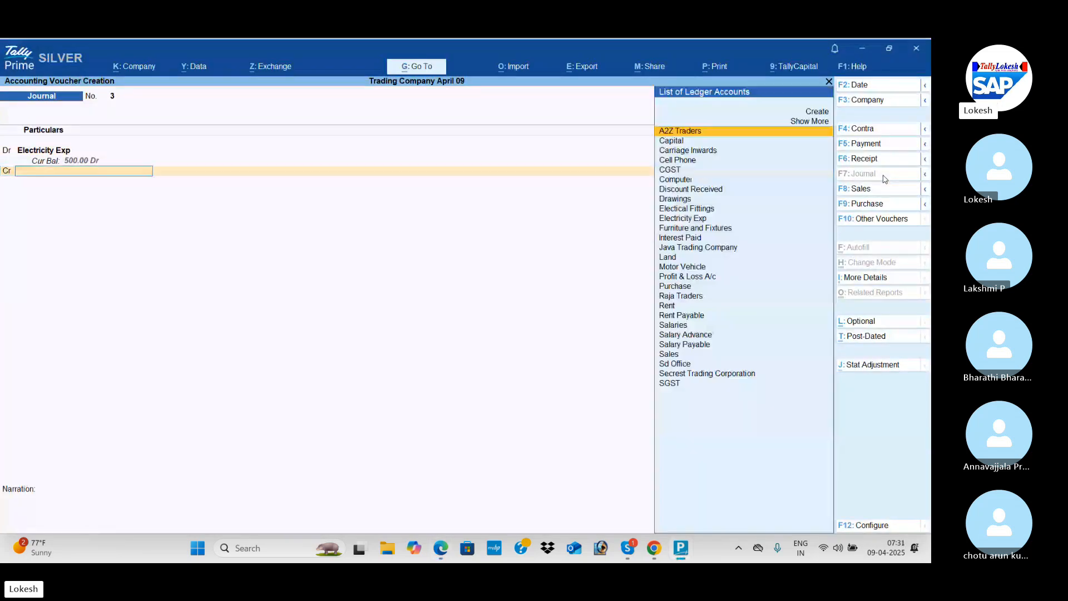
# Create an Electricity Exp Payable ledger under Provisions for the journal's credit line.
pyautogui.hotkey('alt', 'c')
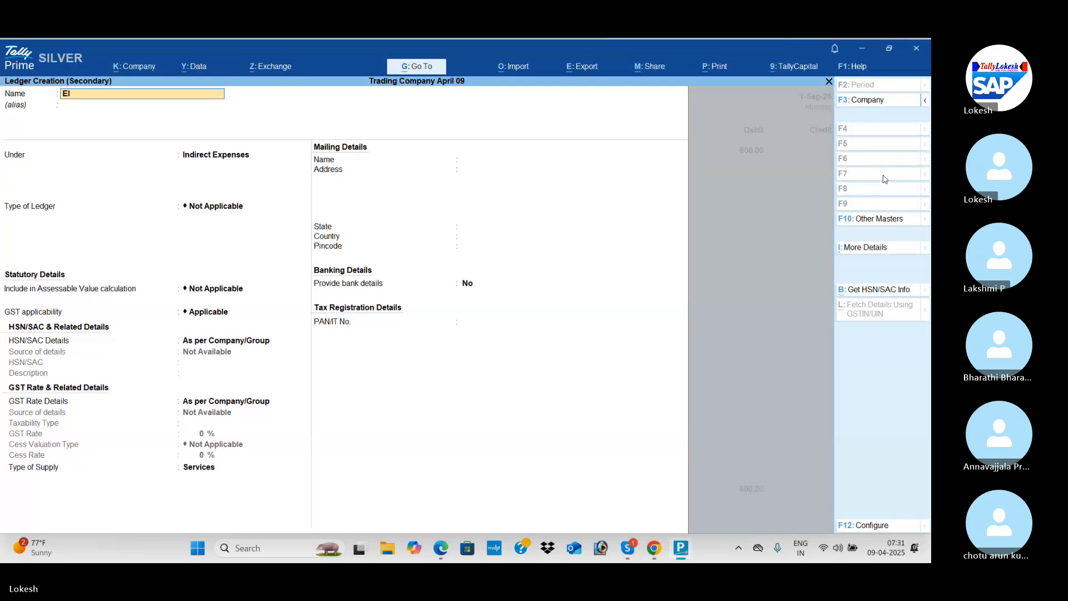
pyautogui.write('Electricity exp Payable')
pyautogui.press('Return')
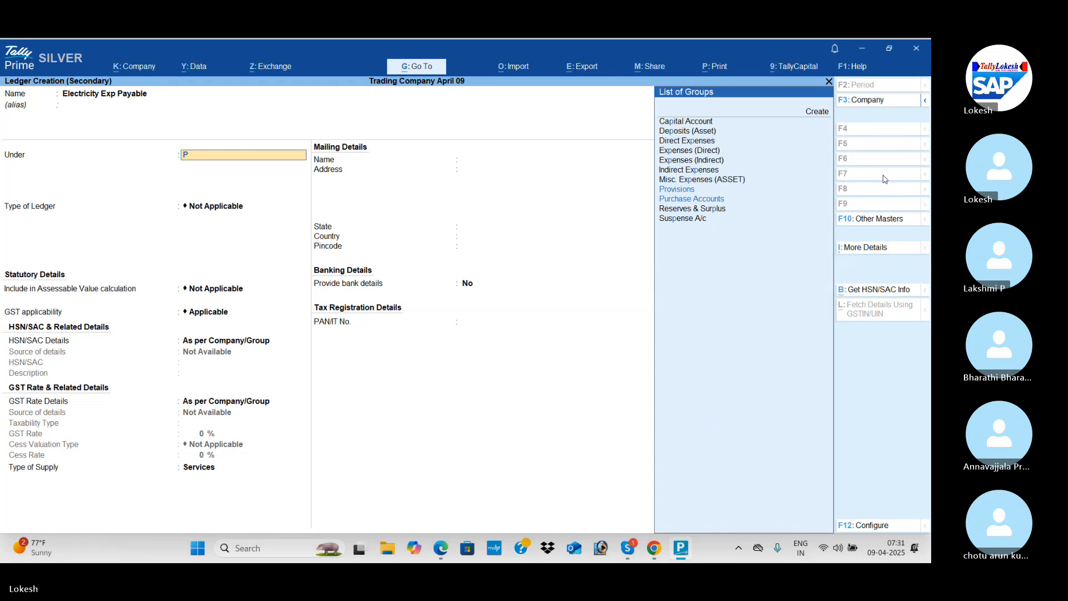
pyautogui.write('pro')
pyautogui.press('Return')
# Credit Electricity Exp Payable with 500 and save the electricity provision journal.
pyautogui.press('Return')
pyautogui.press('Return')
pyautogui.press('Return')
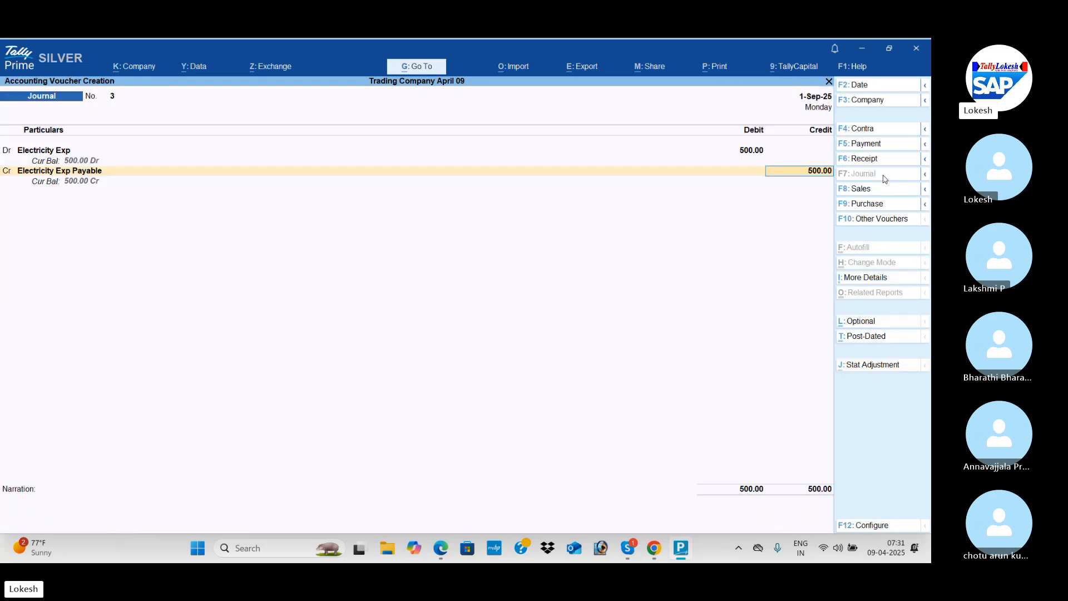
pyautogui.press('Return')
pyautogui.press('Return')
pyautogui.press('Return')
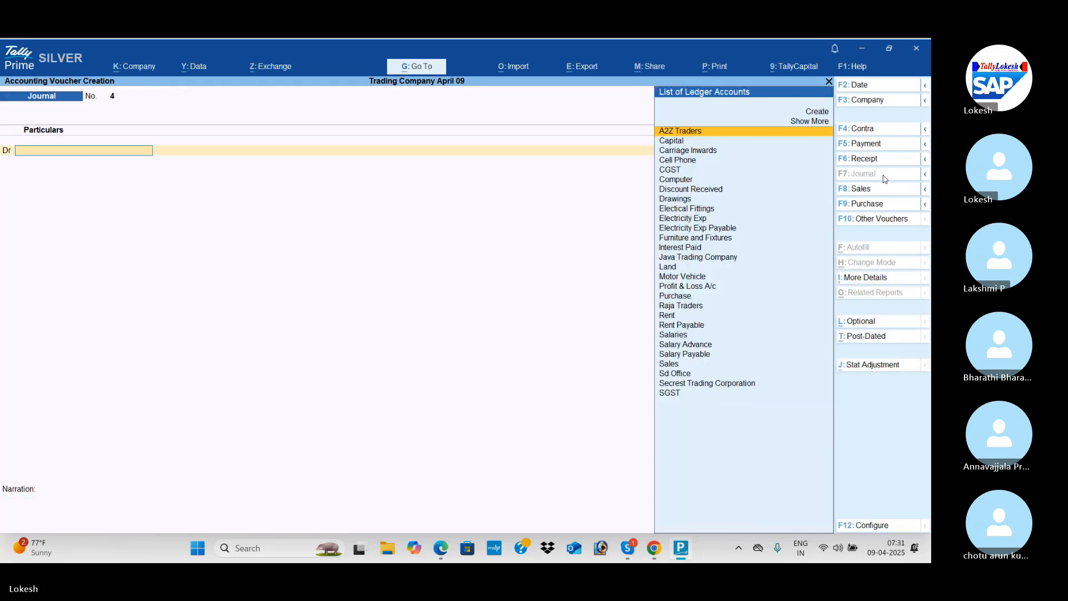
# Review the PDF's Depreciation Entries table and create a Depreciation ledger under Indirect Expenses for the new journal's debit line.
pyautogui.hotkey('alt', 'c')
pyautogui.hotkey('alt', 'Tab')
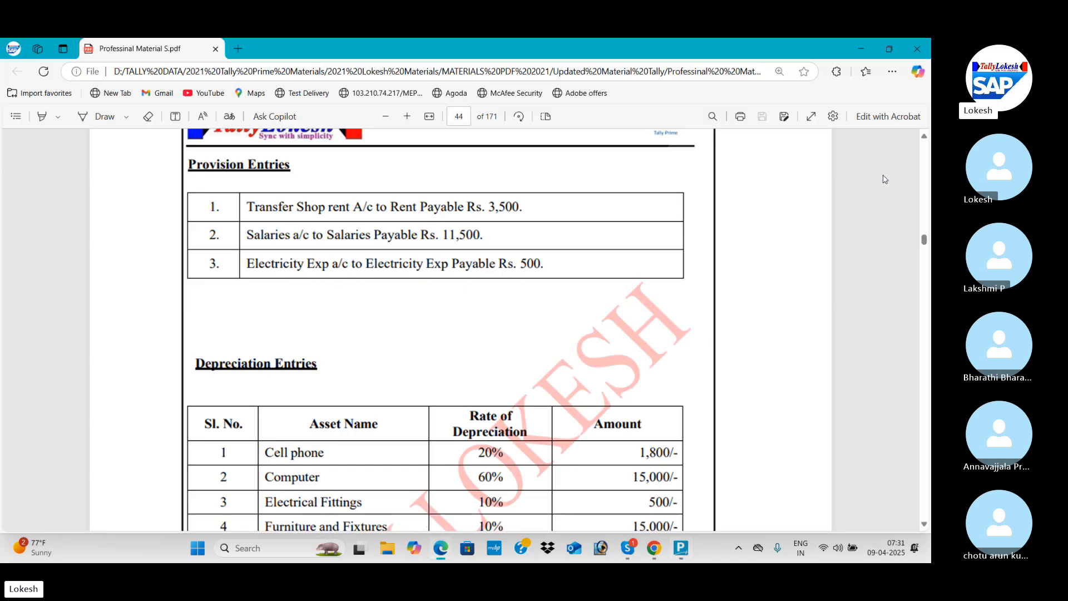
pyautogui.scroll(-3, 885, 179)
pyautogui.scroll(-2, 885, 179)
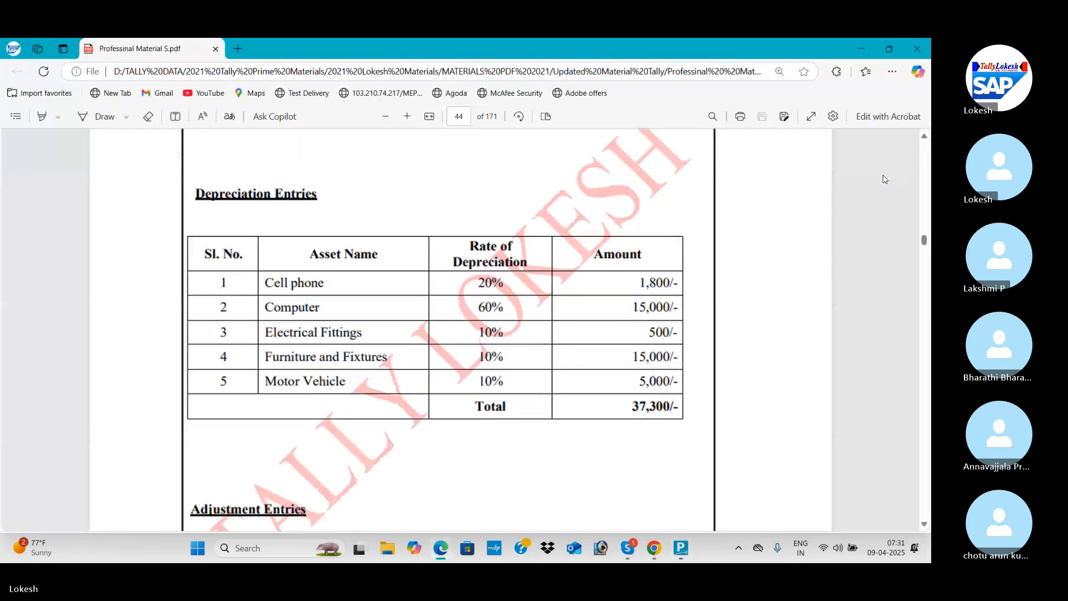
pyautogui.hotkey('alt', 'Tab')
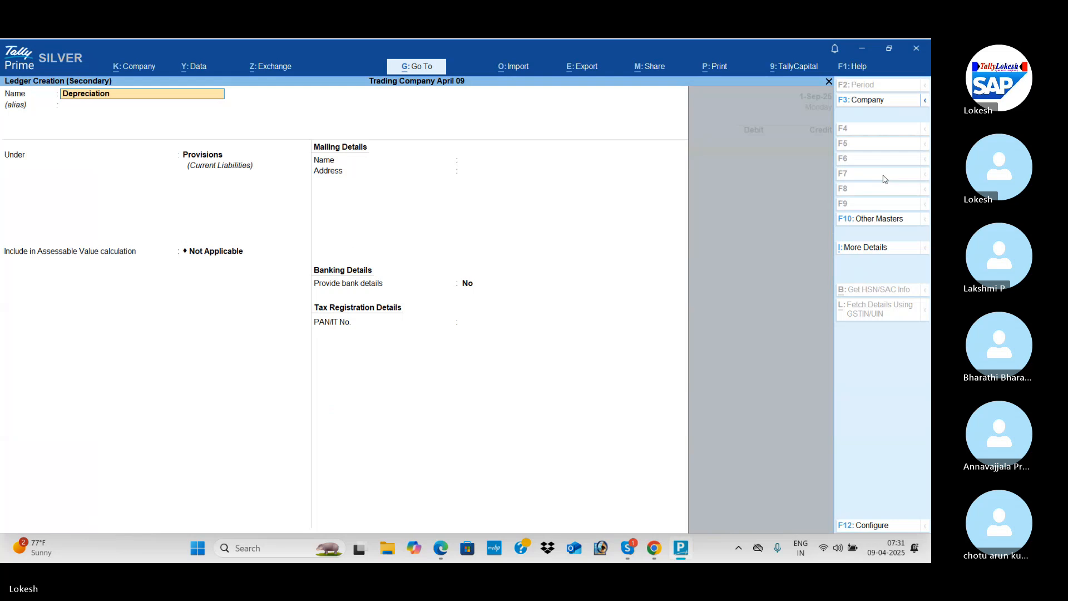
pyautogui.press('Return')
pyautogui.press('Return')
pyautogui.write('ind')
pyautogui.press('Down')
pyautogui.press('Down')
pyautogui.press('Down')
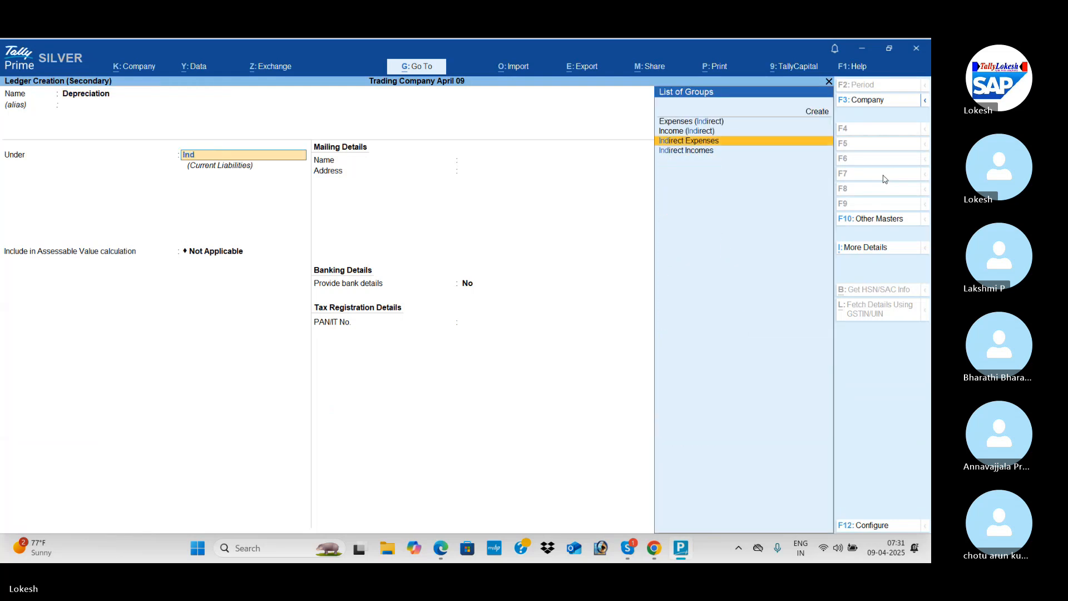
pyautogui.press('Return')
pyautogui.press('Return')
pyautogui.hotkey('ctrl', 'a')
# Debit Depreciation with the PDF table's total of 37,300 in the journal.
pyautogui.hotkey('alt', 'Tab')
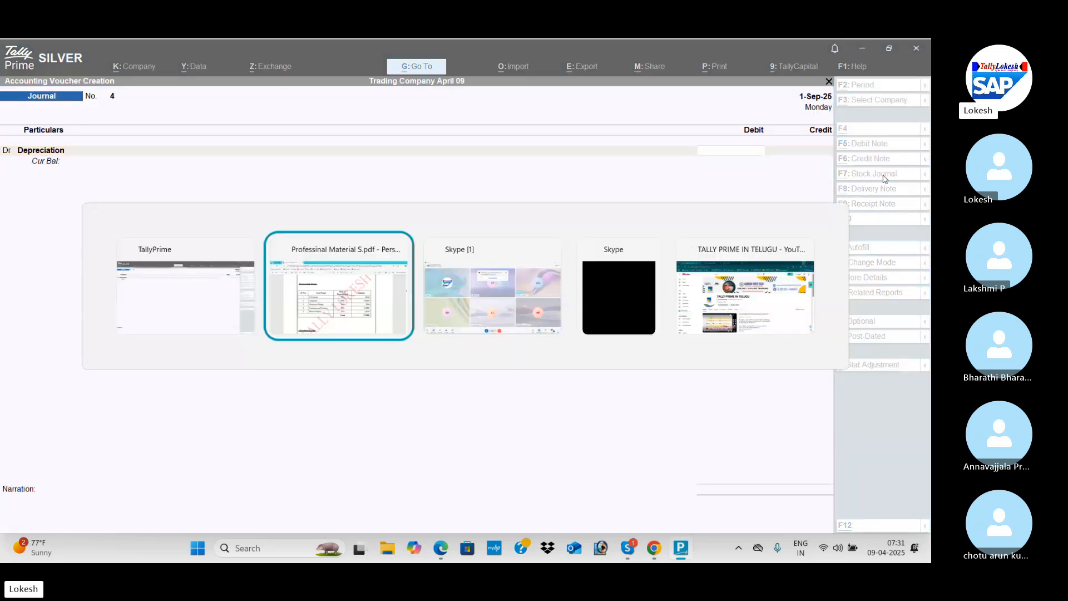
pyautogui.hotkey('alt', 'Tab')
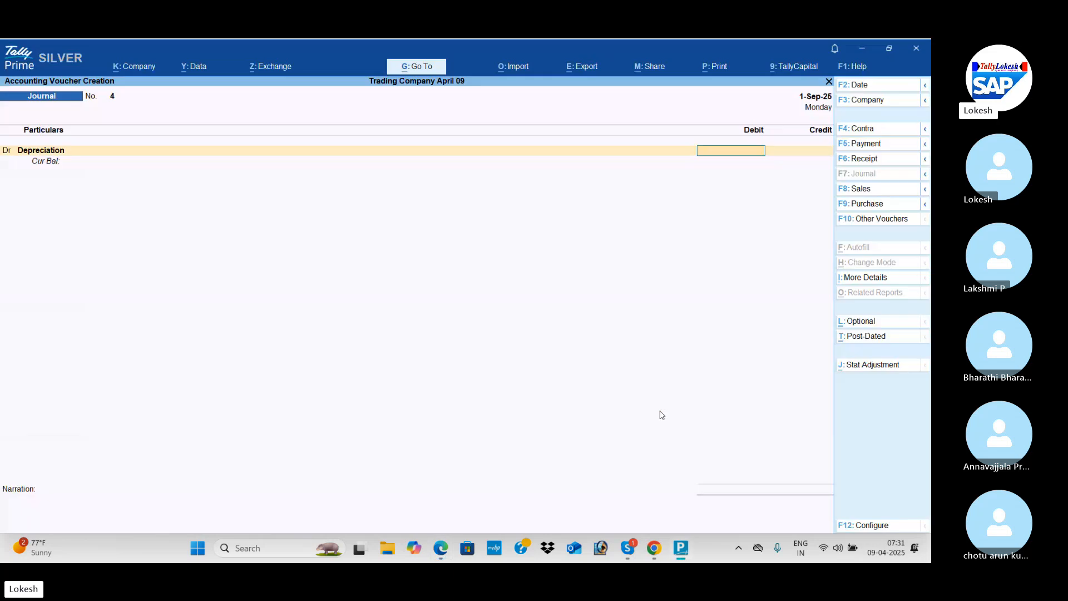
pyautogui.write('300')
pyautogui.press('Return')
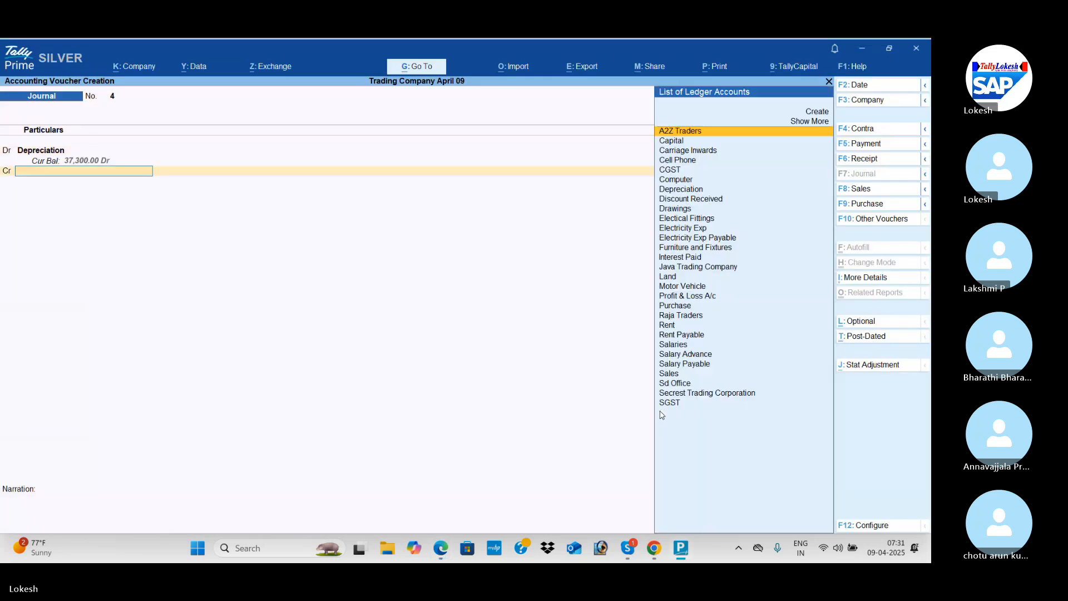
# Credit Cell Phone with 1,800 in the depreciation journal, following the PDF's first asset row.
pyautogui.hotkey('alt', 'Tab')
pyautogui.hotkey('alt', 'Tab')
pyautogui.write('C')
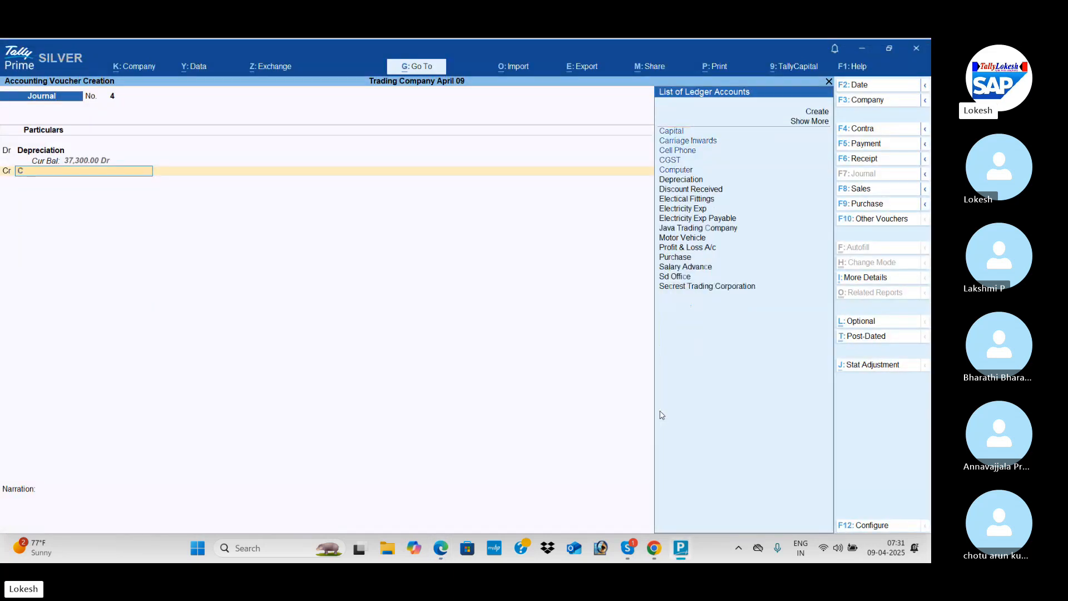
pyautogui.press('Down')
pyautogui.press('Down')
pyautogui.press('Return')
pyautogui.hotkey('alt', 'Tab')
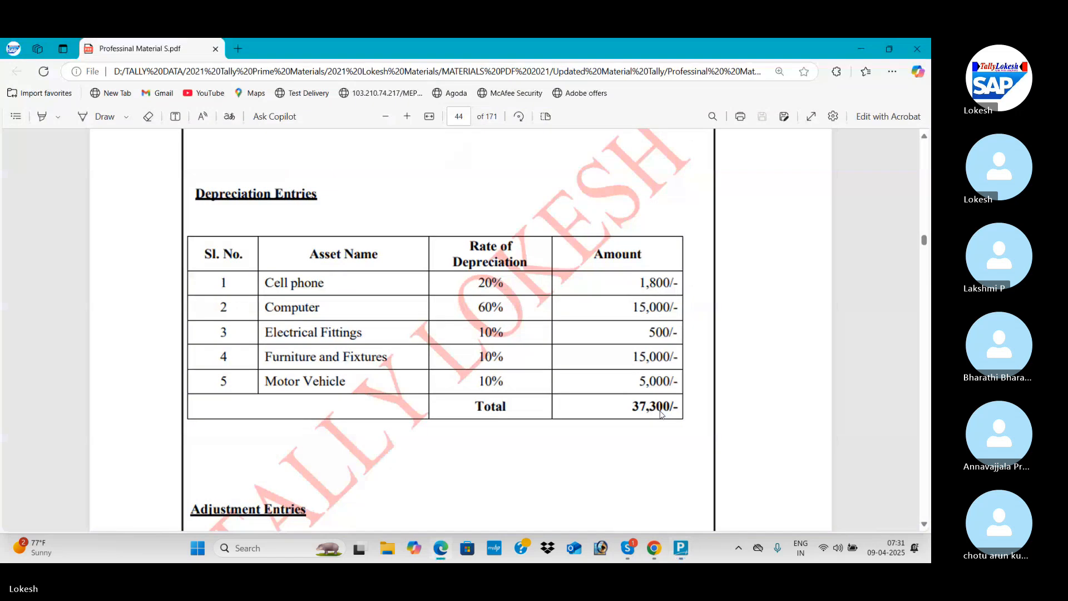
pyautogui.hotkey('alt', 'Tab')
pyautogui.write('1800')
pyautogui.press('Return')
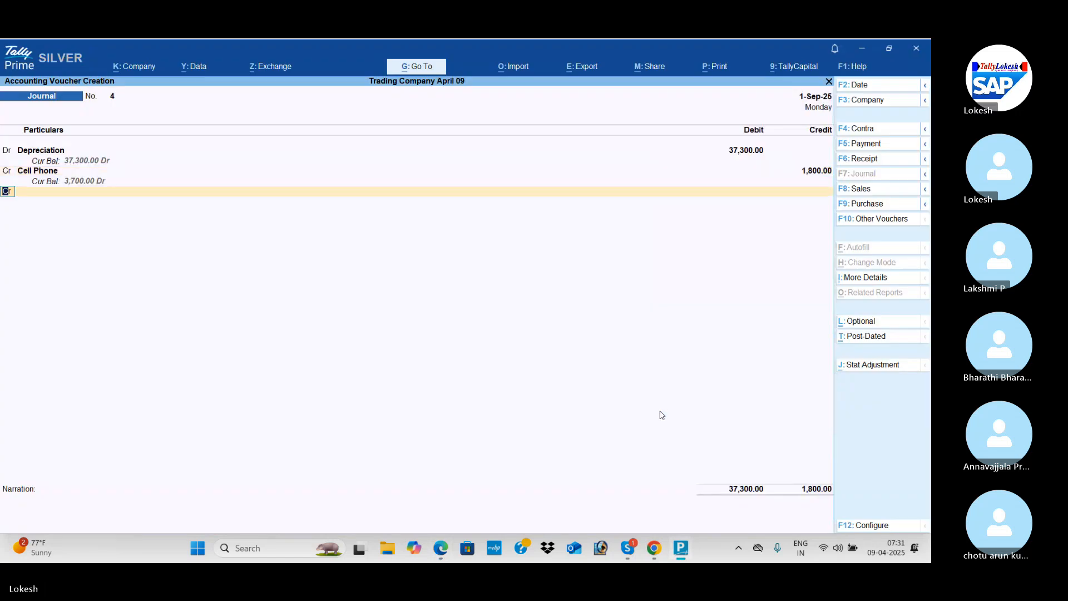
# Credit Computer with 15,000 in the depreciation journal, following the PDF's second asset row.
pyautogui.hotkey('alt', 'Tab')
pyautogui.hotkey('alt', 'Tab')
pyautogui.write('co')
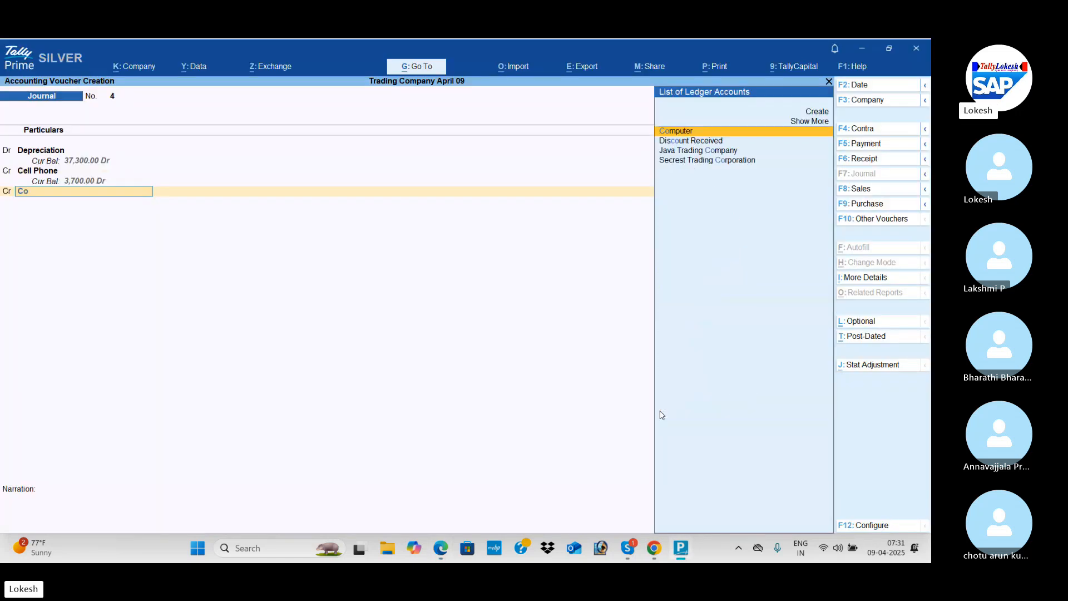
pyautogui.press('Return')
# Credit Electical Fittings with 500 in the depreciation journal, following the PDF's third asset row.
pyautogui.hotkey('alt', 'Tab')
pyautogui.hotkey('alt', 'Tab')
pyautogui.write('15000')
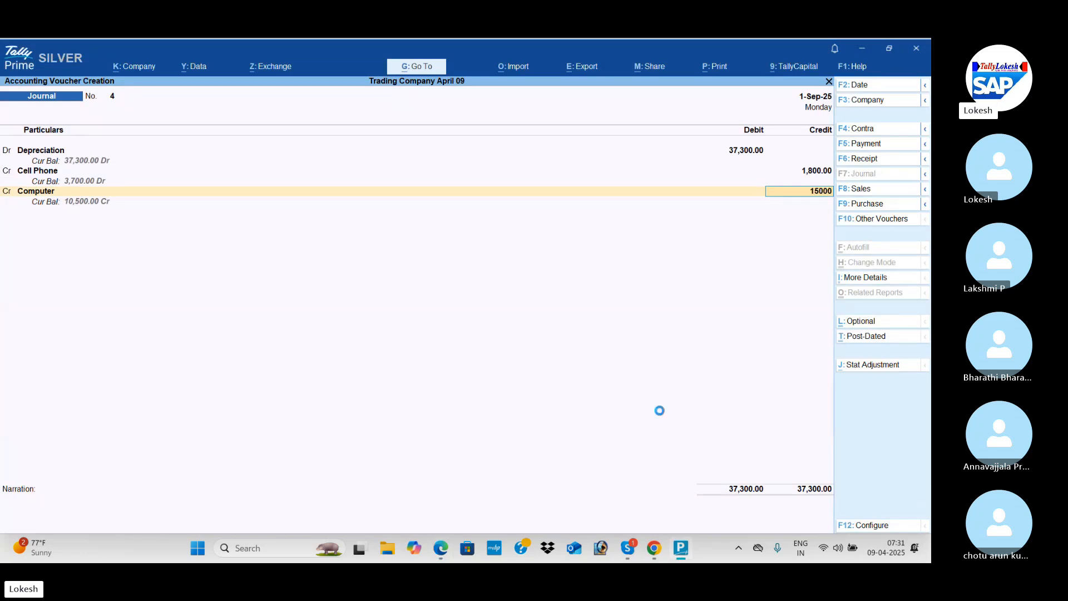
pyautogui.press('Return')
pyautogui.hotkey('alt', 'Tab')
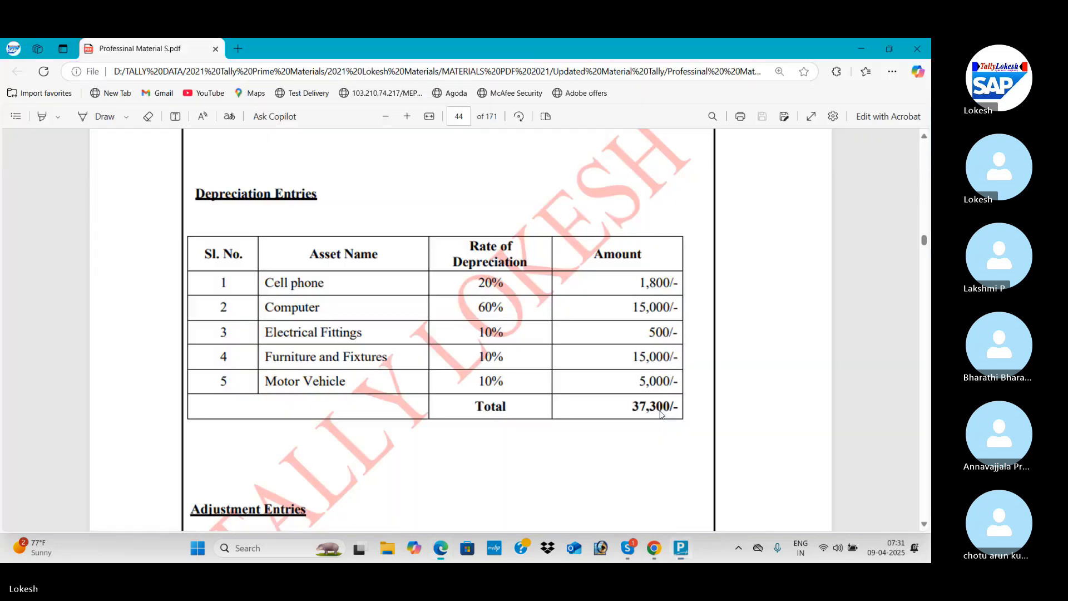
pyautogui.hotkey('alt', 'Tab')
pyautogui.write('elec')
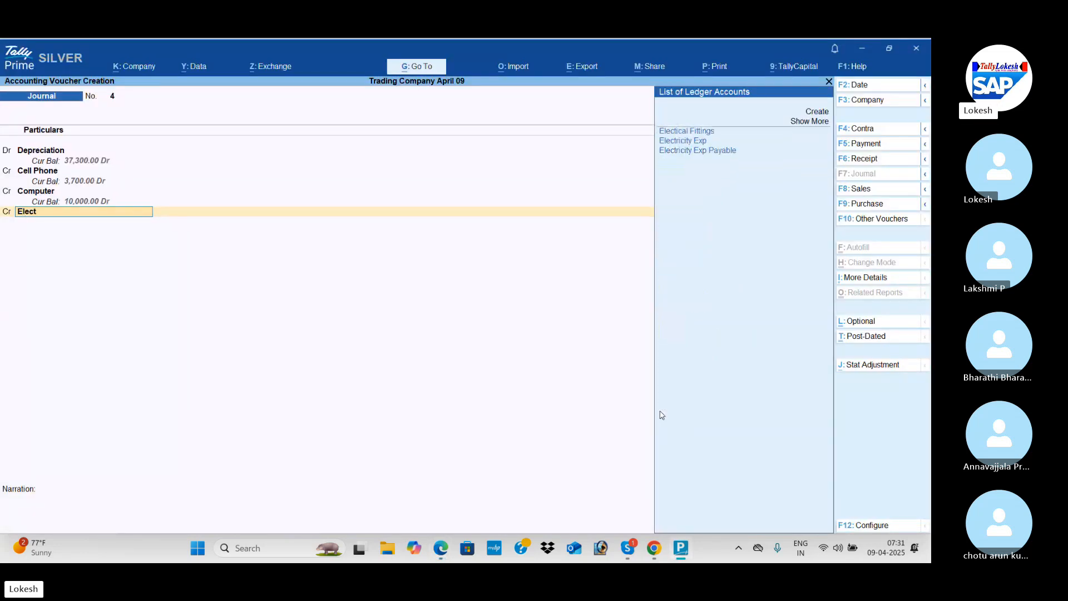
pyautogui.press('Return')
pyautogui.hotkey('alt', 'Tab')
# Credit Furniture and Fixtures with 15,000 in the depreciation journal, following the PDF's fourth asset row.
pyautogui.hotkey('alt', 'Tab')
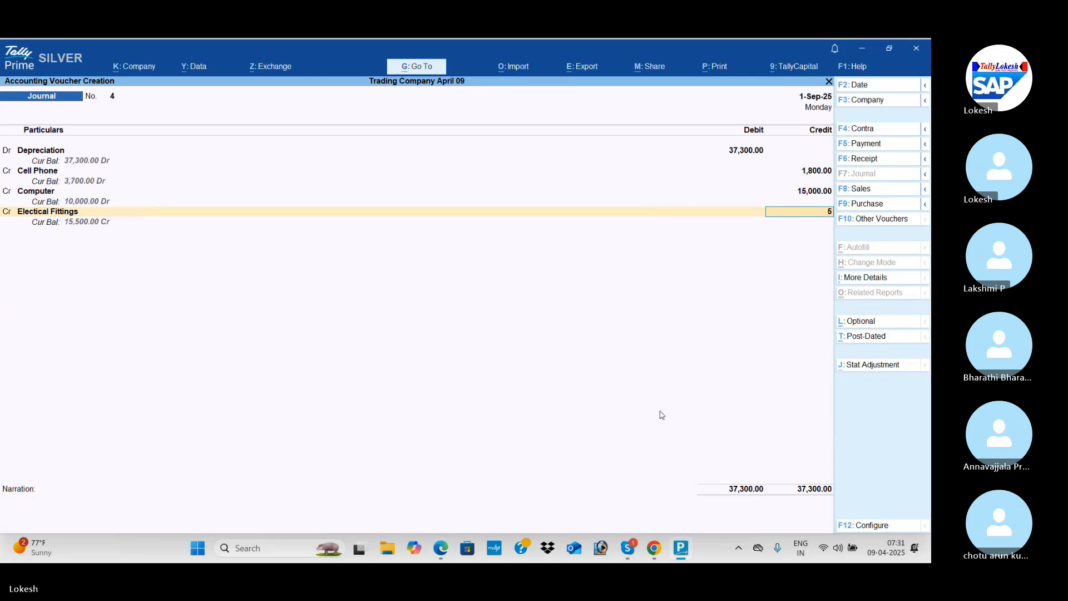
pyautogui.write('500')
pyautogui.press('Return')
pyautogui.hotkey('alt', 'Tab')
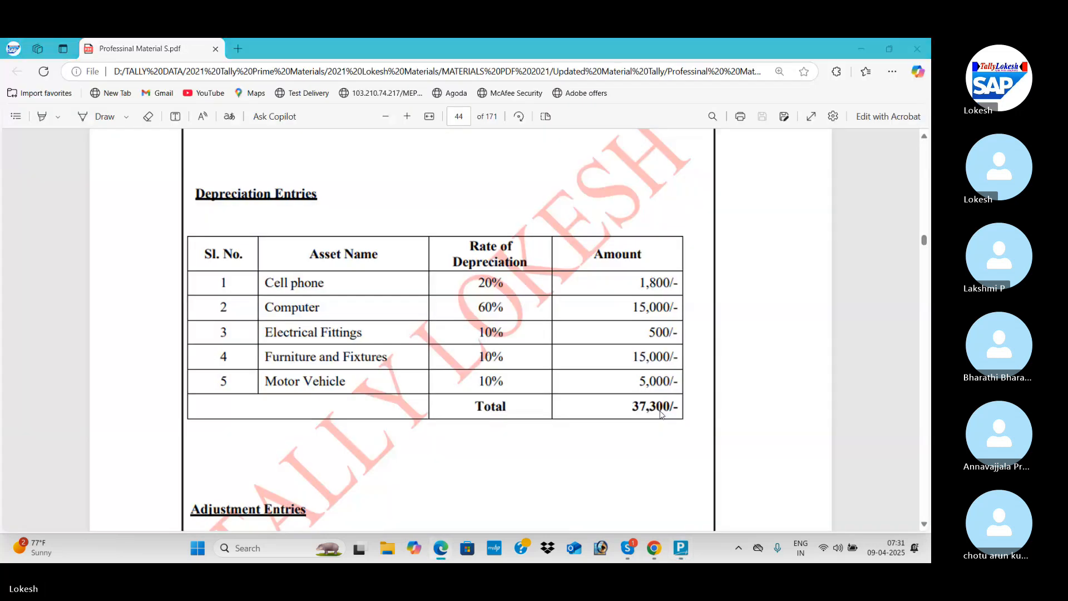
pyautogui.hotkey('alt', 'Tab')
pyautogui.write('Fu')
pyautogui.press('Return')
pyautogui.hotkey('alt', 'Tab')
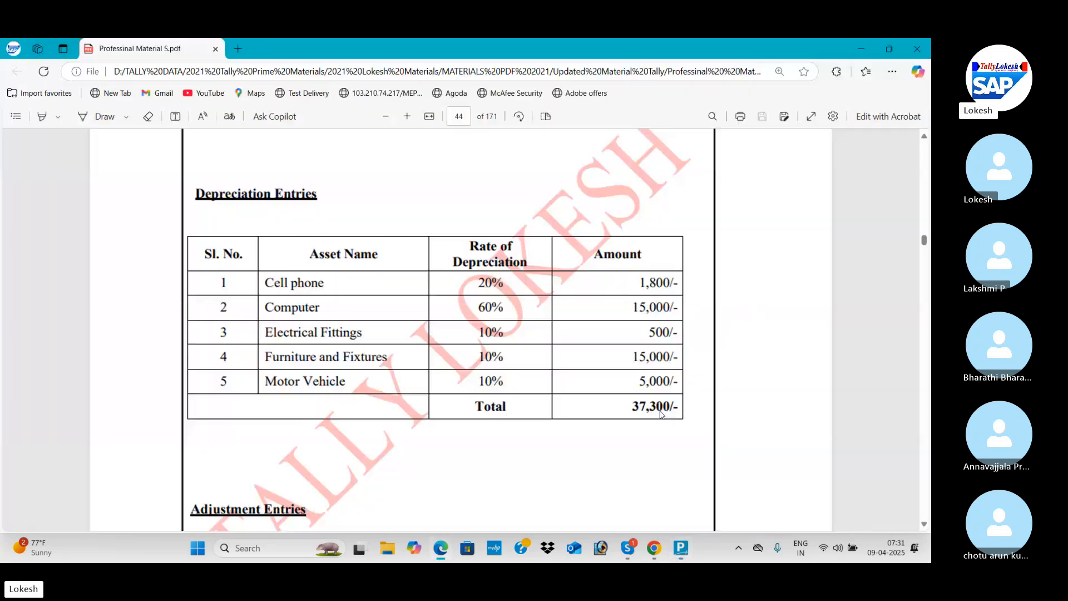
# Credit Motor Vehicle with 5,000 from the PDF's last asset row and save the depreciation journal.
pyautogui.hotkey('alt', 'Tab')
pyautogui.write('1500')
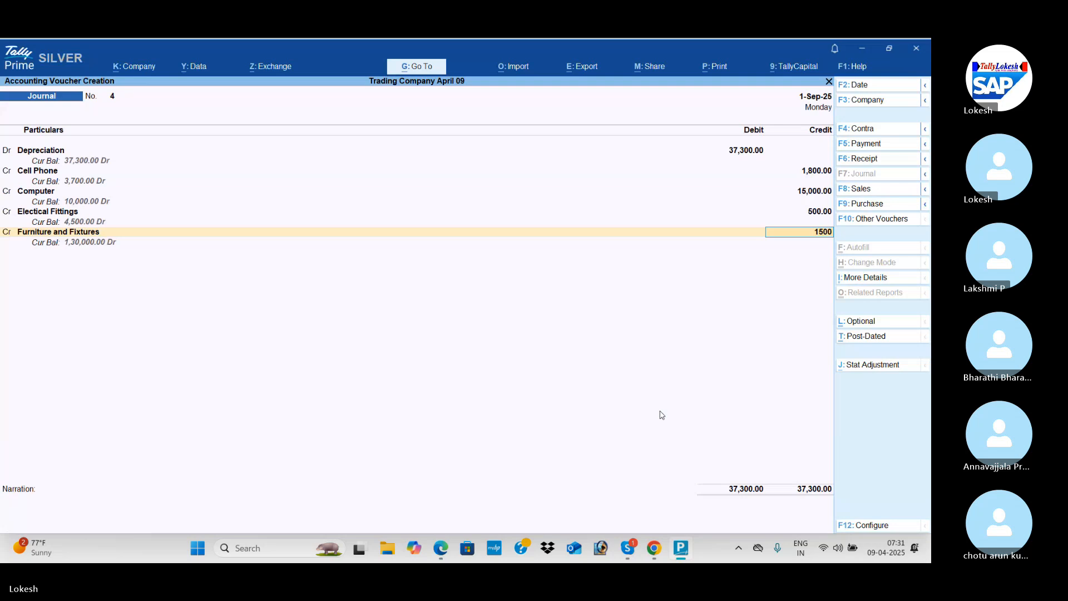
pyautogui.write('0')
pyautogui.press('Return')
pyautogui.hotkey('alt', 'Tab')
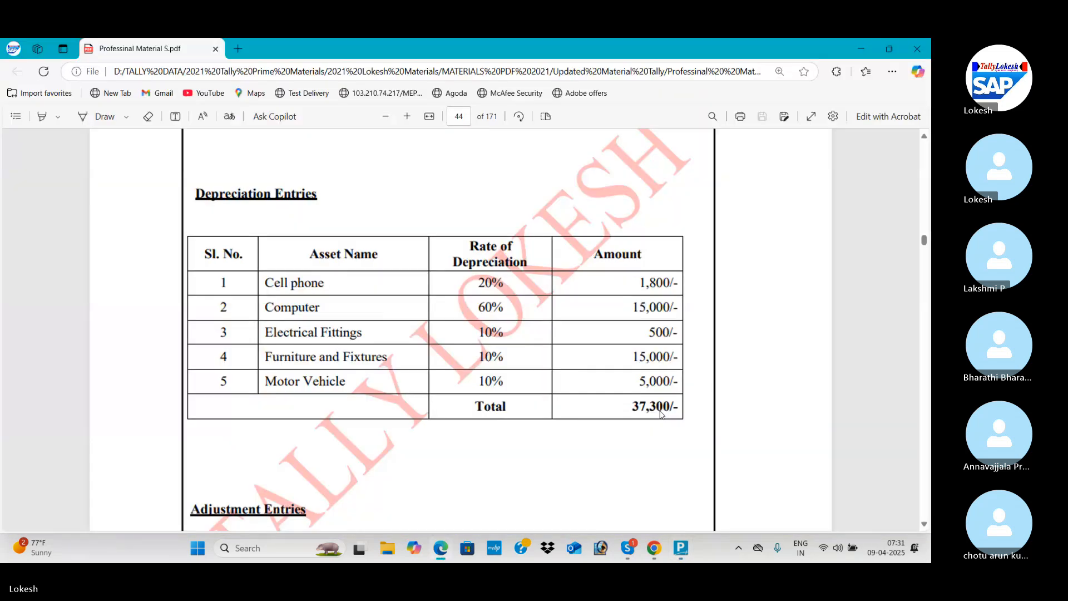
pyautogui.hotkey('alt', 'Tab')
pyautogui.write('mo')
pyautogui.press('Return')
pyautogui.press('Return')
pyautogui.press('Return')
pyautogui.press('Return')
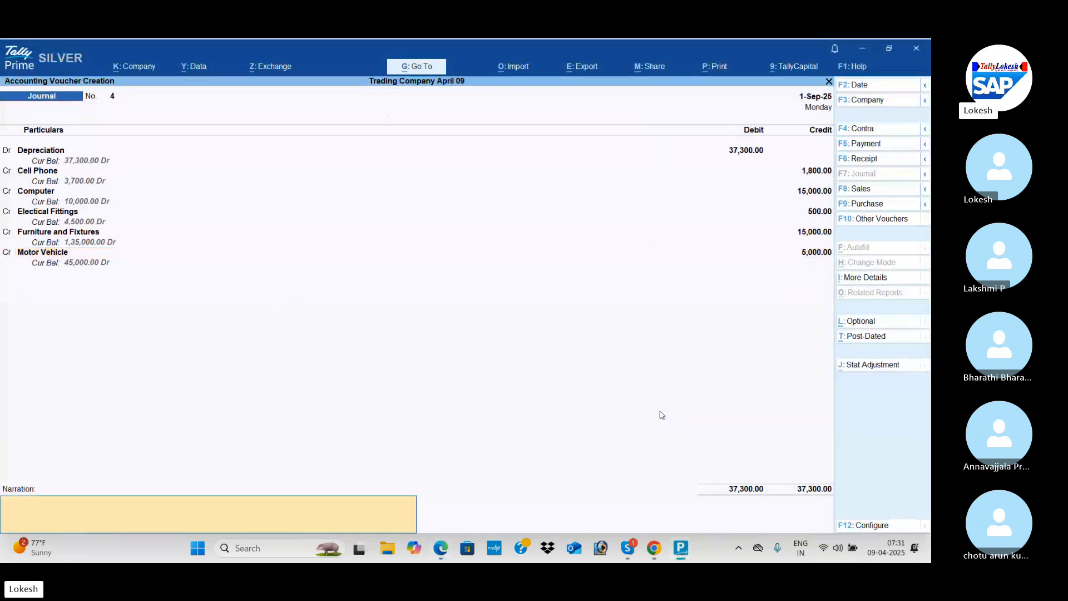
pyautogui.press('Return')
# Review the PDF's Adjustment Entries and create an Insurance Exp ledger under Indirect Expenses for the new journal's debit line.
pyautogui.hotkey('alt', 'Tab')
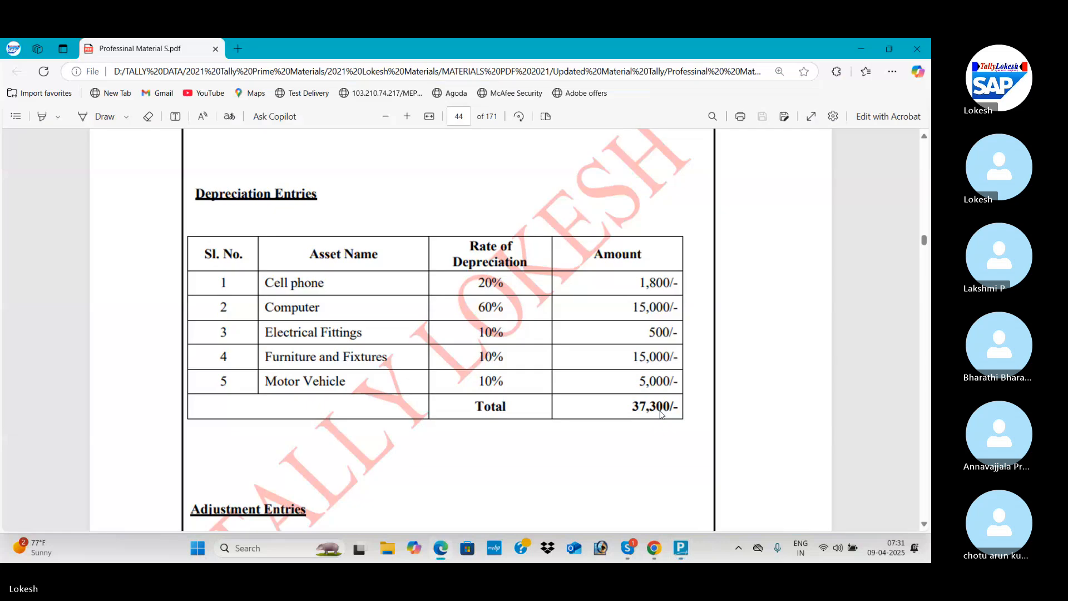
pyautogui.scroll(-1, 662, 415)
pyautogui.scroll(-3, 662, 416)
pyautogui.hotkey('alt', 'Tab')
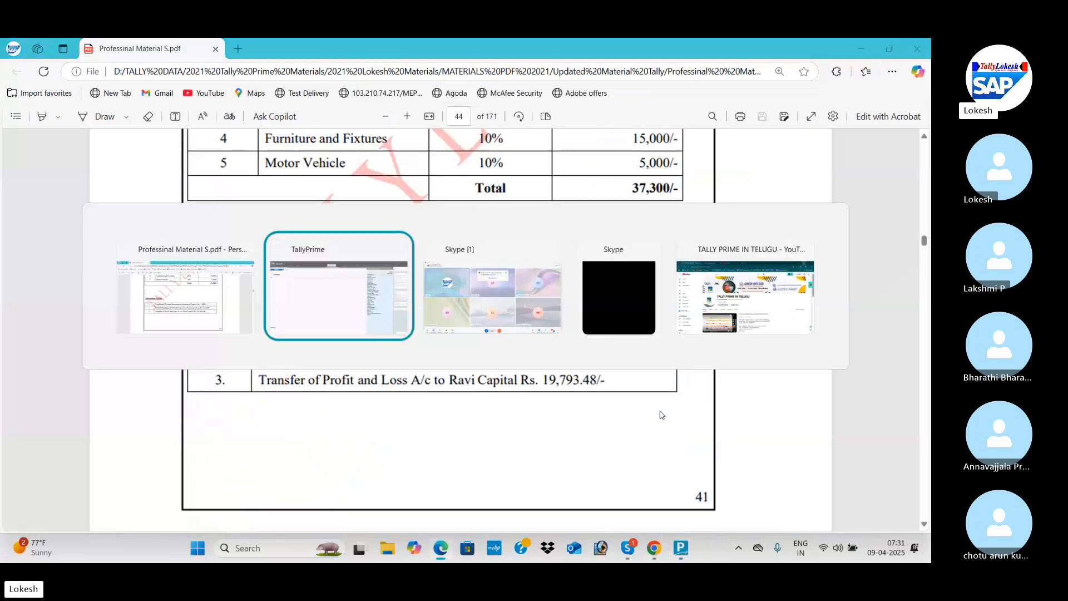
pyautogui.hotkey('alt', 'c')
pyautogui.write('Ins')
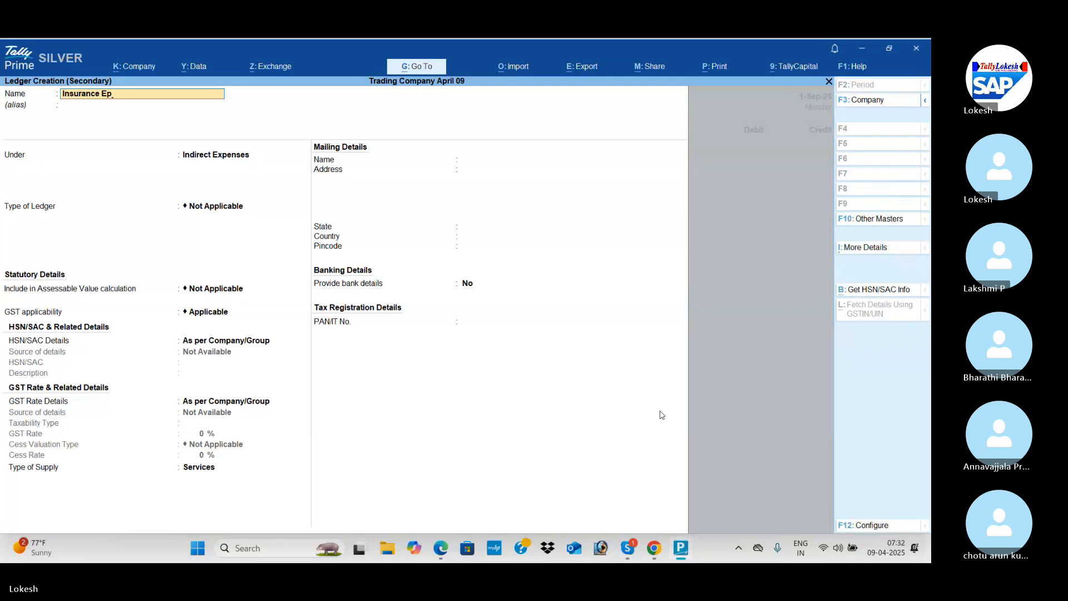
pyautogui.write('urance Exp')
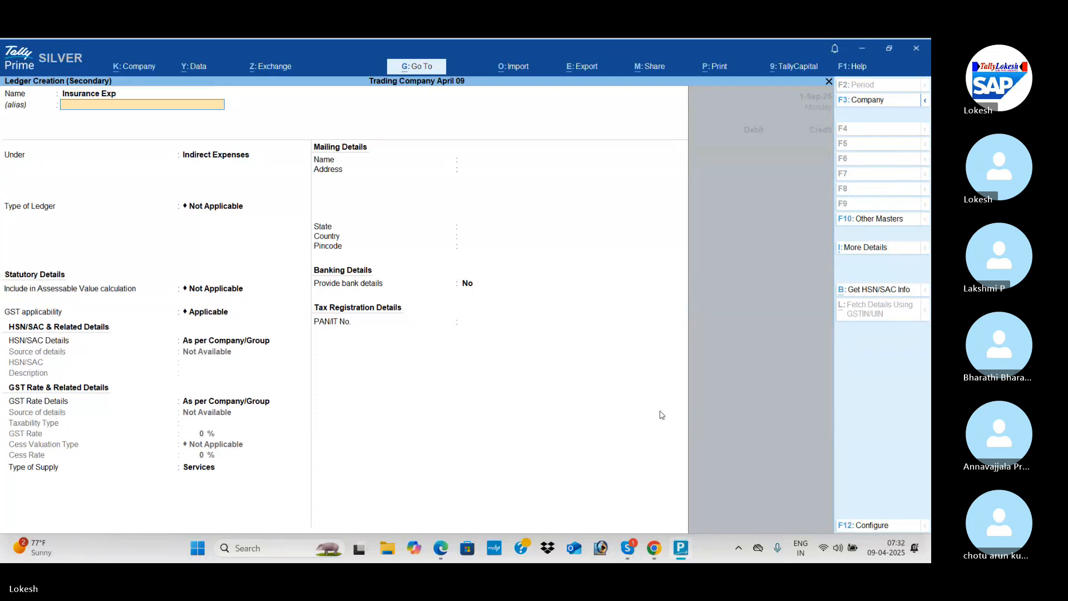
pyautogui.press('Return')
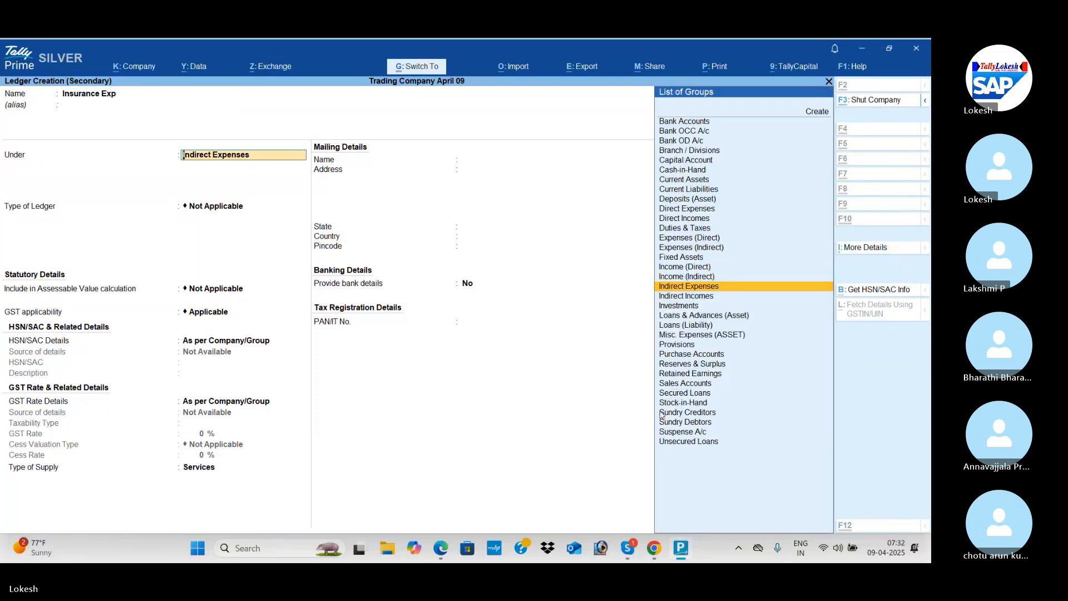
pyautogui.hotkey('ctrl', 'a')
# Debit Insurance Exp with 1,800 in the journal, following the PDF's first adjustment entry.
pyautogui.hotkey('alt', 'Tab')
pyautogui.hotkey('alt', 'Tab')
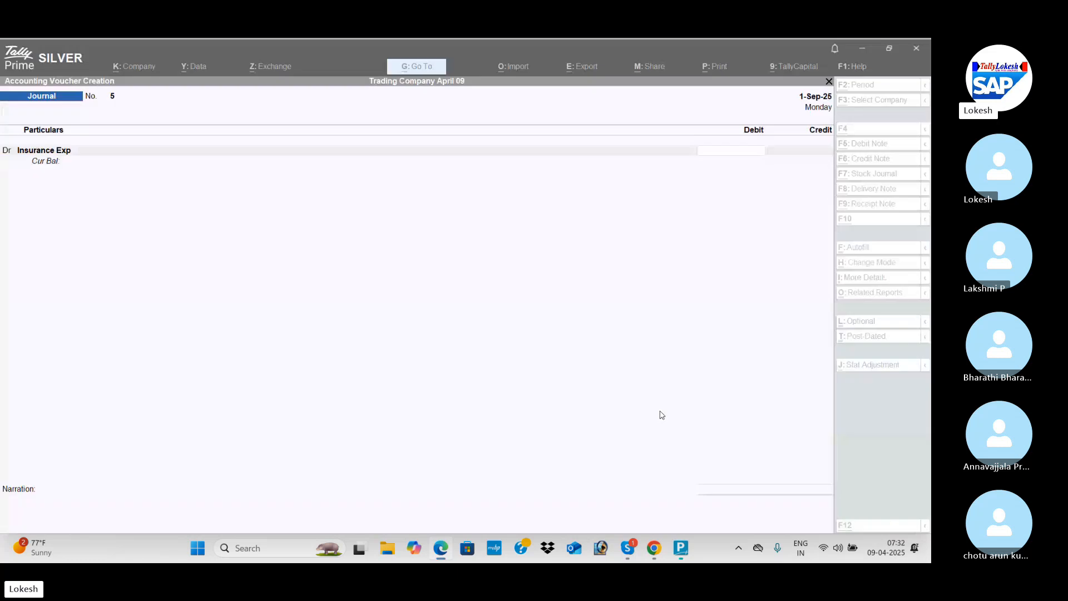
pyautogui.write('1800')
pyautogui.press('Return')
# Create a Prepaid Insurance ledger under Current Assets for the insurance journal's credit line.
pyautogui.hotkey('alt', 'c')
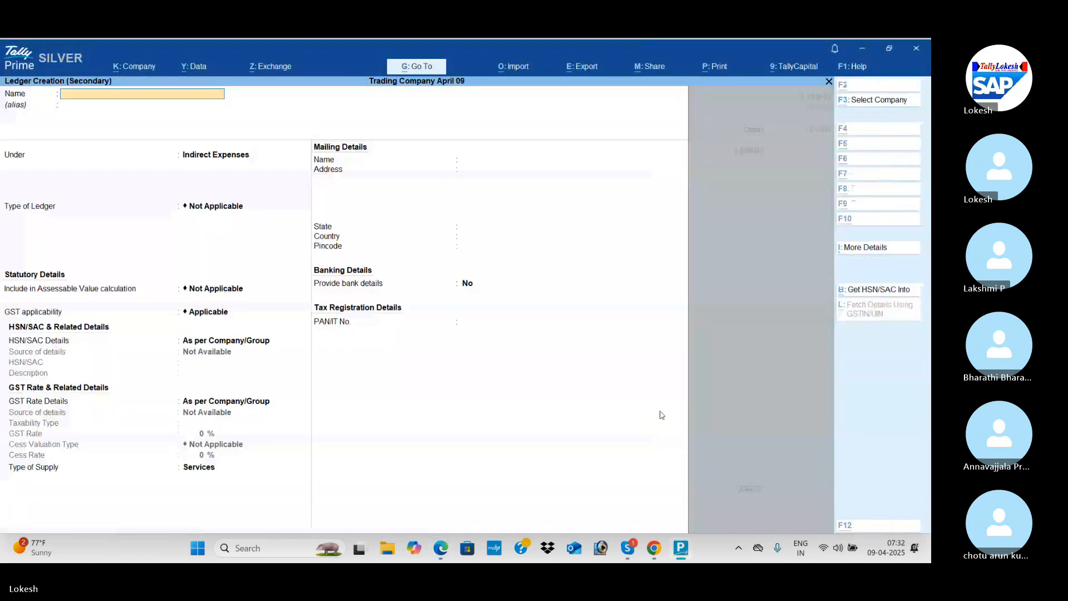
pyautogui.write('Prepaid Insurance')
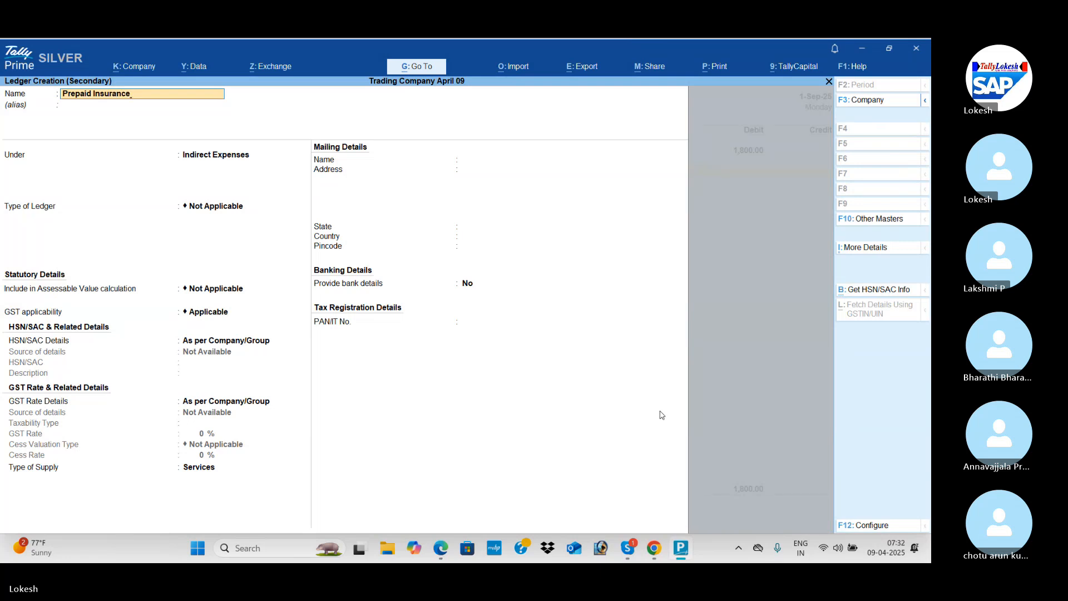
pyautogui.press('Return')
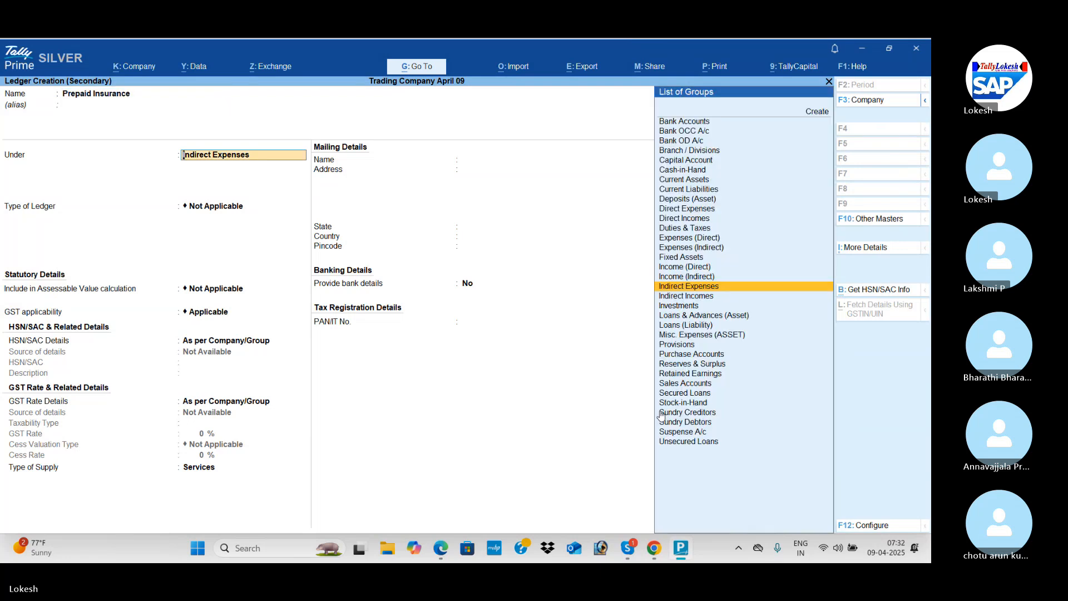
pyautogui.write('Cur')
pyautogui.press('Down')
pyautogui.press('Return')
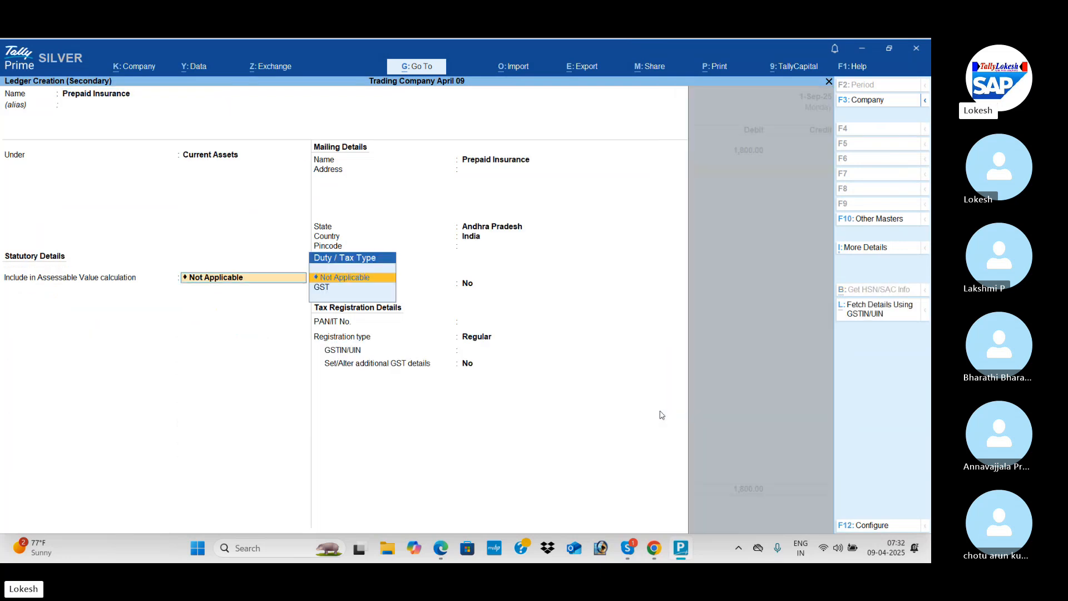
pyautogui.hotkey('ctrl', 'a')
# Credit Prepaid Insurance with 1,800 and save the insurance adjustment journal.
pyautogui.press('Return')
# Debit Drawings with 53,000 in a new journal, following the PDF's withdrawals adjustment entry.
pyautogui.press('Return')
pyautogui.press('Return')
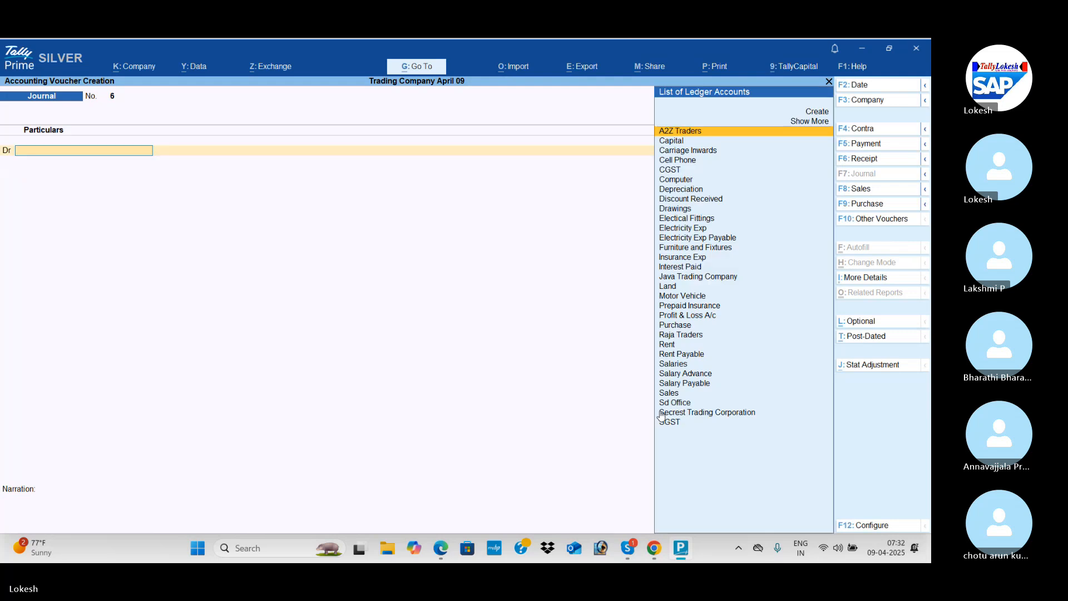
pyautogui.write('dr')
pyautogui.press('Return')
pyautogui.hotkey('alt', 'Tab')
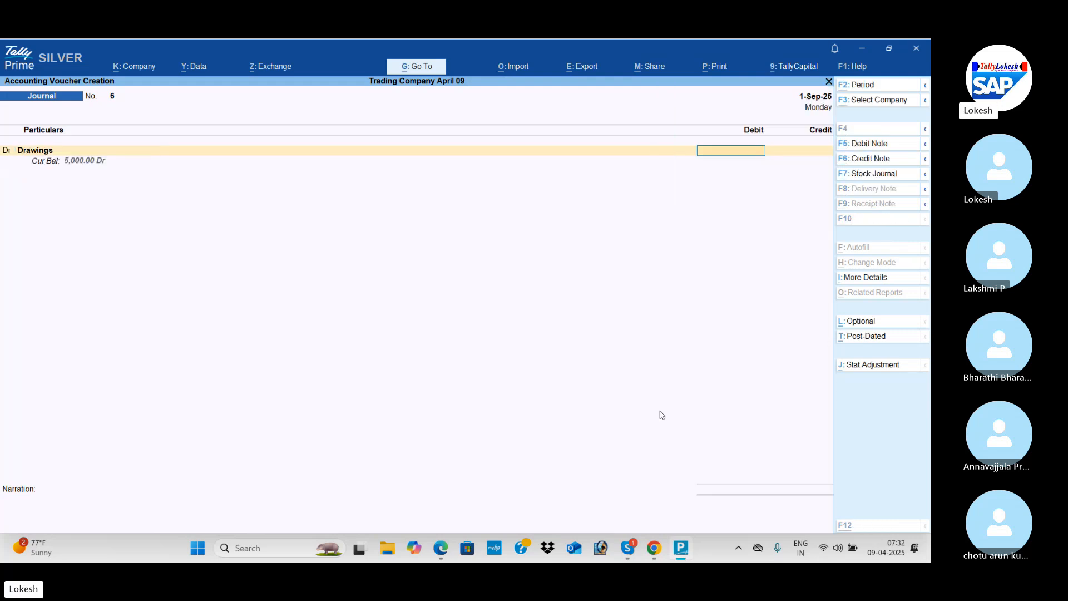
pyautogui.hotkey('alt', 'Tab')
pyautogui.write('53000')
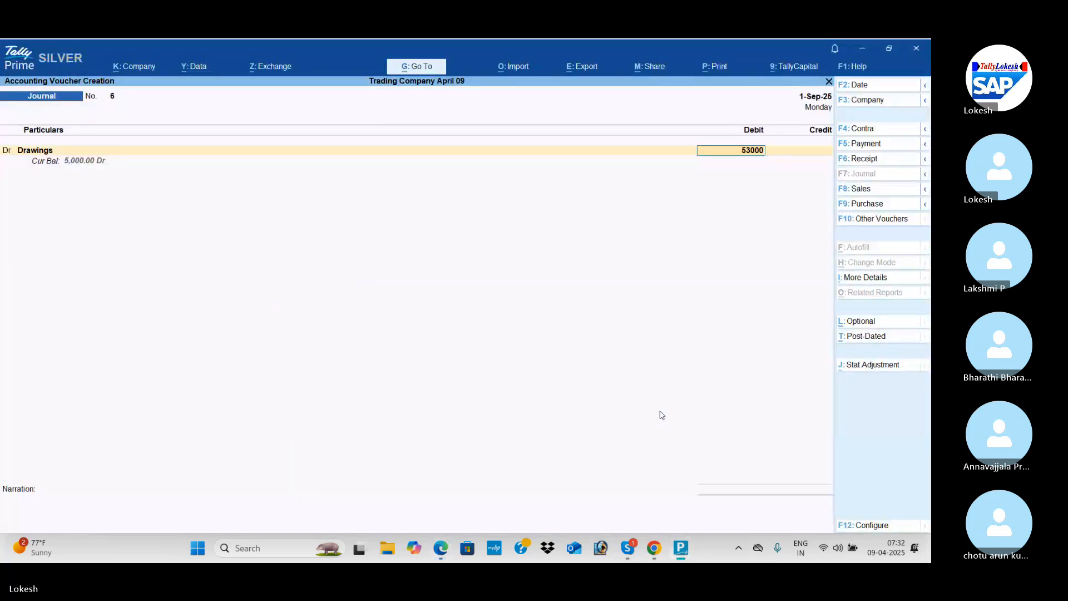
pyautogui.press('Return')
# Credit Capital with 53,000 and save the drawings transfer journal.
pyautogui.press('Down')
pyautogui.press('Return')
pyautogui.press('Return')
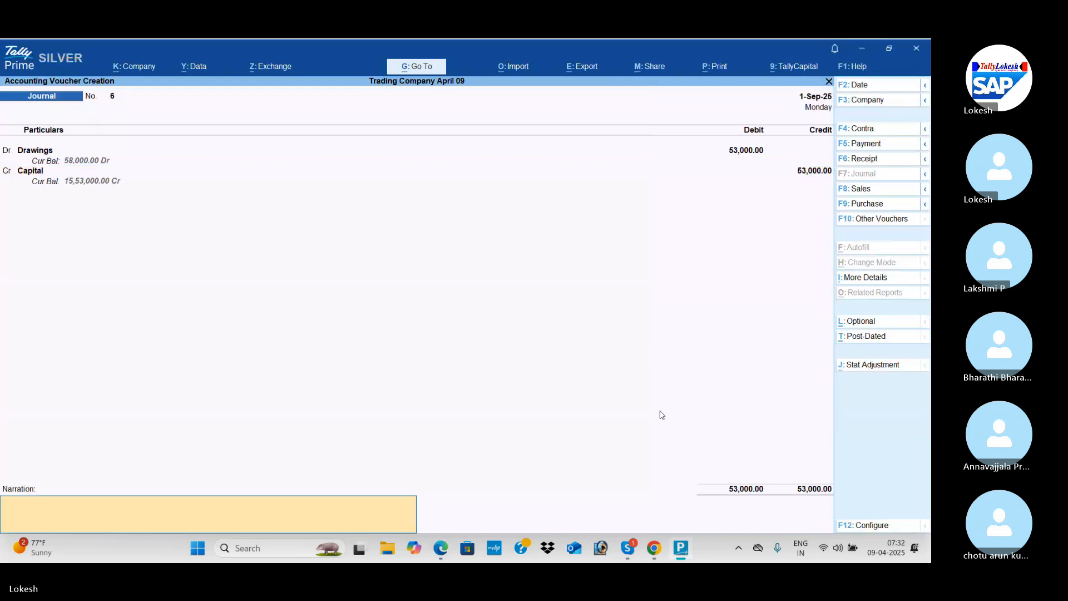
pyautogui.press('Return')
pyautogui.press('Return')
# Check the PDF's third adjustment entry and debit Profit & Loss A/c with its current balance of 23,946.30 in a new journal.
pyautogui.hotkey('alt', 'Tab')
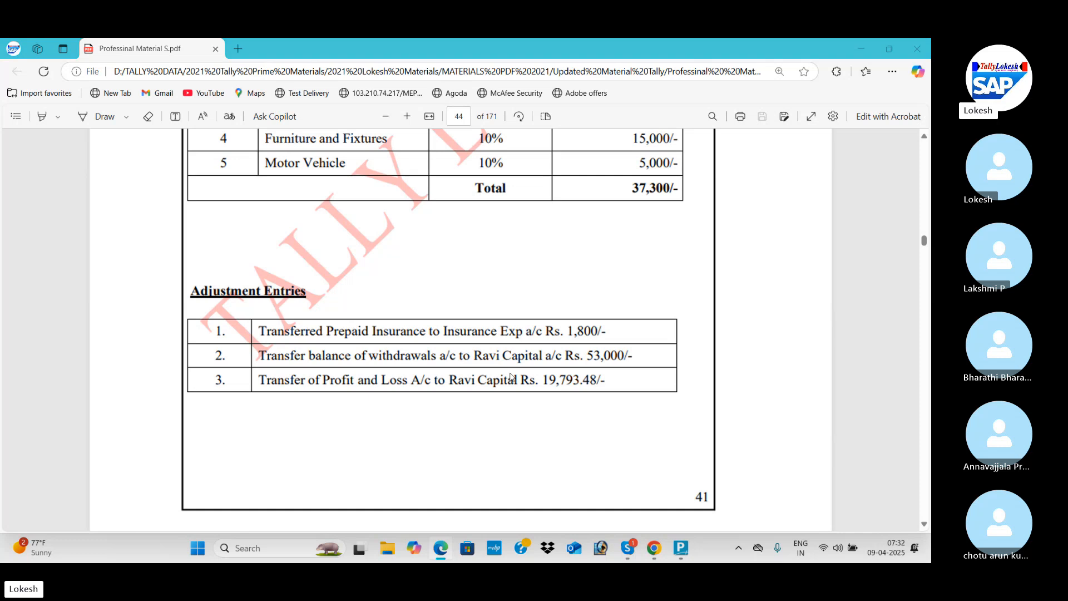
pyautogui.hotkey('alt', 'Tab')
pyautogui.write('Pr')
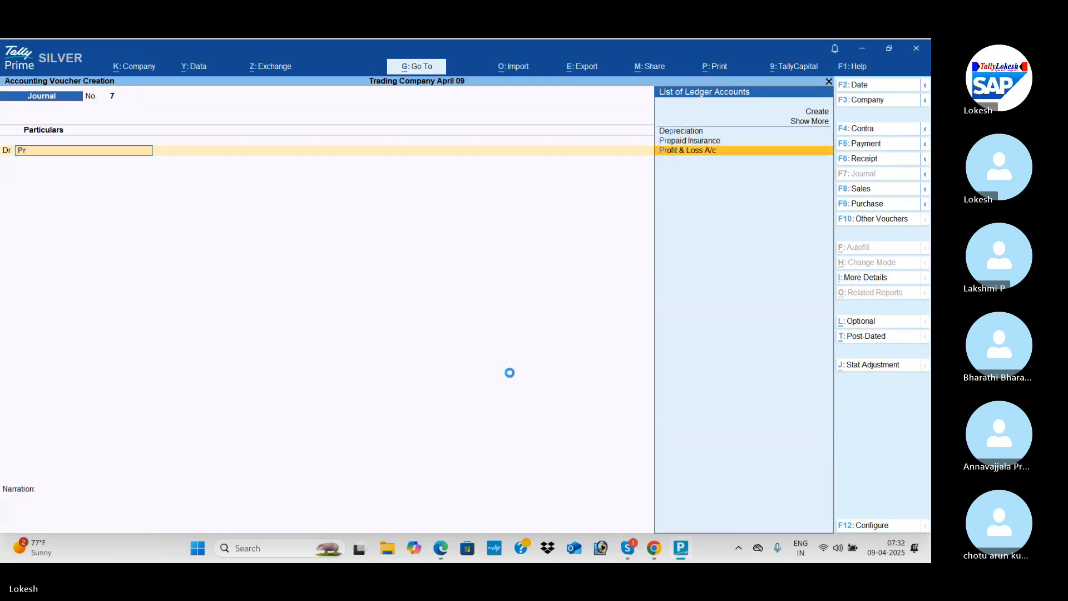
pyautogui.press('Return')
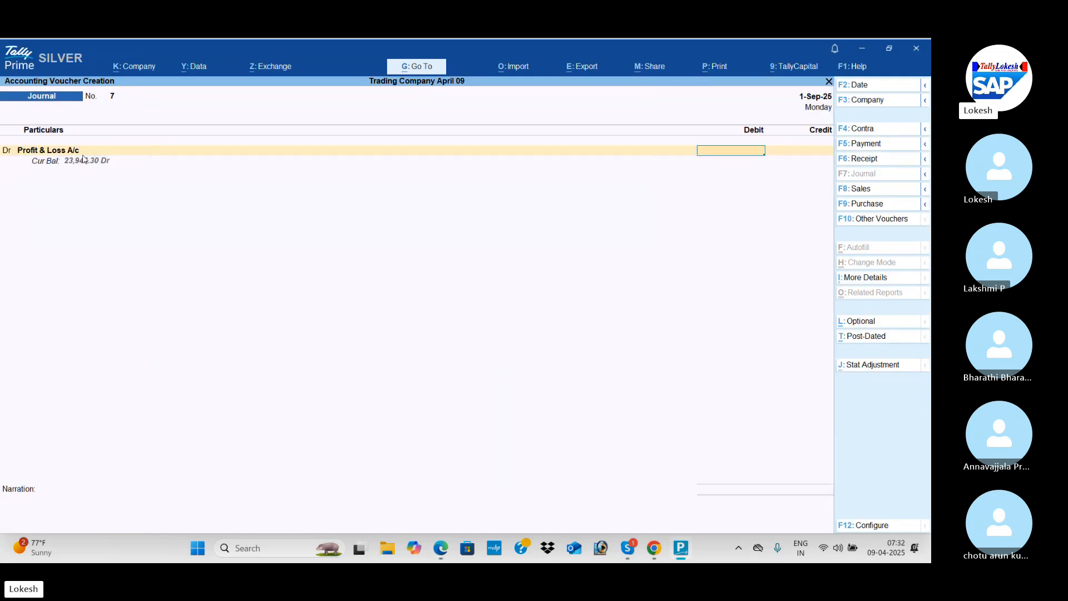
pyautogui.write('23')
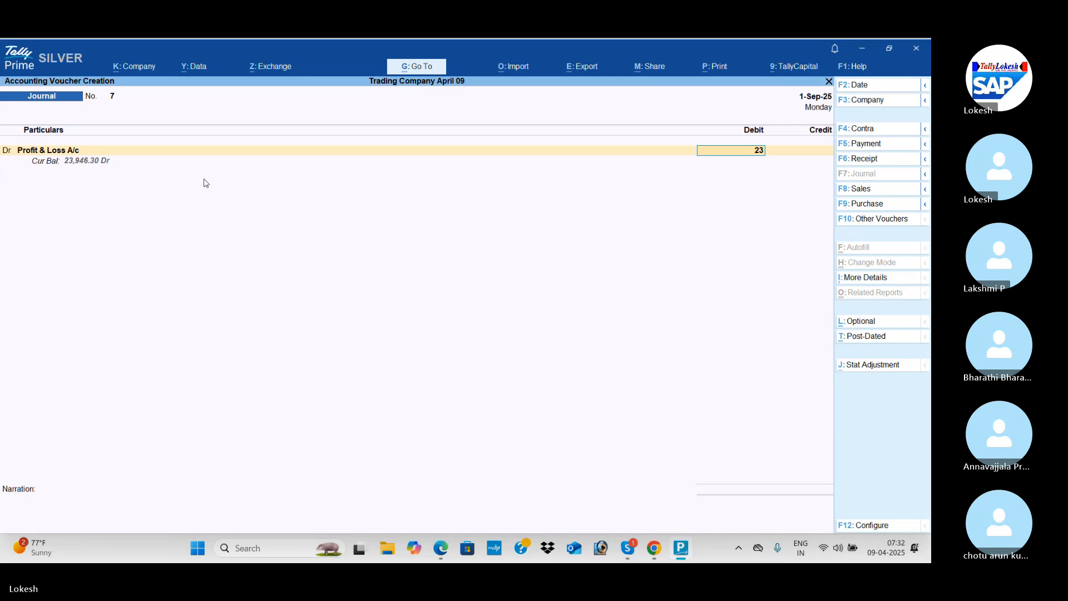
pyautogui.write('946.30')
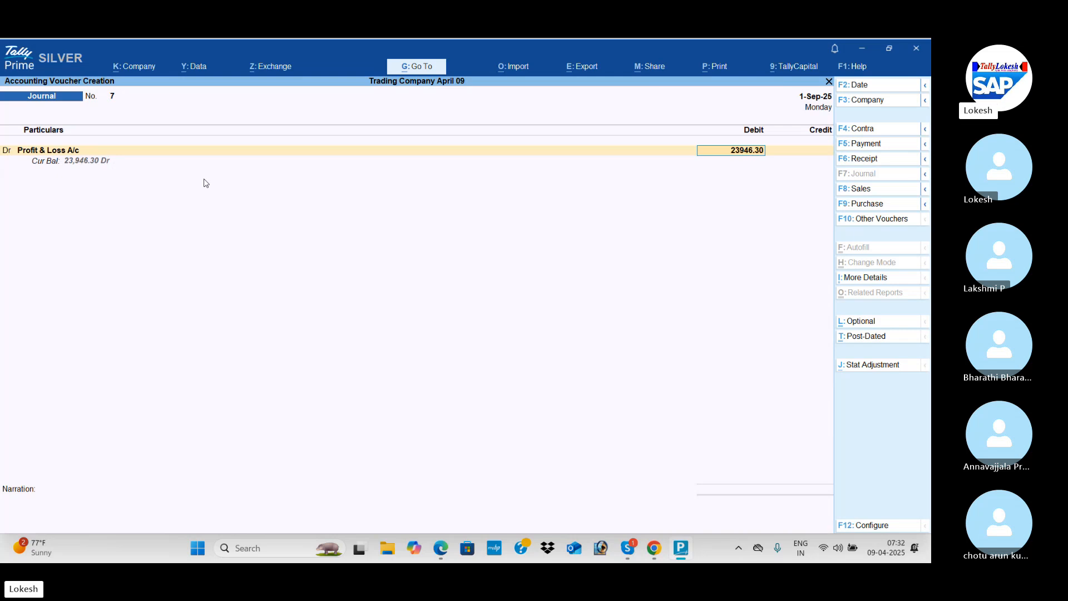
pyautogui.press('Return')
pyautogui.press('Return')
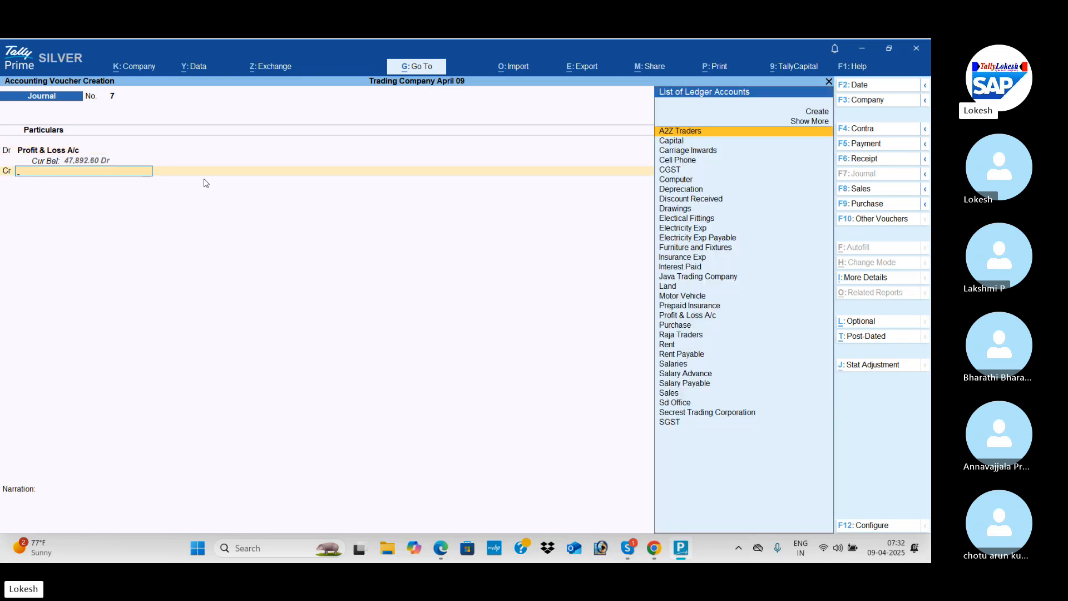
# Credit Capital with 23,946.30 and save the profit and loss transfer journal.
pyautogui.write('Cas')
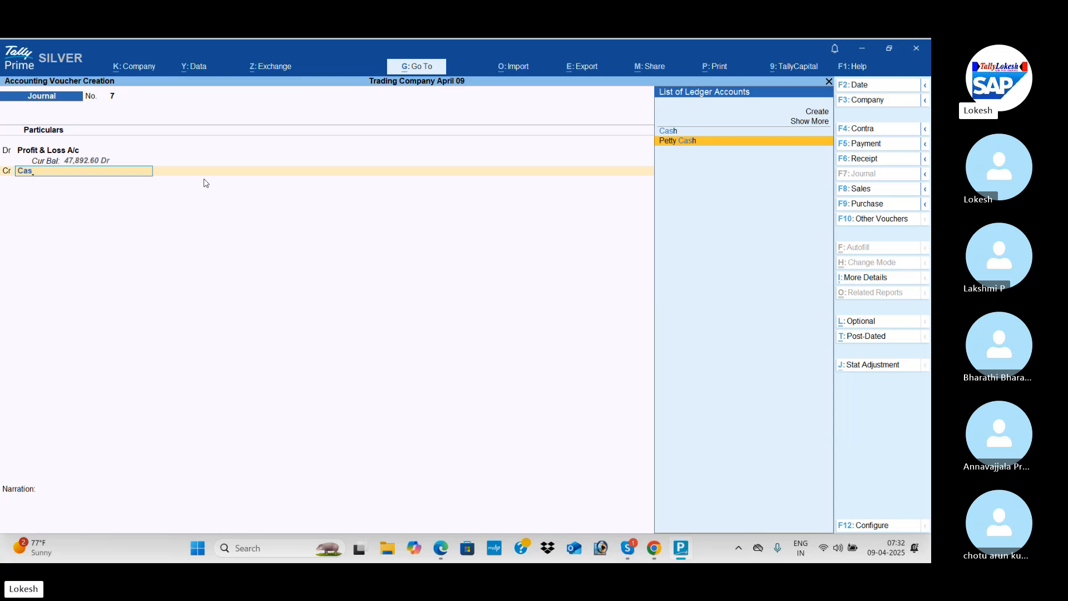
pyautogui.press('BackSpace')
pyautogui.press('Return')
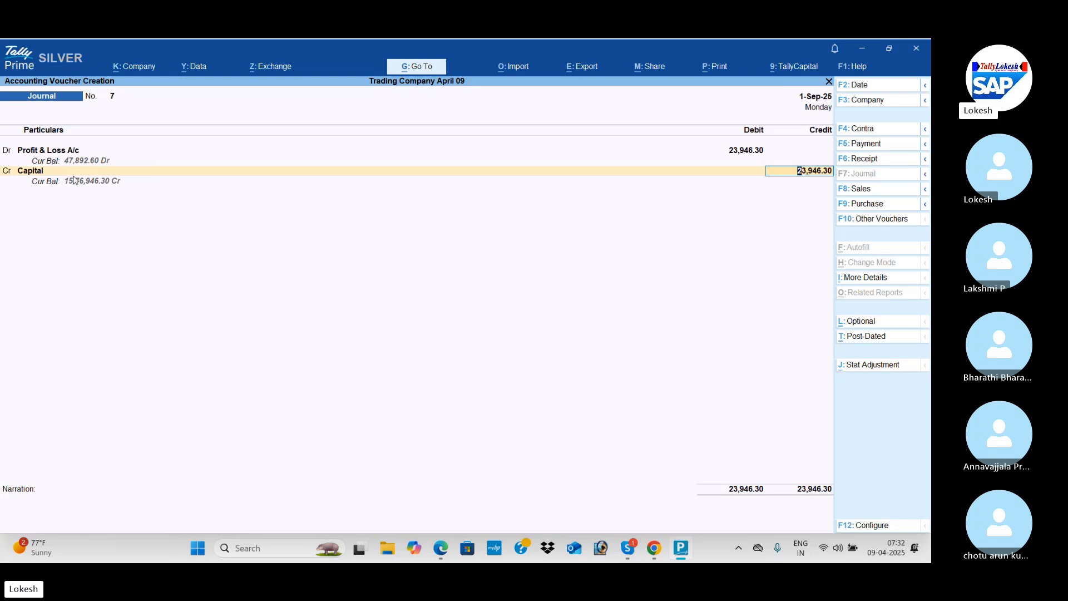
pyautogui.press('Return')
pyautogui.press('Return')
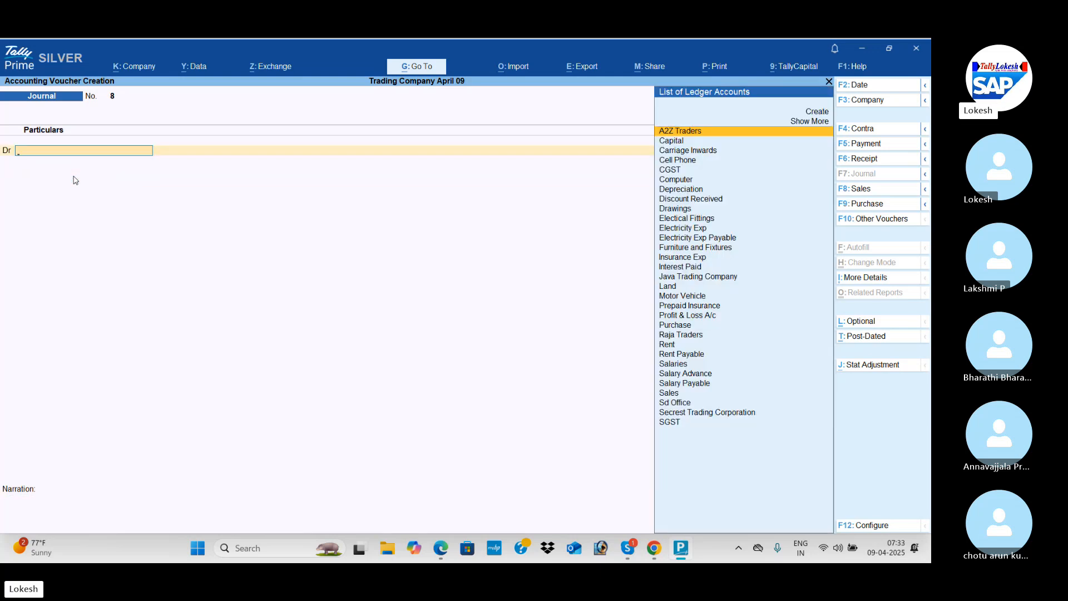
# Leave voucher entry and examine the Profit & Loss A/c report, including its detailed view.
pyautogui.press('Escape')
pyautogui.press('Return')
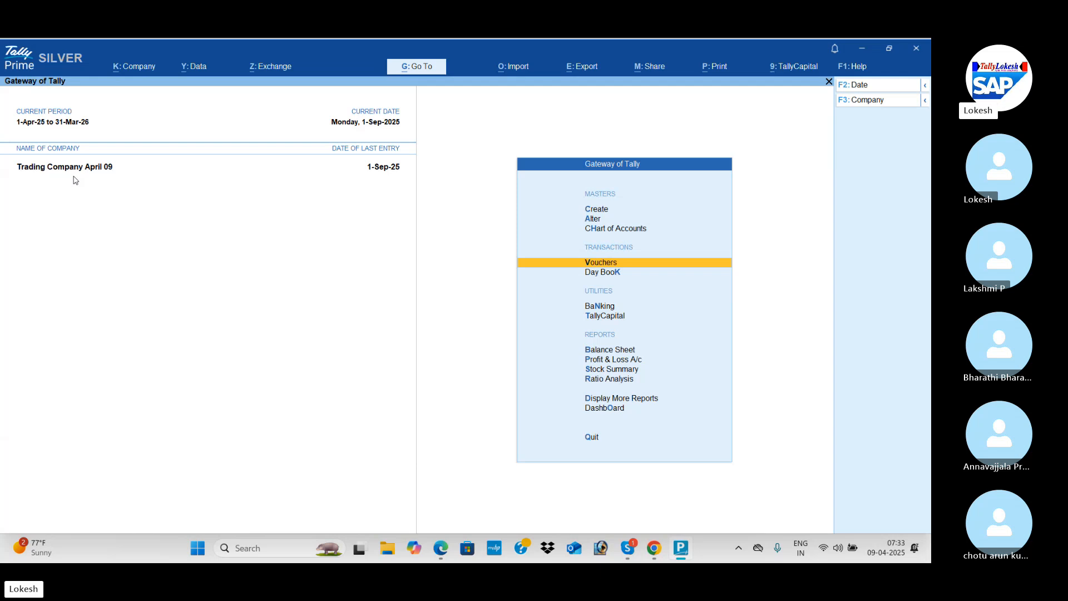
pyautogui.press('Down')
pyautogui.press('Down')
pyautogui.press('Down')
pyautogui.press('Down')
pyautogui.press('Down')
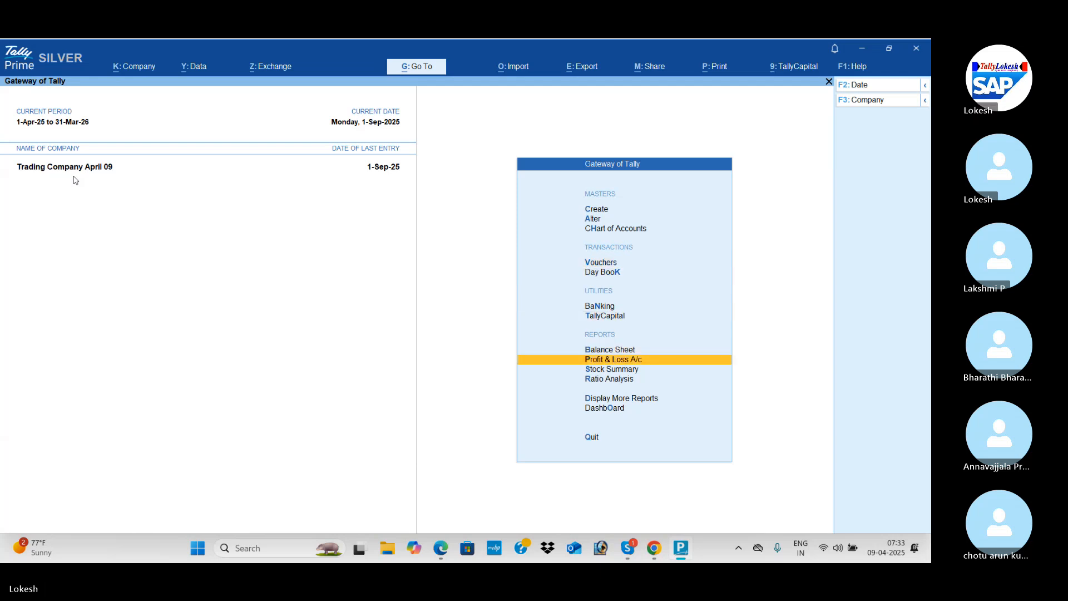
pyautogui.press('Return')
pyautogui.press('alt')
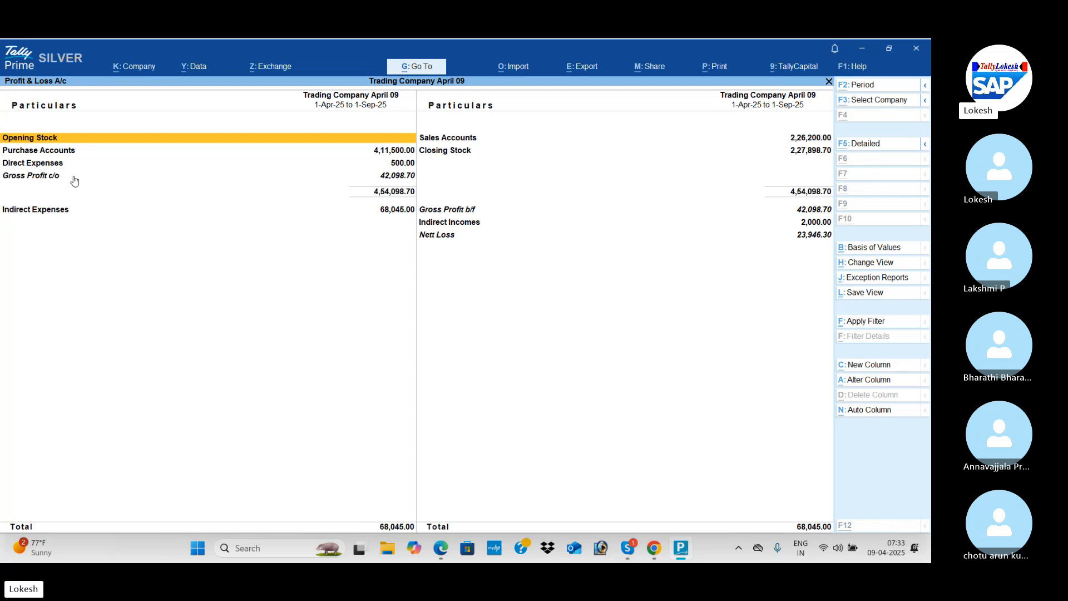
pyautogui.hotkey('alt', 'F5')
pyautogui.press('Escape')
# Examine the Balance Sheet in detailed view to check the capital, drawings and profit and loss transfer entries.
pyautogui.press('Up')
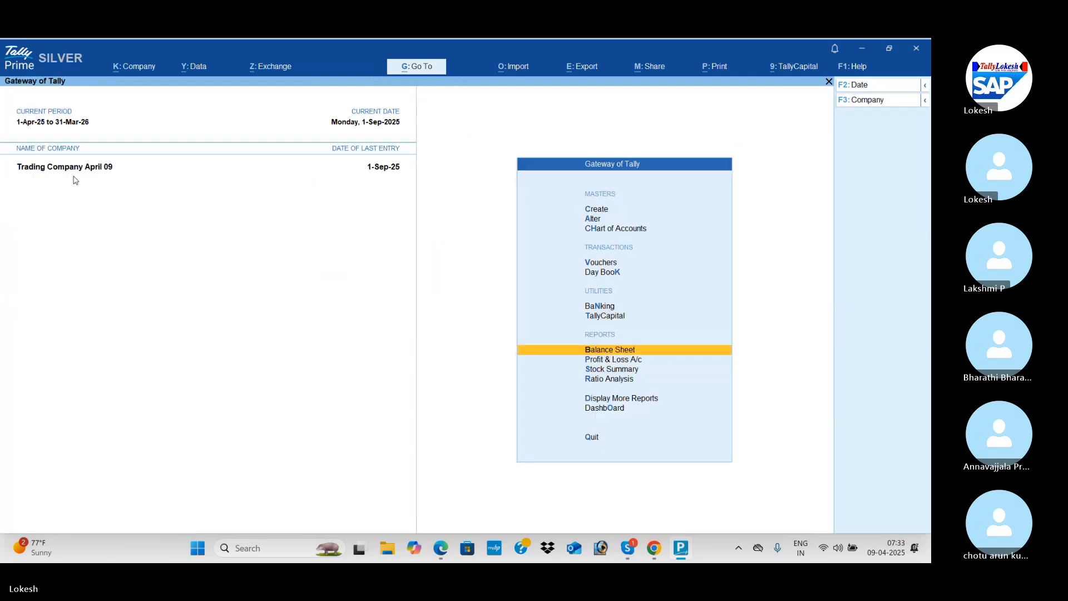
pyautogui.press('Return')
pyautogui.hotkey('alt', 'F5')
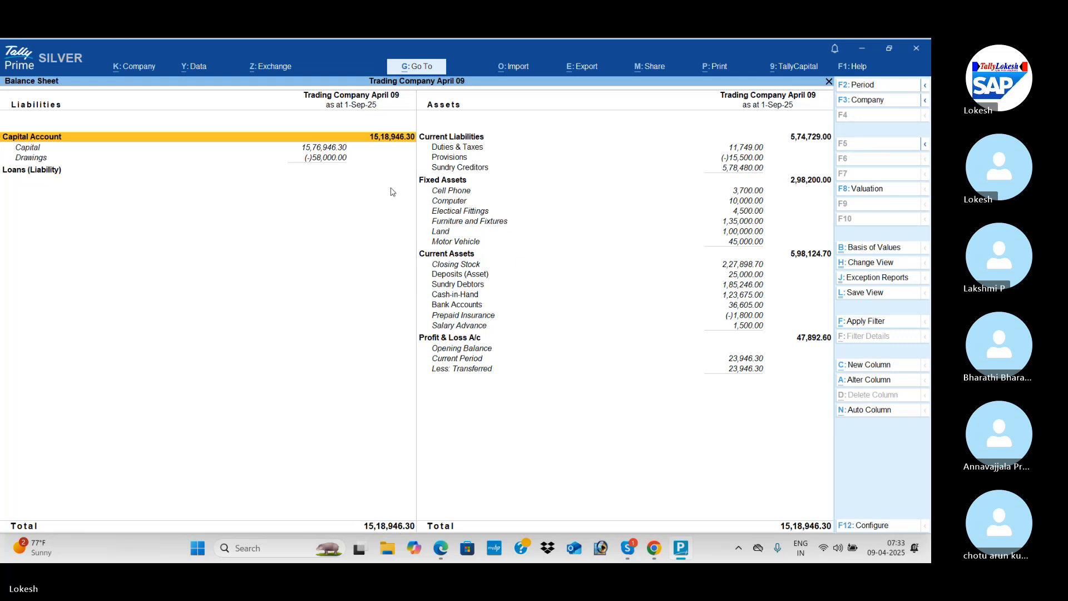
pyautogui.press('Escape')
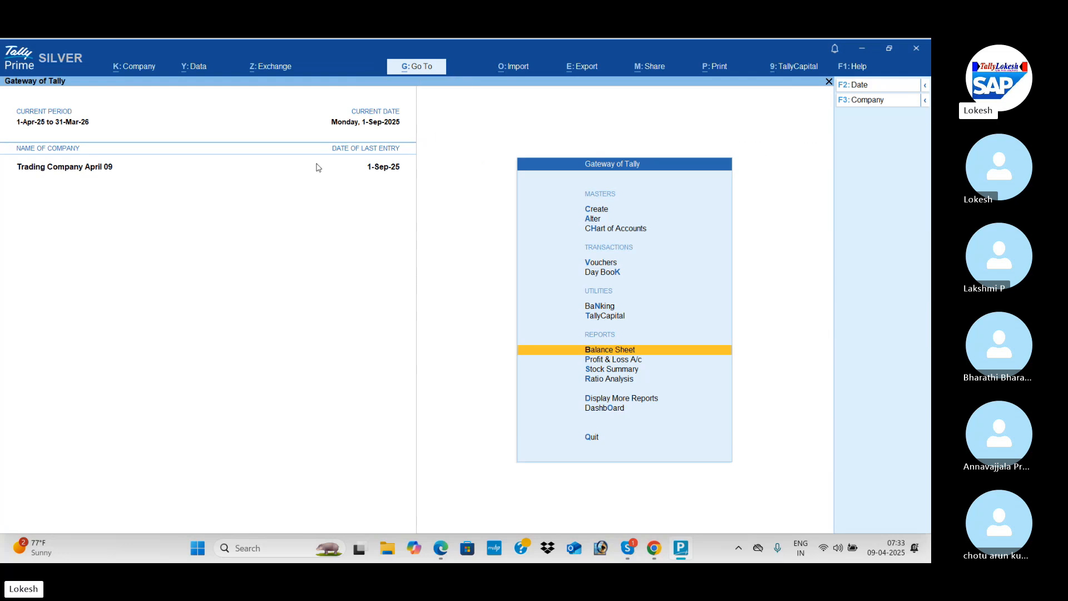
# Start splitting the data of Trading Company April 09, skipping the recommended verification.
pyautogui.click(204, 74)
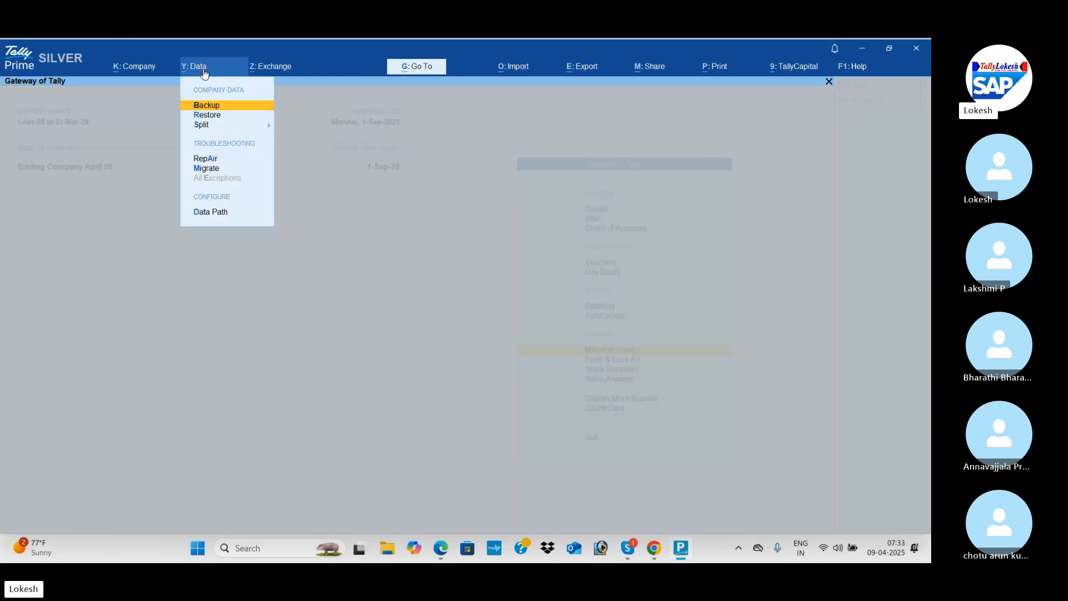
pyautogui.press('Down')
pyautogui.press('Down')
pyautogui.press('Return')
pyautogui.press('Return')
pyautogui.press('Right')
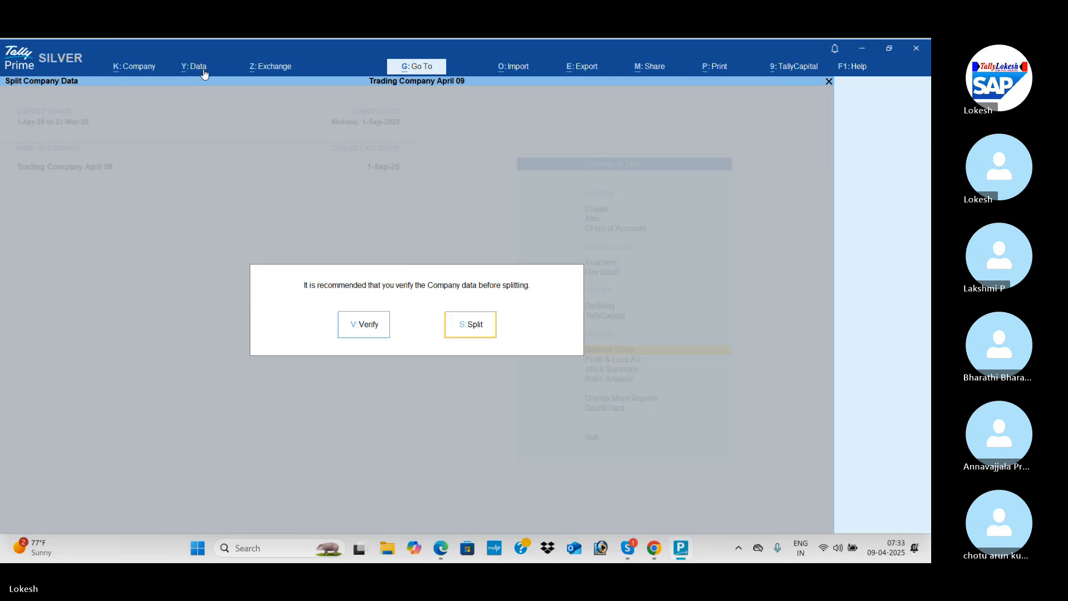
pyautogui.press('Return')
pyautogui.press('Return')
# Set the split date of the company data to 1-Apr-26.
pyautogui.press('BackSpace')
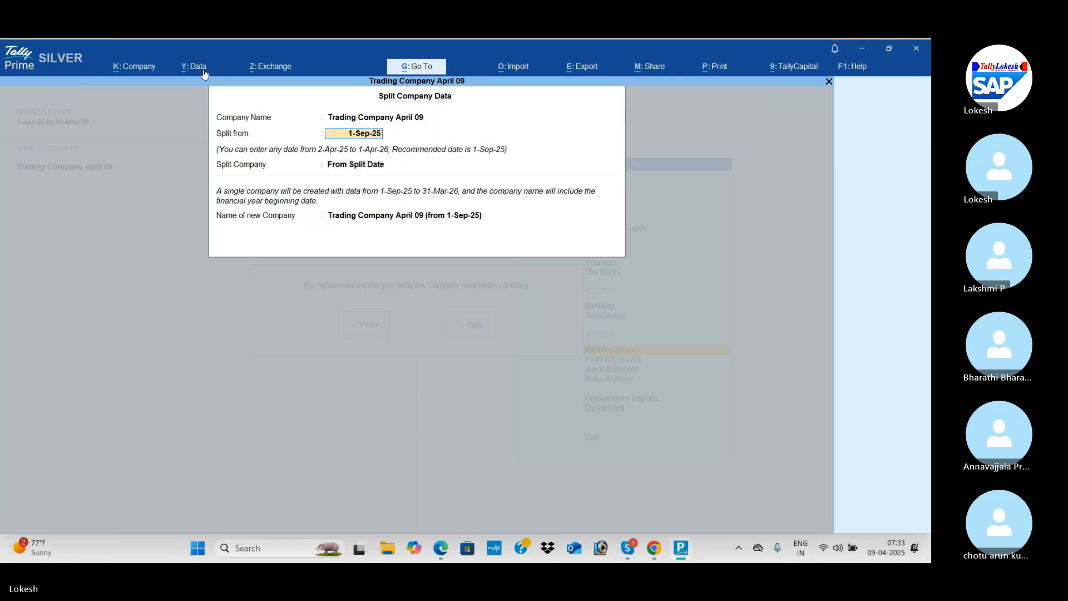
pyautogui.write('1-4-25')
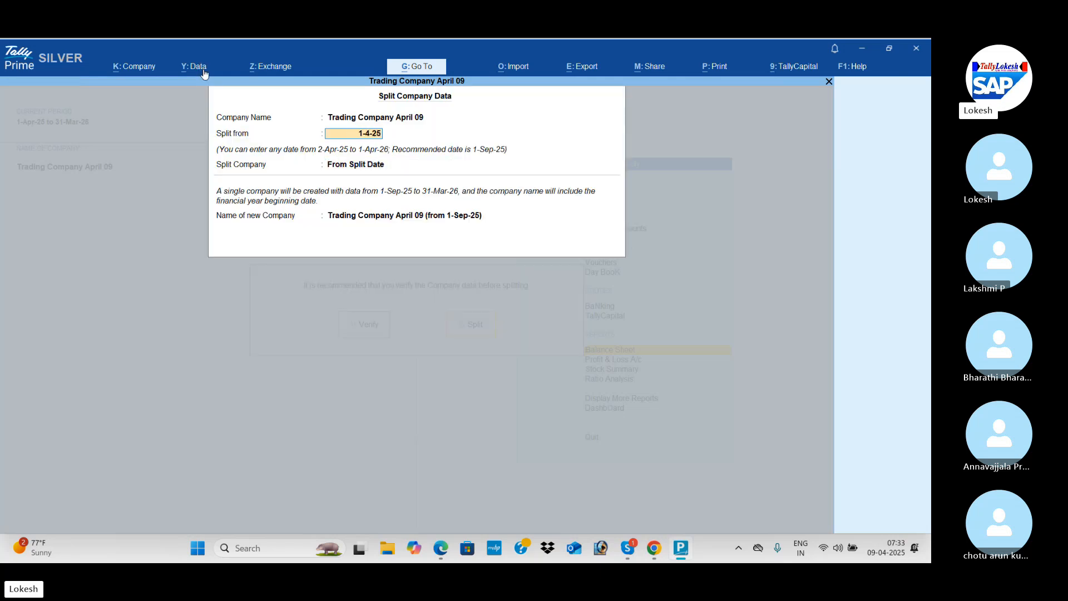
pyautogui.press('Return')
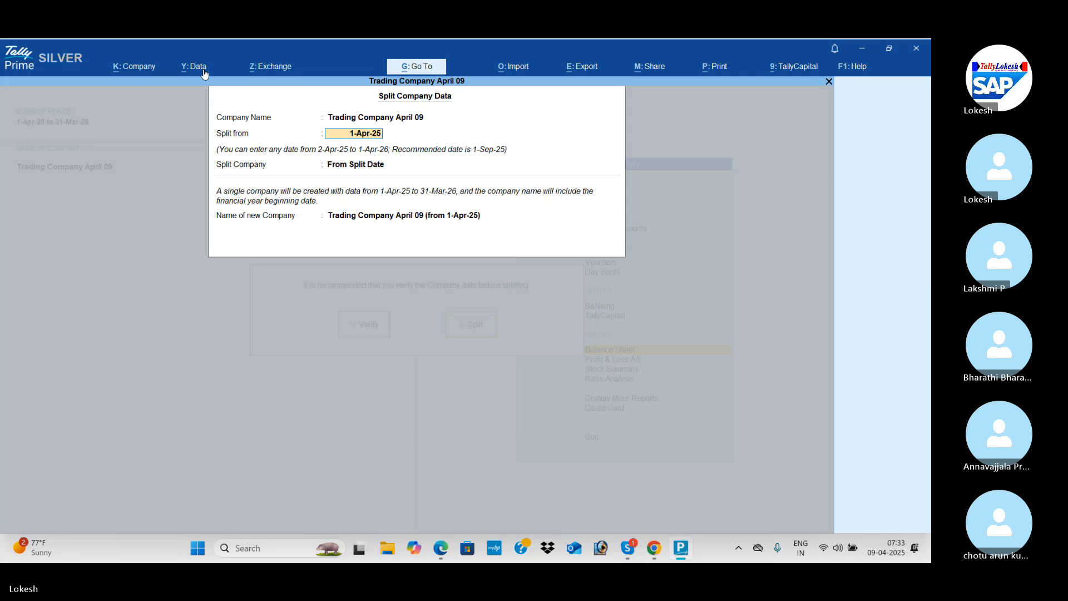
pyautogui.write('1-4-')
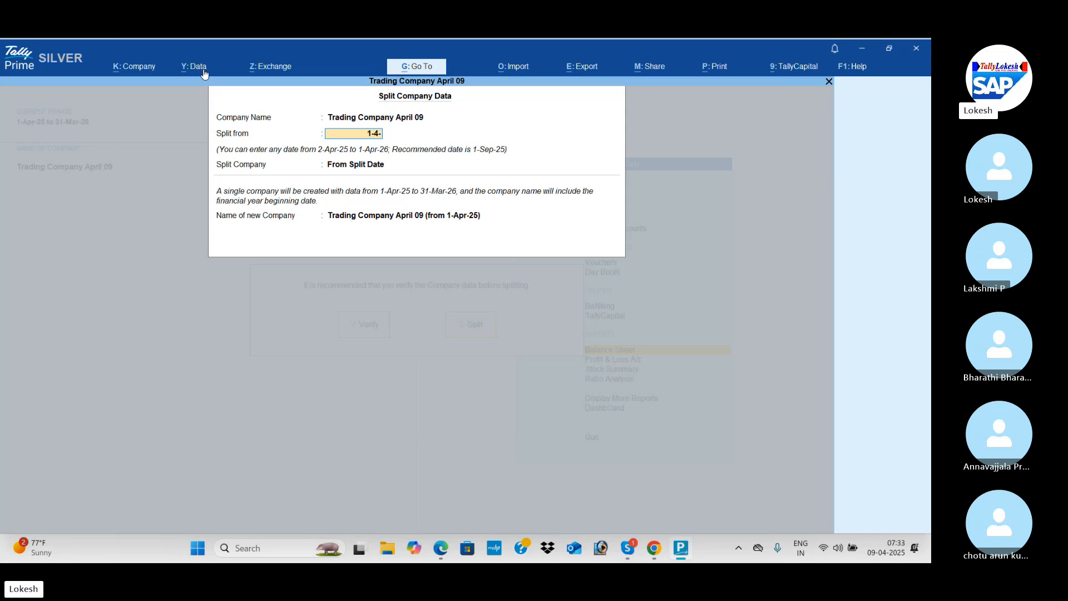
pyautogui.write('26')
pyautogui.press('Return')
pyautogui.press('Return')
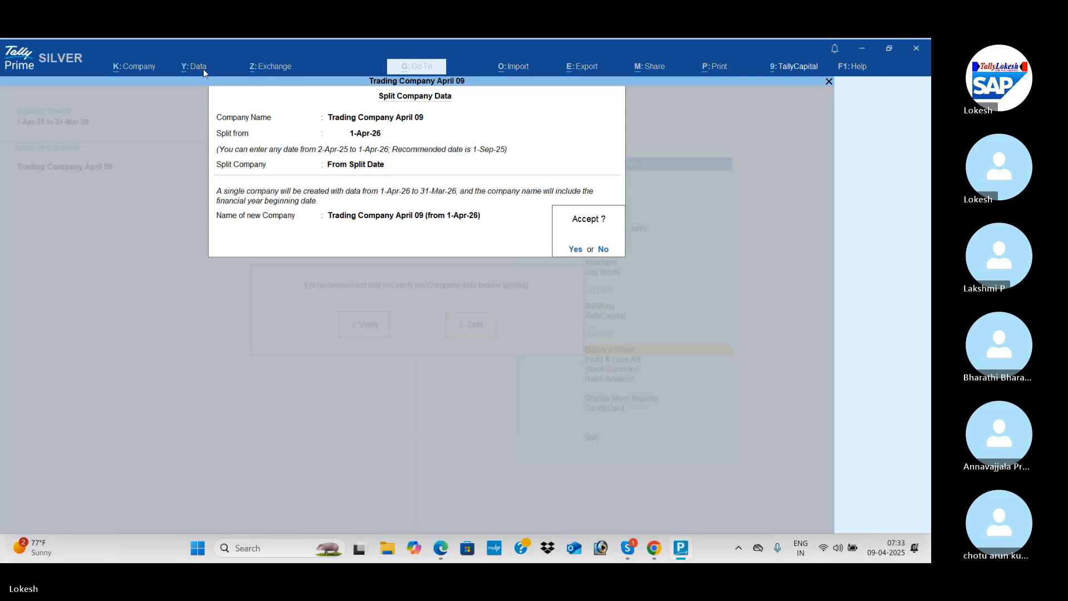
# Choose Into Two Companies as the split option and carry out the split of the company data.
pyautogui.press('Escape')
pyautogui.press('Down')
pyautogui.press('Down')
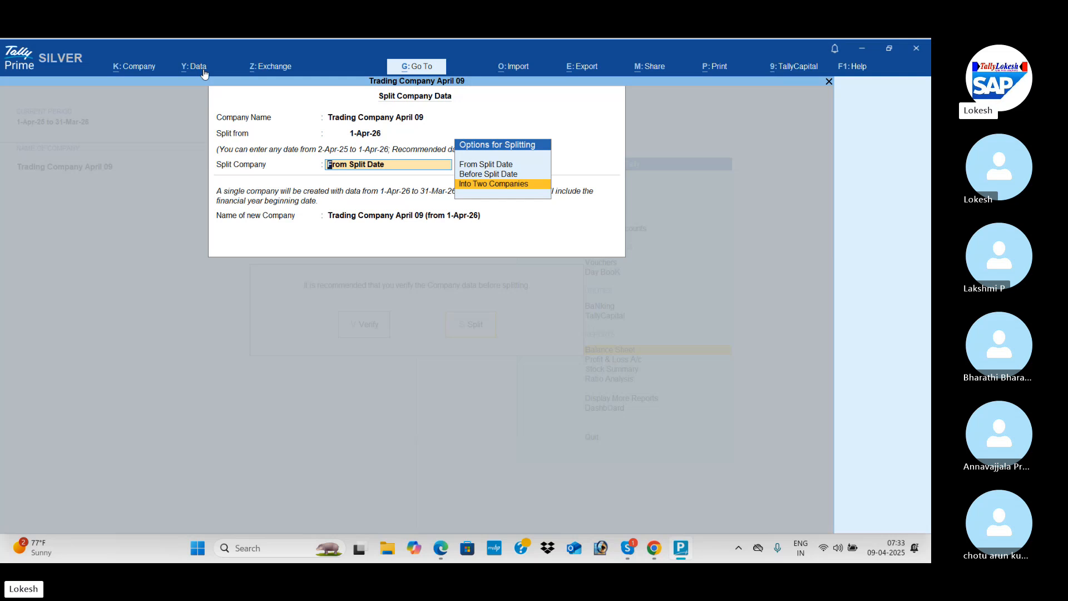
pyautogui.press('Return')
pyautogui.press('Return')
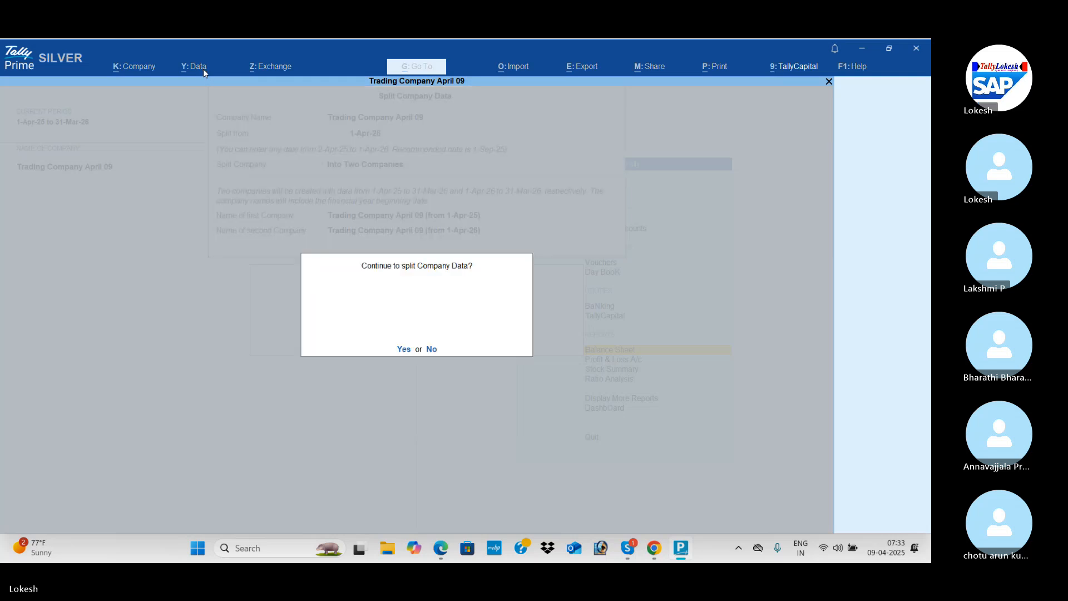
pyautogui.press('Return')
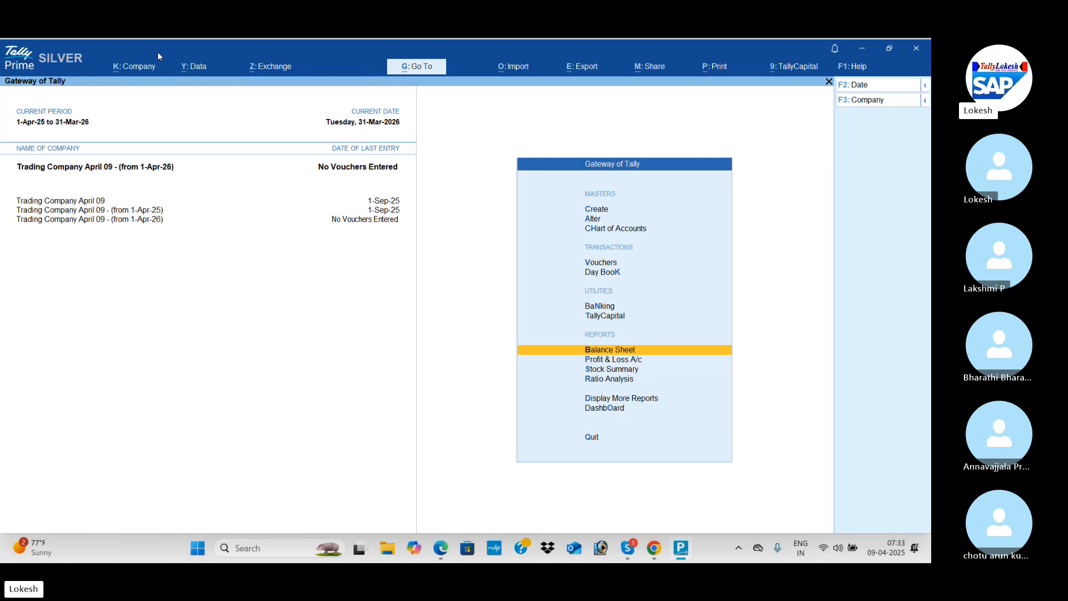
# Delete the split company Trading Company April 09 - (from 1-Apr-25).
pyautogui.click(148, 64)
pyautogui.press('a')
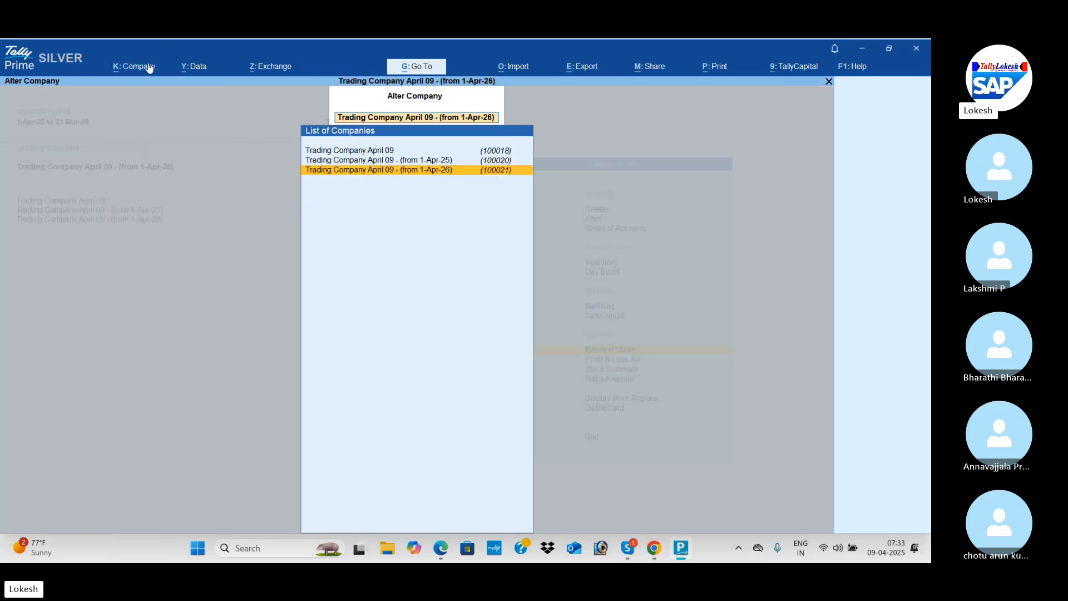
pyautogui.press('Up')
pyautogui.press('Return')
pyautogui.hotkey('alt', 'd')
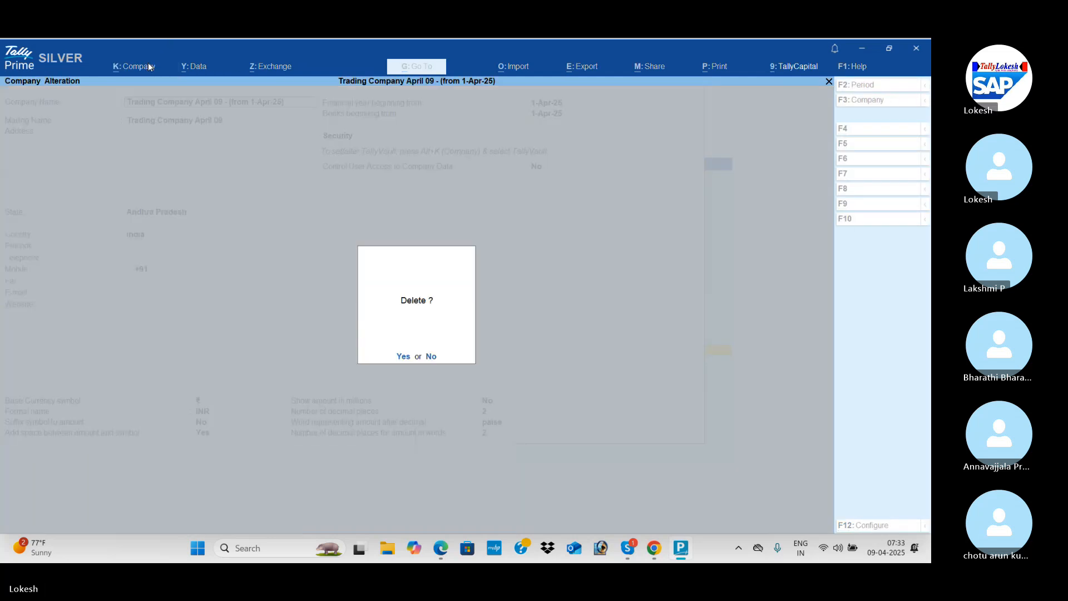
pyautogui.press('y')
pyautogui.press('y')
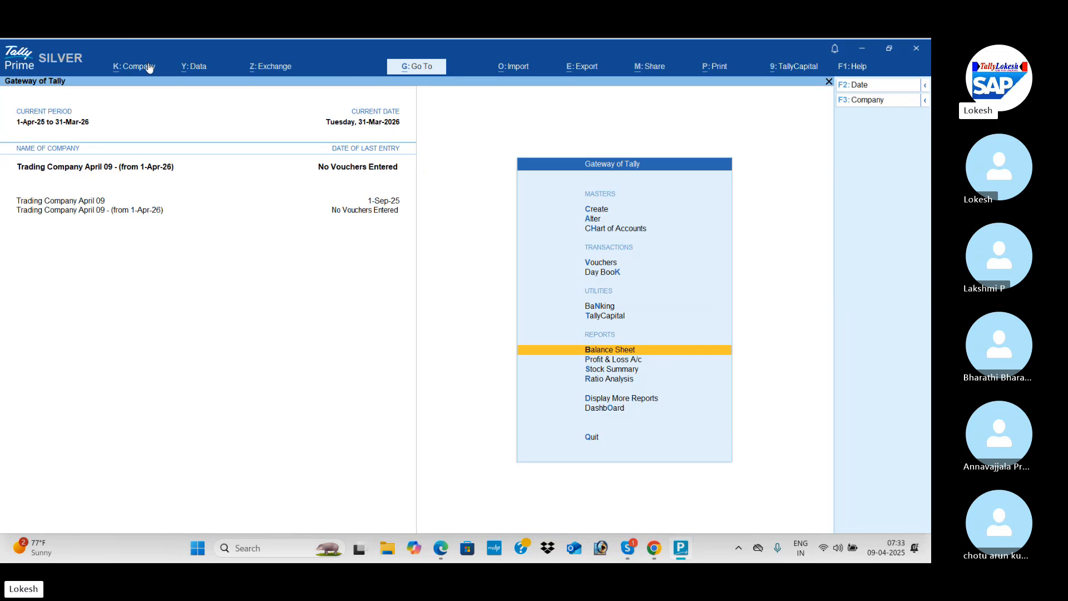
# Rename the original company to Trading Company April 09 (25-26) and save it.
pyautogui.click(148, 65)
pyautogui.press('Down')
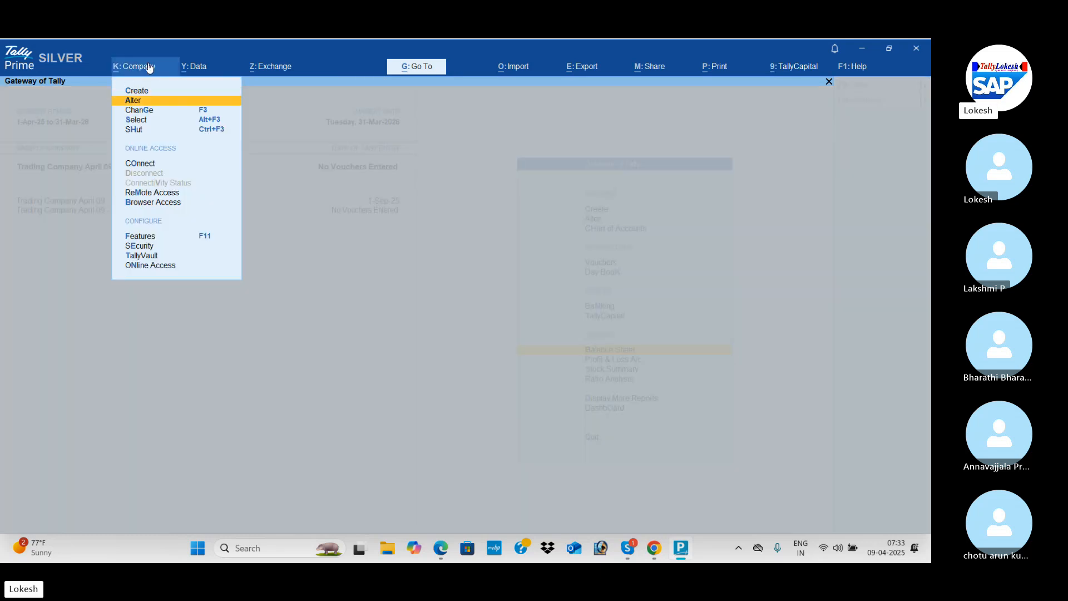
pyautogui.press('Return')
pyautogui.press('Return')
pyautogui.press('ctrl')
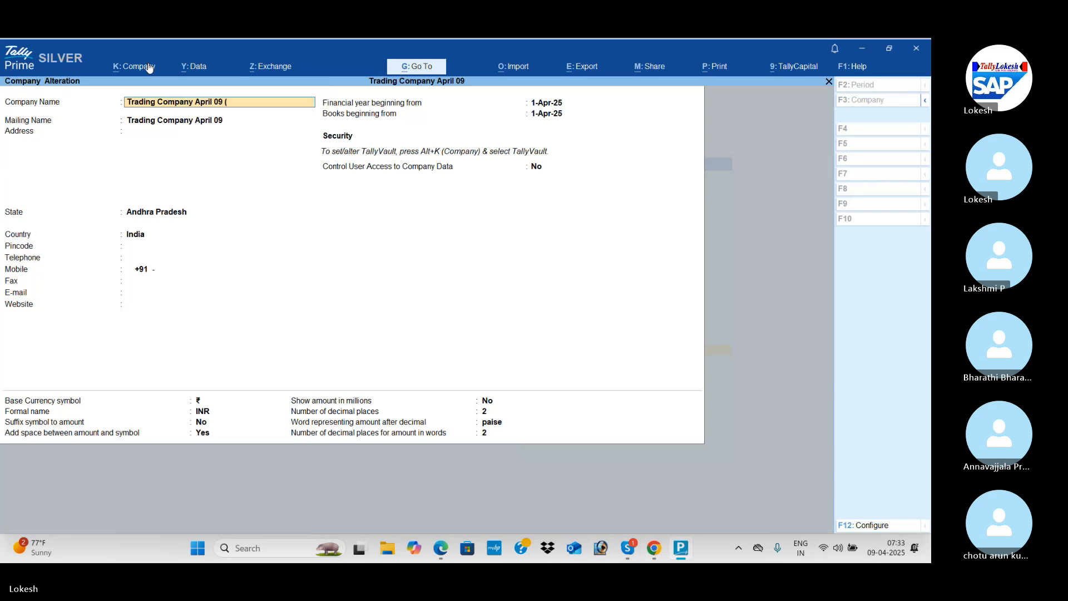
pyautogui.write('(25-26')
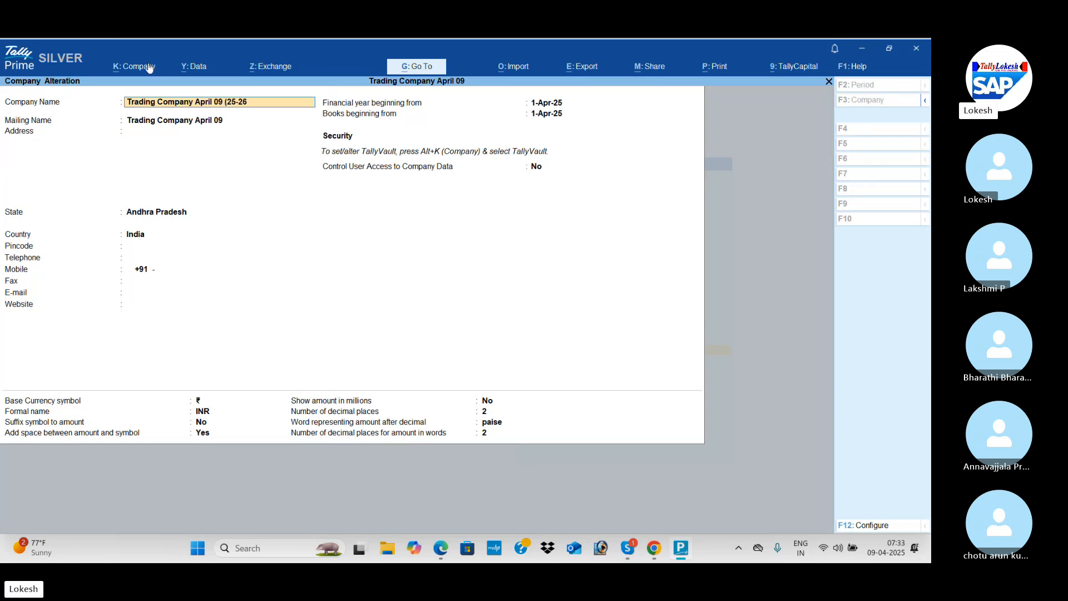
pyautogui.press('Return')
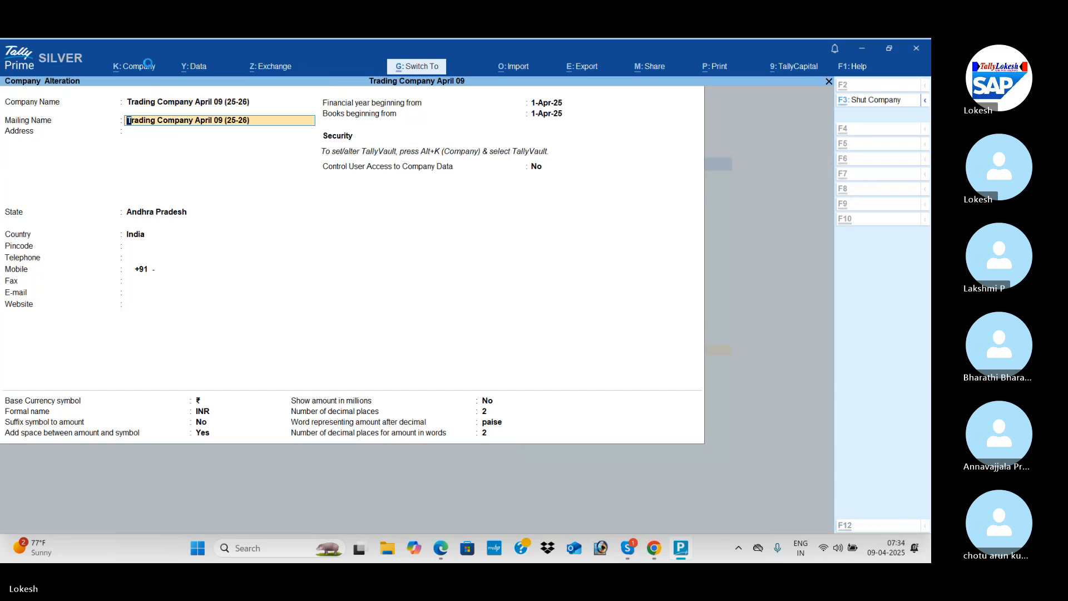
pyautogui.hotkey('ctrl', 'a')
# Rename the company Trading Company April 09 - (from 1-Apr-26) to Trading Company April 09 (26-27) and save it.
pyautogui.press('Down')
pyautogui.press('Return')
pyautogui.press('alt')
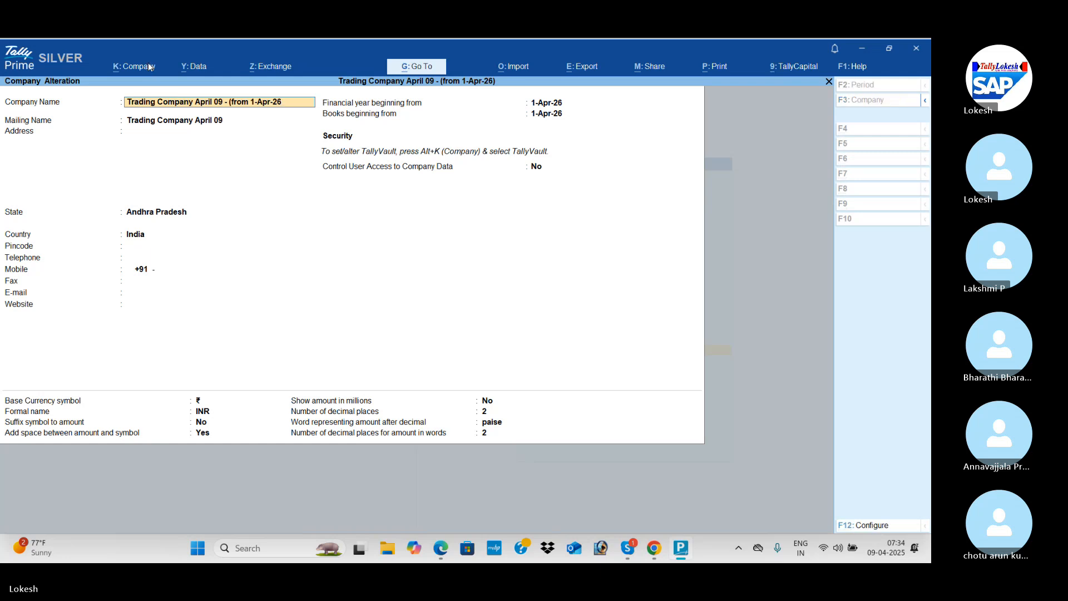
pyautogui.press('BackSpace')
pyautogui.press('BackSpace')
pyautogui.press('BackSpace')
pyautogui.press('BackSpace')
pyautogui.press('BackSpace')
pyautogui.press('BackSpace')
pyautogui.press('BackSpace')
pyautogui.press('BackSpace')
pyautogui.press('BackSpace')
pyautogui.press('BackSpace')
pyautogui.press('BackSpace')
pyautogui.press('BackSpace')
pyautogui.press('BackSpace')
pyautogui.write('26-27')
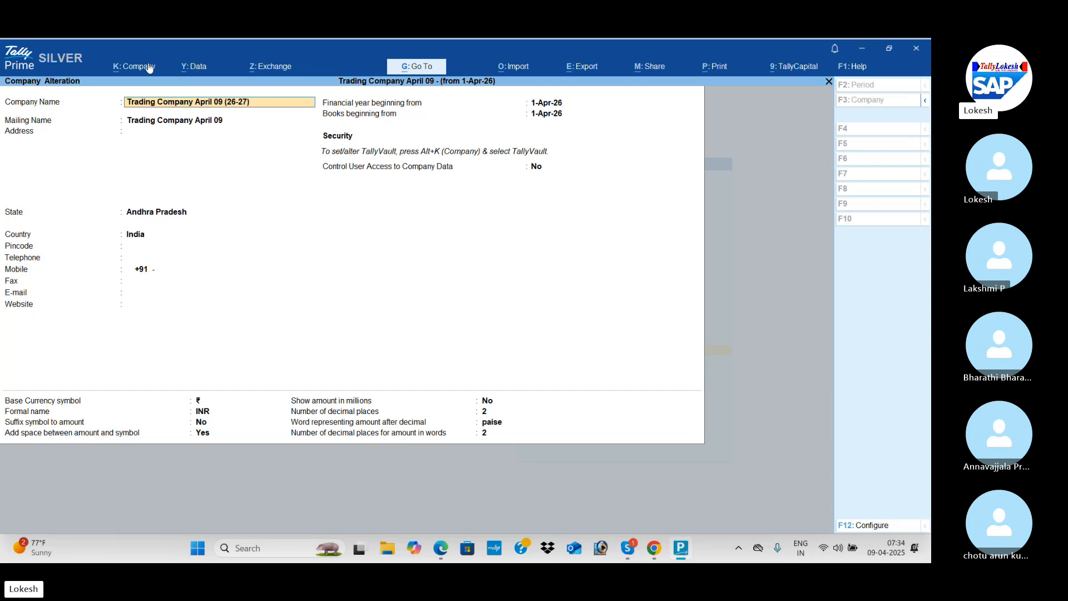
pyautogui.press('Return')
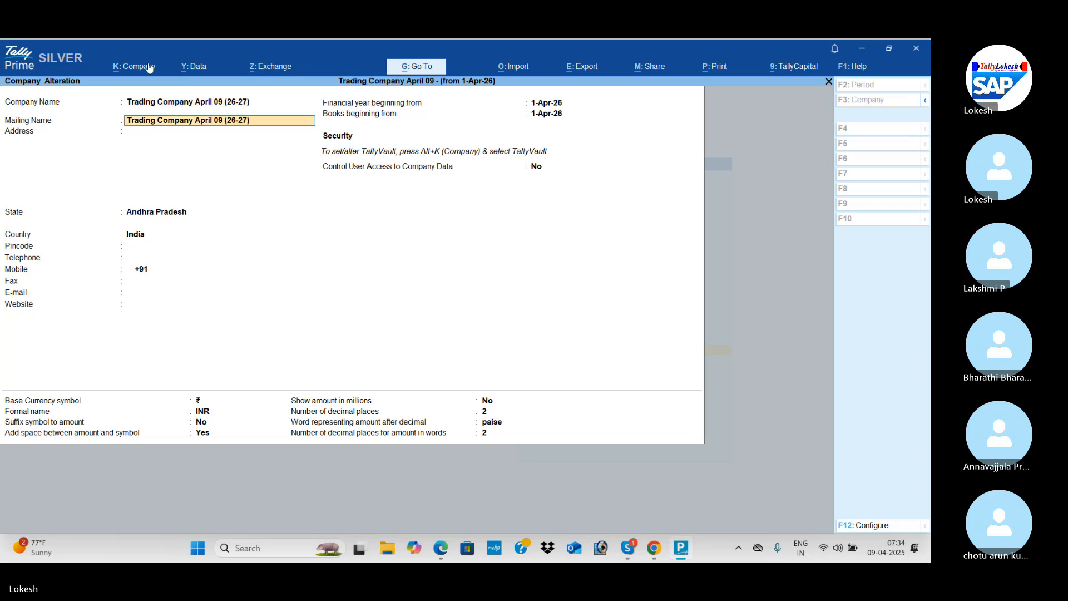
pyautogui.hotkey('ctrl', 'a')
pyautogui.press('Escape')
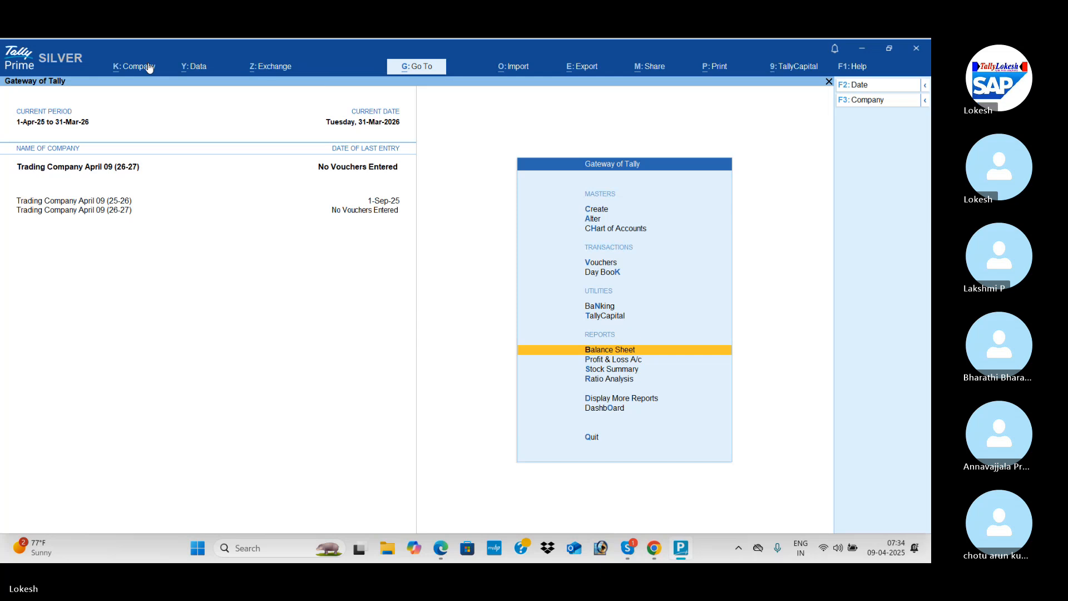
pyautogui.hotkey('alt', 'Tab')
pyautogui.hotkey('alt', 'Tab')
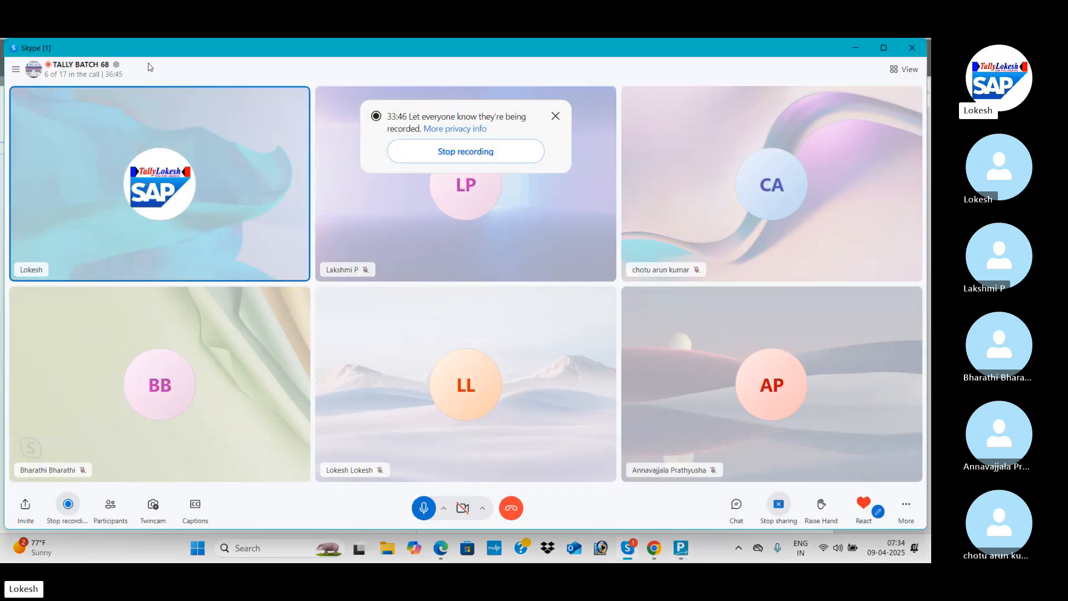